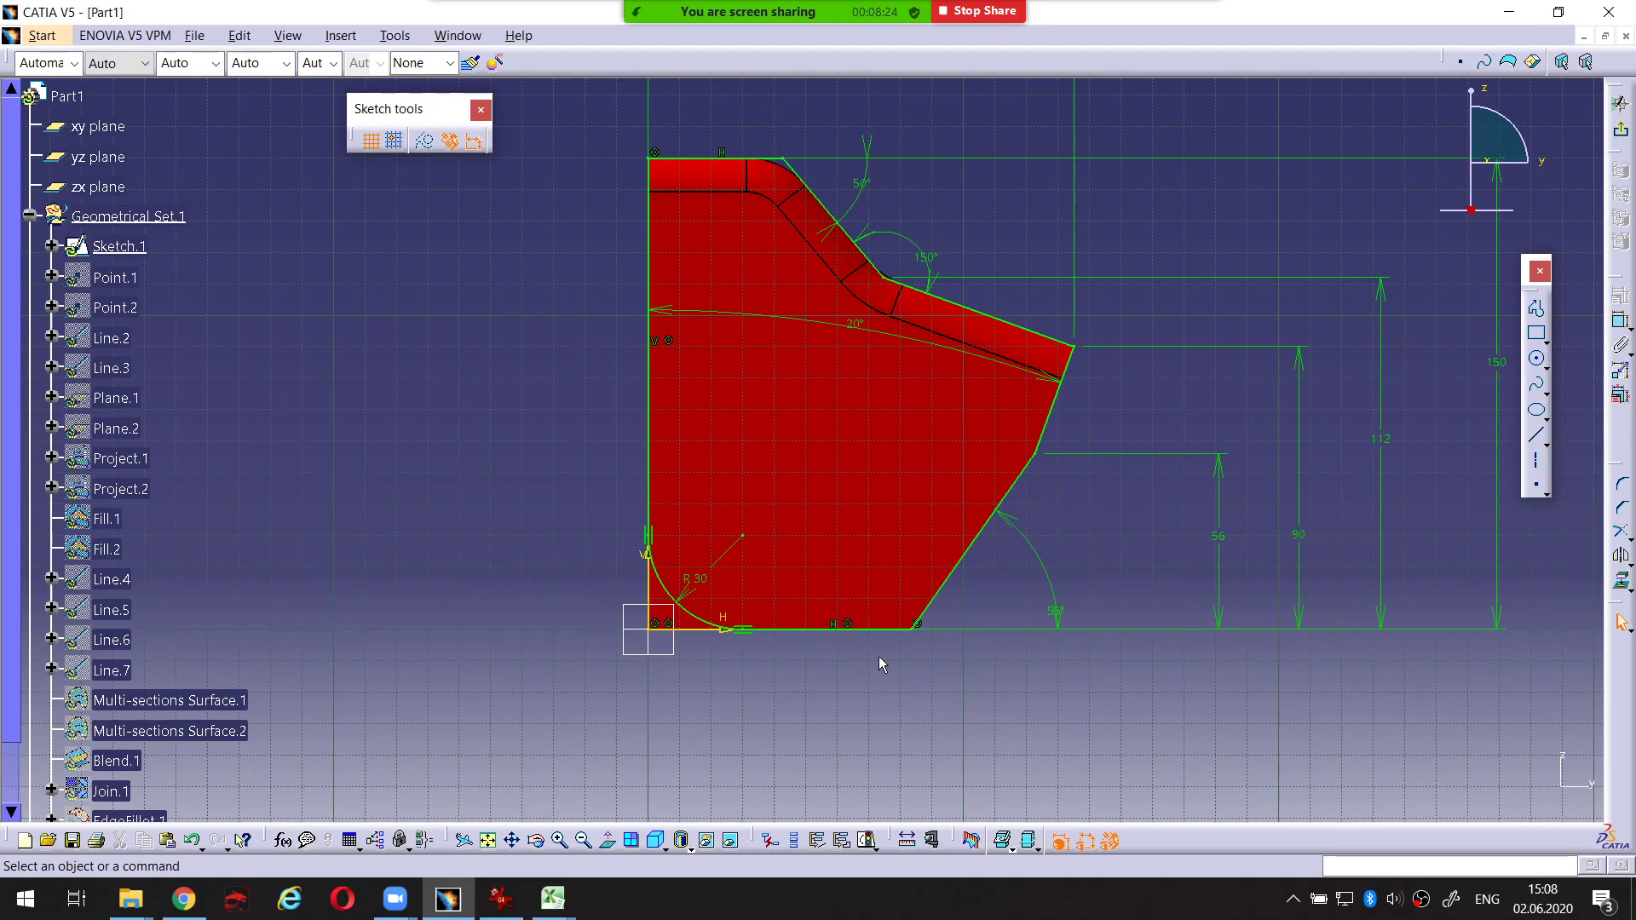
Examine the lower corner of the side face against the profile sketch and mark the tree features that depend on Sketch.1
{"action": "middle_click_drag", "start_coordinate": [836, 420], "coordinate": [939, 540]}
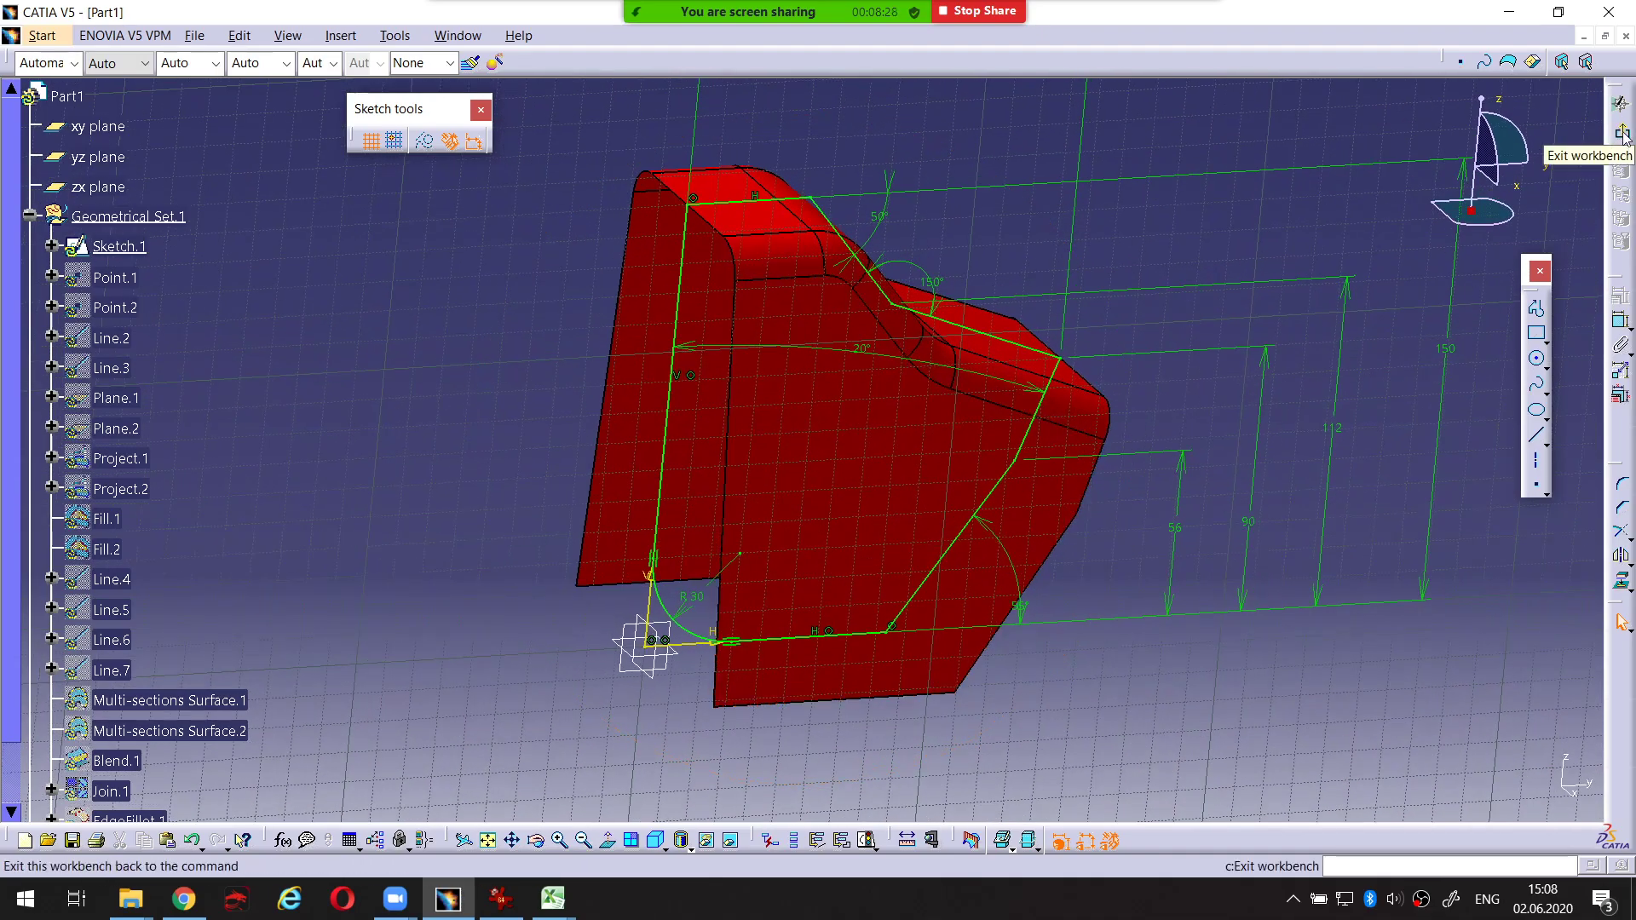
{"action": "key", "text": "ctrl+alt+d"}
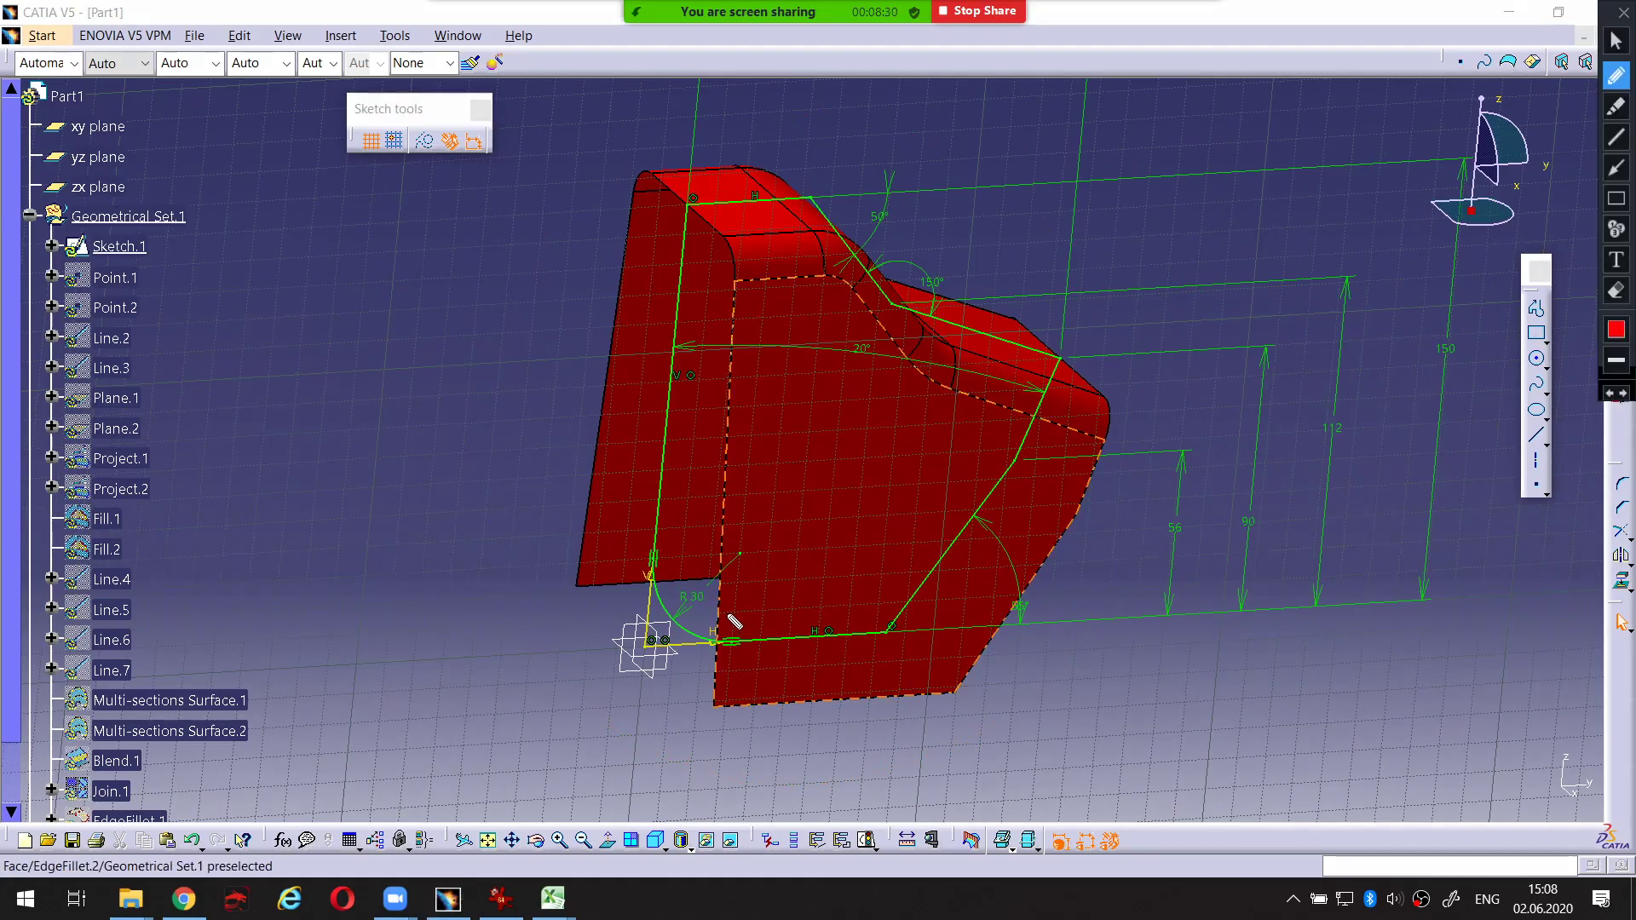
{"action": "mouse_move", "coordinate": [721, 616]}
{"action": "left_mouse_down"}
{"action": "mouse_move", "coordinate": [736, 674]}
{"action": "mouse_move", "coordinate": [787, 707]}
{"action": "left_mouse_up"}
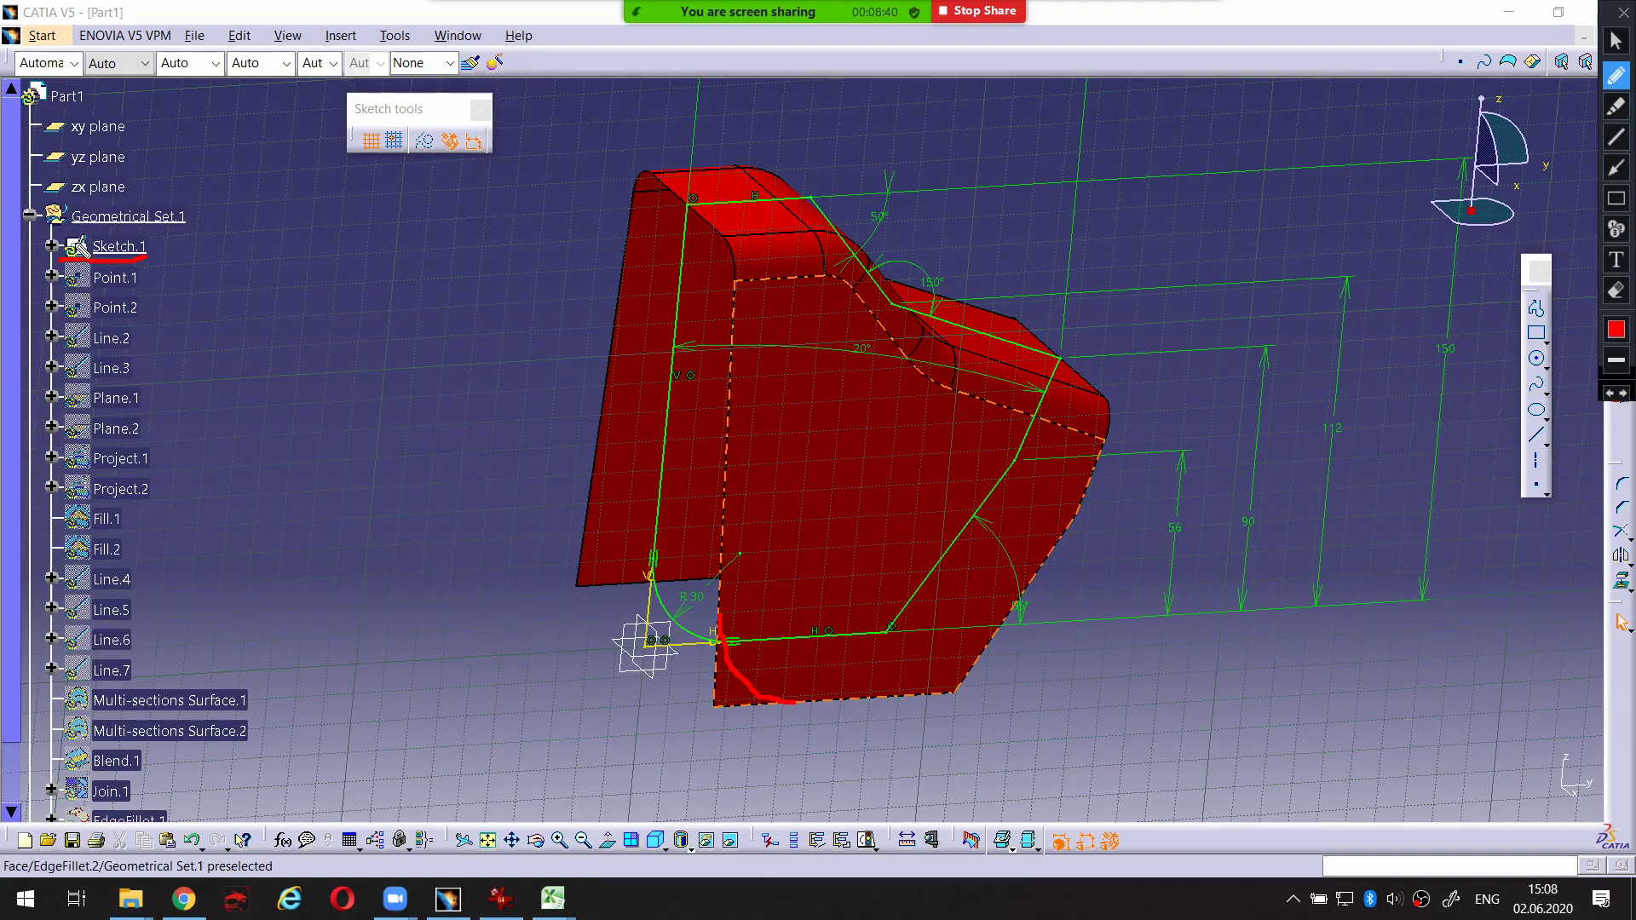
{"action": "left_click_drag", "start_coordinate": [78, 253], "coordinate": [54, 254]}
{"action": "left_click_drag", "start_coordinate": [110, 351], "coordinate": [145, 803]}
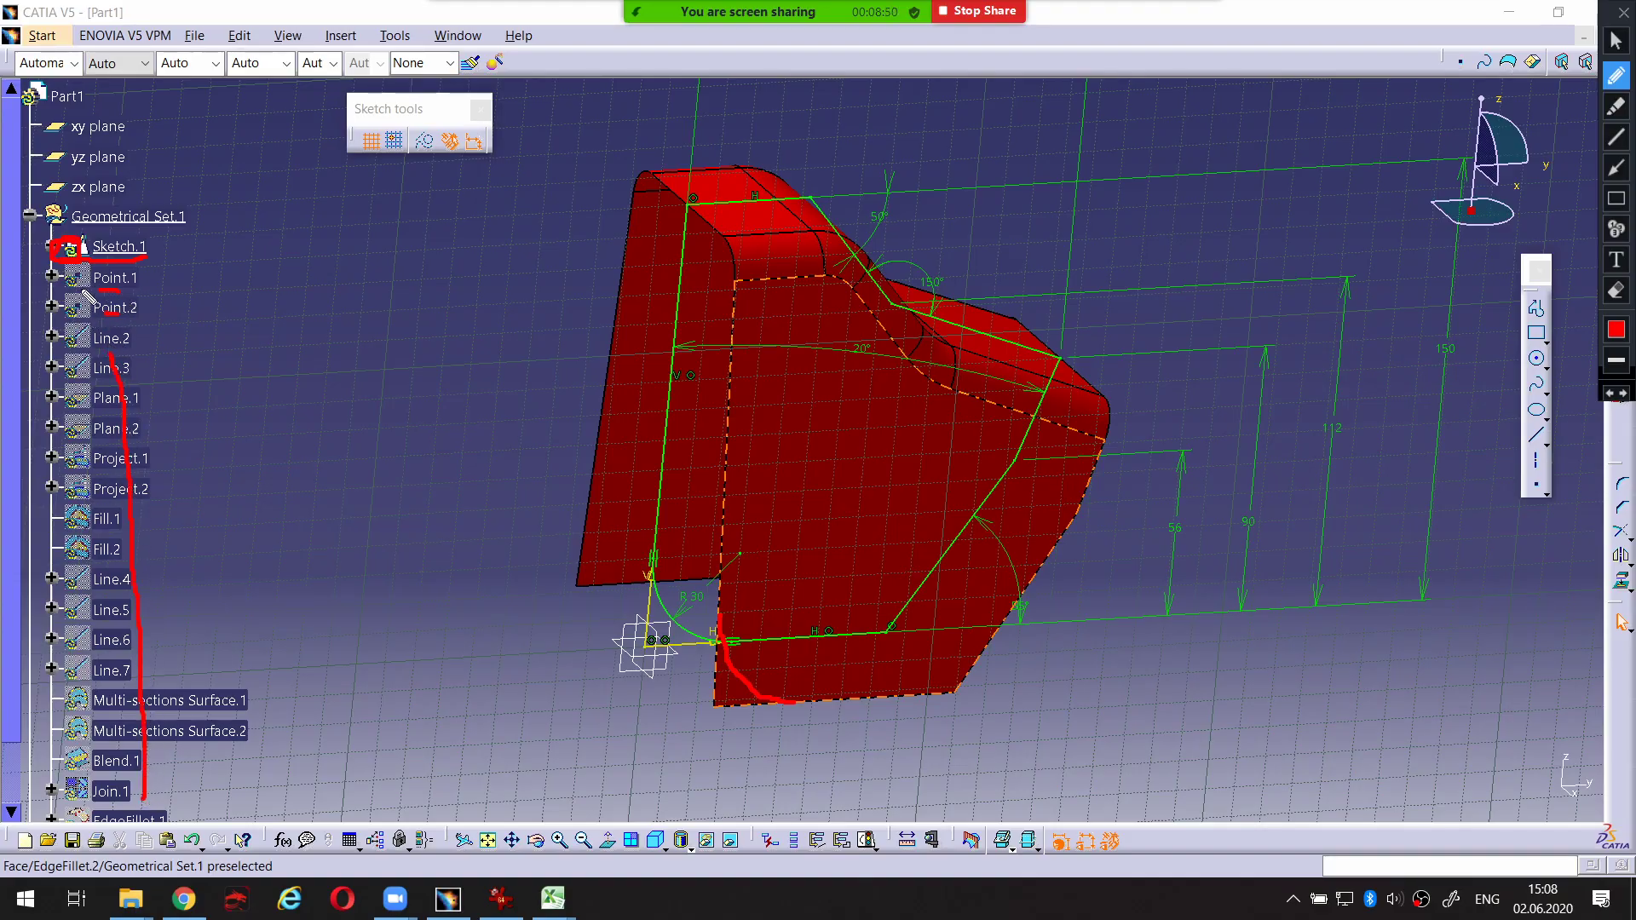
{"action": "key", "text": "Escape"}
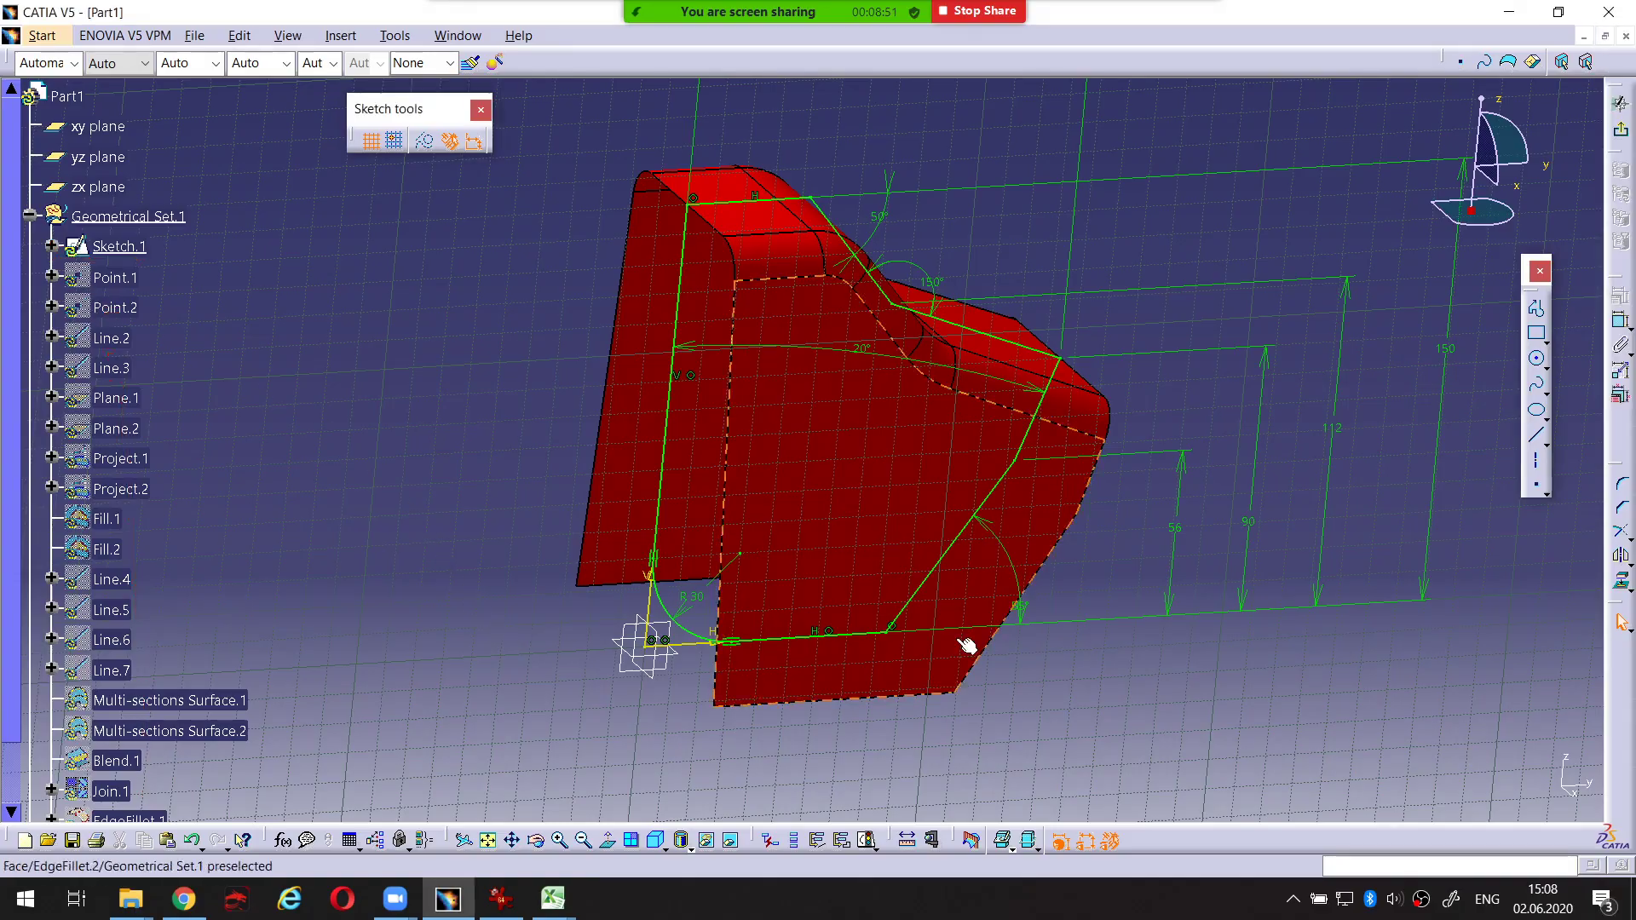
Exit the profile sketch and return to the surface model
{"action": "left_click", "coordinate": [1621, 135]}
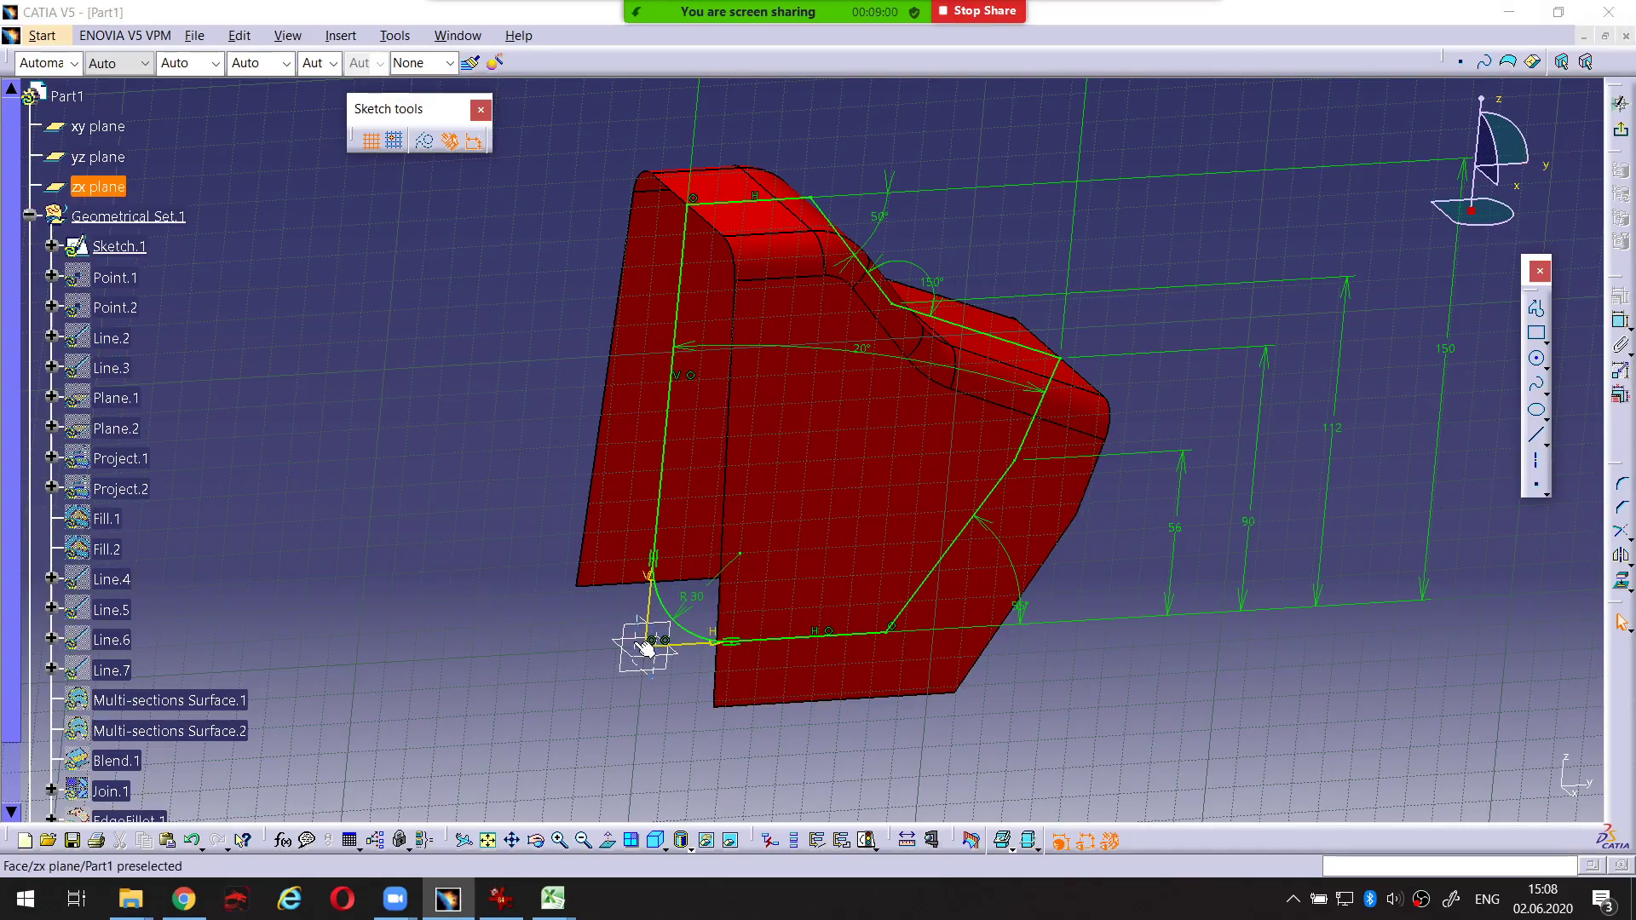
{"action": "key", "text": "ctrl+alt+d"}
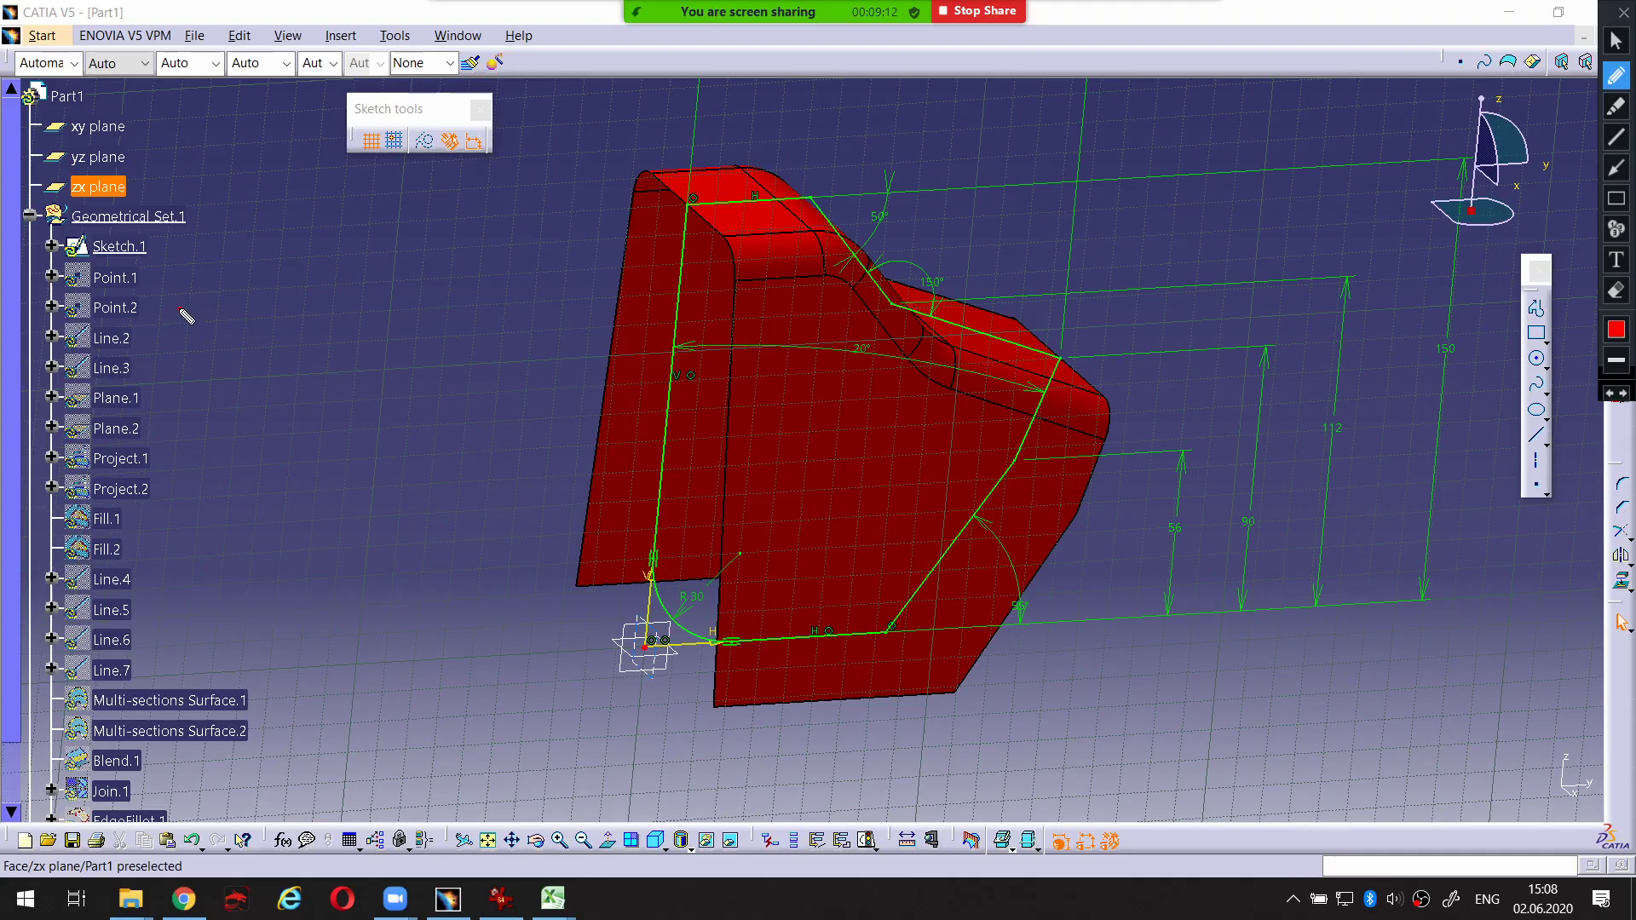
{"action": "mouse_move", "coordinate": [179, 308]}
{"action": "left_mouse_down"}
{"action": "mouse_move", "coordinate": [192, 830]}
{"action": "mouse_move", "coordinate": [103, 643]}
{"action": "mouse_move", "coordinate": [112, 615]}
{"action": "left_mouse_up"}
{"action": "key", "text": "Escape"}
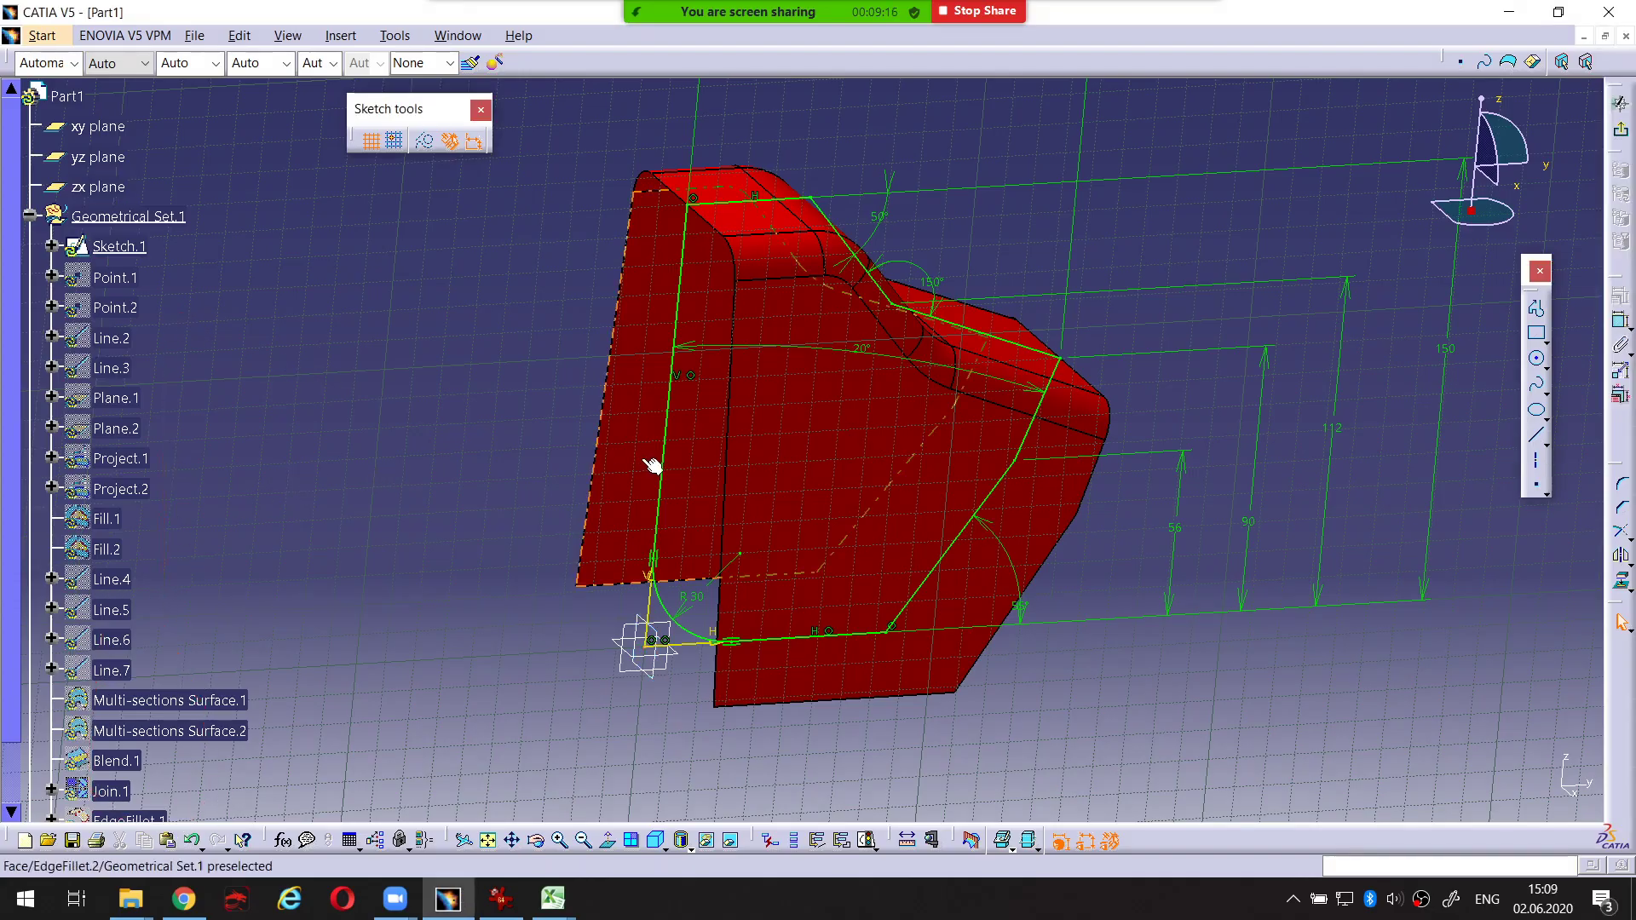
{"action": "left_click", "coordinate": [1623, 138]}
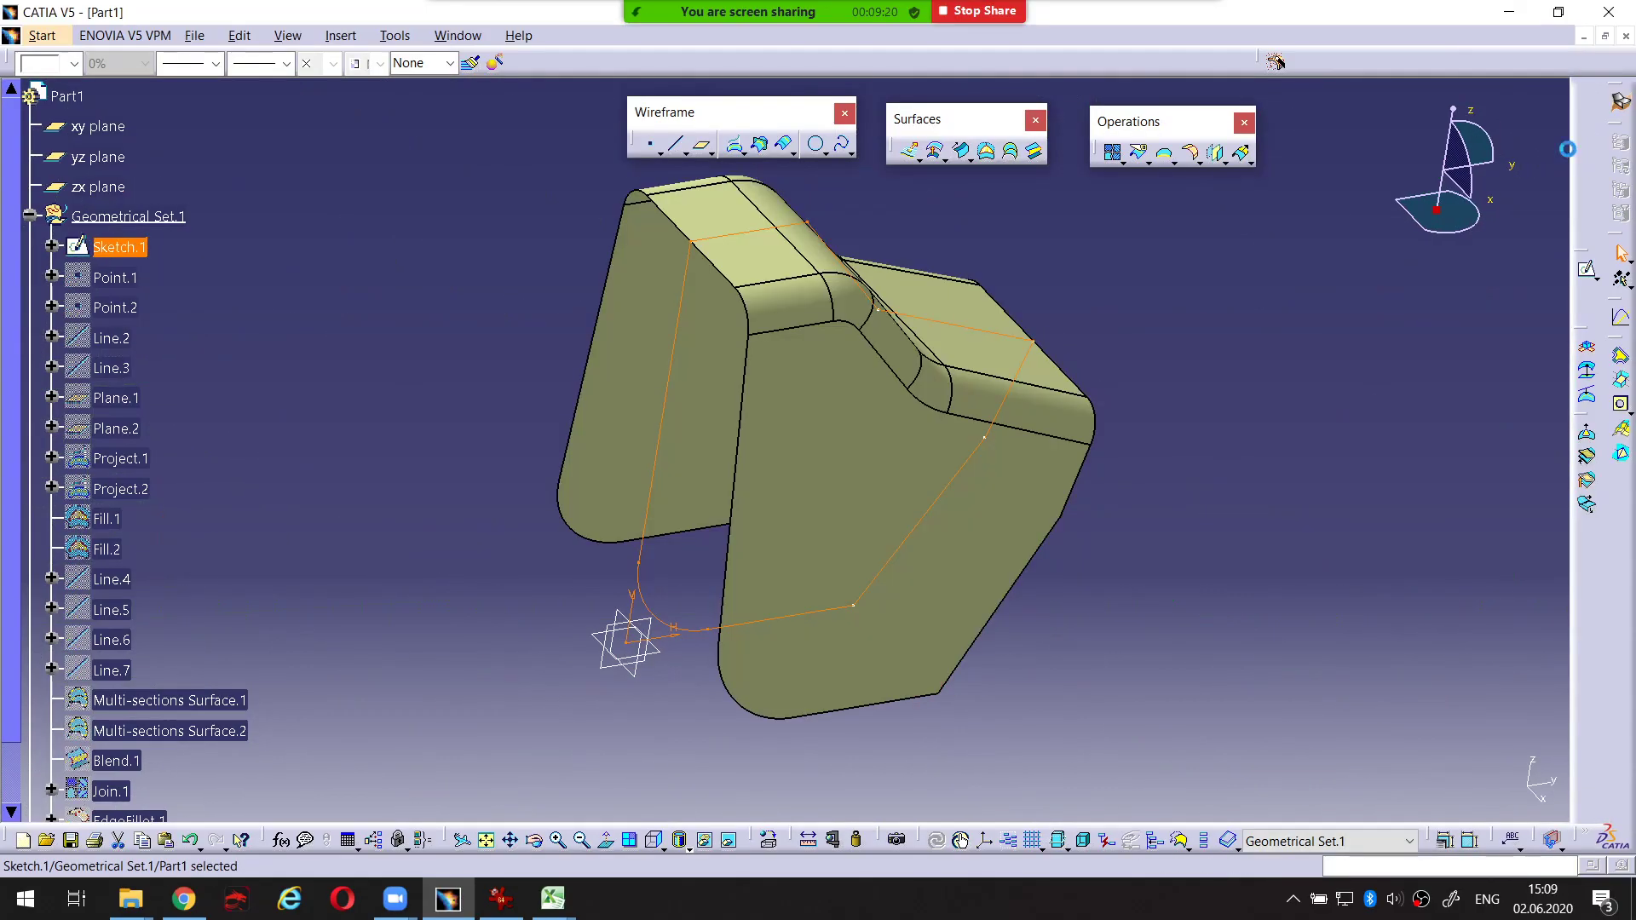
Hide Sketch.1 so only the filleted surface body is displayed
{"action": "middle_click_drag", "start_coordinate": [1206, 485], "coordinate": [755, 537]}
{"action": "scroll", "coordinate": [215, 441], "scroll_direction": "down", "scroll_amount": 5}
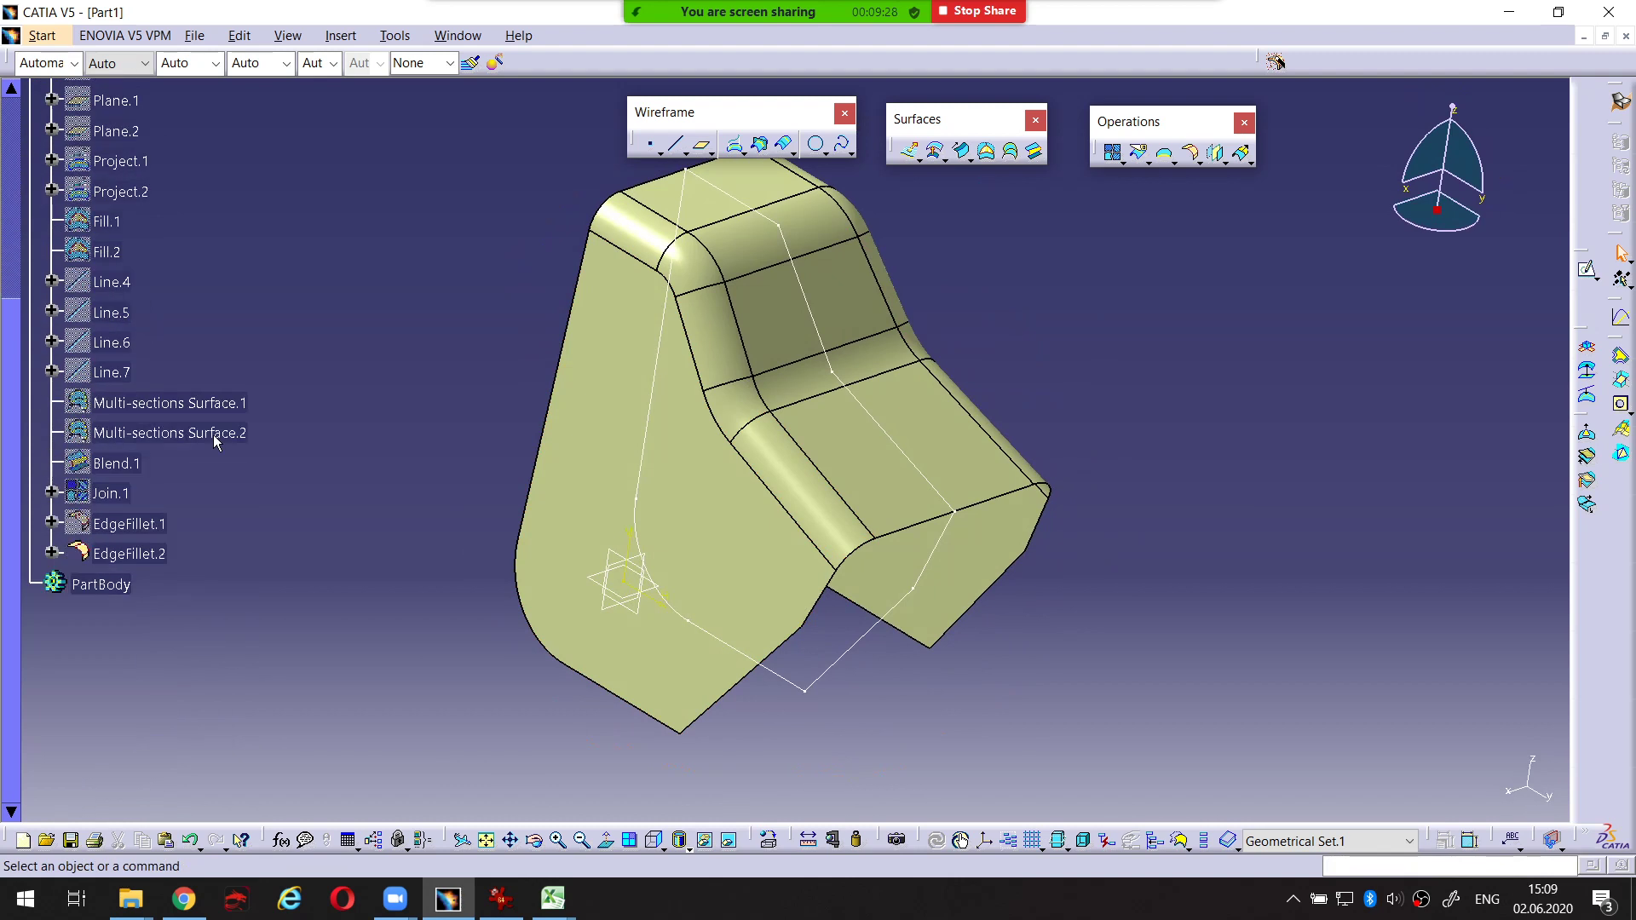
{"action": "scroll", "coordinate": [196, 431], "scroll_direction": "up", "scroll_amount": 4}
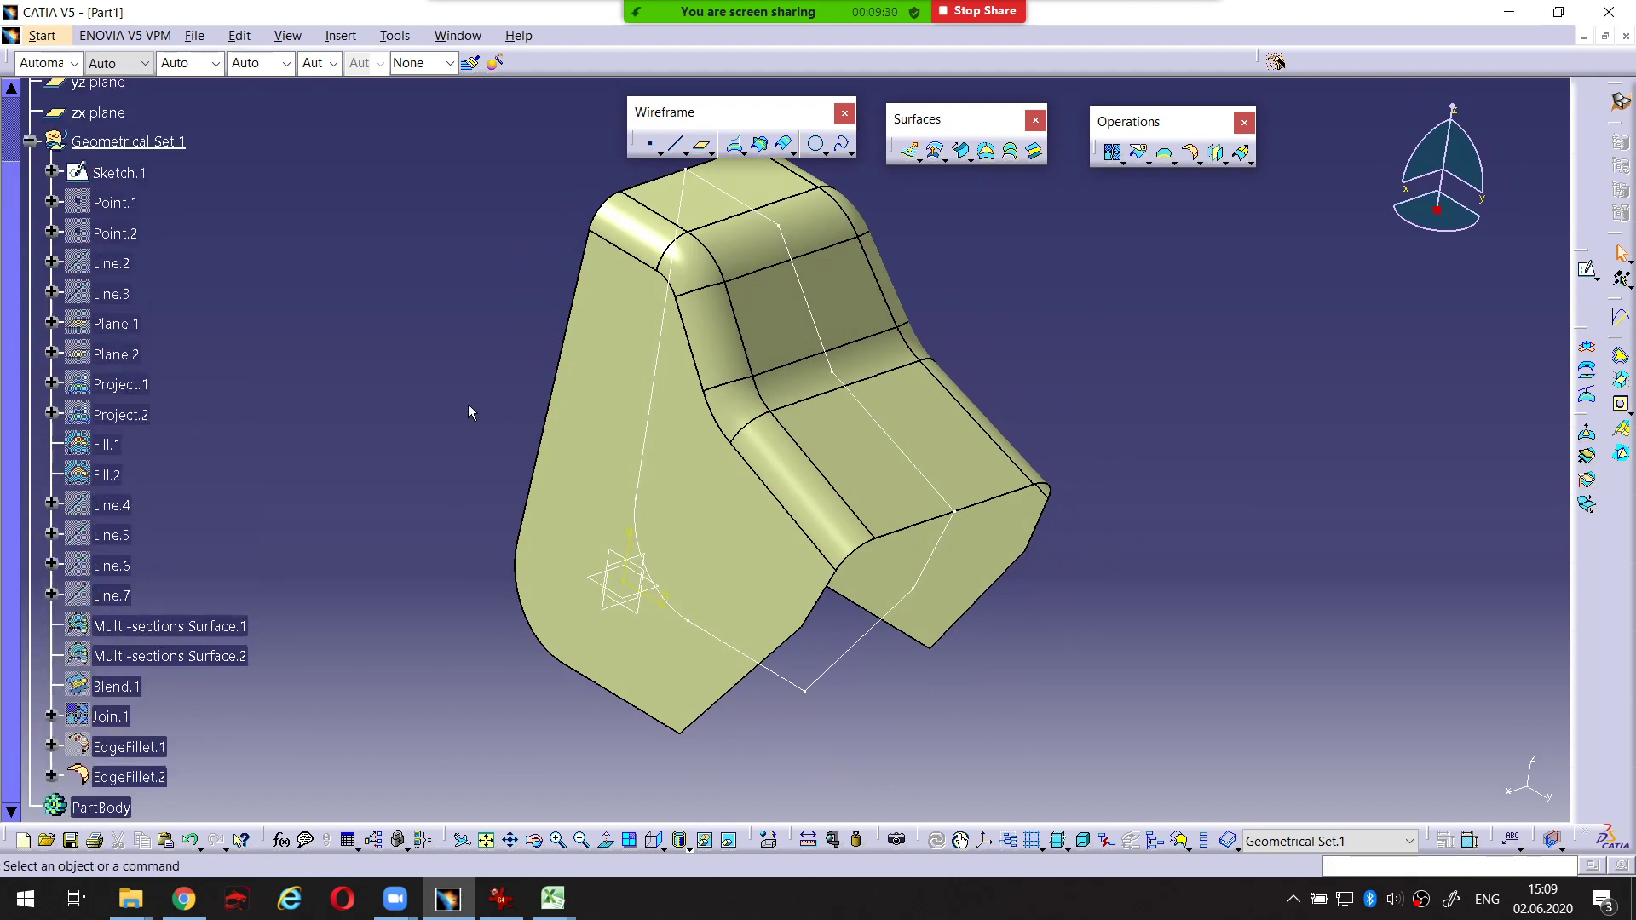
{"action": "right_click", "coordinate": [120, 178]}
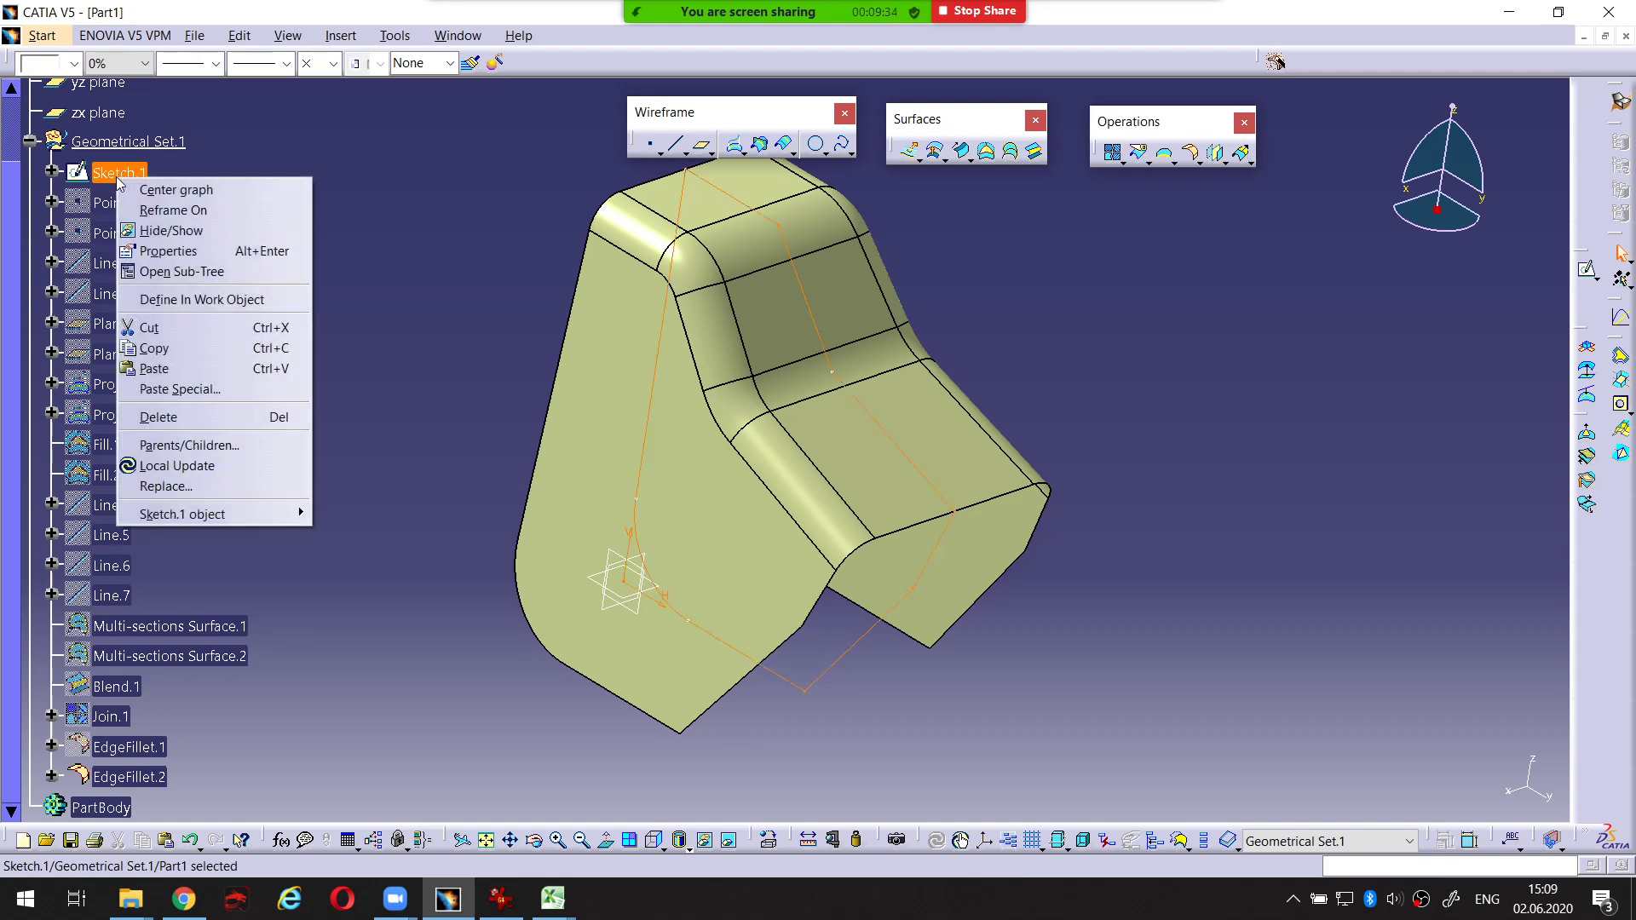
{"action": "left_click", "coordinate": [150, 230]}
{"action": "mouse_move", "coordinate": [683, 295]}
{"action": "middle_mouse_down"}
{"action": "mouse_move", "coordinate": [772, 387]}
{"action": "mouse_move", "coordinate": [843, 516]}
{"action": "mouse_move", "coordinate": [901, 456]}
{"action": "mouse_move", "coordinate": [790, 512]}
{"action": "mouse_move", "coordinate": [887, 540]}
{"action": "mouse_move", "coordinate": [818, 446]}
{"action": "mouse_move", "coordinate": [810, 457]}
{"action": "middle_mouse_up"}
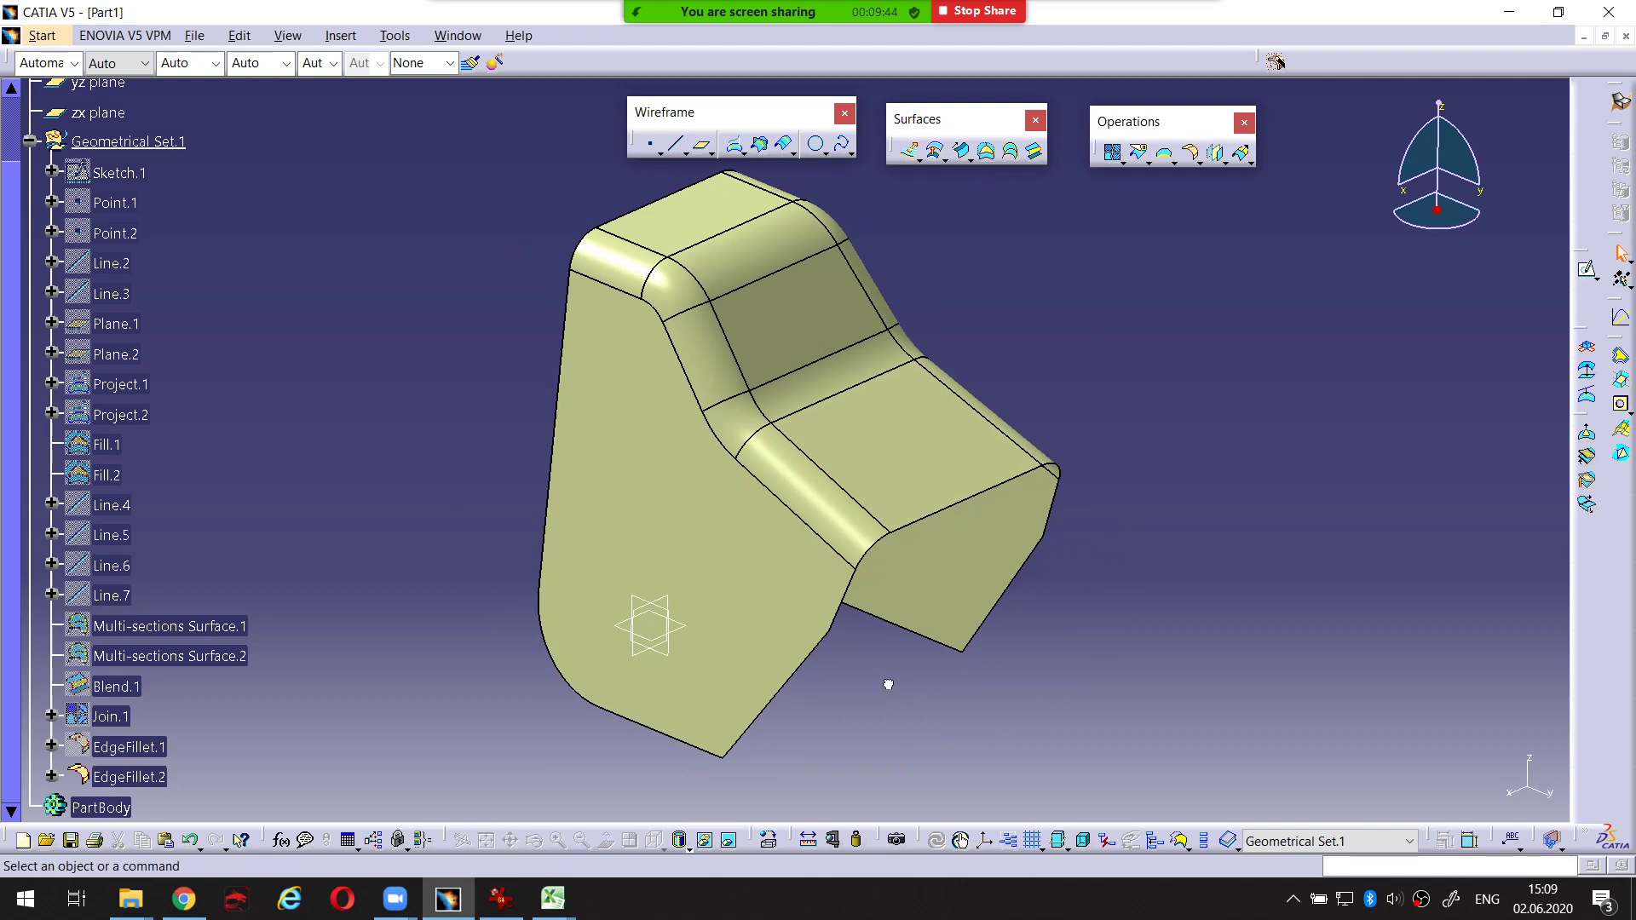
Switch to the reference drawing in IrfanView and trace the outer flange in the right view
{"action": "left_click", "coordinate": [502, 899]}
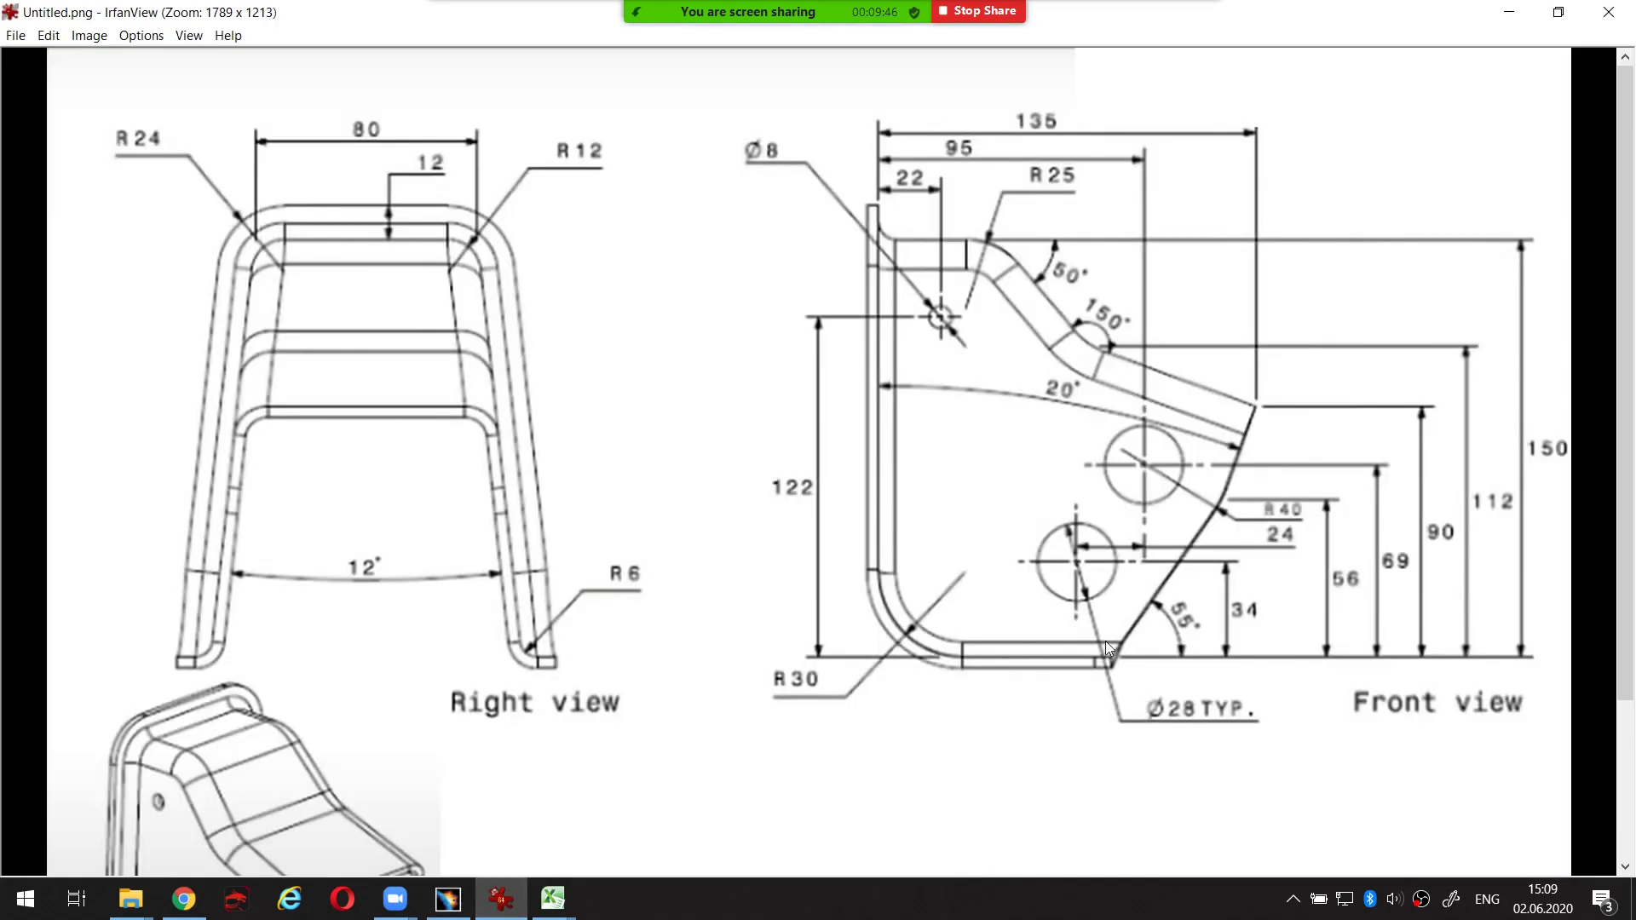
{"action": "key", "text": "ctrl+alt+d"}
{"action": "mouse_move", "coordinate": [215, 666]}
{"action": "left_mouse_down"}
{"action": "mouse_move", "coordinate": [180, 671]}
{"action": "mouse_move", "coordinate": [243, 297]}
{"action": "left_mouse_up"}
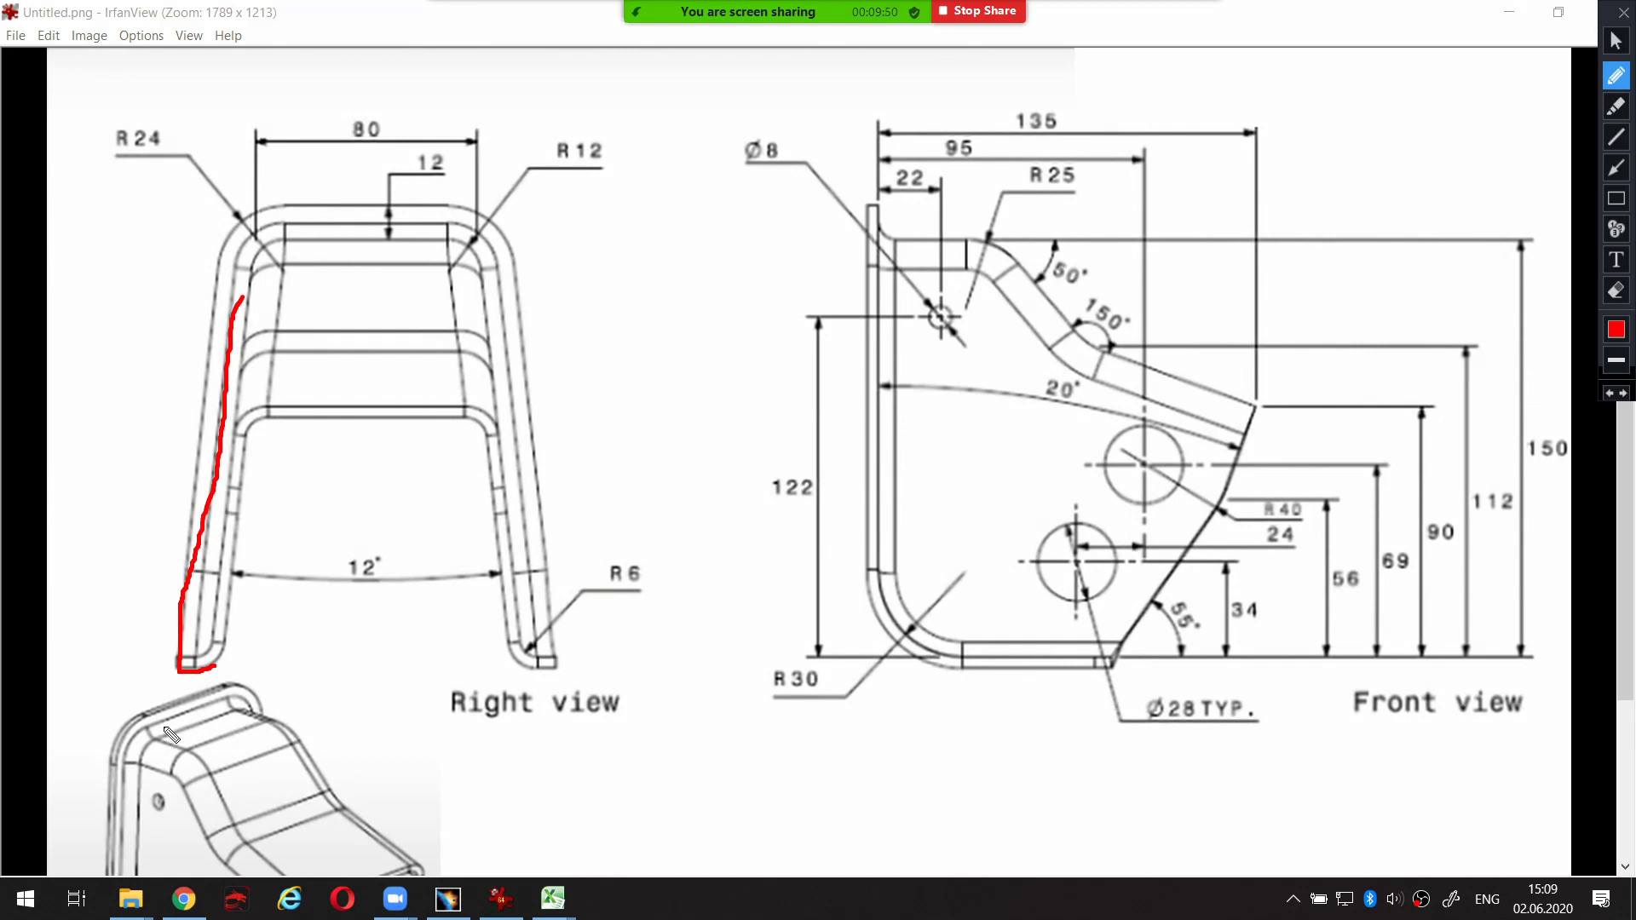
{"action": "mouse_move", "coordinate": [177, 721]}
{"action": "left_mouse_down"}
{"action": "mouse_move", "coordinate": [126, 749]}
{"action": "mouse_move", "coordinate": [126, 784]}
{"action": "left_mouse_up"}
{"action": "left_click_drag", "start_coordinate": [229, 701], "coordinate": [267, 702]}
{"action": "key", "text": "Escape"}
Examine the isometric view and trace the flange running around the side wall and upper corner
{"action": "scroll", "coordinate": [538, 373], "scroll_direction": "down", "scroll_amount": 3}
{"action": "key", "text": "ctrl+alt+d"}
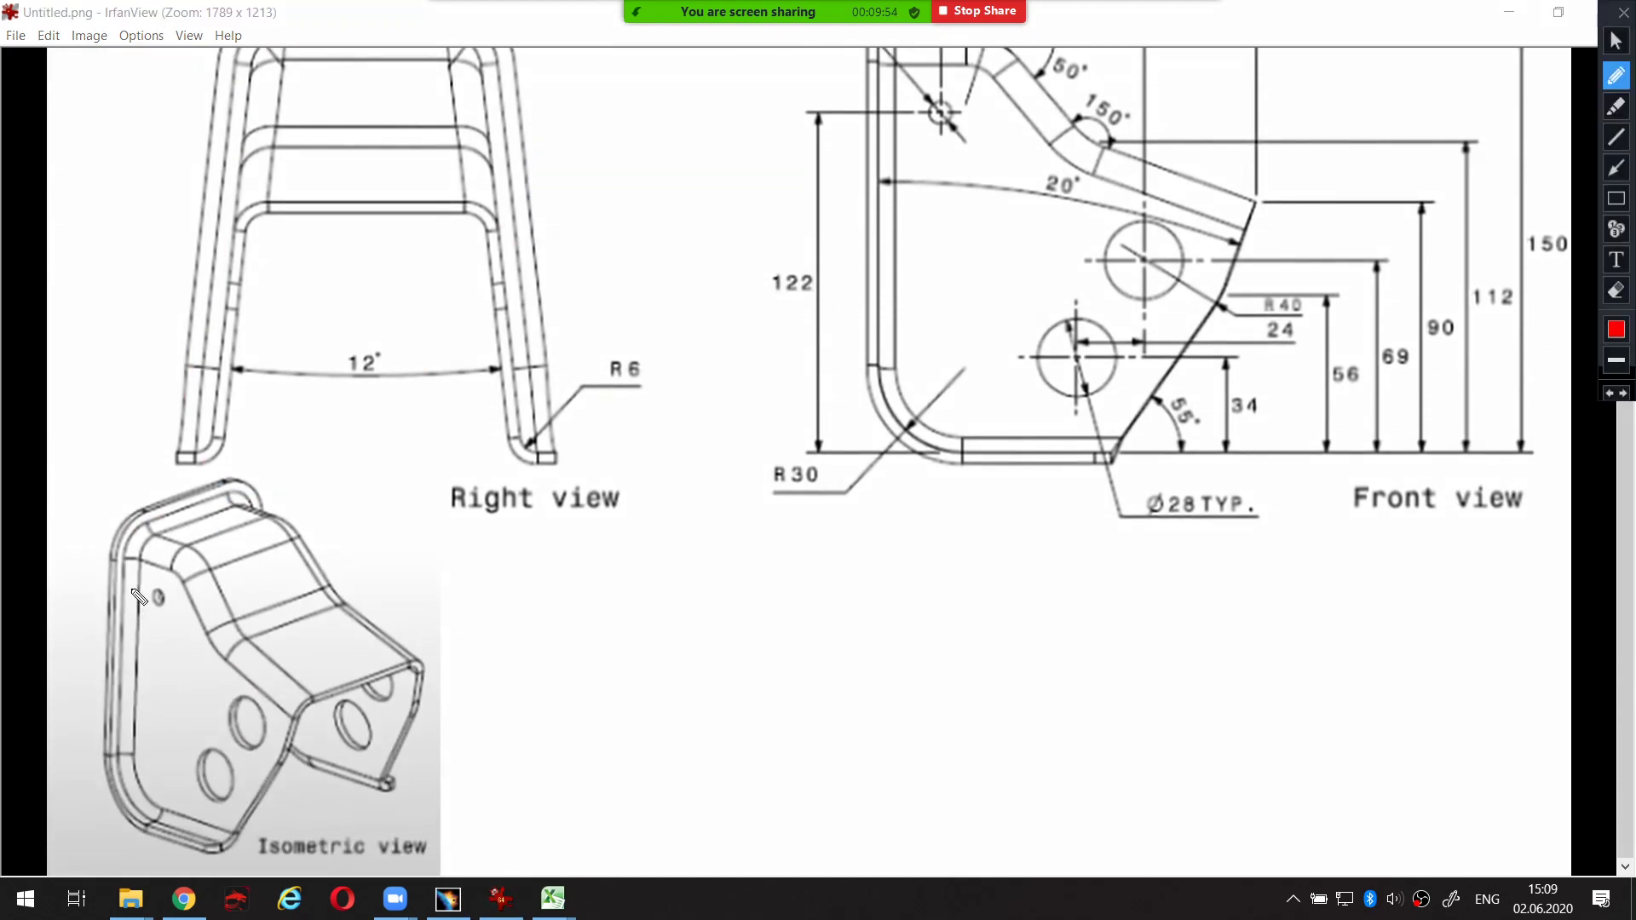
{"action": "mouse_move", "coordinate": [129, 571]}
{"action": "left_mouse_down"}
{"action": "mouse_move", "coordinate": [136, 818]}
{"action": "mouse_move", "coordinate": [205, 841]}
{"action": "left_mouse_up"}
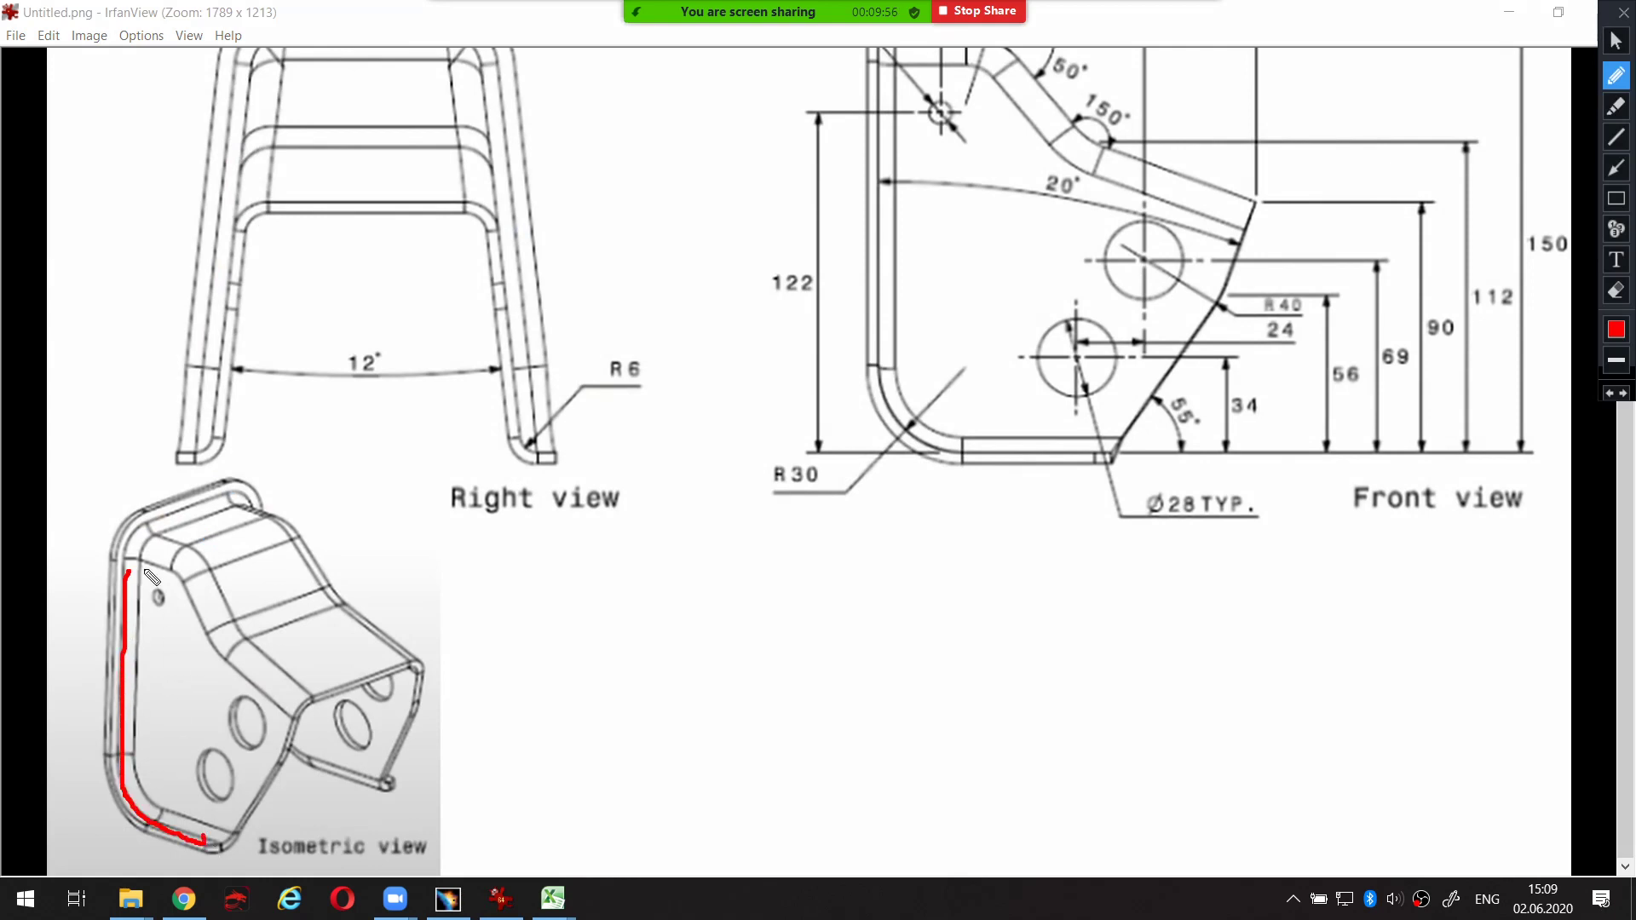
{"action": "left_click_drag", "start_coordinate": [147, 560], "coordinate": [179, 511]}
{"action": "key", "text": "Escape"}
{"action": "scroll", "coordinate": [397, 300], "scroll_direction": "up", "scroll_amount": 3}
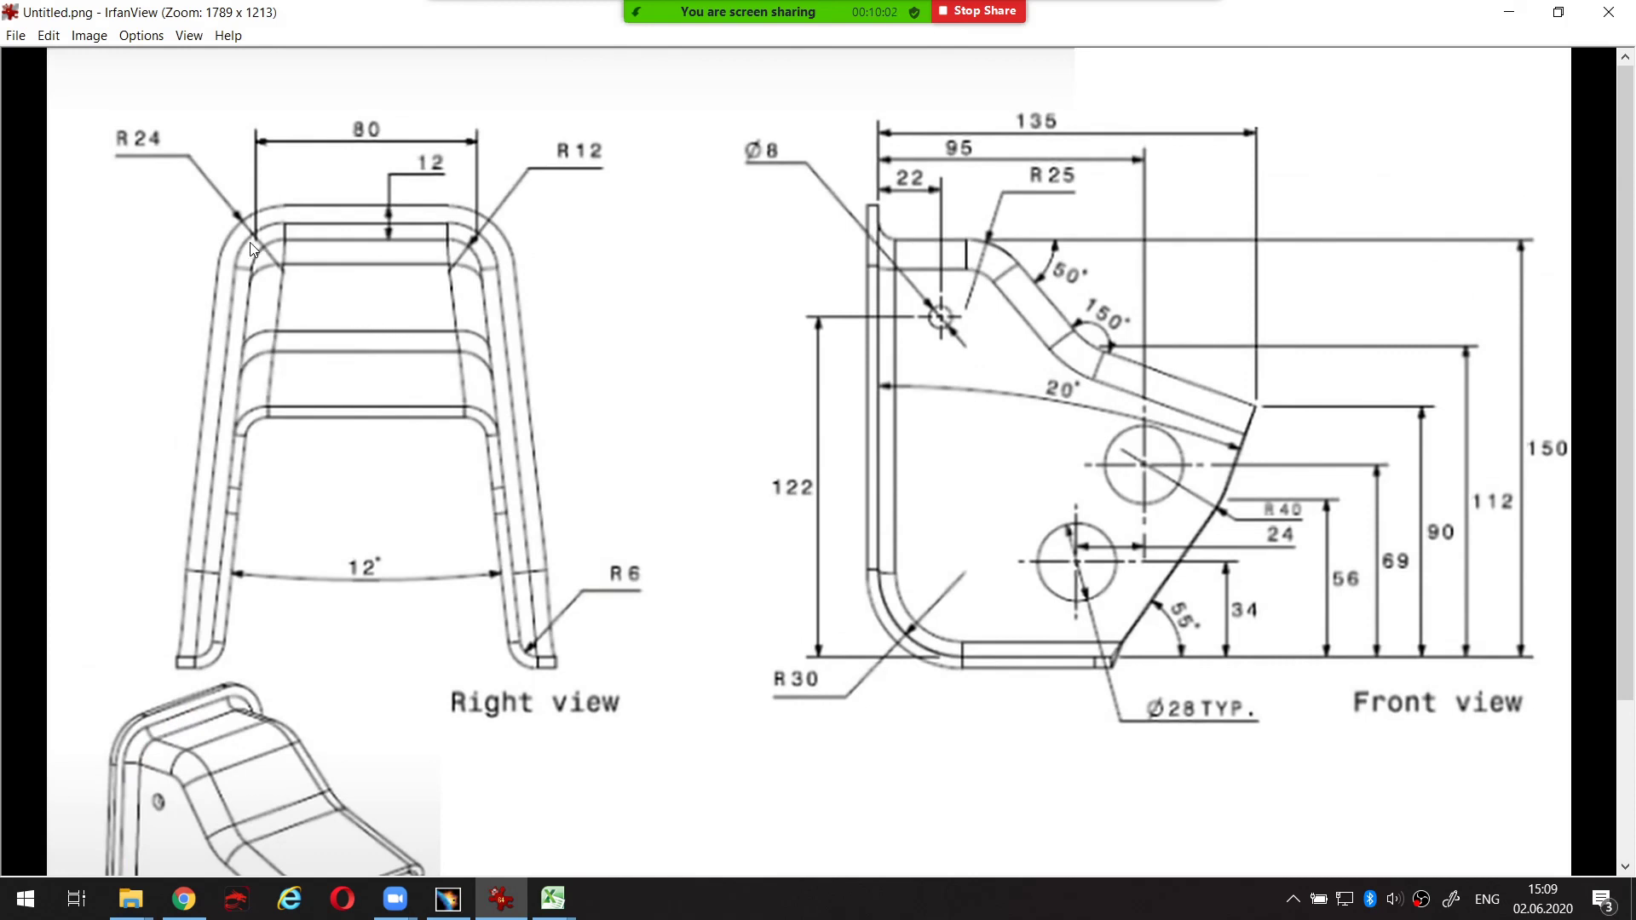
Compare the R24 outer radius callout with the R12 inner radius callout in the drawing's right view
{"action": "scroll", "coordinate": [161, 234], "scroll_direction": "up", "scroll_amount": 3, "text": "ctrl"}
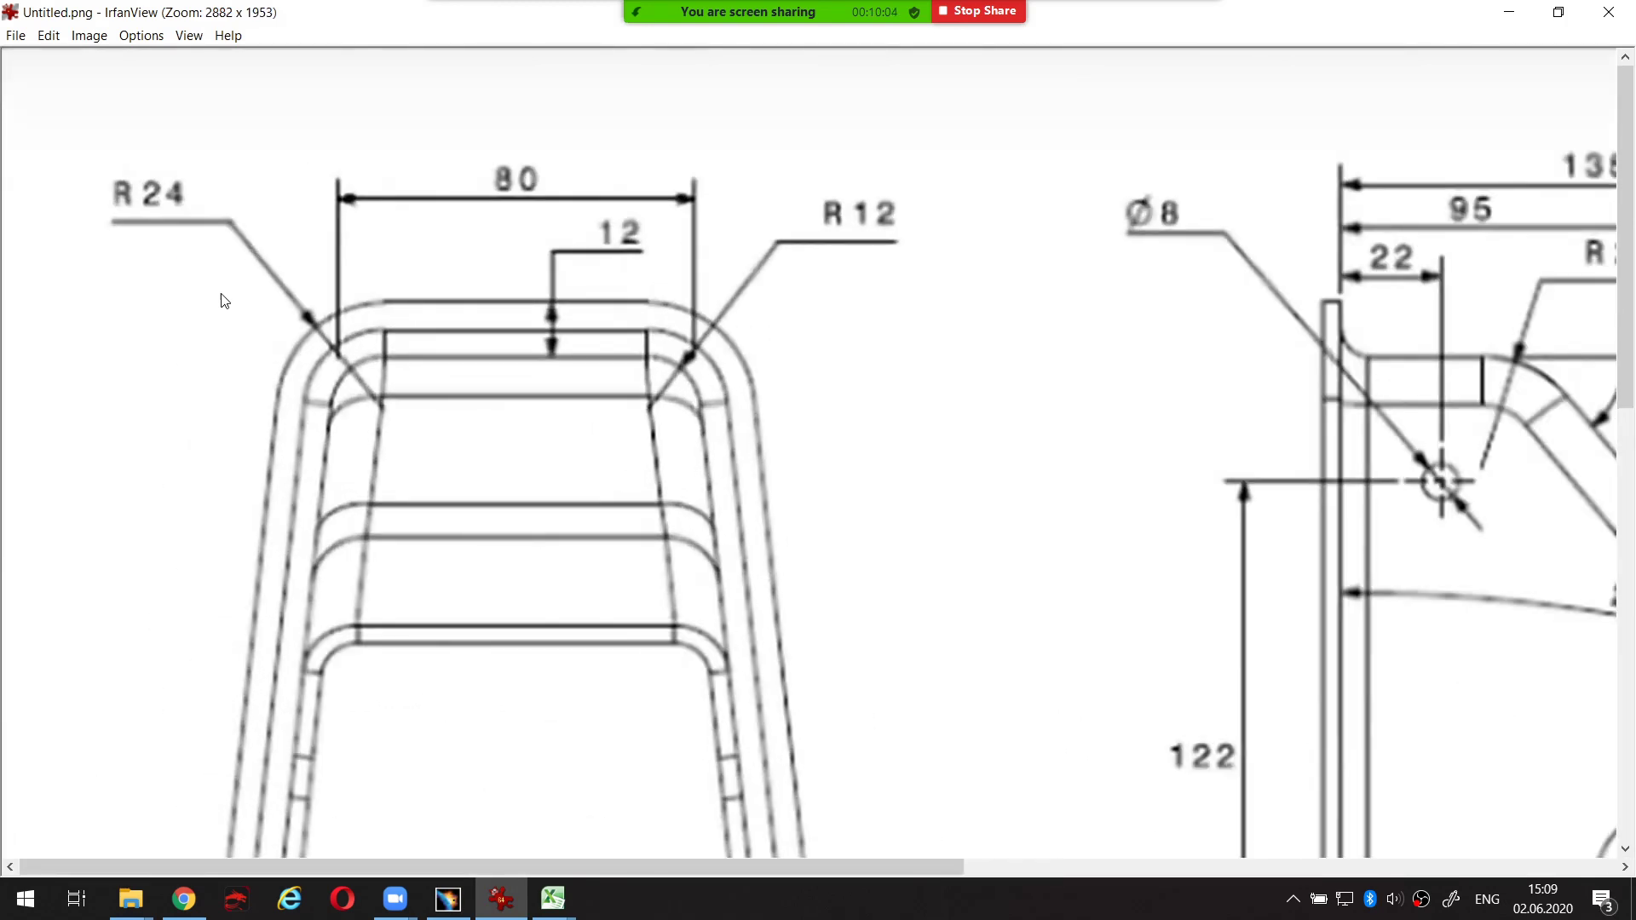
{"action": "scroll", "coordinate": [220, 300], "scroll_direction": "up", "scroll_amount": 2, "text": "ctrl"}
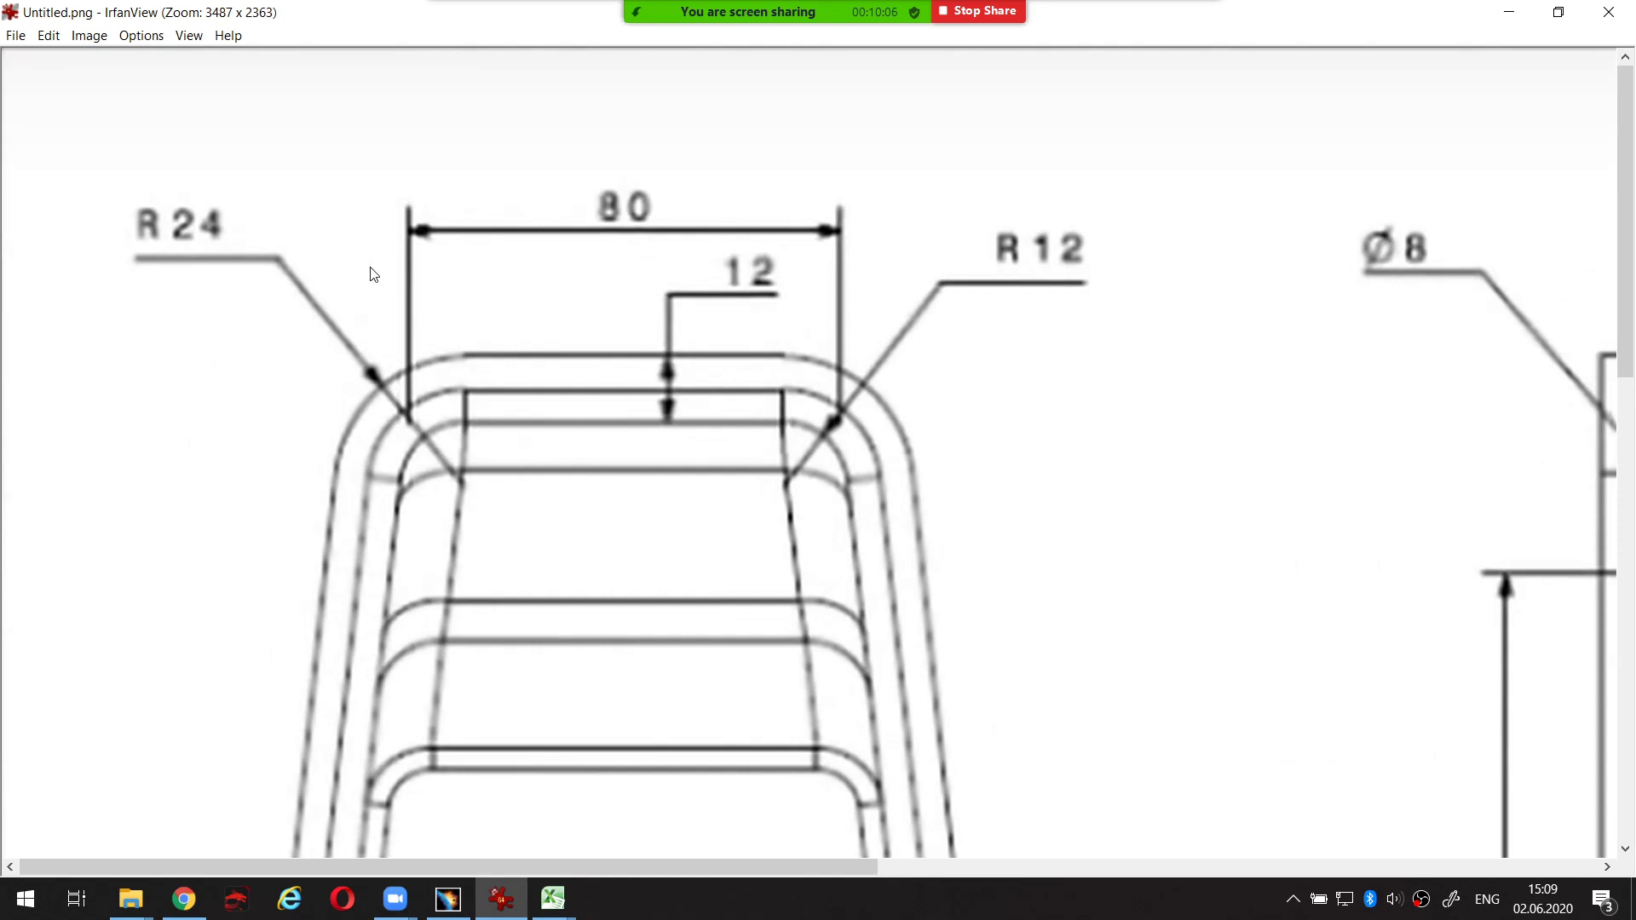
{"action": "key", "text": "ctrl+alt+d"}
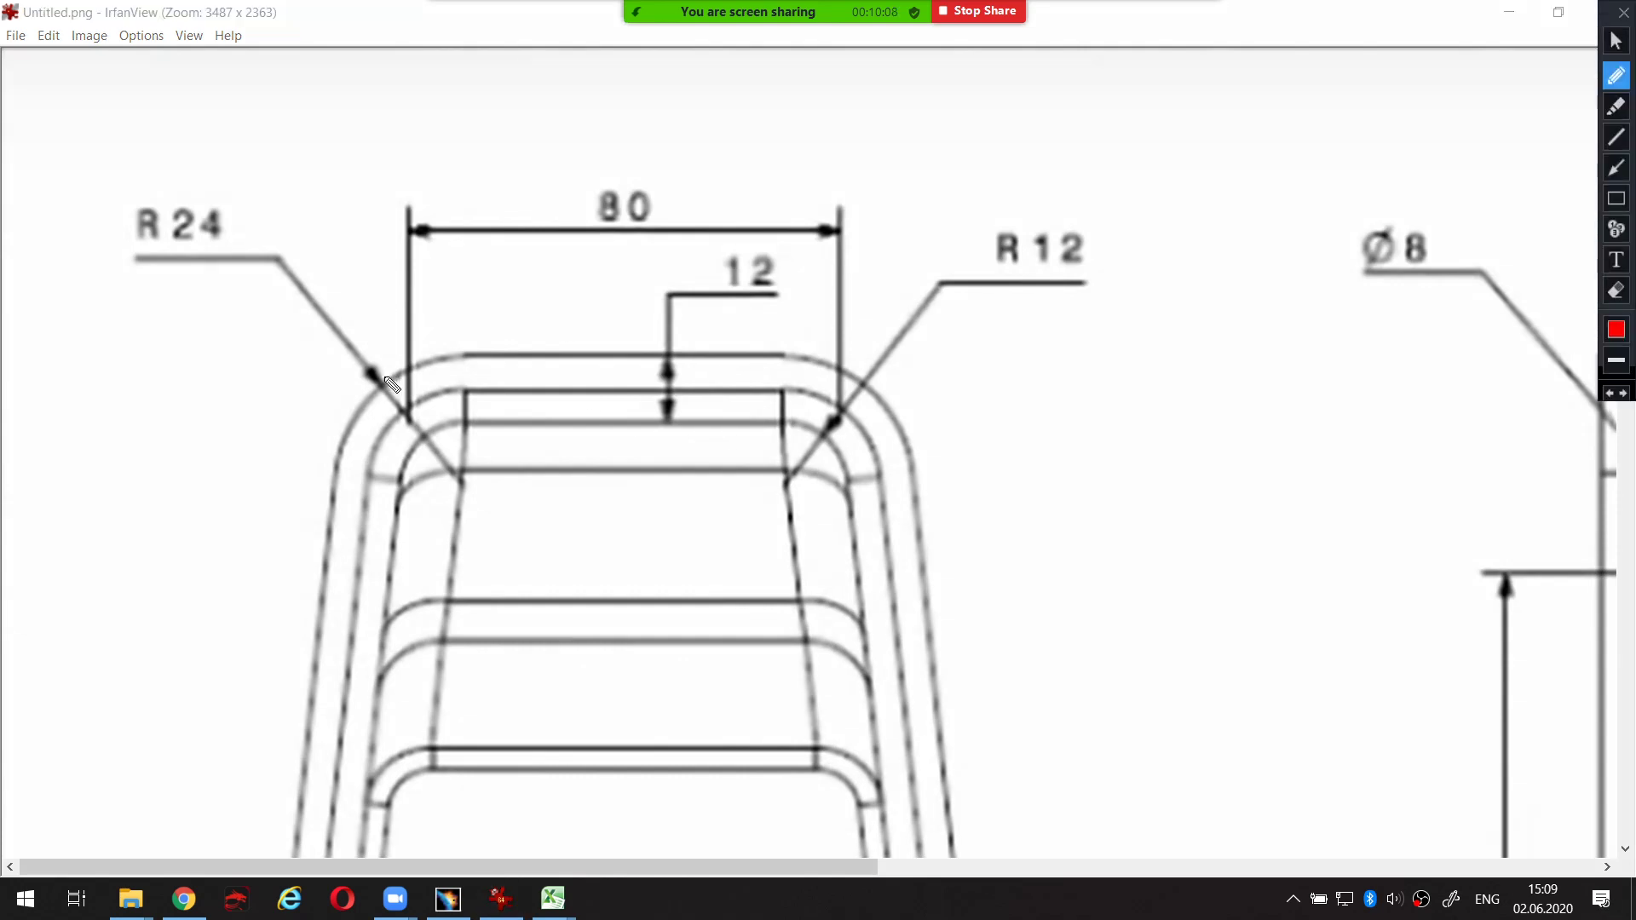
{"action": "mouse_move", "coordinate": [398, 374]}
{"action": "left_mouse_down"}
{"action": "mouse_move", "coordinate": [338, 447]}
{"action": "mouse_move", "coordinate": [377, 387]}
{"action": "mouse_move", "coordinate": [434, 361]}
{"action": "mouse_move", "coordinate": [338, 451]}
{"action": "mouse_move", "coordinate": [458, 359]}
{"action": "mouse_move", "coordinate": [355, 418]}
{"action": "left_mouse_up"}
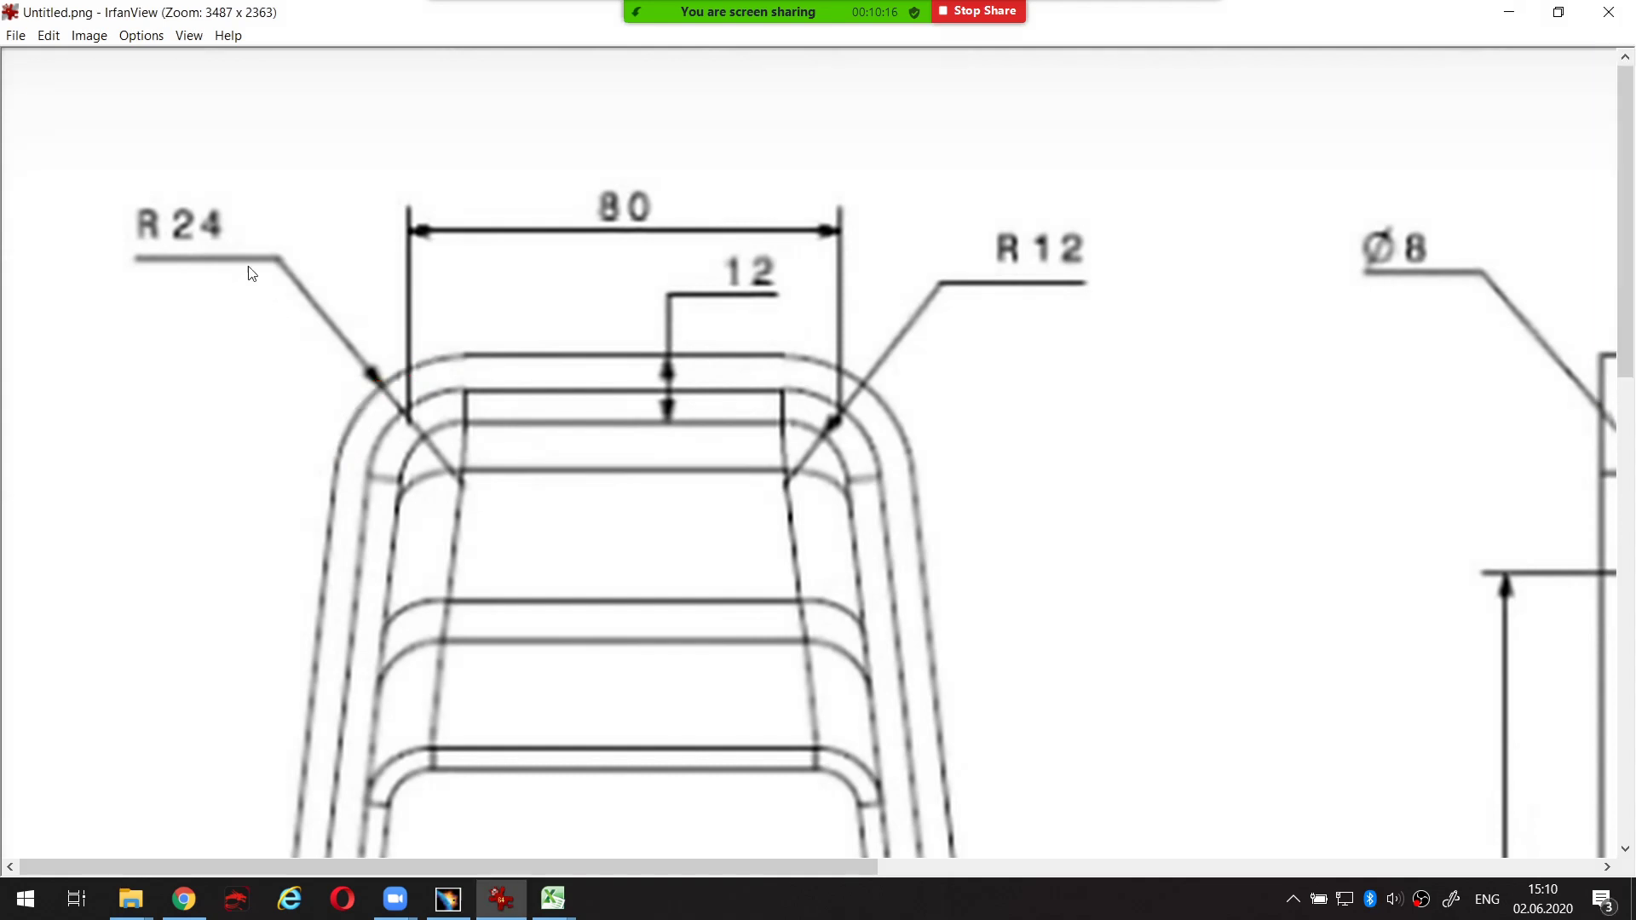
{"action": "mouse_move", "coordinate": [222, 185]}
{"action": "left_mouse_down"}
{"action": "mouse_move", "coordinate": [113, 298]}
{"action": "mouse_move", "coordinate": [240, 290]}
{"action": "mouse_move", "coordinate": [209, 189]}
{"action": "left_mouse_up"}
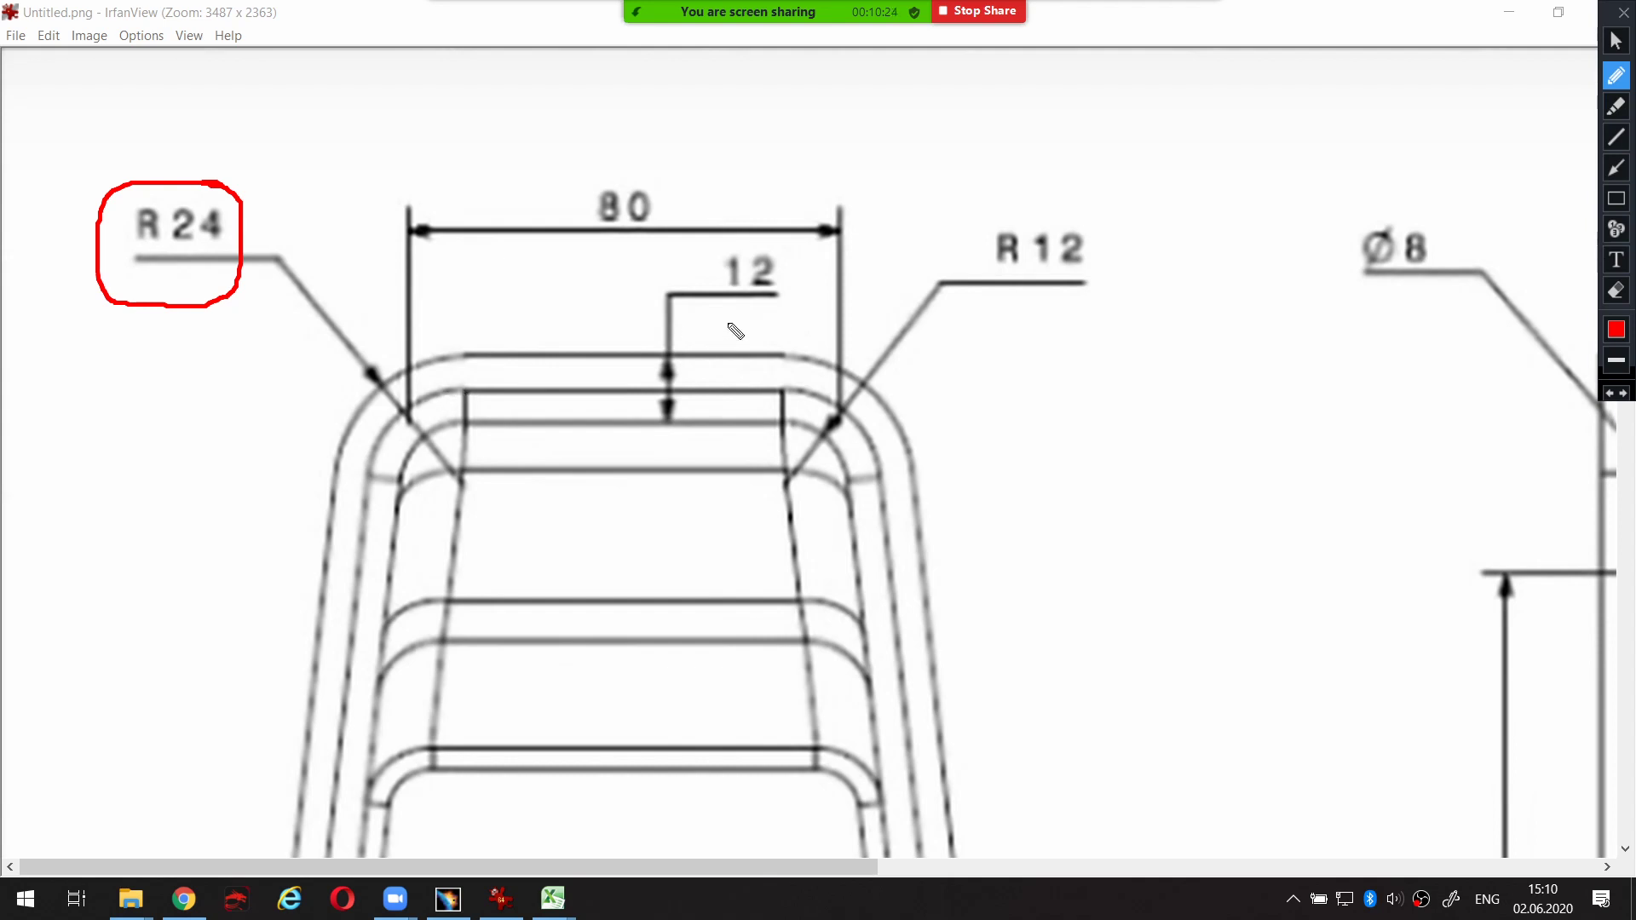
{"action": "key", "text": "ctrl+z"}
{"action": "mouse_move", "coordinate": [197, 177]}
{"action": "left_mouse_down"}
{"action": "mouse_move", "coordinate": [157, 176]}
{"action": "mouse_move", "coordinate": [239, 166]}
{"action": "mouse_move", "coordinate": [209, 148]}
{"action": "left_mouse_up"}
{"action": "mouse_move", "coordinate": [223, 181]}
{"action": "left_mouse_down"}
{"action": "mouse_move", "coordinate": [632, 117]}
{"action": "mouse_move", "coordinate": [994, 233]}
{"action": "mouse_move", "coordinate": [990, 247]}
{"action": "mouse_move", "coordinate": [1048, 175]}
{"action": "mouse_move", "coordinate": [971, 252]}
{"action": "left_mouse_up"}
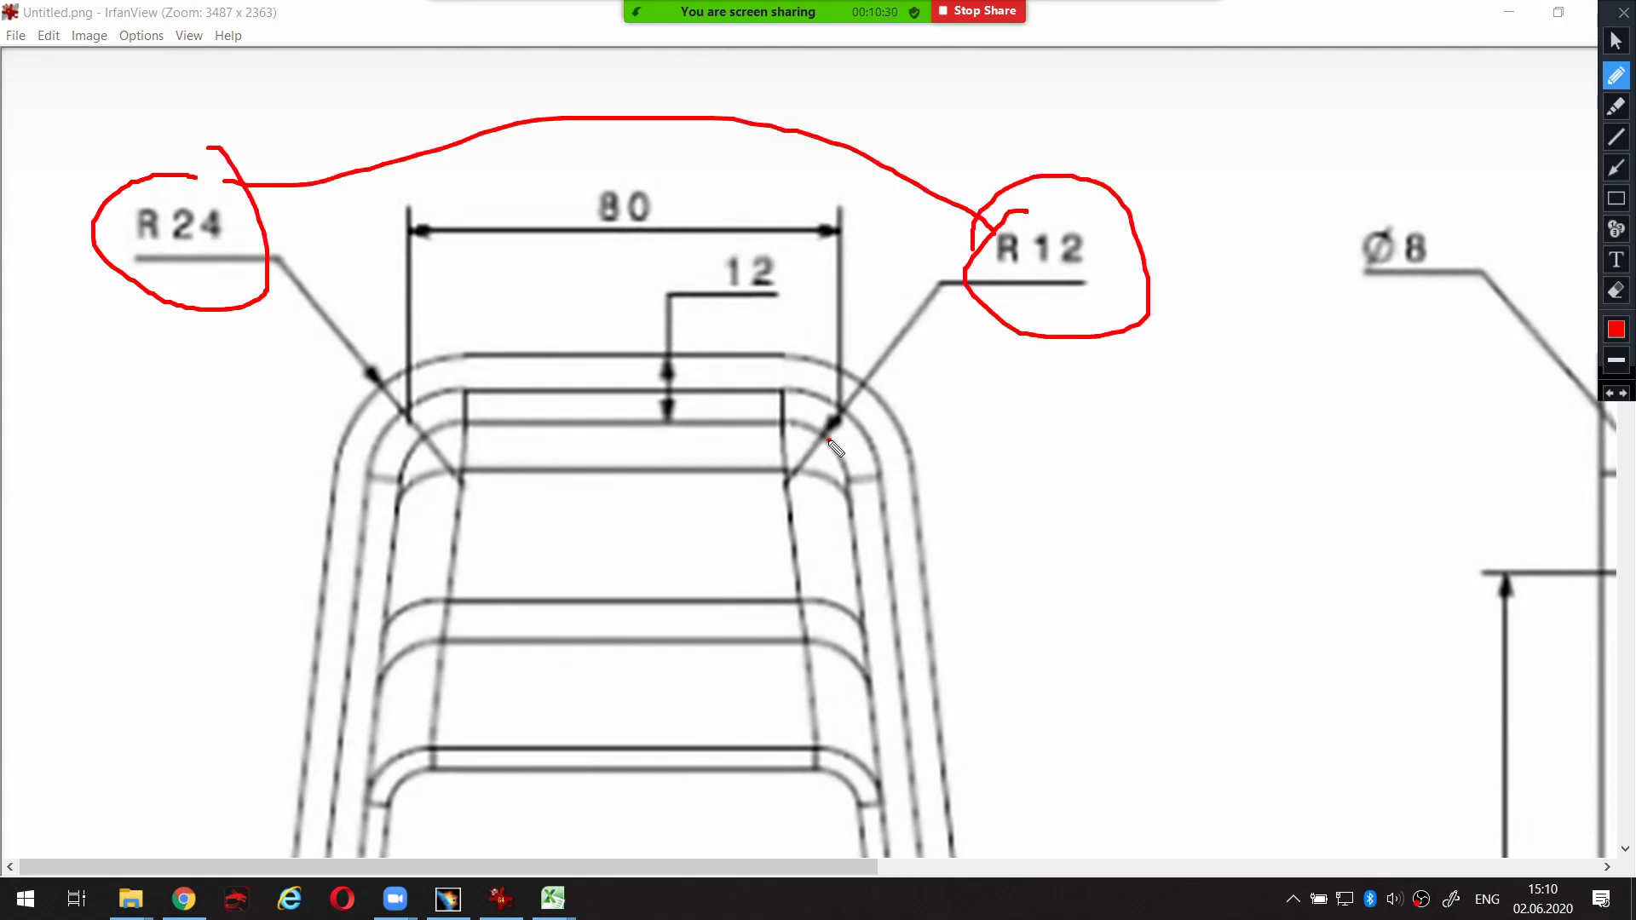
Examine the 12 mm flange offset dimension in the right view and where the R12 radius applies
{"action": "left_click_drag", "start_coordinate": [830, 442], "coordinate": [883, 412]}
{"action": "mouse_move", "coordinate": [762, 253]}
{"action": "left_mouse_down"}
{"action": "mouse_move", "coordinate": [678, 249]}
{"action": "mouse_move", "coordinate": [801, 318]}
{"action": "mouse_move", "coordinate": [731, 245]}
{"action": "mouse_move", "coordinate": [689, 273]}
{"action": "left_mouse_up"}
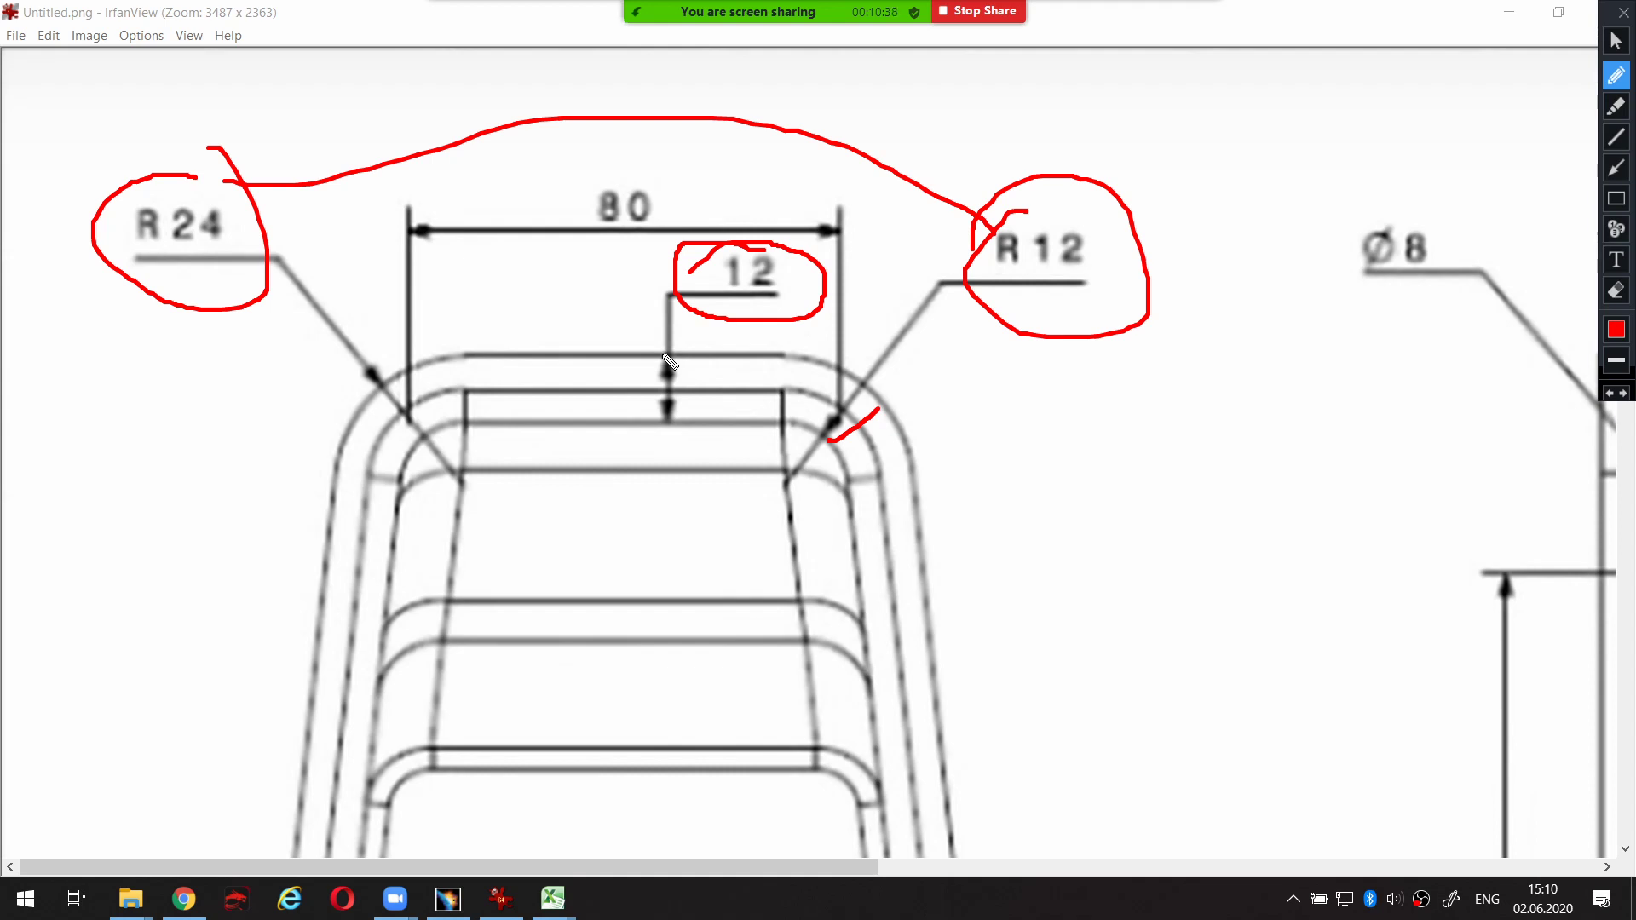
{"action": "left_click_drag", "start_coordinate": [641, 355], "coordinate": [641, 417]}
{"action": "mouse_move", "coordinate": [743, 247]}
{"action": "left_mouse_down"}
{"action": "mouse_move", "coordinate": [707, 265]}
{"action": "mouse_move", "coordinate": [797, 322]}
{"action": "mouse_move", "coordinate": [790, 255]}
{"action": "mouse_move", "coordinate": [717, 249]}
{"action": "mouse_move", "coordinate": [800, 218]}
{"action": "left_mouse_up"}
{"action": "key", "text": "Delete"}
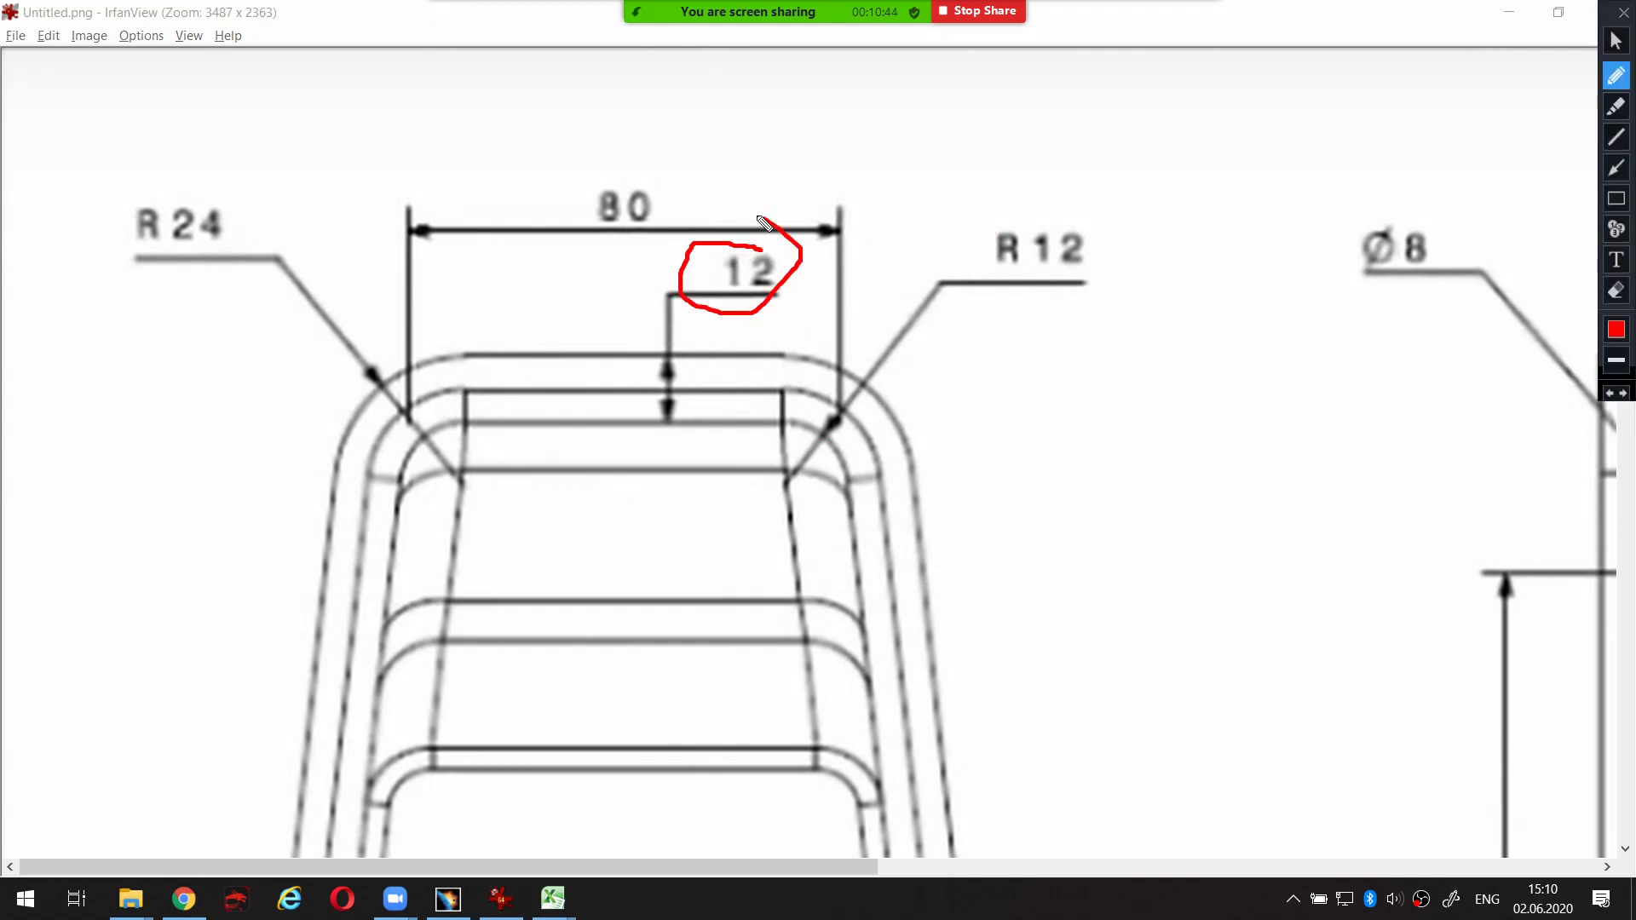
{"action": "key", "text": "minus"}
{"action": "key", "text": "minus"}
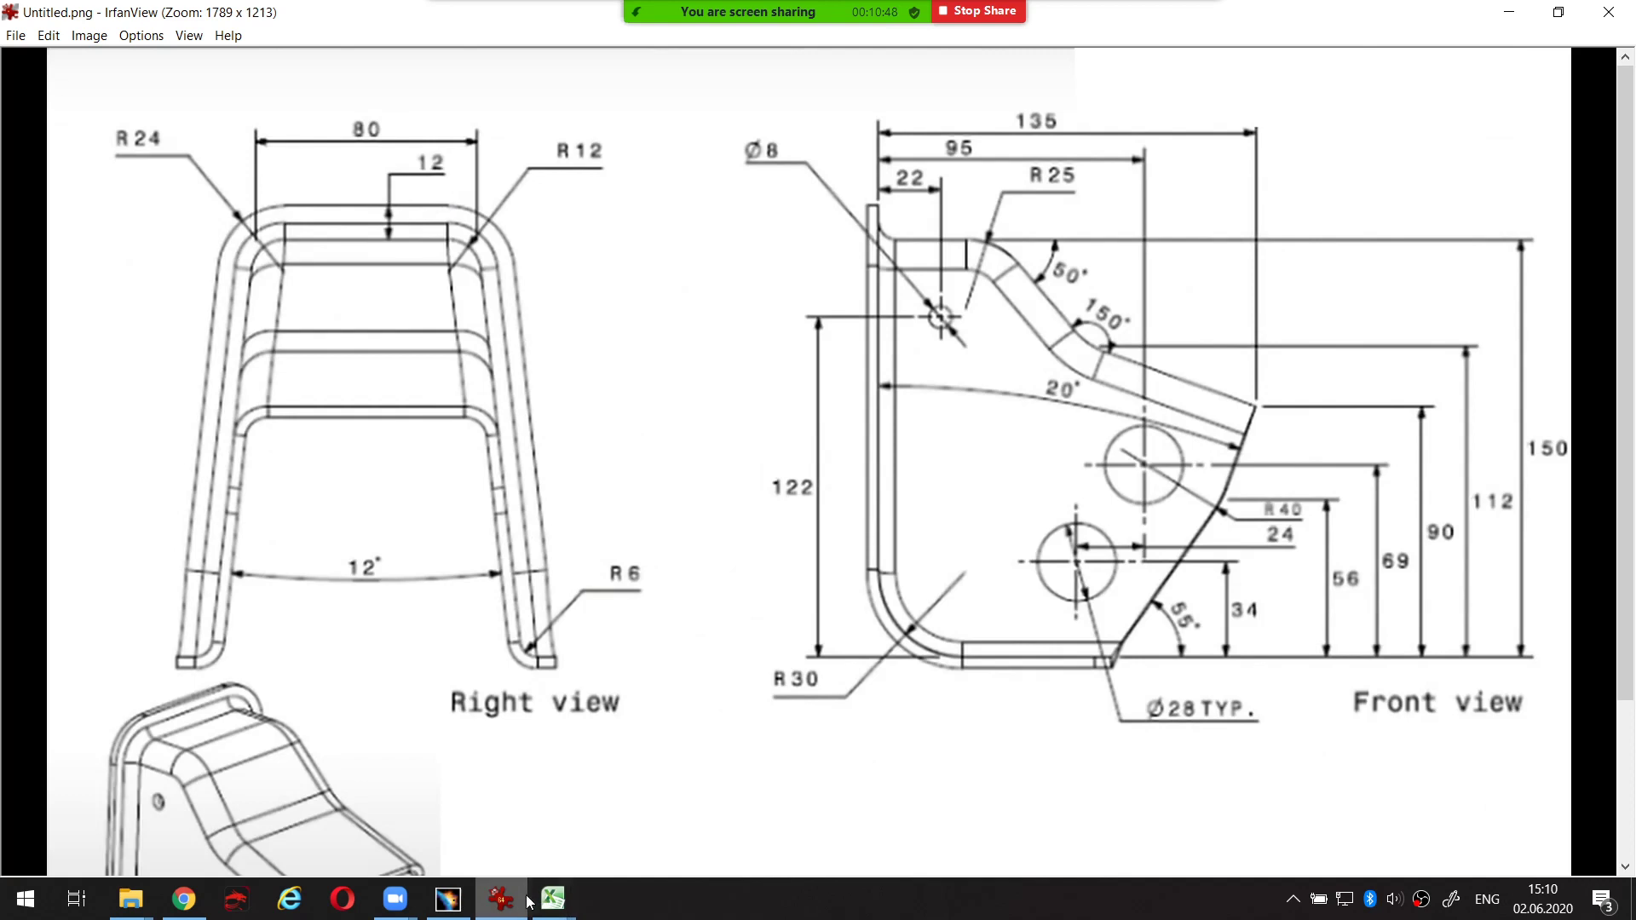
Switch back to CATIA and start a Point-Direction line from the lowest corner vertex of the near side face
{"action": "left_click", "coordinate": [448, 899]}
{"action": "left_click", "coordinate": [731, 741]}
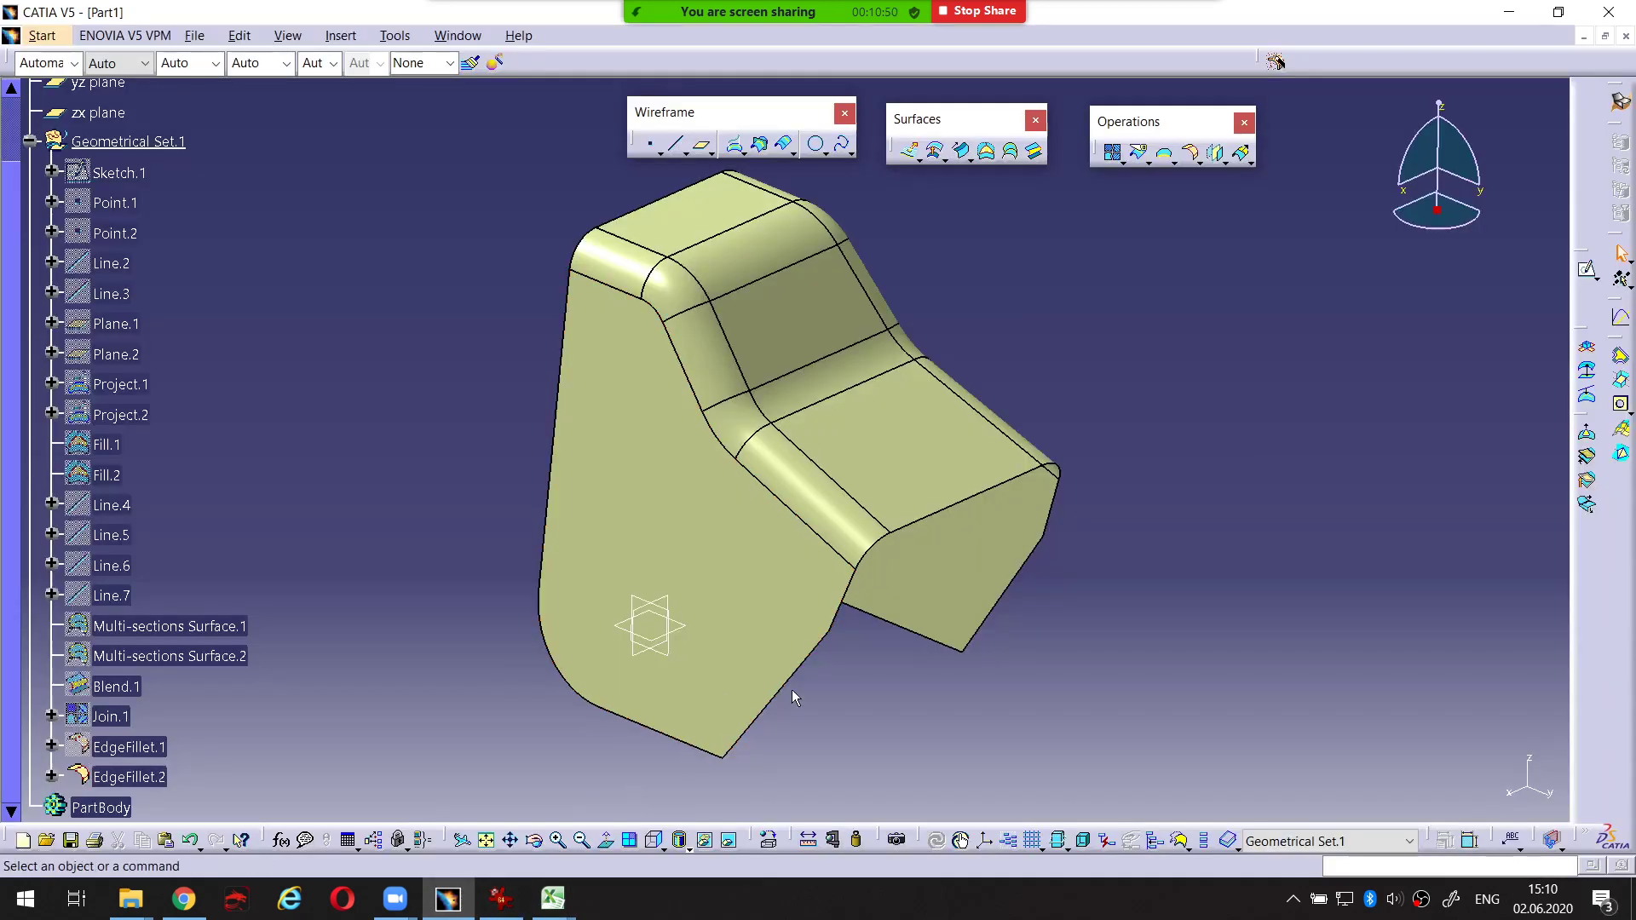
{"action": "middle_click_drag", "start_coordinate": [890, 607], "coordinate": [887, 393]}
{"action": "left_click", "coordinate": [676, 144]}
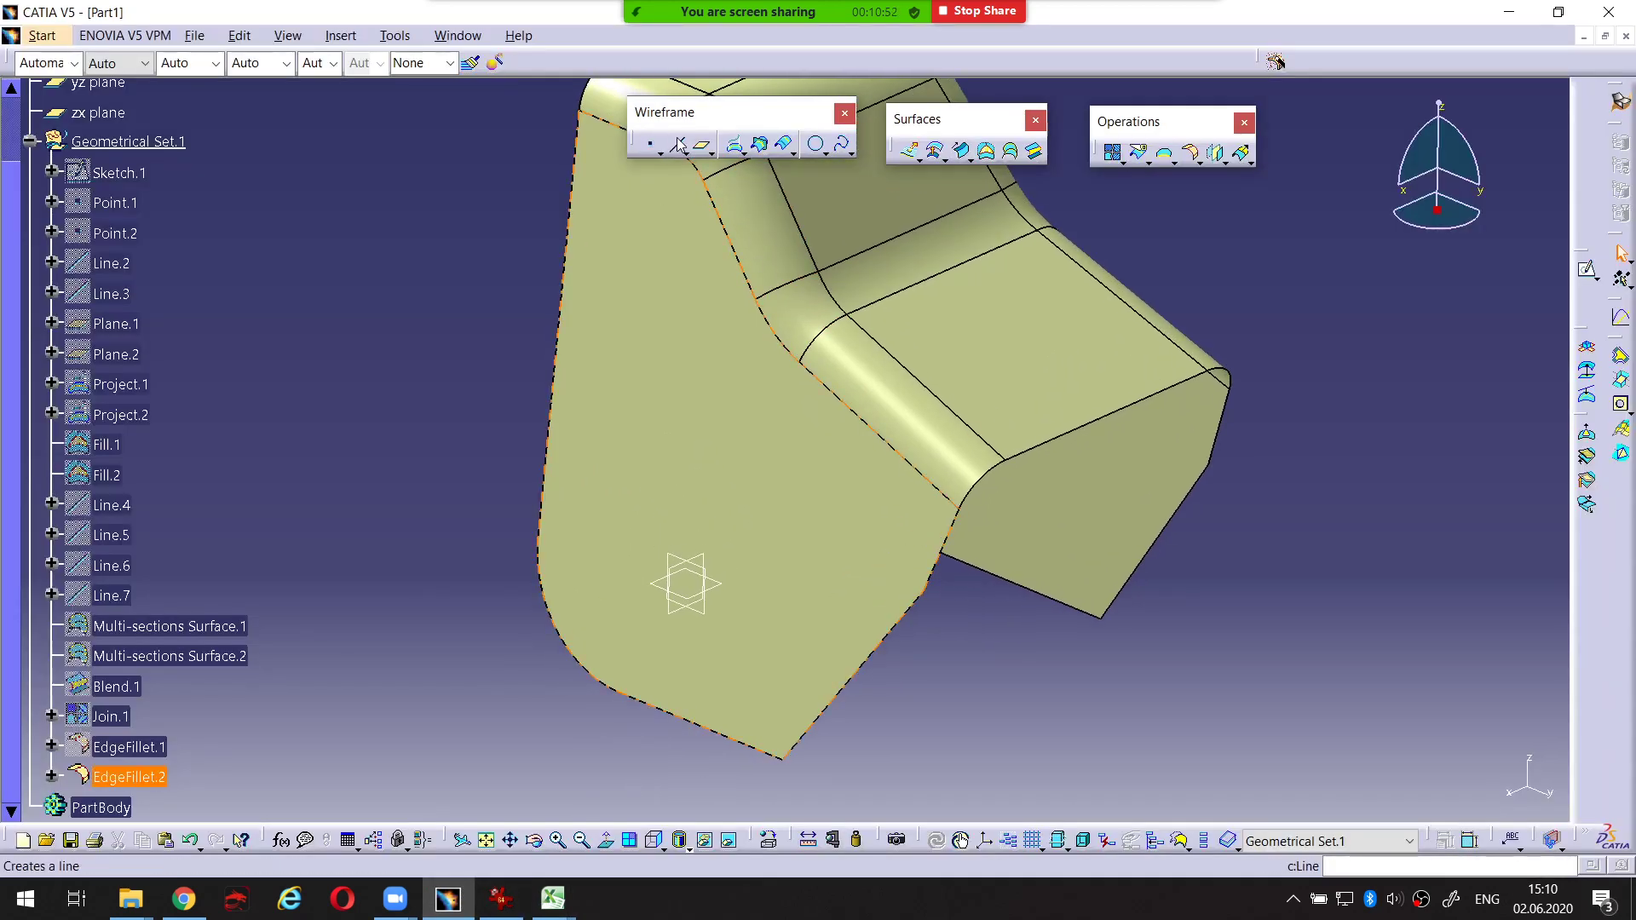
{"action": "left_click", "coordinate": [783, 759]}
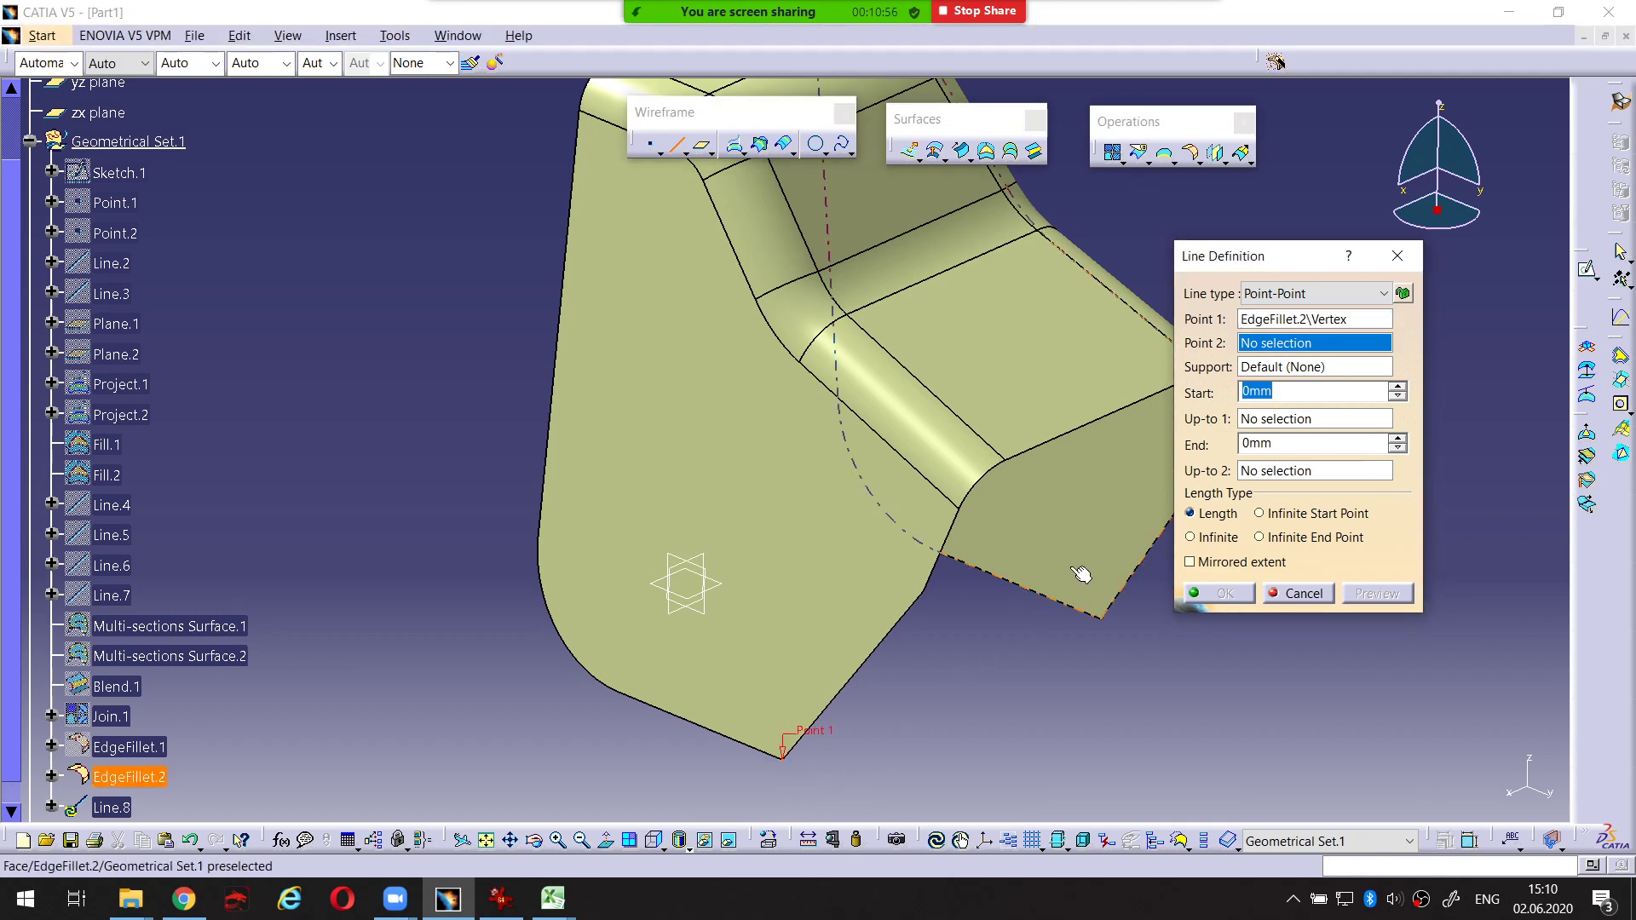
{"action": "left_click", "coordinate": [1296, 295]}
{"action": "left_click", "coordinate": [1293, 335]}
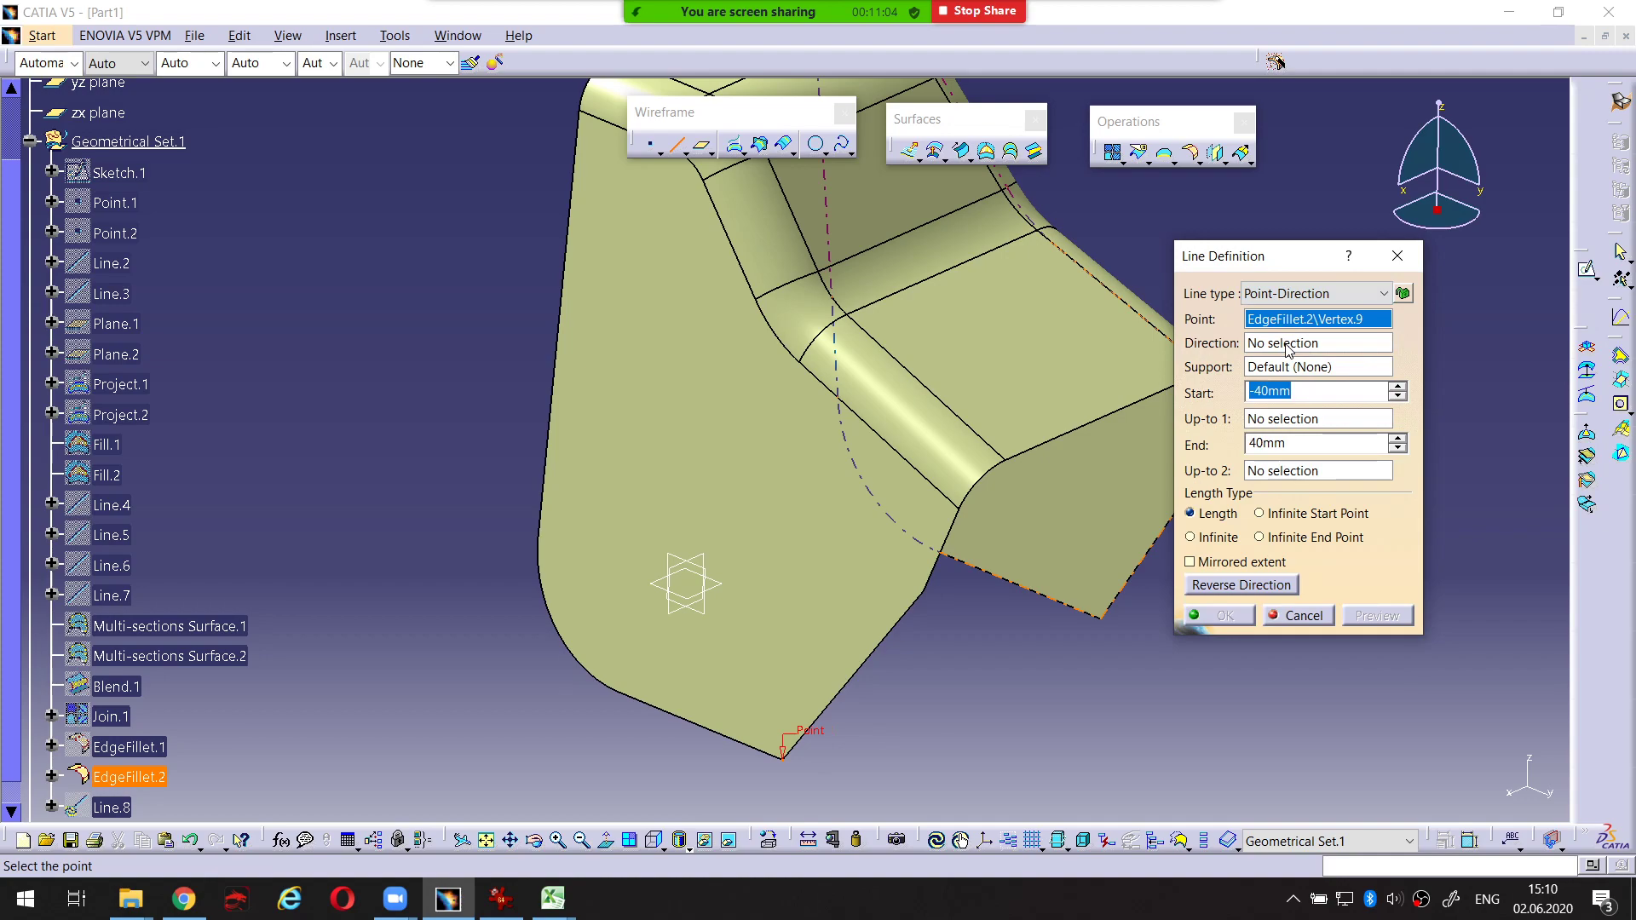
Set the direction of the line from the near side face's lowest corner to the X component
{"action": "left_click", "coordinate": [1286, 344]}
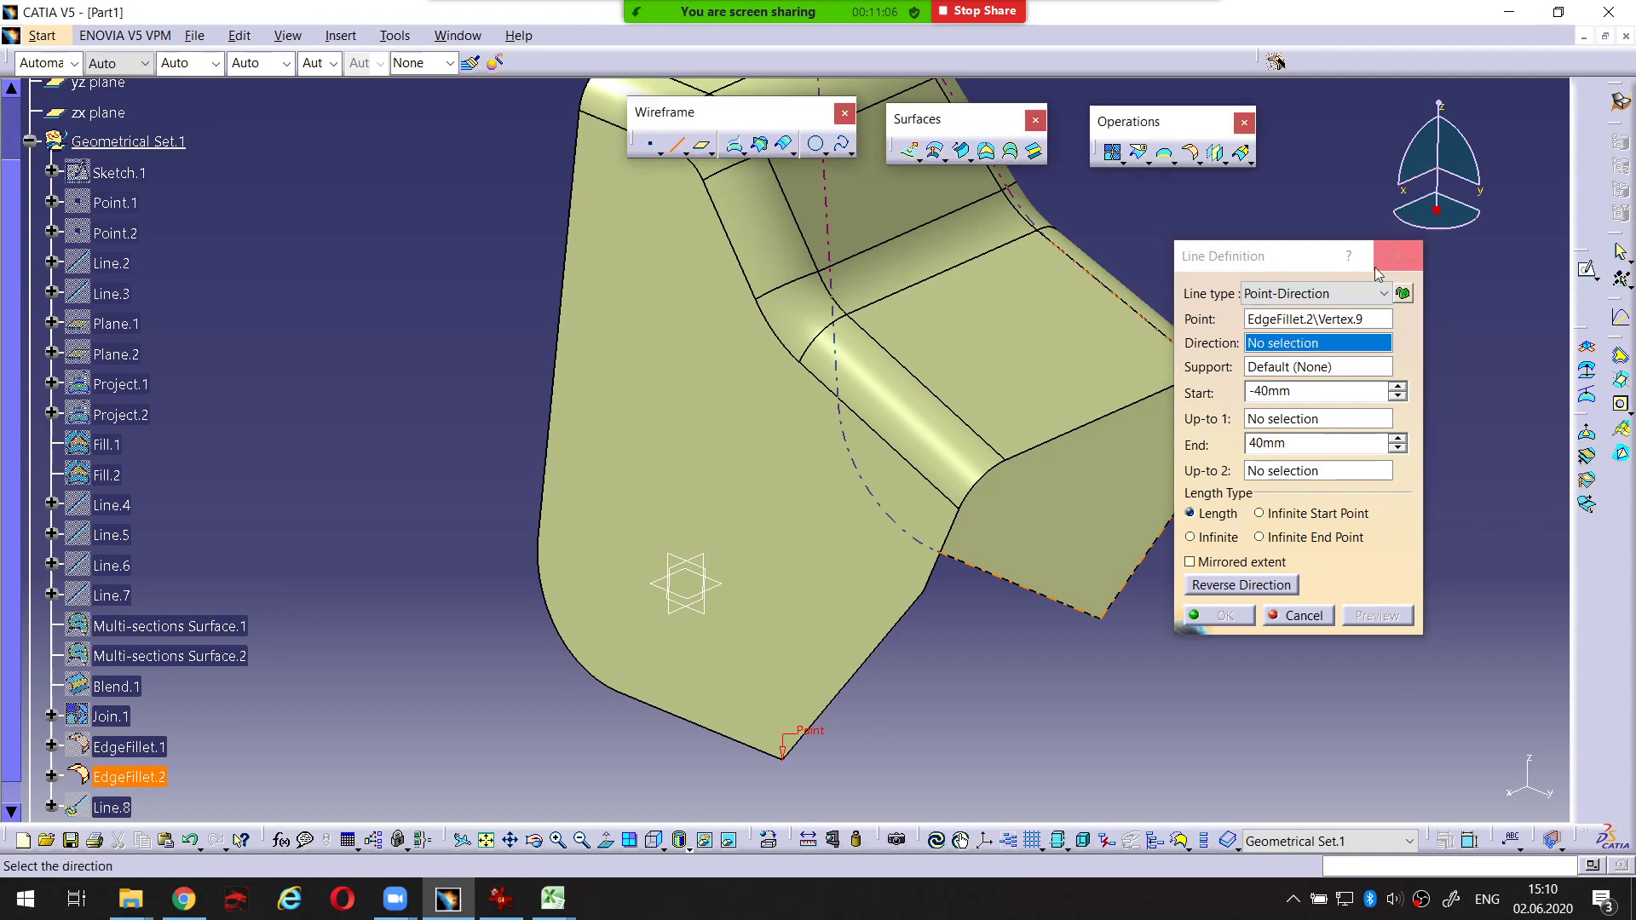
{"action": "right_click", "coordinate": [1314, 345]}
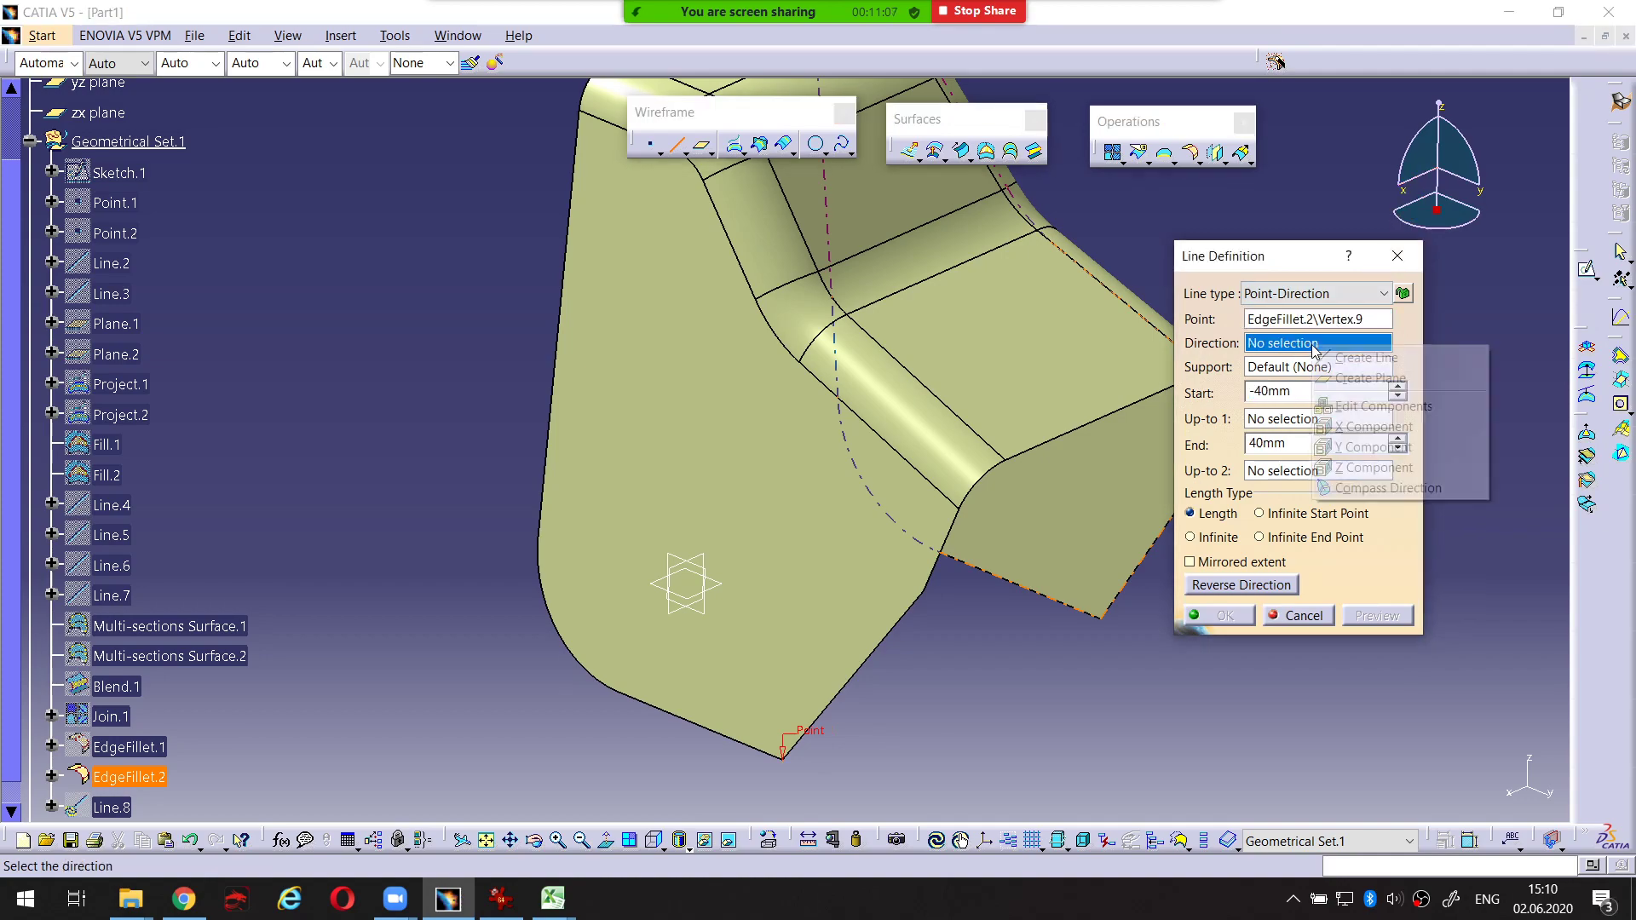
{"action": "left_click", "coordinate": [1347, 426]}
Set the line's start to 0 mm and end to 12 mm, preview it, and create it
{"action": "left_click", "coordinate": [1310, 390]}
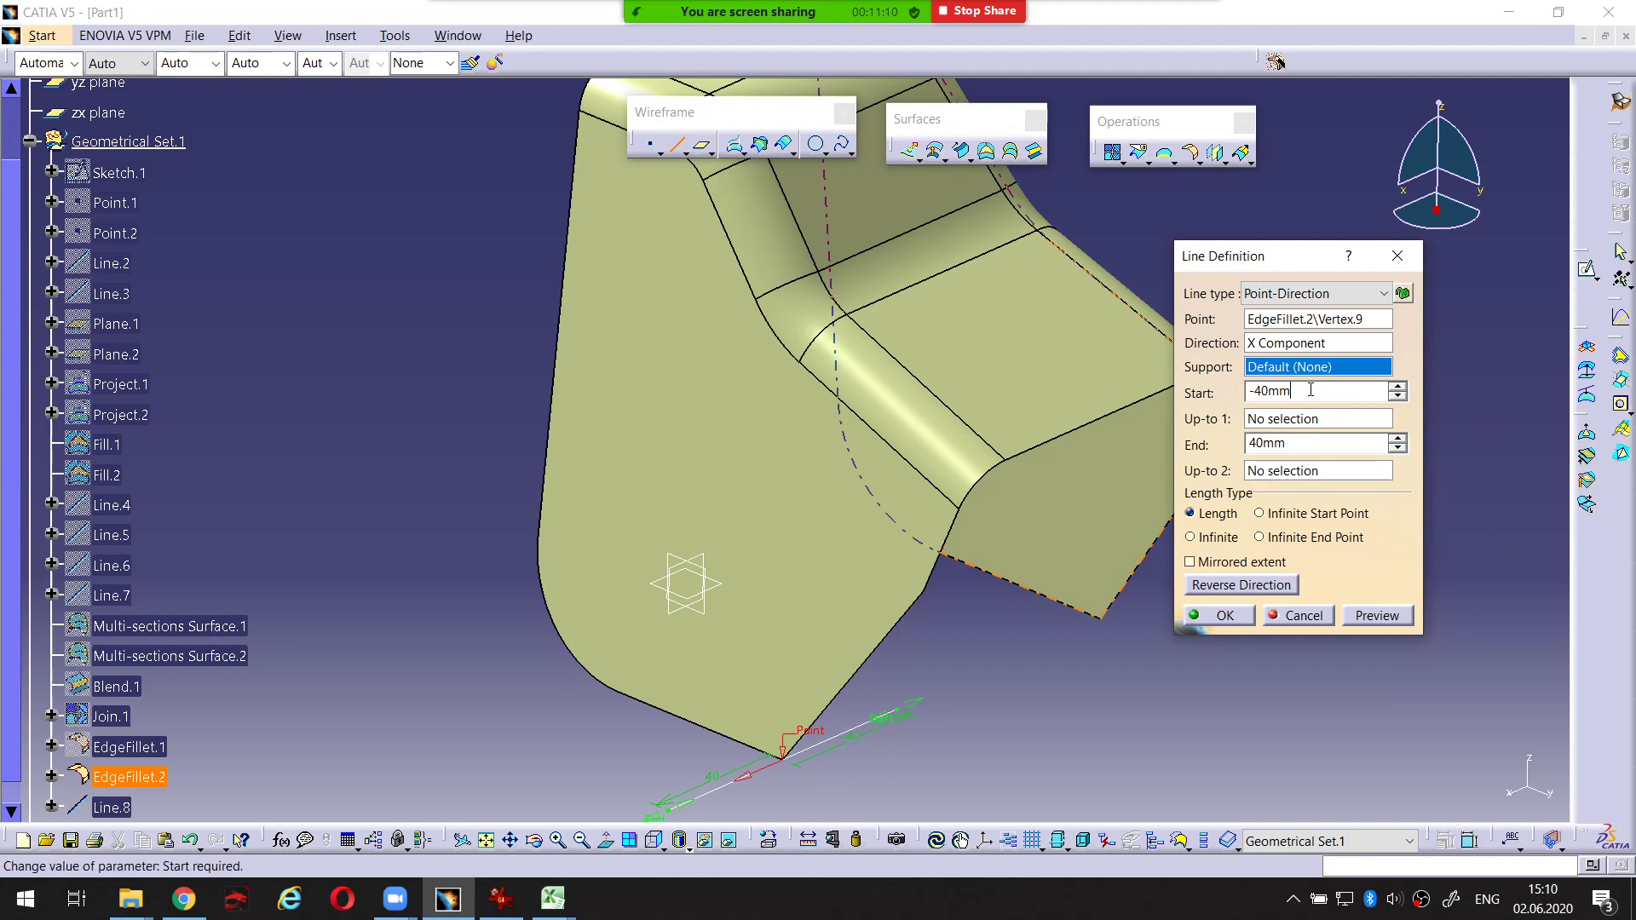
{"action": "key", "text": "Return"}
{"action": "type", "text": "0"}
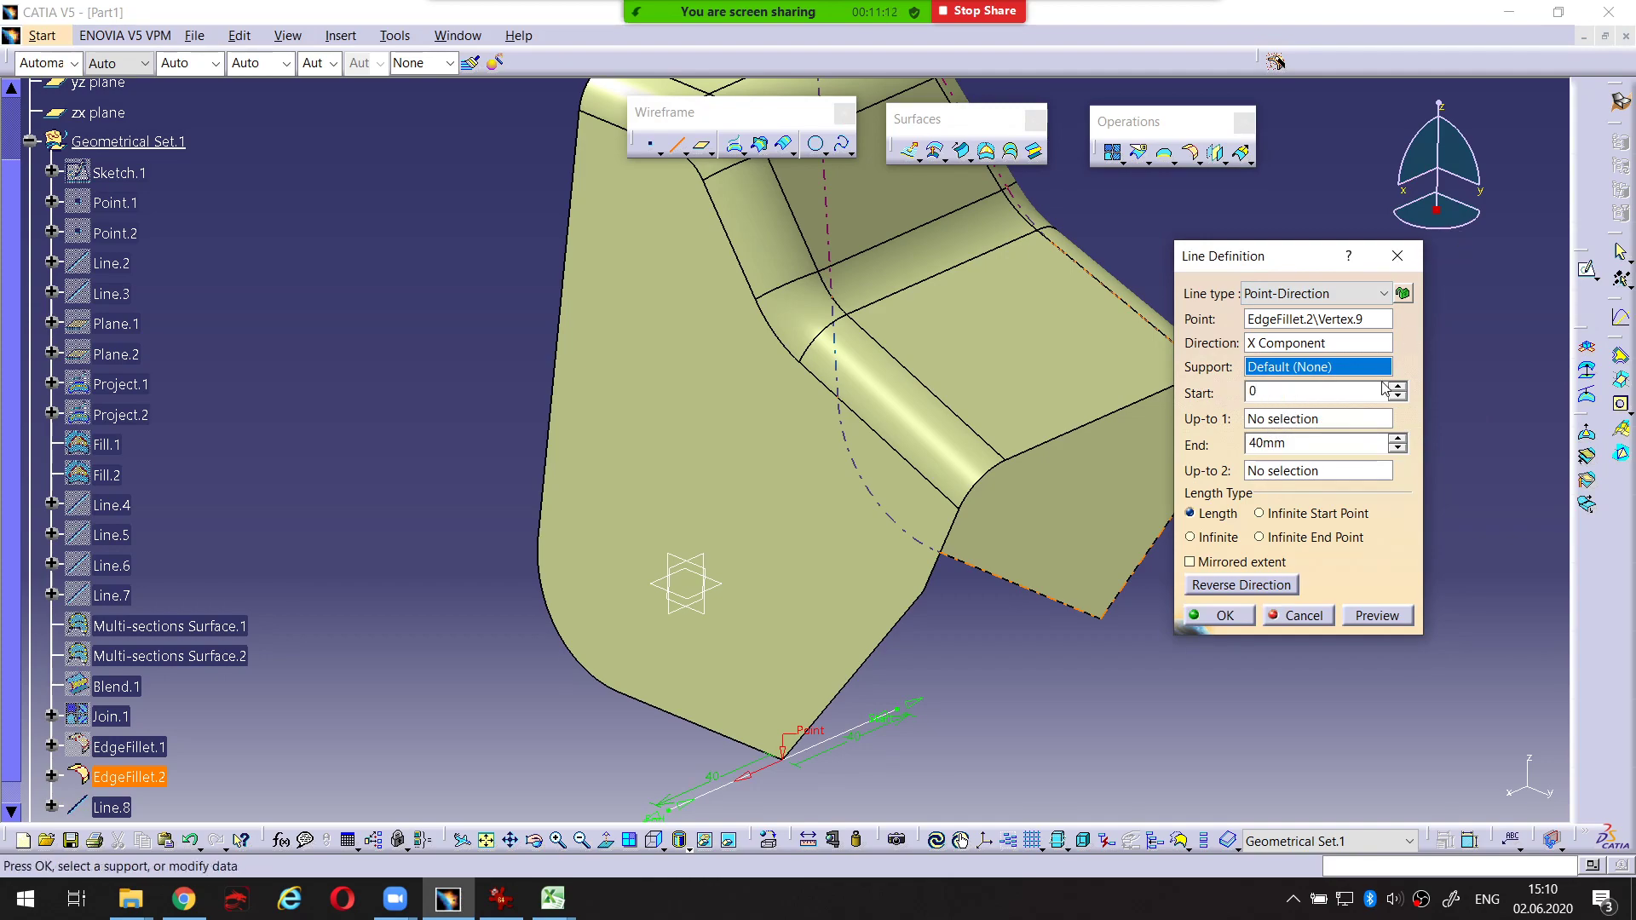
{"action": "double_click", "coordinate": [1337, 444]}
{"action": "type", "text": "12"}
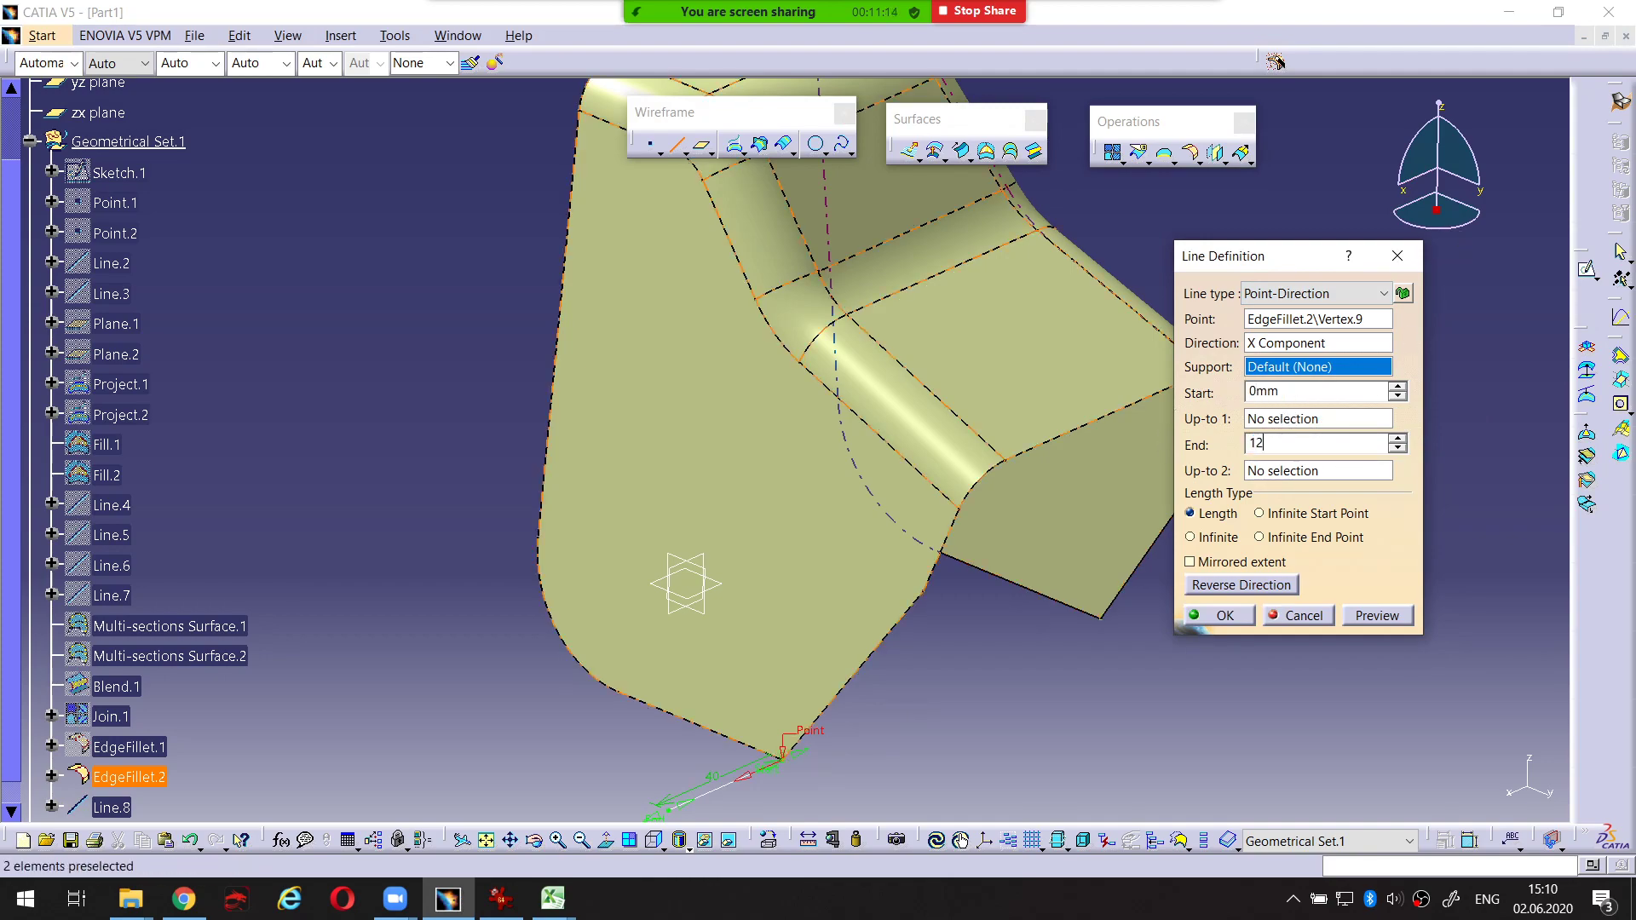
{"action": "left_click", "coordinate": [1365, 620]}
{"action": "mouse_move", "coordinate": [964, 757]}
{"action": "middle_mouse_down"}
{"action": "mouse_move", "coordinate": [986, 621]}
{"action": "mouse_move", "coordinate": [842, 626]}
{"action": "mouse_move", "coordinate": [872, 514]}
{"action": "mouse_move", "coordinate": [833, 354]}
{"action": "mouse_move", "coordinate": [716, 440]}
{"action": "mouse_move", "coordinate": [771, 470]}
{"action": "middle_mouse_up"}
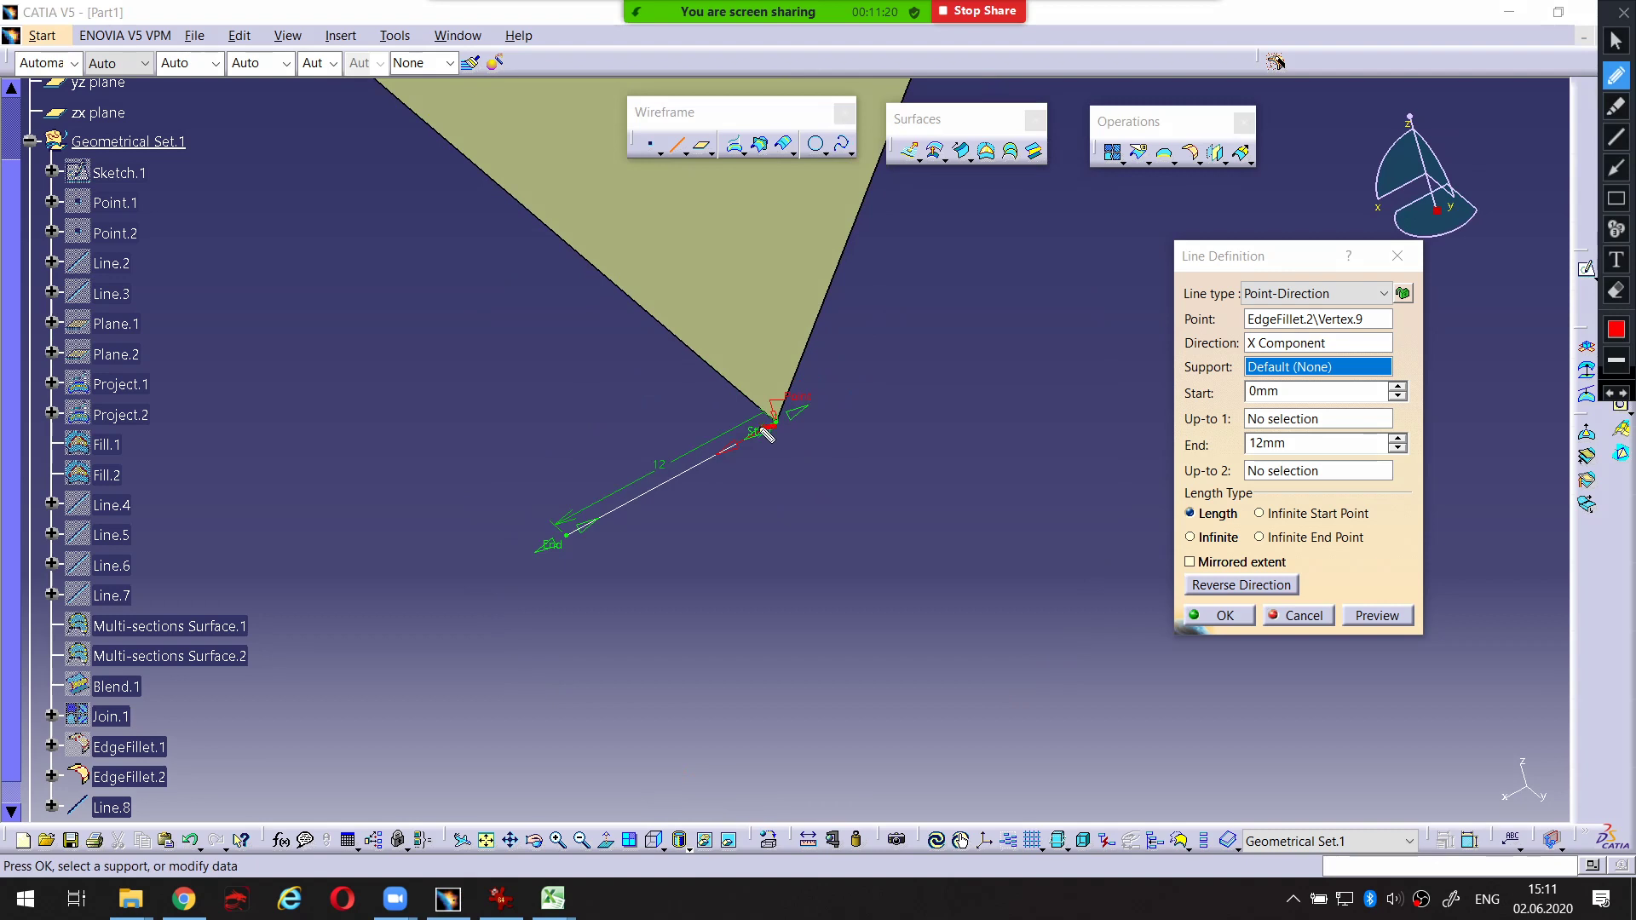
{"action": "left_click_drag", "start_coordinate": [716, 456], "coordinate": [586, 530]}
{"action": "left_click", "coordinate": [1218, 616]}
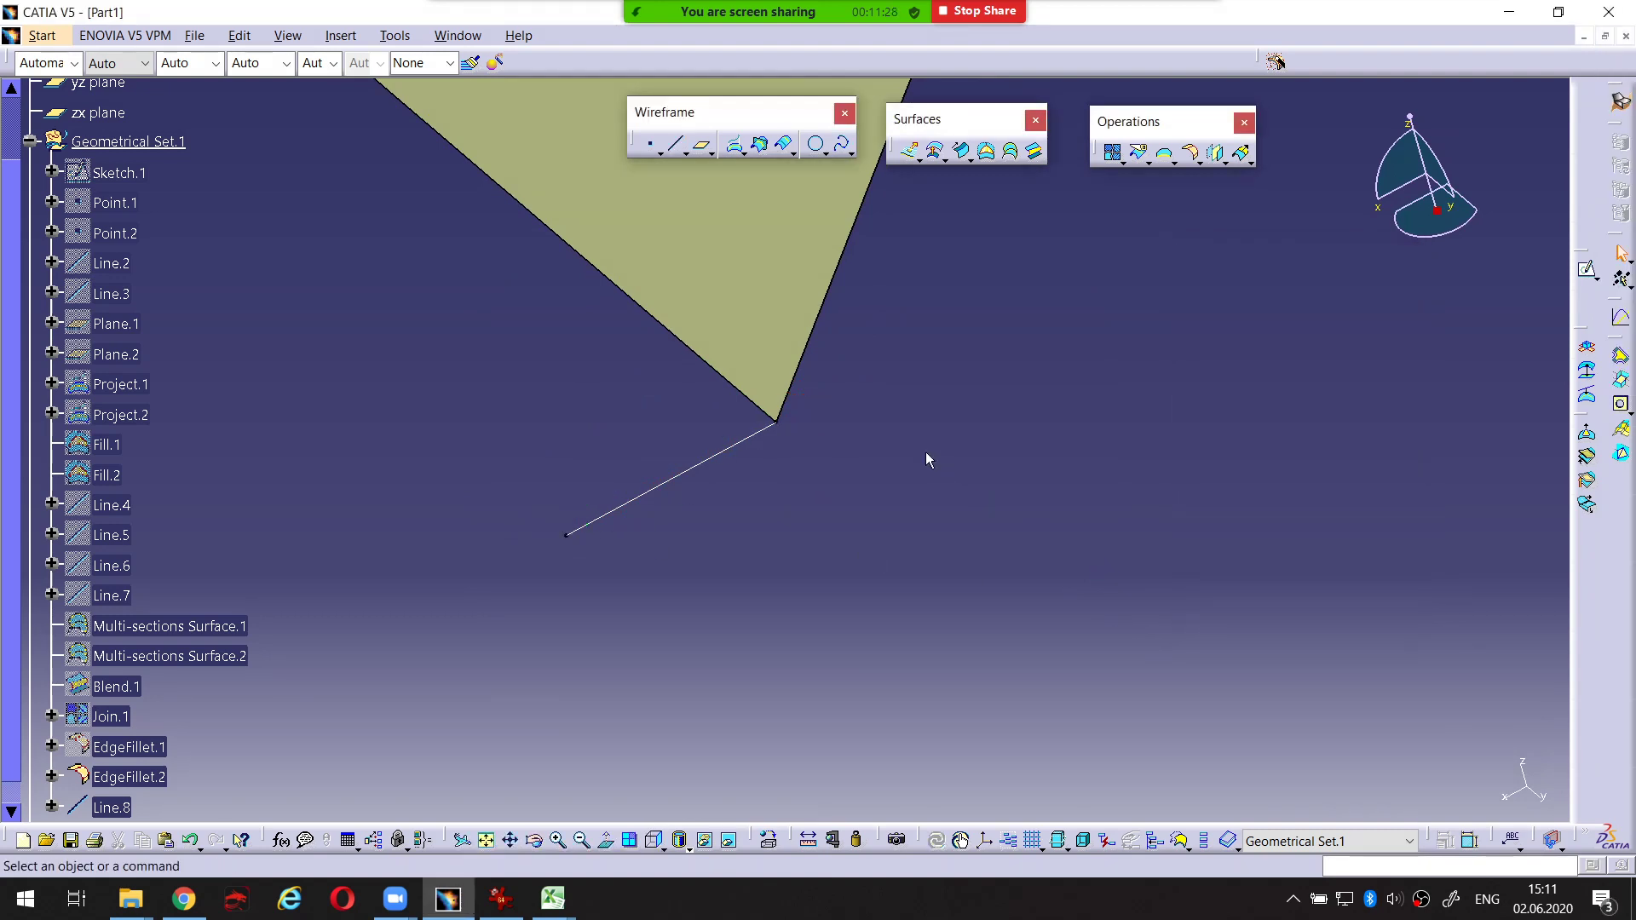
Examine the outer edge chain running from the new line's corner around the side walls and top to the opposite wall
{"action": "middle_click_drag", "start_coordinate": [929, 460], "coordinate": [737, 707]}
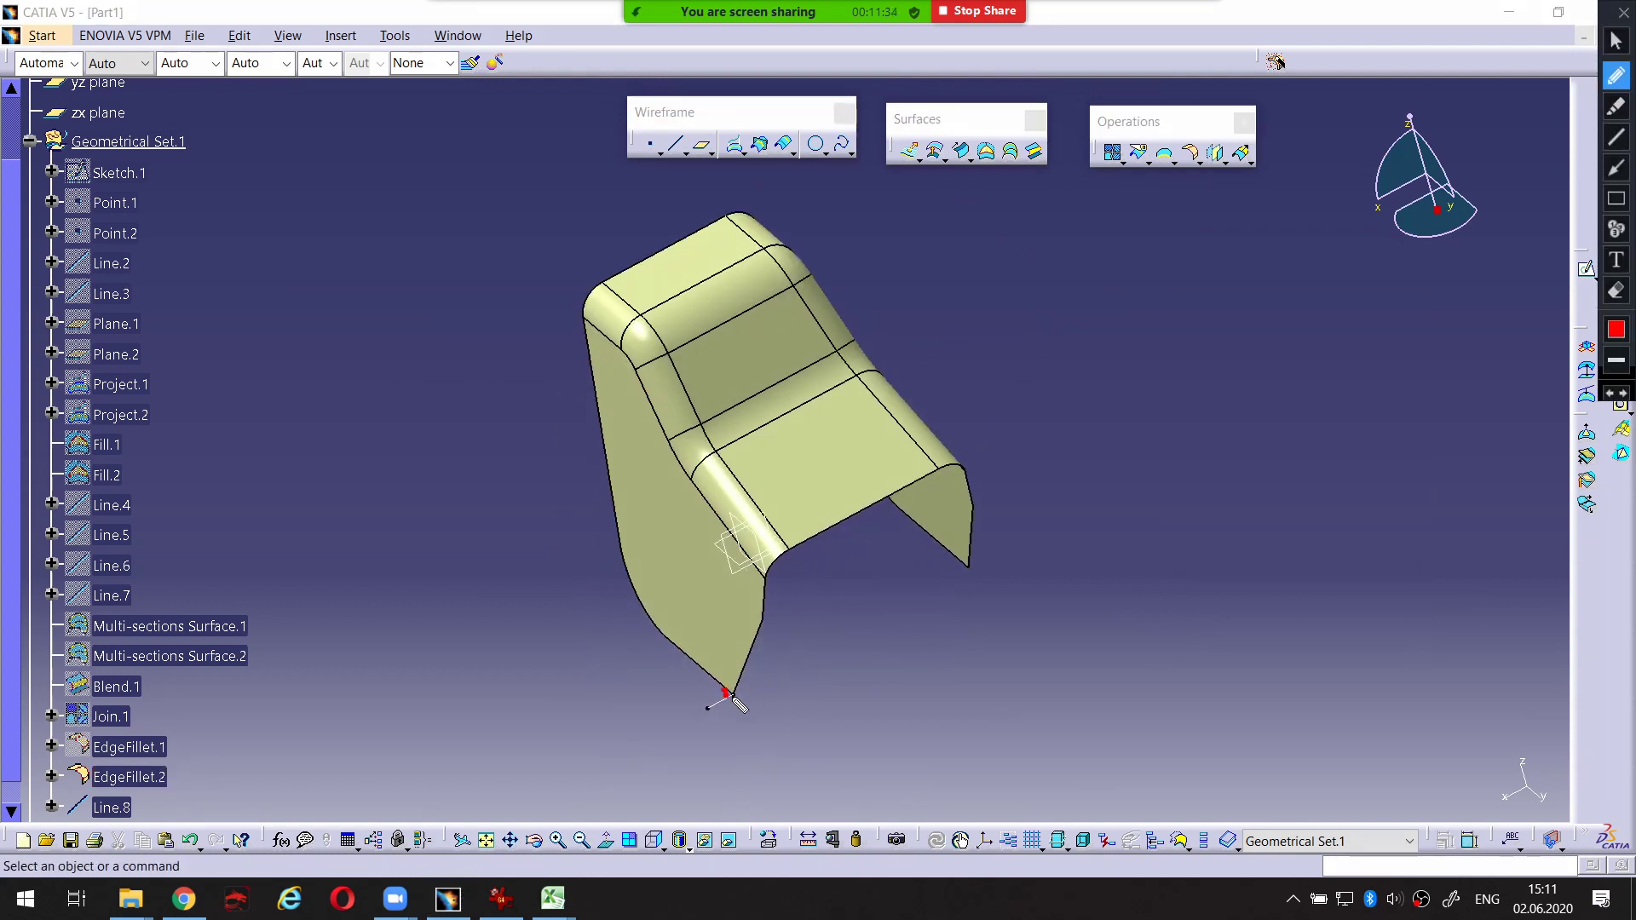
{"action": "mouse_move", "coordinate": [732, 695]}
{"action": "left_mouse_down"}
{"action": "mouse_move", "coordinate": [644, 597]}
{"action": "mouse_move", "coordinate": [592, 306]}
{"action": "mouse_move", "coordinate": [692, 243]}
{"action": "mouse_move", "coordinate": [752, 215]}
{"action": "mouse_move", "coordinate": [888, 491]}
{"action": "mouse_move", "coordinate": [970, 570]}
{"action": "left_mouse_up"}
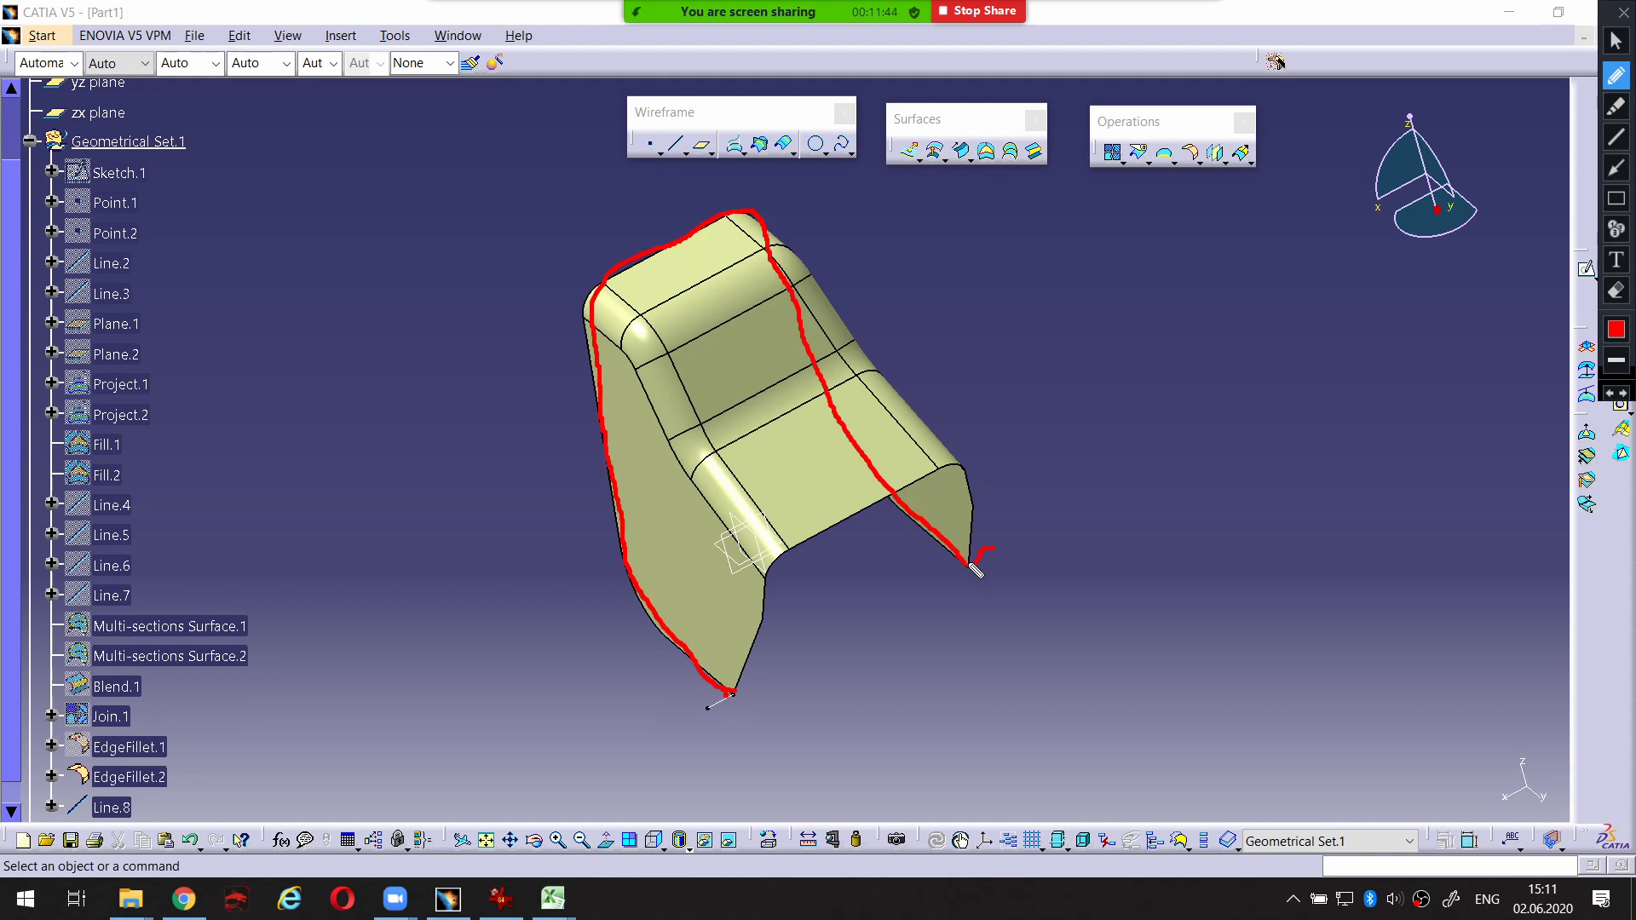
{"action": "key", "text": "Escape"}
{"action": "middle_click_drag", "start_coordinate": [876, 559], "coordinate": [963, 563]}
{"action": "middle_click_drag", "start_coordinate": [750, 546], "coordinate": [933, 556]}
{"action": "middle_click_drag", "start_coordinate": [724, 495], "coordinate": [930, 714]}
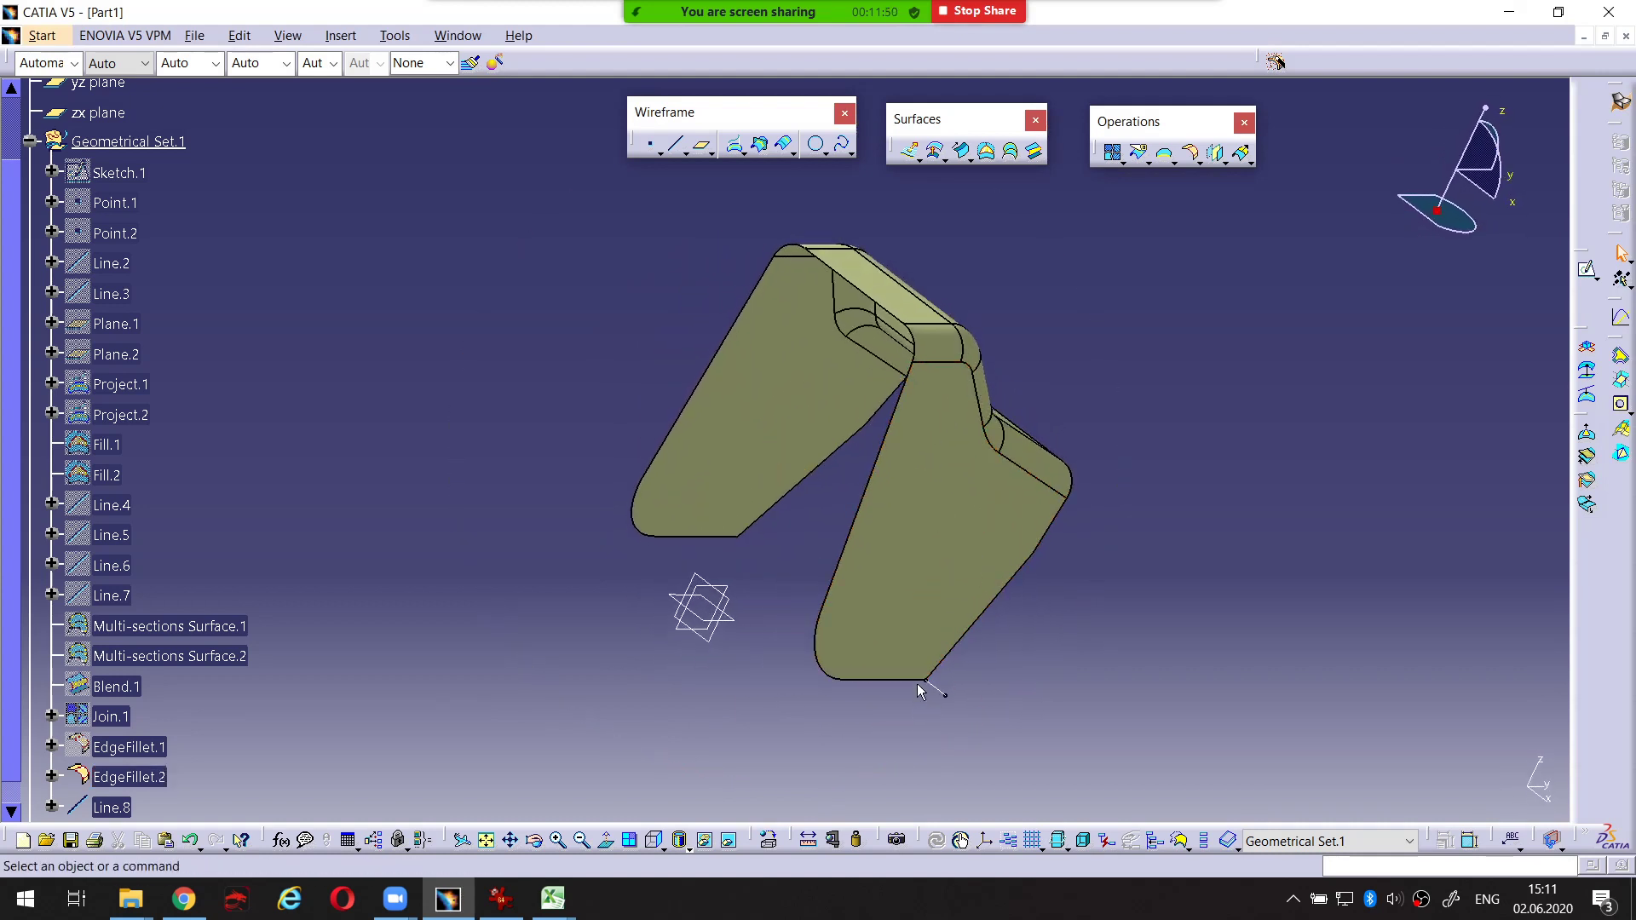
{"action": "key", "text": "ctrl+alt+d"}
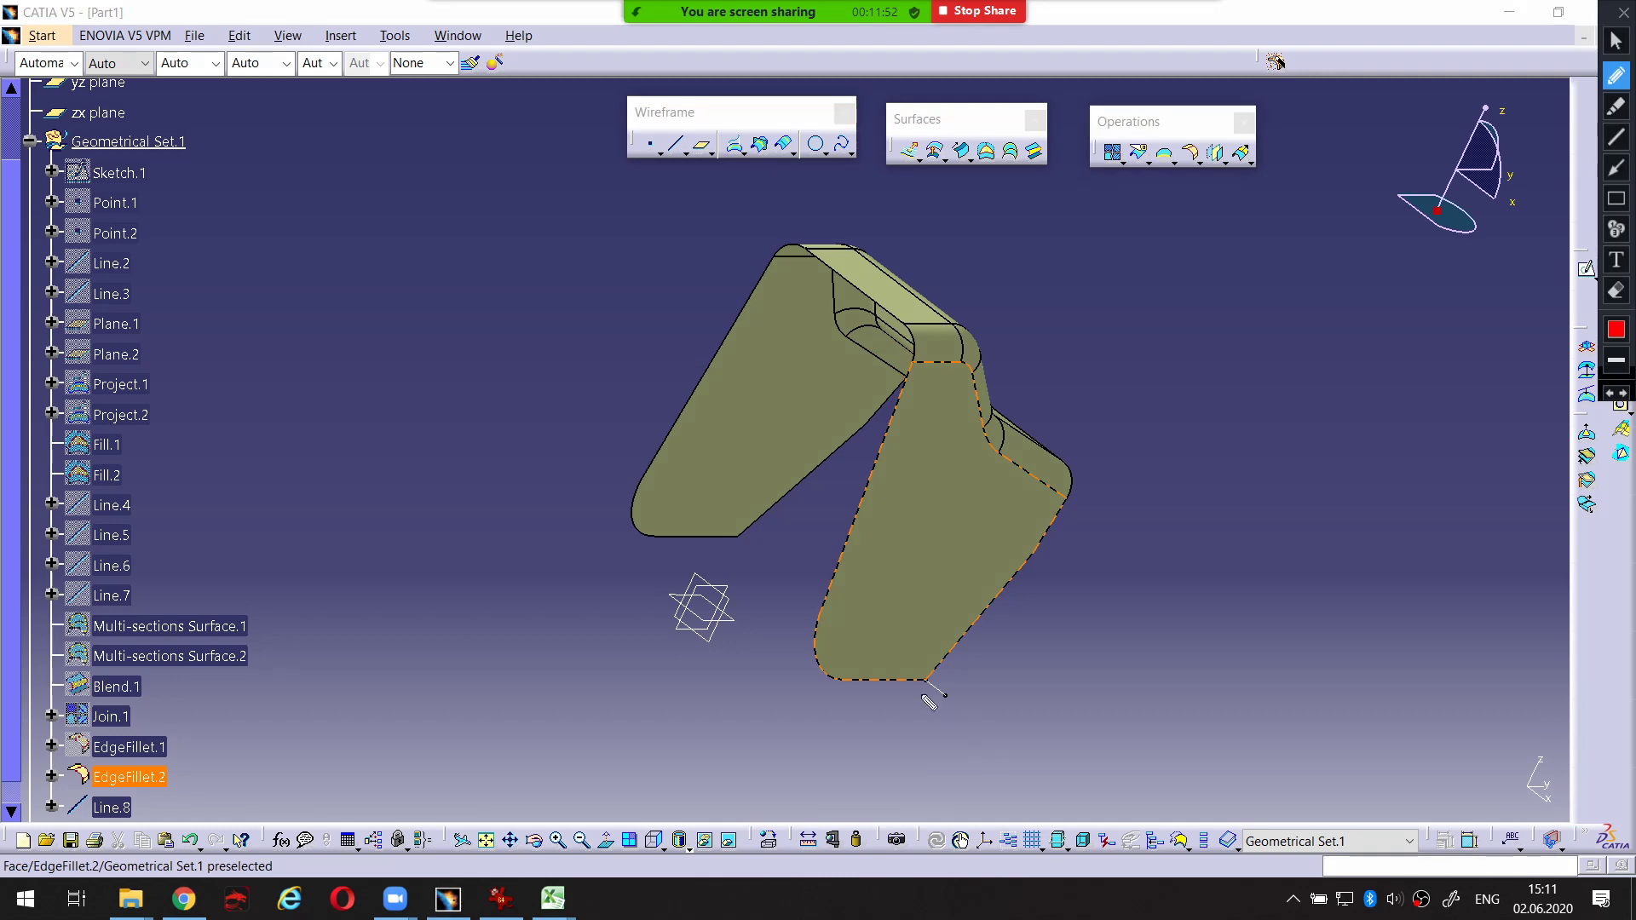
{"action": "mouse_move", "coordinate": [821, 653]}
{"action": "left_mouse_down"}
{"action": "mouse_move", "coordinate": [907, 363]}
{"action": "mouse_move", "coordinate": [861, 288]}
{"action": "left_mouse_up"}
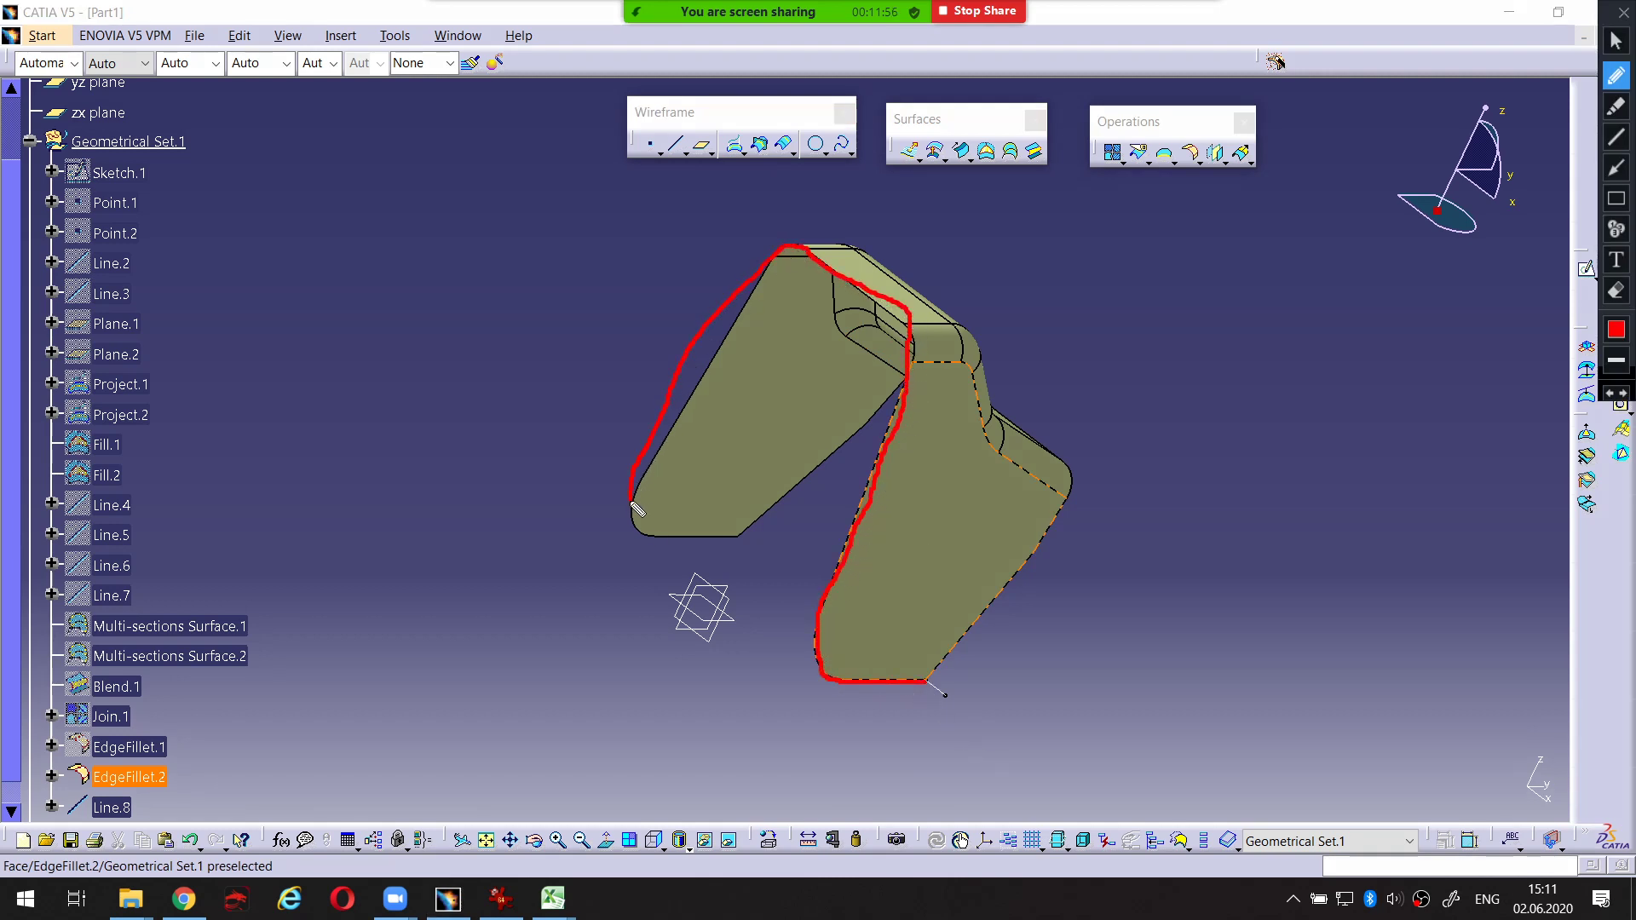
{"action": "key", "text": "ctrl+alt+d"}
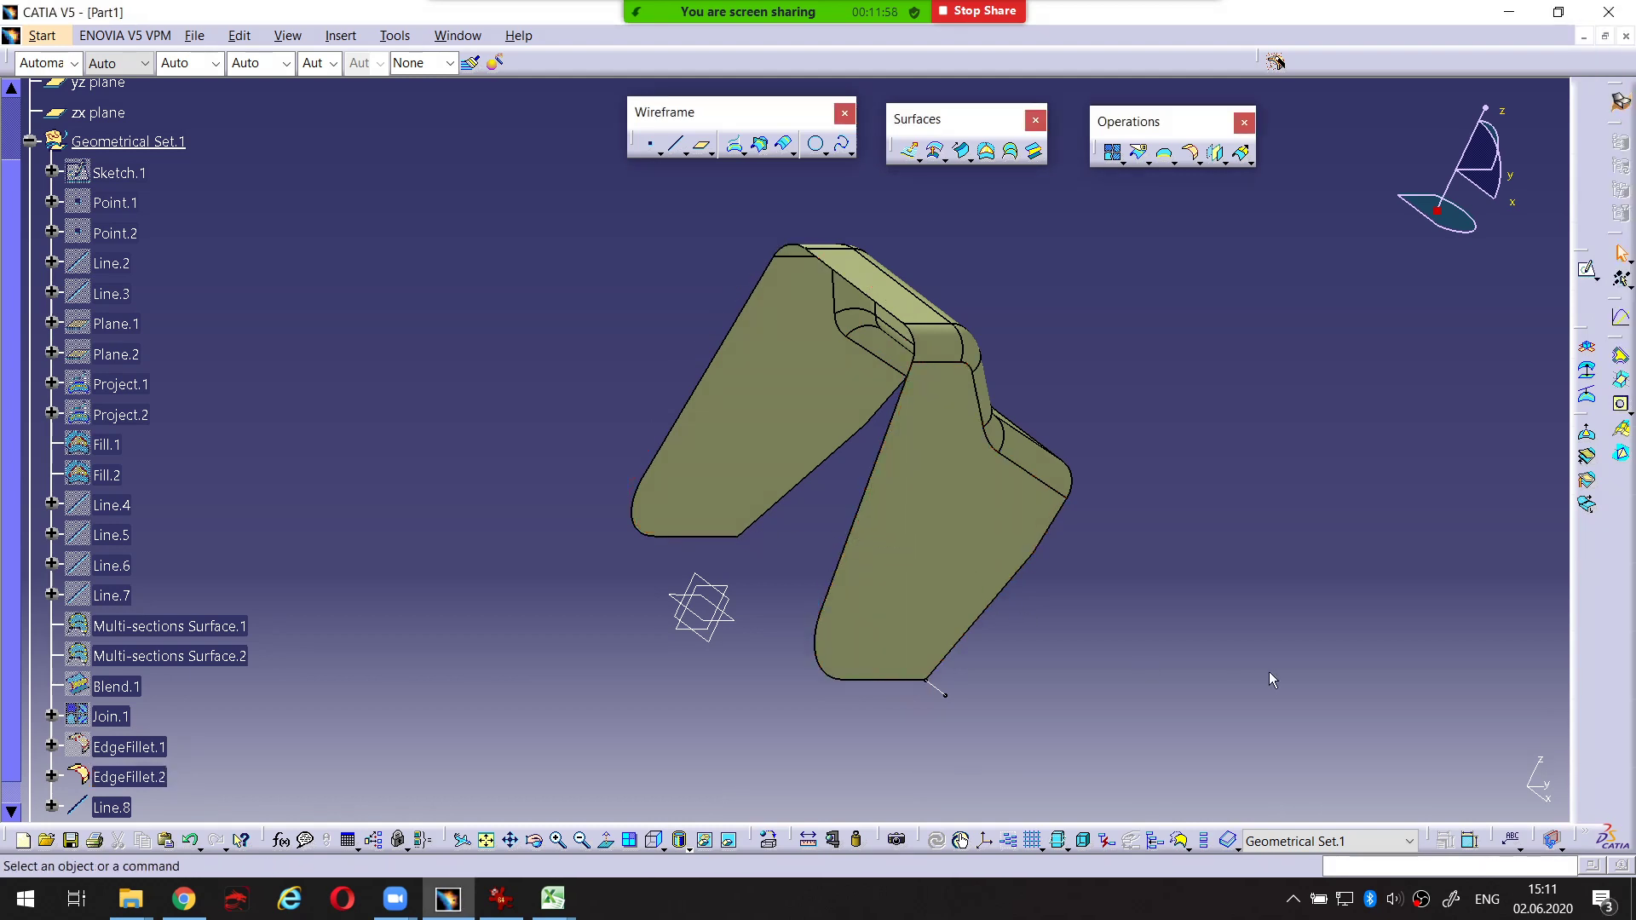
{"action": "middle_click_drag", "start_coordinate": [1219, 621], "coordinate": [1063, 434]}
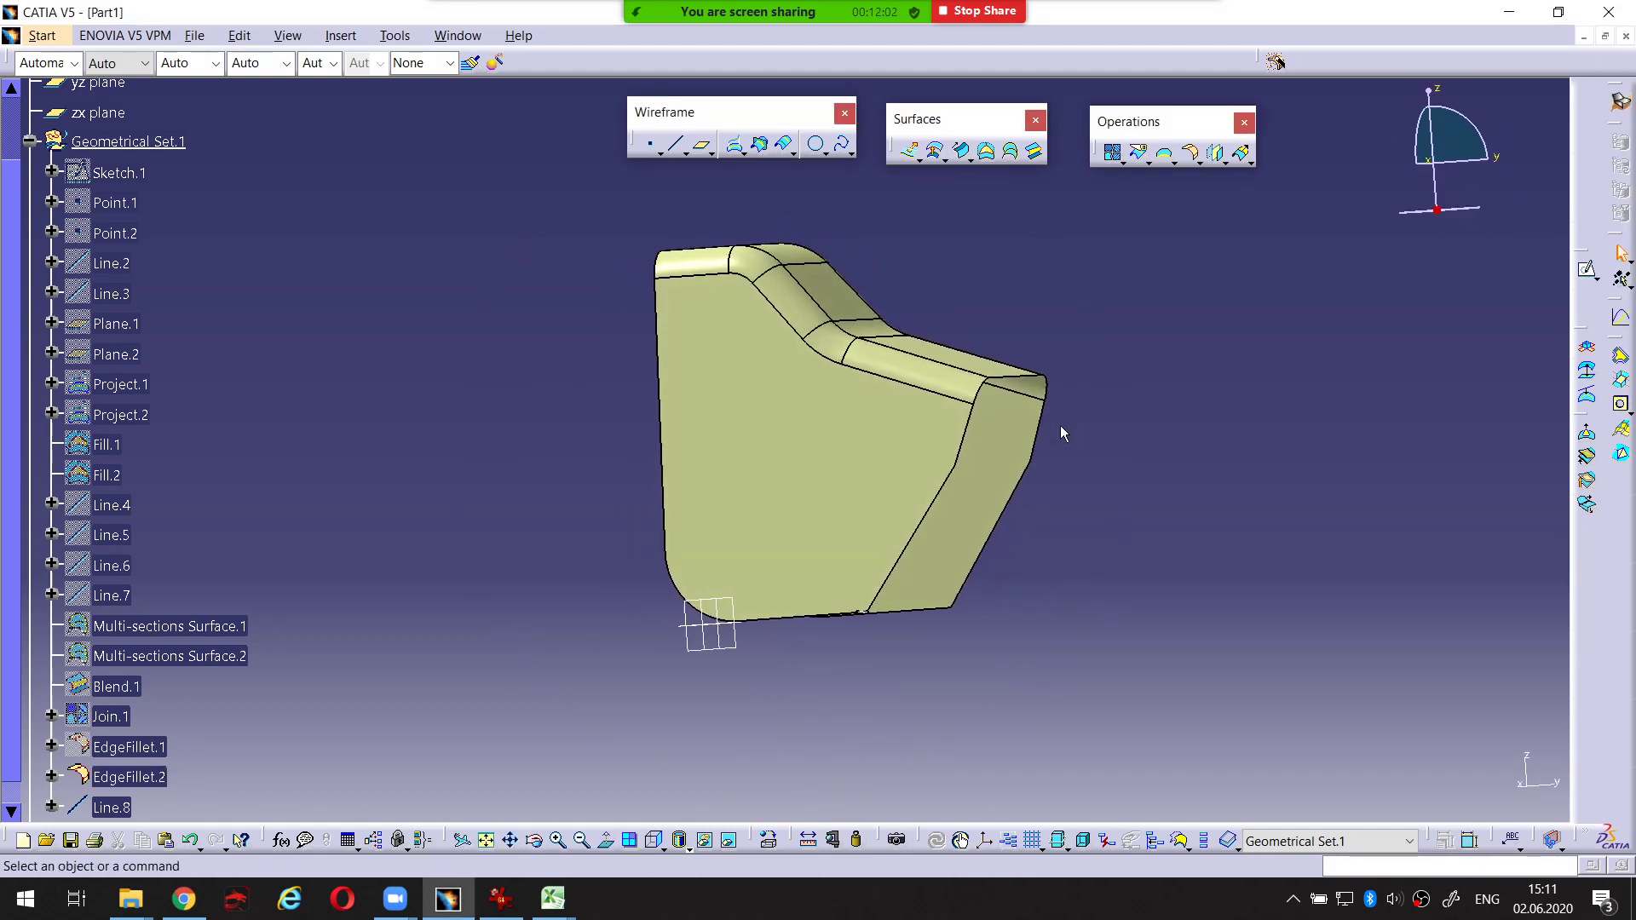
{"action": "middle_click_drag", "start_coordinate": [737, 539], "coordinate": [665, 643]}
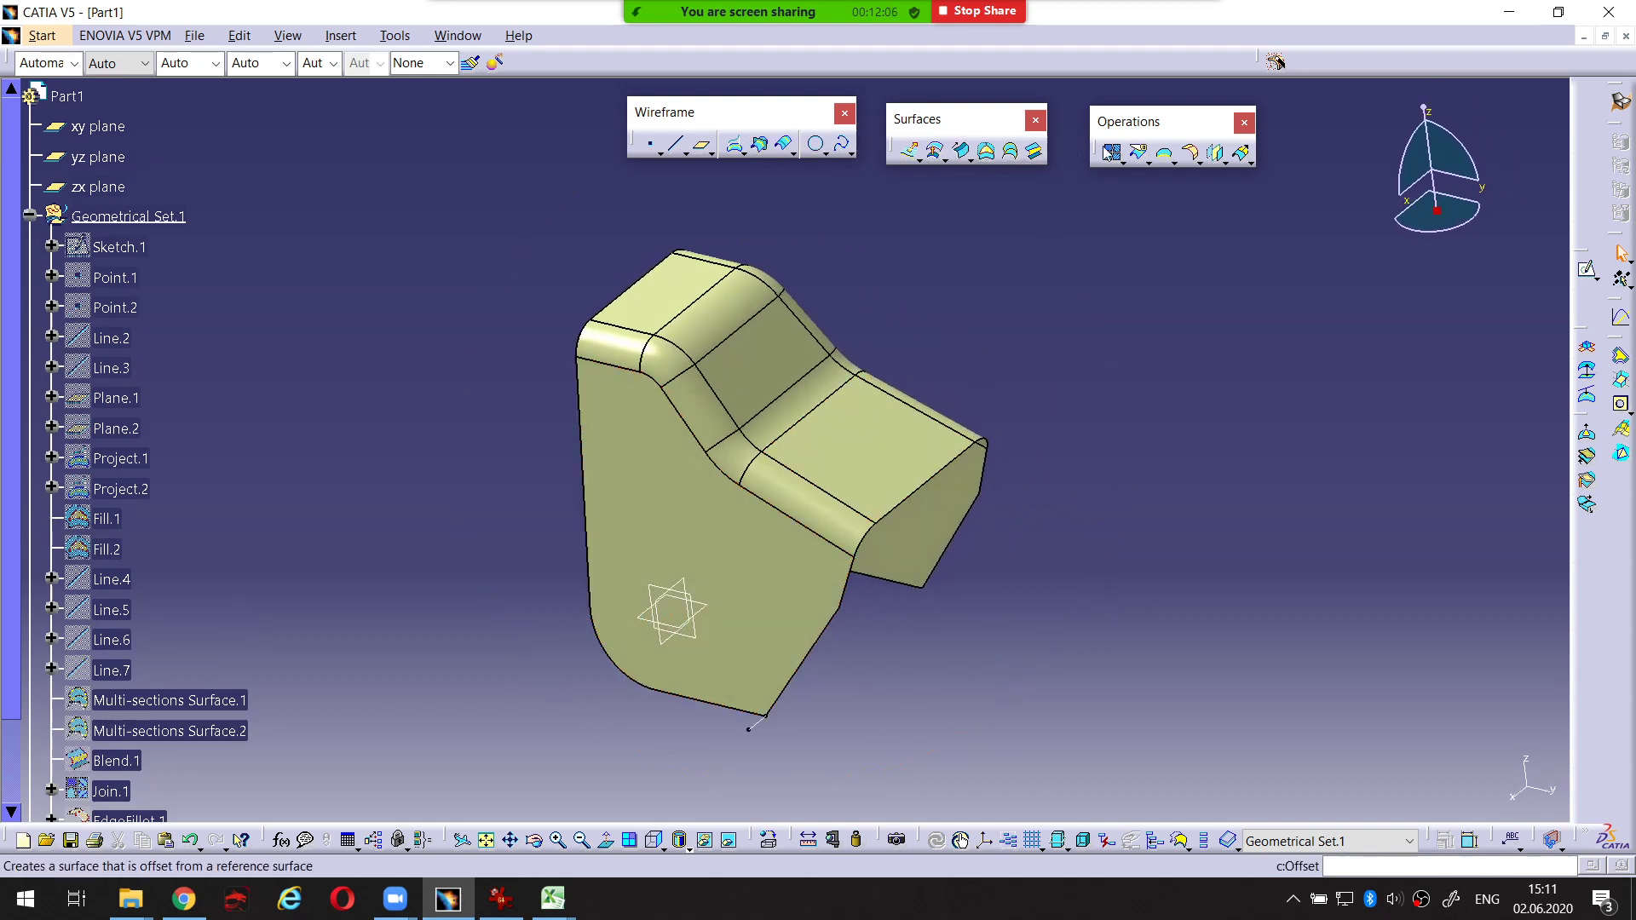
Define a boundary on the filleted surface, limited by the lowest corner vertices of the near and far side walls
{"action": "left_click", "coordinate": [1167, 153]}
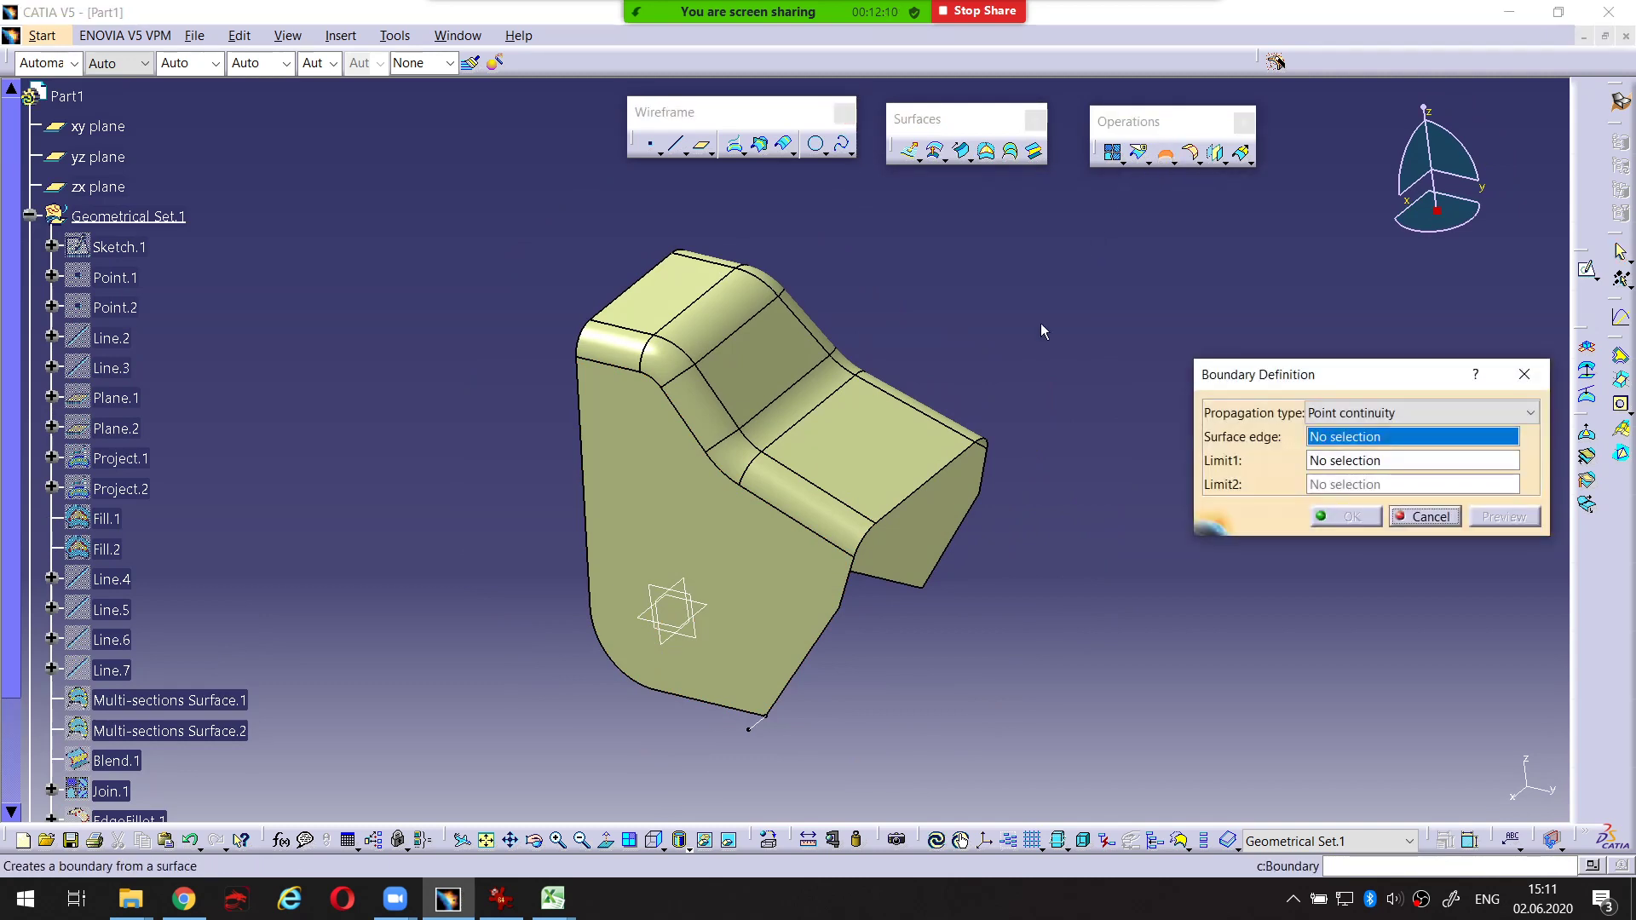
{"action": "left_click", "coordinate": [712, 544]}
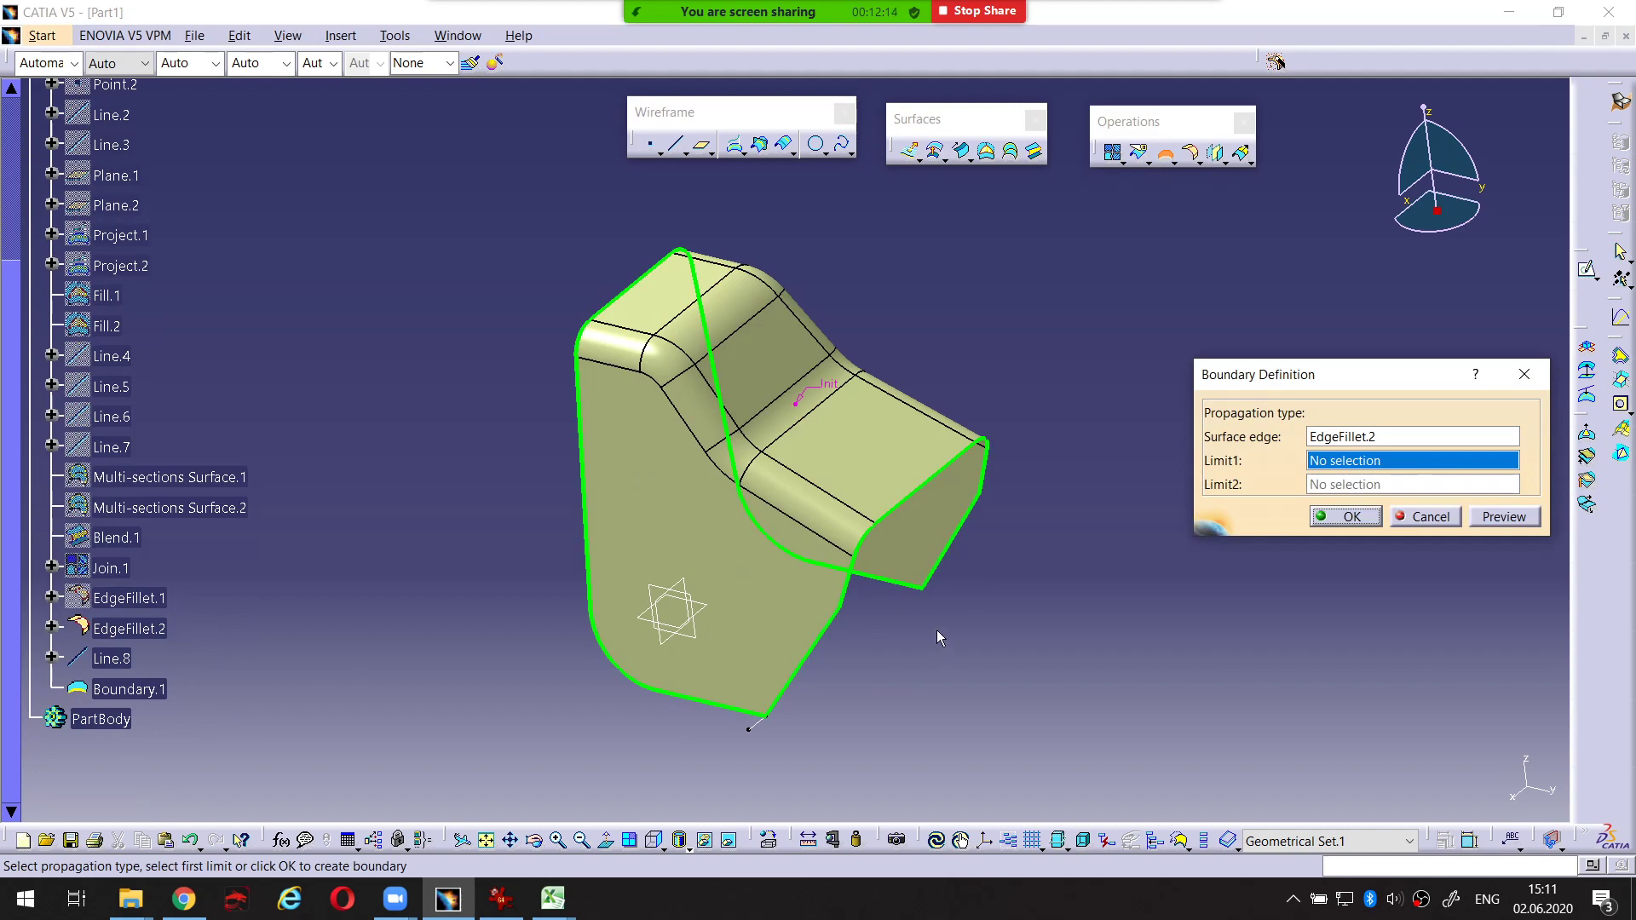
{"action": "middle_click_drag", "start_coordinate": [937, 630], "coordinate": [881, 545]}
{"action": "middle_click_drag", "start_coordinate": [861, 614], "coordinate": [881, 646]}
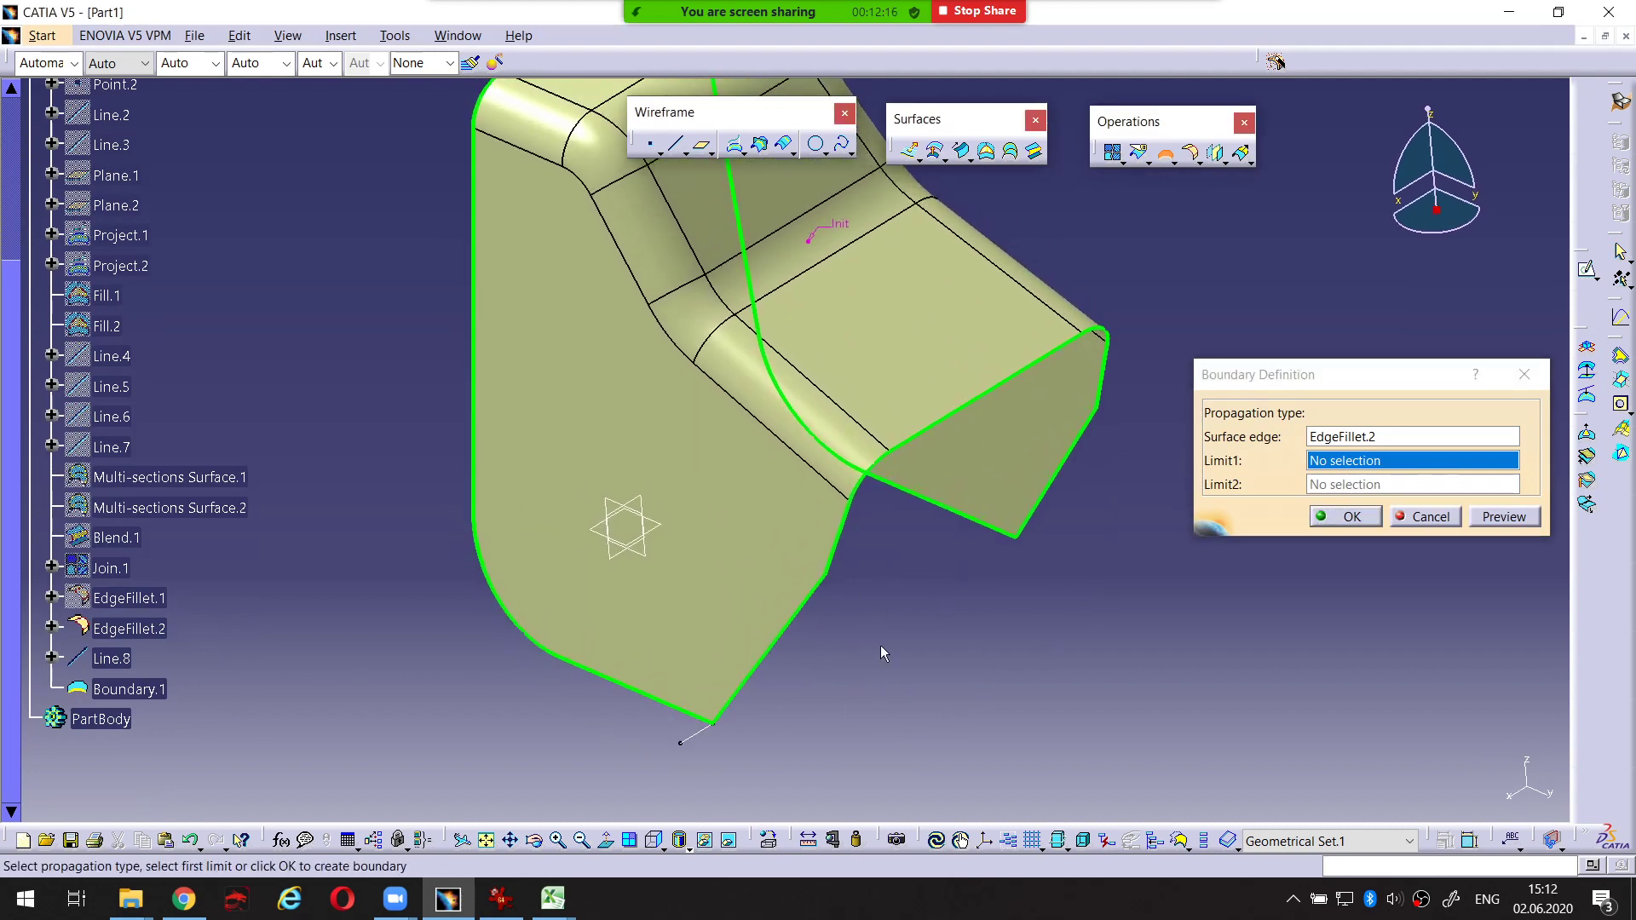
{"action": "left_click", "coordinate": [721, 728]}
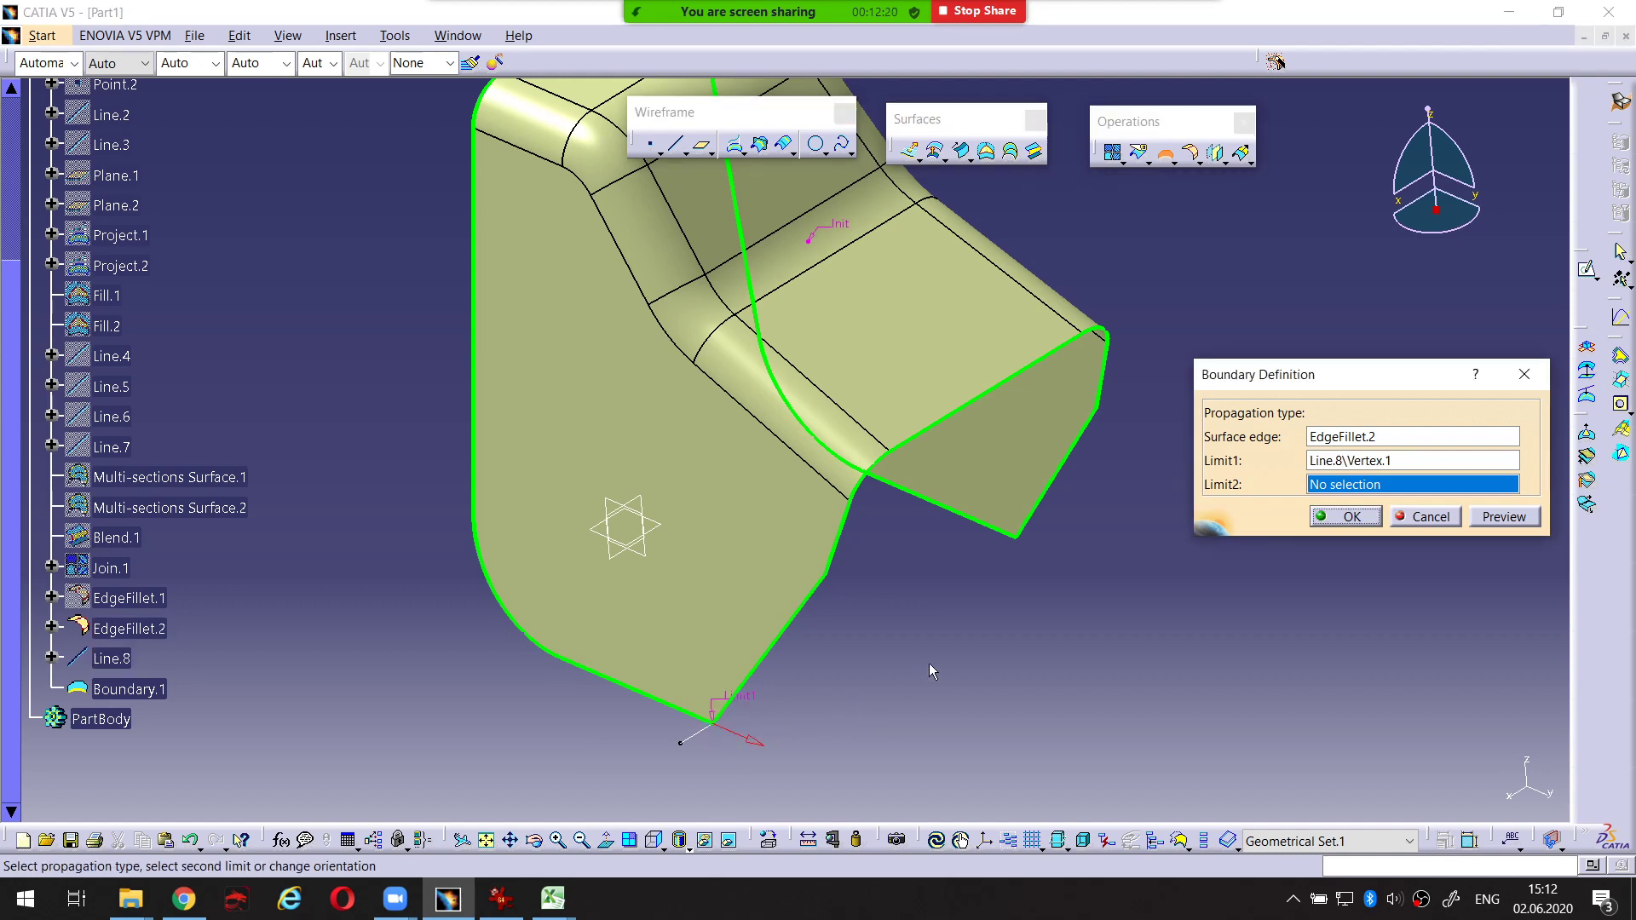
{"action": "left_click", "coordinate": [1019, 542]}
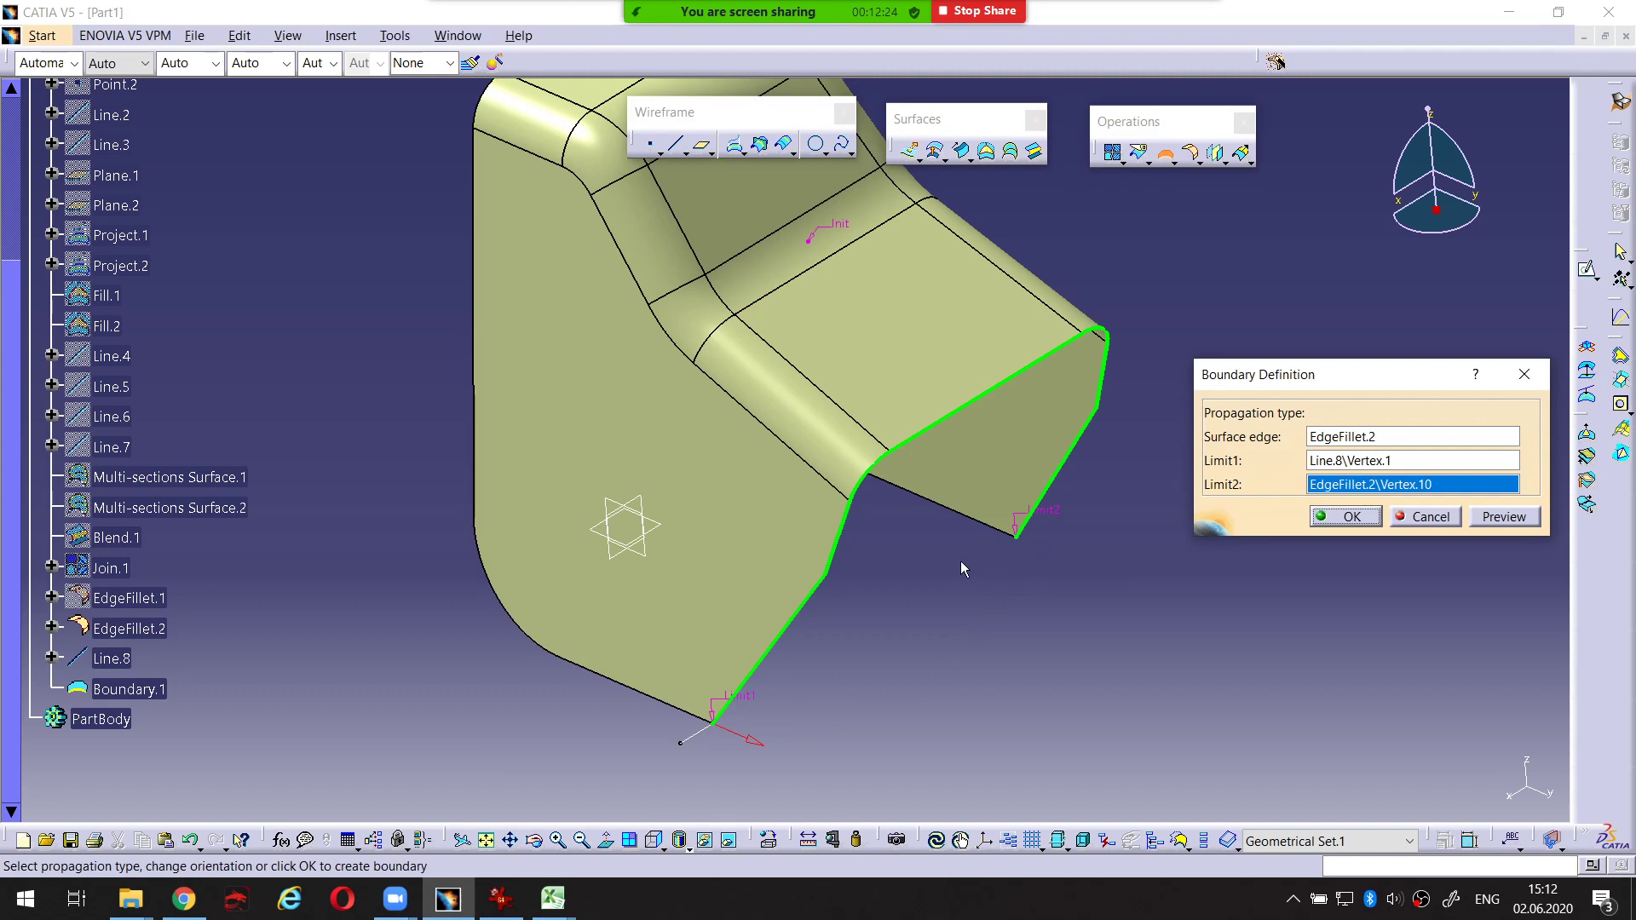
Reverse the boundary's direction so it follows the rear outer edges of the side walls and top, and create it
{"action": "mouse_move", "coordinate": [962, 569]}
{"action": "middle_mouse_down"}
{"action": "mouse_move", "coordinate": [898, 704]}
{"action": "mouse_move", "coordinate": [903, 648]}
{"action": "mouse_move", "coordinate": [922, 641]}
{"action": "mouse_move", "coordinate": [896, 571]}
{"action": "mouse_move", "coordinate": [851, 573]}
{"action": "mouse_move", "coordinate": [821, 507]}
{"action": "mouse_move", "coordinate": [868, 487]}
{"action": "mouse_move", "coordinate": [844, 525]}
{"action": "mouse_move", "coordinate": [873, 570]}
{"action": "mouse_move", "coordinate": [698, 485]}
{"action": "mouse_move", "coordinate": [777, 548]}
{"action": "mouse_move", "coordinate": [977, 598]}
{"action": "middle_mouse_up"}
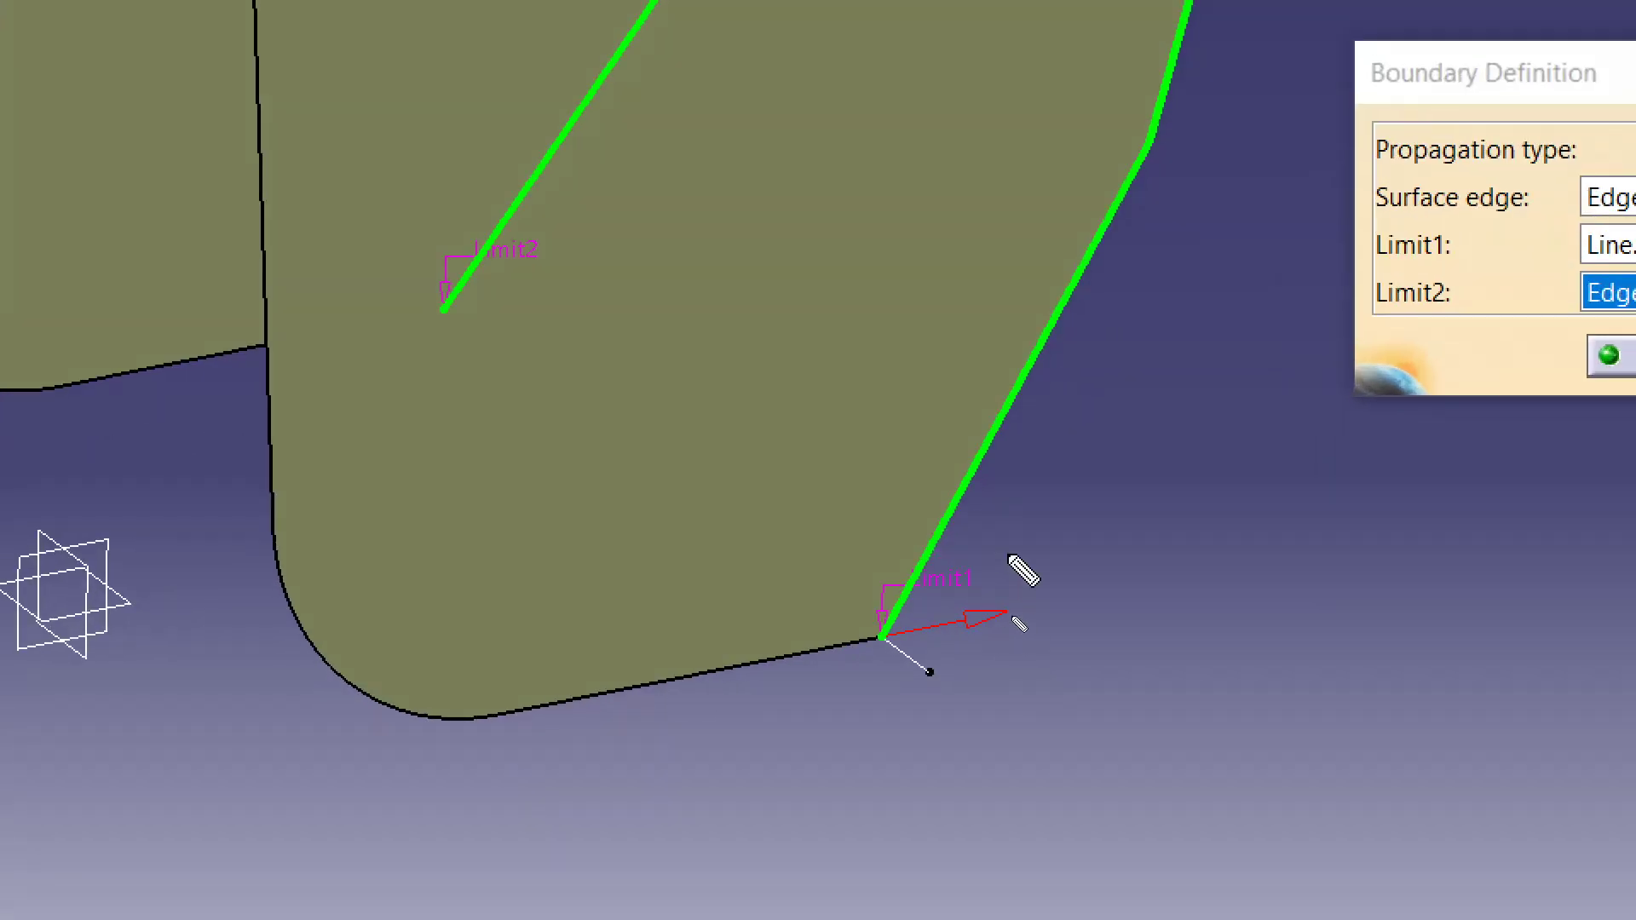
{"action": "mouse_move", "coordinate": [1010, 559]}
{"action": "left_mouse_down"}
{"action": "mouse_move", "coordinate": [805, 670]}
{"action": "mouse_move", "coordinate": [1099, 665]}
{"action": "mouse_move", "coordinate": [988, 522]}
{"action": "mouse_move", "coordinate": [934, 537]}
{"action": "left_mouse_up"}
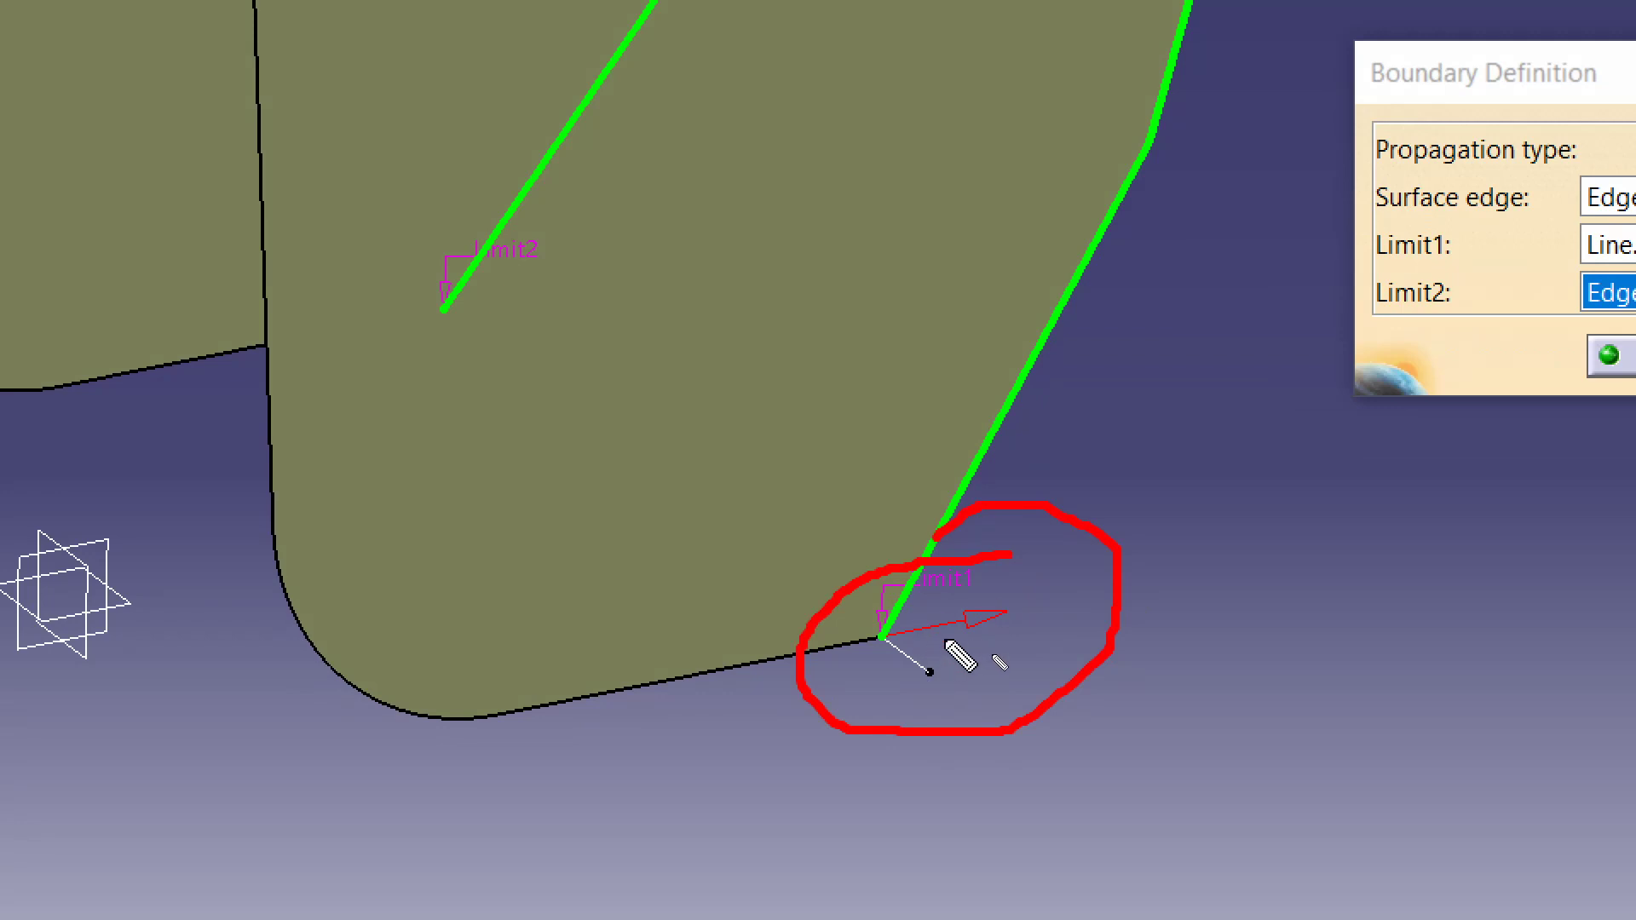
{"action": "key", "text": "Escape"}
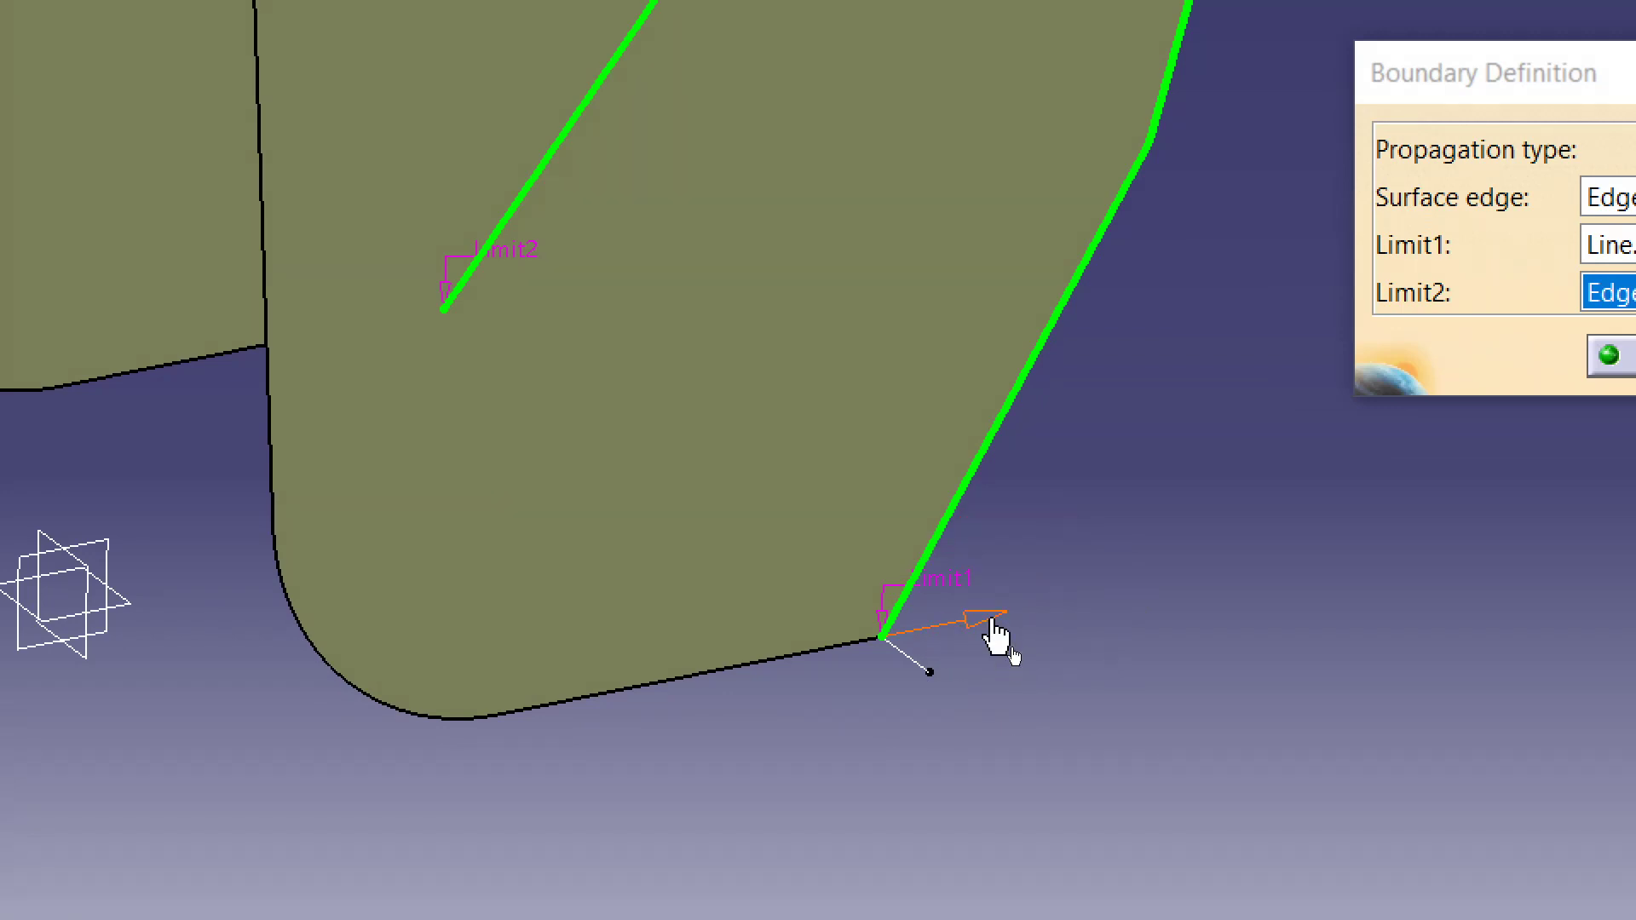
{"action": "left_click", "coordinate": [996, 626]}
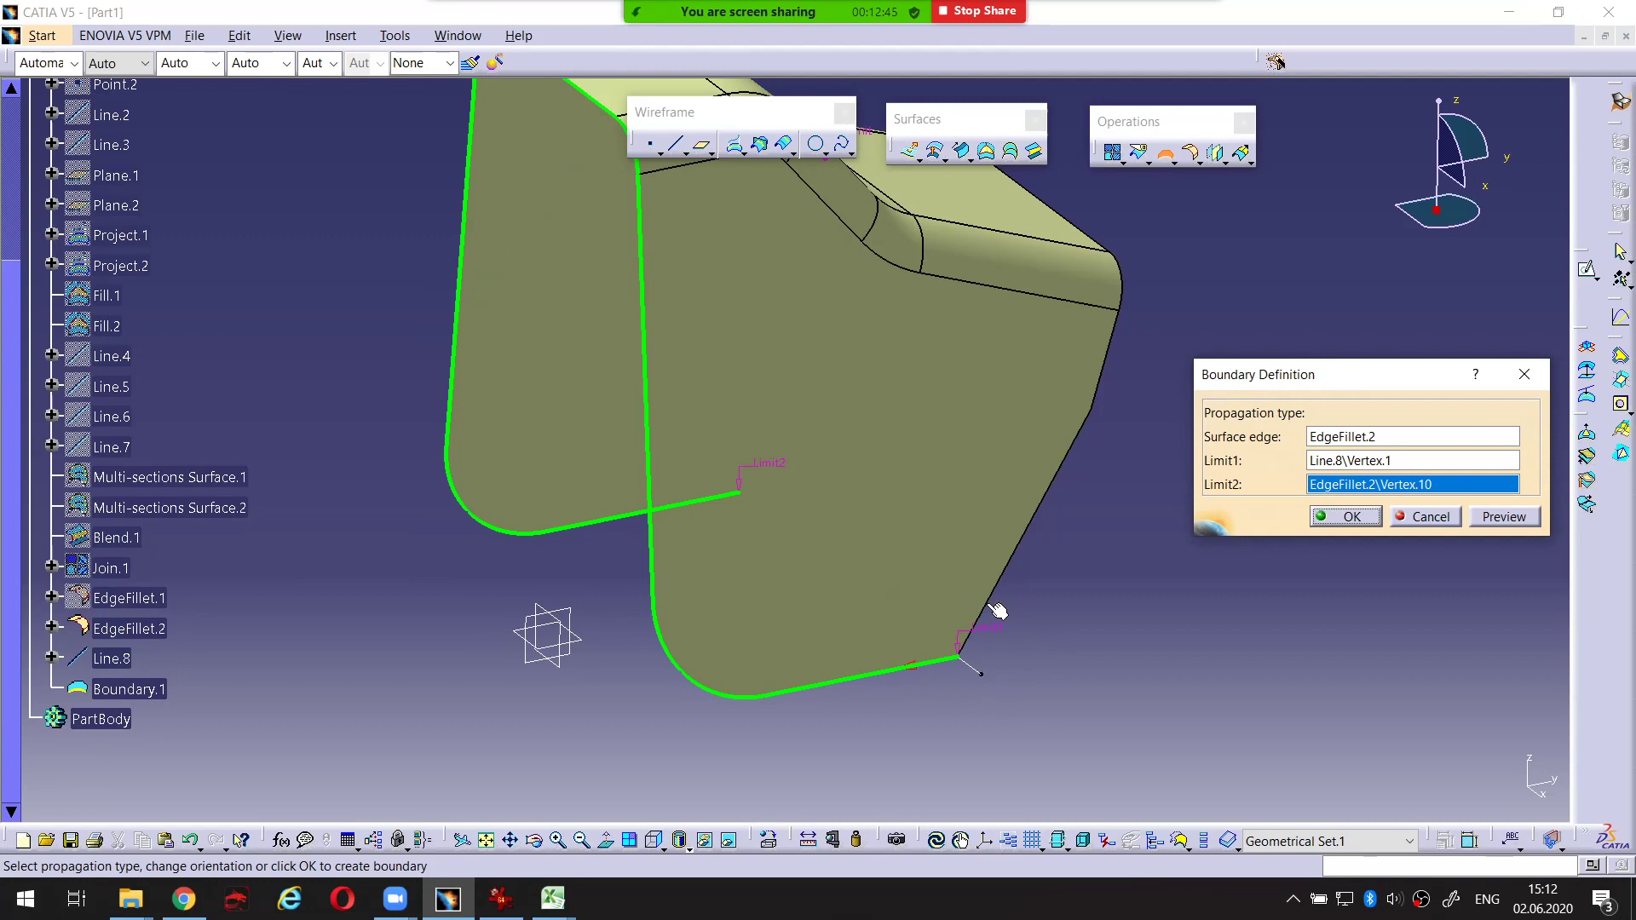
{"action": "middle_click_drag", "start_coordinate": [999, 611], "coordinate": [825, 639]}
{"action": "left_click", "coordinate": [1350, 519]}
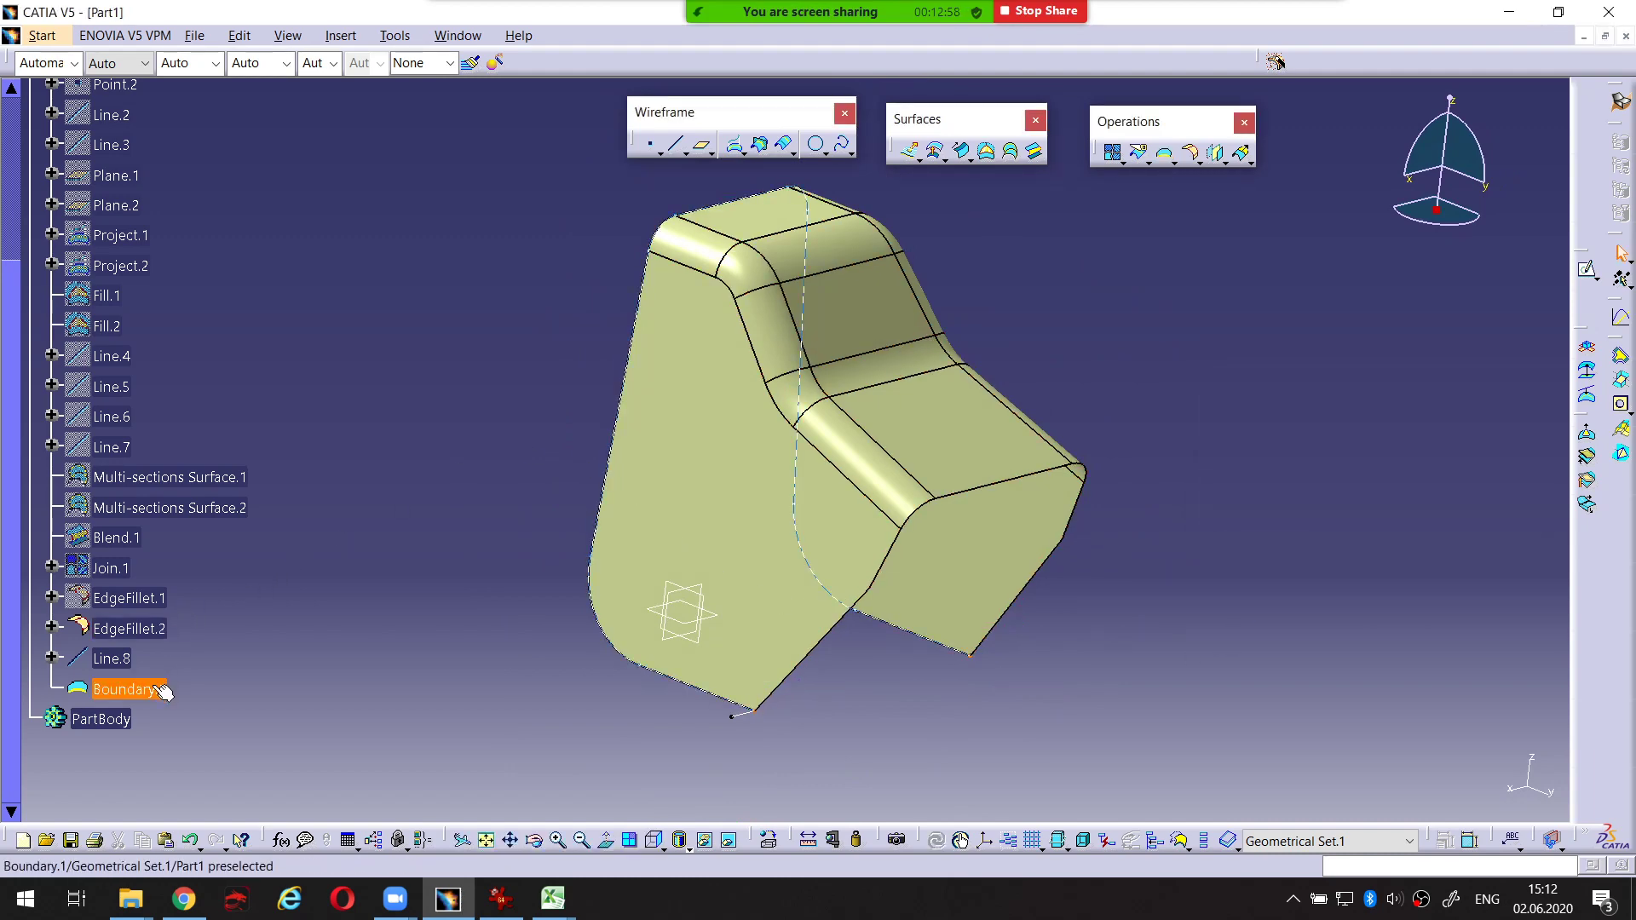
Examine the 12 mm line and the boundary path along which the flange profile will run
{"action": "left_click", "coordinate": [123, 659]}
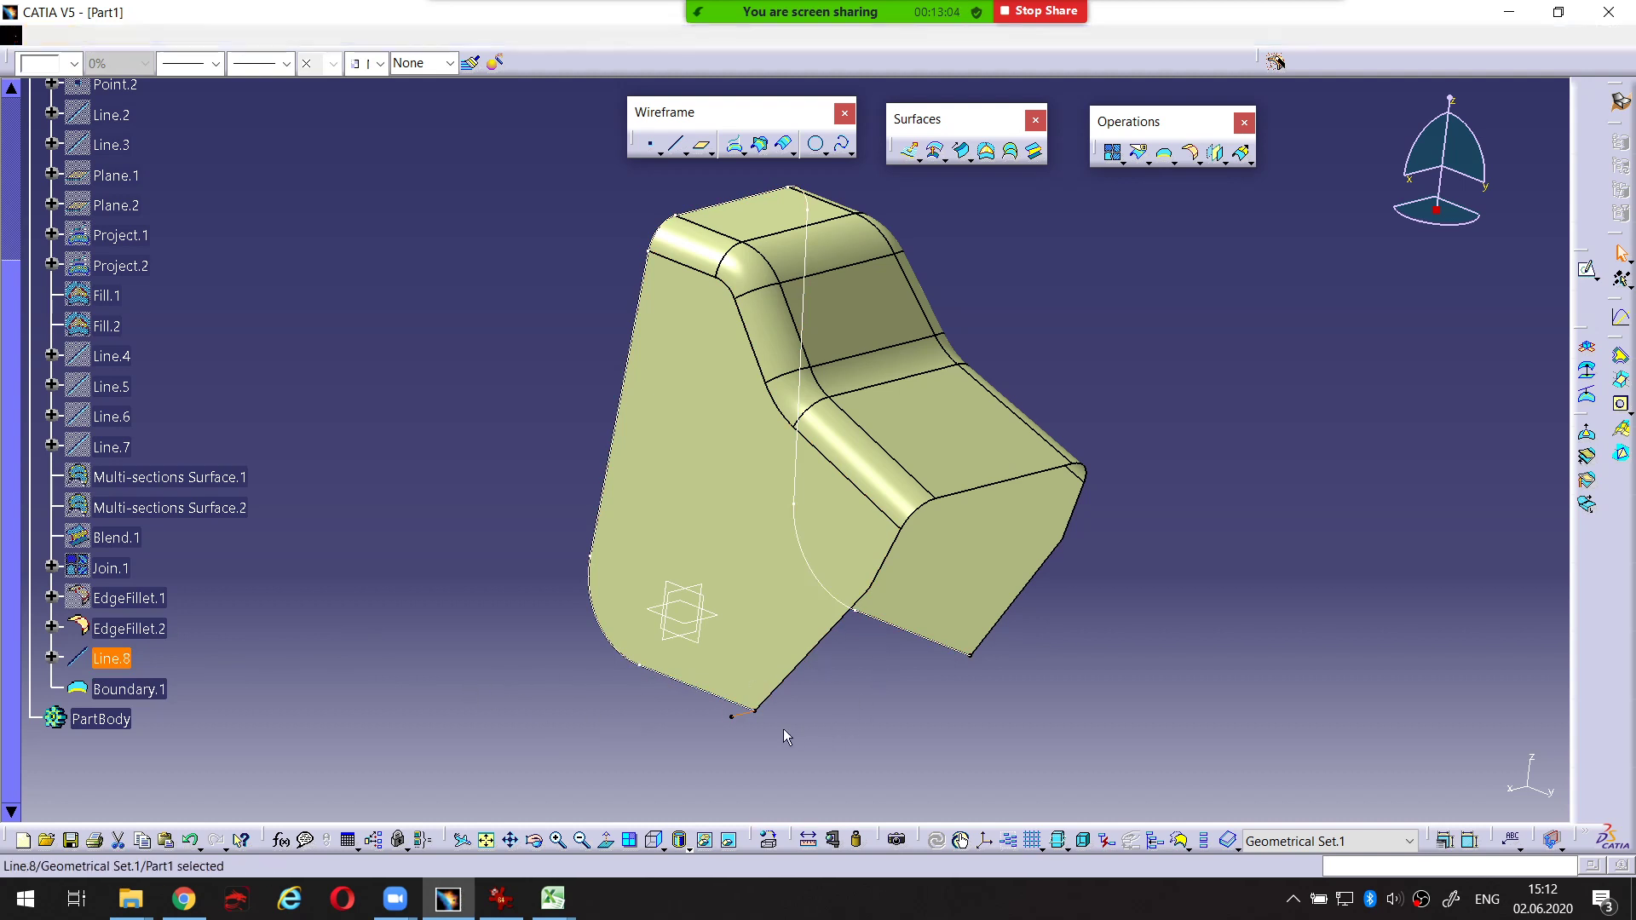
{"action": "key", "text": "ctrl+shift+1"}
{"action": "left_click_drag", "start_coordinate": [738, 710], "coordinate": [615, 662]}
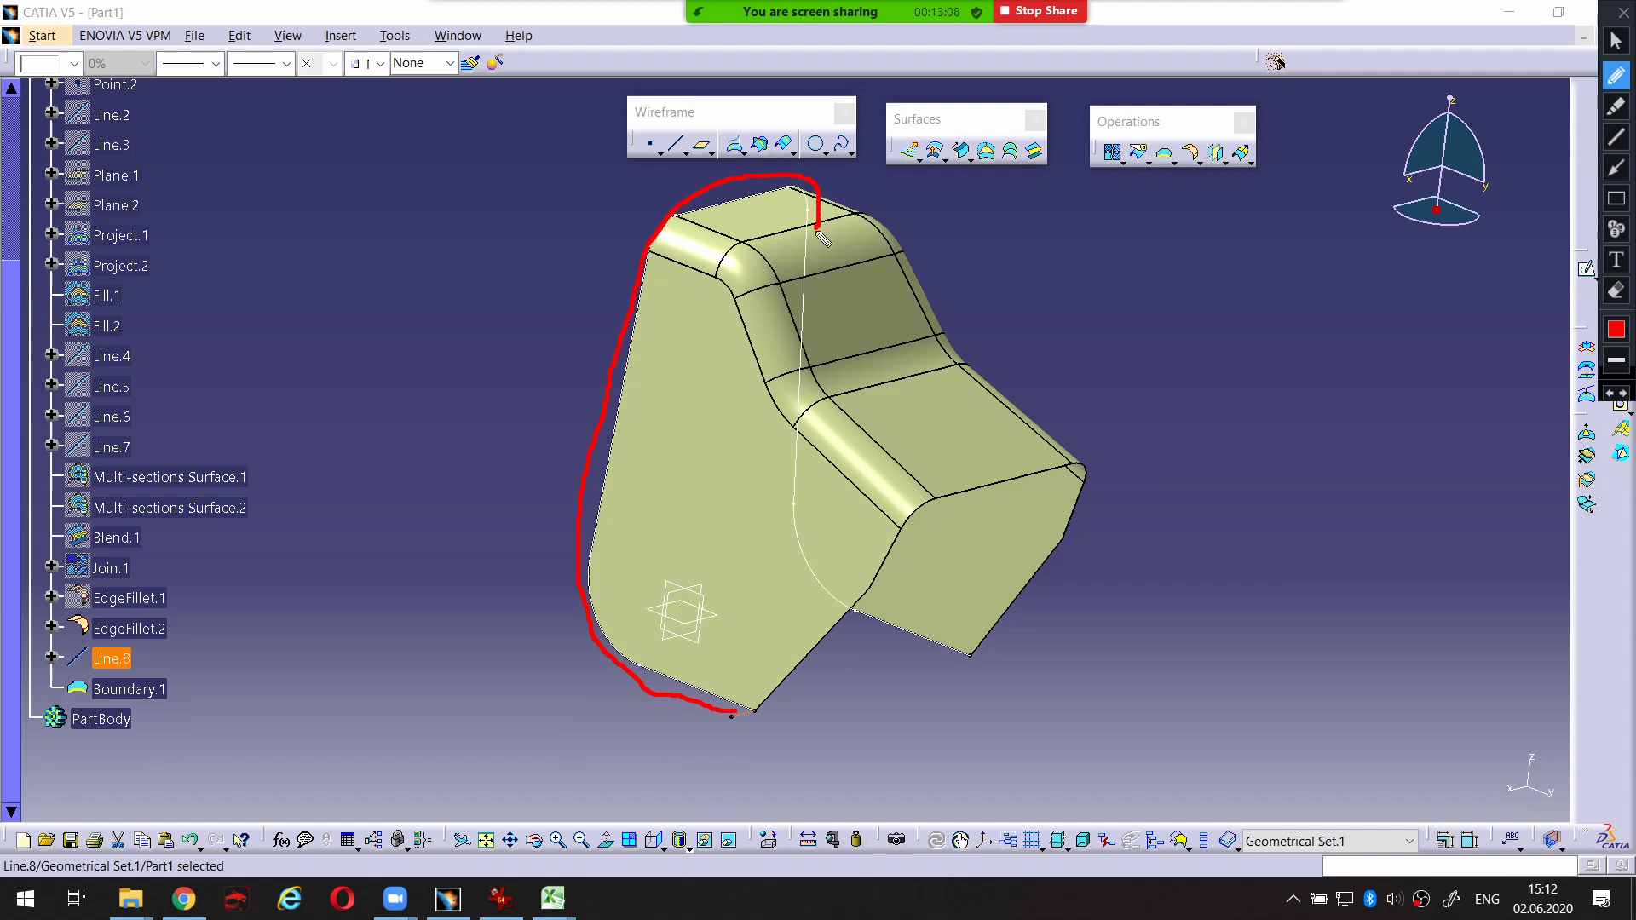
{"action": "mouse_move", "coordinate": [823, 239]}
{"action": "left_mouse_down"}
{"action": "mouse_move", "coordinate": [814, 367]}
{"action": "mouse_move", "coordinate": [839, 379]}
{"action": "left_mouse_up"}
{"action": "key", "text": "ctrl+shift+1"}
{"action": "left_click", "coordinate": [1138, 355]}
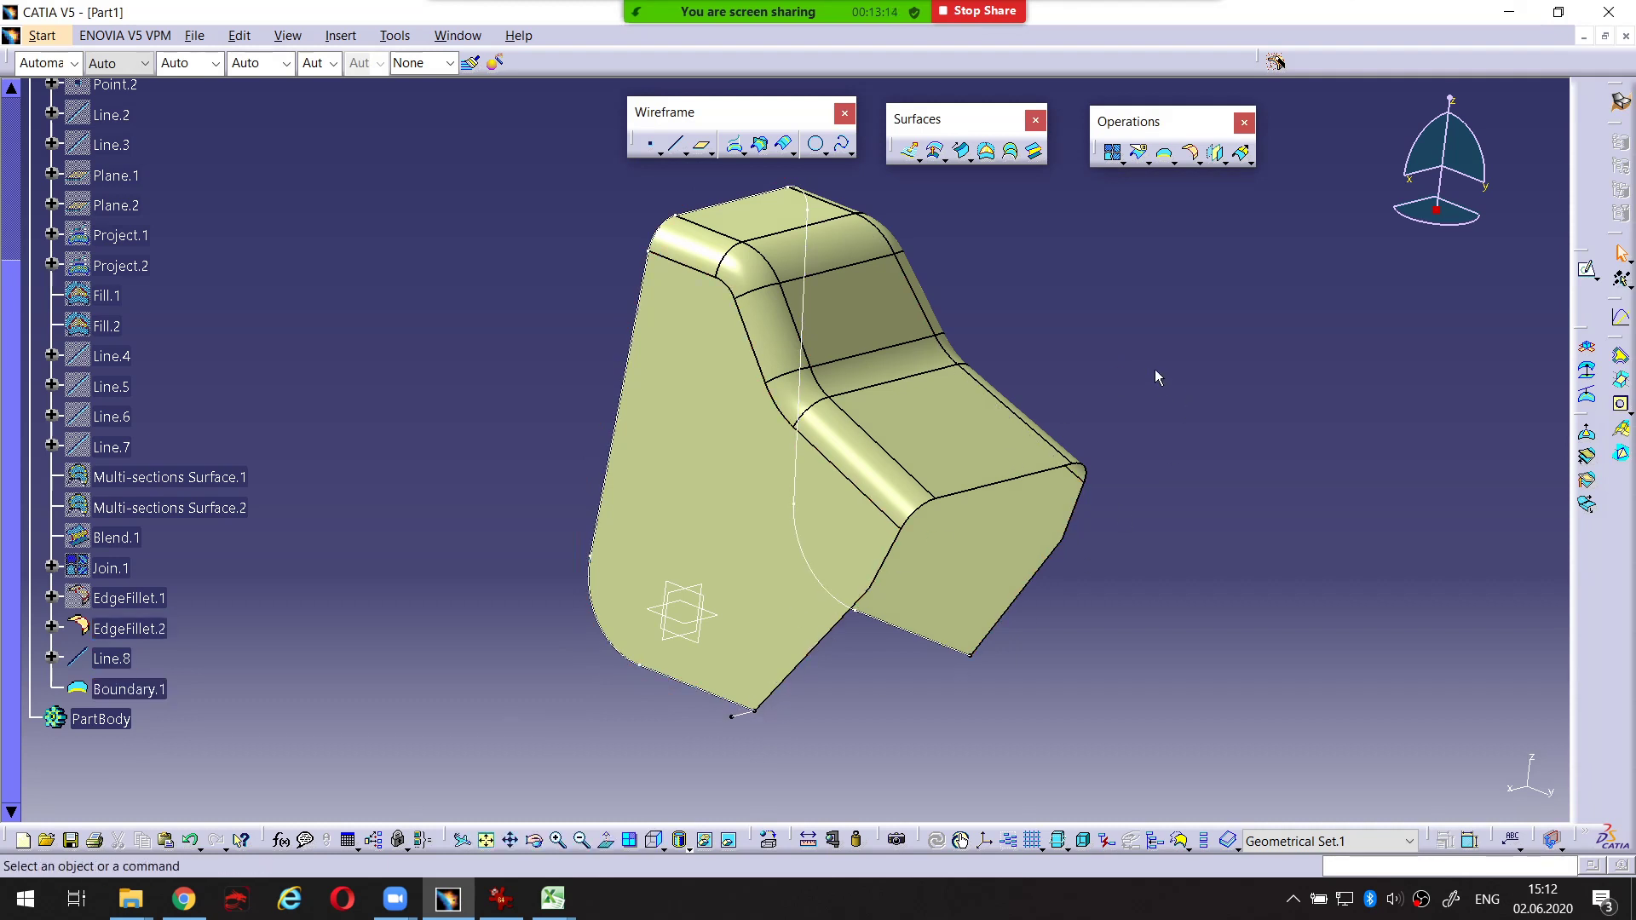
Create an explicit sweep with reference surface, using the 12 mm line as profile and the rear-edge boundary as guide curve
{"action": "left_click", "coordinate": [963, 152]}
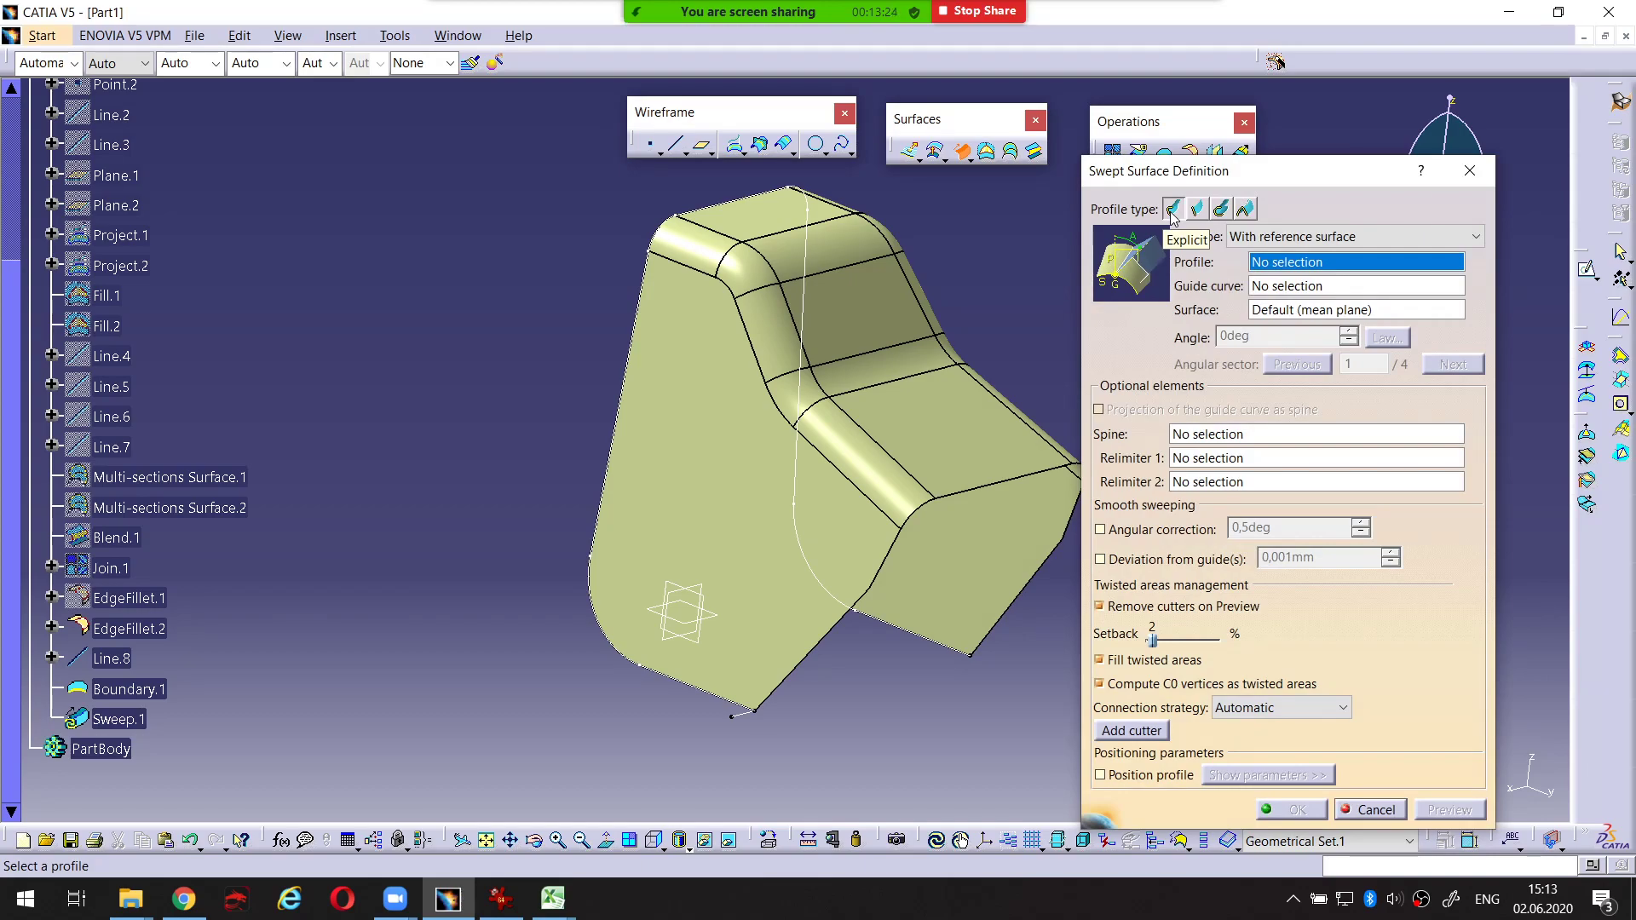
{"action": "key", "text": "ctrl+alt+g"}
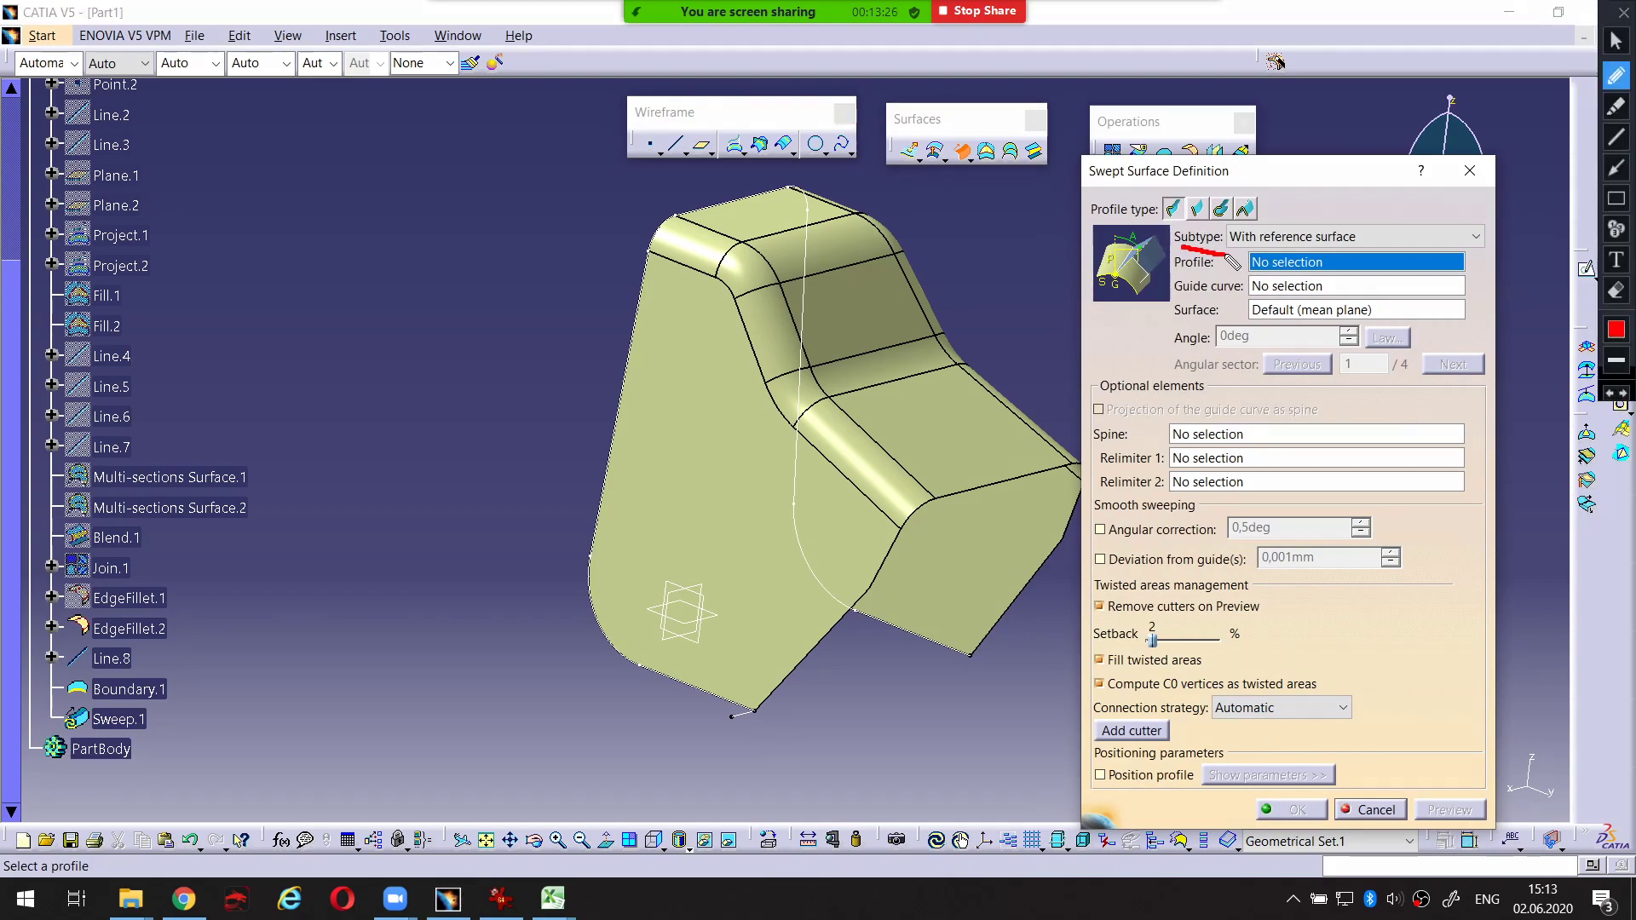
{"action": "key", "text": "ctrl+alt+g"}
{"action": "left_click", "coordinate": [1274, 242]}
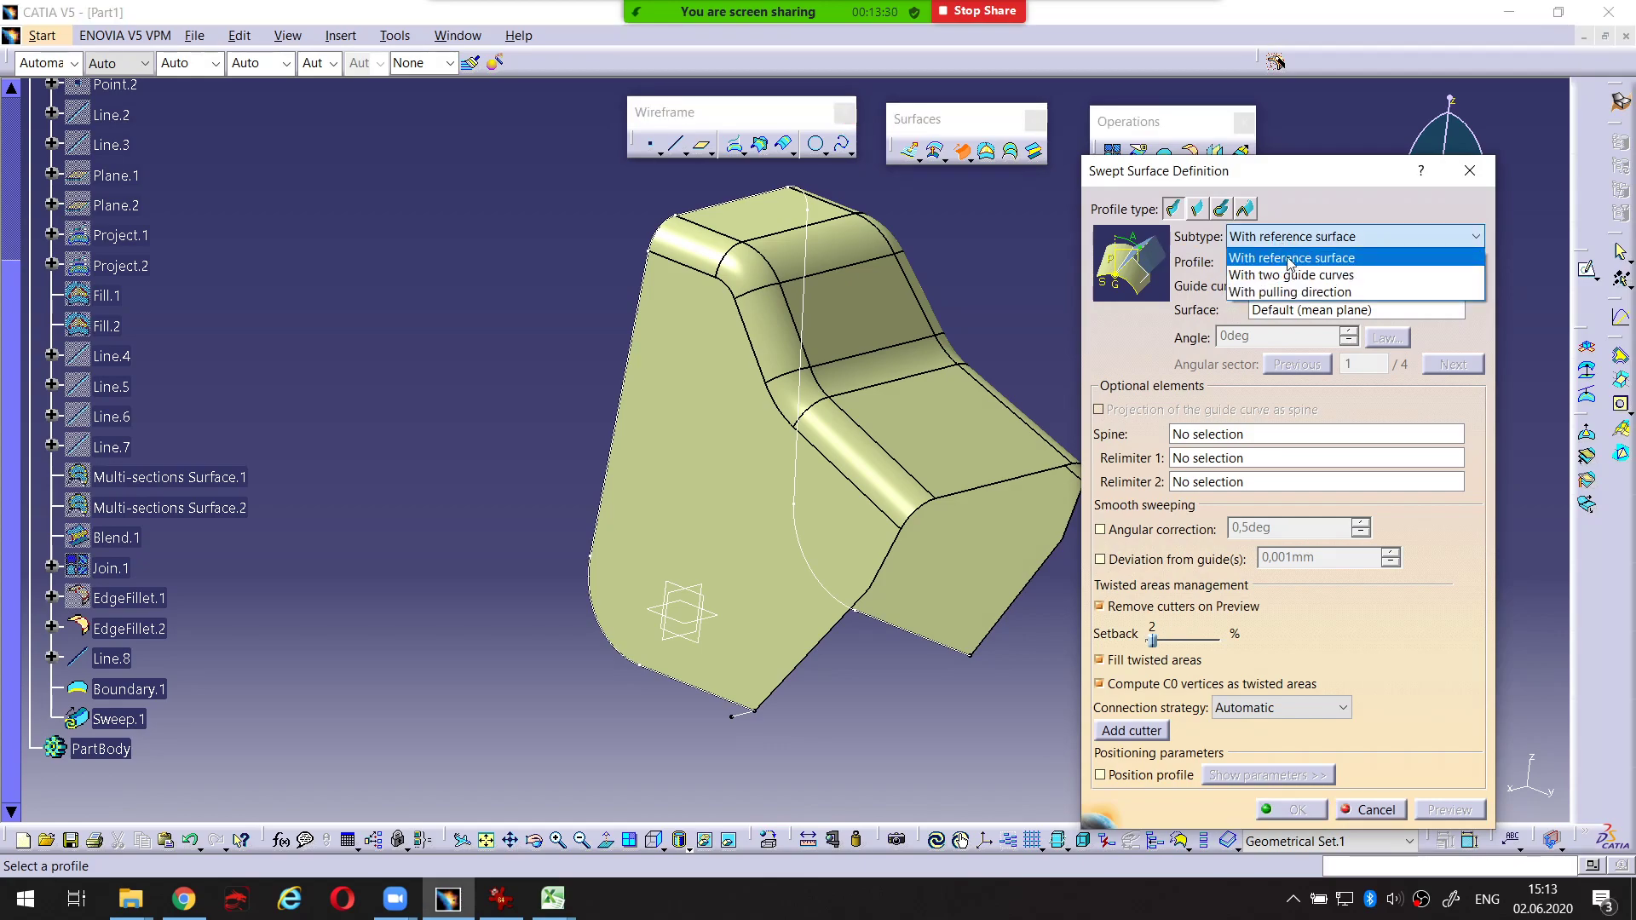
{"action": "left_click", "coordinate": [1290, 259]}
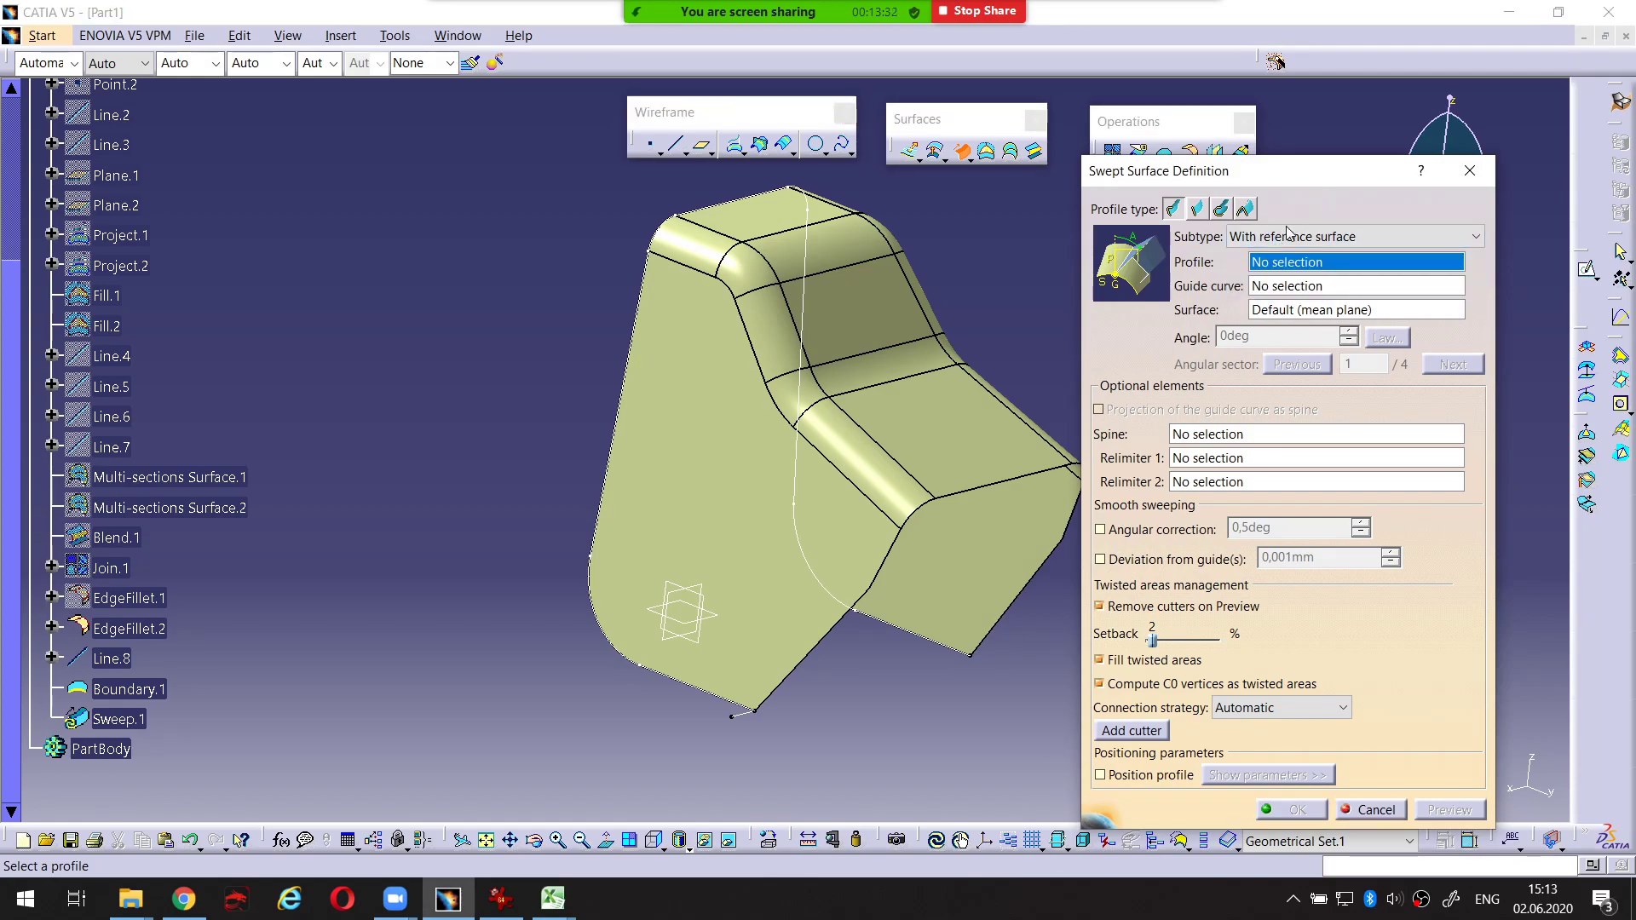
{"action": "left_click", "coordinate": [751, 716]}
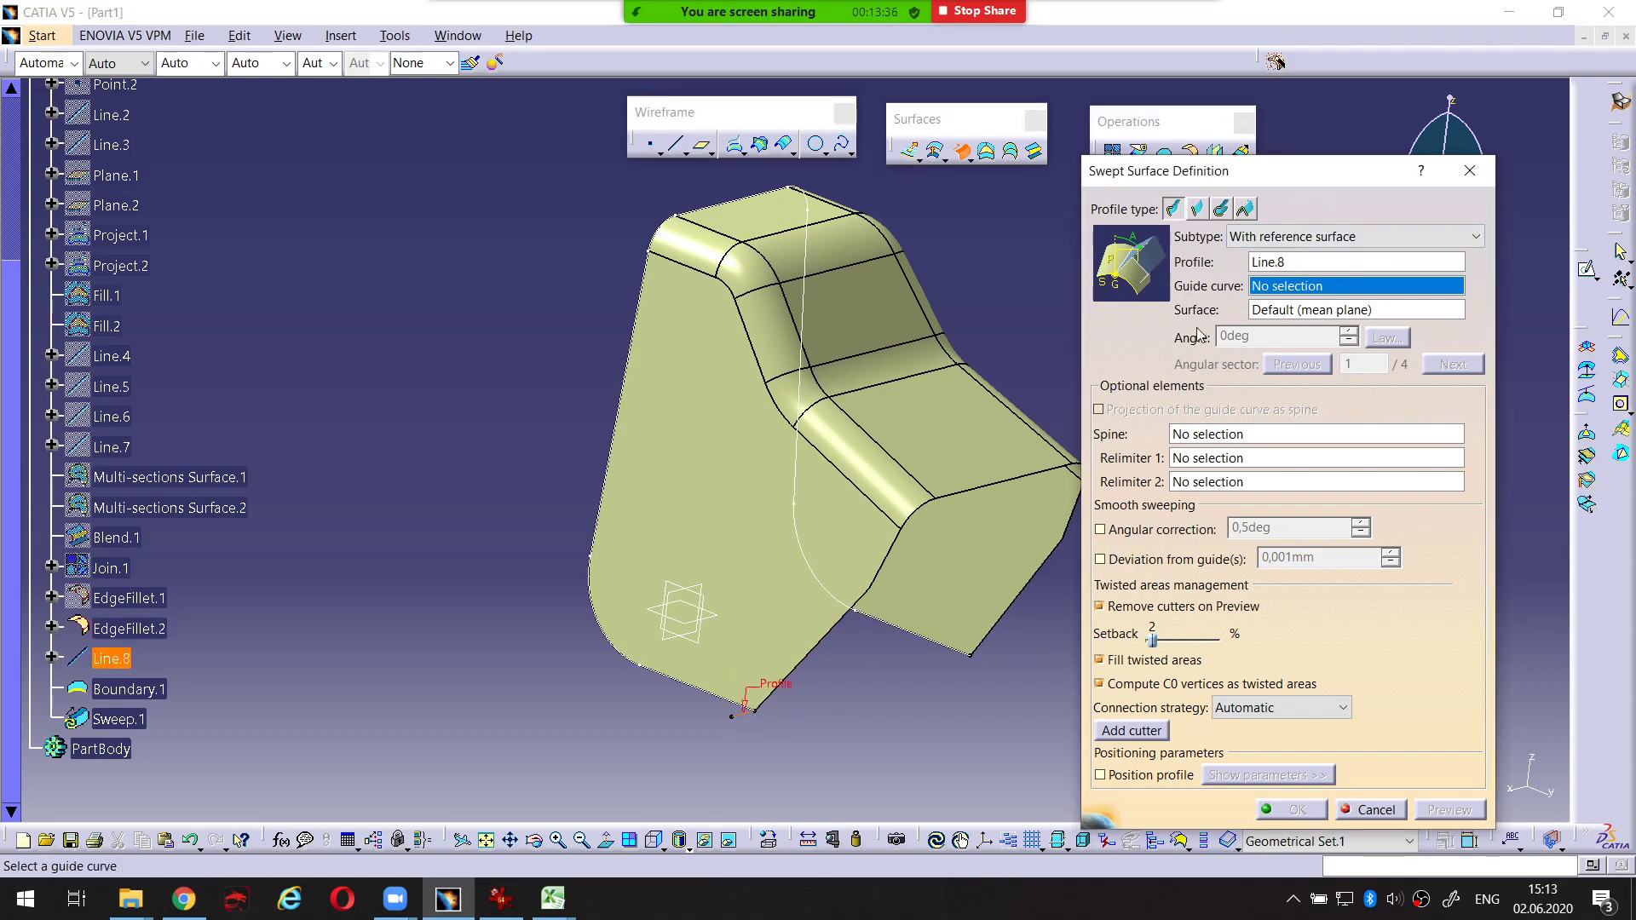
{"action": "left_click", "coordinate": [682, 694]}
{"action": "middle_click_drag", "start_coordinate": [785, 421], "coordinate": [743, 419]}
{"action": "middle_click_drag", "start_coordinate": [871, 414], "coordinate": [790, 396]}
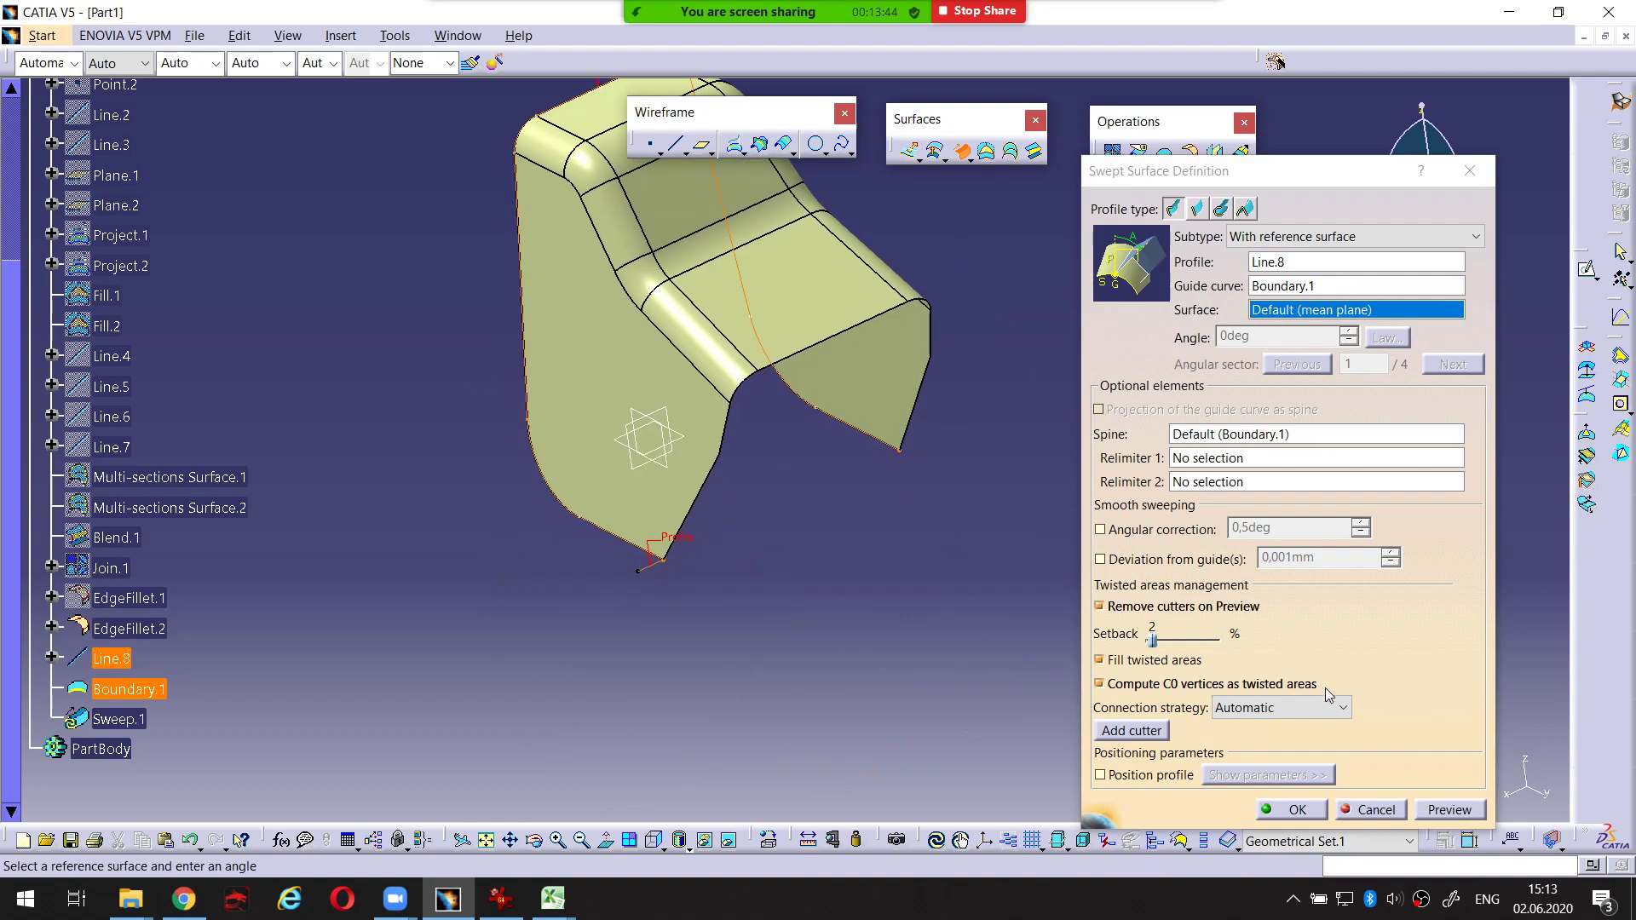
{"action": "left_click", "coordinate": [1448, 810]}
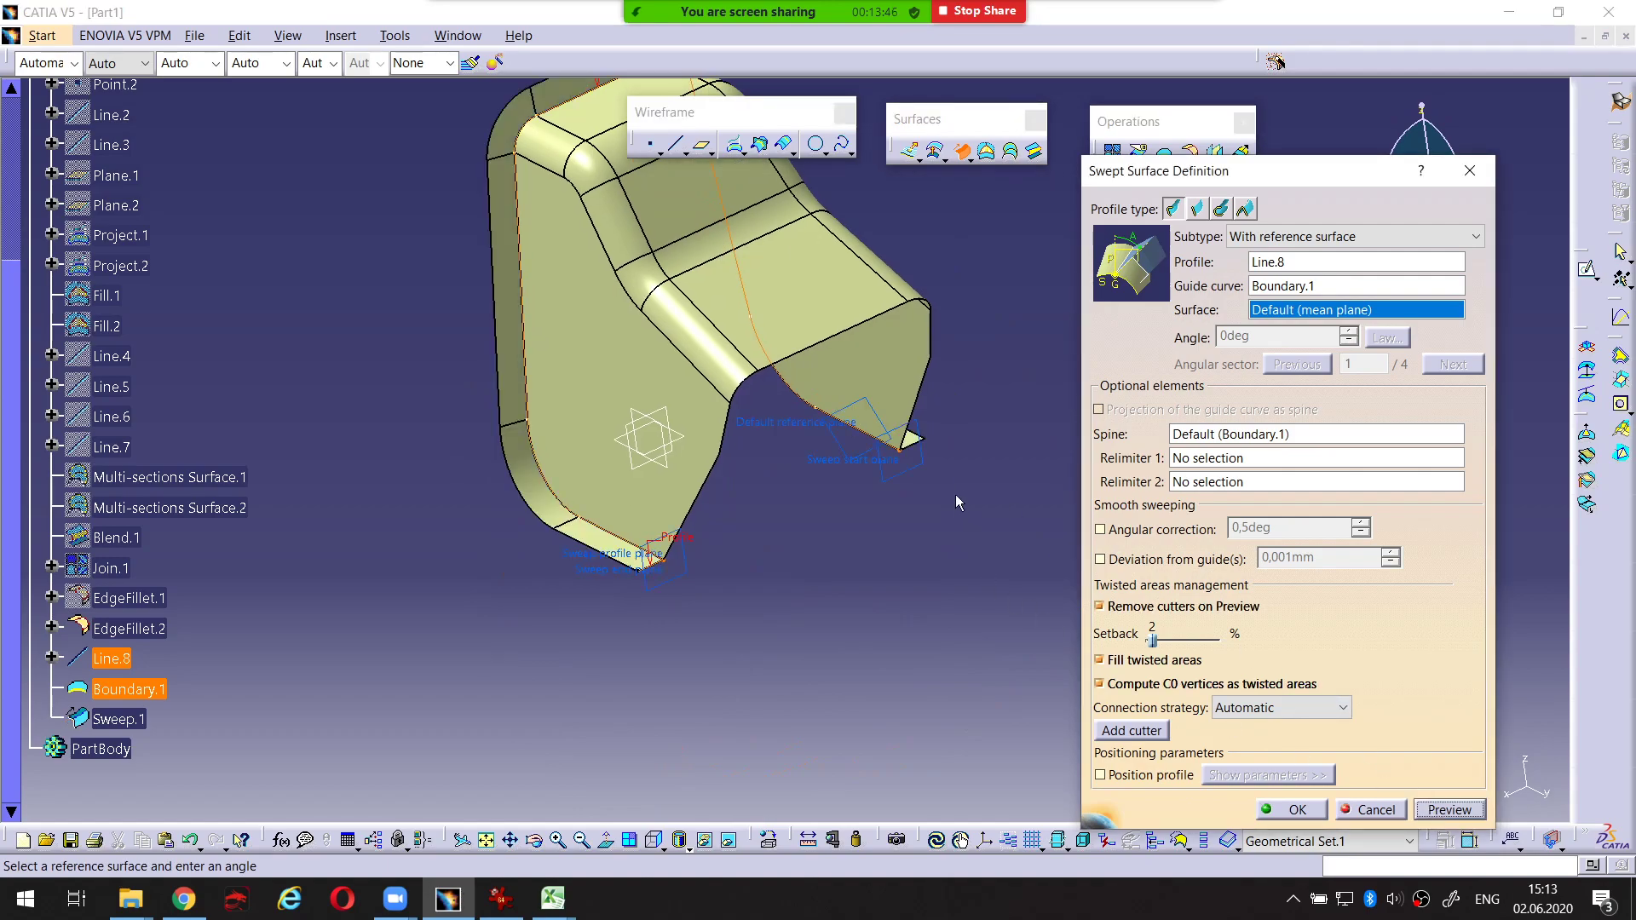
{"action": "middle_click_drag", "start_coordinate": [957, 503], "coordinate": [311, 657]}
{"action": "key", "text": "Return"}
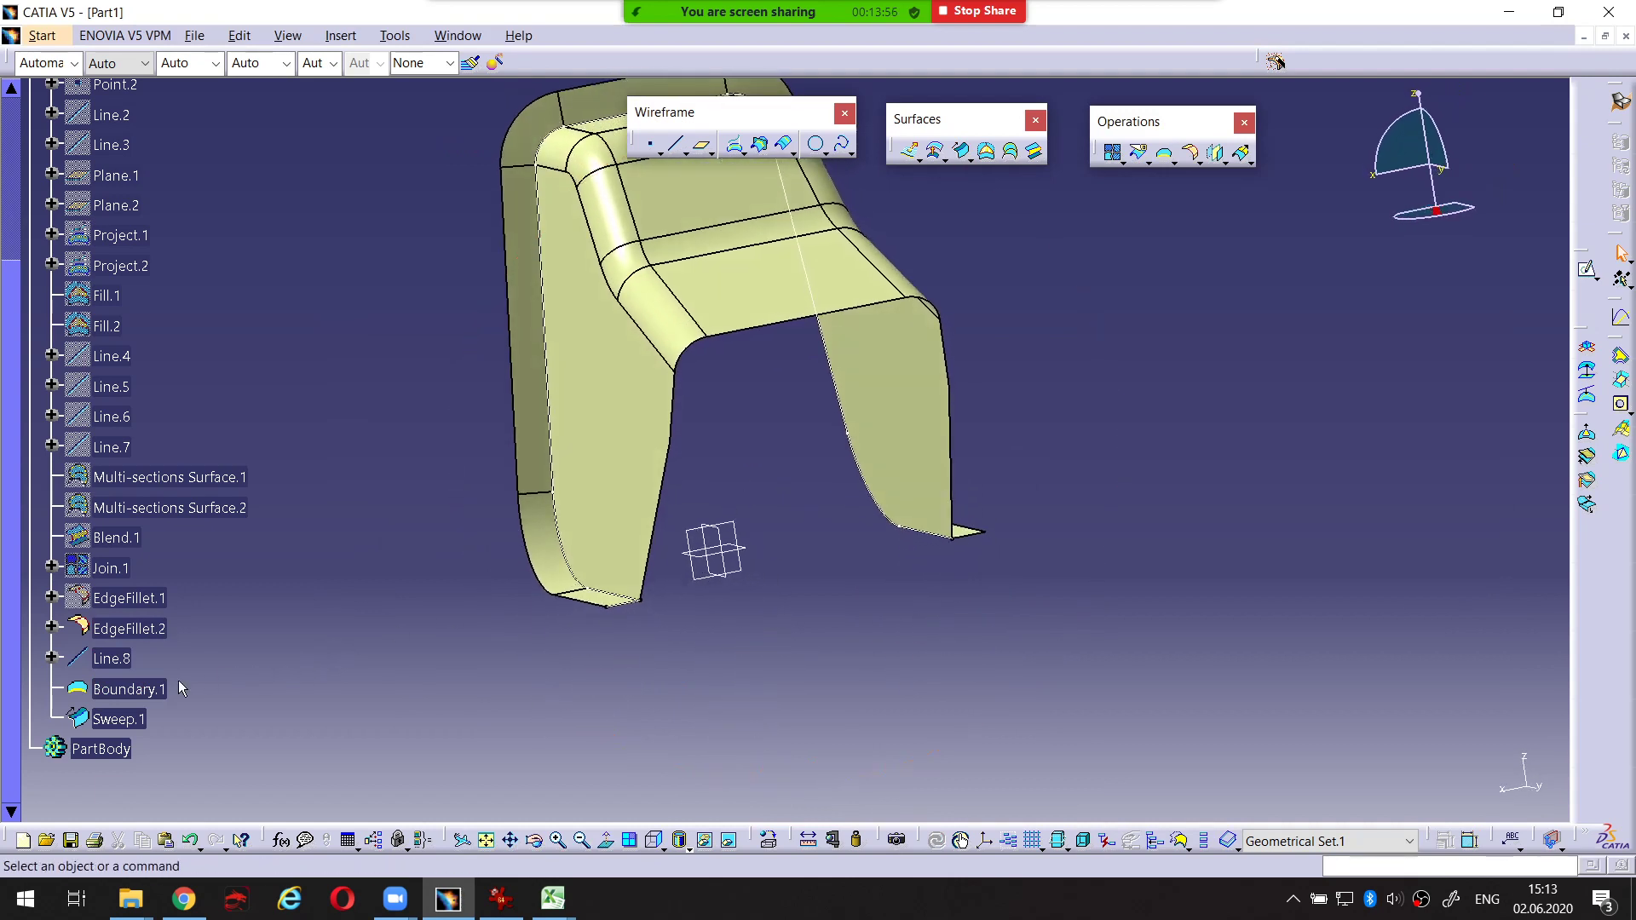
Hide the 12 mm profile line and the boundary curve used for the sweep
{"action": "left_click", "coordinate": [112, 659]}
{"action": "left_click", "coordinate": [145, 688], "text": "ctrl"}
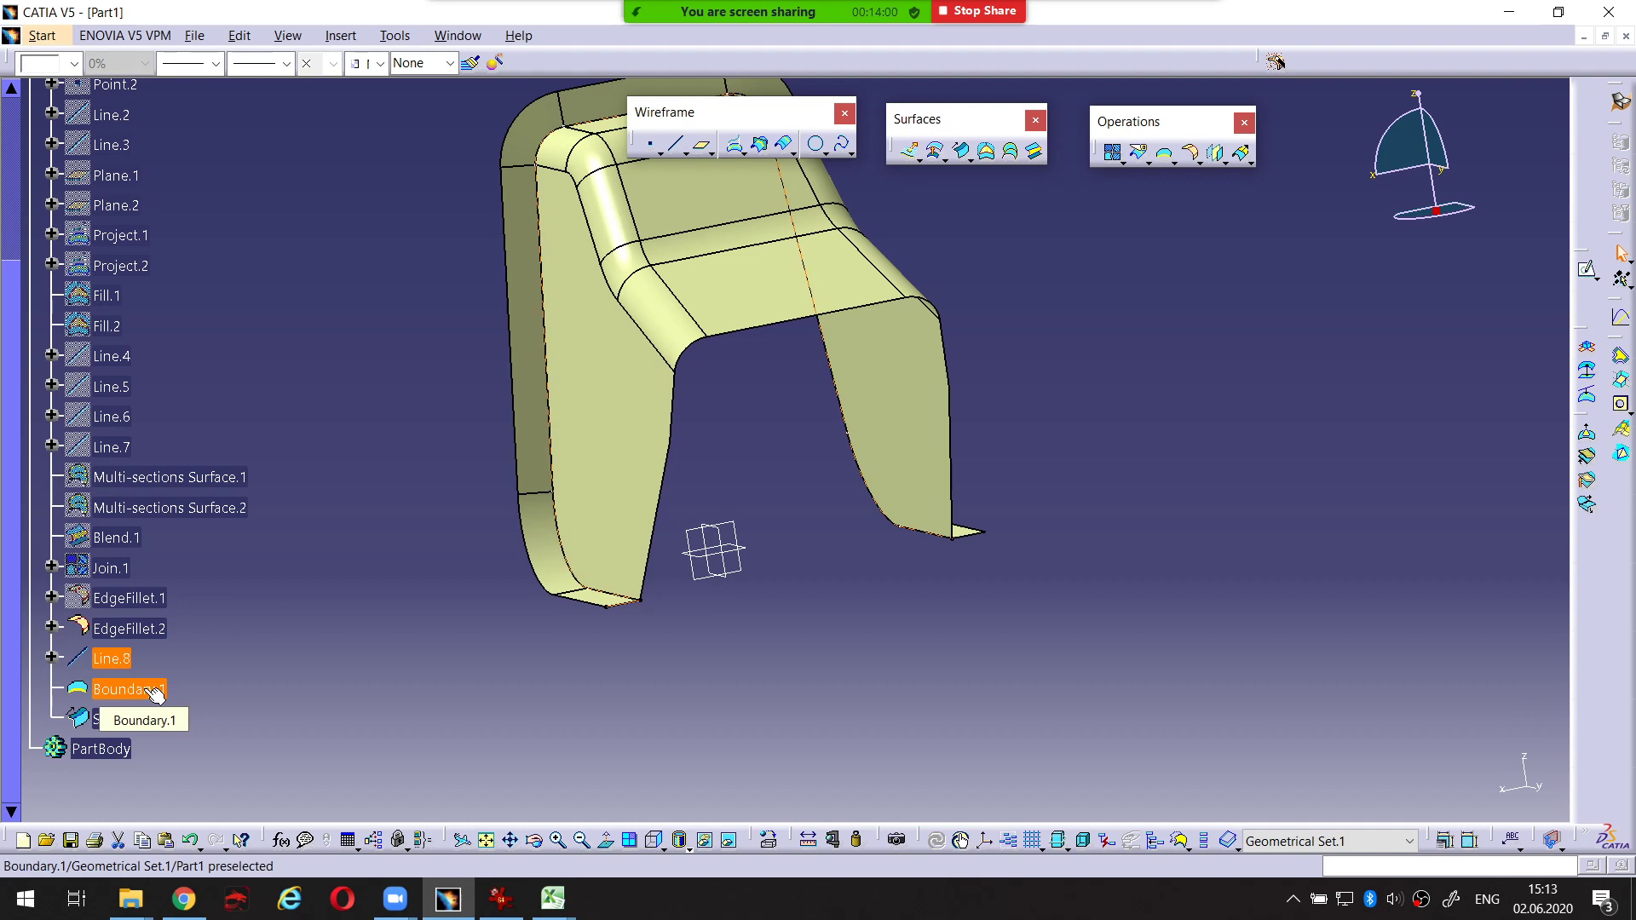
{"action": "right_click", "coordinate": [156, 693]}
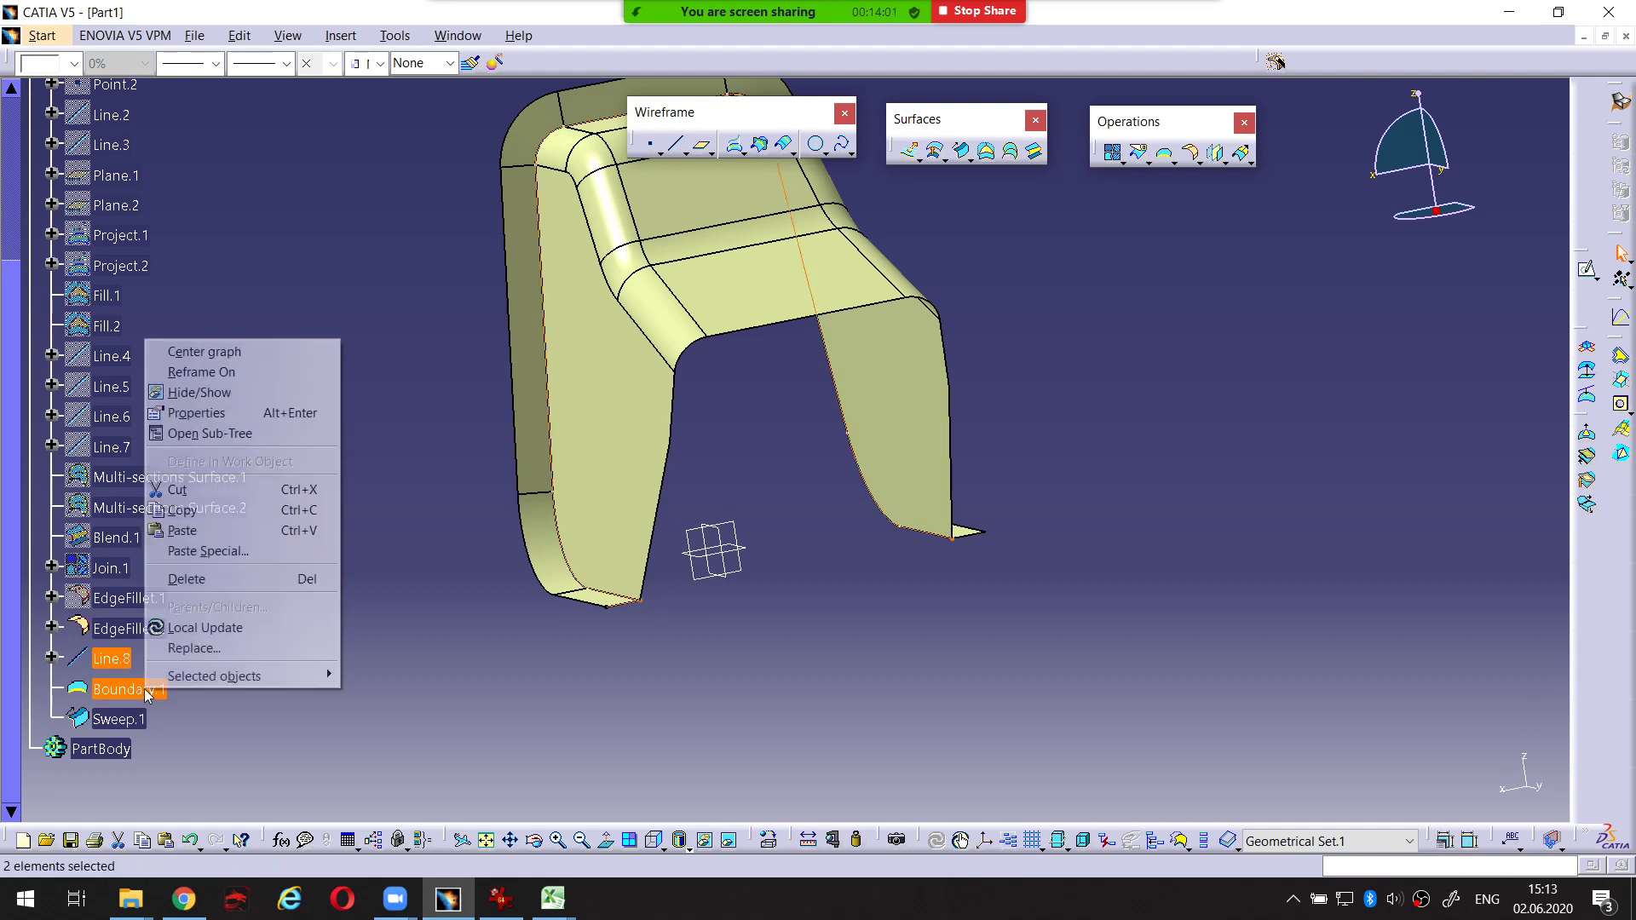
{"action": "left_click", "coordinate": [238, 398]}
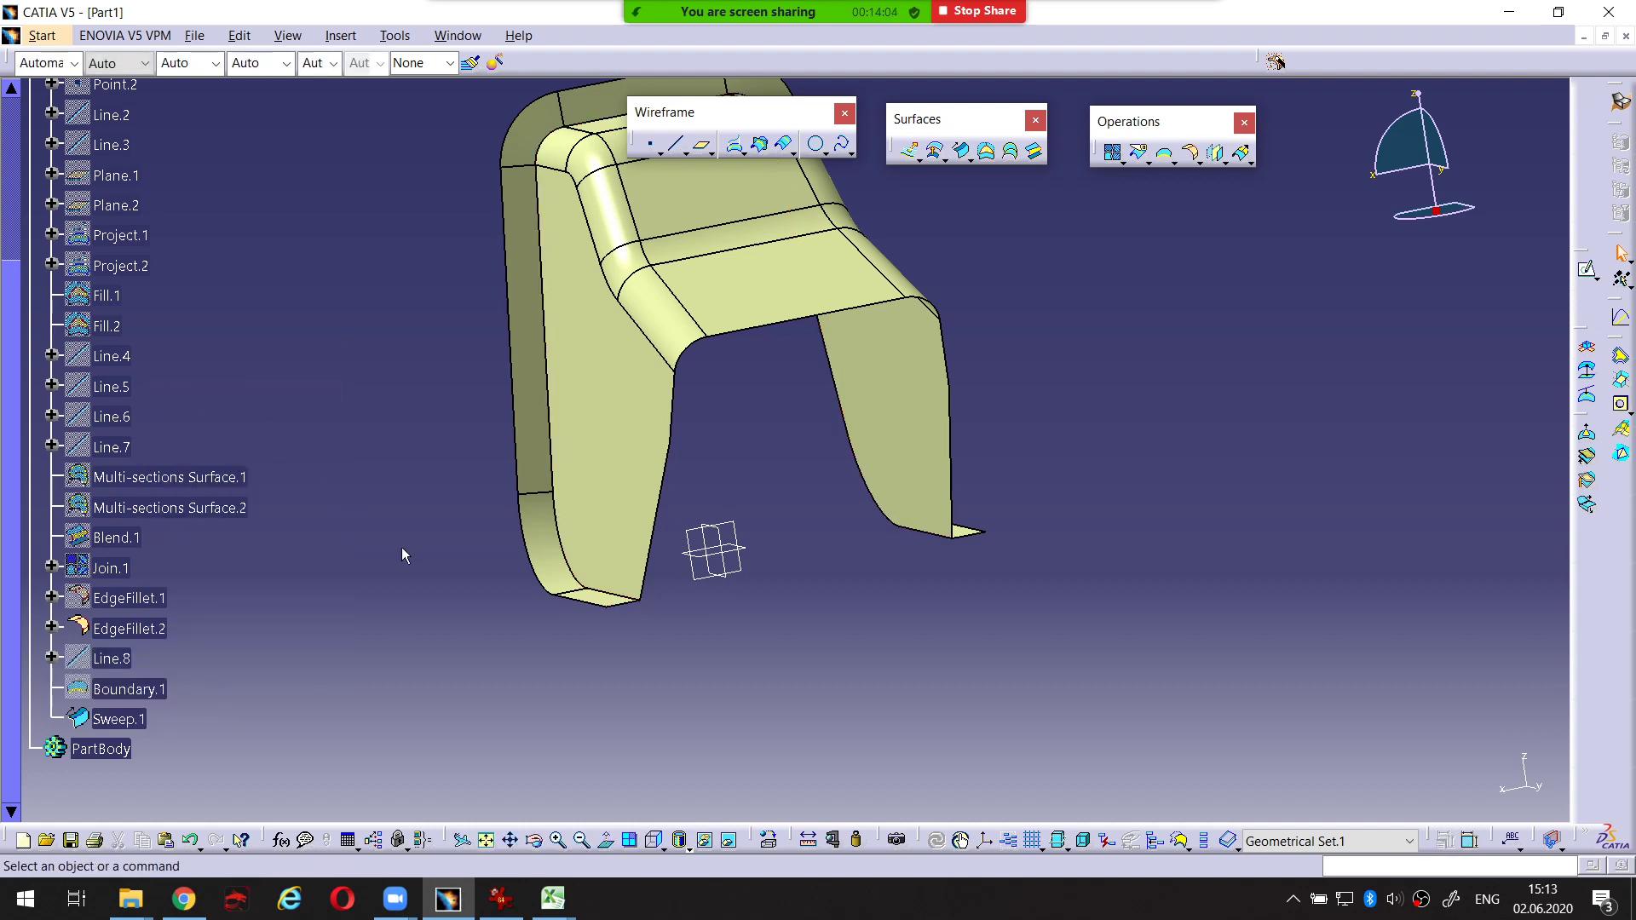
{"action": "middle_click_drag", "start_coordinate": [596, 464], "coordinate": [798, 777]}
{"action": "key", "text": "ctrl+shift+1"}
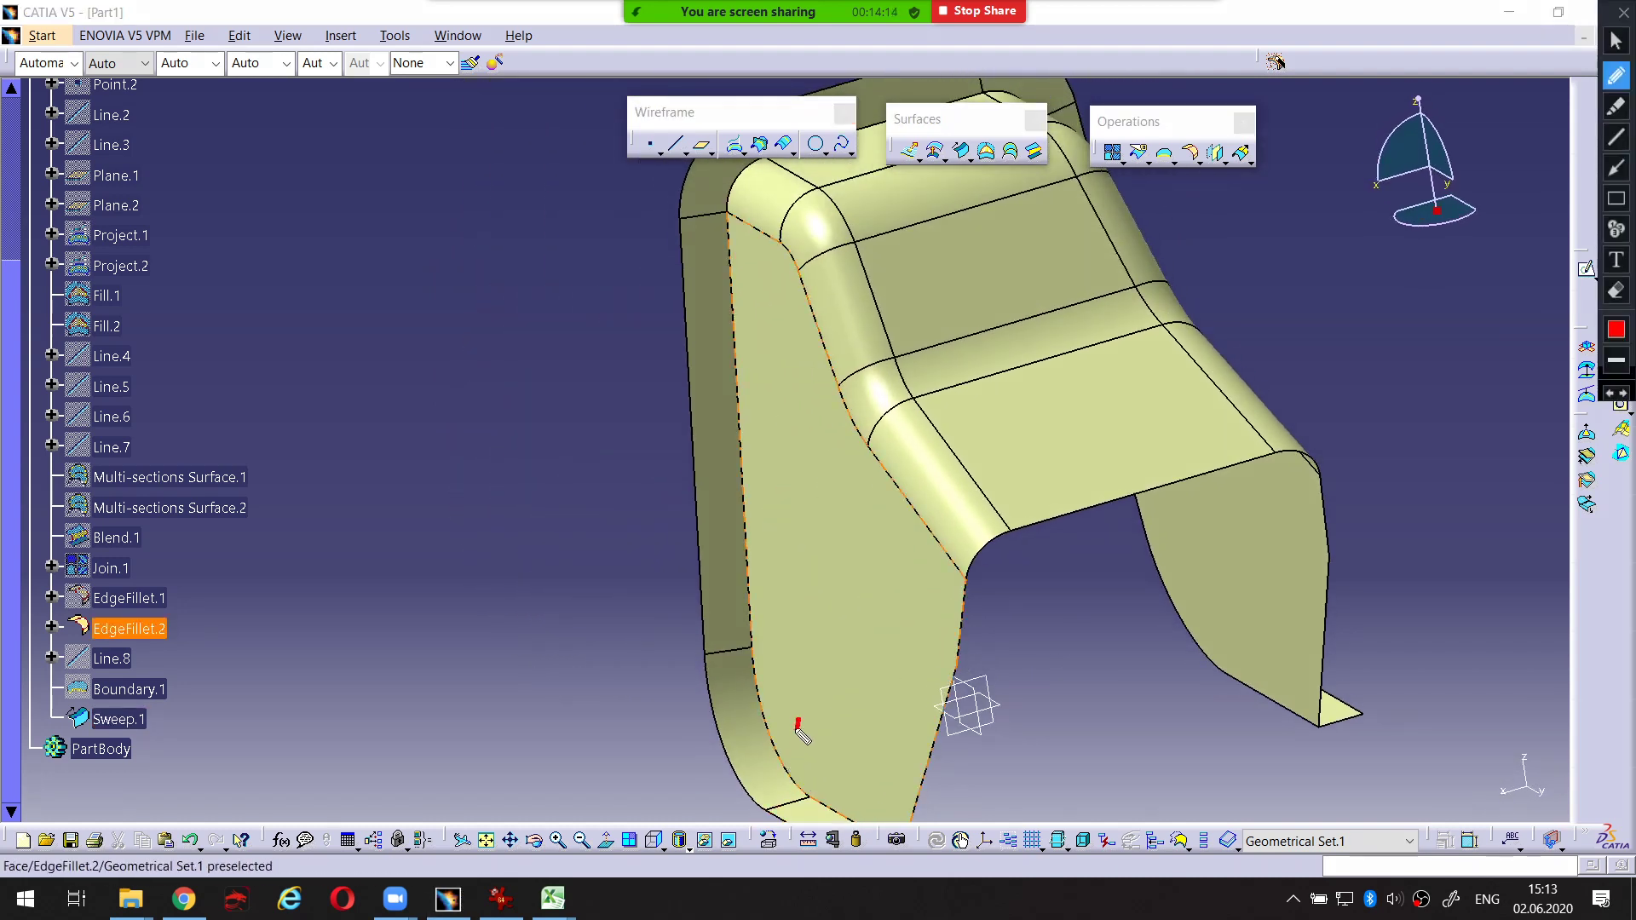
{"action": "left_click_drag", "start_coordinate": [799, 725], "coordinate": [754, 760]}
{"action": "left_click_drag", "start_coordinate": [778, 640], "coordinate": [734, 656]}
{"action": "key", "text": "ctrl+shift+1"}
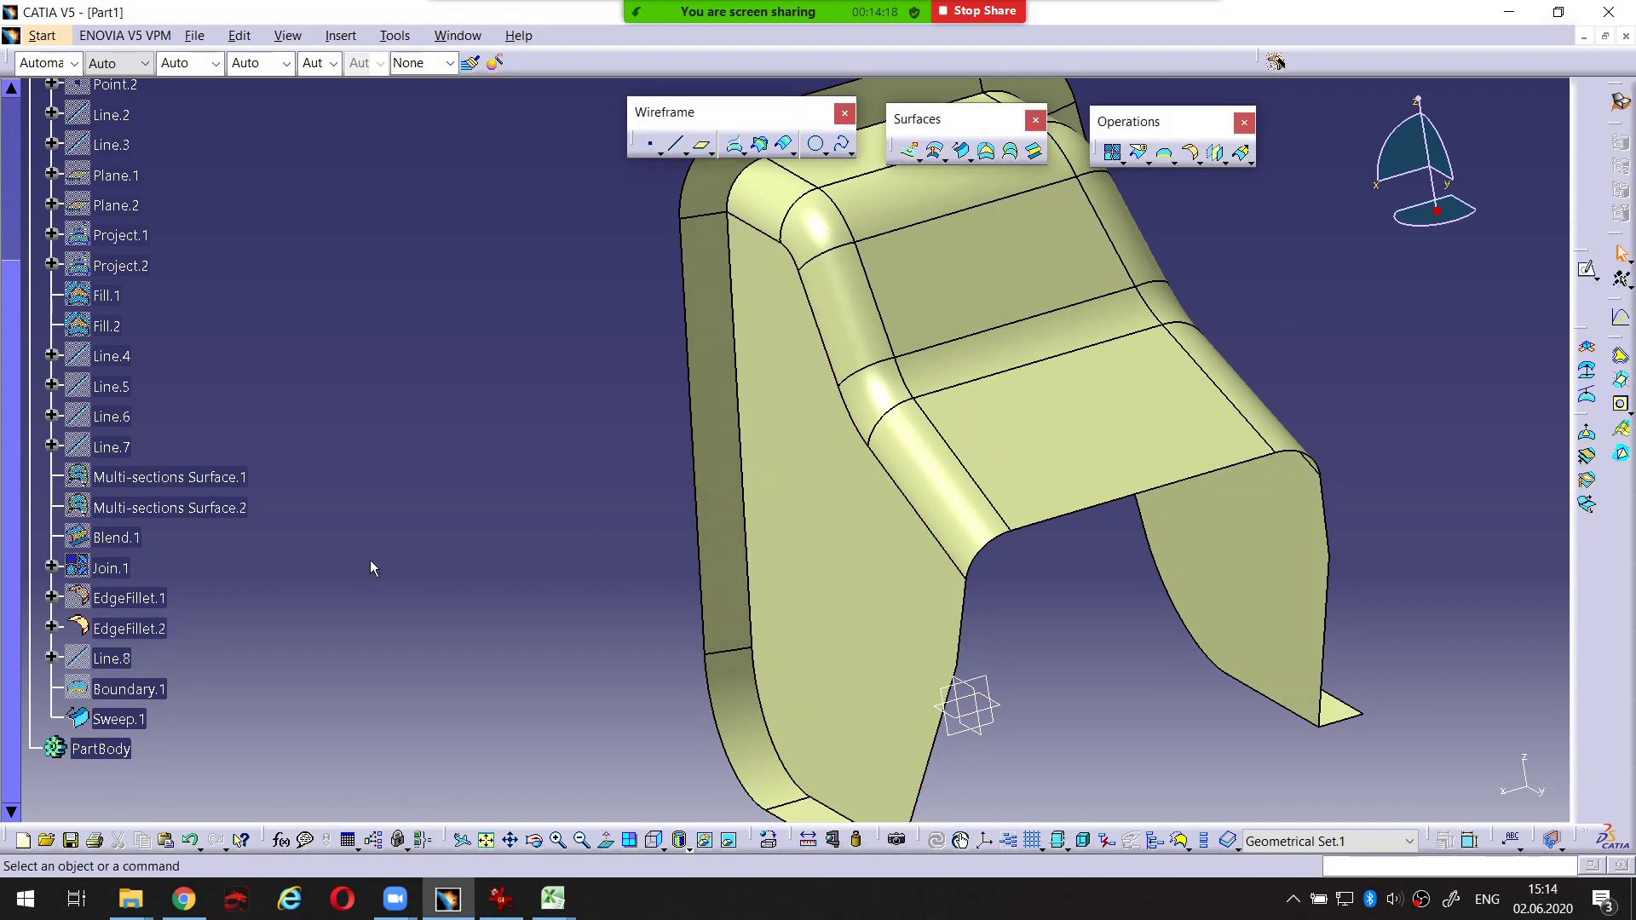
Colour the filleted body surface cyan and the swept flange tan
{"action": "left_click", "coordinate": [158, 631]}
{"action": "scroll", "coordinate": [350, 505], "scroll_direction": "down", "scroll_amount": 1}
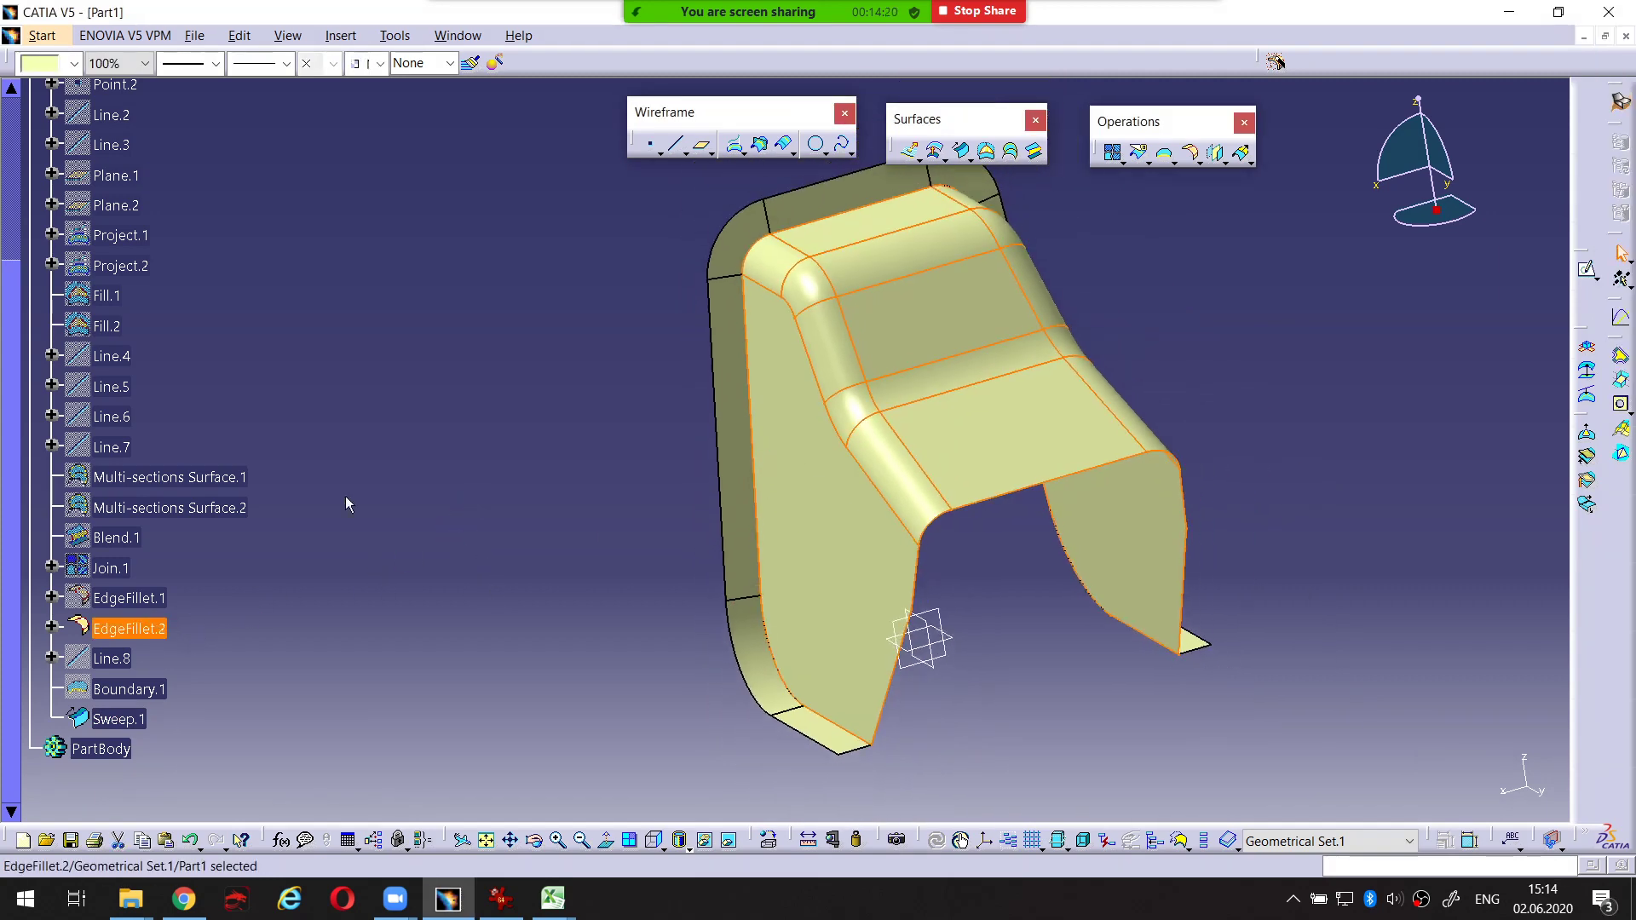
{"action": "left_click", "coordinate": [74, 63]}
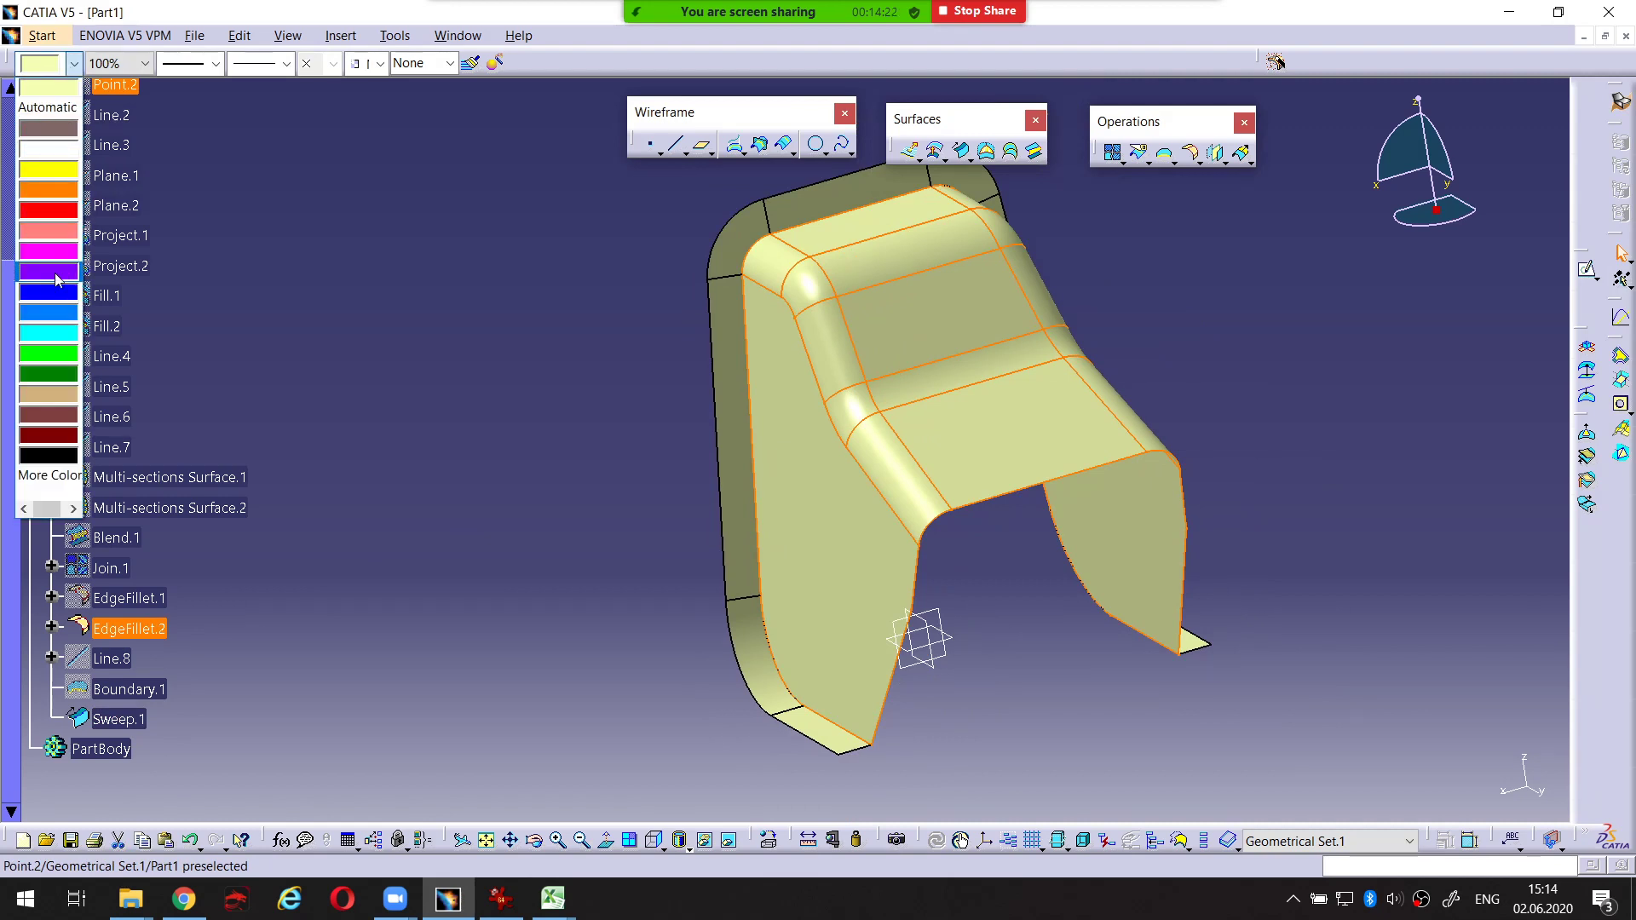
{"action": "left_click", "coordinate": [58, 334]}
{"action": "left_click", "coordinate": [496, 438]}
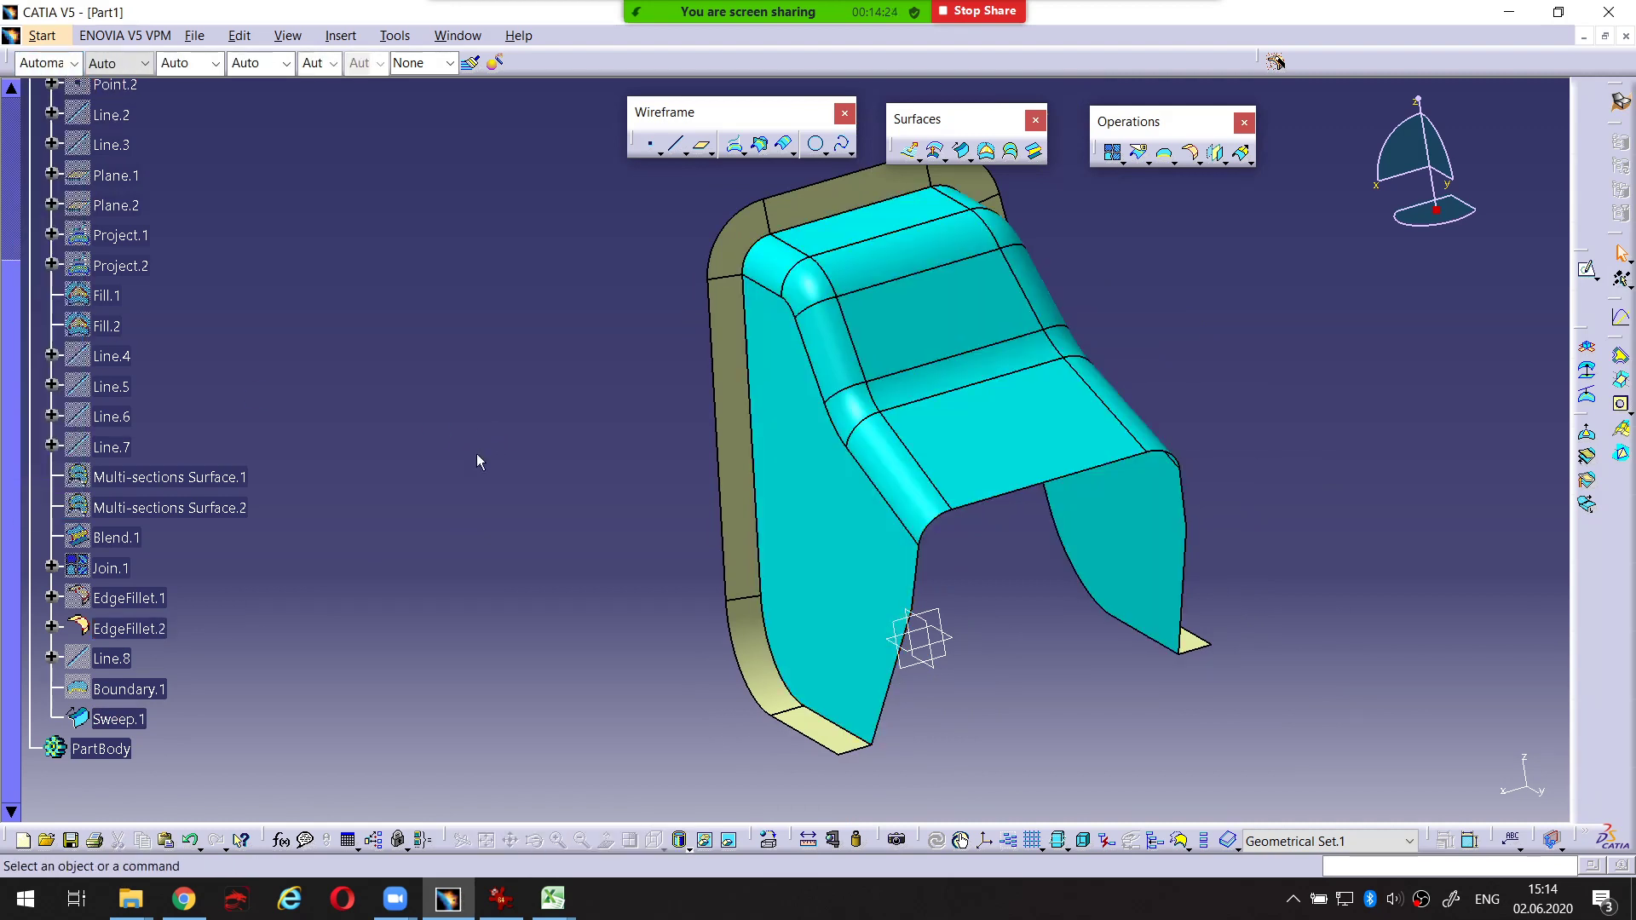
{"action": "left_click", "coordinate": [128, 718]}
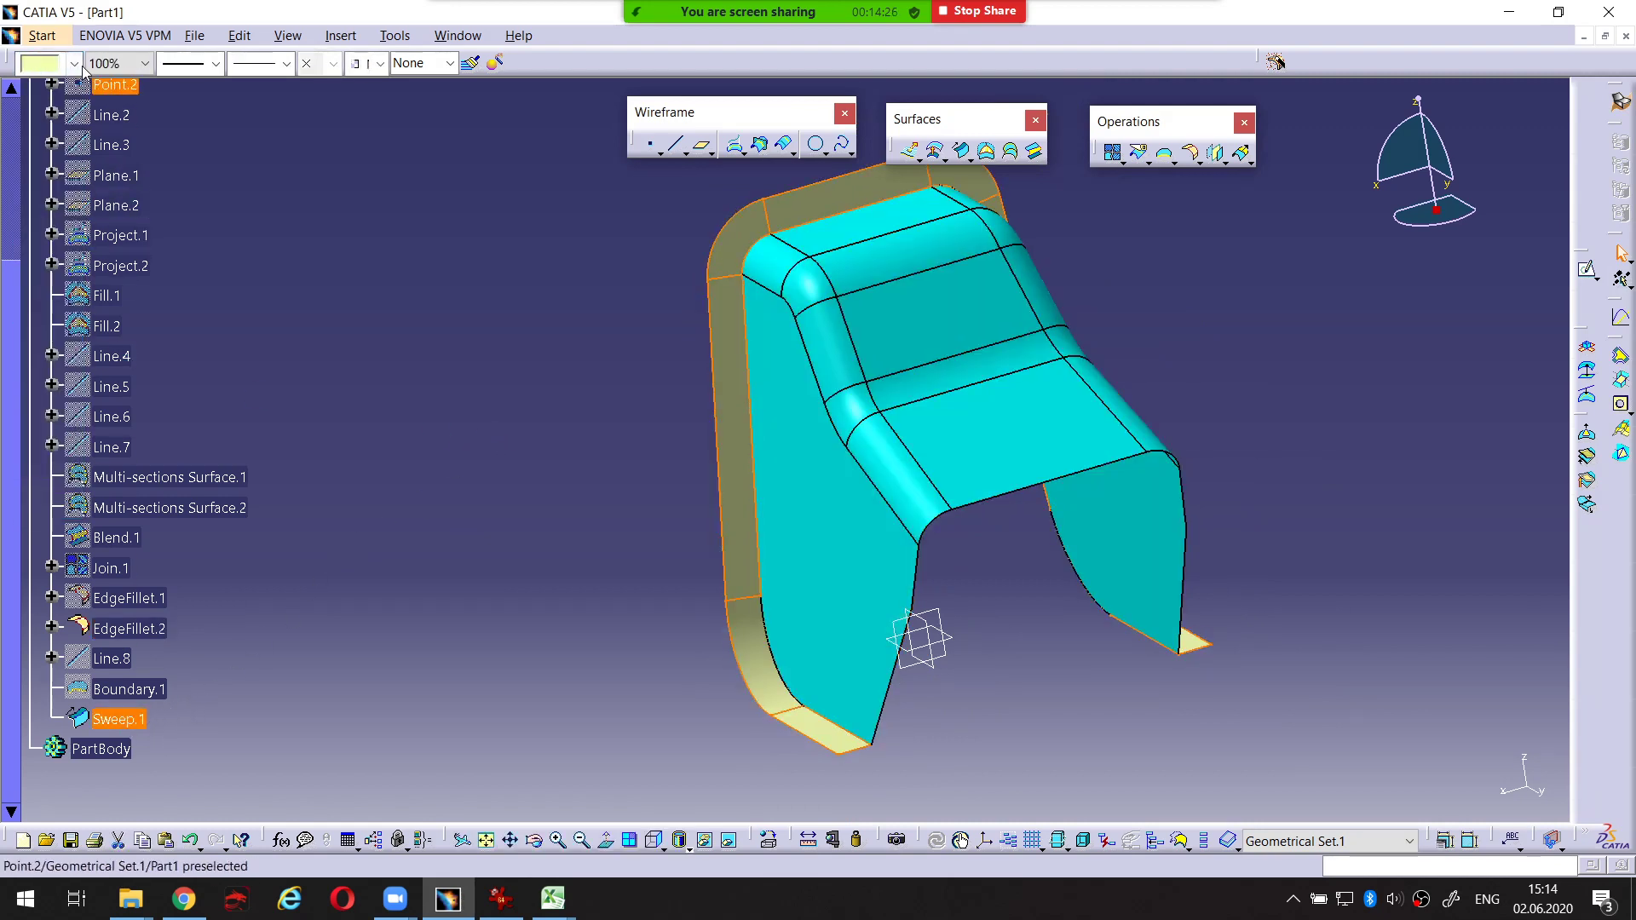
{"action": "left_click", "coordinate": [75, 64]}
{"action": "left_click", "coordinate": [49, 370]}
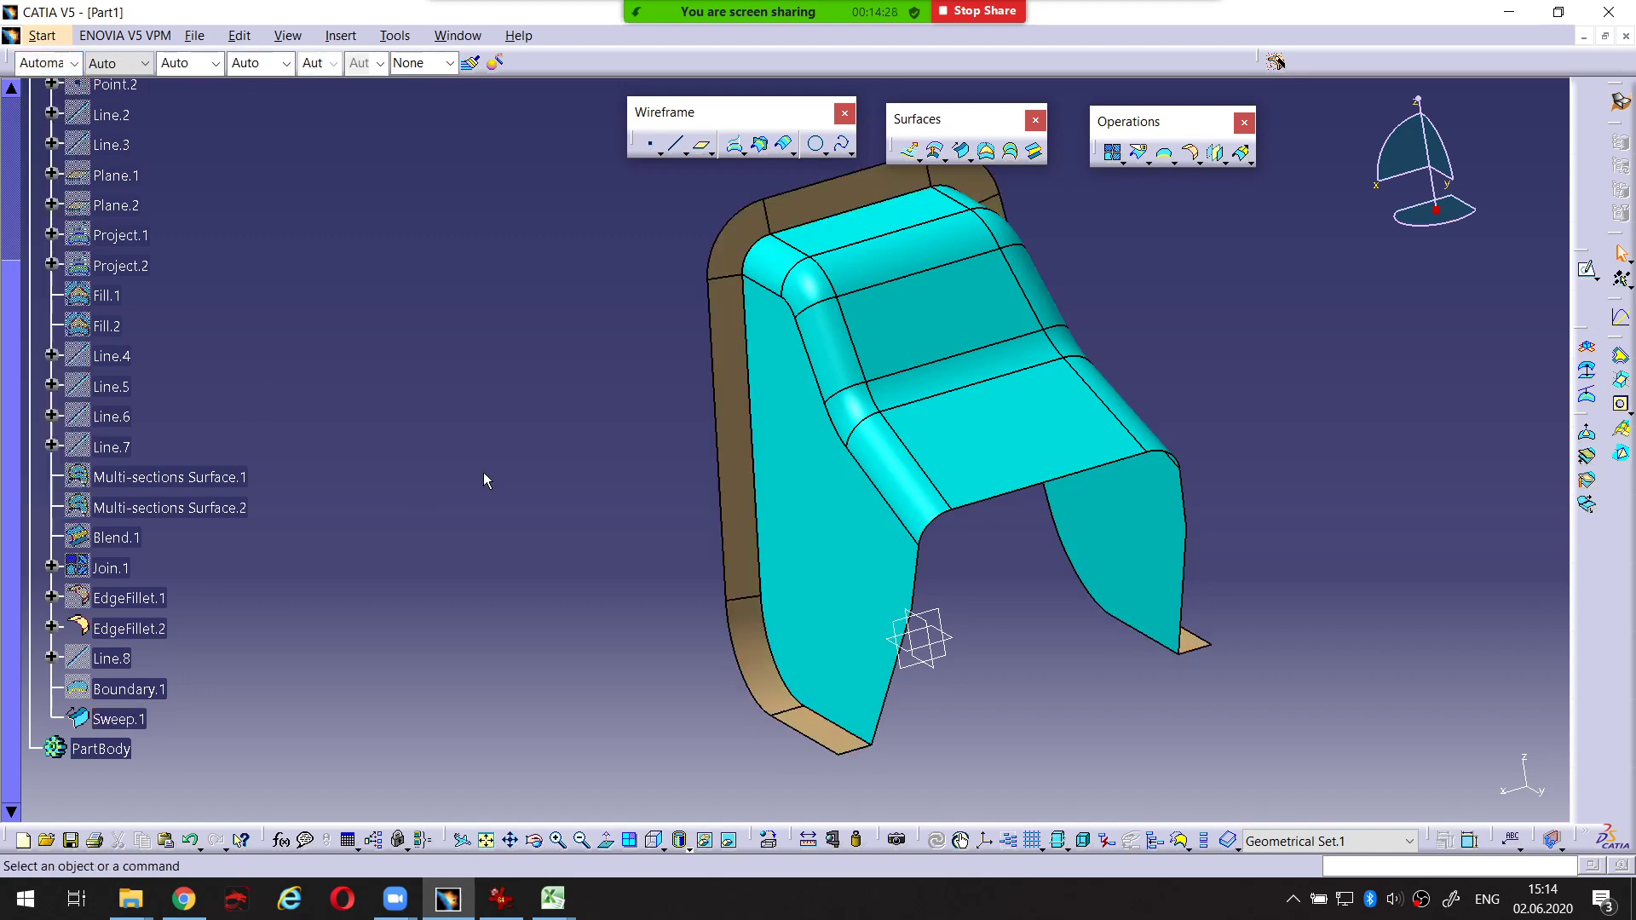
Switch to the reference drawing in IrfanView and check the fillet radius between the side walls and the flange
{"action": "middle_click_drag", "start_coordinate": [630, 588], "coordinate": [993, 658]}
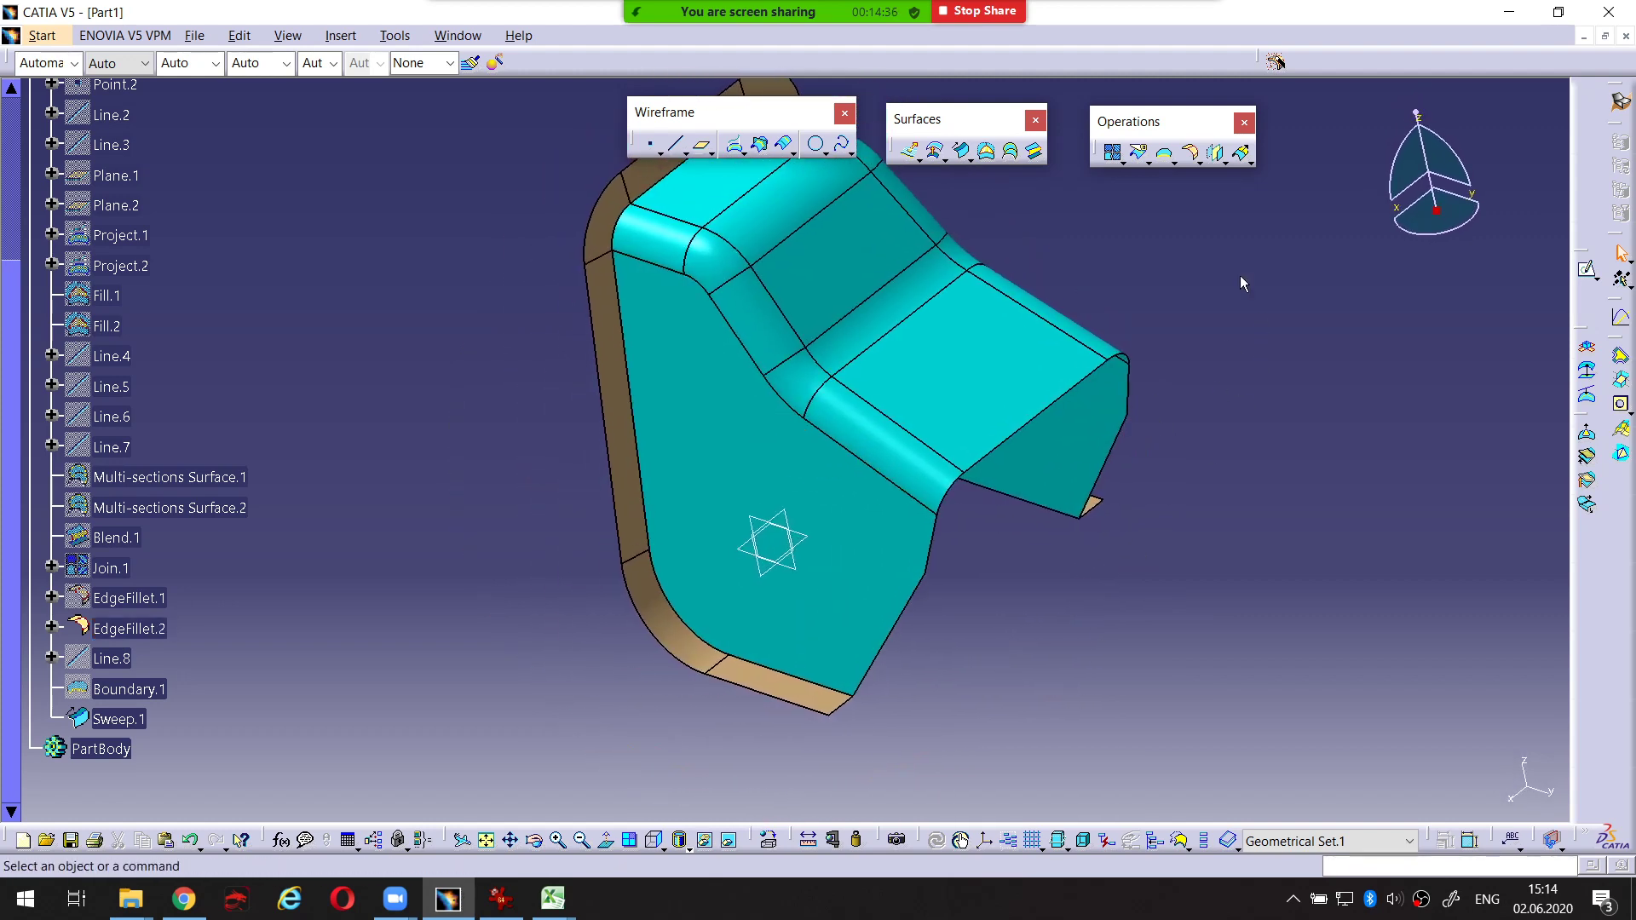
{"action": "left_click", "coordinate": [1198, 159]}
{"action": "left_click", "coordinate": [501, 898]}
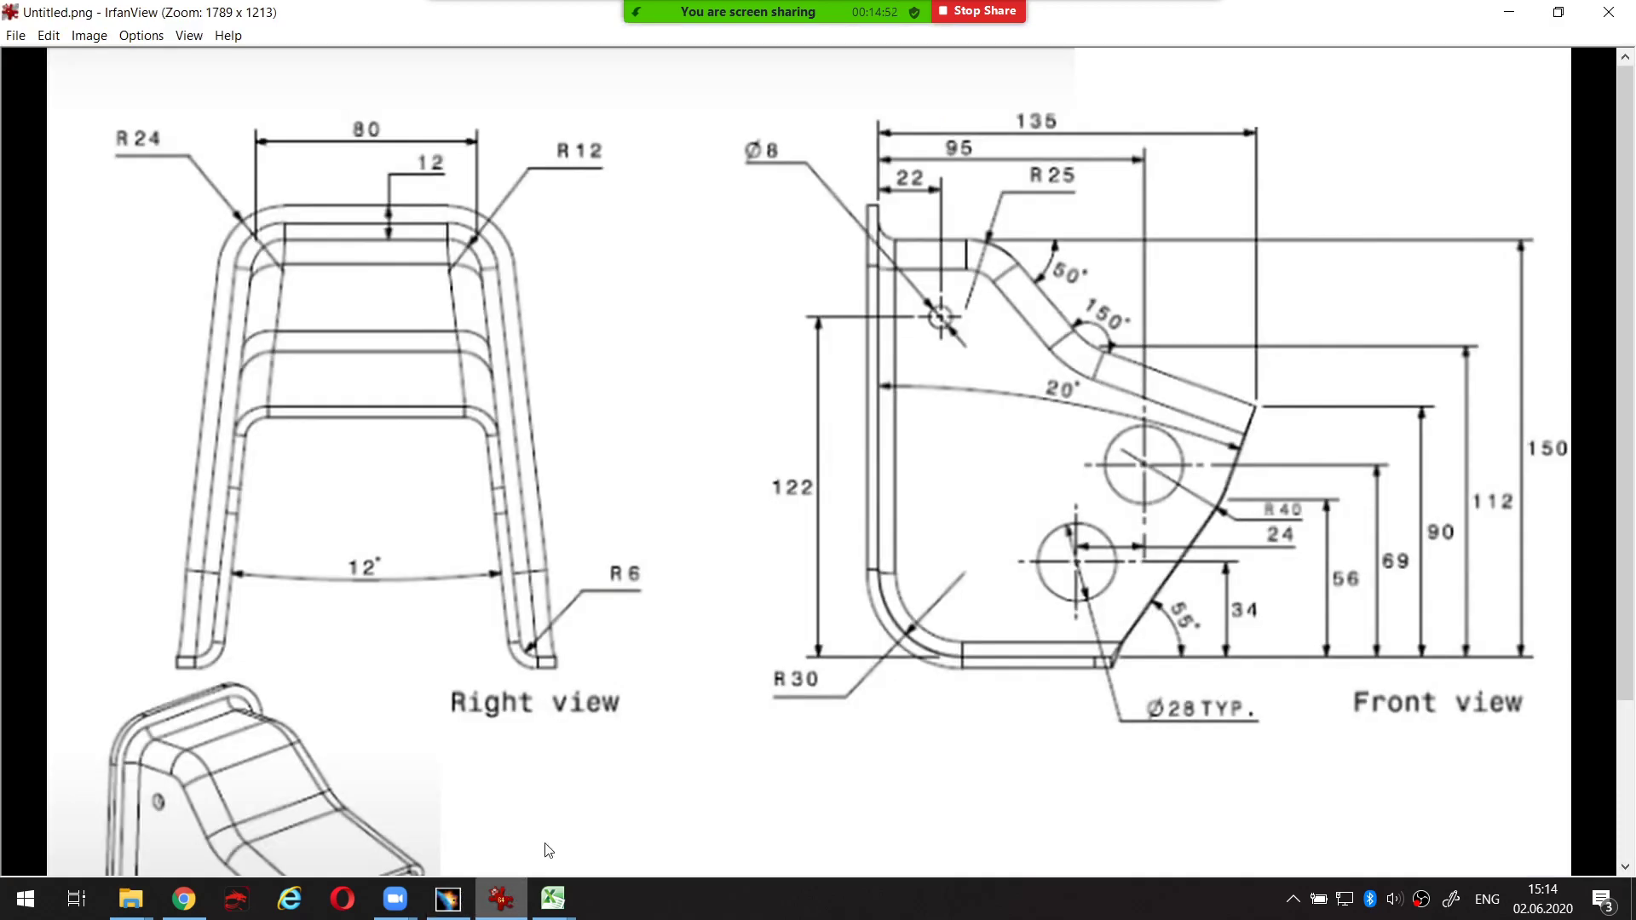
{"action": "mouse_move", "coordinate": [603, 563]}
{"action": "left_mouse_down"}
{"action": "mouse_move", "coordinate": [665, 609]}
{"action": "mouse_move", "coordinate": [591, 560]}
{"action": "left_mouse_up"}
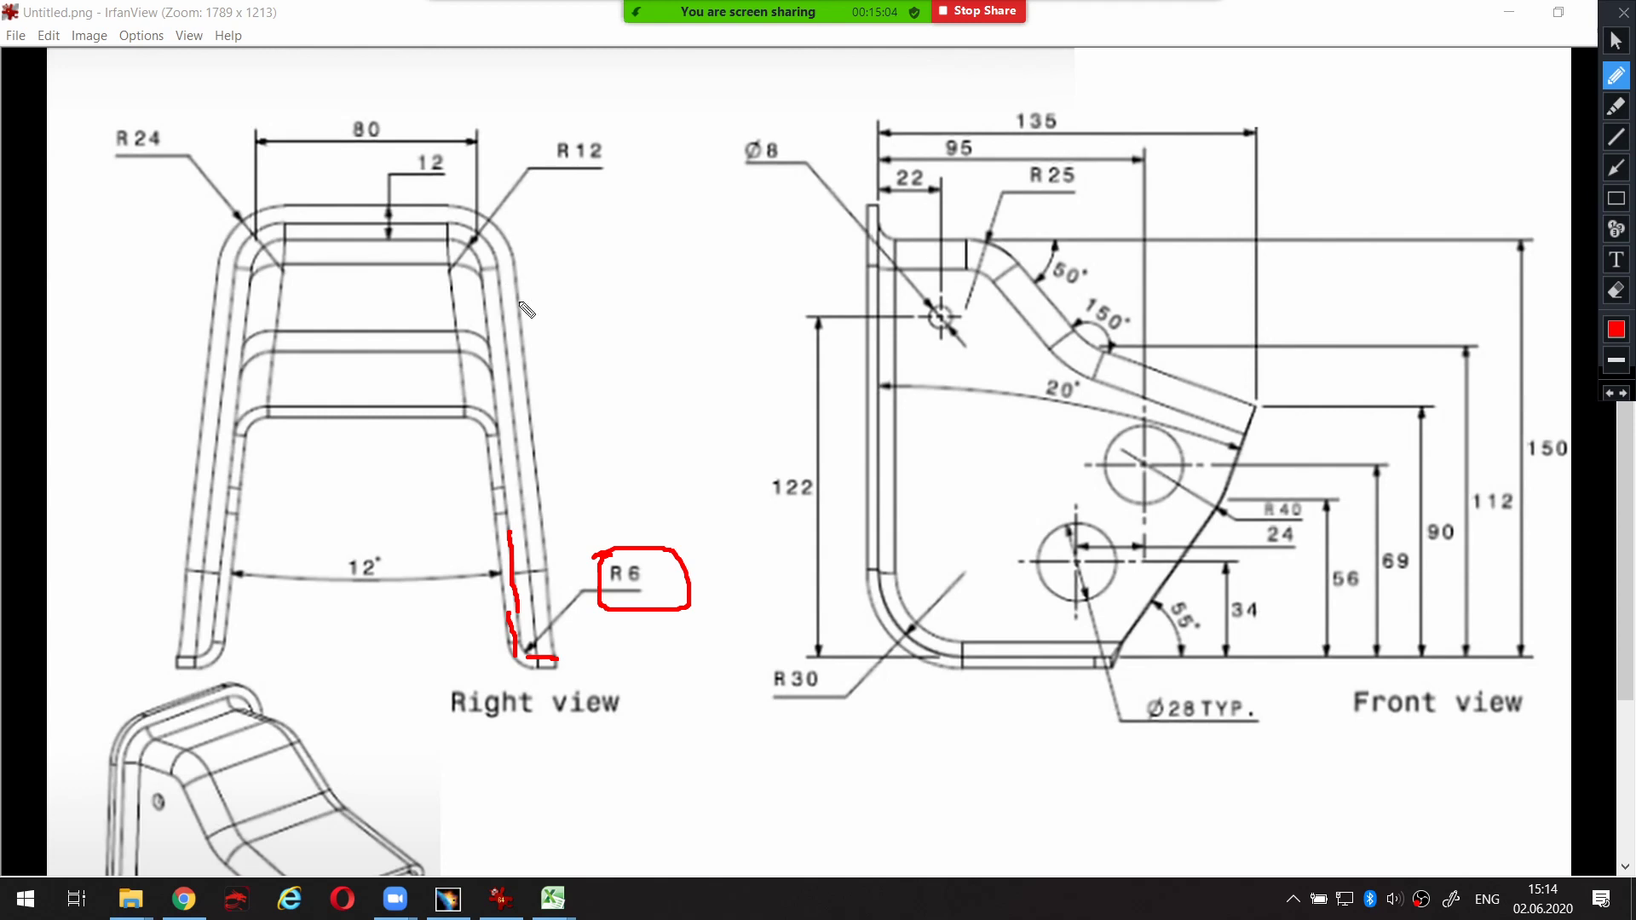
{"action": "mouse_move", "coordinate": [908, 210]}
{"action": "left_mouse_down"}
{"action": "mouse_move", "coordinate": [886, 244]}
{"action": "mouse_move", "coordinate": [935, 208]}
{"action": "left_mouse_up"}
{"action": "mouse_move", "coordinate": [525, 632]}
{"action": "left_mouse_down"}
{"action": "mouse_move", "coordinate": [508, 341]}
{"action": "mouse_move", "coordinate": [486, 260]}
{"action": "mouse_move", "coordinate": [457, 238]}
{"action": "mouse_move", "coordinate": [350, 230]}
{"action": "mouse_move", "coordinate": [269, 235]}
{"action": "mouse_move", "coordinate": [239, 290]}
{"action": "mouse_move", "coordinate": [210, 629]}
{"action": "left_mouse_up"}
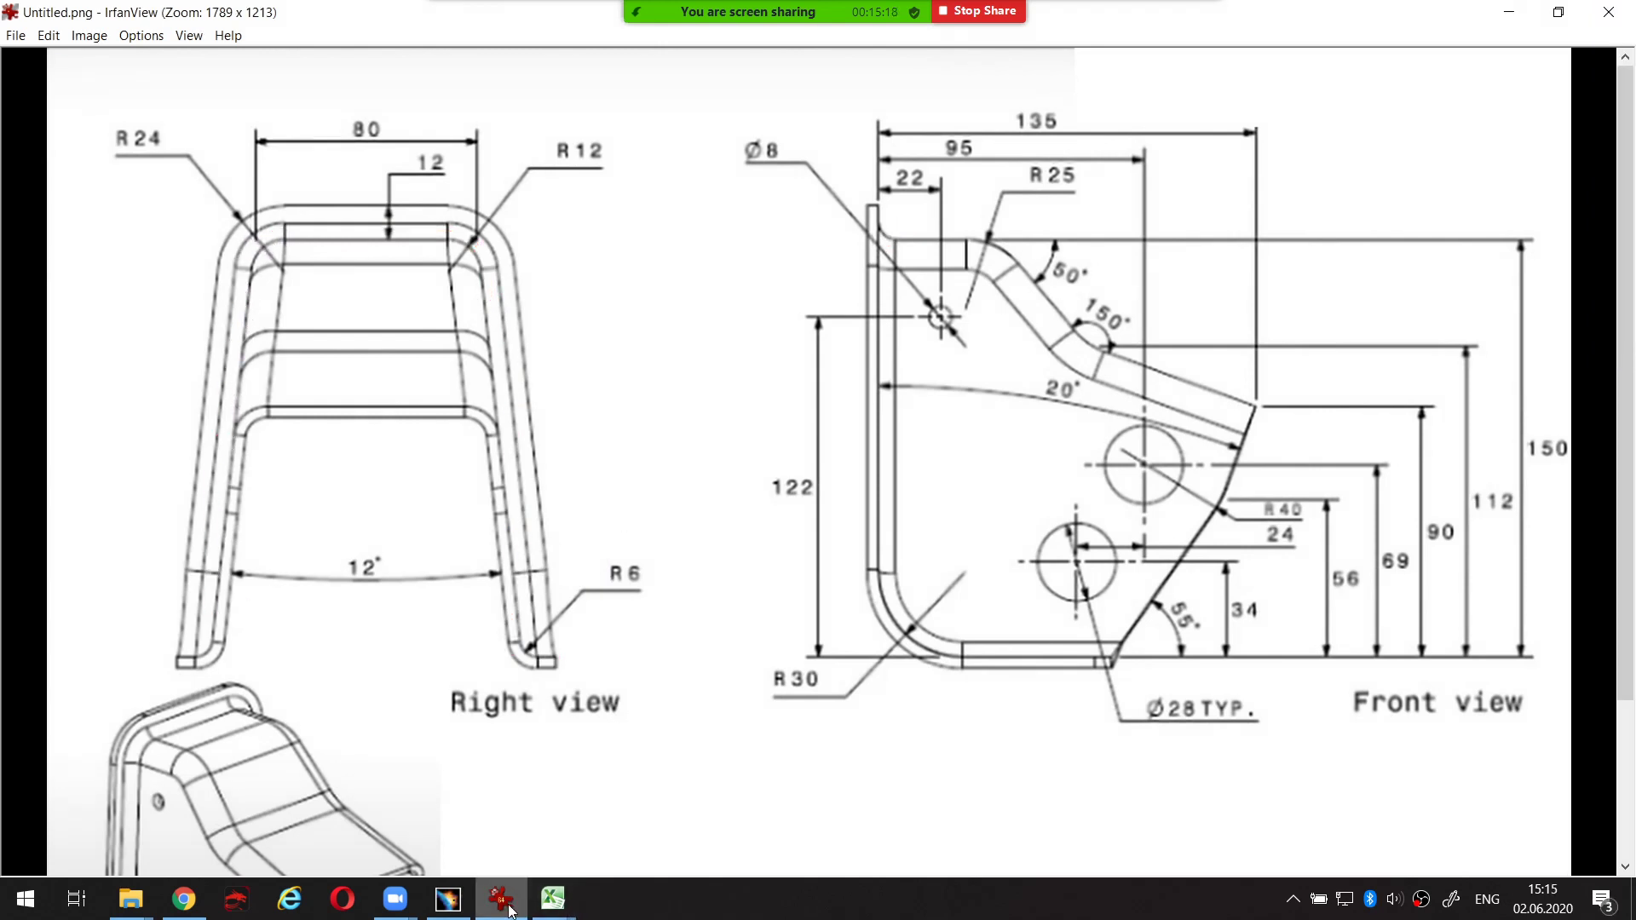
{"action": "left_click", "coordinate": [448, 899]}
Create a 6 mm BiTangent shape fillet between the filleted body surface and the swept flange, trimming both supports
{"action": "middle_click_drag", "start_coordinate": [1249, 458], "coordinate": [1271, 555]}
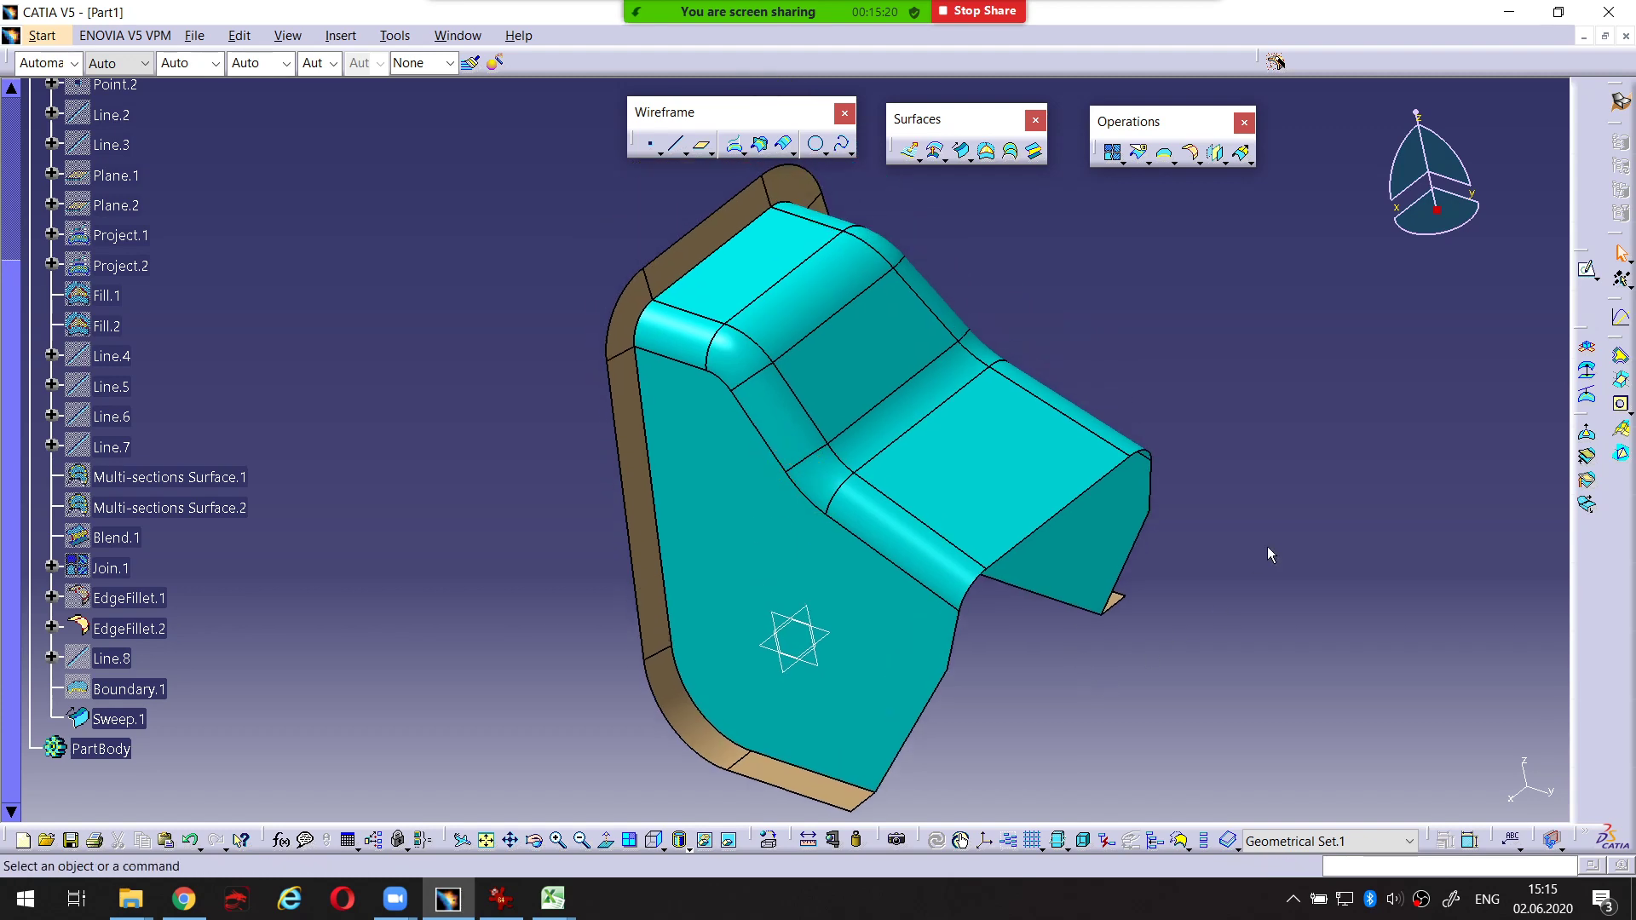
{"action": "left_click", "coordinate": [1199, 161]}
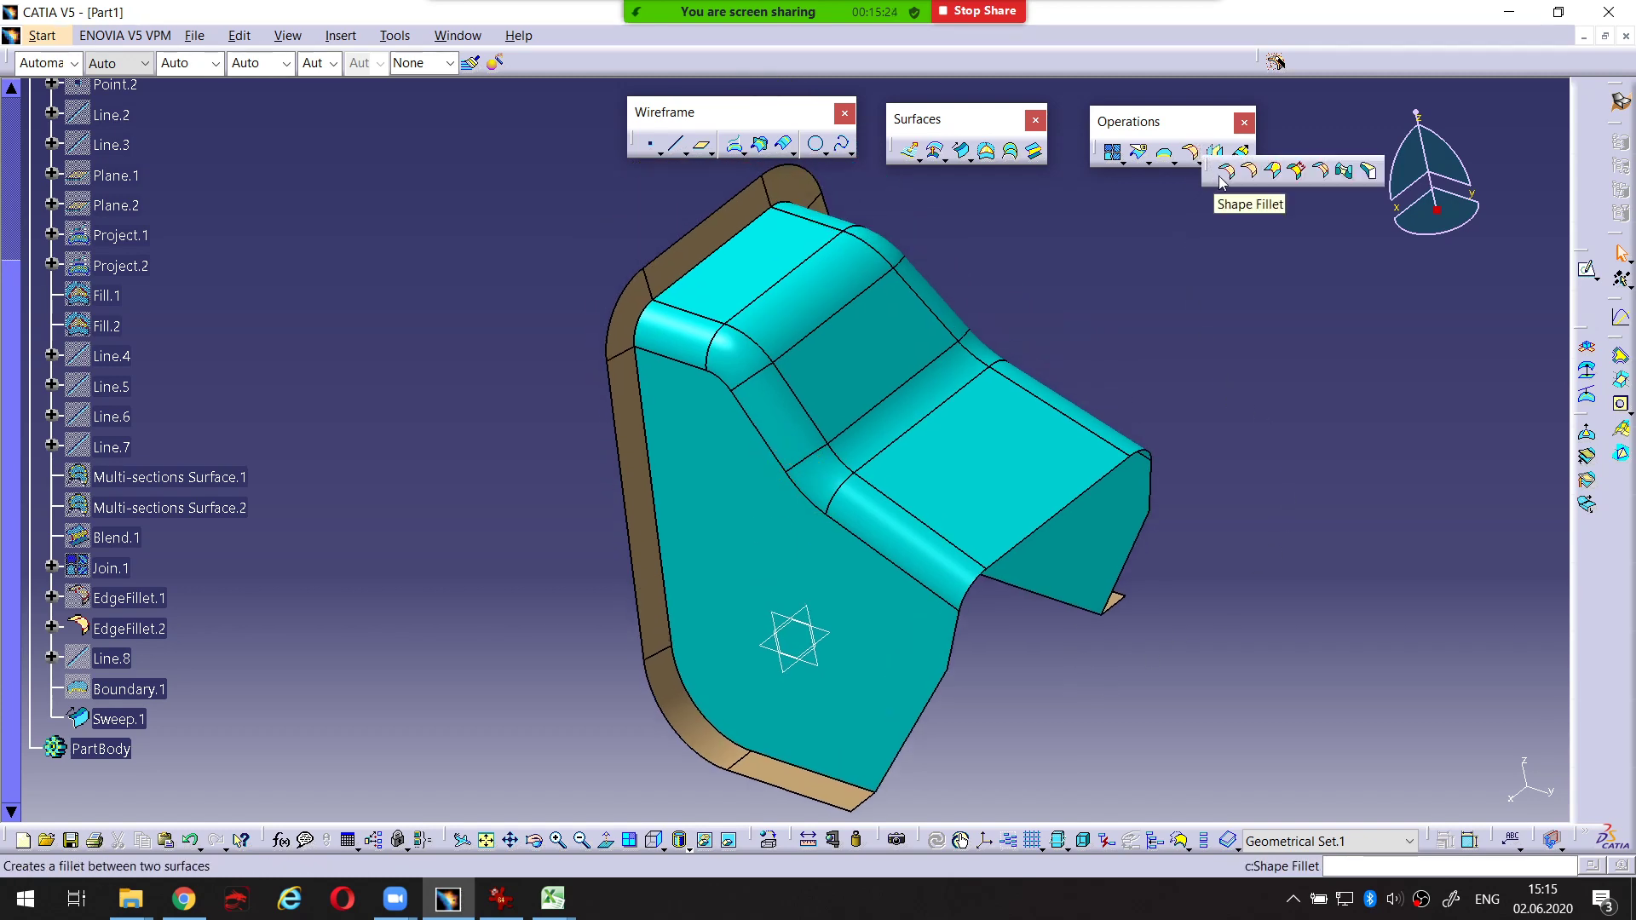
{"action": "left_click", "coordinate": [1224, 173]}
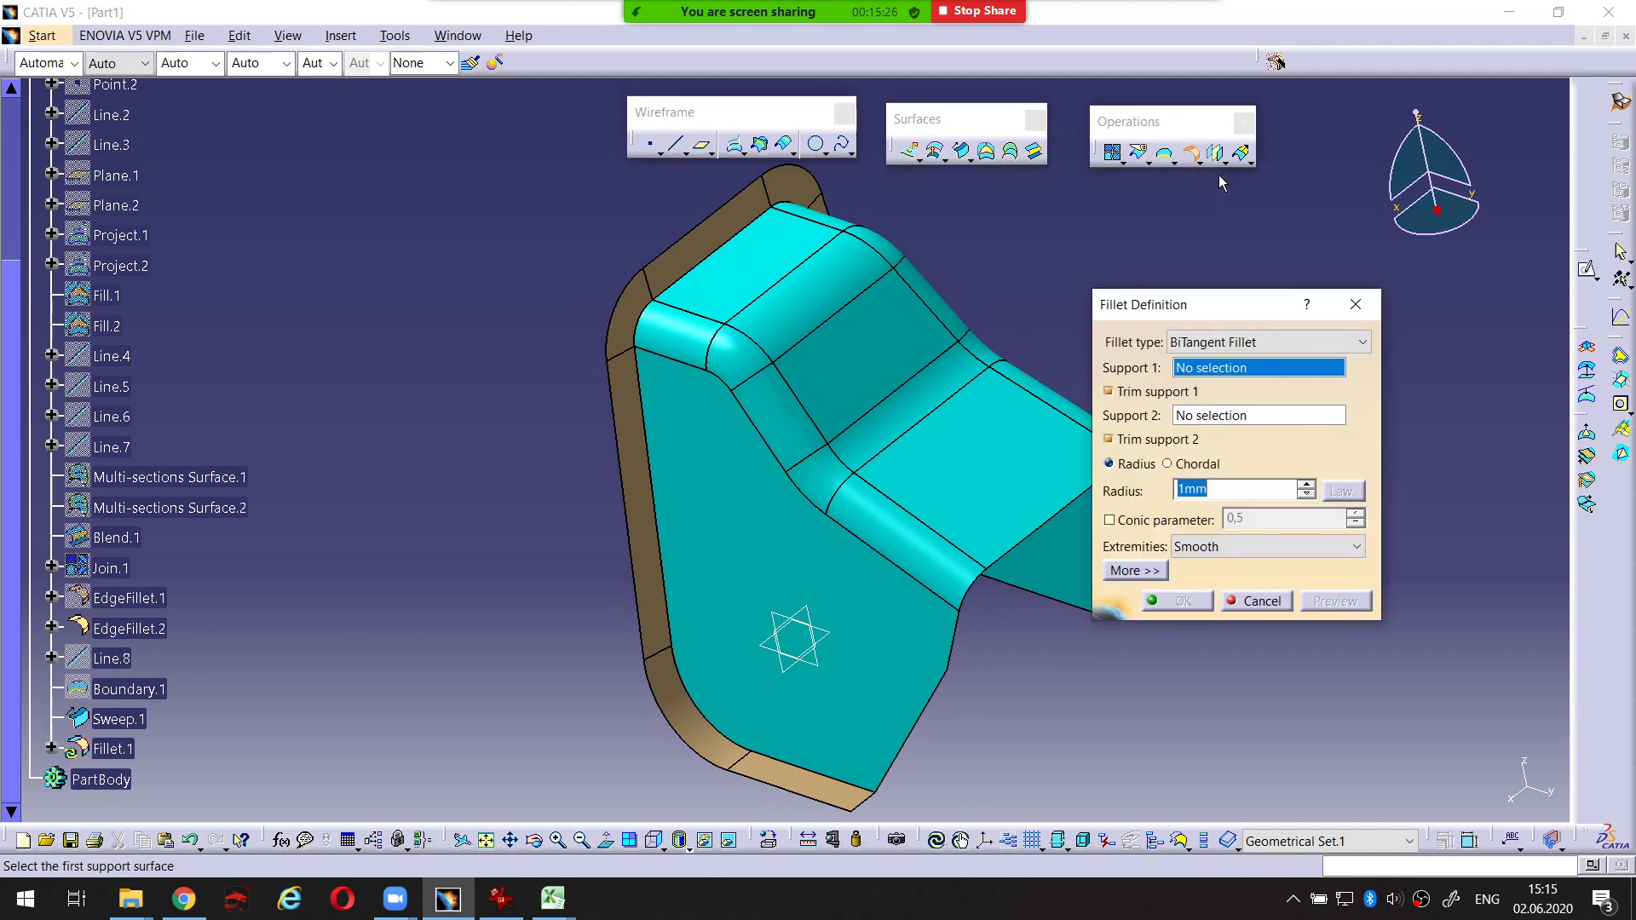
{"action": "left_click", "coordinate": [720, 568]}
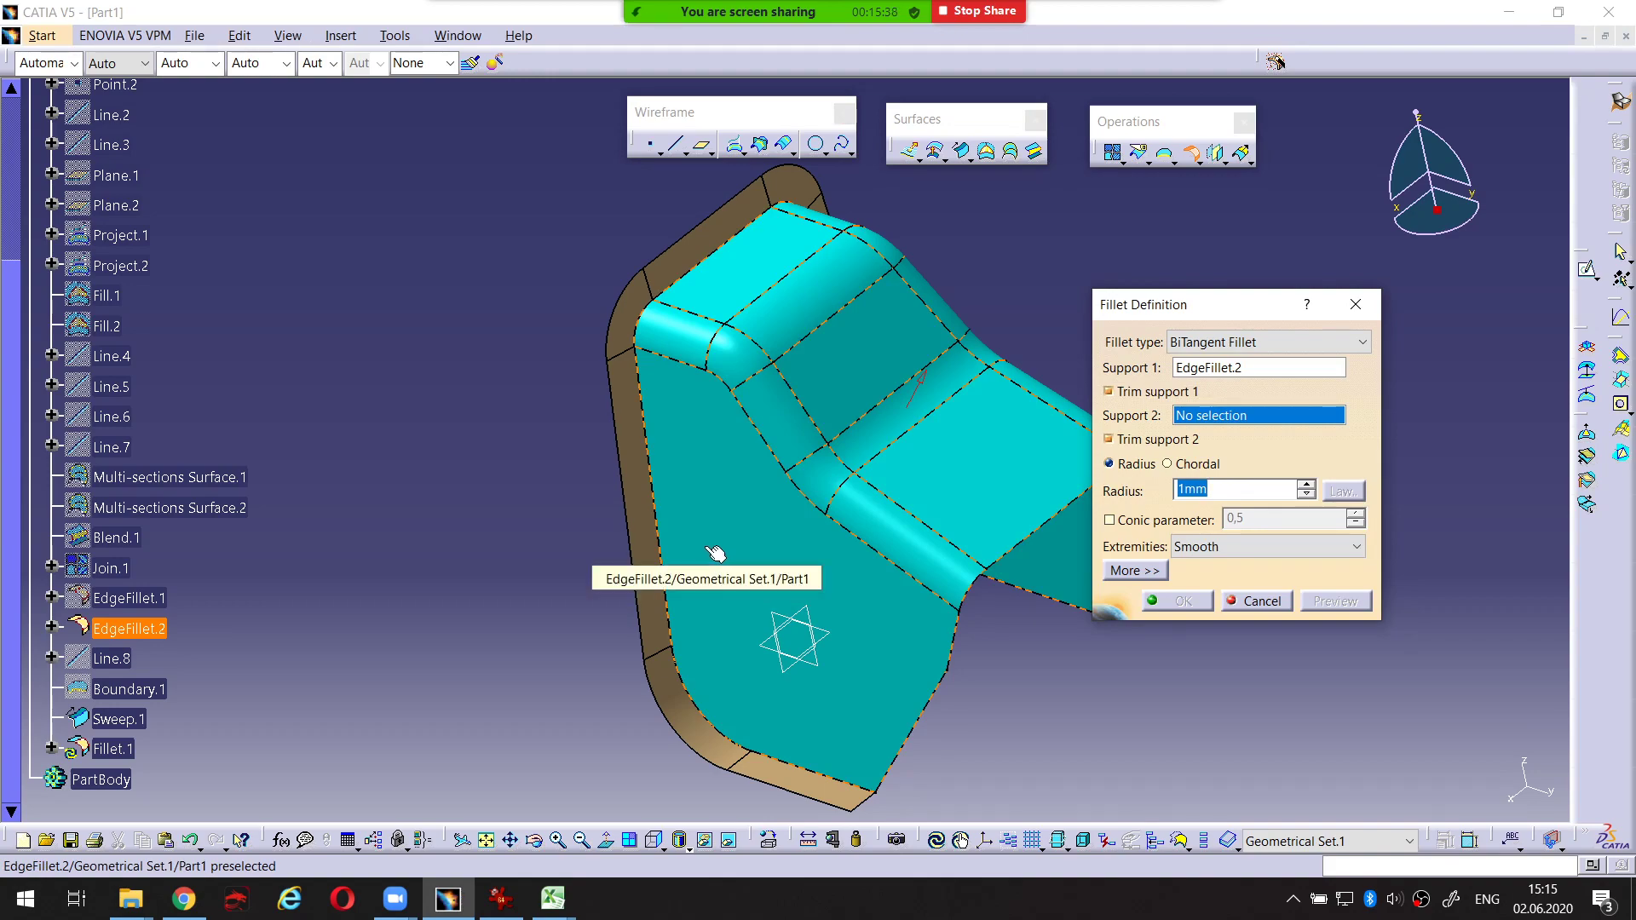
{"action": "left_click", "coordinate": [126, 721]}
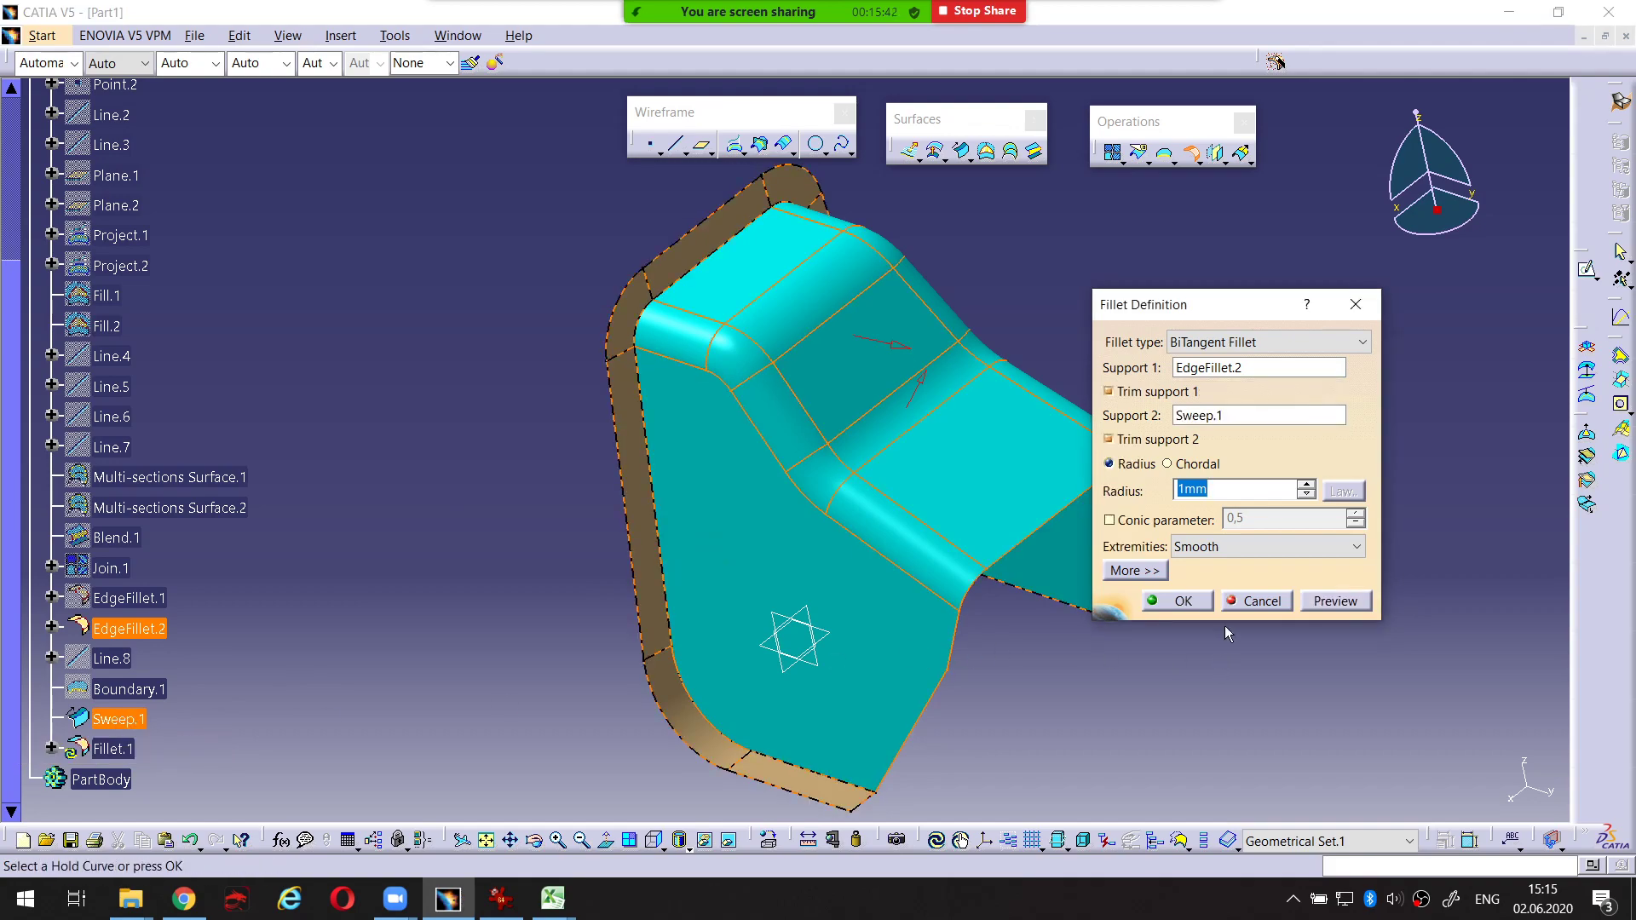
{"action": "left_click_drag", "start_coordinate": [1252, 495], "coordinate": [1176, 488]}
{"action": "type", "text": "6"}
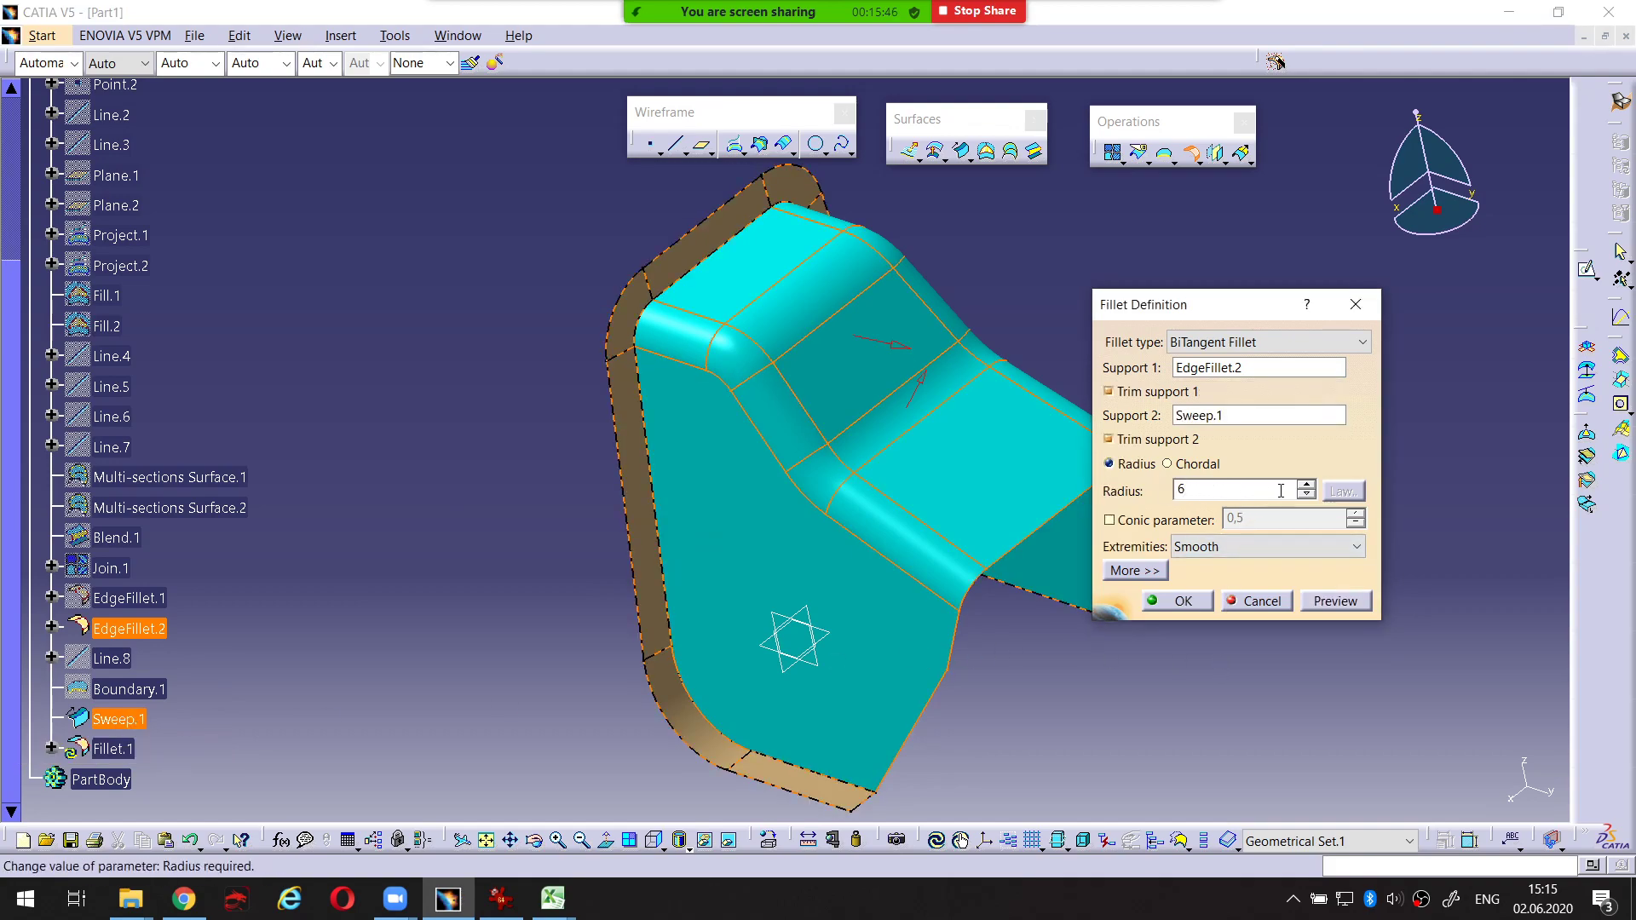
{"action": "left_click", "coordinate": [1323, 599]}
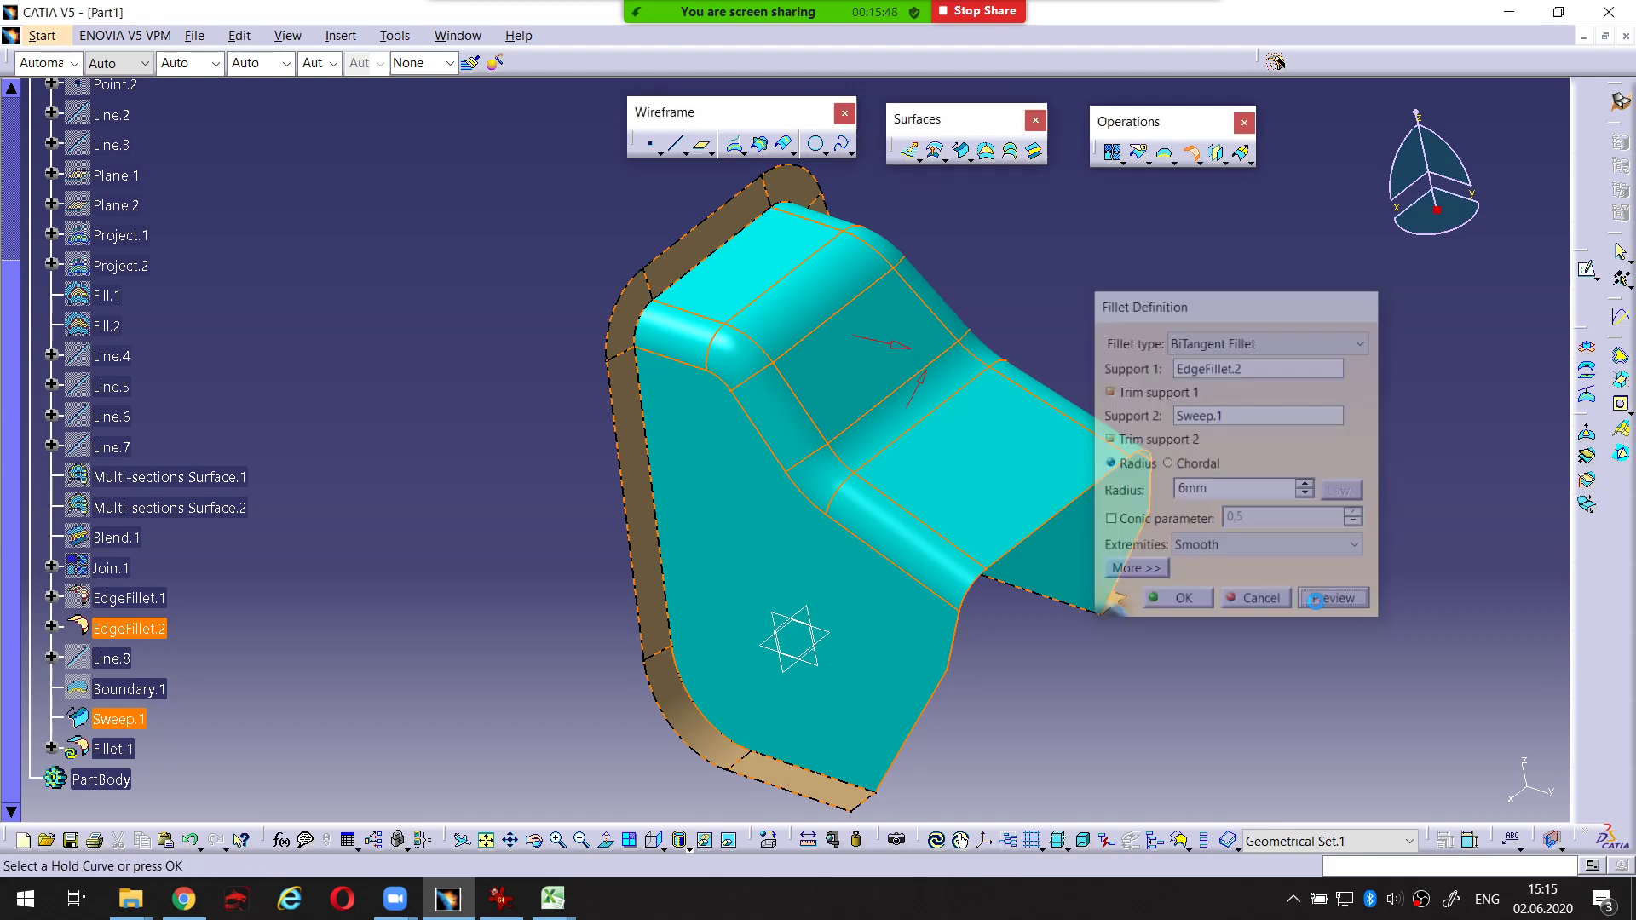
{"action": "middle_click_drag", "start_coordinate": [938, 463], "coordinate": [891, 523]}
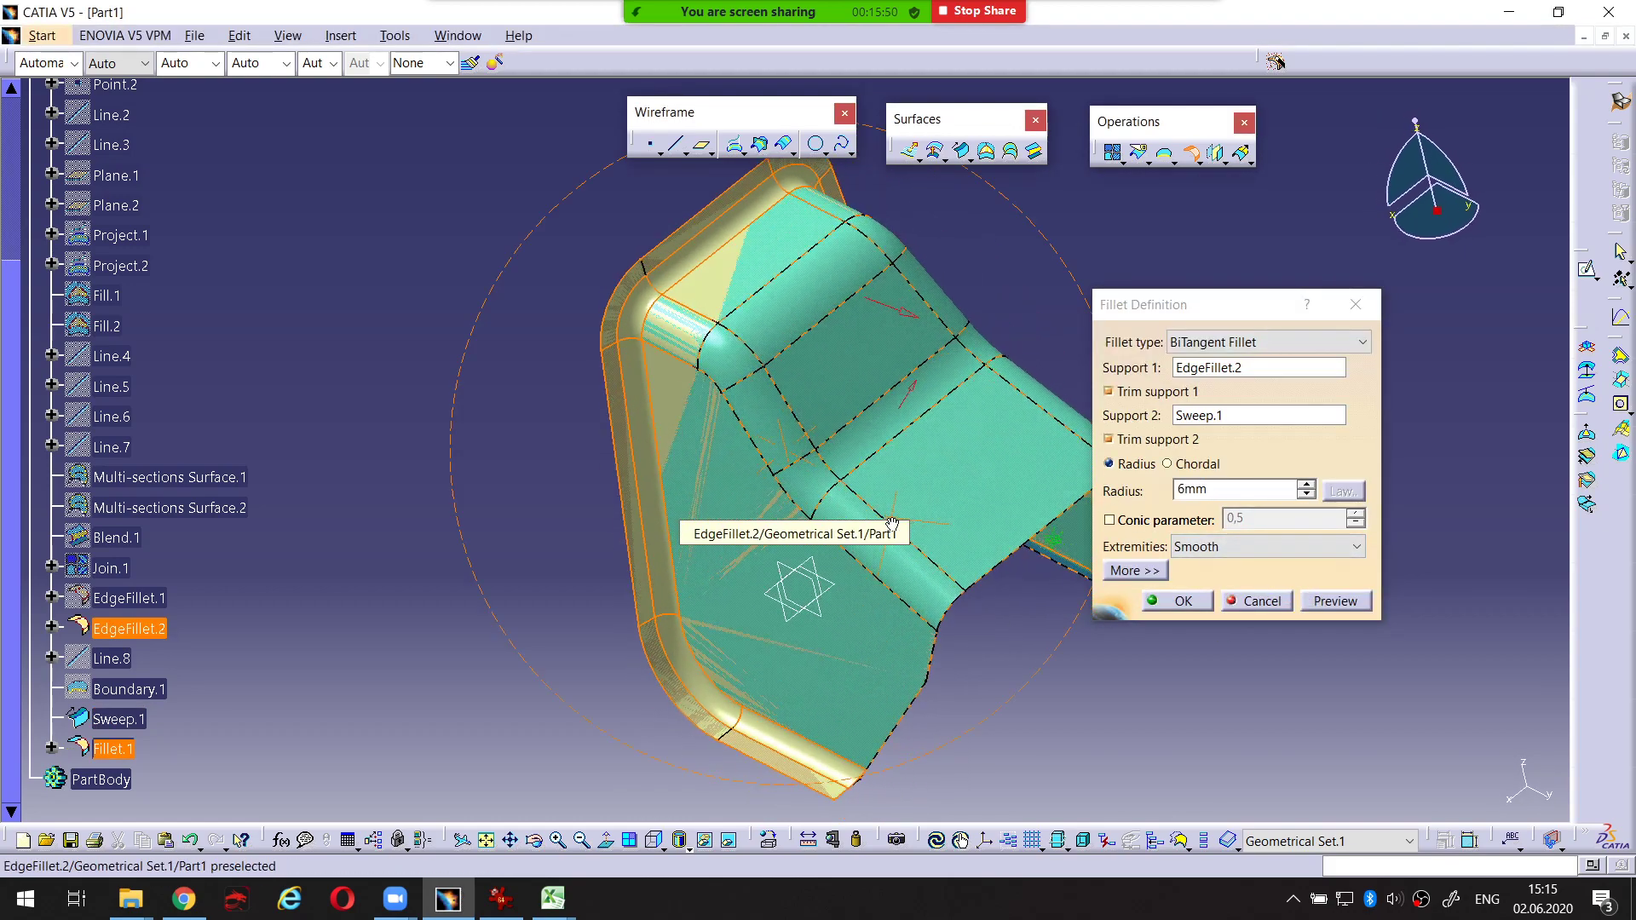
{"action": "left_click", "coordinate": [1172, 601]}
Select the new shape fillet and examine the extent of the surface it covers, including body and flange
{"action": "middle_click_drag", "start_coordinate": [657, 540], "coordinate": [260, 678]}
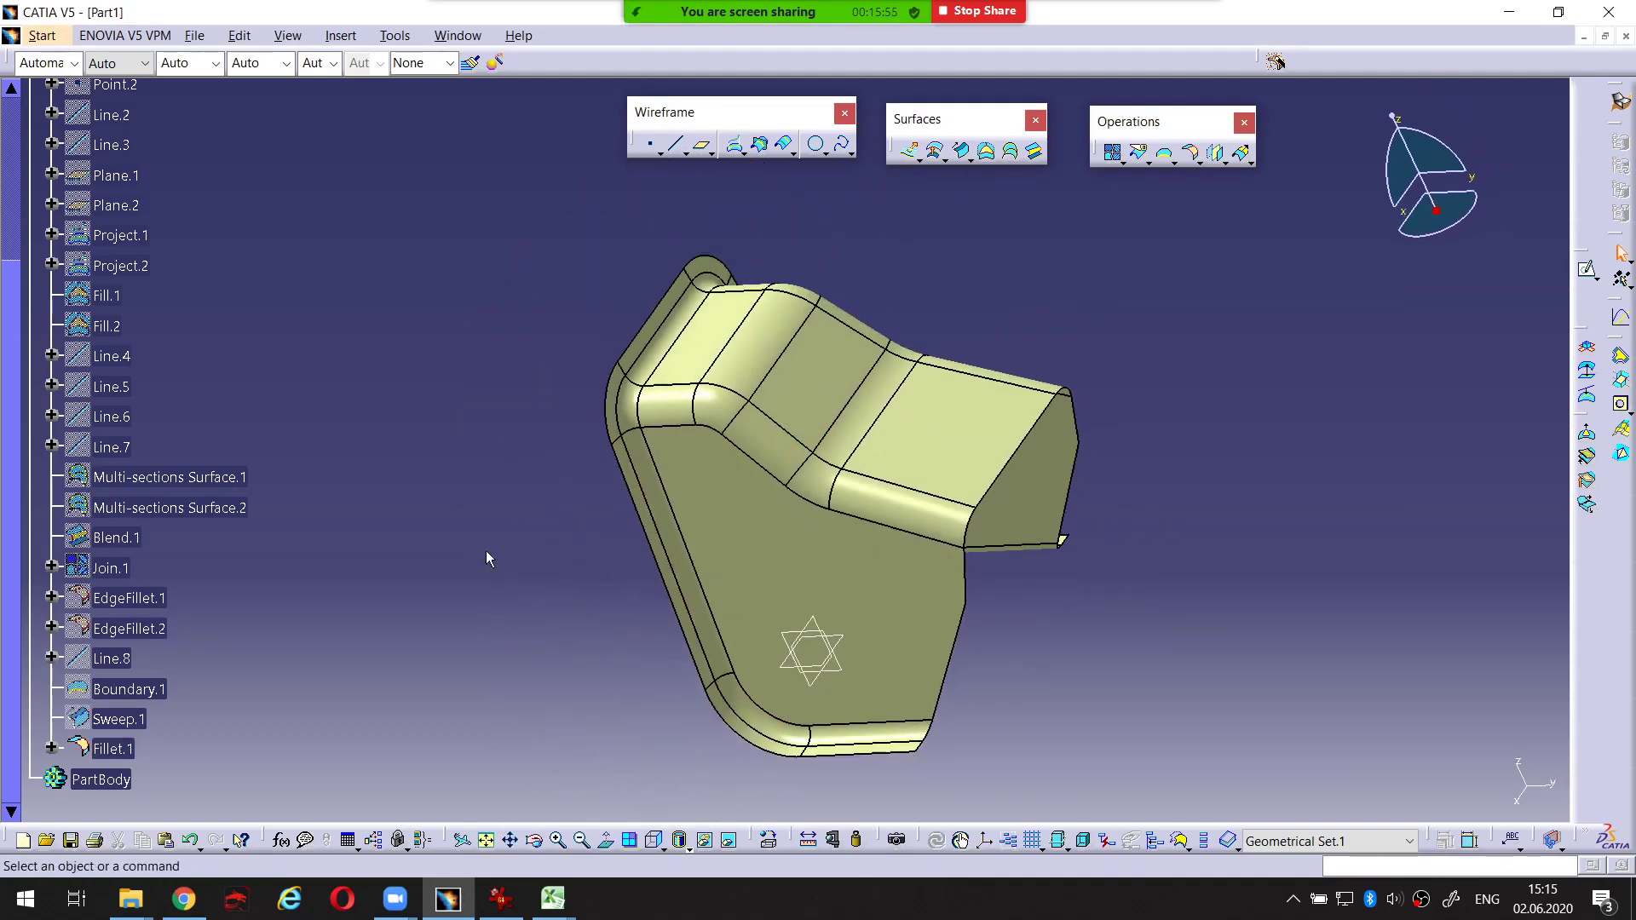
{"action": "left_click", "coordinate": [119, 750]}
{"action": "type", "text": "ZE"}
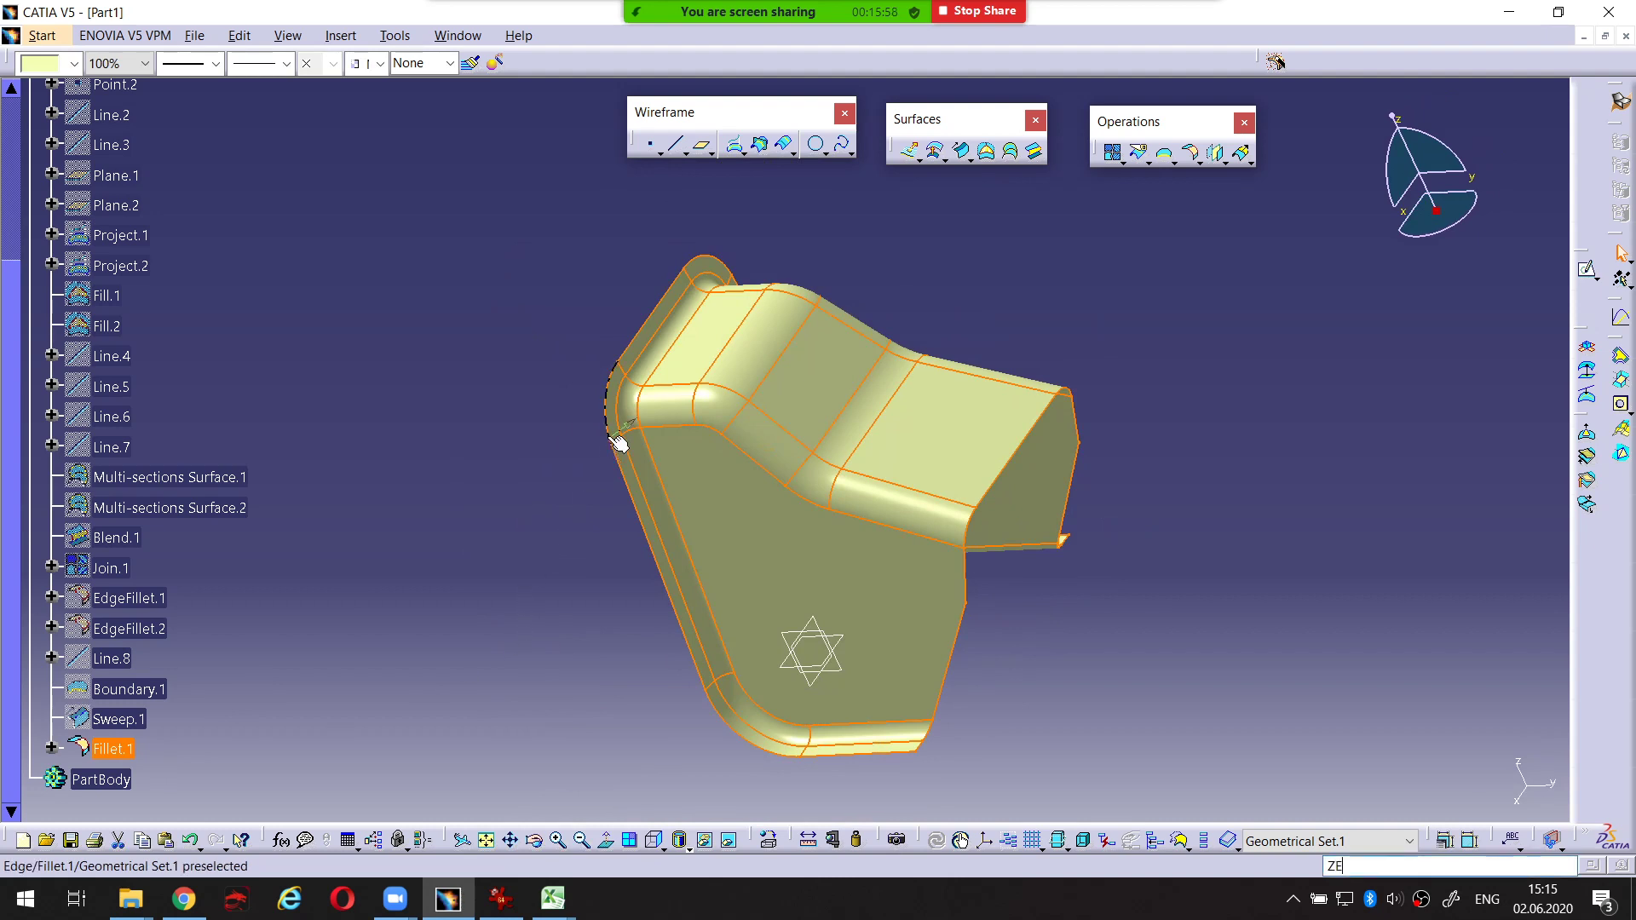
{"action": "mouse_move", "coordinate": [688, 195]}
{"action": "left_mouse_down"}
{"action": "mouse_move", "coordinate": [525, 668]}
{"action": "mouse_move", "coordinate": [986, 803]}
{"action": "mouse_move", "coordinate": [1230, 321]}
{"action": "mouse_move", "coordinate": [740, 196]}
{"action": "mouse_move", "coordinate": [627, 216]}
{"action": "left_mouse_up"}
{"action": "left_click", "coordinate": [548, 601]}
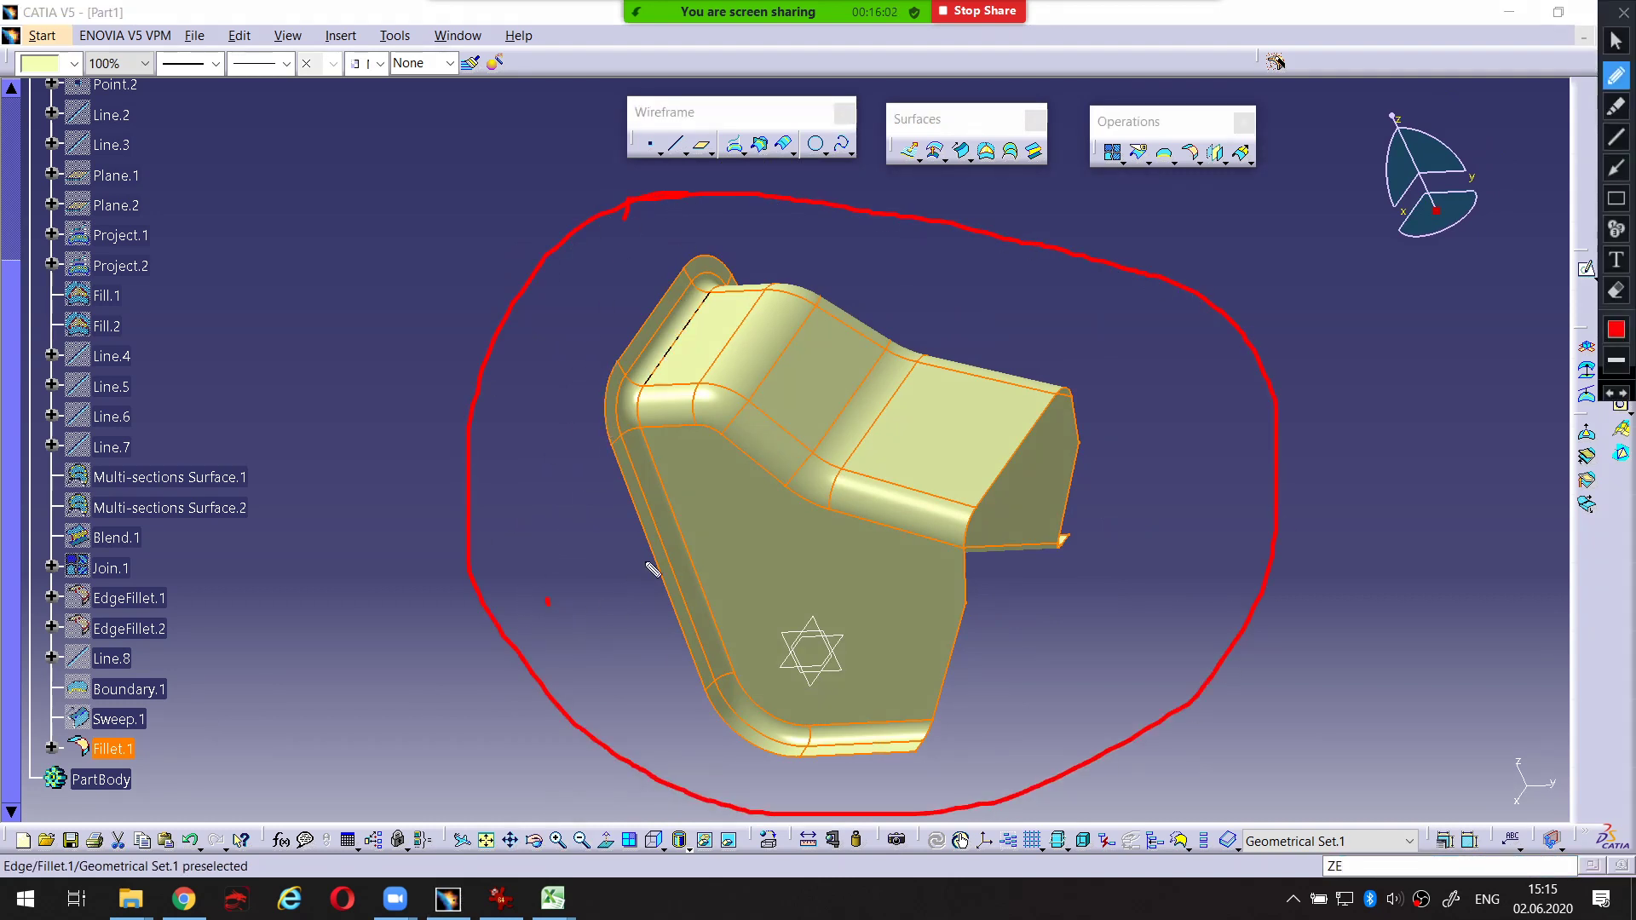
{"action": "mouse_move", "coordinate": [647, 564]}
{"action": "left_mouse_down"}
{"action": "mouse_move", "coordinate": [391, 637]}
{"action": "mouse_move", "coordinate": [156, 755]}
{"action": "mouse_move", "coordinate": [242, 761]}
{"action": "left_mouse_up"}
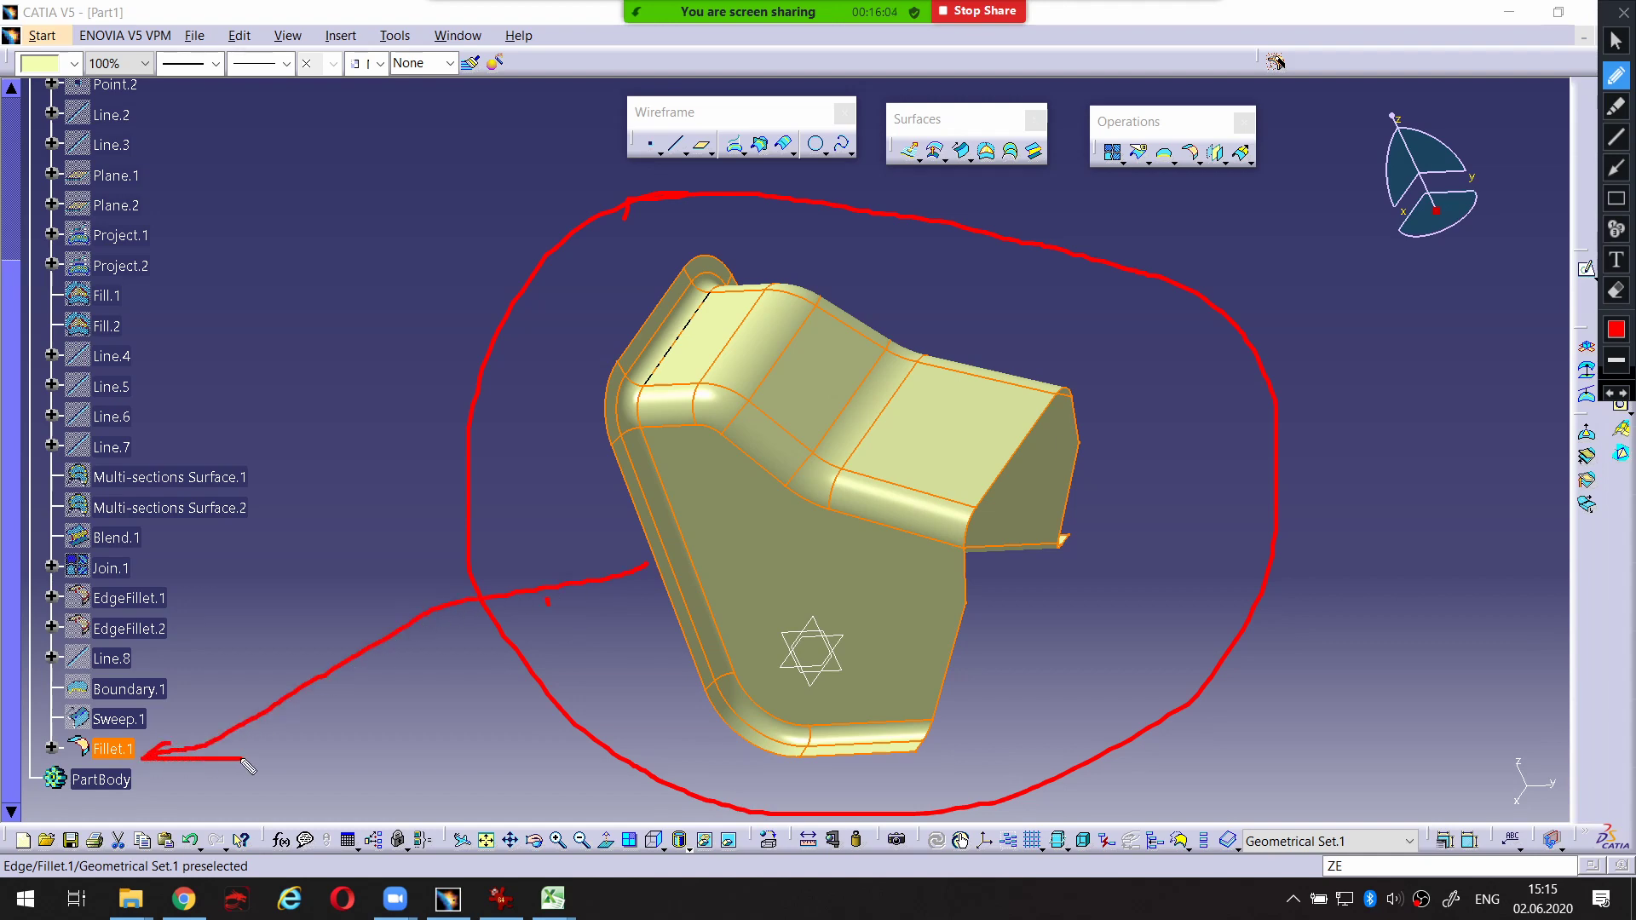
{"action": "key", "text": "Escape"}
{"action": "middle_click_drag", "start_coordinate": [903, 555], "coordinate": [898, 694]}
{"action": "left_click", "coordinate": [1019, 719]}
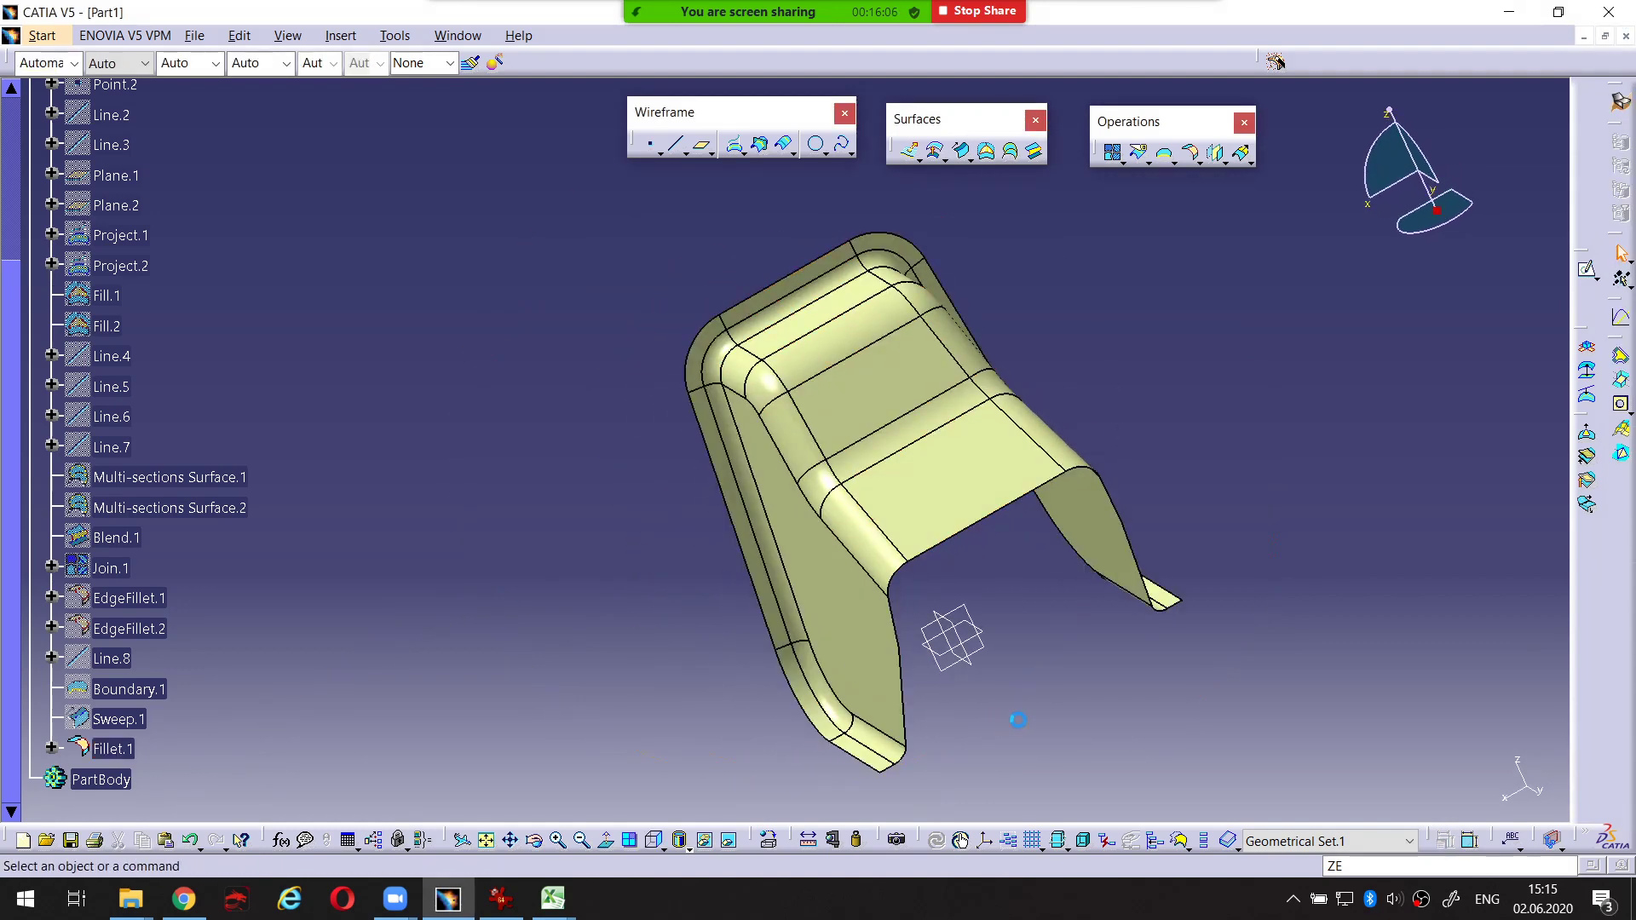
Switch to the reference drawing in IrfanView, examine the front, right and isometric views, and return to the CATIA model
{"action": "middle_click_drag", "start_coordinate": [1003, 601], "coordinate": [925, 612]}
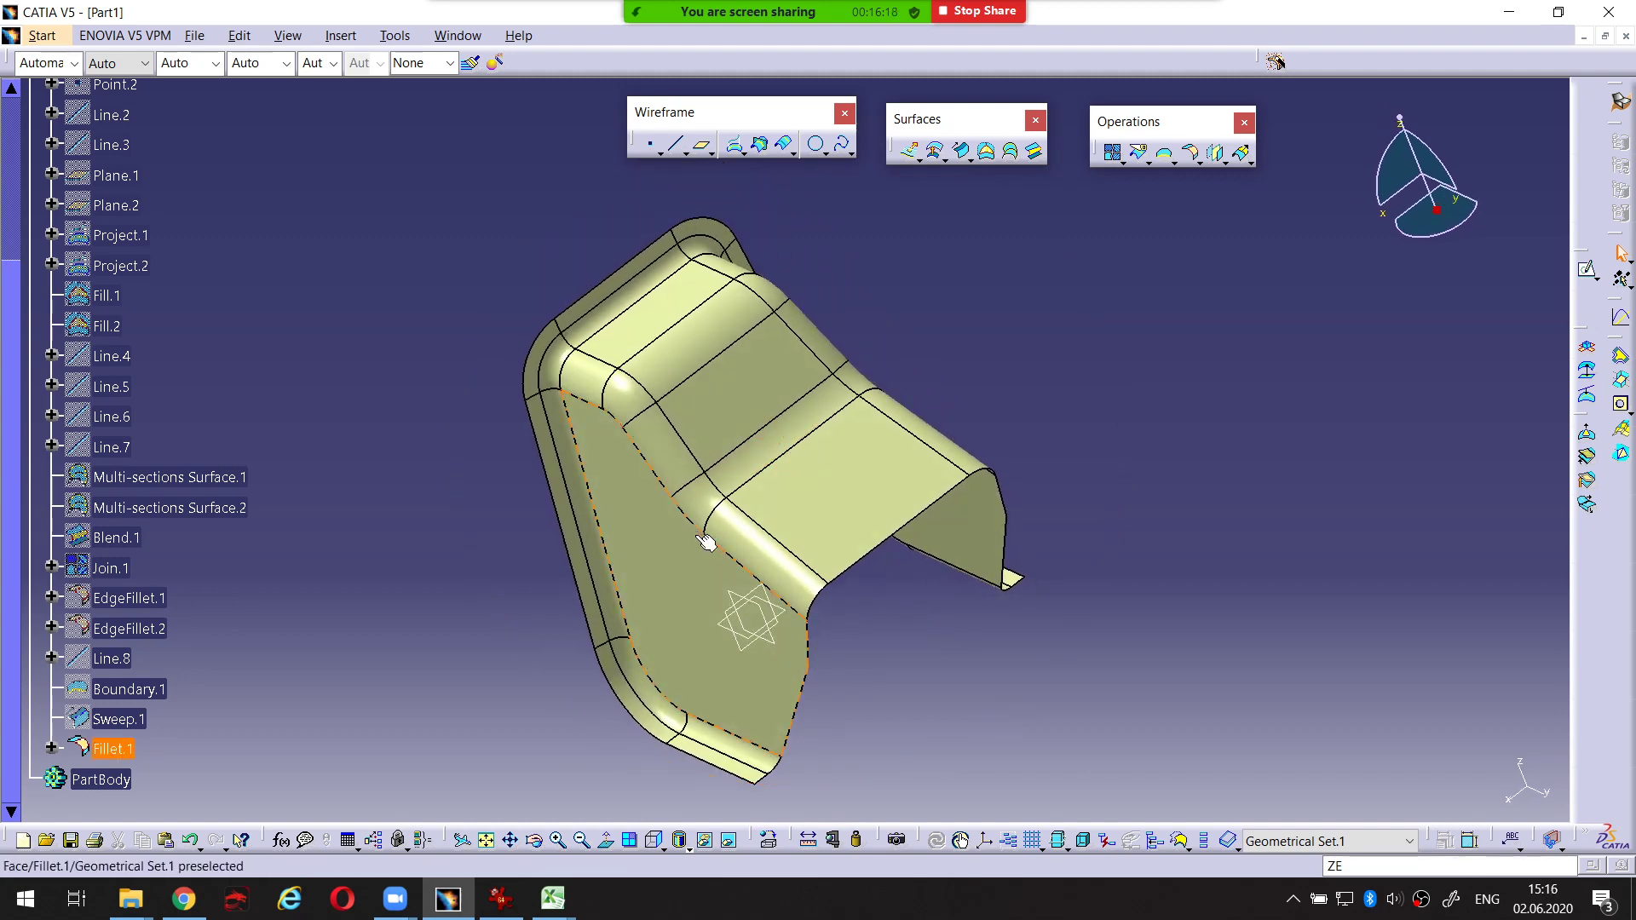
{"action": "key", "text": "ctrl+alt+d"}
{"action": "key", "text": "Escape"}
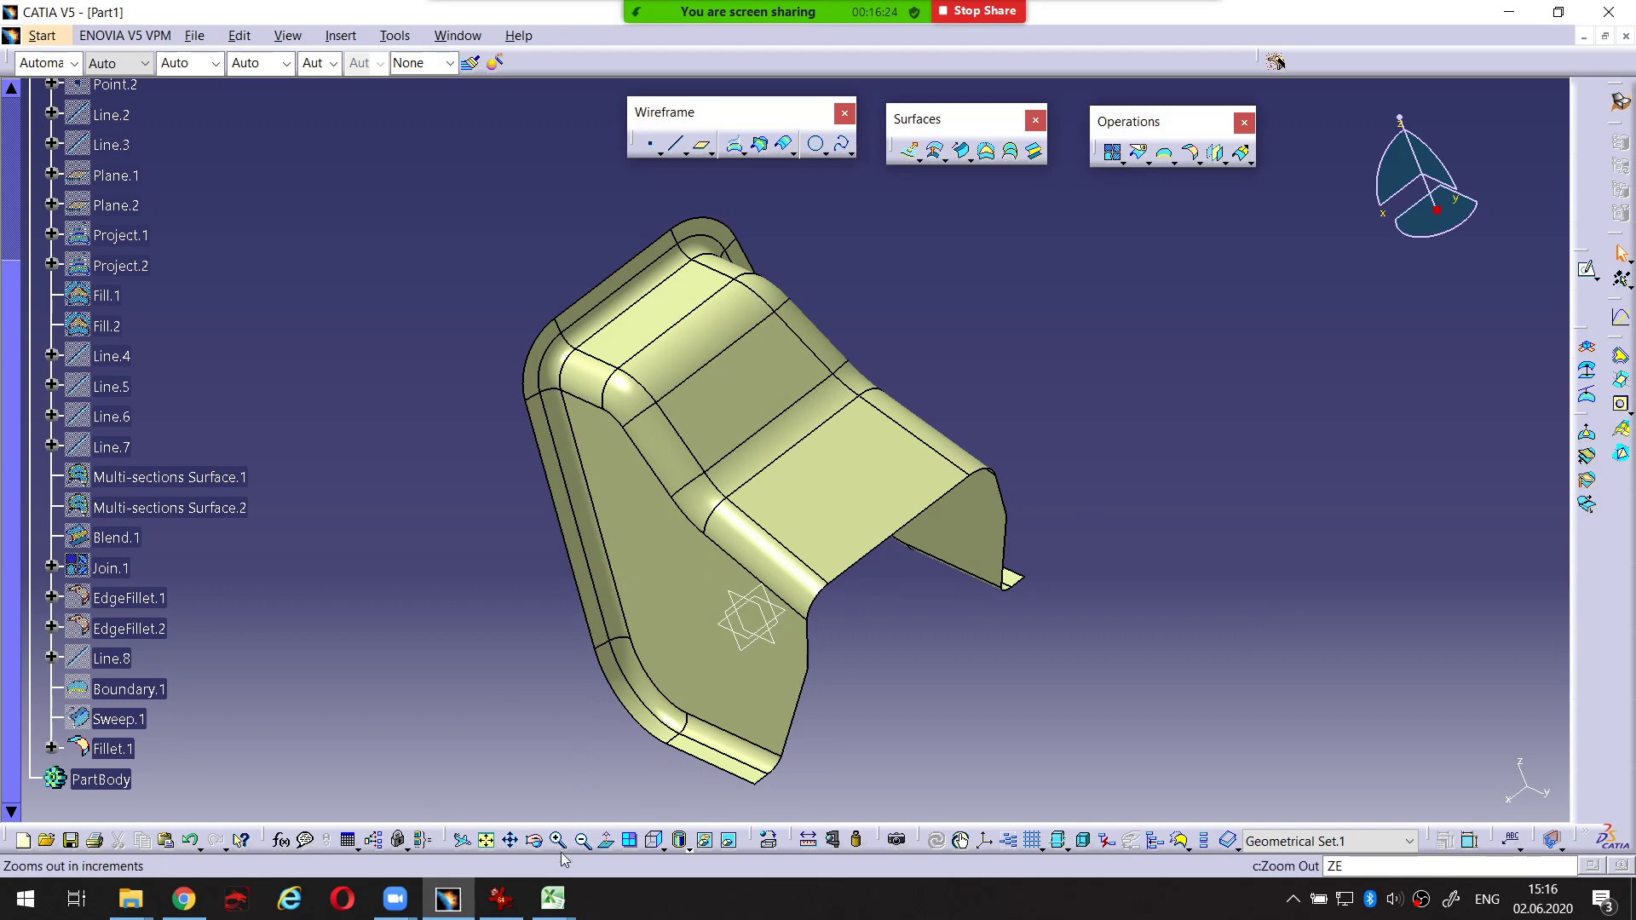
{"action": "left_click", "coordinate": [501, 898]}
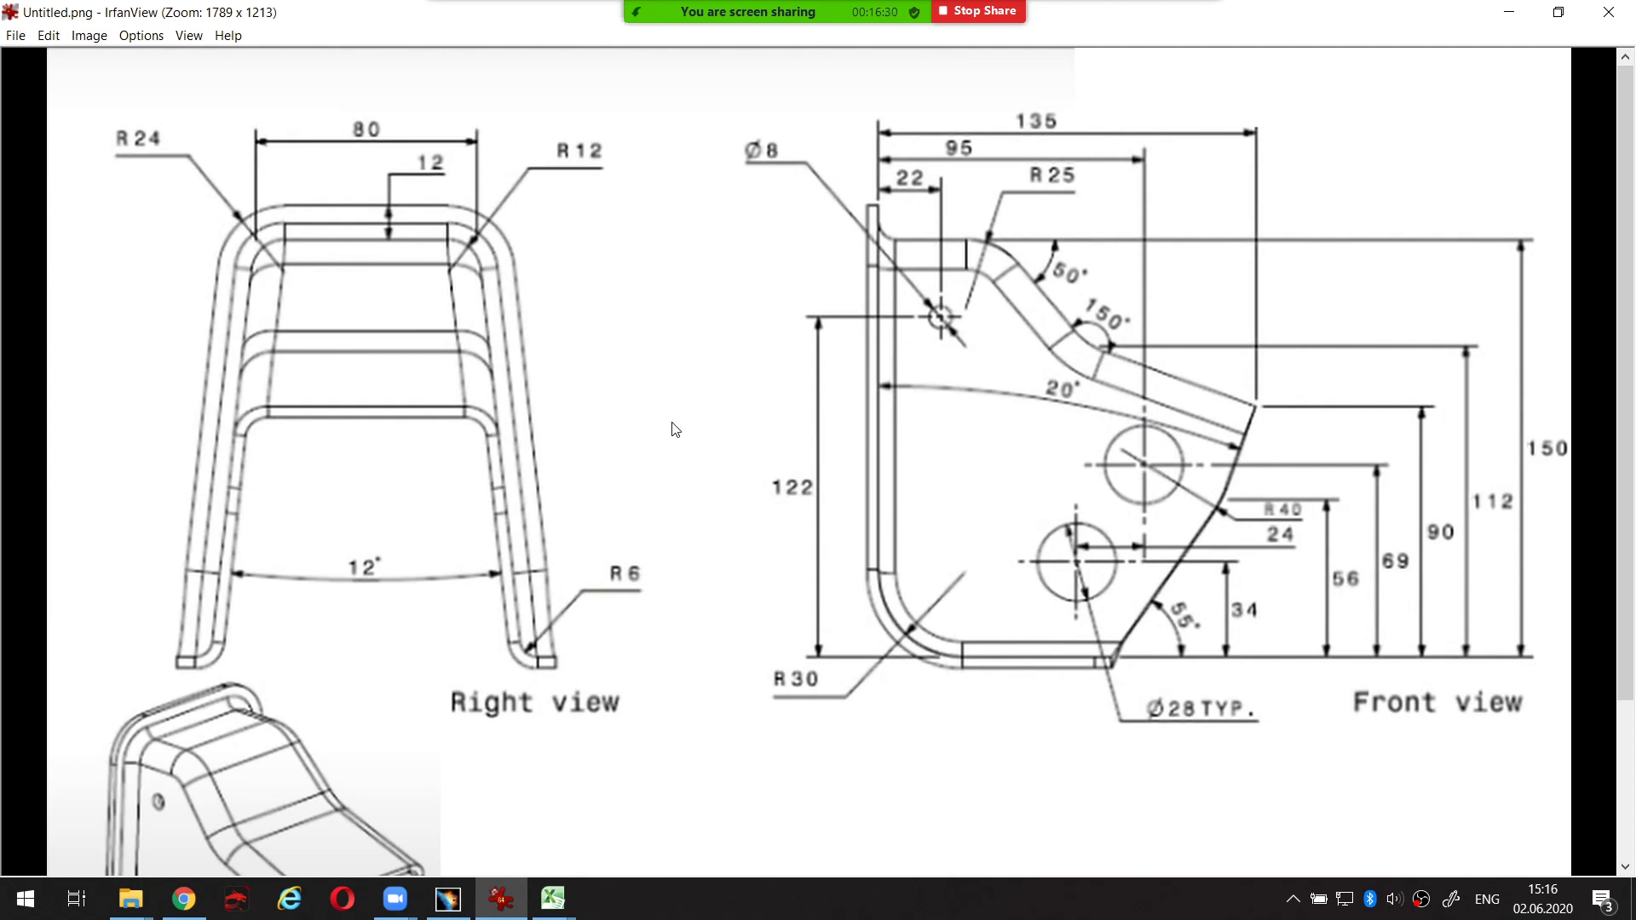
{"action": "scroll", "coordinate": [664, 428], "scroll_direction": "down", "scroll_amount": 5}
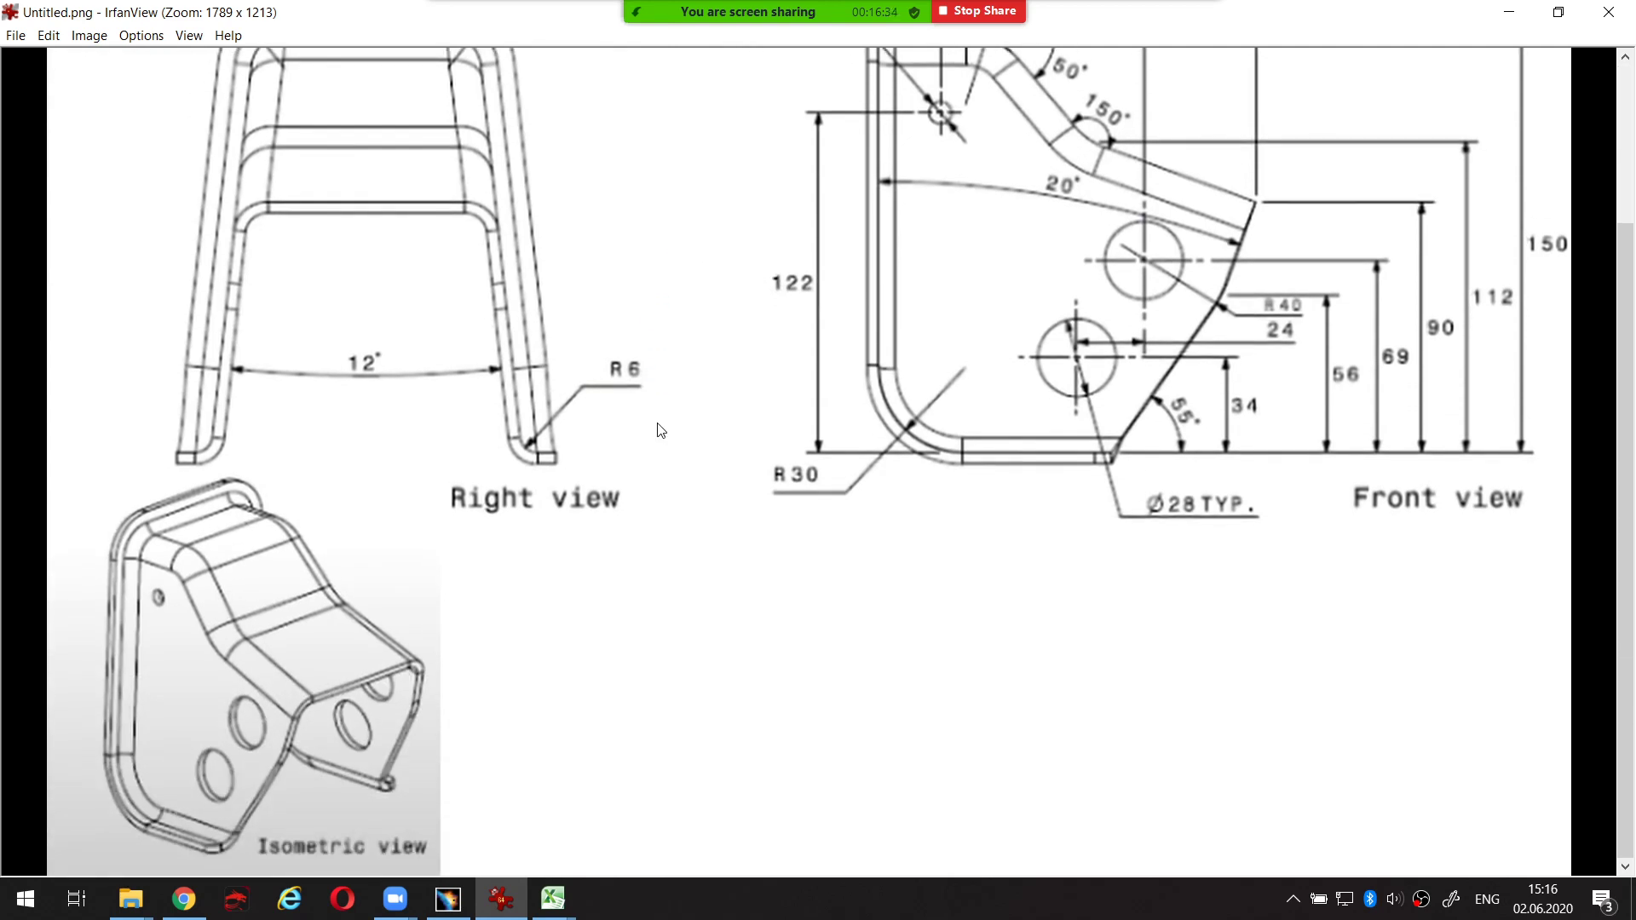
{"action": "left_click", "coordinate": [501, 898]}
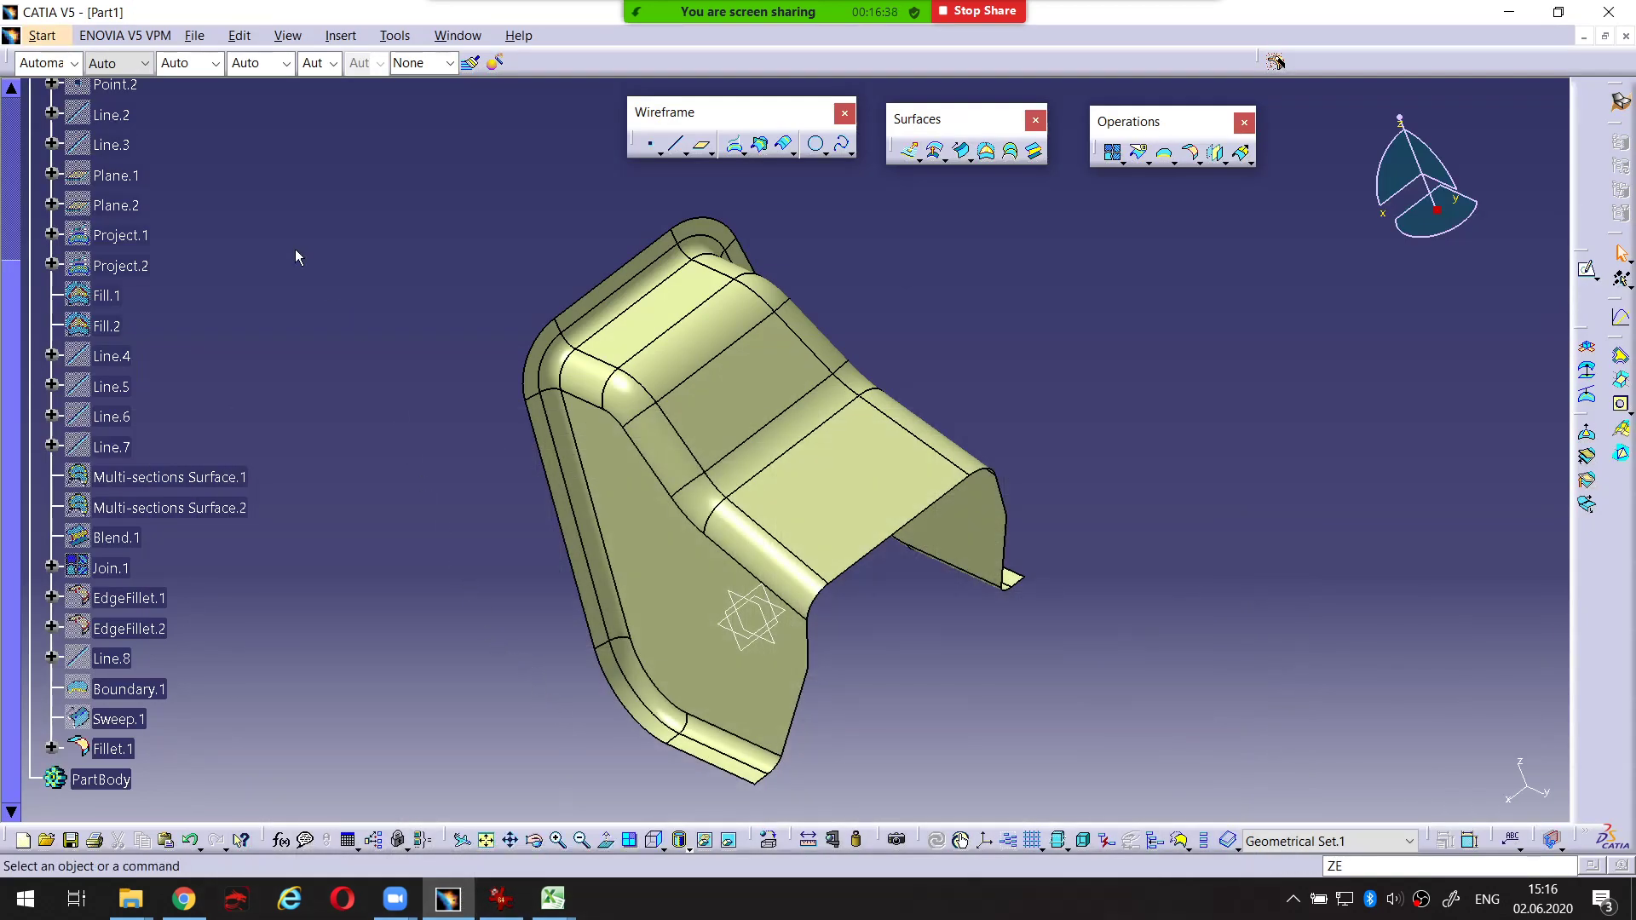
Change to the Part Design workbench and collapse Geometrical Set.1 in the specification tree
{"action": "left_click", "coordinate": [39, 36]}
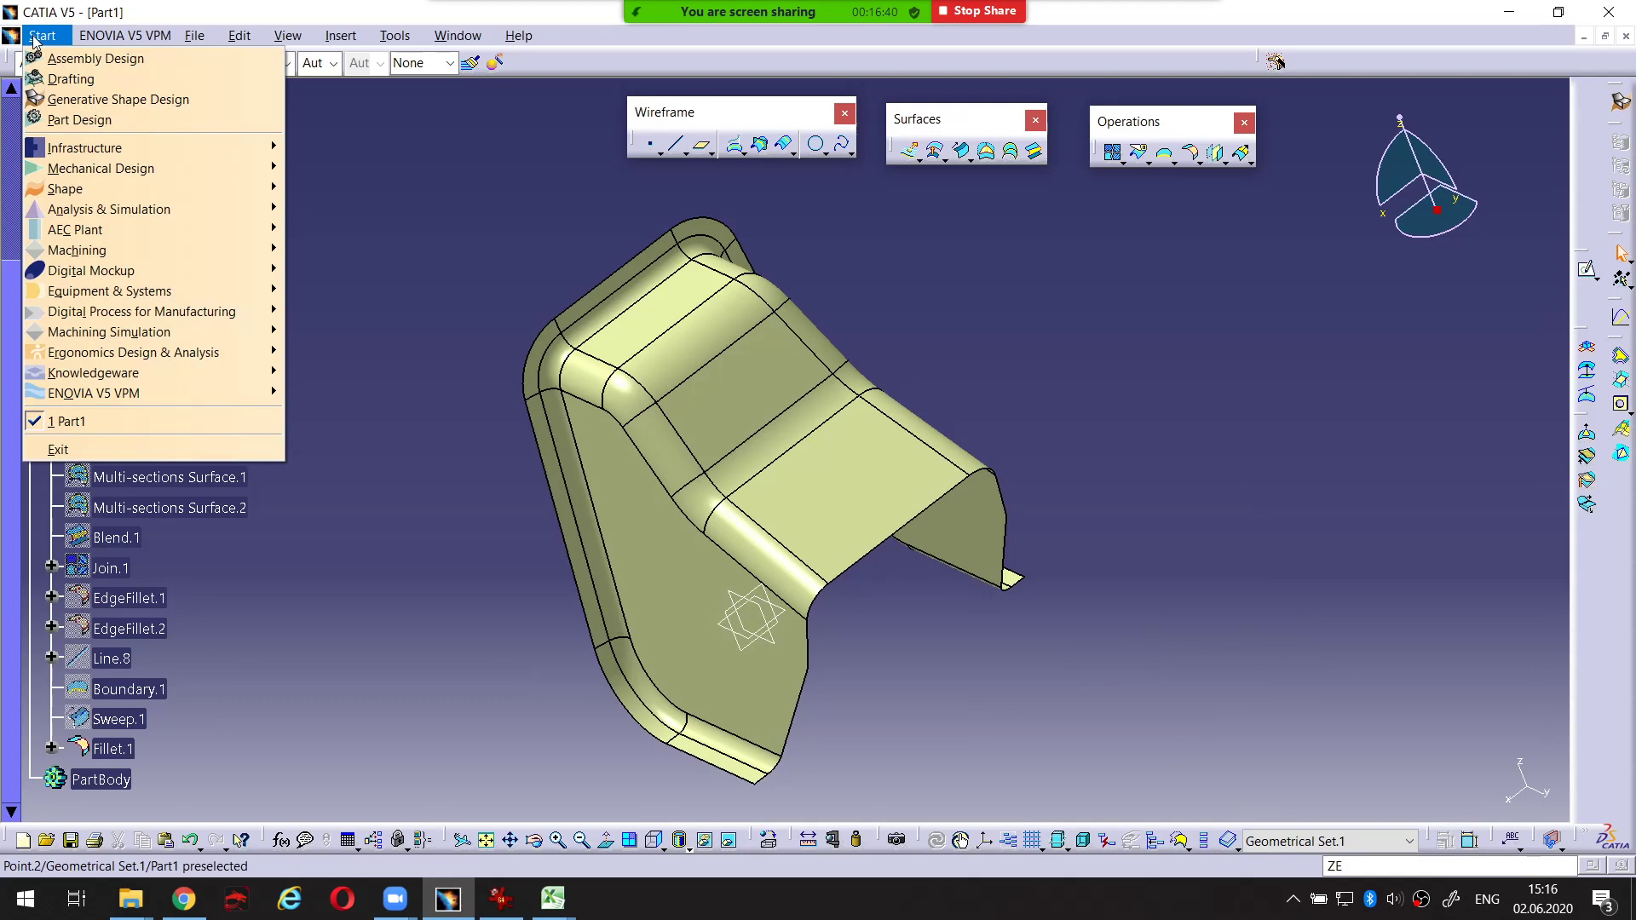
{"action": "left_click", "coordinate": [35, 37]}
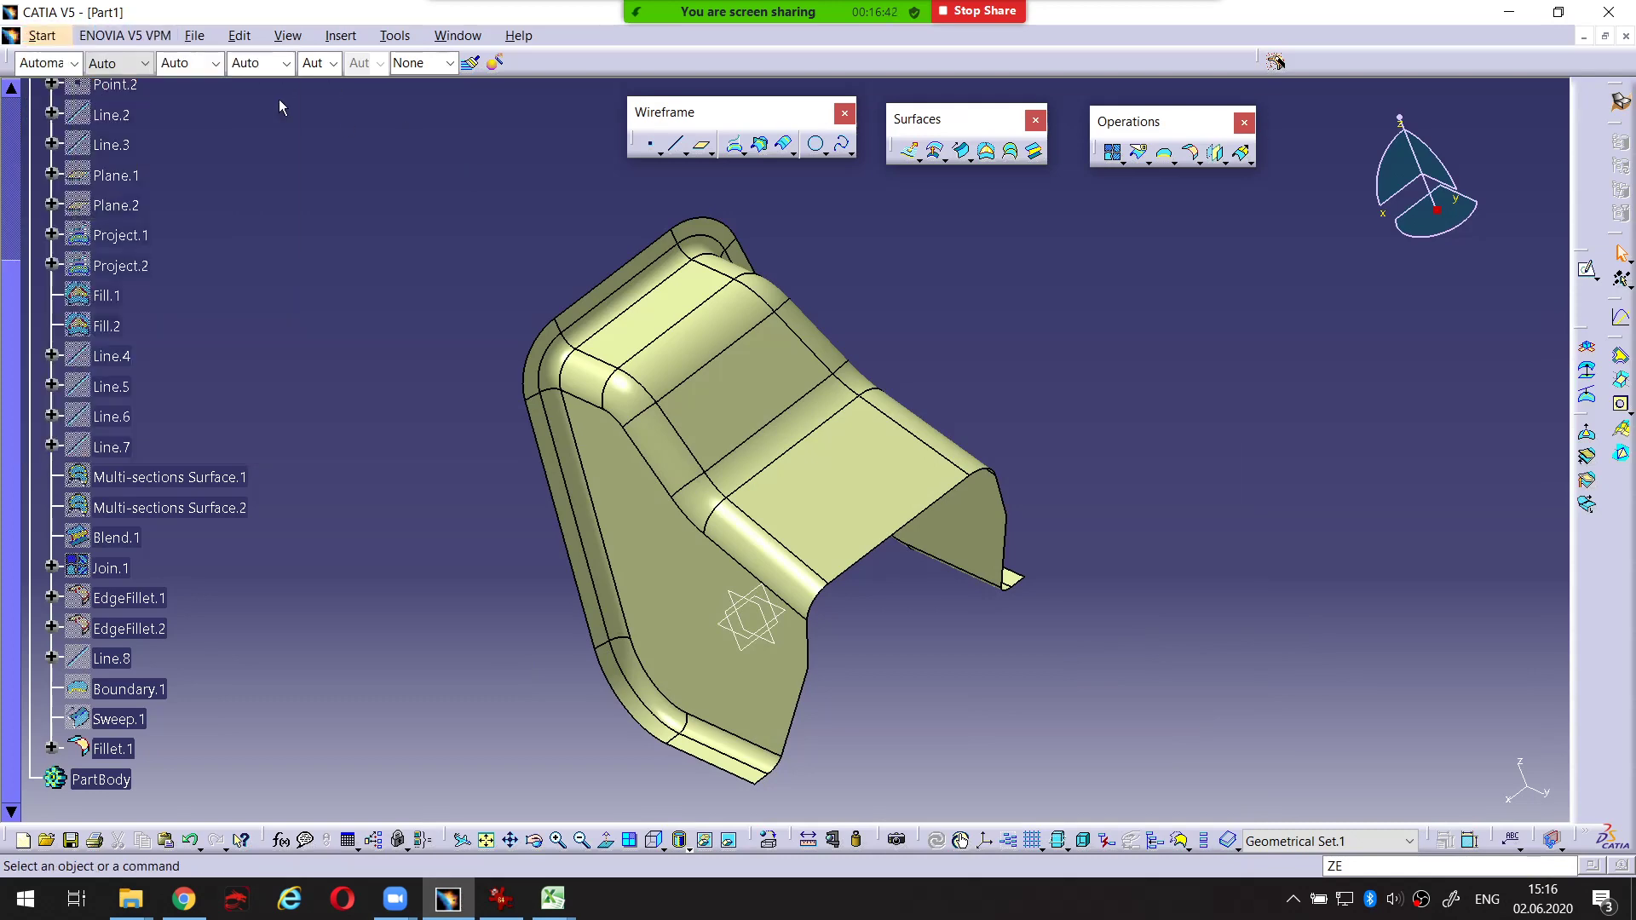
{"action": "left_click", "coordinate": [43, 36]}
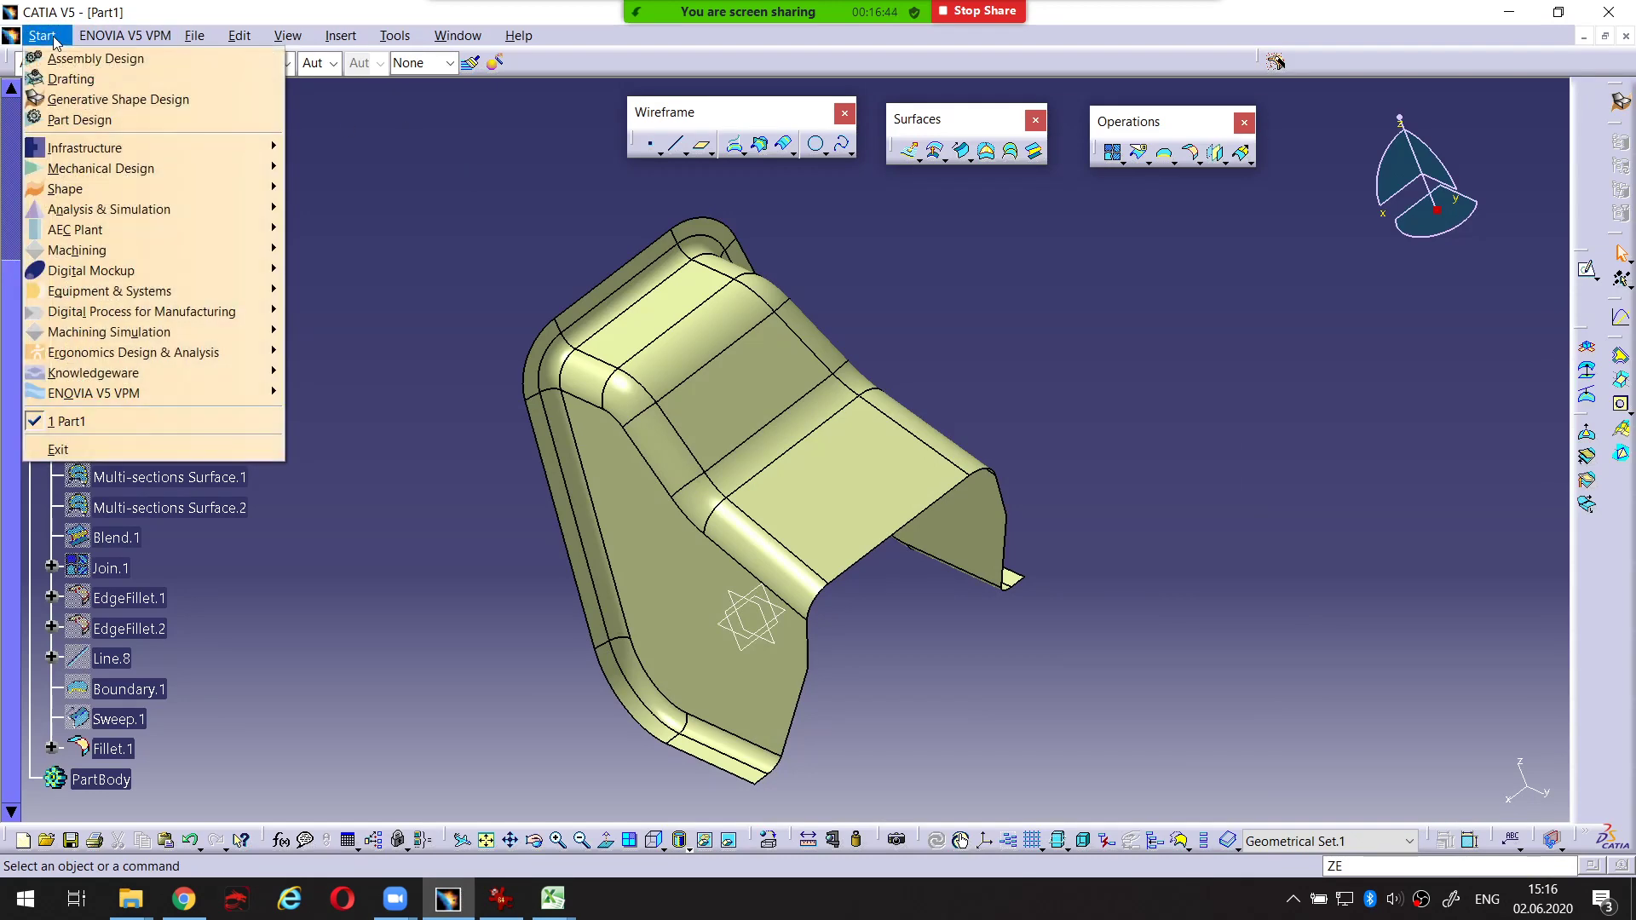
{"action": "left_click", "coordinate": [79, 120]}
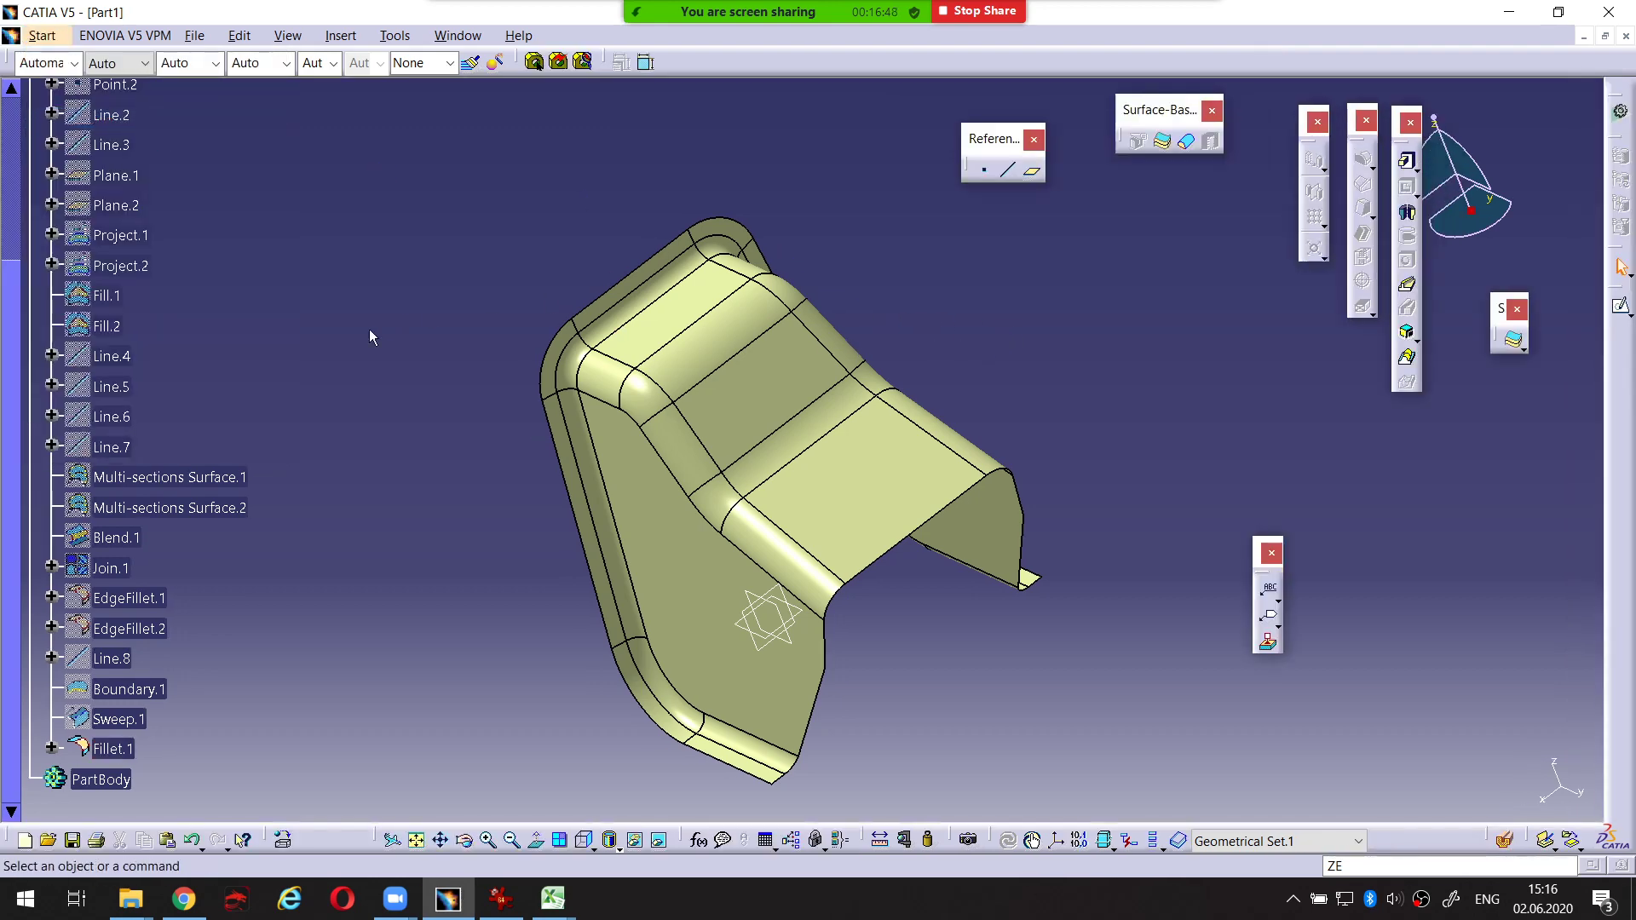
{"action": "scroll", "coordinate": [346, 350], "scroll_direction": "up", "scroll_amount": 5}
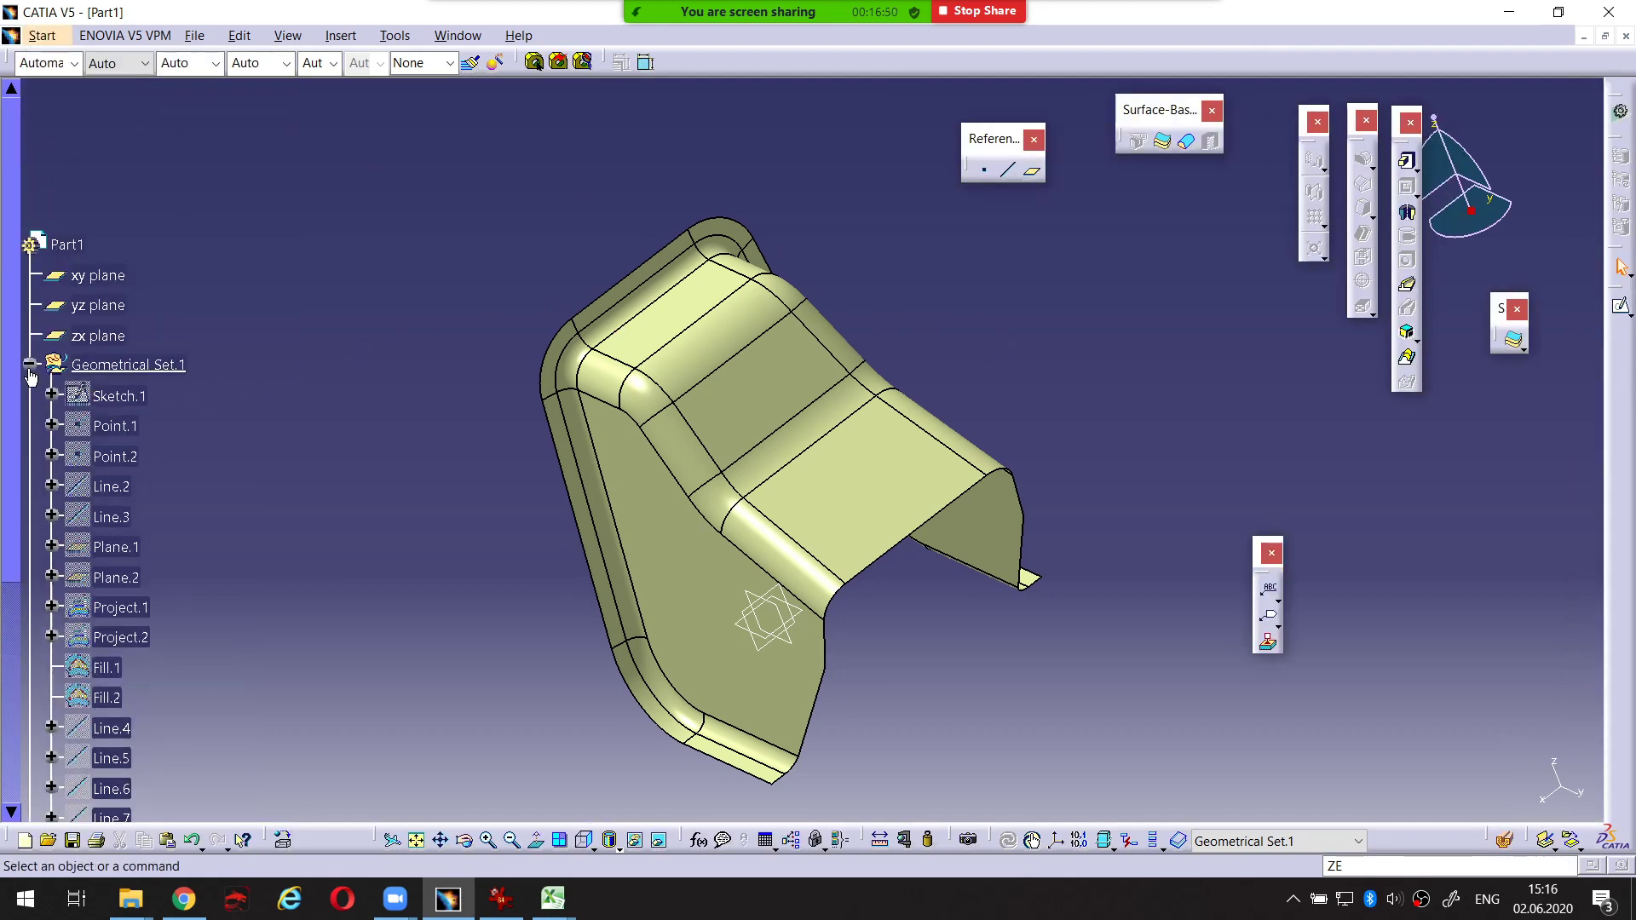
{"action": "left_click", "coordinate": [30, 367]}
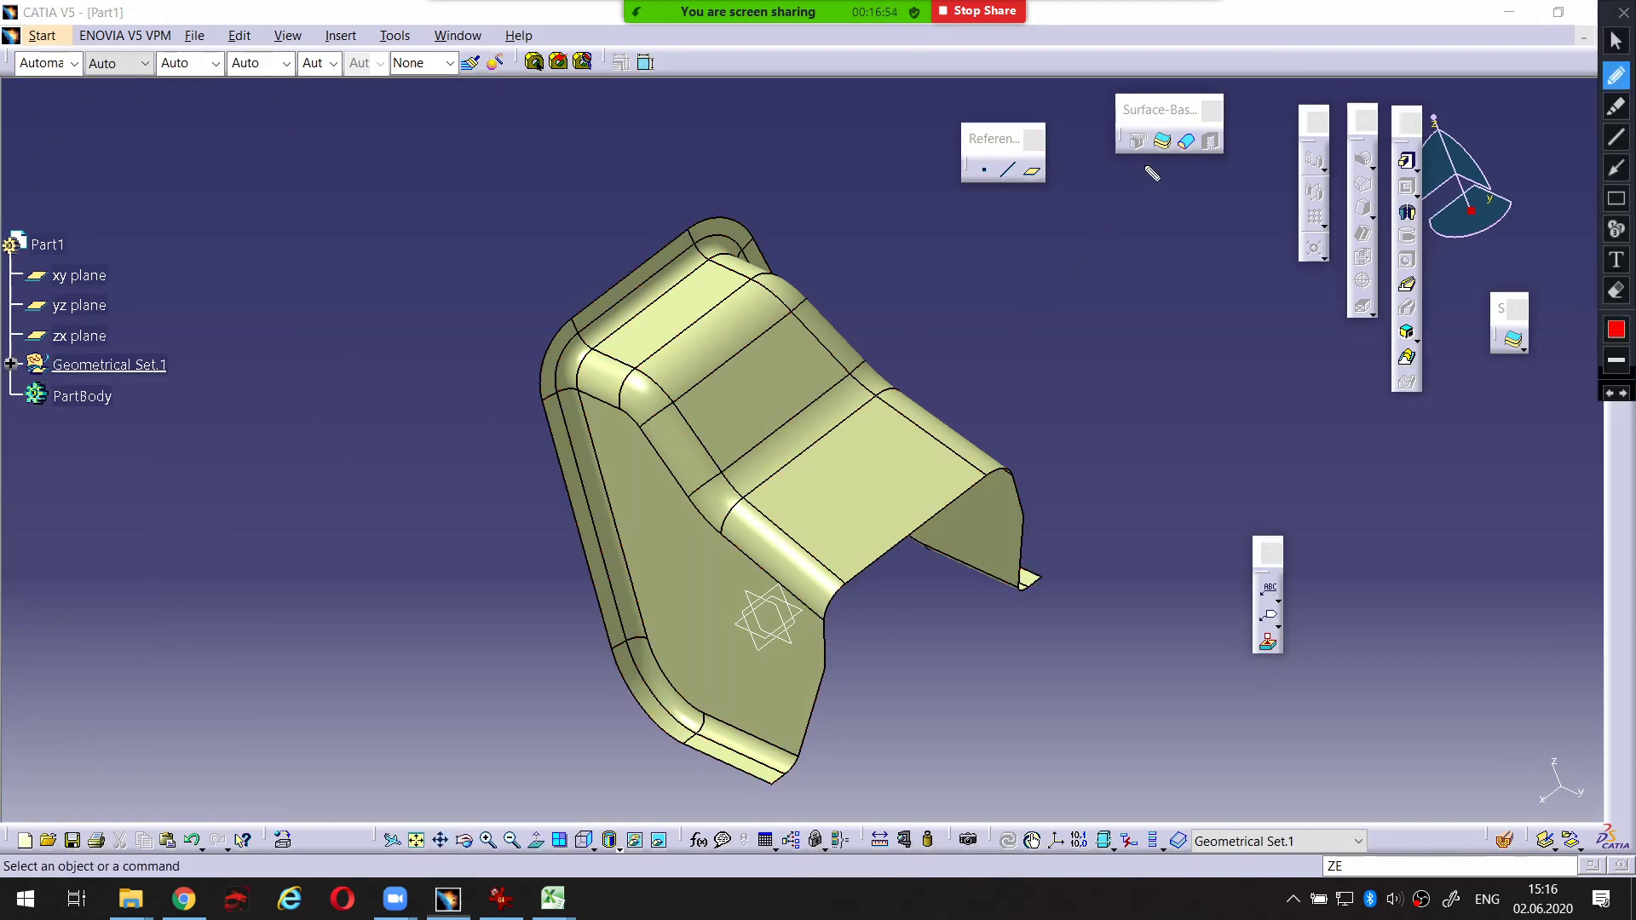
{"action": "mouse_move", "coordinate": [1155, 126]}
{"action": "left_mouse_down"}
{"action": "mouse_move", "coordinate": [1167, 155]}
{"action": "mouse_move", "coordinate": [1169, 130]}
{"action": "left_mouse_up"}
{"action": "key", "text": "Escape"}
{"action": "left_click_drag", "start_coordinate": [1125, 114], "coordinate": [1178, 123]}
{"action": "key", "text": "Escape"}
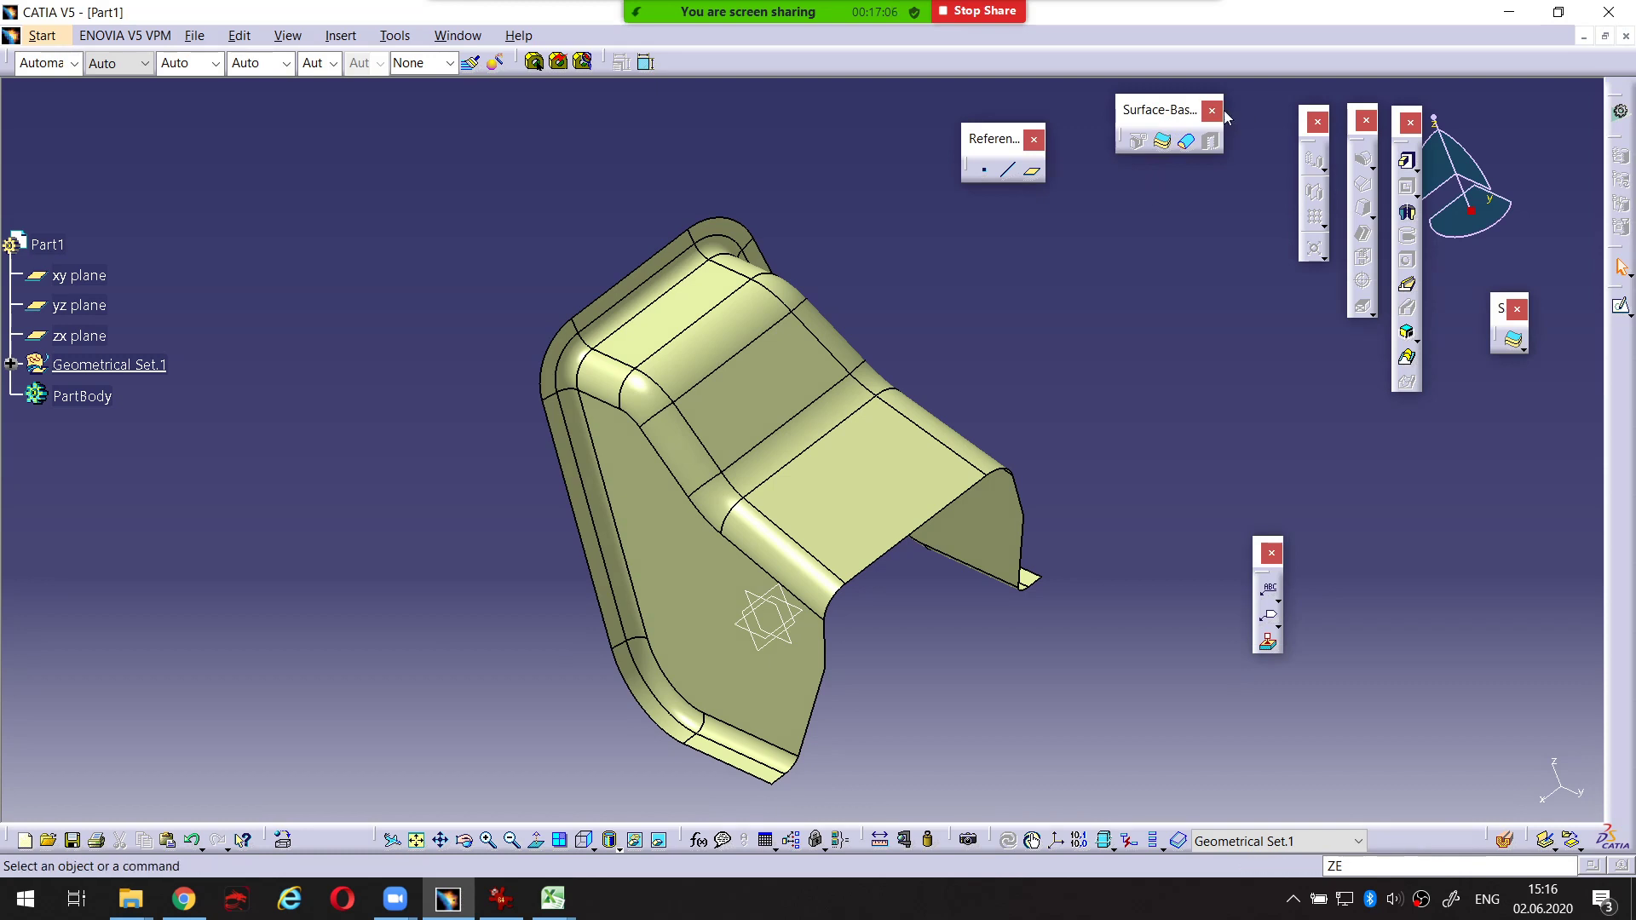
{"action": "left_click", "coordinate": [1164, 143]}
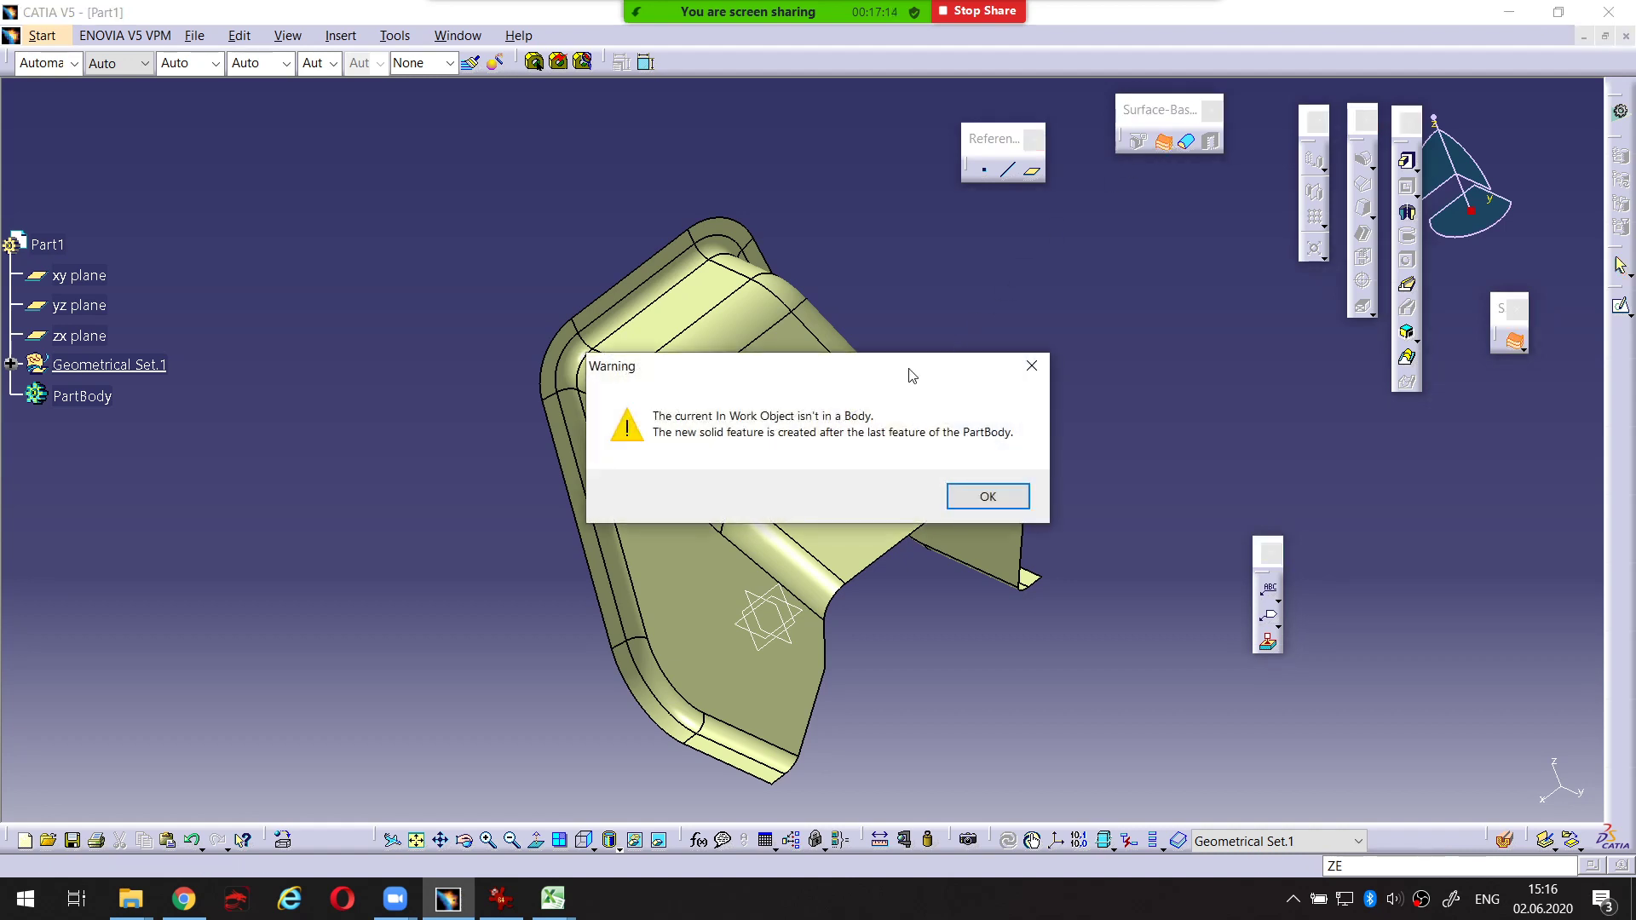
{"action": "left_click_drag", "start_coordinate": [722, 284], "coordinate": [591, 162]}
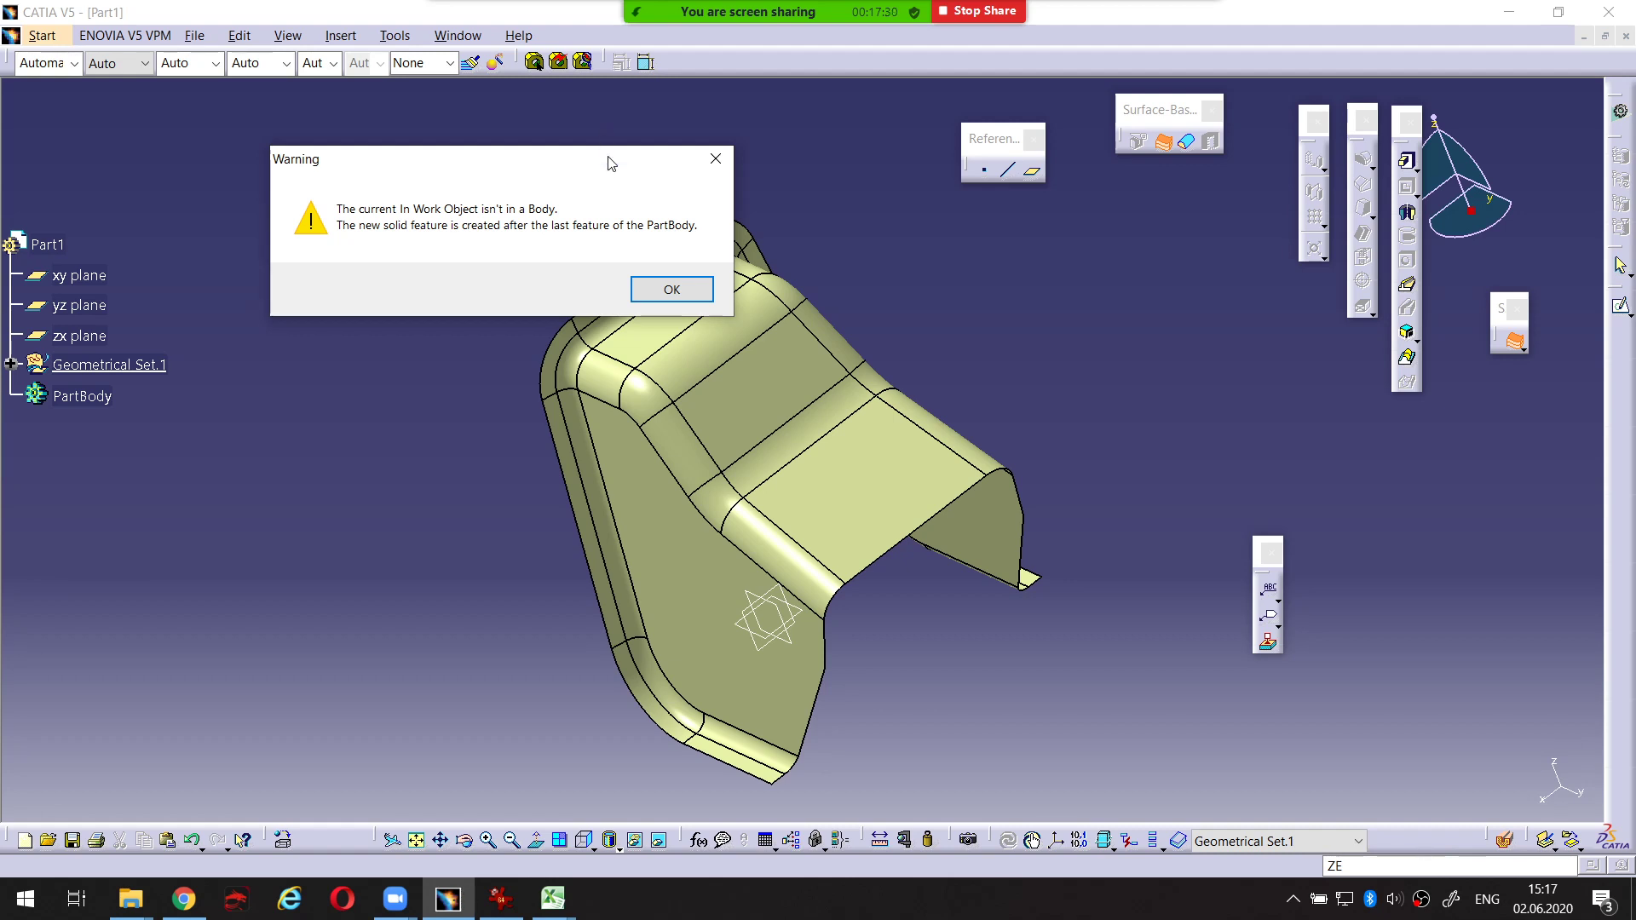
{"action": "left_click_drag", "start_coordinate": [594, 176], "coordinate": [456, 111]}
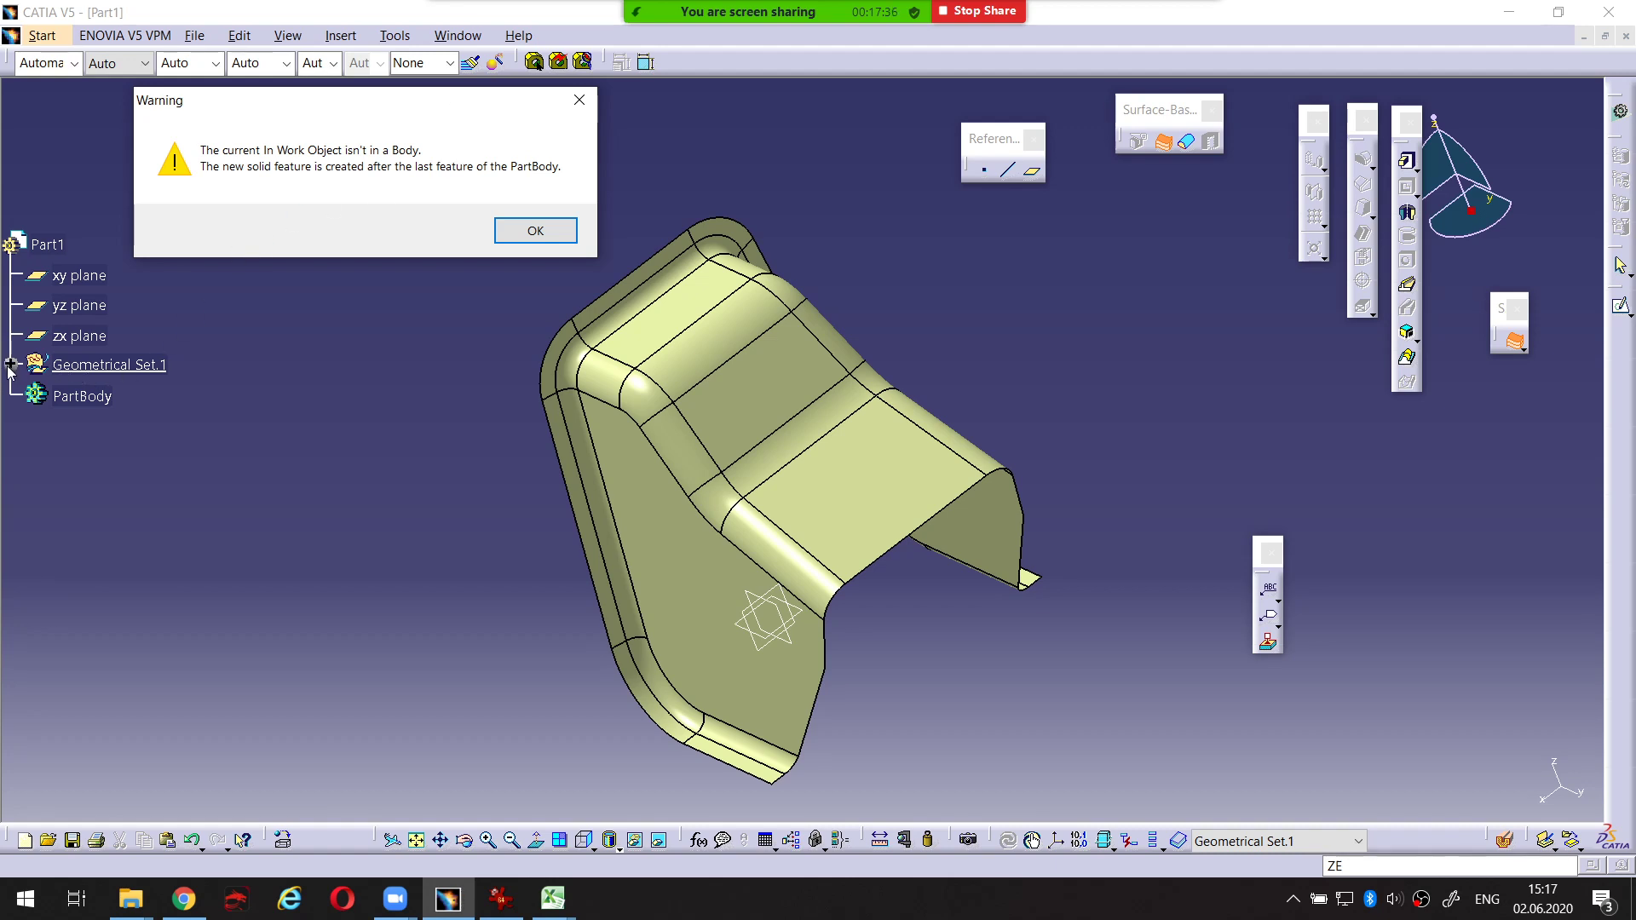
{"action": "key", "text": "ctrl+shift+p"}
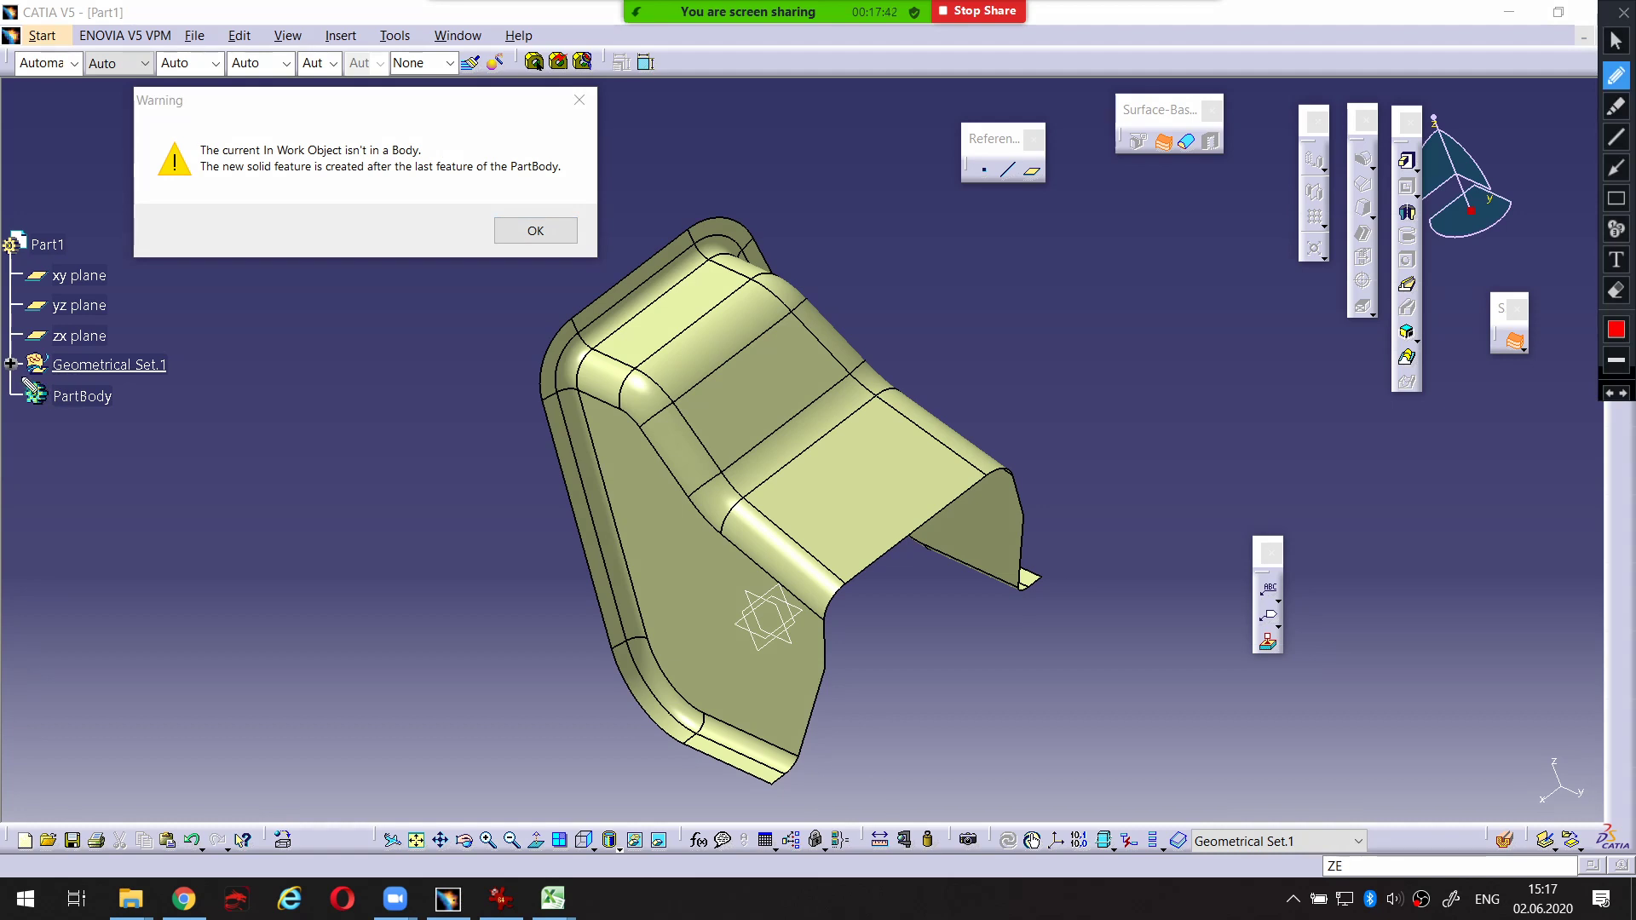
{"action": "left_click_drag", "start_coordinate": [8, 376], "coordinate": [186, 373]}
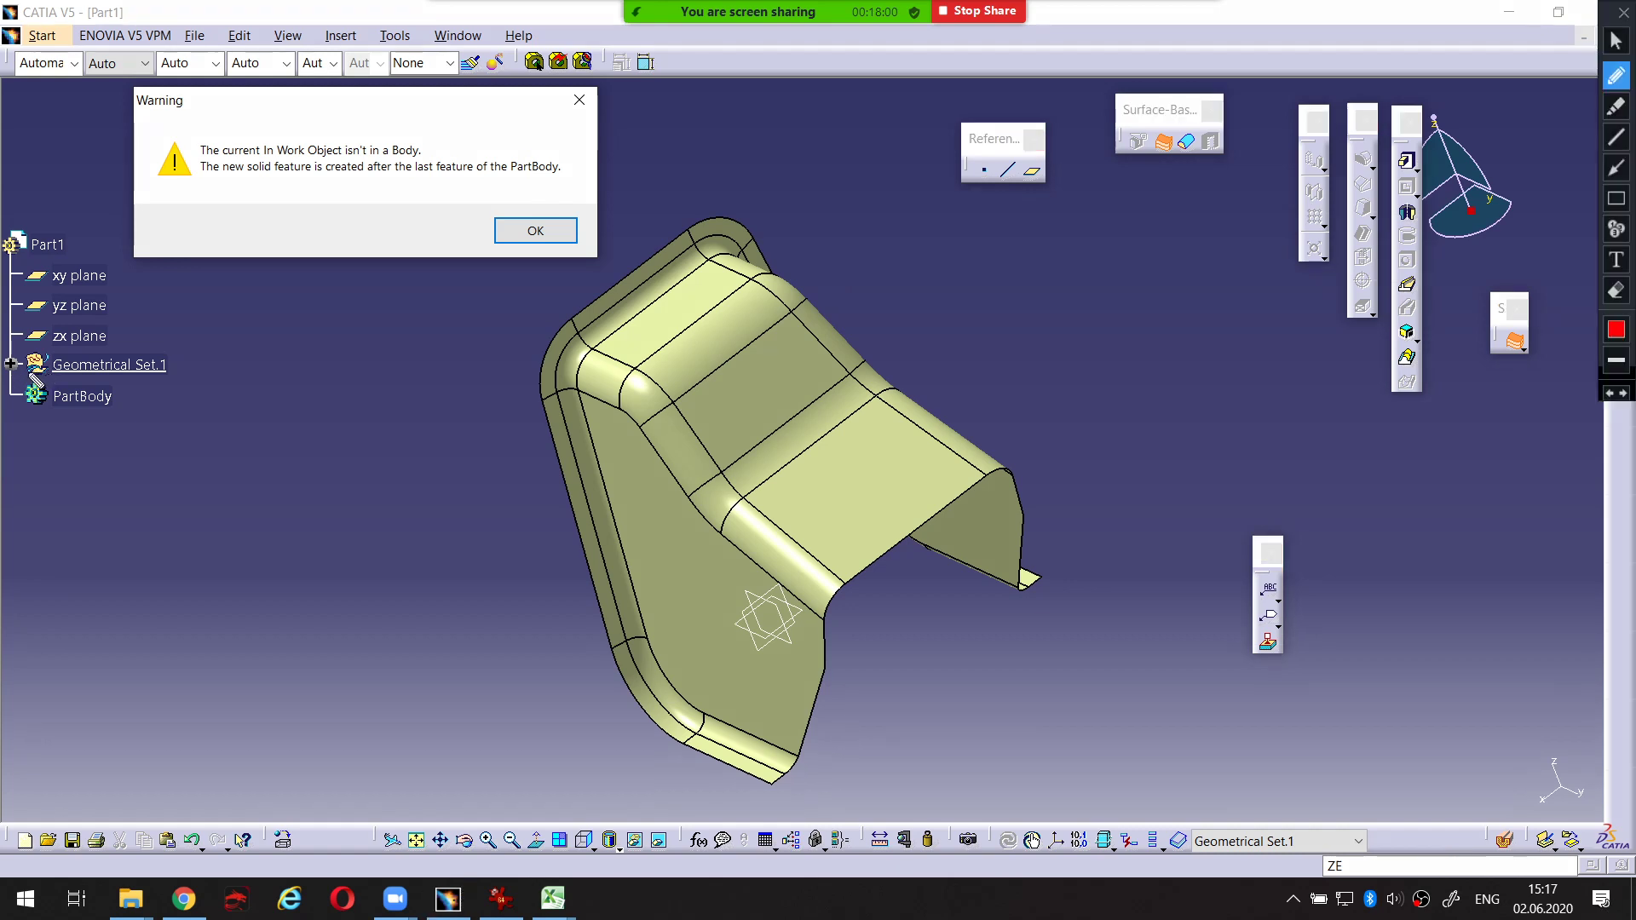
{"action": "mouse_move", "coordinate": [18, 385]}
{"action": "left_mouse_down"}
{"action": "mouse_move", "coordinate": [178, 397]}
{"action": "mouse_move", "coordinate": [188, 361]}
{"action": "mouse_move", "coordinate": [19, 351]}
{"action": "mouse_move", "coordinate": [19, 390]}
{"action": "left_mouse_up"}
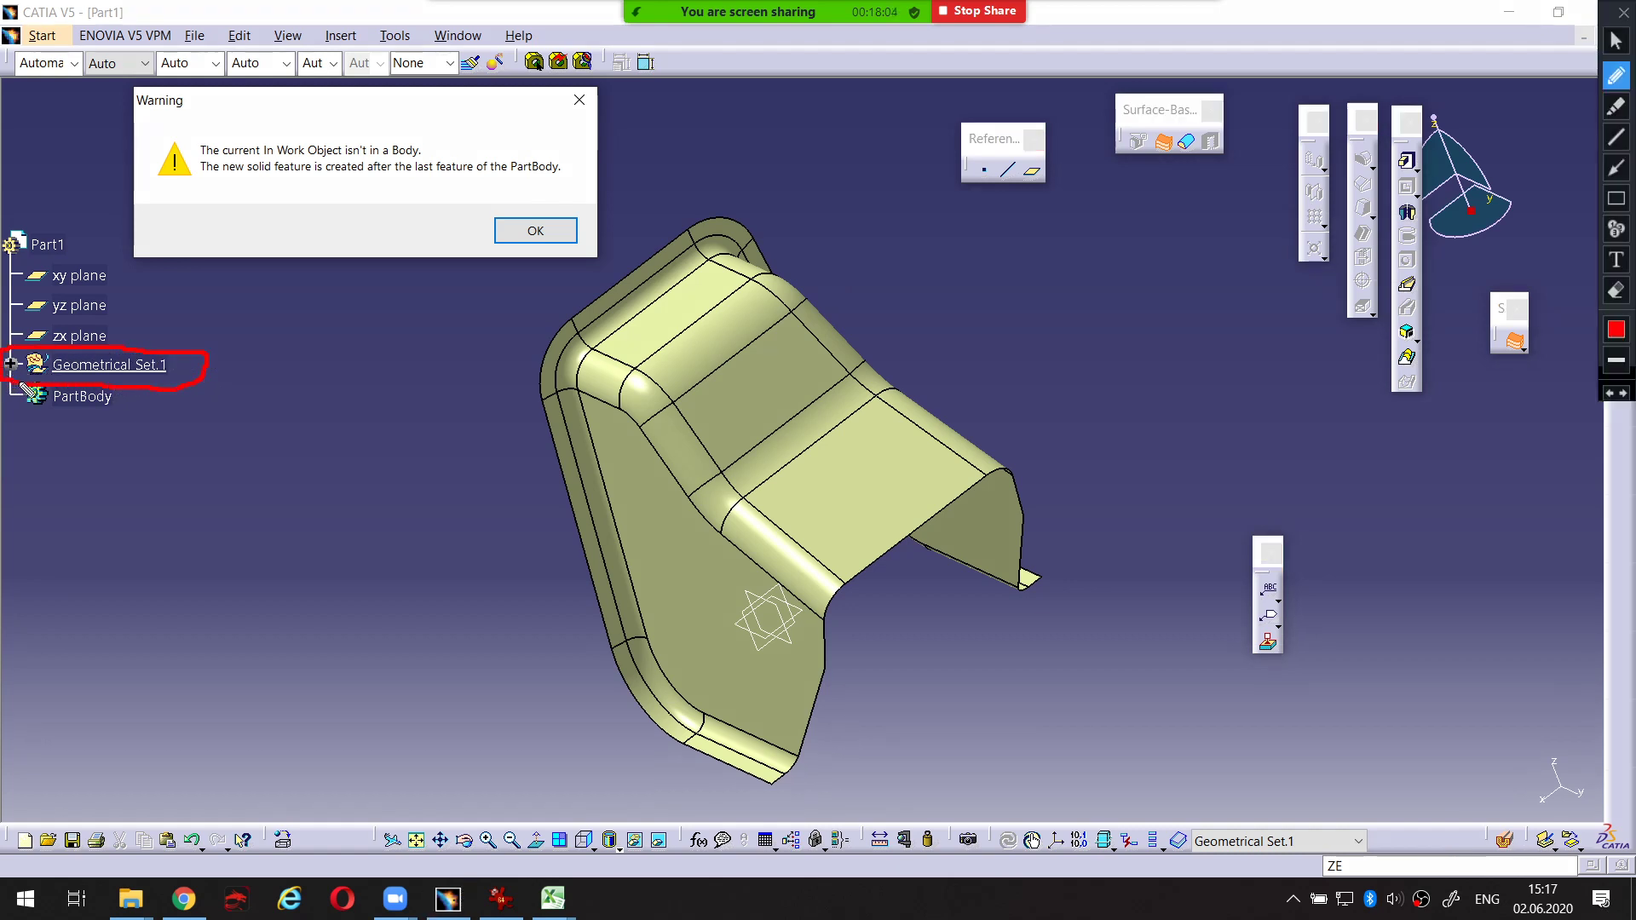
{"action": "key", "text": "Escape"}
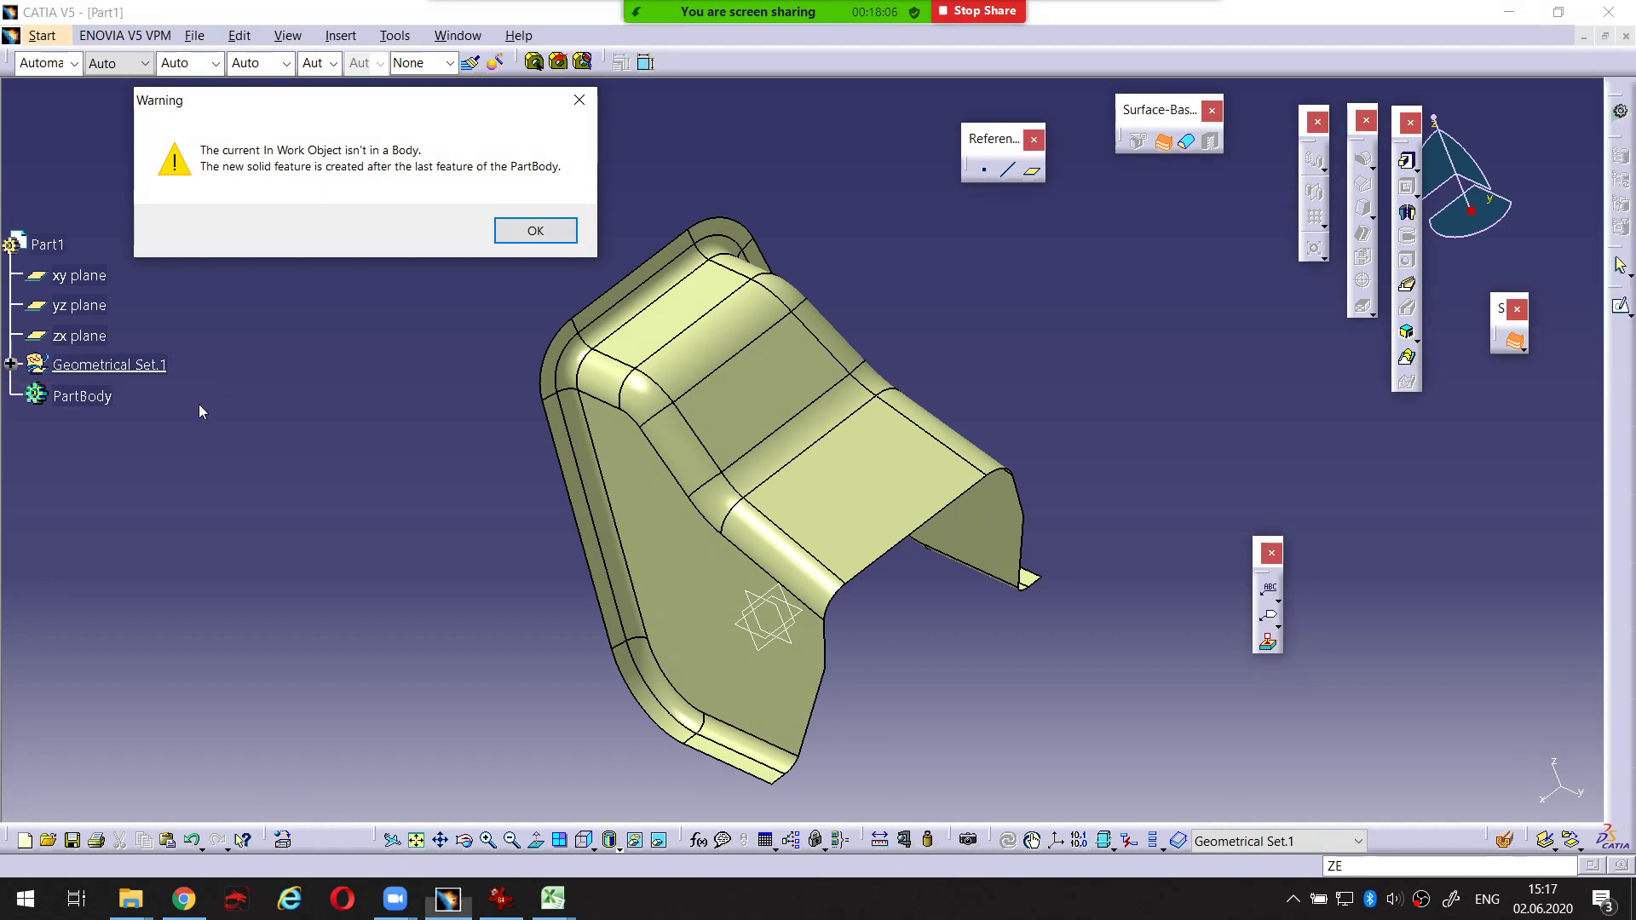
{"action": "key", "text": "ctrl+alt+g"}
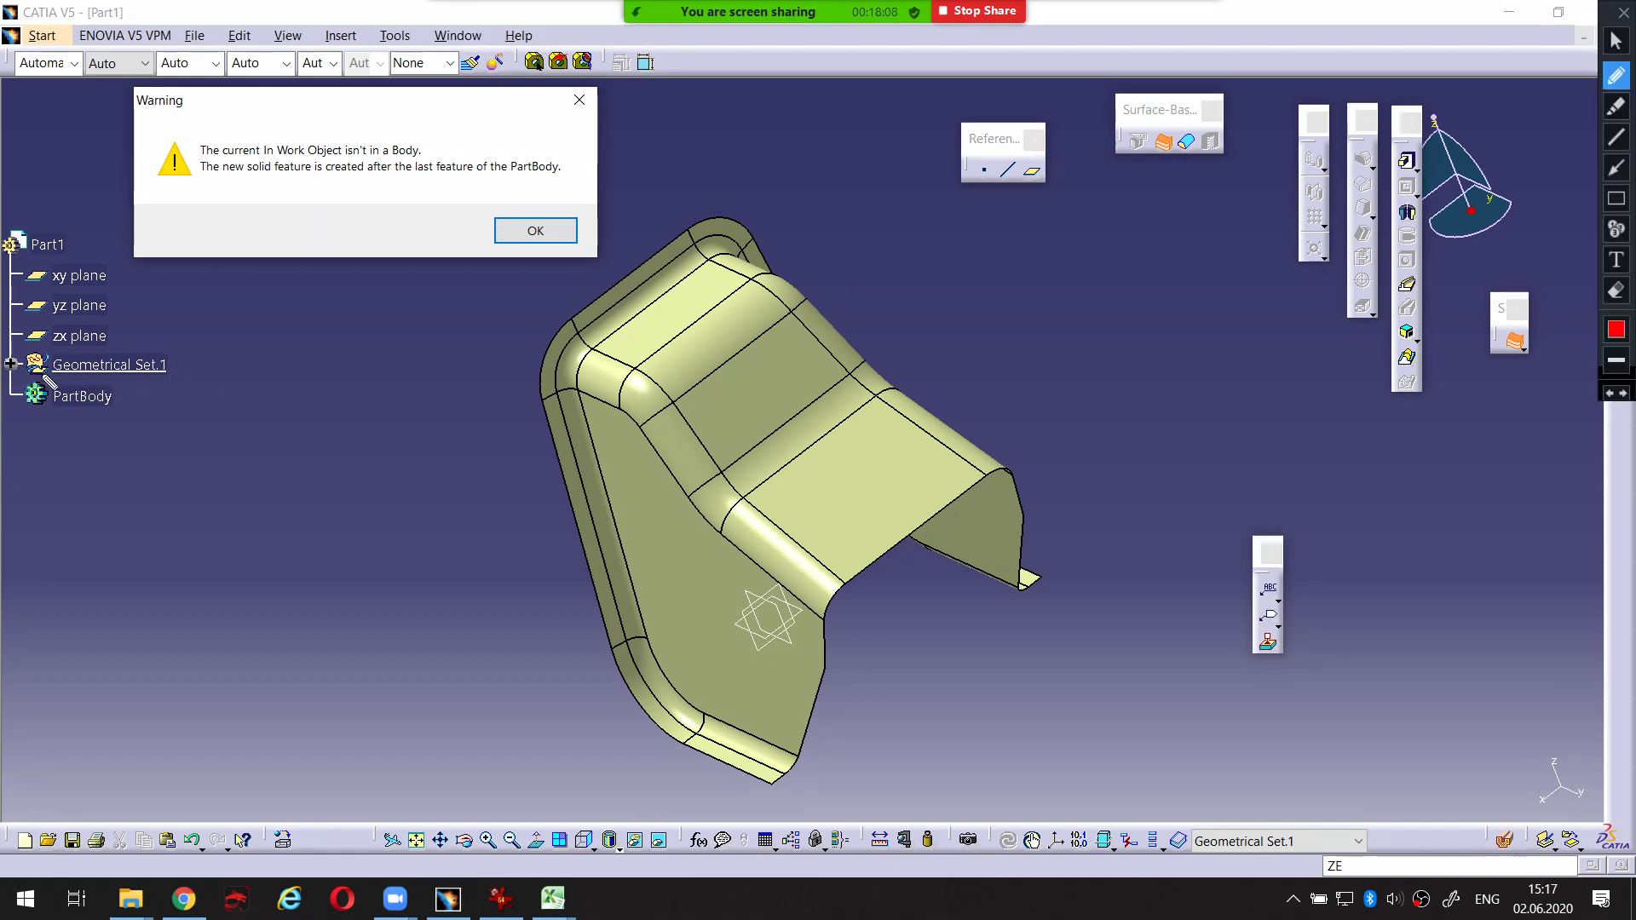
{"action": "mouse_move", "coordinate": [43, 379]}
{"action": "left_mouse_down"}
{"action": "mouse_move", "coordinate": [181, 375]}
{"action": "mouse_move", "coordinate": [141, 352]}
{"action": "left_mouse_up"}
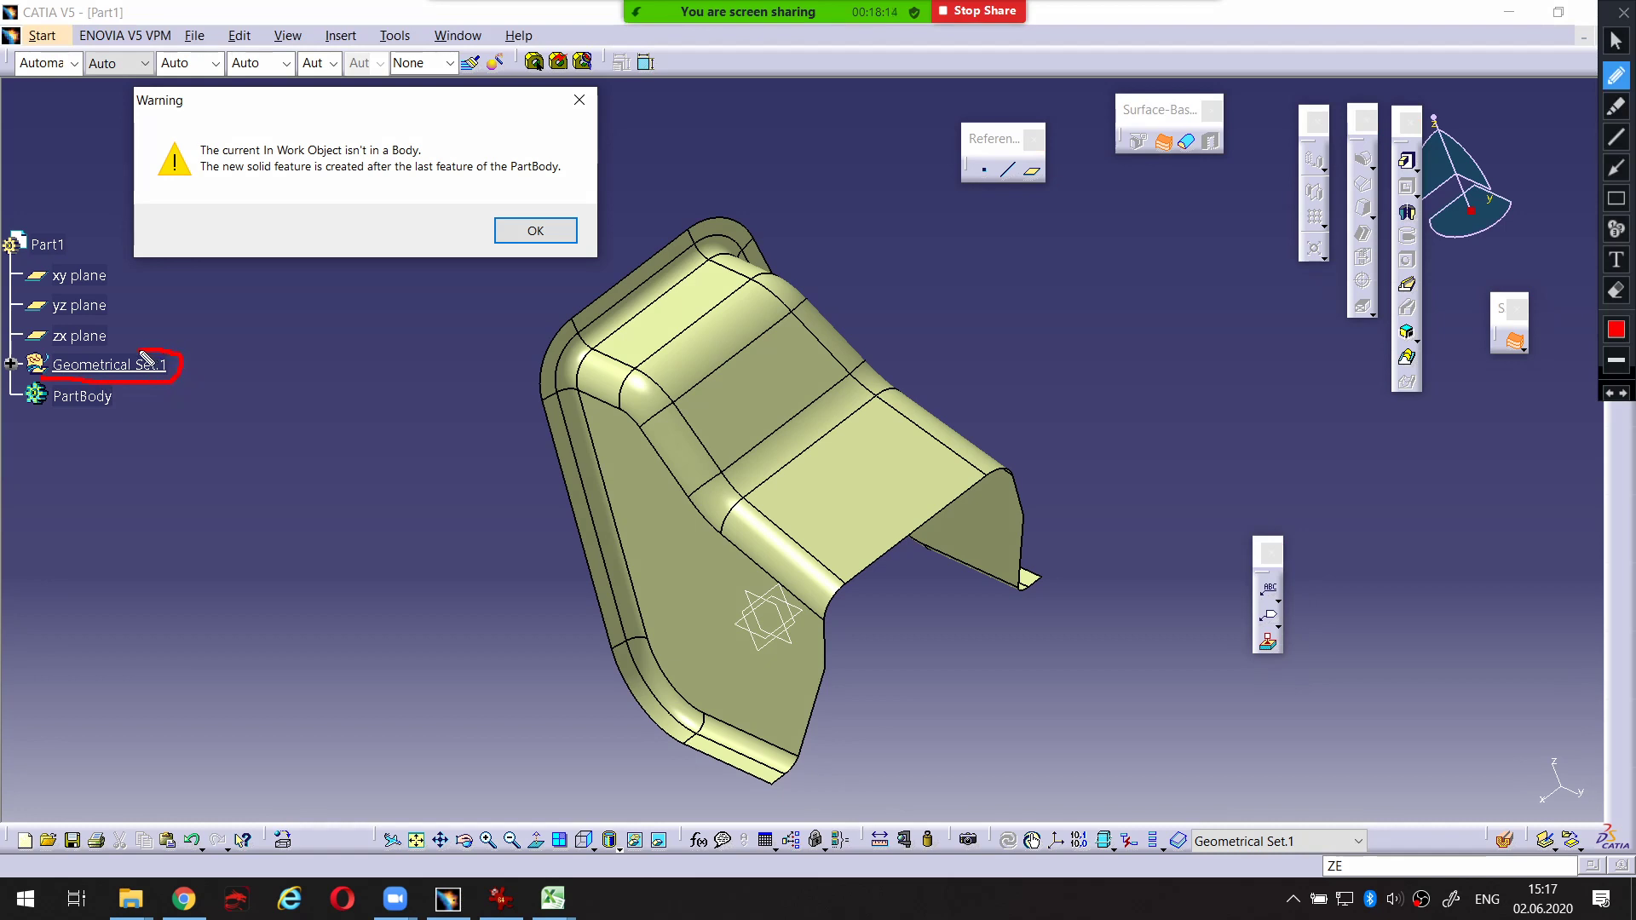
{"action": "key", "text": "Escape"}
{"action": "key", "text": "ctrl+alt+g"}
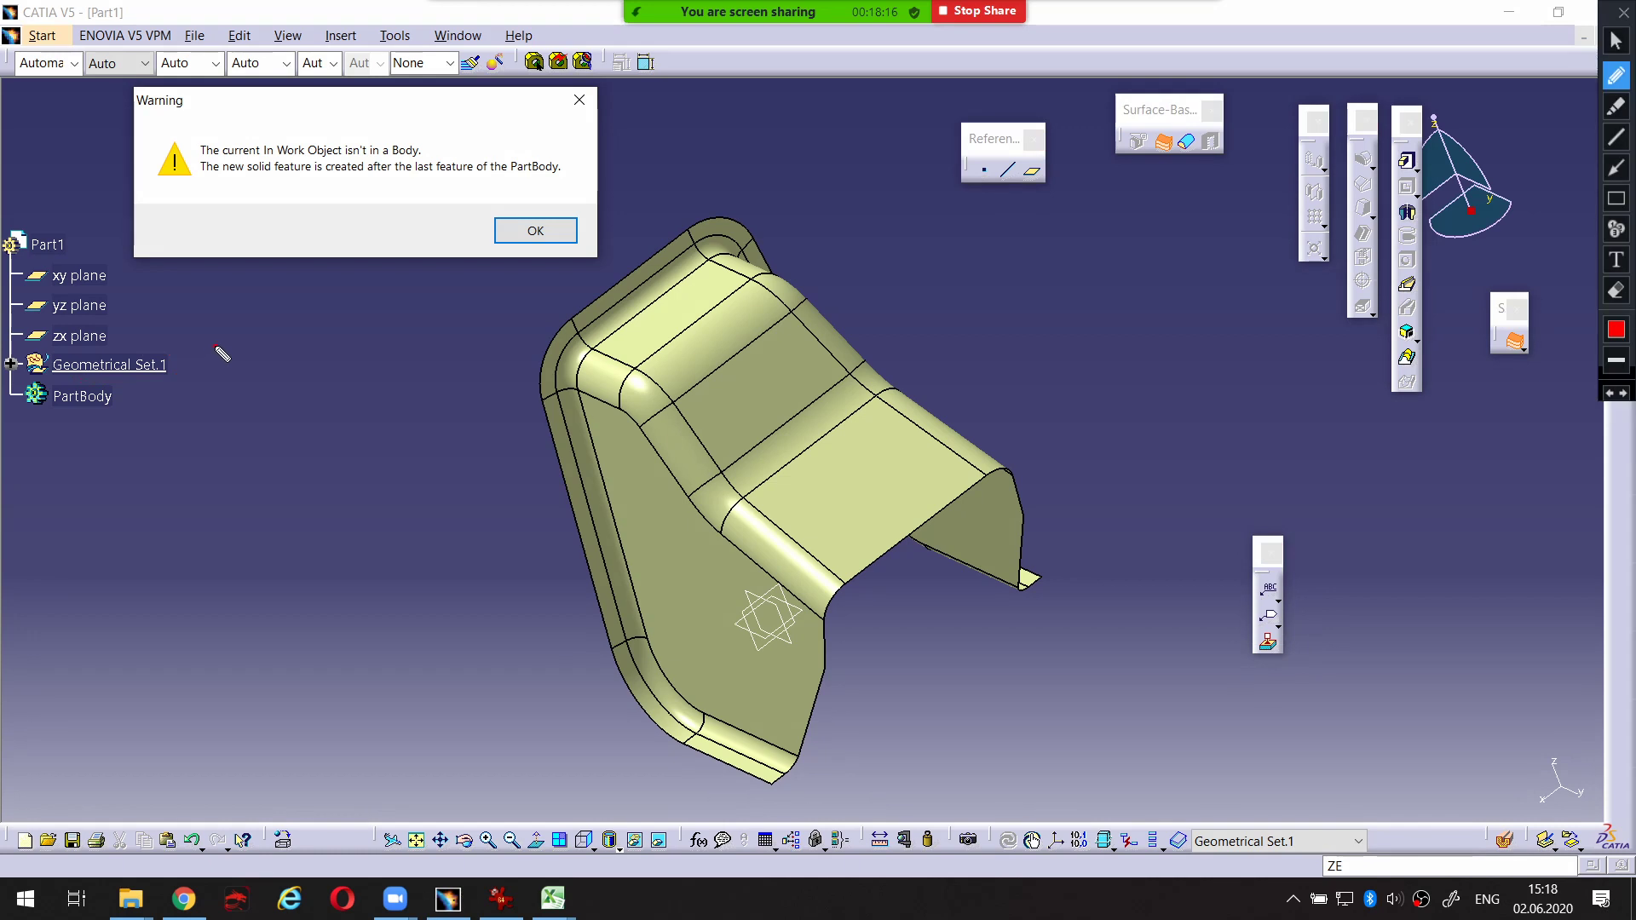
{"action": "left_click_drag", "start_coordinate": [193, 361], "coordinate": [179, 372]}
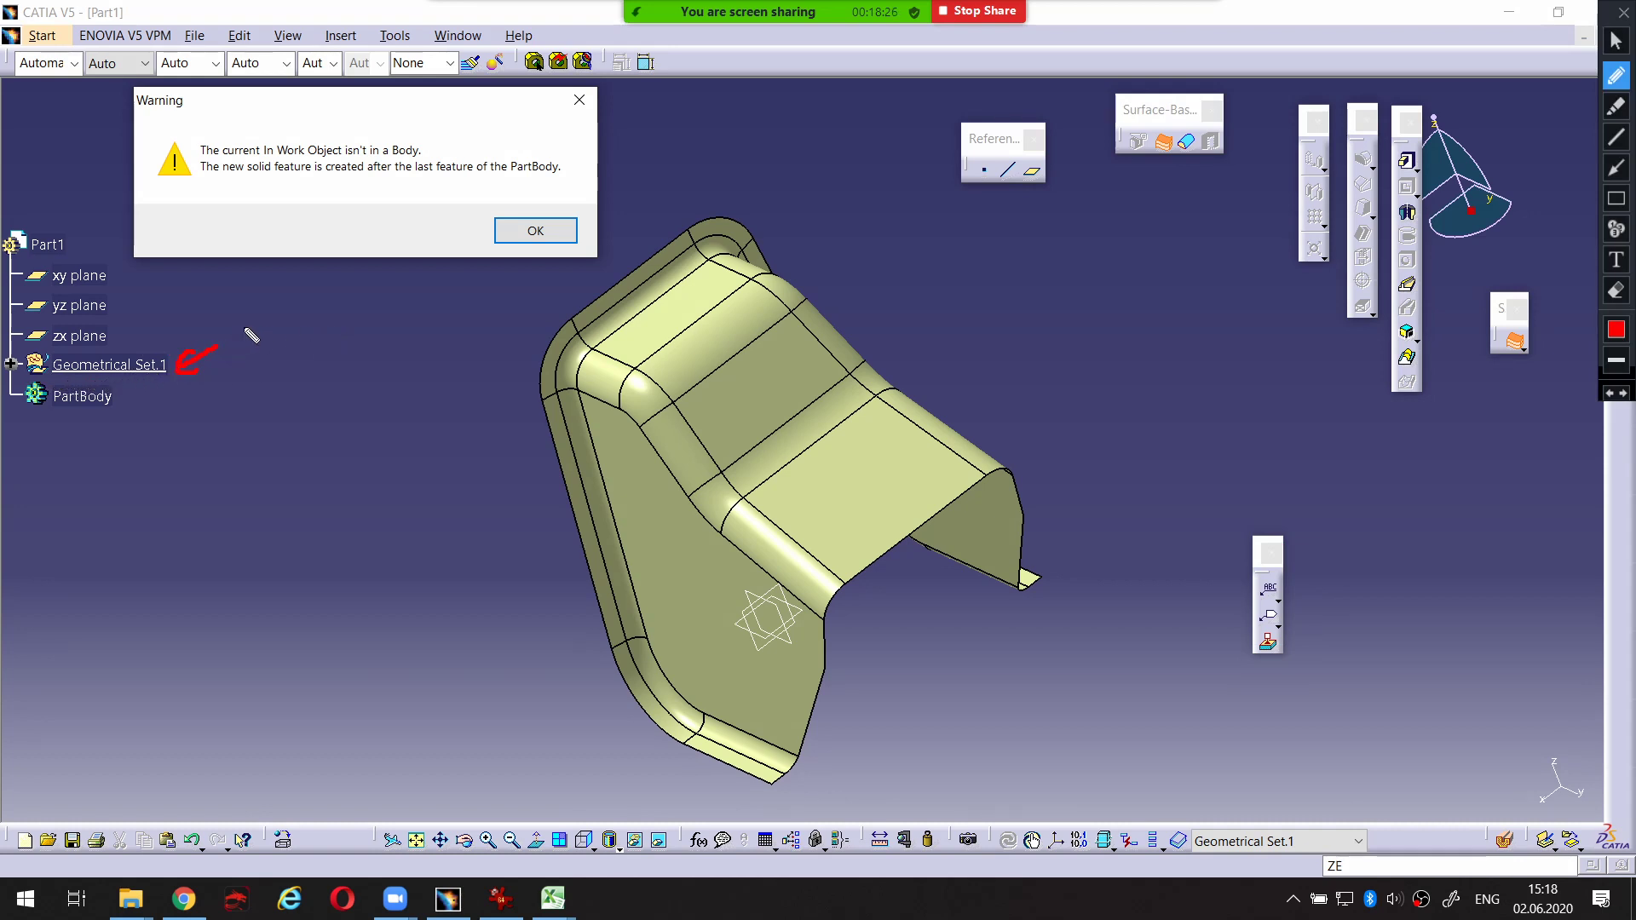
{"action": "left_click_drag", "start_coordinate": [246, 329], "coordinate": [185, 368]}
{"action": "mouse_move", "coordinate": [1416, 155]}
{"action": "left_mouse_down"}
{"action": "mouse_move", "coordinate": [1396, 170]}
{"action": "mouse_move", "coordinate": [1421, 181]}
{"action": "mouse_move", "coordinate": [1421, 150]}
{"action": "left_mouse_up"}
{"action": "left_click_drag", "start_coordinate": [1397, 225], "coordinate": [1424, 223]}
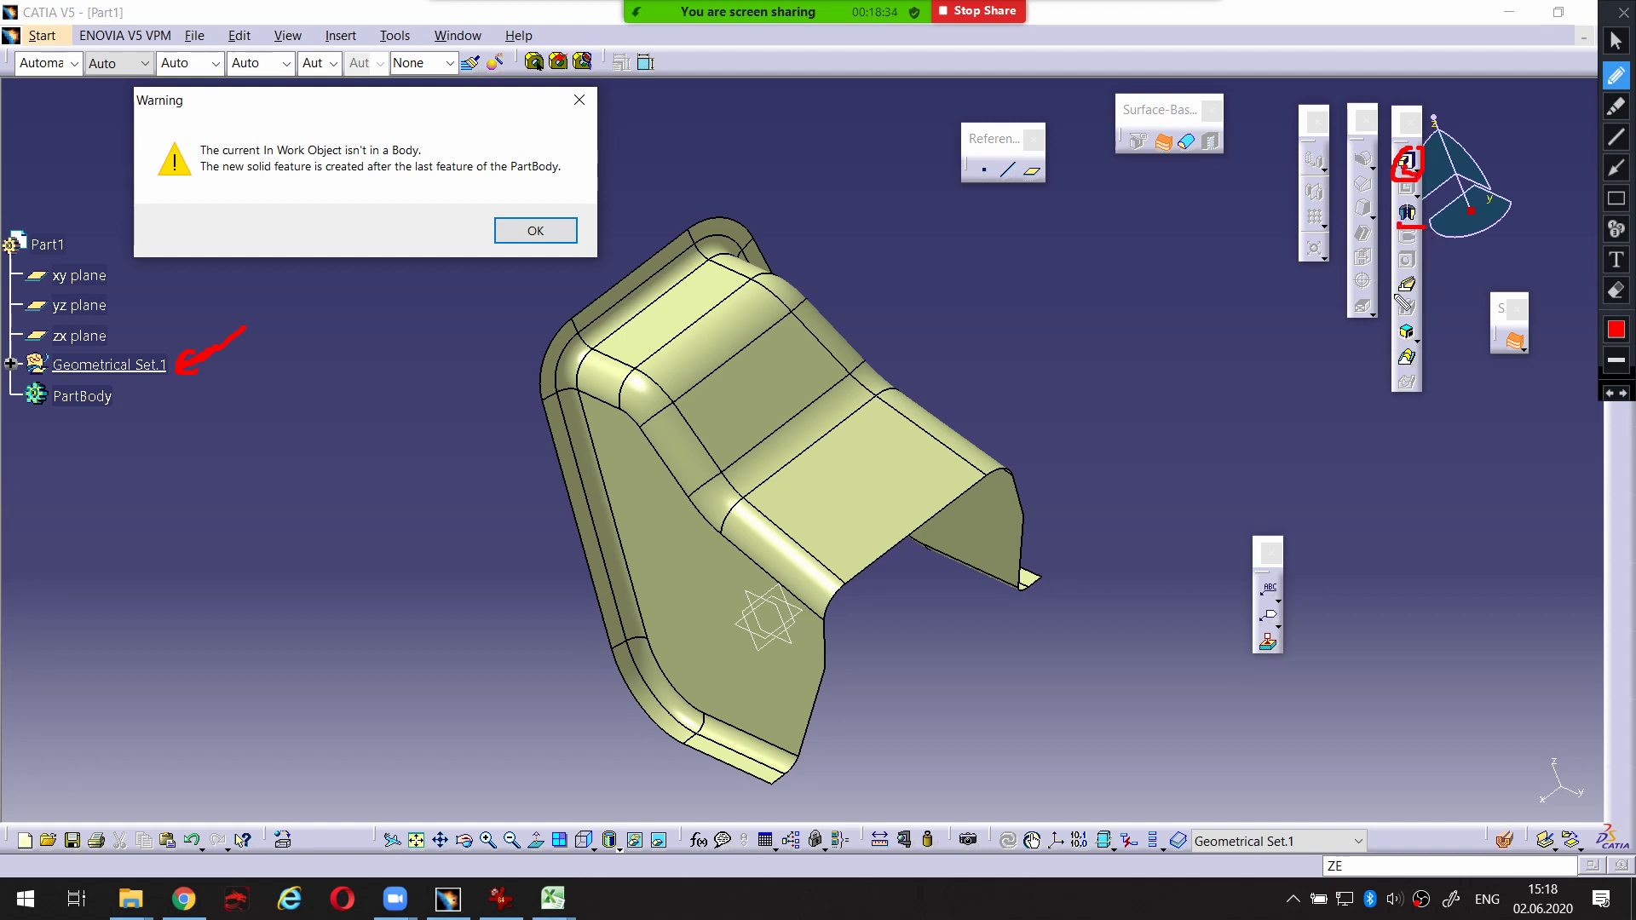
{"action": "left_click_drag", "start_coordinate": [1392, 296], "coordinate": [1420, 295]}
{"action": "left_click_drag", "start_coordinate": [1157, 160], "coordinate": [1199, 154]}
{"action": "mouse_move", "coordinate": [206, 86]}
{"action": "left_mouse_down"}
{"action": "mouse_move", "coordinate": [132, 86]}
{"action": "mouse_move", "coordinate": [115, 185]}
{"action": "mouse_move", "coordinate": [247, 260]}
{"action": "mouse_move", "coordinate": [601, 259]}
{"action": "mouse_move", "coordinate": [610, 107]}
{"action": "mouse_move", "coordinate": [199, 88]}
{"action": "left_mouse_up"}
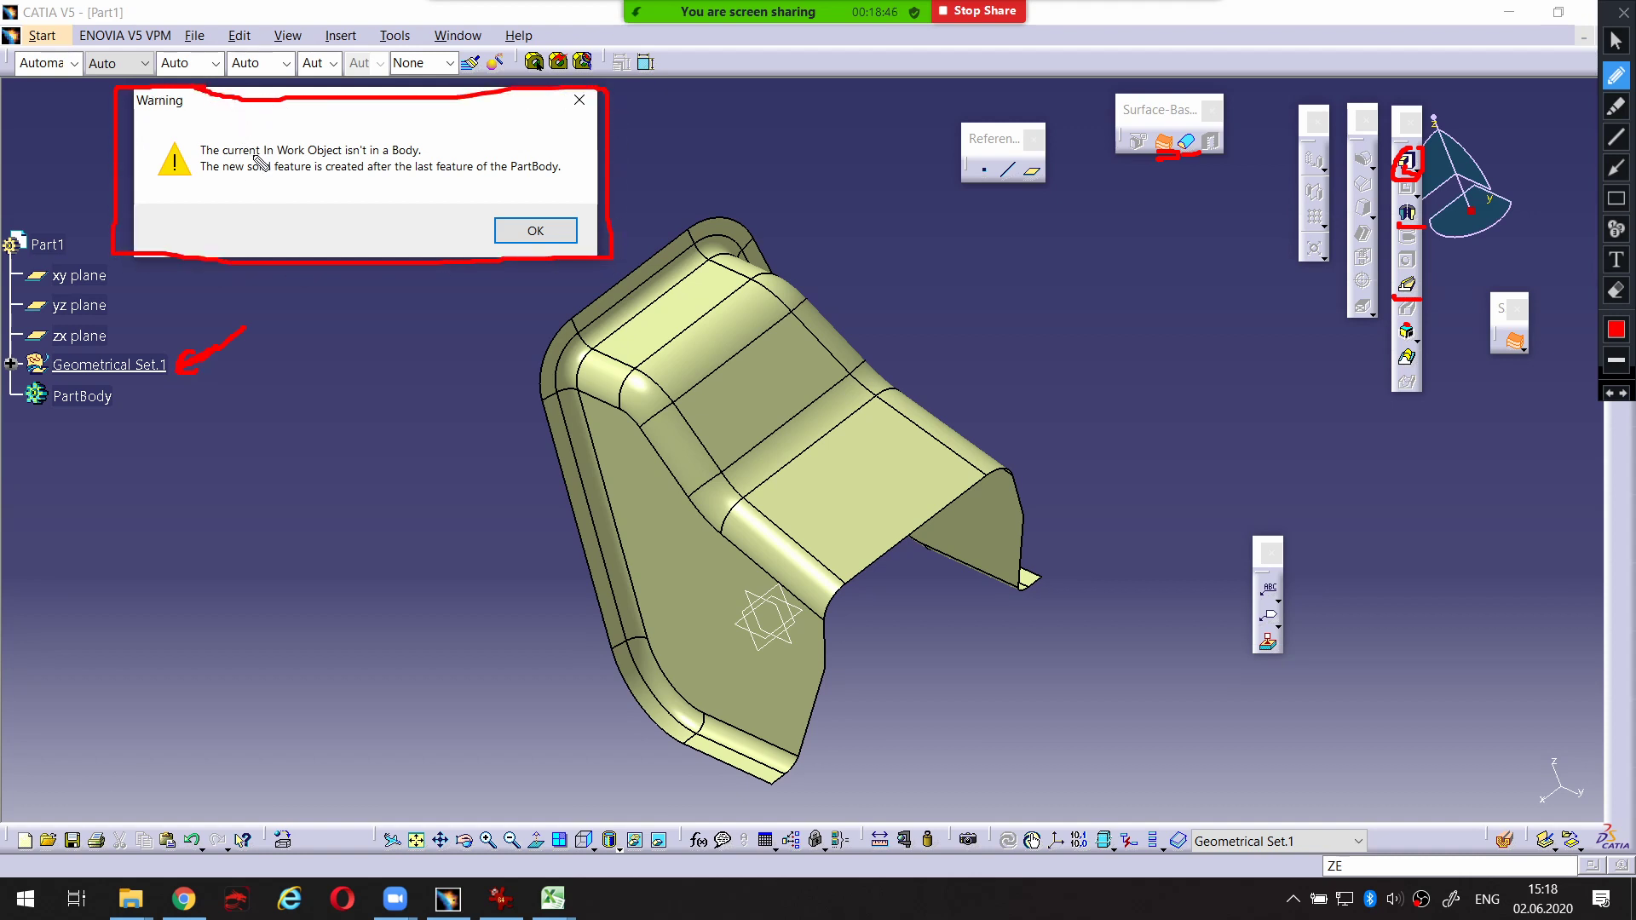
{"action": "left_click_drag", "start_coordinate": [197, 157], "coordinate": [420, 155]}
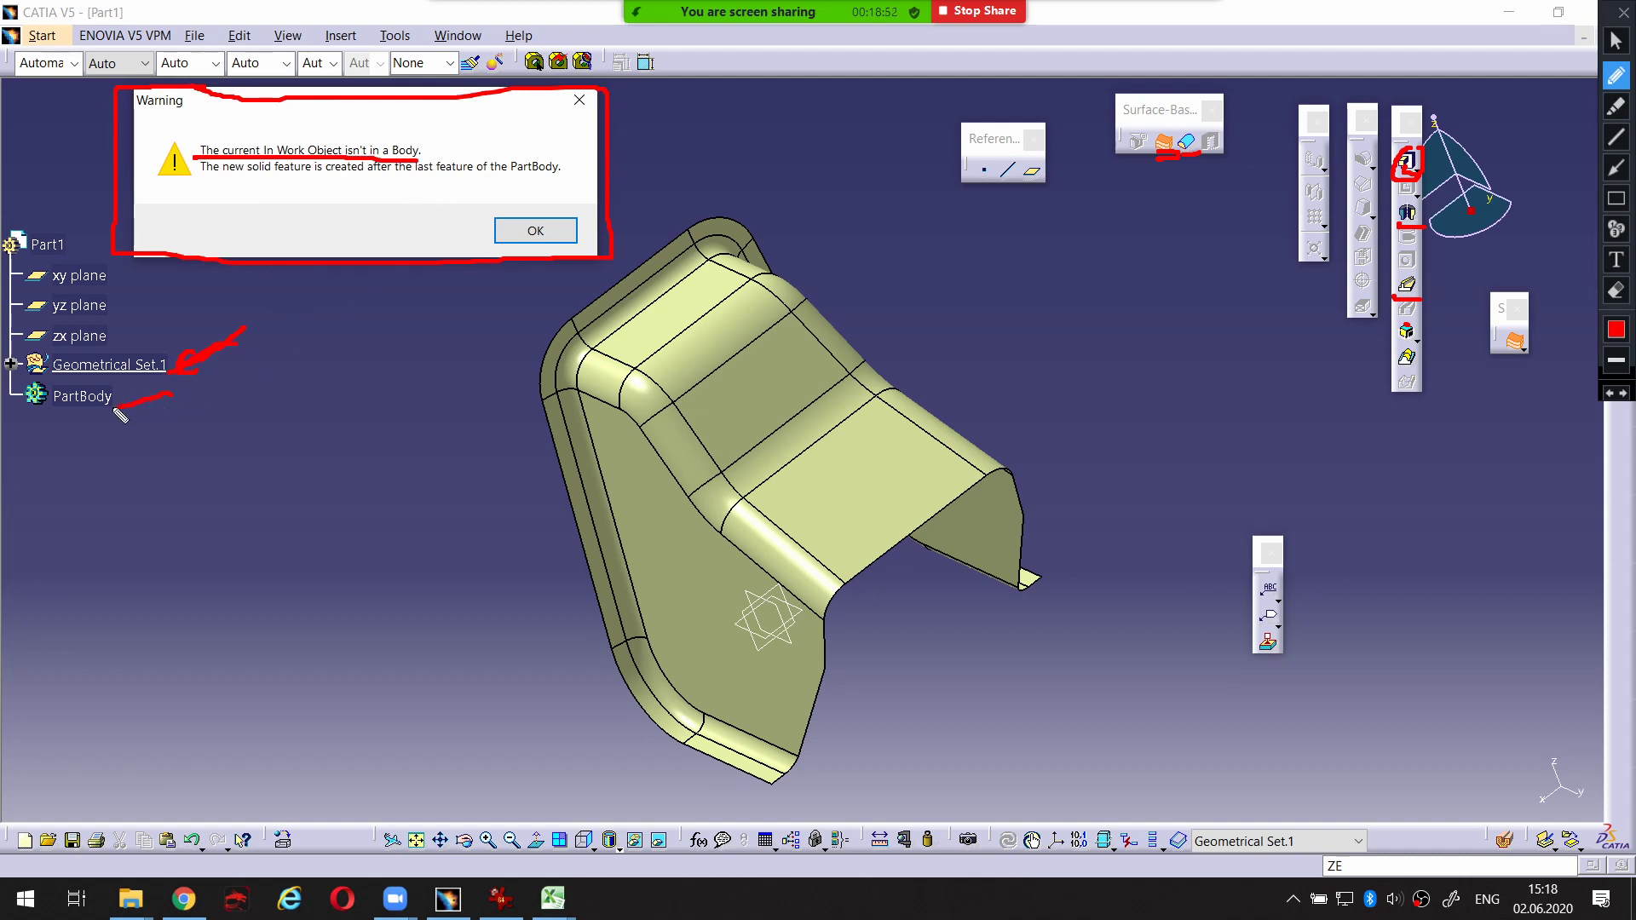
{"action": "mouse_move", "coordinate": [116, 410]}
{"action": "left_mouse_down"}
{"action": "mouse_move", "coordinate": [73, 417]}
{"action": "mouse_move", "coordinate": [89, 431]}
{"action": "left_mouse_up"}
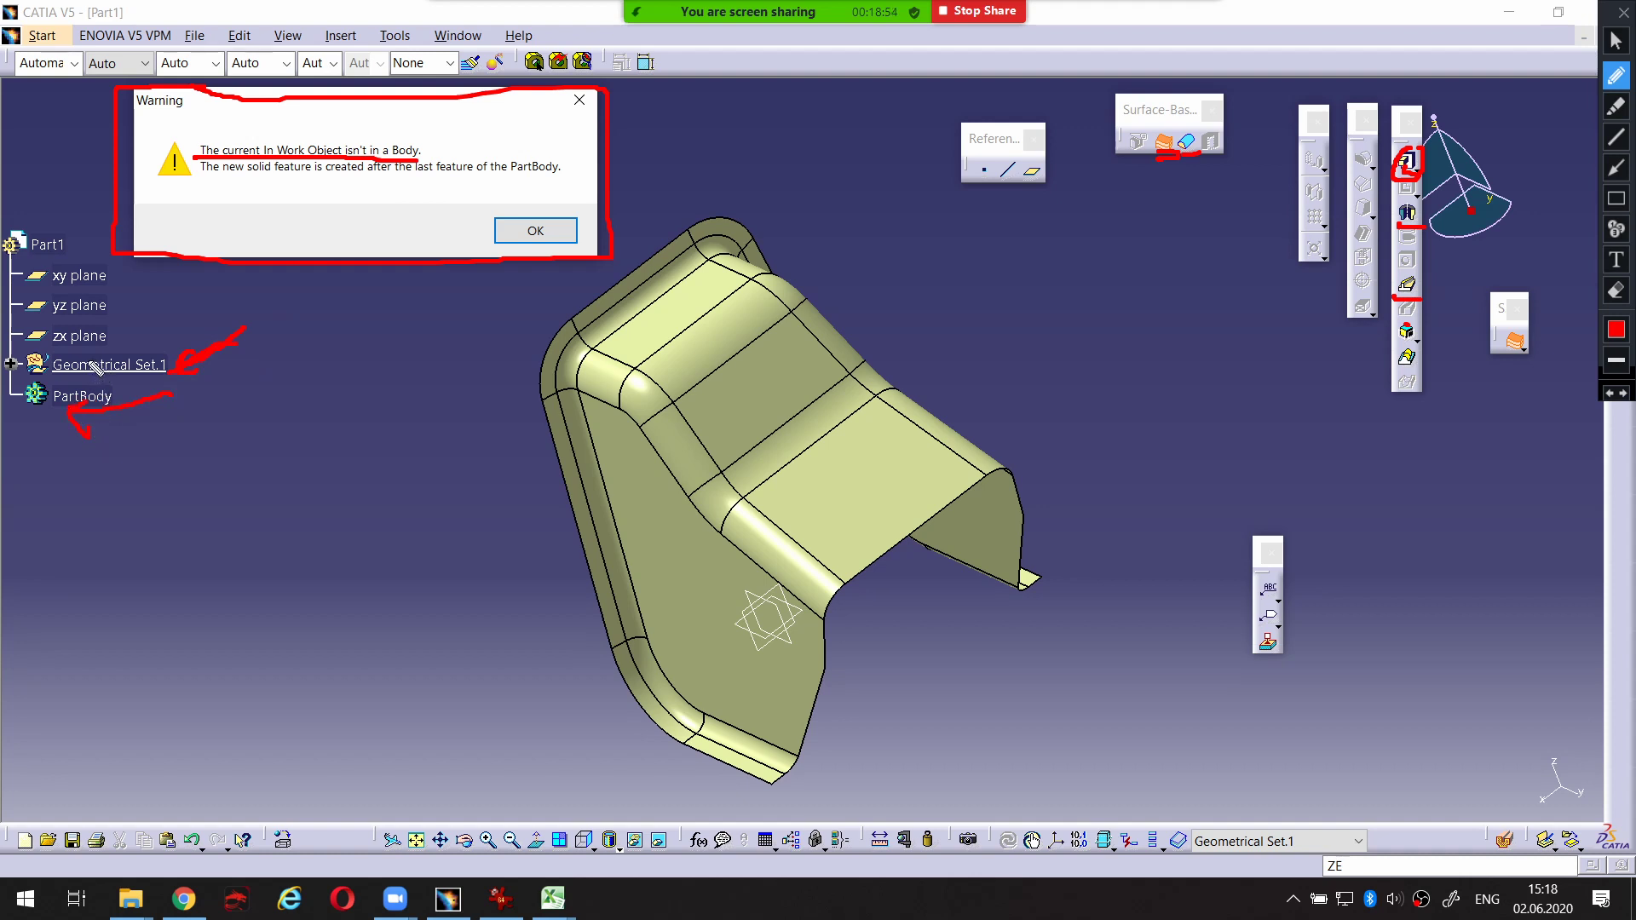
{"action": "left_click_drag", "start_coordinate": [51, 373], "coordinate": [170, 368]}
{"action": "key", "text": "Escape"}
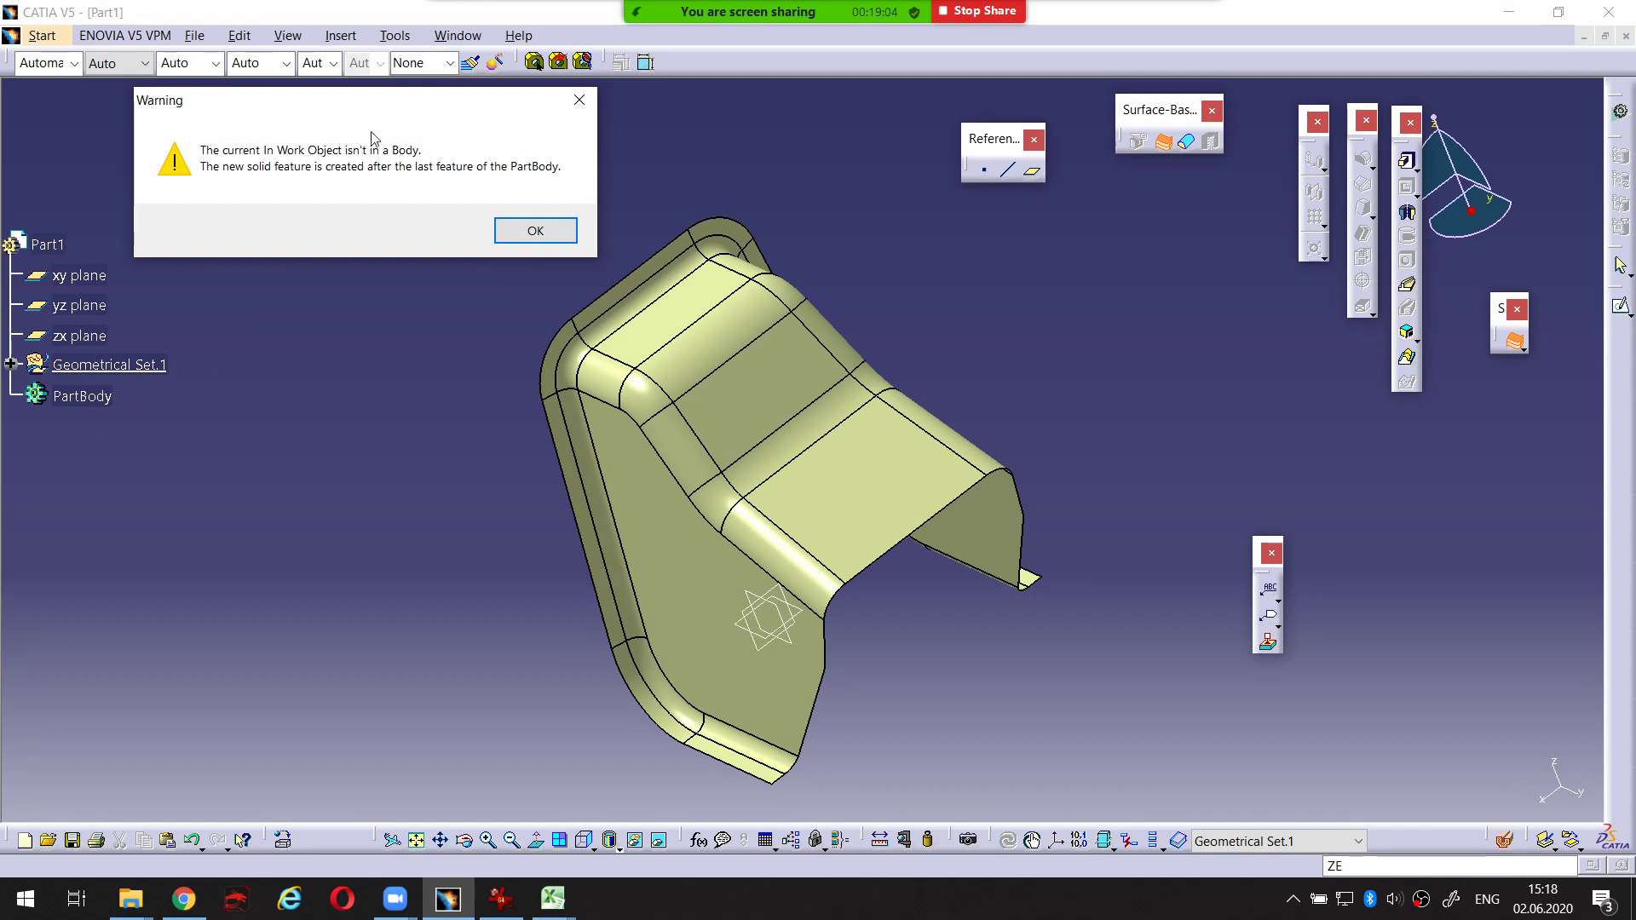
{"action": "left_click_drag", "start_coordinate": [278, 111], "coordinate": [306, 113]}
{"action": "left_click", "coordinate": [565, 232]}
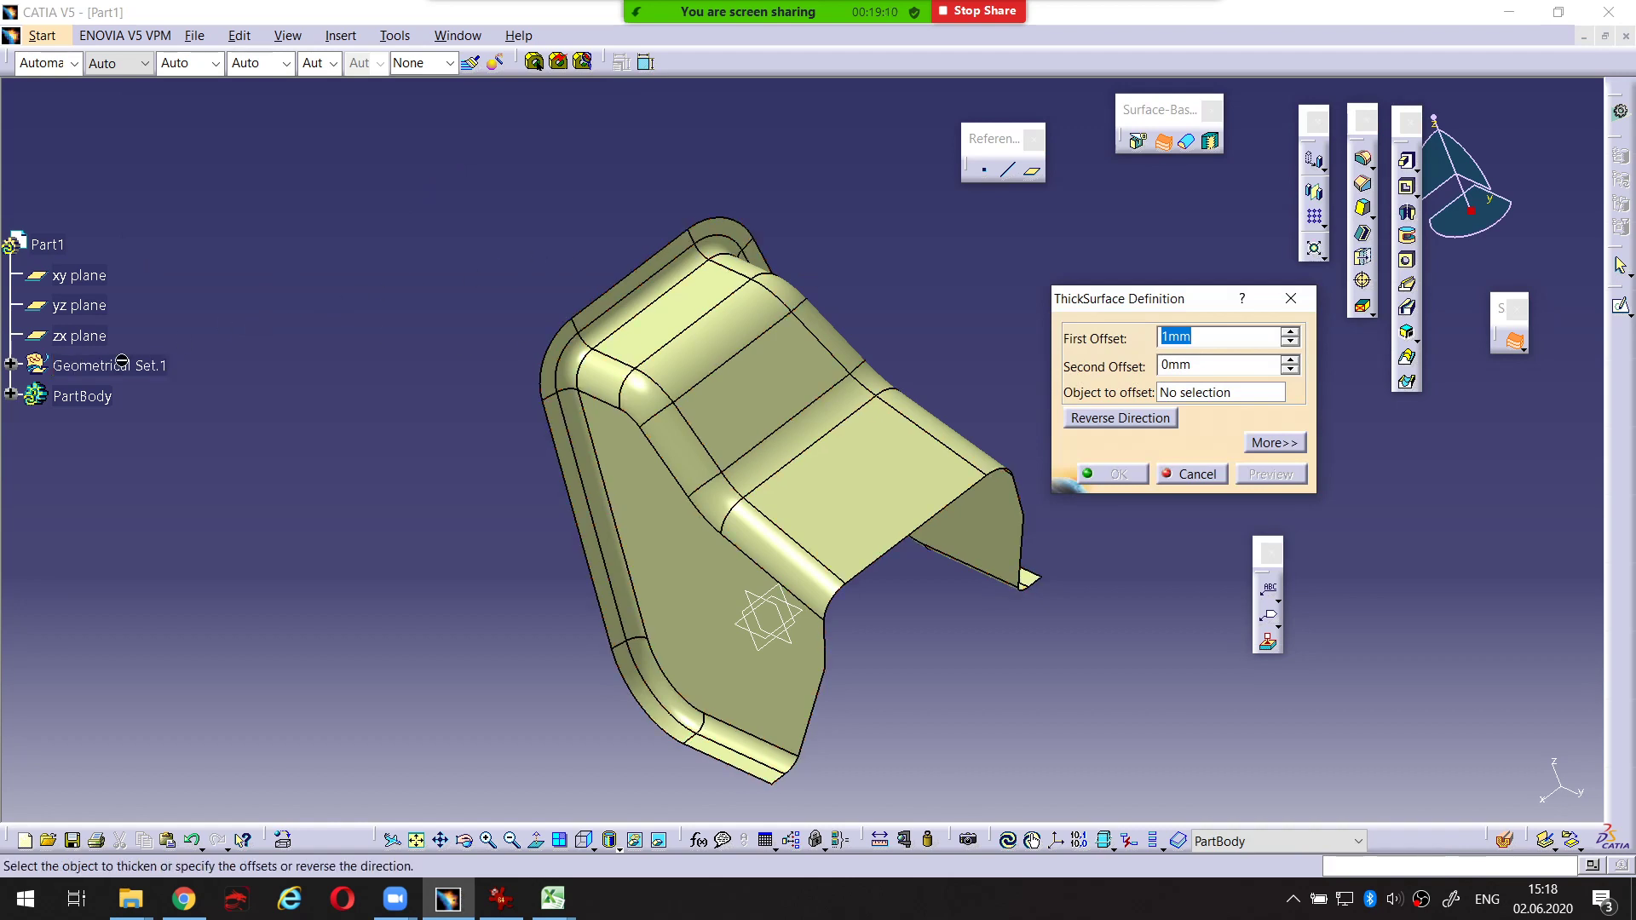
{"action": "left_click", "coordinate": [10, 395]}
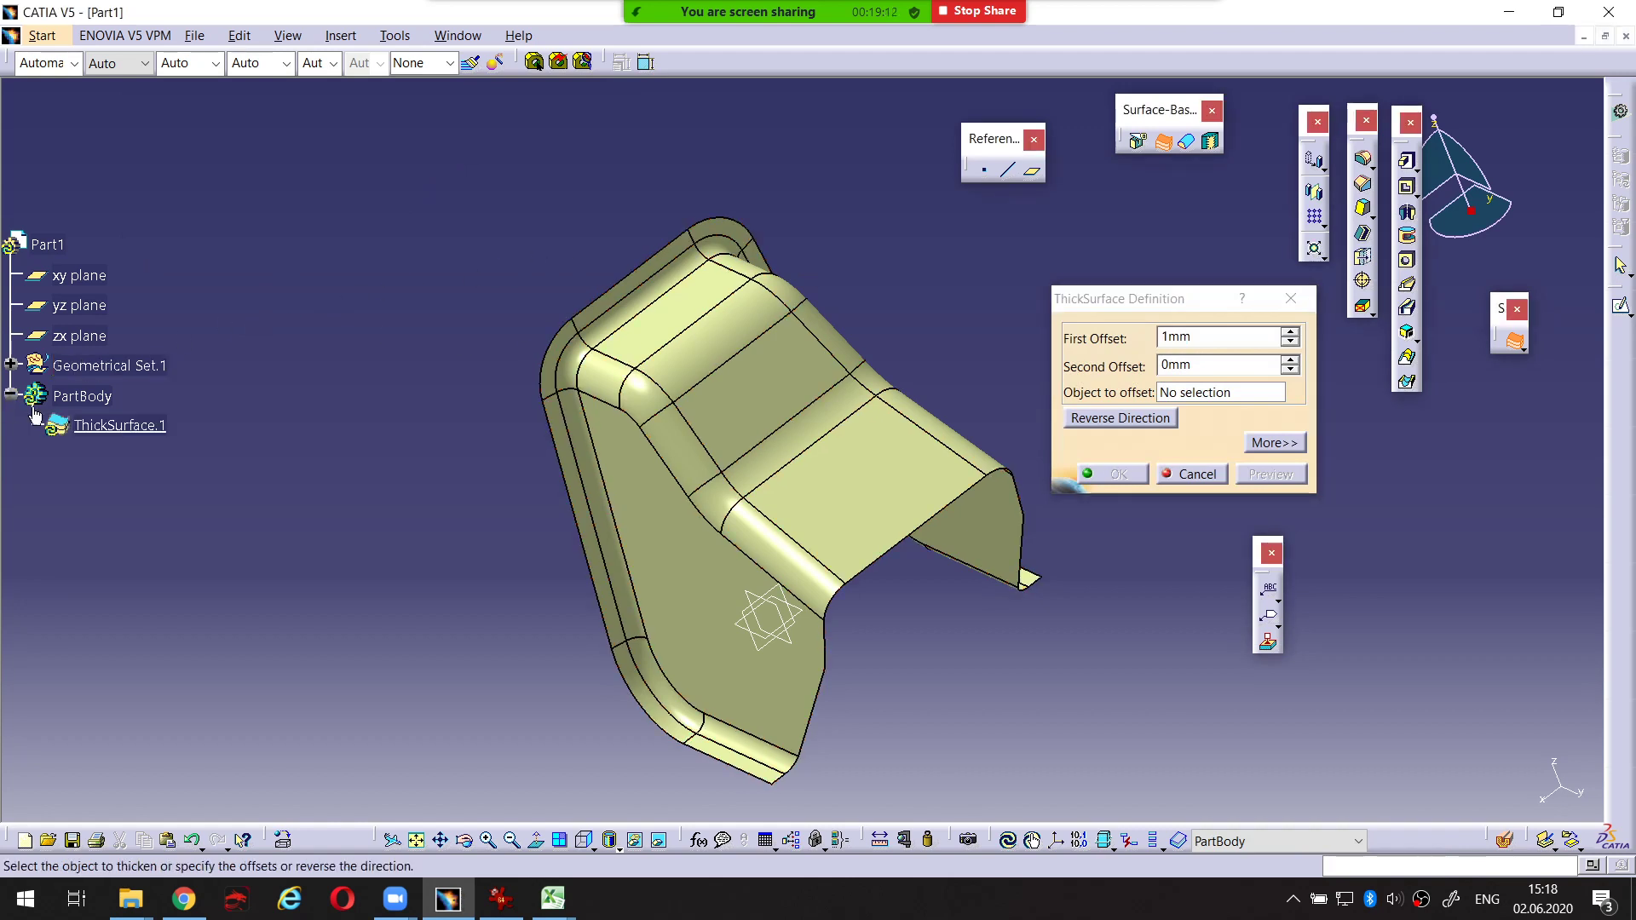
{"action": "left_click_drag", "start_coordinate": [27, 409], "coordinate": [98, 410]}
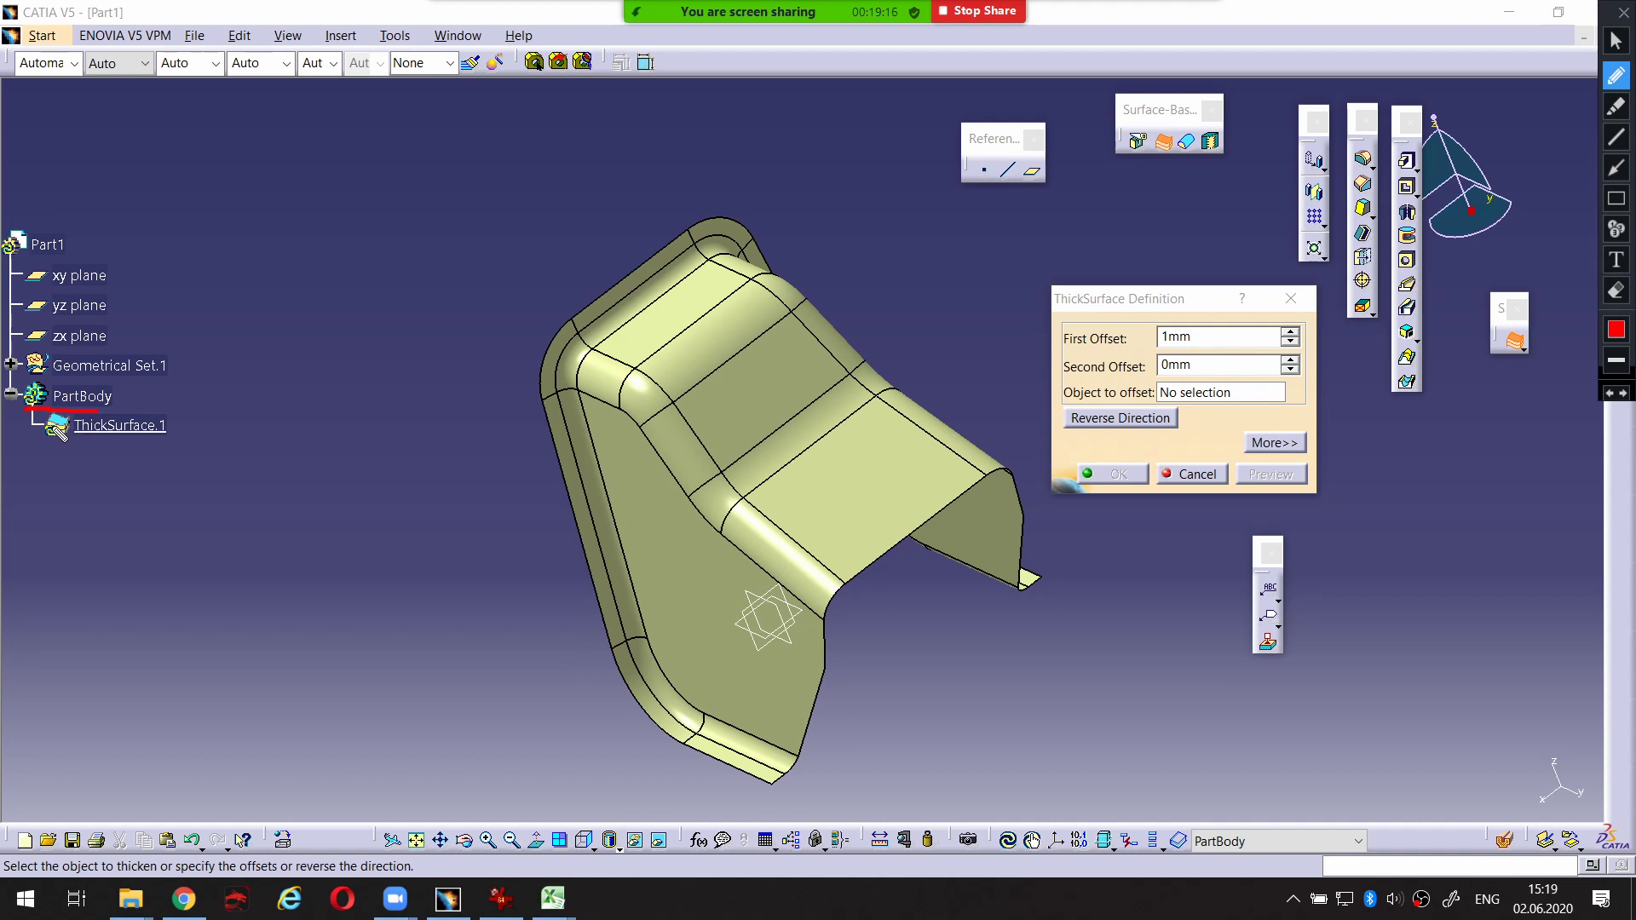
{"action": "mouse_move", "coordinate": [57, 449]}
{"action": "left_mouse_down"}
{"action": "mouse_move", "coordinate": [141, 455]}
{"action": "mouse_move", "coordinate": [190, 430]}
{"action": "mouse_move", "coordinate": [151, 401]}
{"action": "mouse_move", "coordinate": [55, 394]}
{"action": "mouse_move", "coordinate": [22, 447]}
{"action": "mouse_move", "coordinate": [178, 442]}
{"action": "mouse_move", "coordinate": [173, 406]}
{"action": "left_mouse_up"}
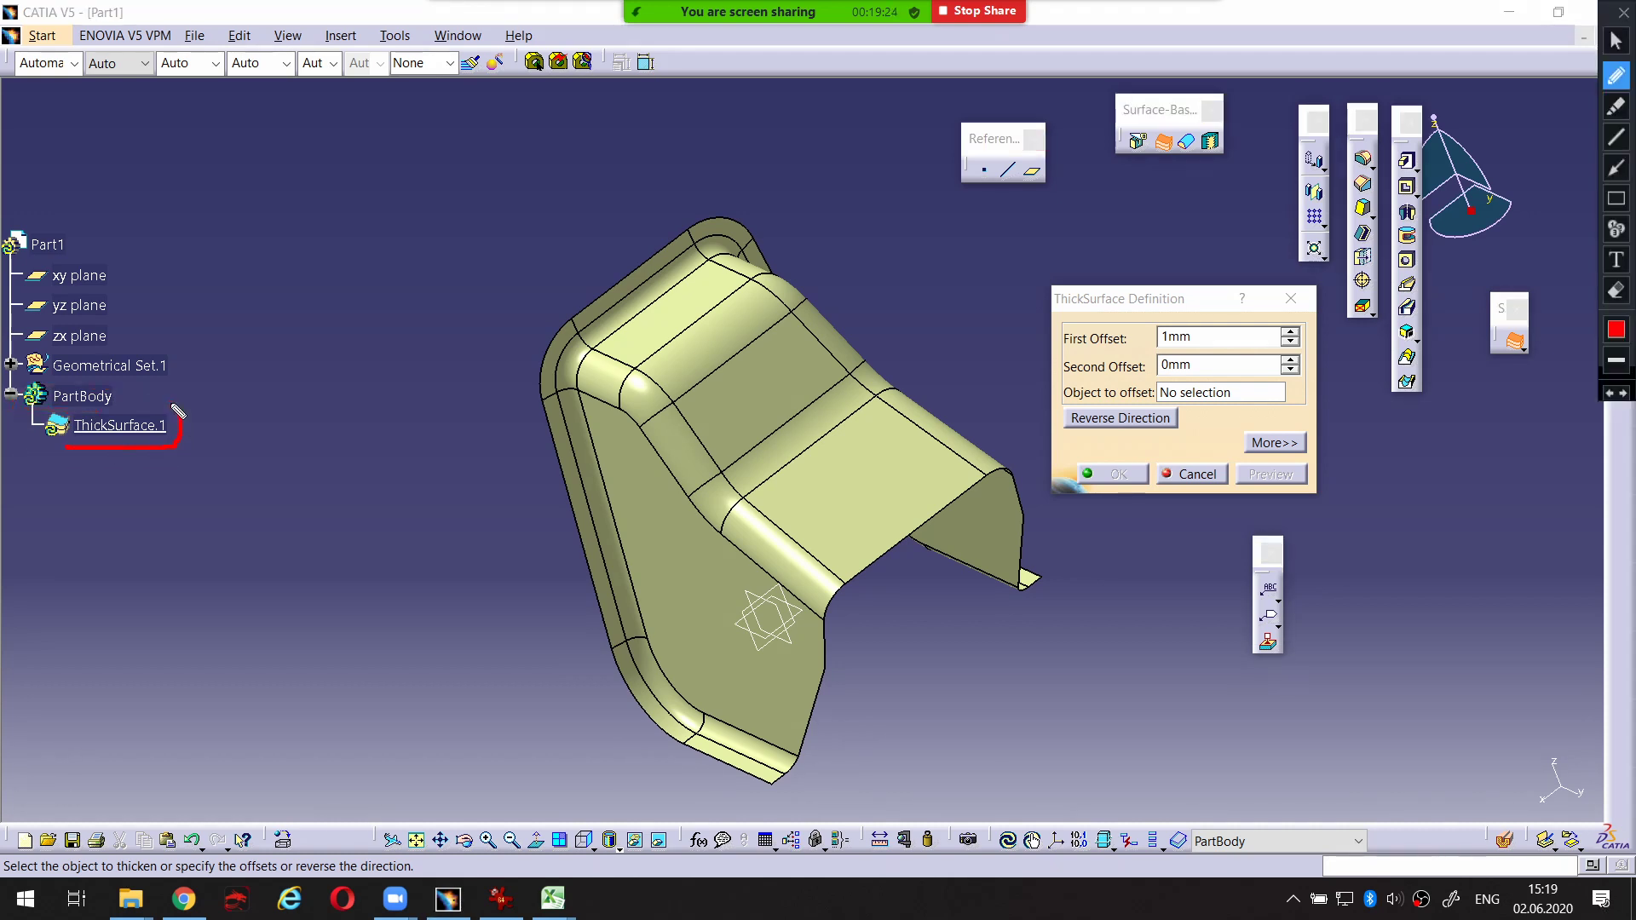
{"action": "left_click_drag", "start_coordinate": [84, 448], "coordinate": [164, 444]}
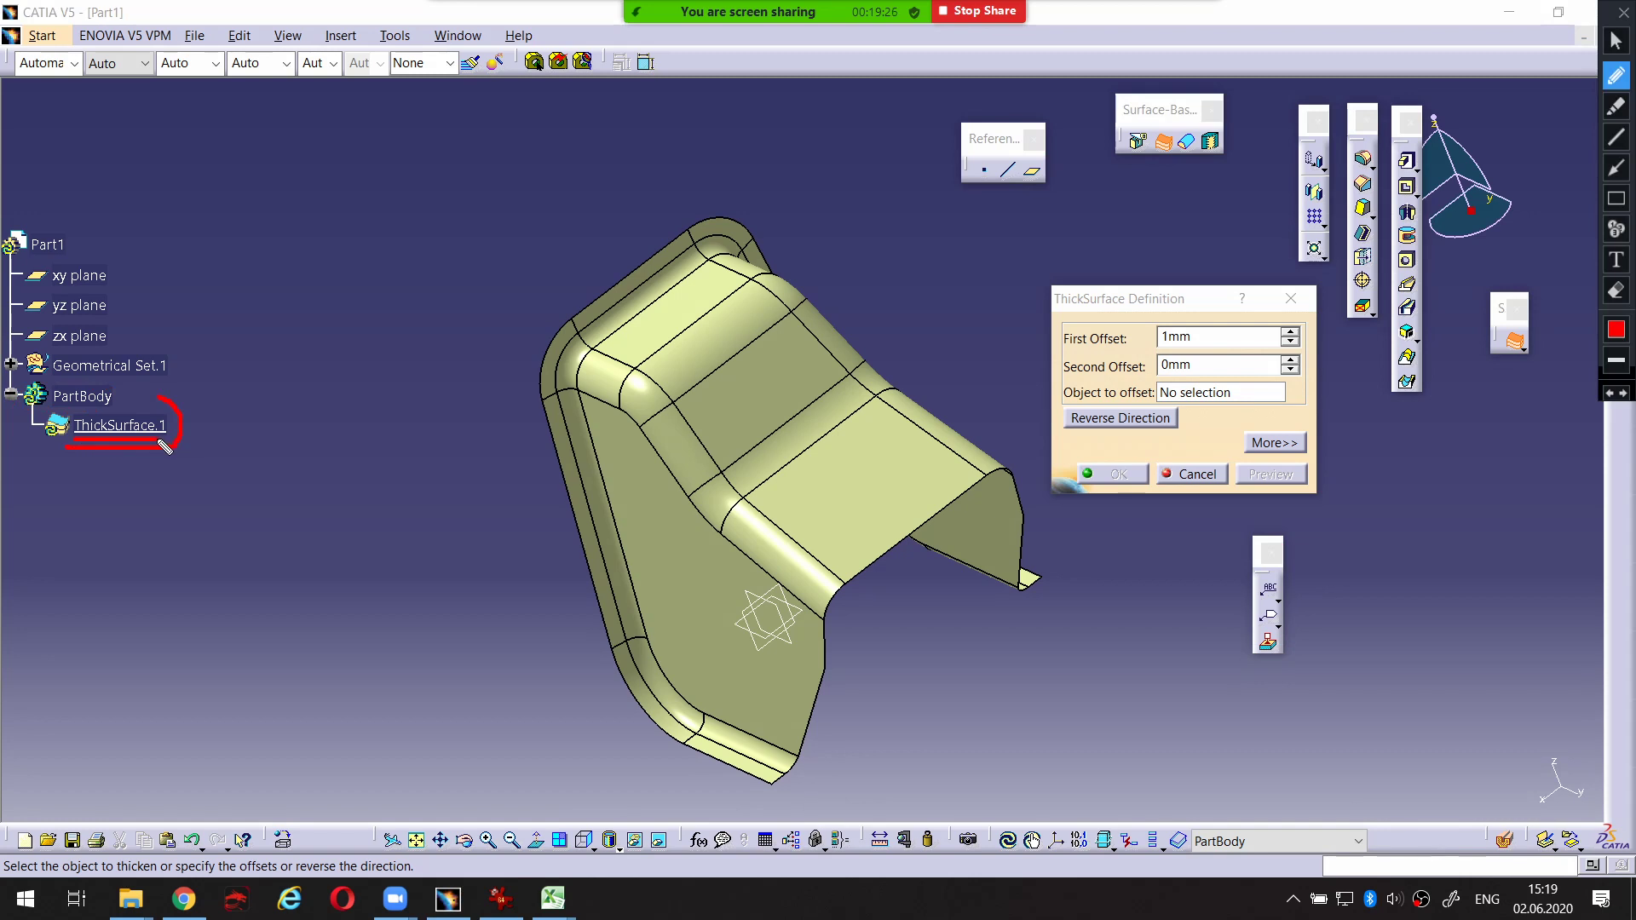
{"action": "key", "text": "Escape"}
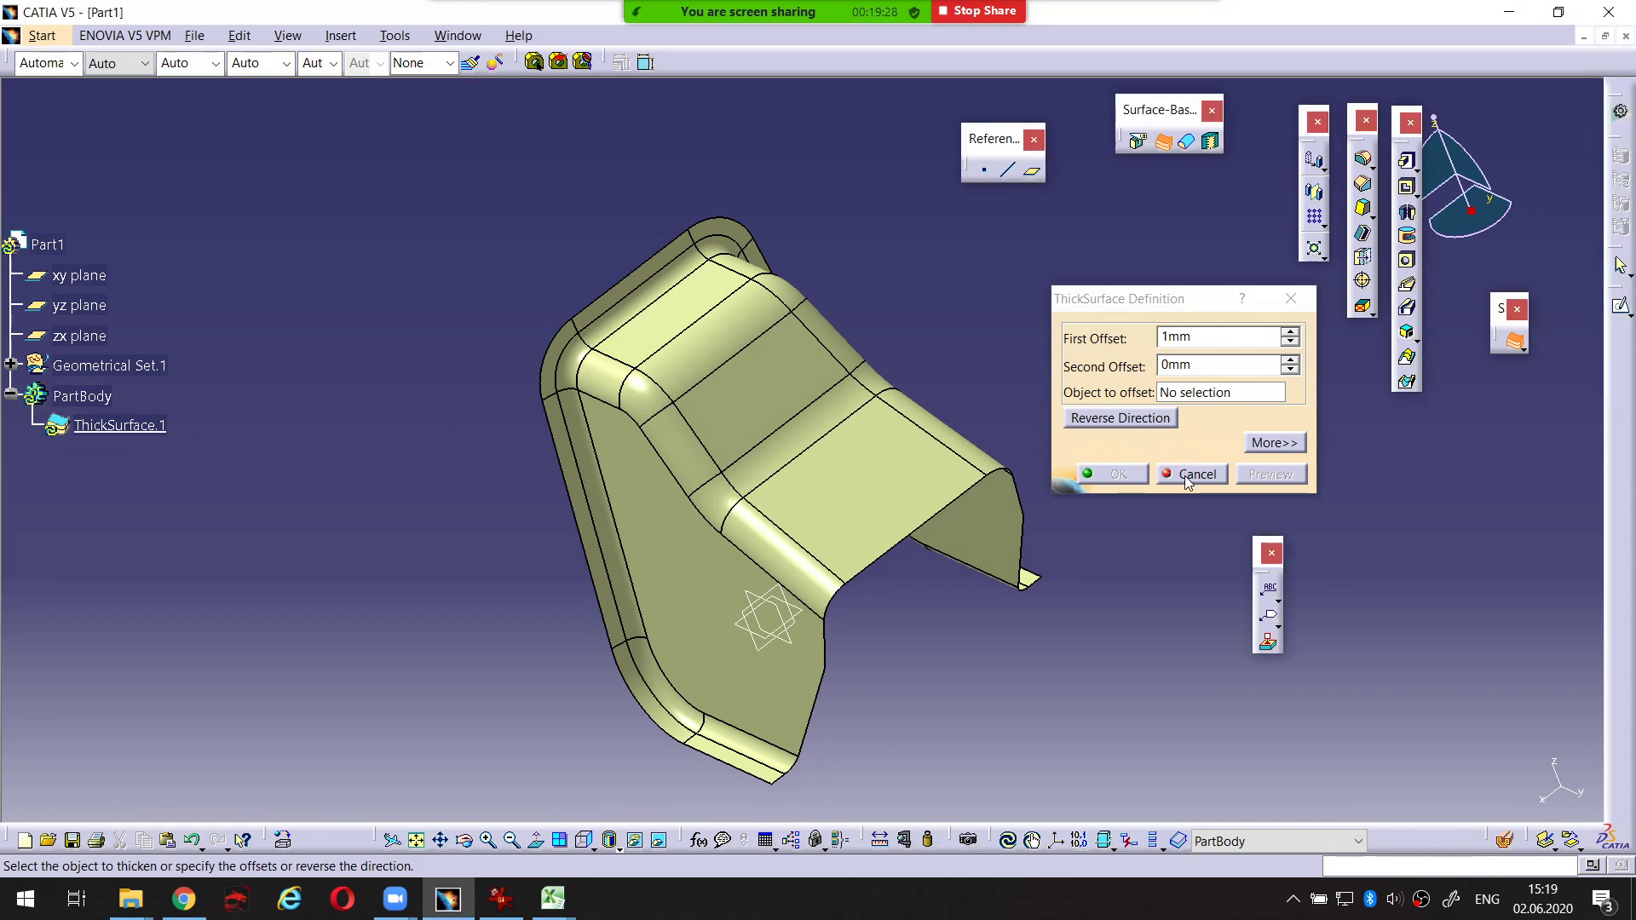
{"action": "left_click", "coordinate": [1191, 473]}
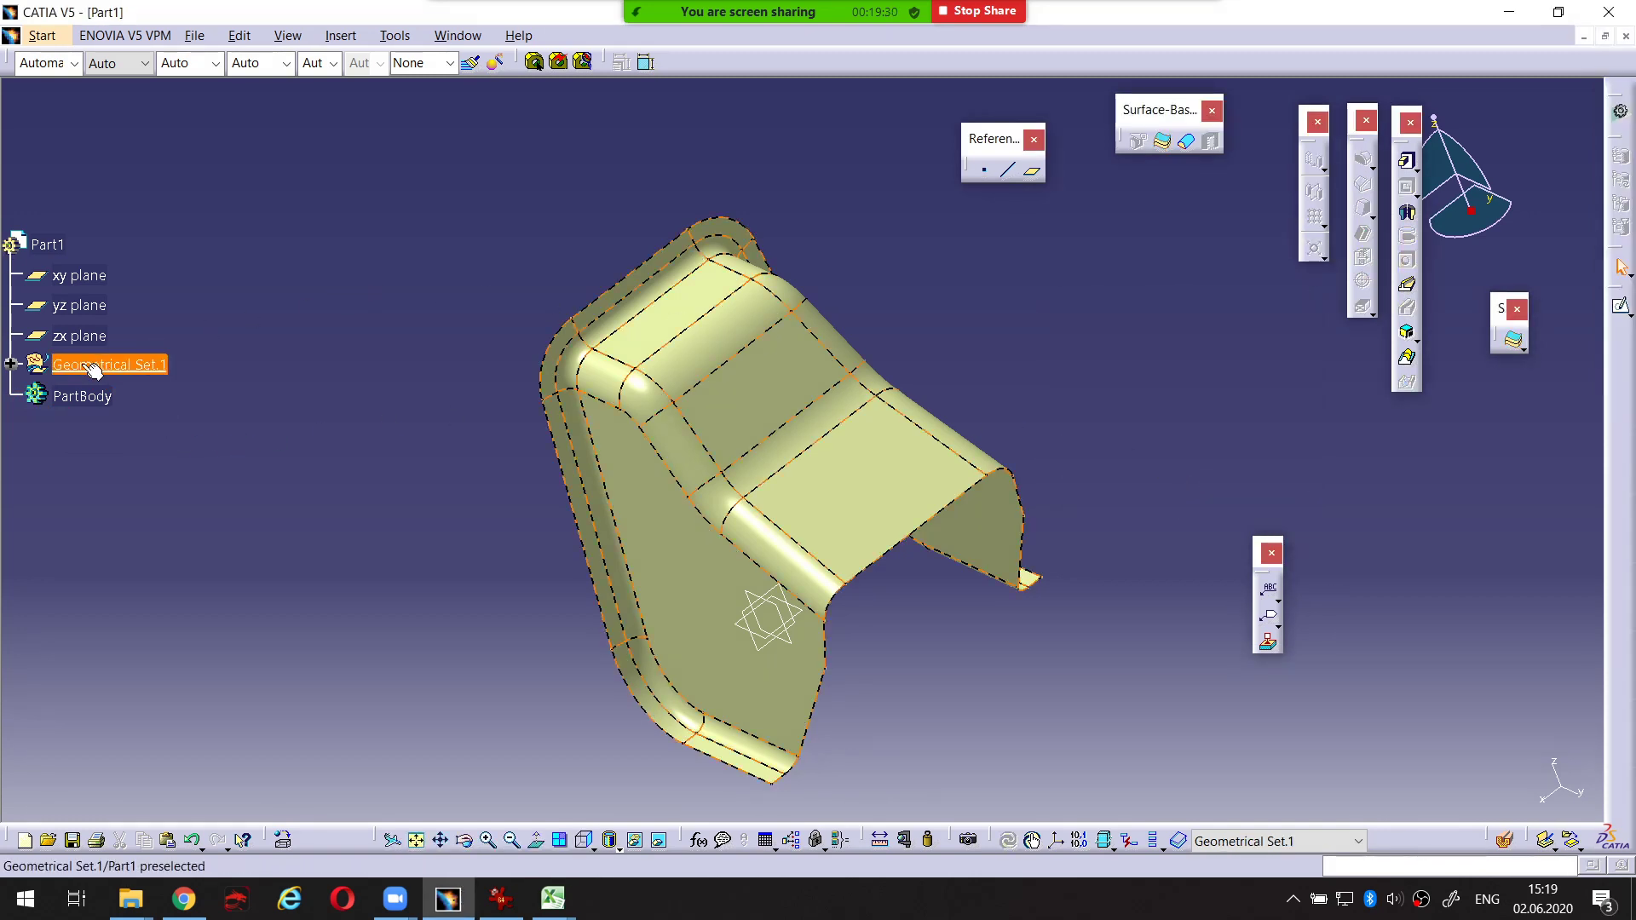
Start a Thick Surface feature in the PartBody, accepting the warning about the current in-work object
{"action": "mouse_move", "coordinate": [49, 383]}
{"action": "left_mouse_down"}
{"action": "mouse_move", "coordinate": [181, 388]}
{"action": "mouse_move", "coordinate": [170, 348]}
{"action": "left_mouse_up"}
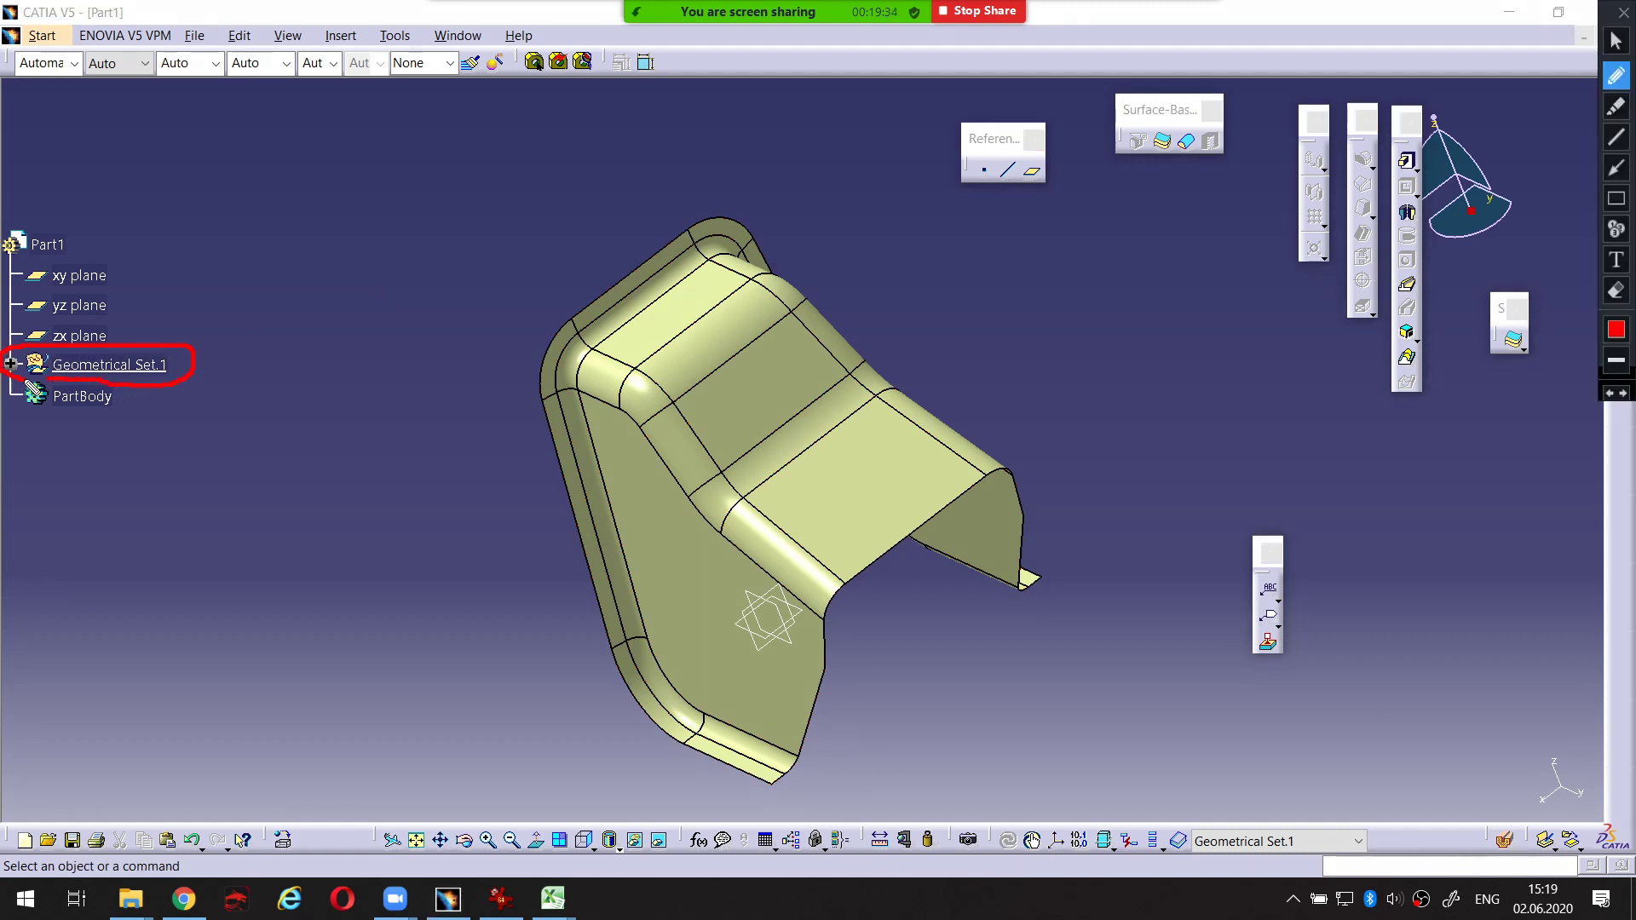
{"action": "key", "text": "Escape"}
{"action": "left_click", "coordinate": [1163, 141]}
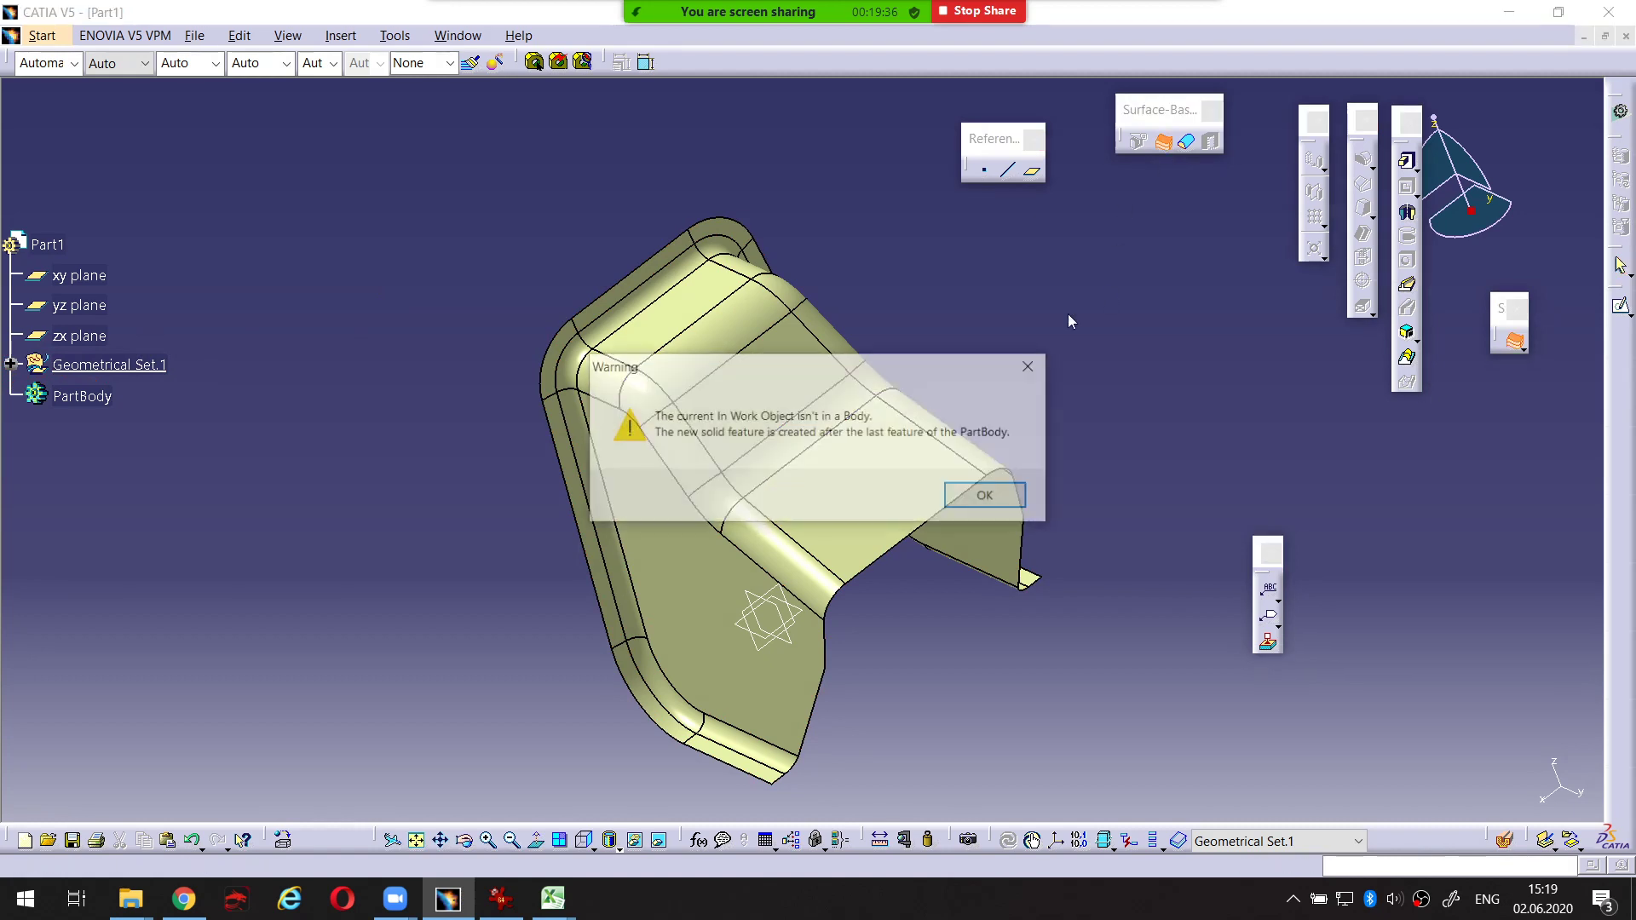
{"action": "left_click", "coordinate": [980, 502]}
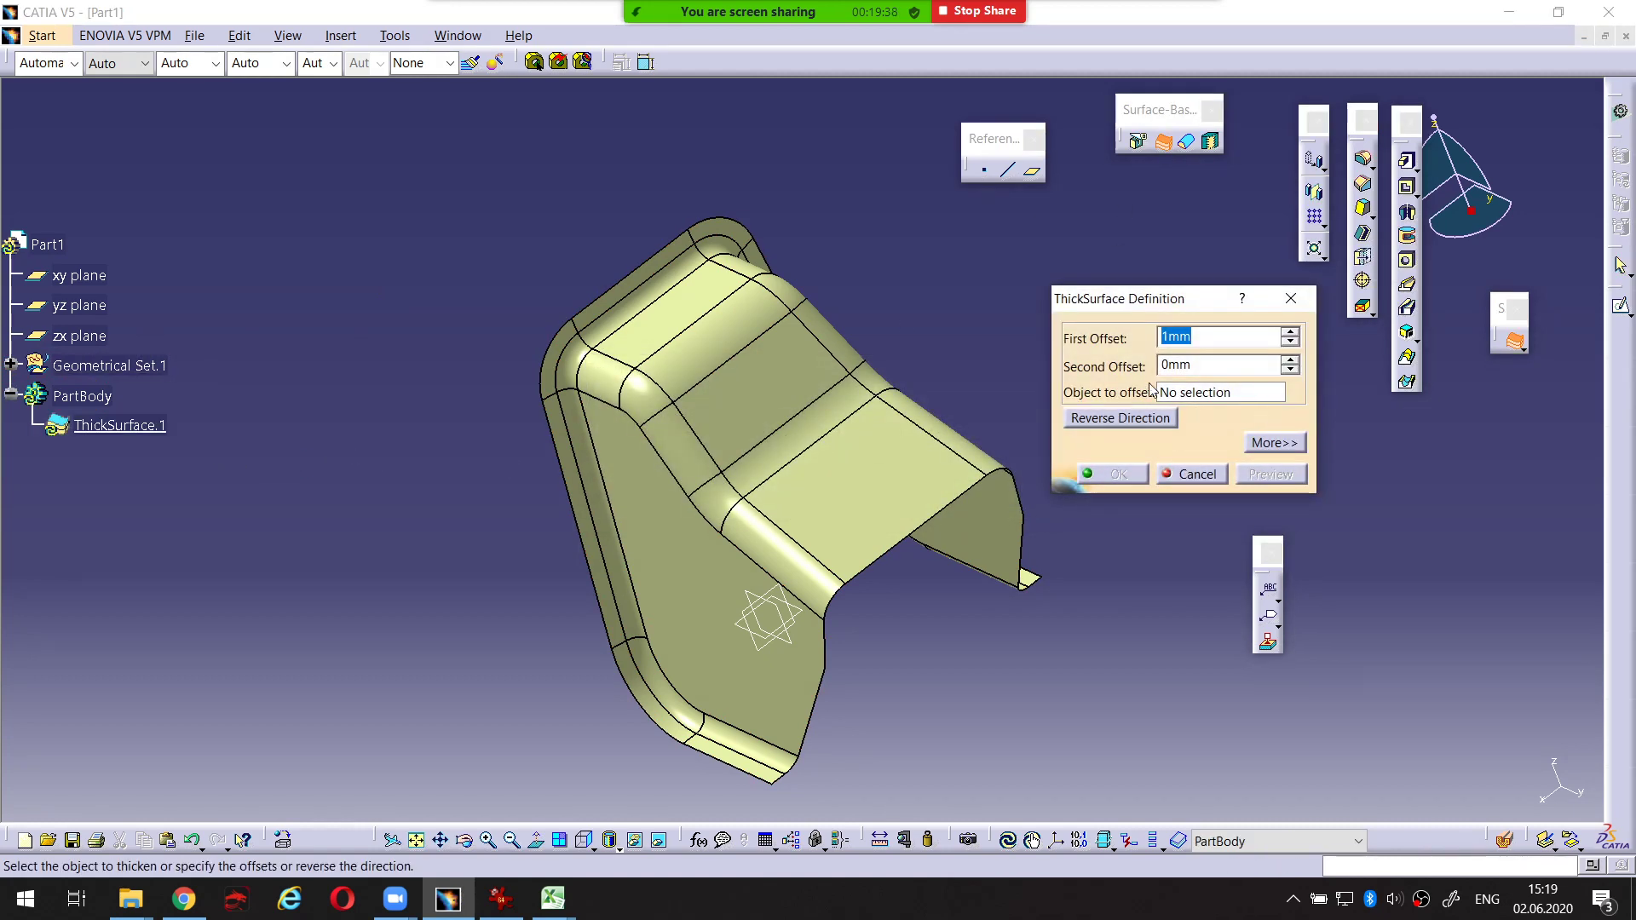
{"action": "middle_click_drag", "start_coordinate": [750, 430], "coordinate": [695, 379]}
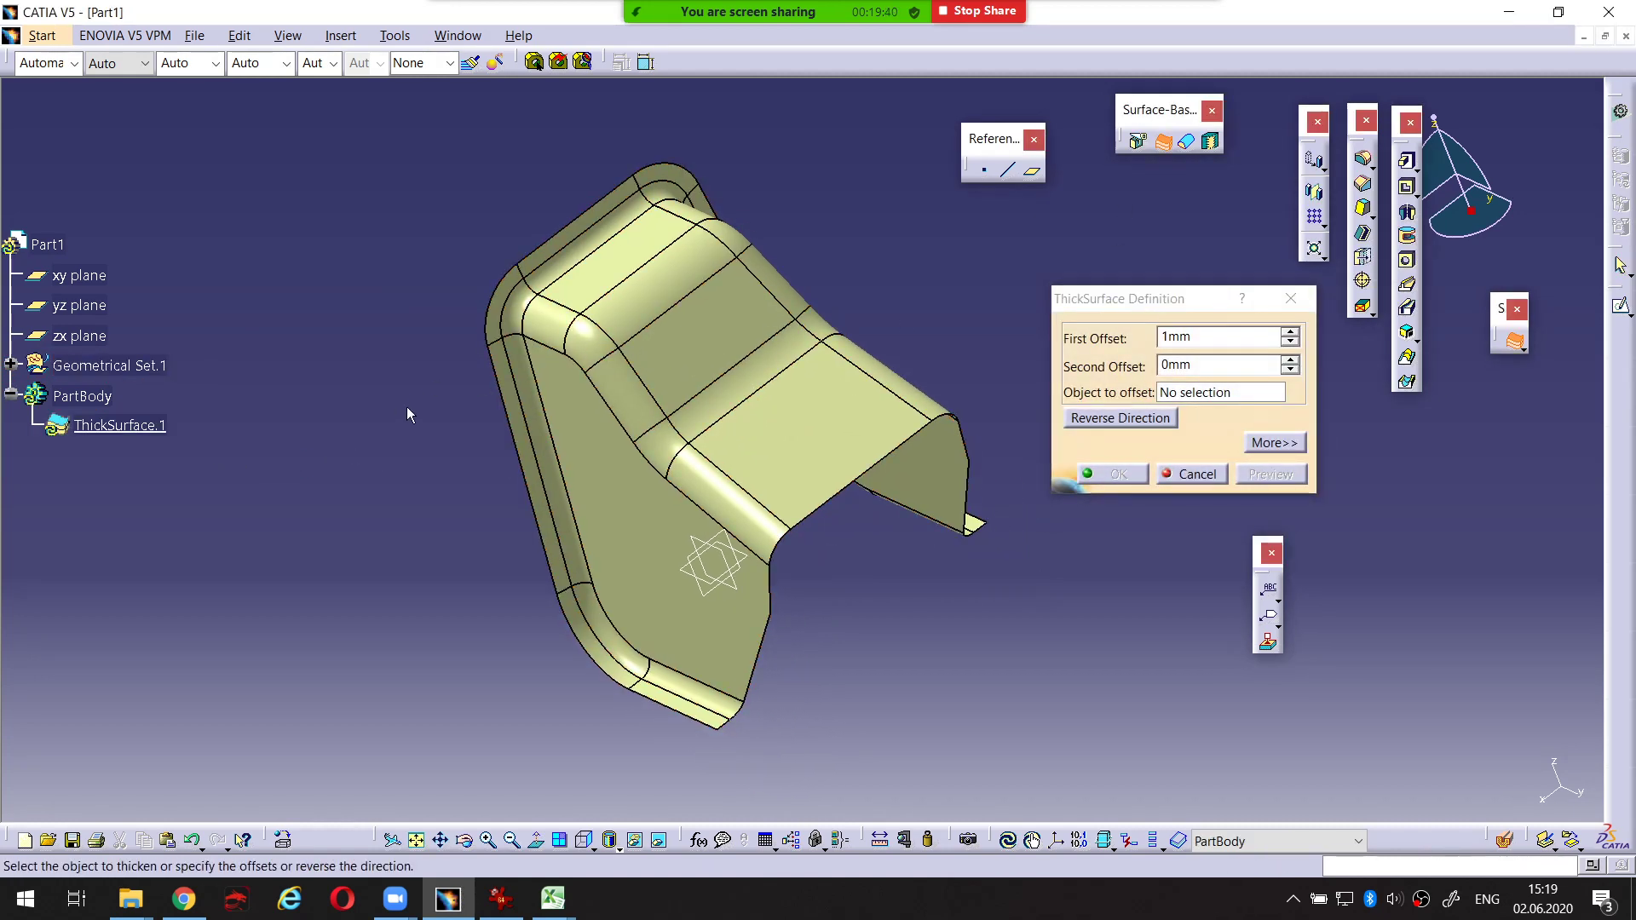
{"action": "left_click_drag", "start_coordinate": [1139, 303], "coordinate": [1044, 290]}
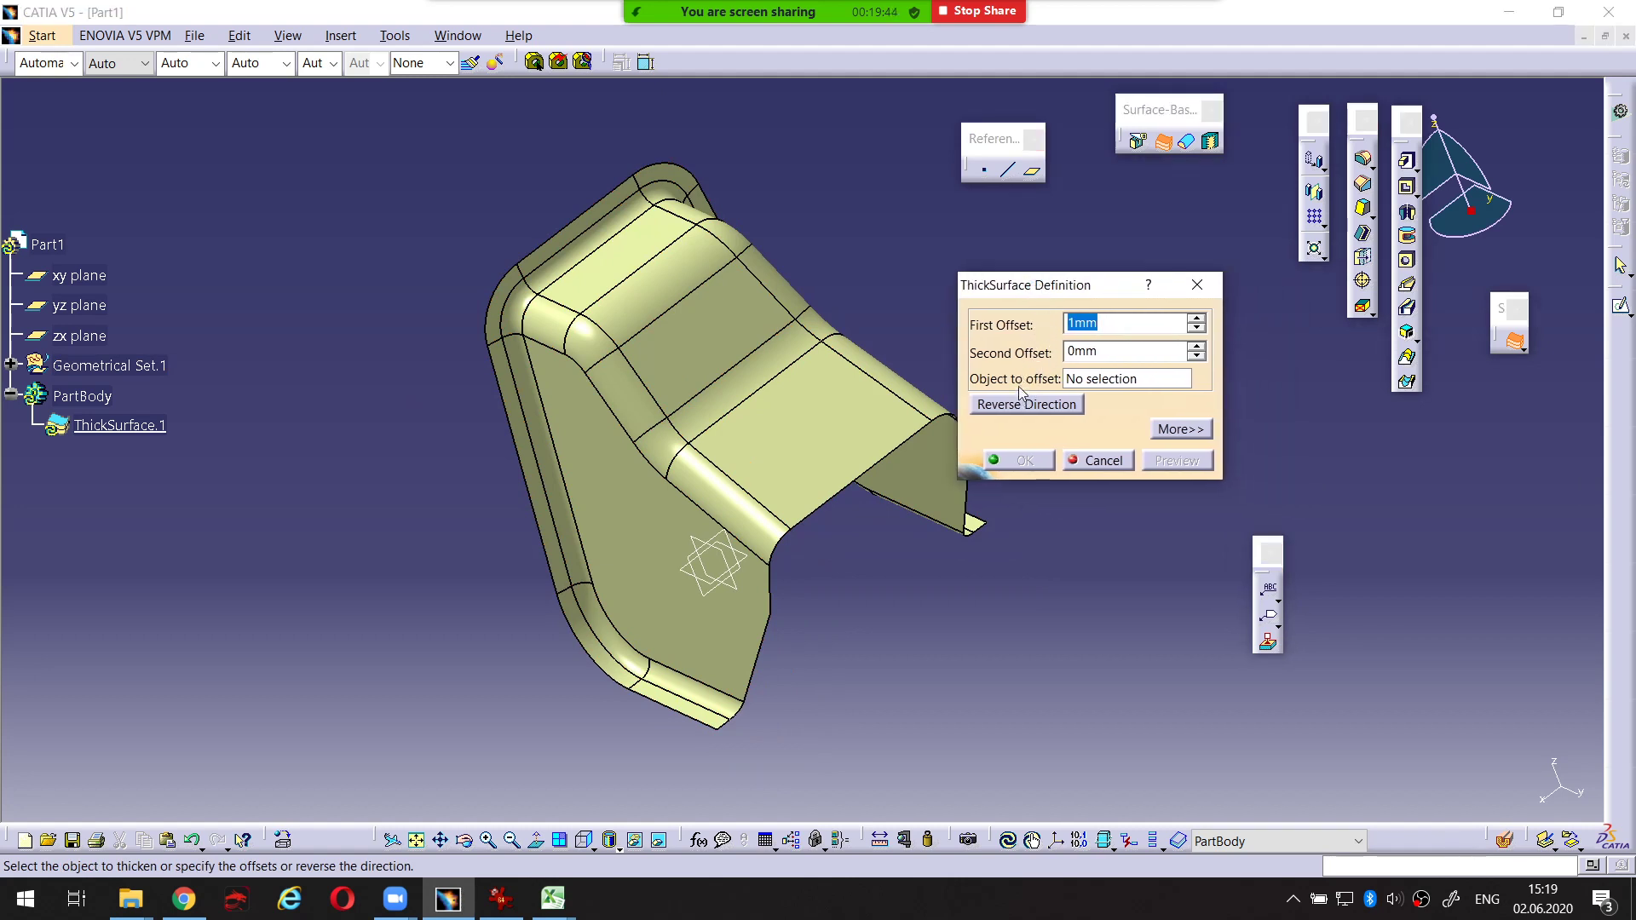
{"action": "key", "text": "ctrl+alt+d"}
{"action": "left_click_drag", "start_coordinate": [986, 403], "coordinate": [1113, 406]}
{"action": "key", "text": "ctrl+alt+d"}
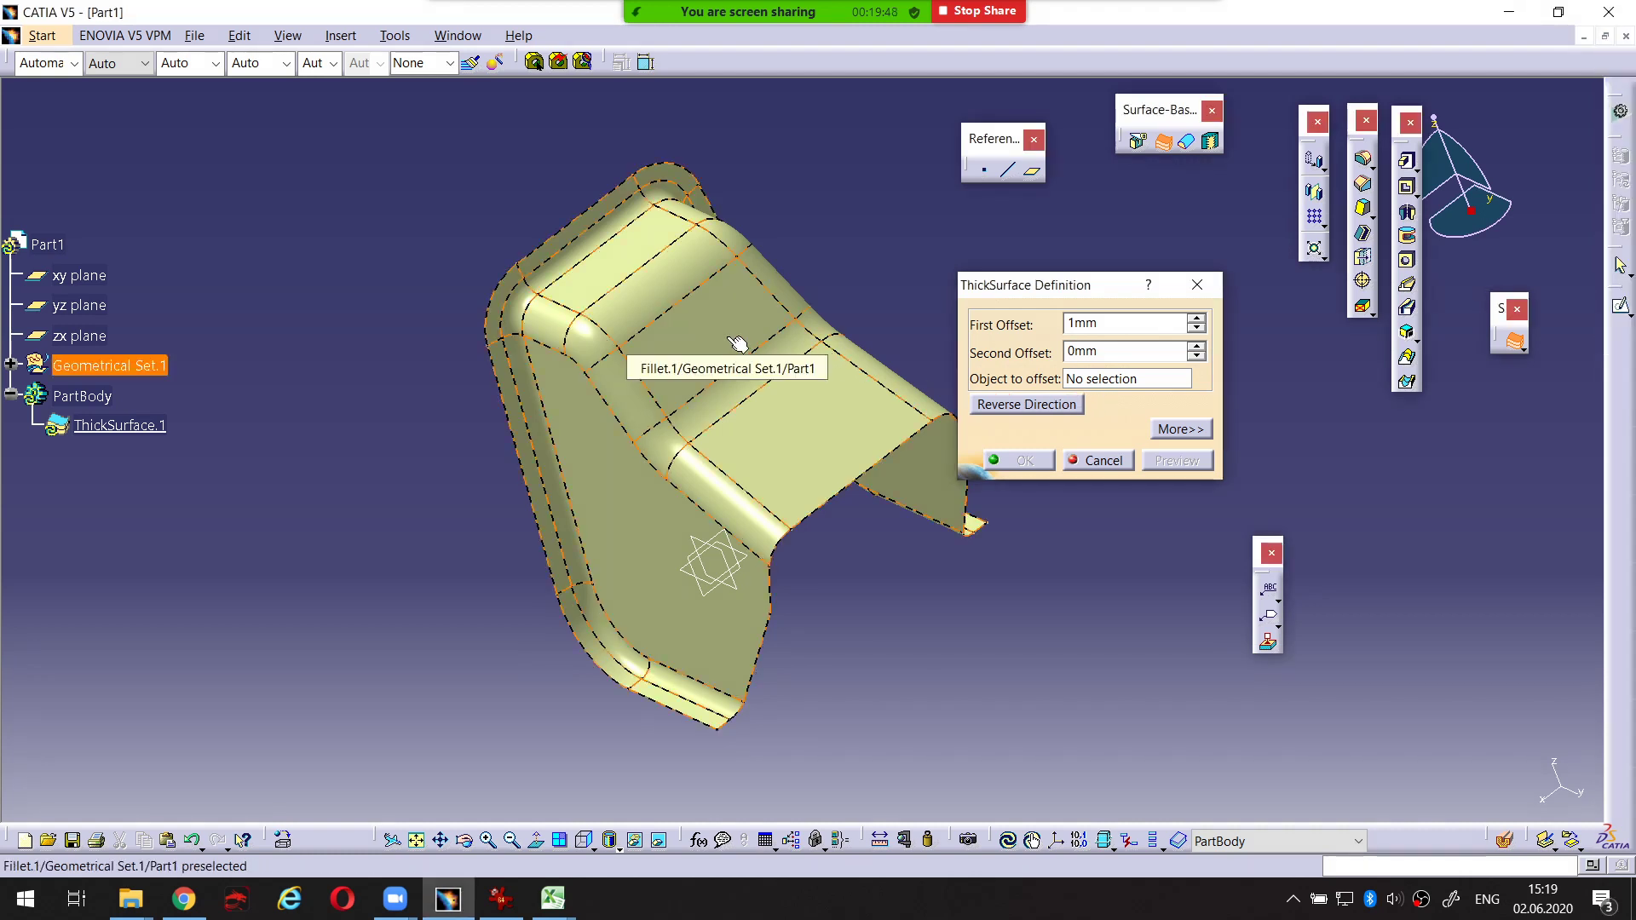
Identify Fillet.1 inside Geometrical Set.1, collapse the set again, and select the Fillet.1 surface as the object to offset
{"action": "left_click", "coordinate": [11, 365]}
{"action": "scroll", "coordinate": [171, 416], "scroll_direction": "down", "scroll_amount": 5}
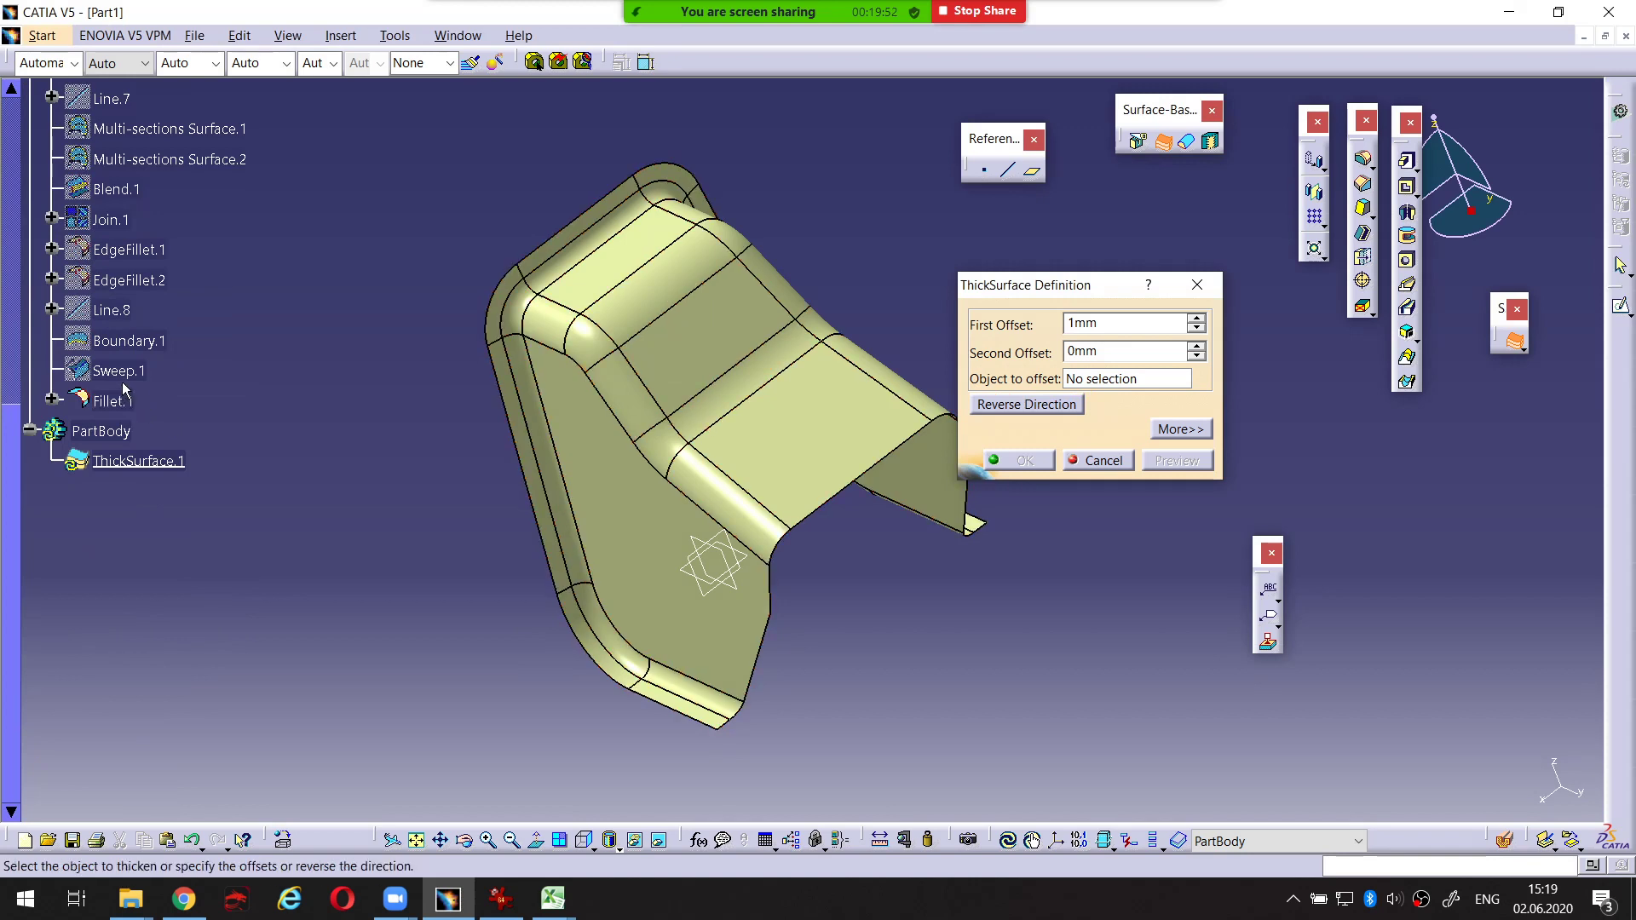
{"action": "key", "text": "ctrl+alt+d"}
{"action": "left_click_drag", "start_coordinate": [101, 382], "coordinate": [49, 384]}
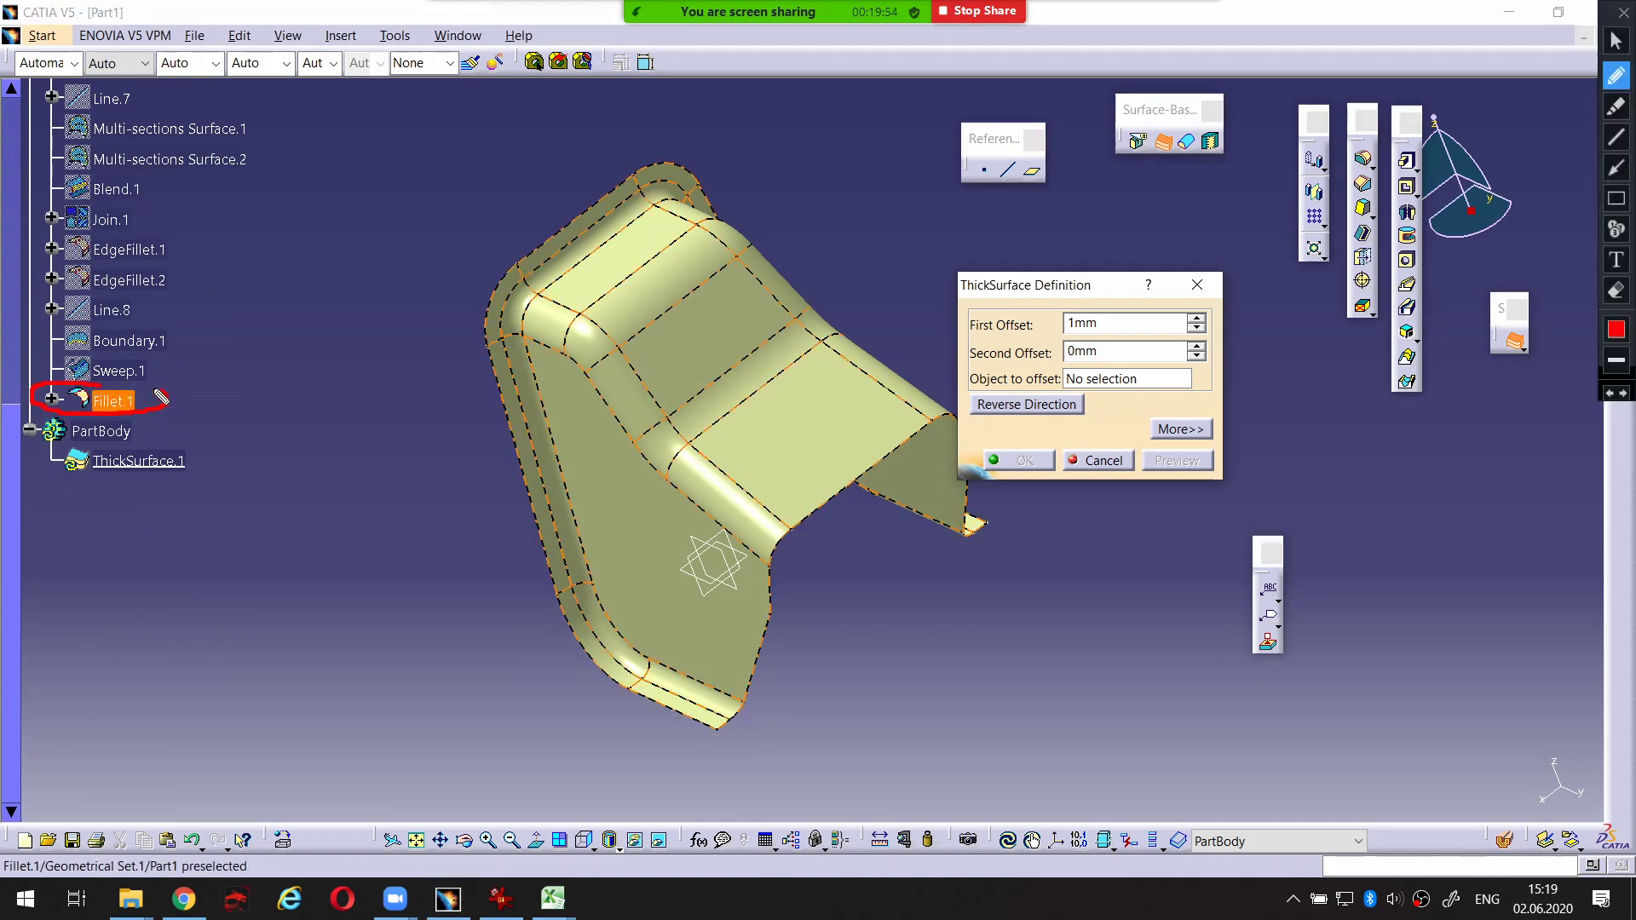
{"action": "key", "text": "ctrl+alt+d"}
{"action": "scroll", "coordinate": [184, 408], "scroll_direction": "up", "scroll_amount": 6}
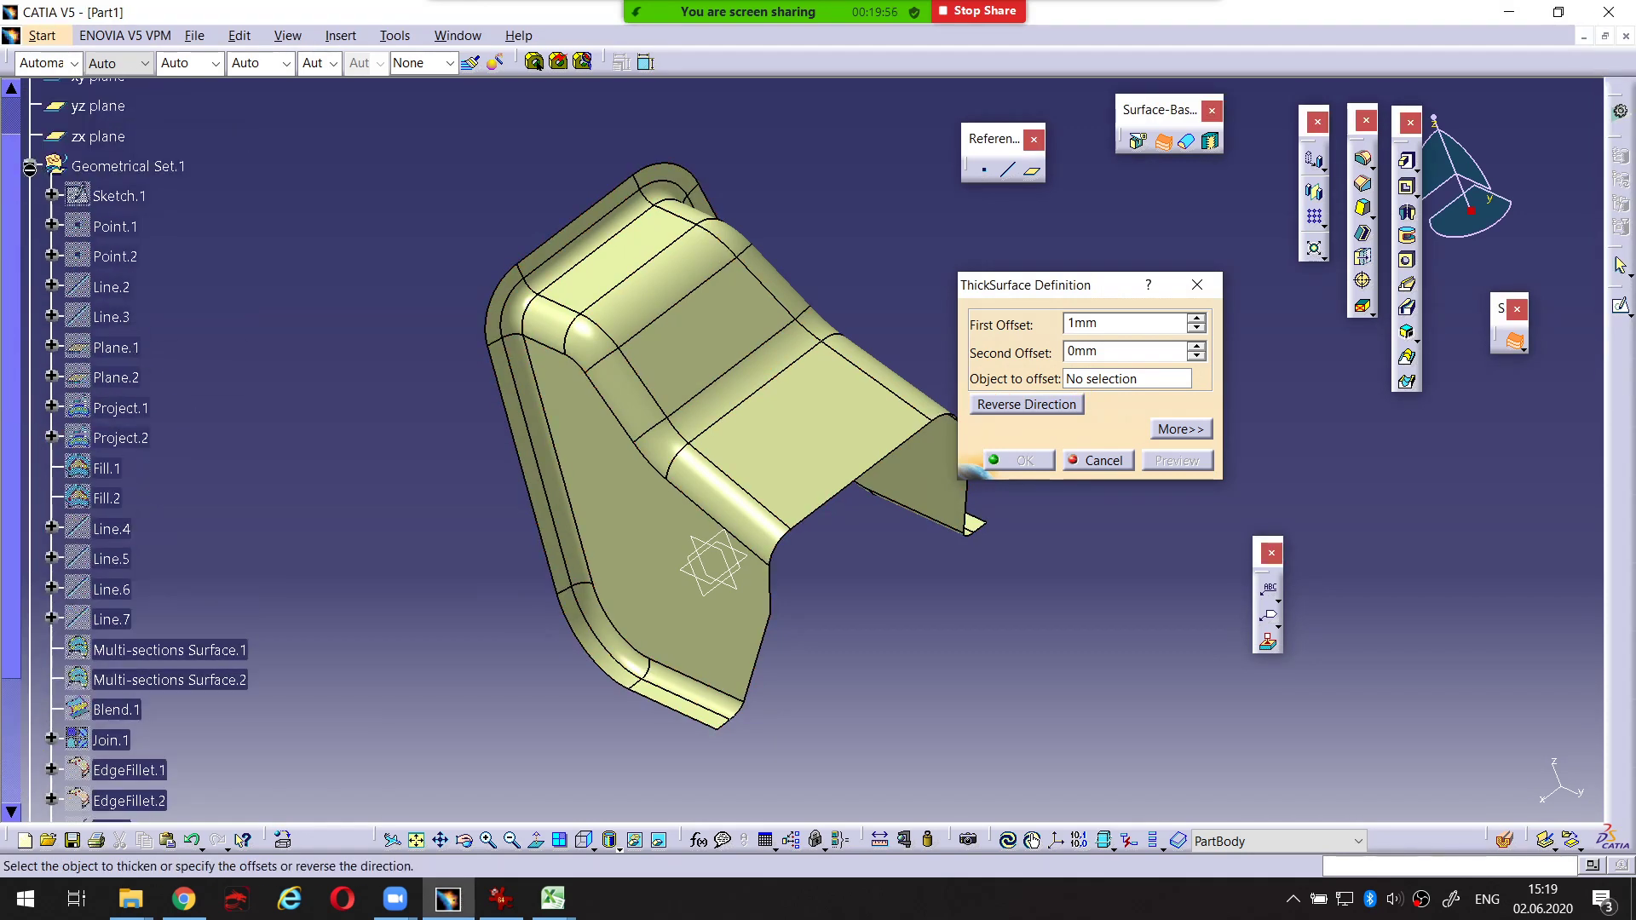
{"action": "left_click", "coordinate": [30, 166]}
{"action": "left_click", "coordinate": [738, 352]}
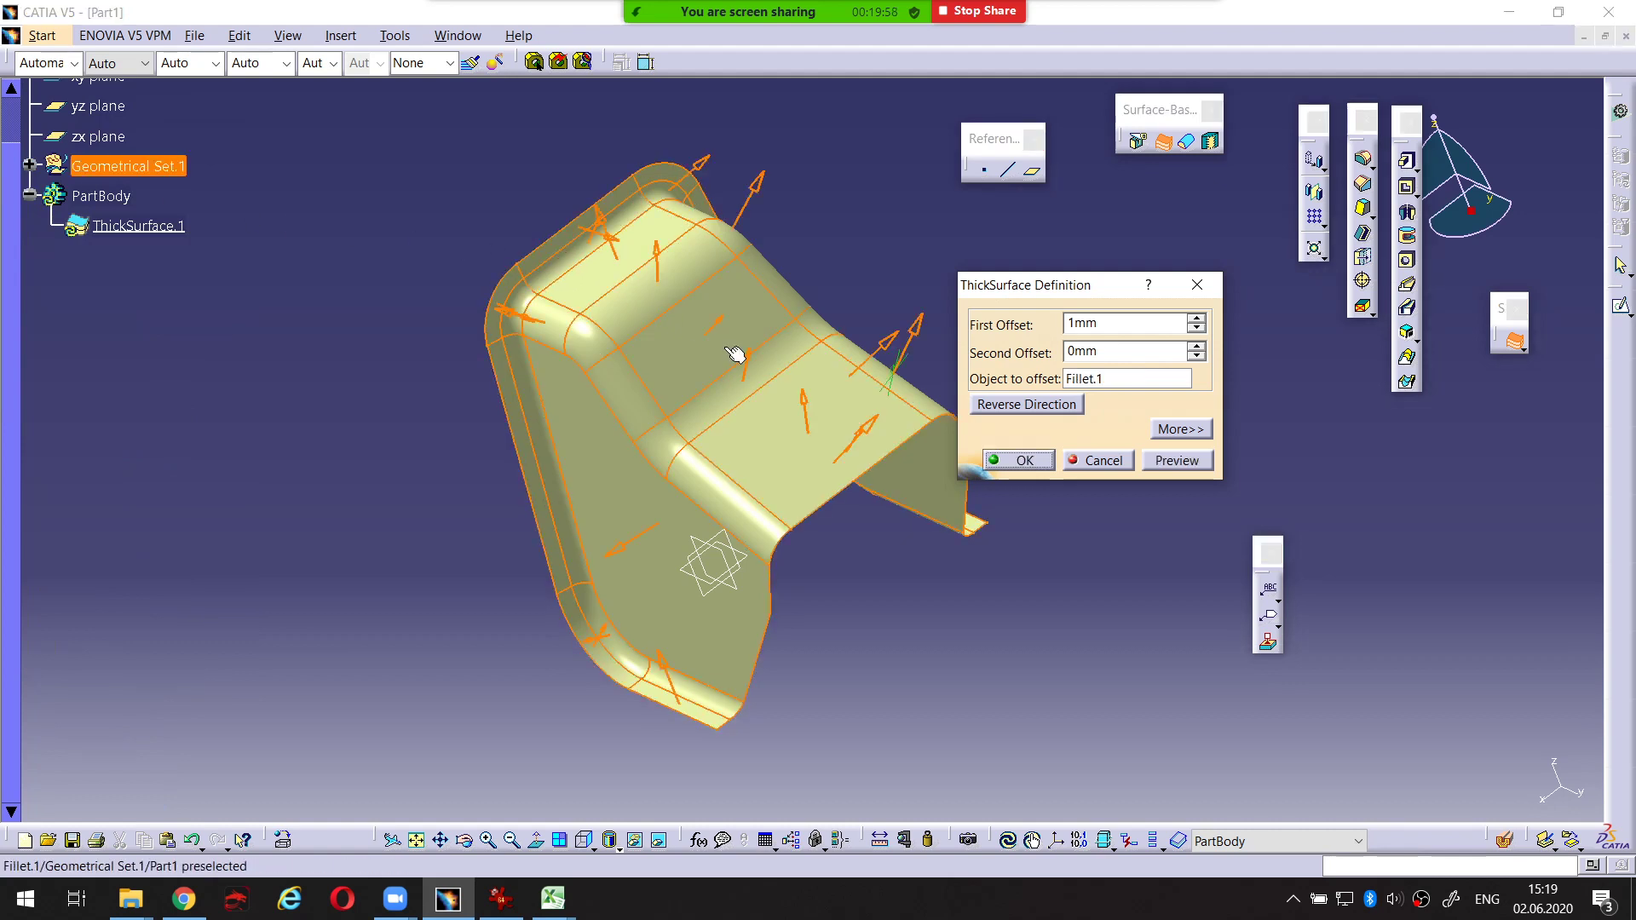
Switch to the reference drawing in IrfanView, examine which side of the flange and lower edge carries the thickness, and return to the CATIA model
{"action": "mouse_move", "coordinate": [741, 286]}
{"action": "middle_mouse_down"}
{"action": "mouse_move", "coordinate": [757, 369]}
{"action": "mouse_move", "coordinate": [837, 184]}
{"action": "mouse_move", "coordinate": [738, 325]}
{"action": "mouse_move", "coordinate": [574, 716]}
{"action": "middle_mouse_up"}
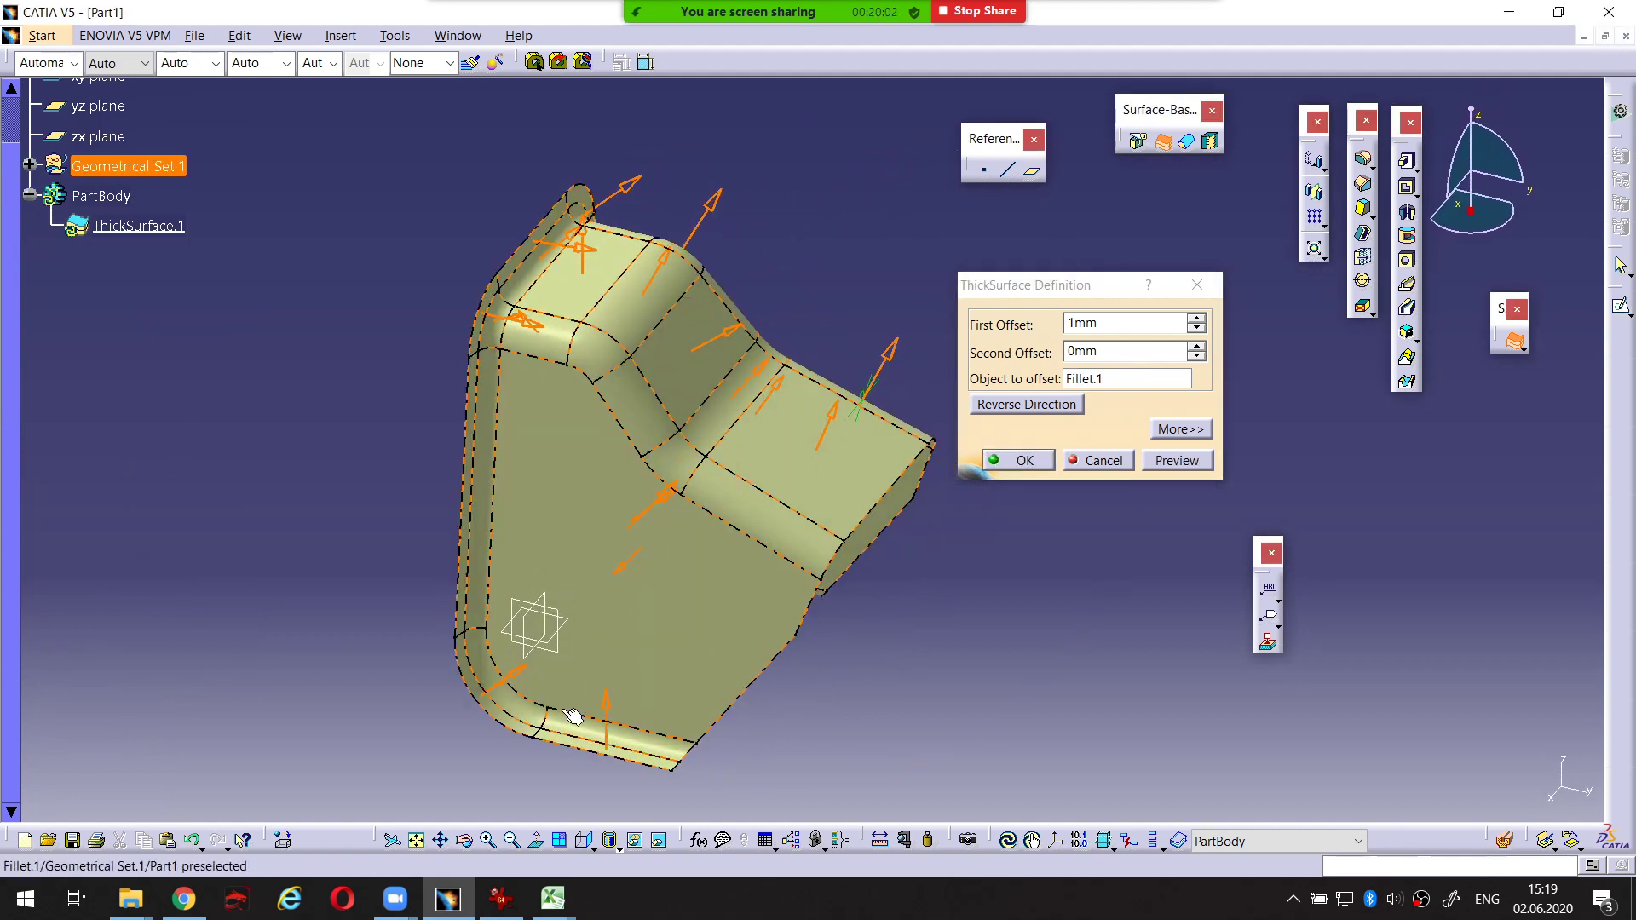
{"action": "left_click", "coordinate": [502, 898]}
{"action": "scroll", "coordinate": [883, 573], "scroll_direction": "up", "scroll_amount": 5}
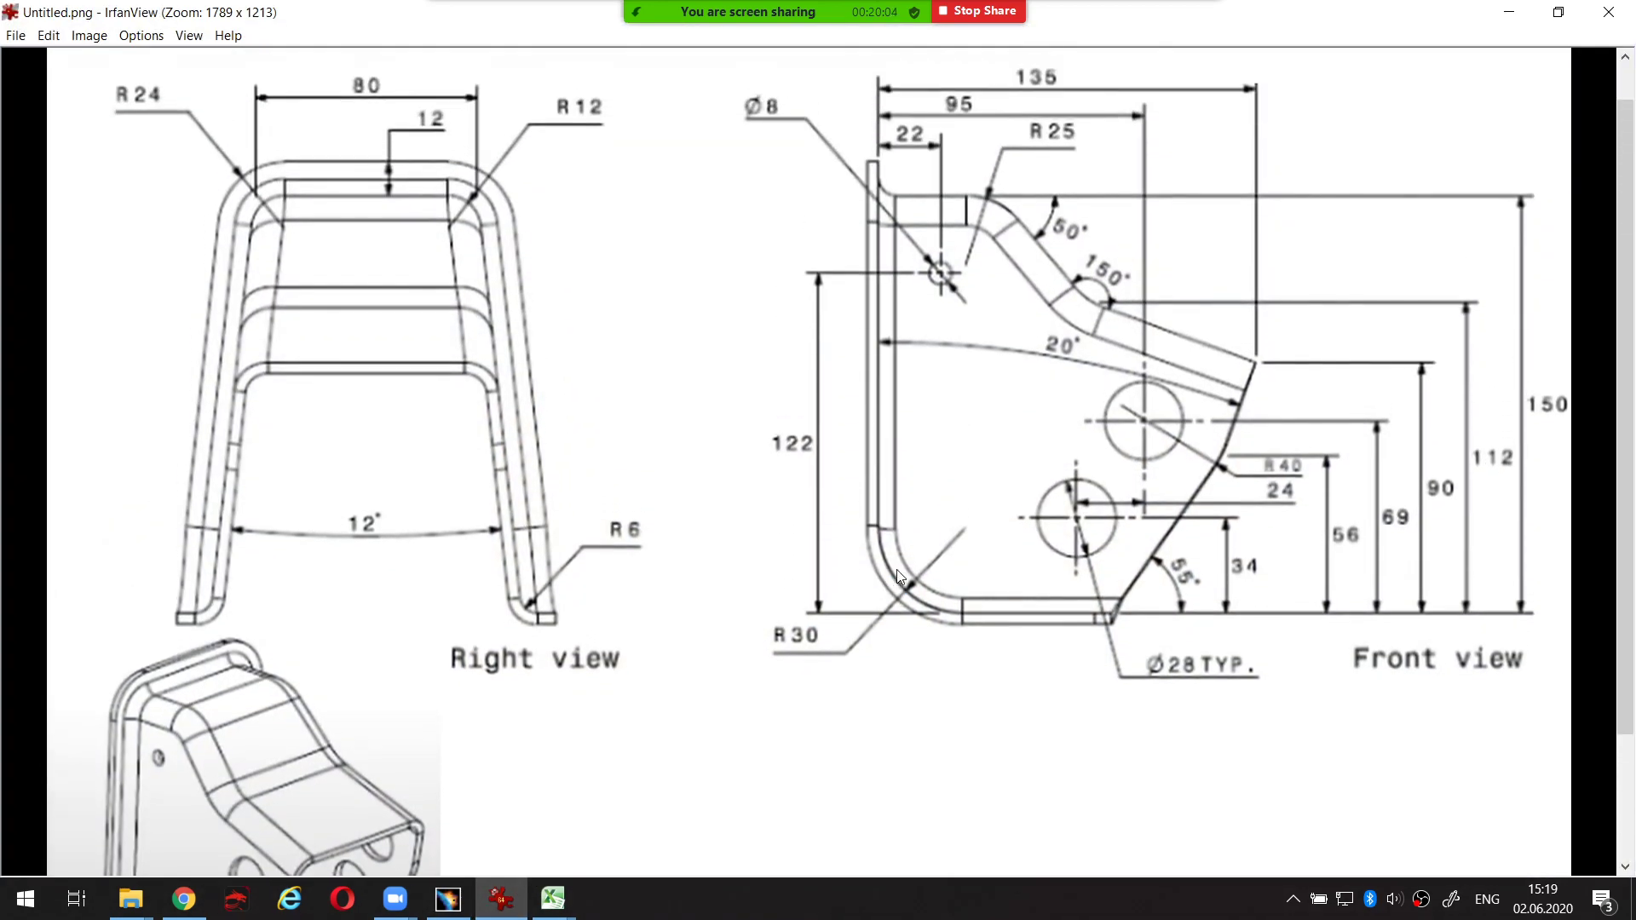
{"action": "key", "text": "ctrl+shift+p"}
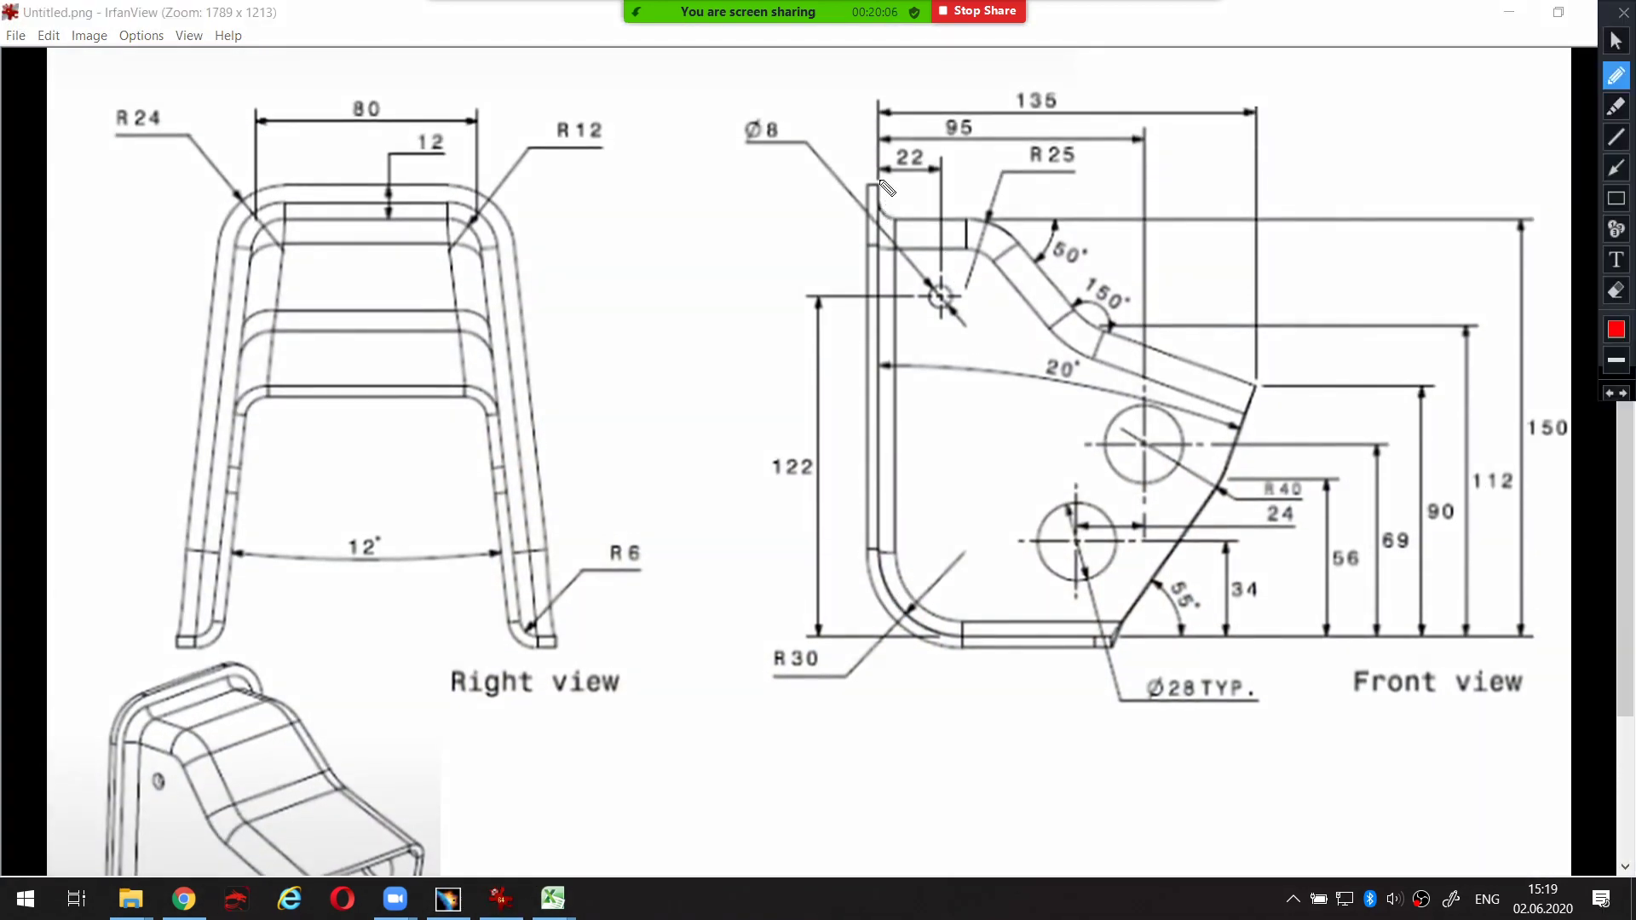
{"action": "mouse_move", "coordinate": [880, 181]}
{"action": "left_mouse_down"}
{"action": "mouse_move", "coordinate": [879, 258]}
{"action": "mouse_move", "coordinate": [881, 179]}
{"action": "mouse_move", "coordinate": [831, 173]}
{"action": "mouse_move", "coordinate": [850, 160]}
{"action": "mouse_move", "coordinate": [829, 172]}
{"action": "mouse_move", "coordinate": [849, 185]}
{"action": "left_mouse_up"}
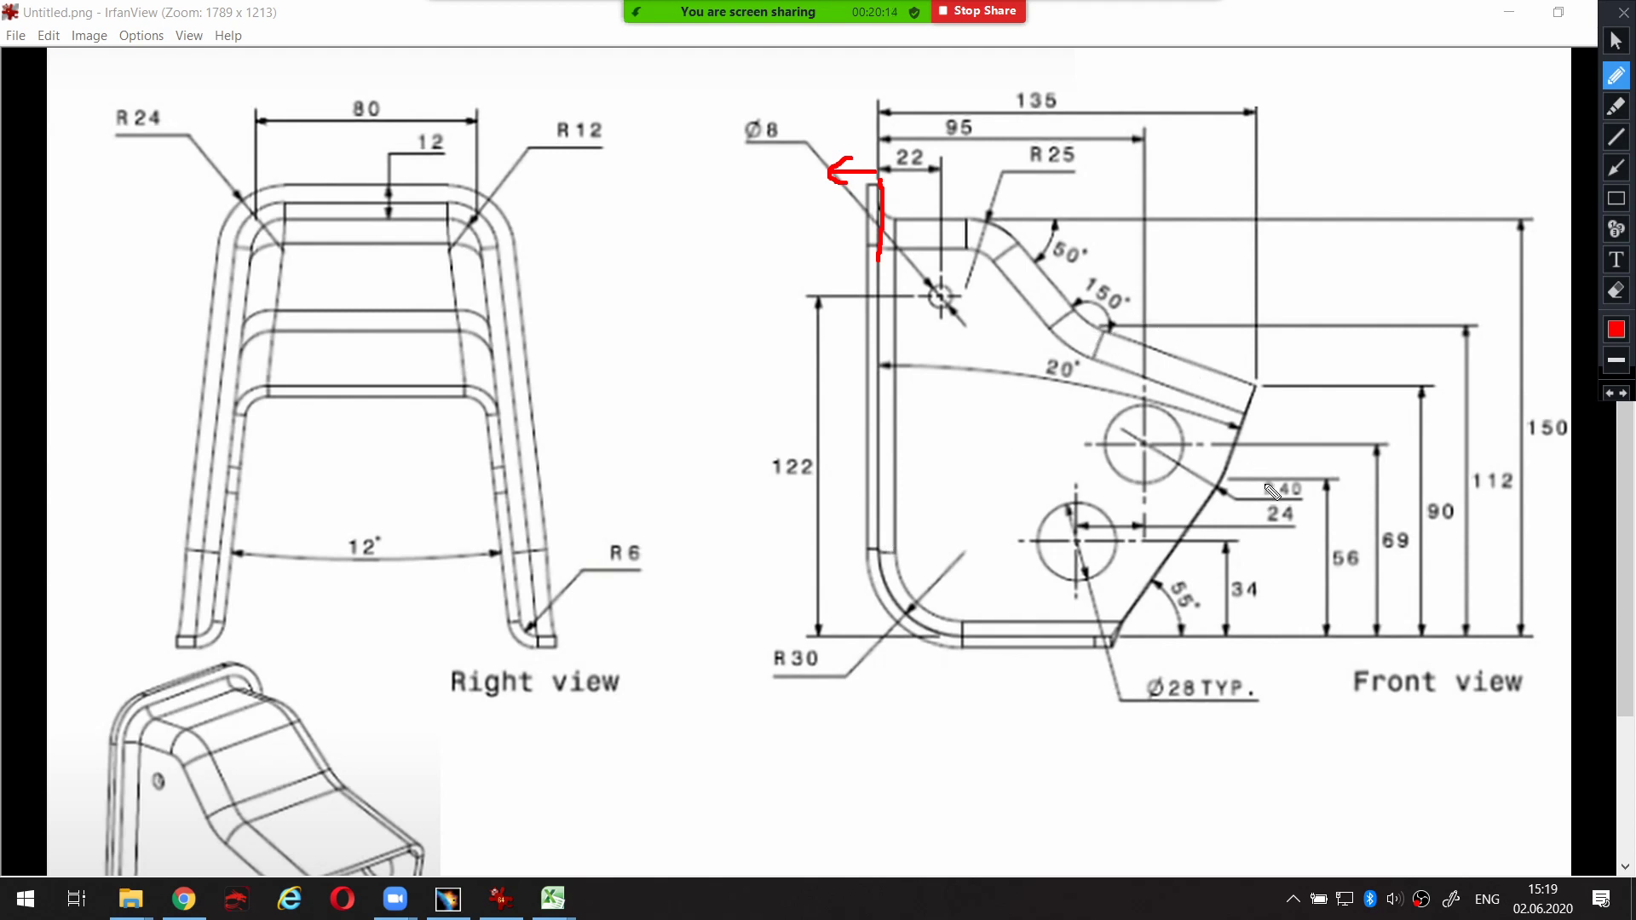
{"action": "left_click", "coordinate": [1110, 635]}
{"action": "mouse_move", "coordinate": [1110, 635]}
{"action": "left_mouse_down"}
{"action": "mouse_move", "coordinate": [1155, 628]}
{"action": "mouse_move", "coordinate": [991, 637]}
{"action": "mouse_move", "coordinate": [1075, 662]}
{"action": "mouse_move", "coordinate": [1074, 708]}
{"action": "mouse_move", "coordinate": [1086, 678]}
{"action": "left_mouse_up"}
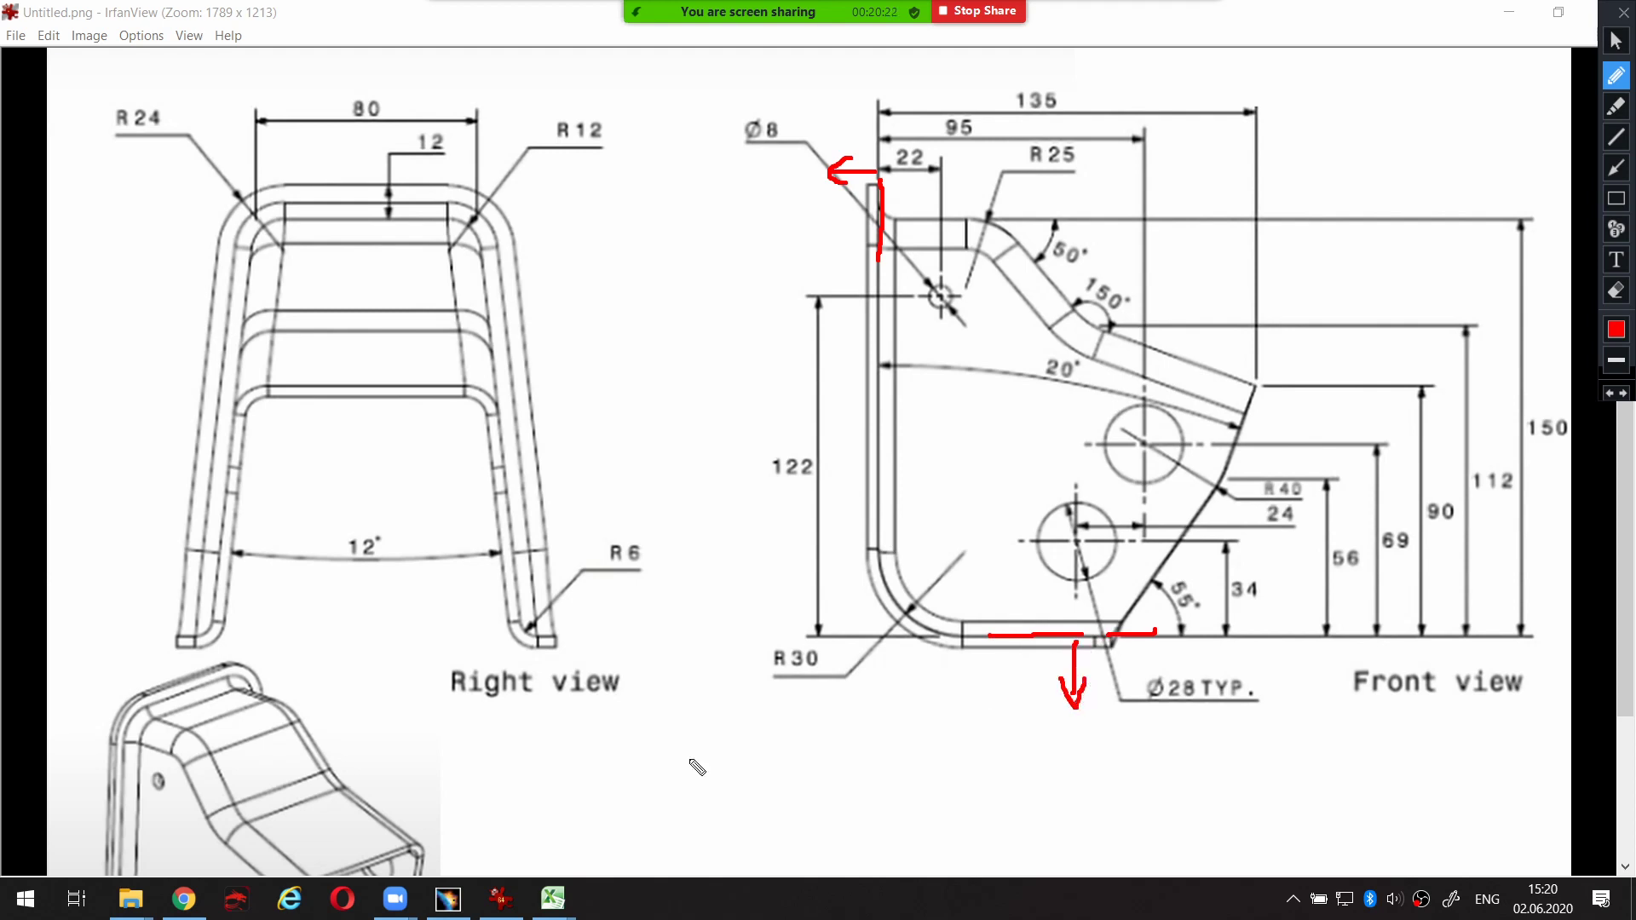
{"action": "left_click", "coordinate": [477, 905]}
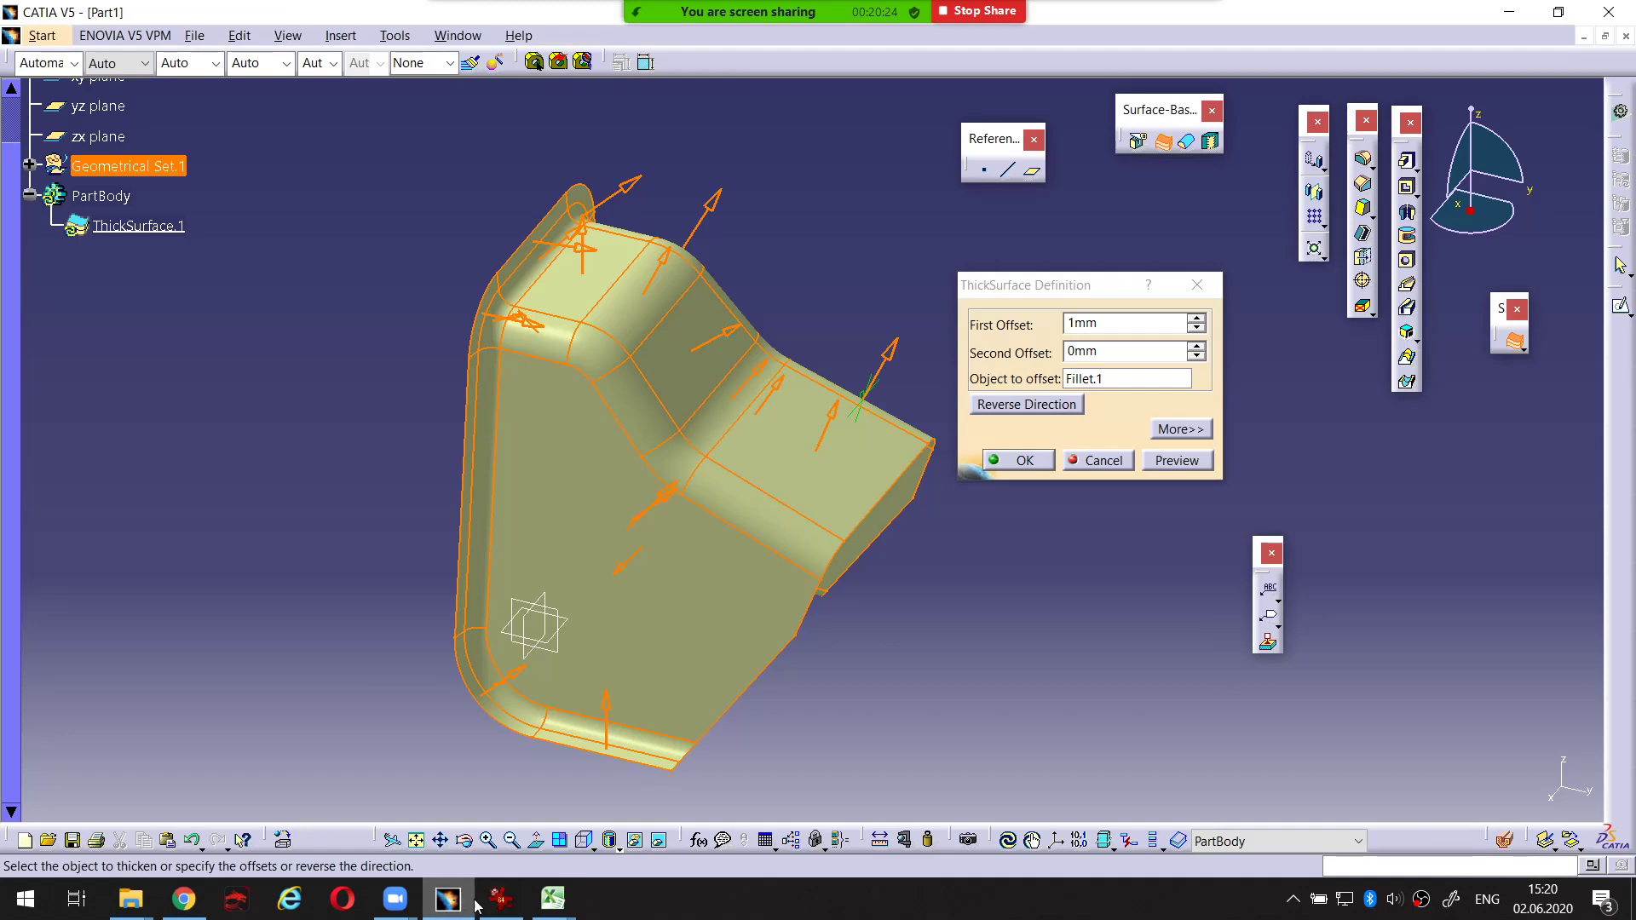
Reverse the thickening direction of Fillet.1 so the offset points outward from the flange and toward the inside of the body
{"action": "key", "text": "ctrl+shift+1"}
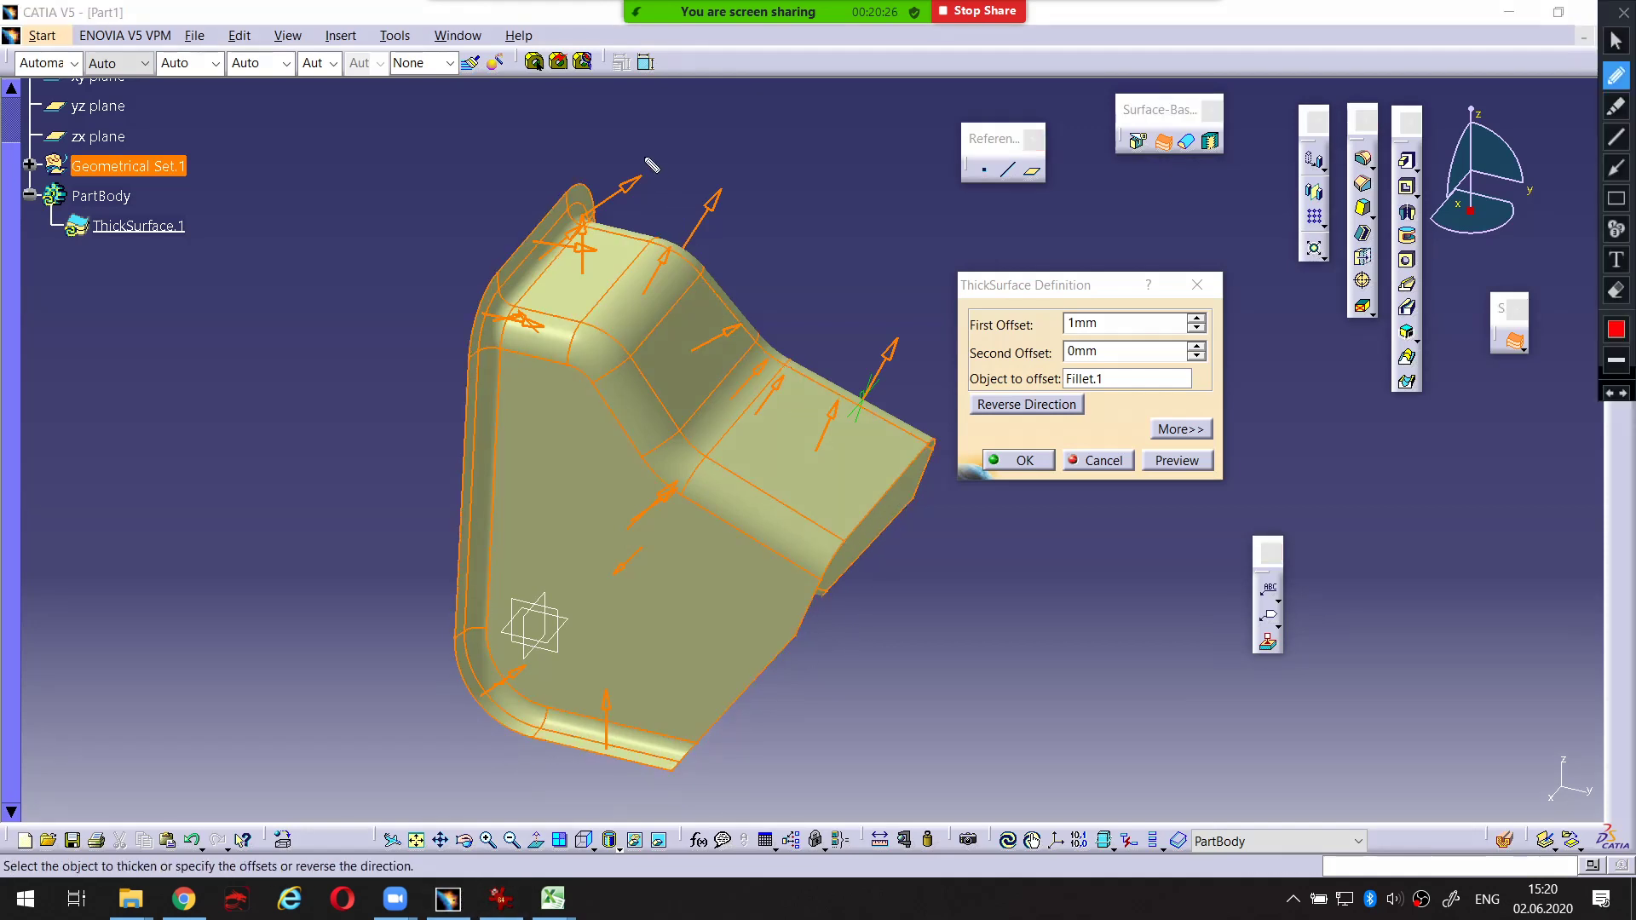
{"action": "mouse_move", "coordinate": [620, 147]}
{"action": "left_mouse_down"}
{"action": "mouse_move", "coordinate": [537, 175]}
{"action": "mouse_move", "coordinate": [356, 612]}
{"action": "mouse_move", "coordinate": [563, 803]}
{"action": "mouse_move", "coordinate": [944, 654]}
{"action": "mouse_move", "coordinate": [965, 376]}
{"action": "mouse_move", "coordinate": [694, 143]}
{"action": "mouse_move", "coordinate": [592, 156]}
{"action": "left_mouse_up"}
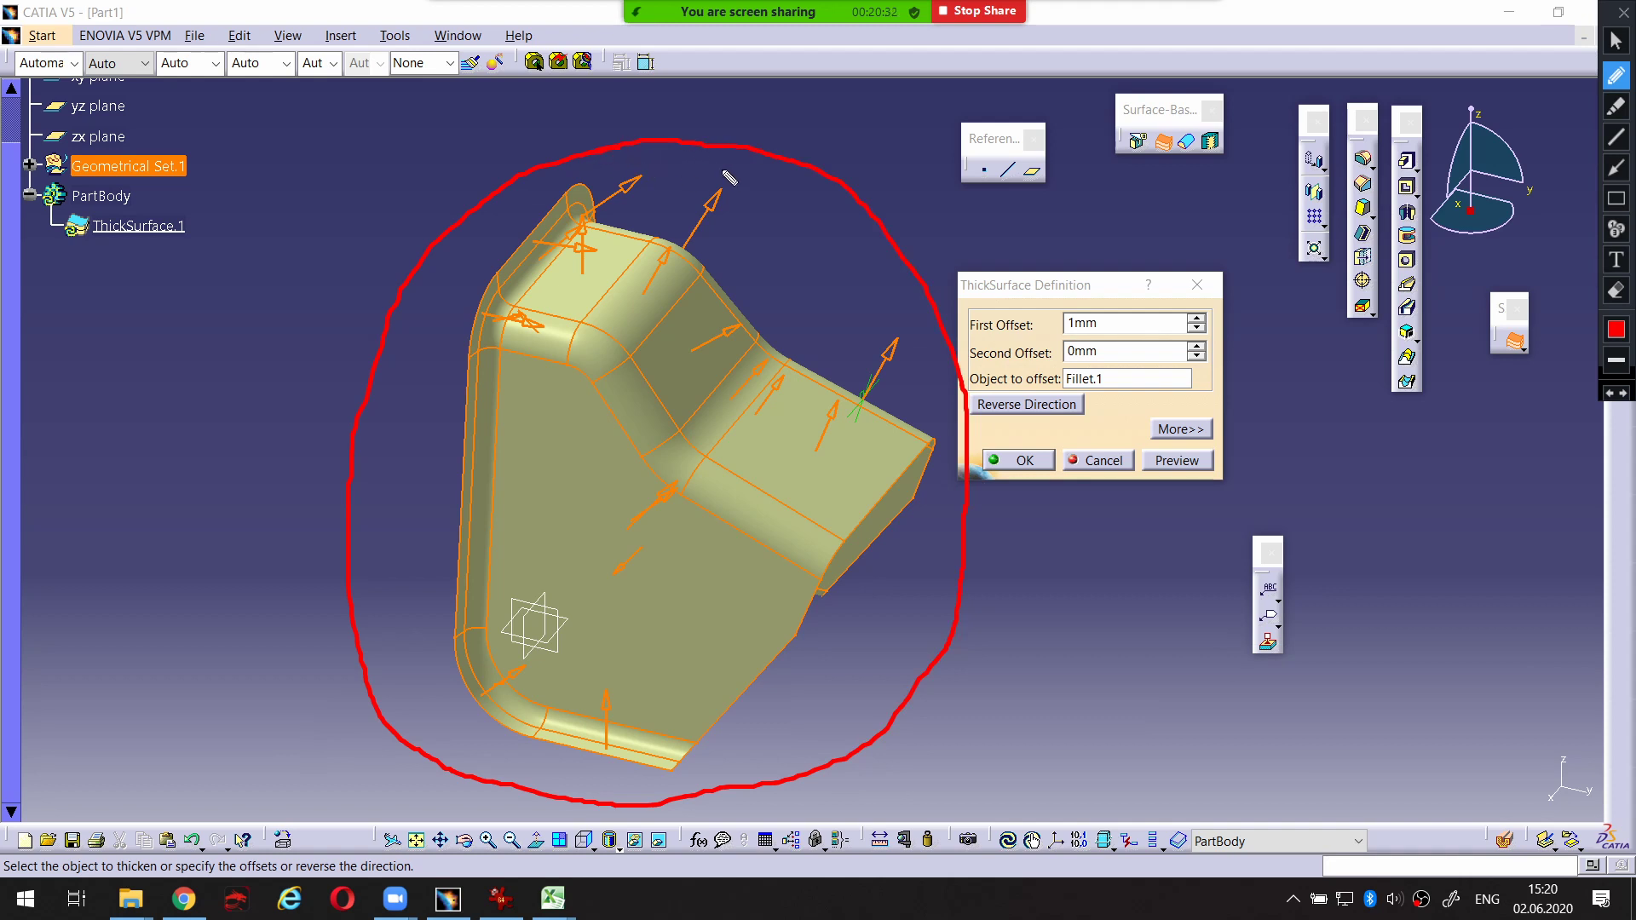
{"action": "key", "text": "Escape"}
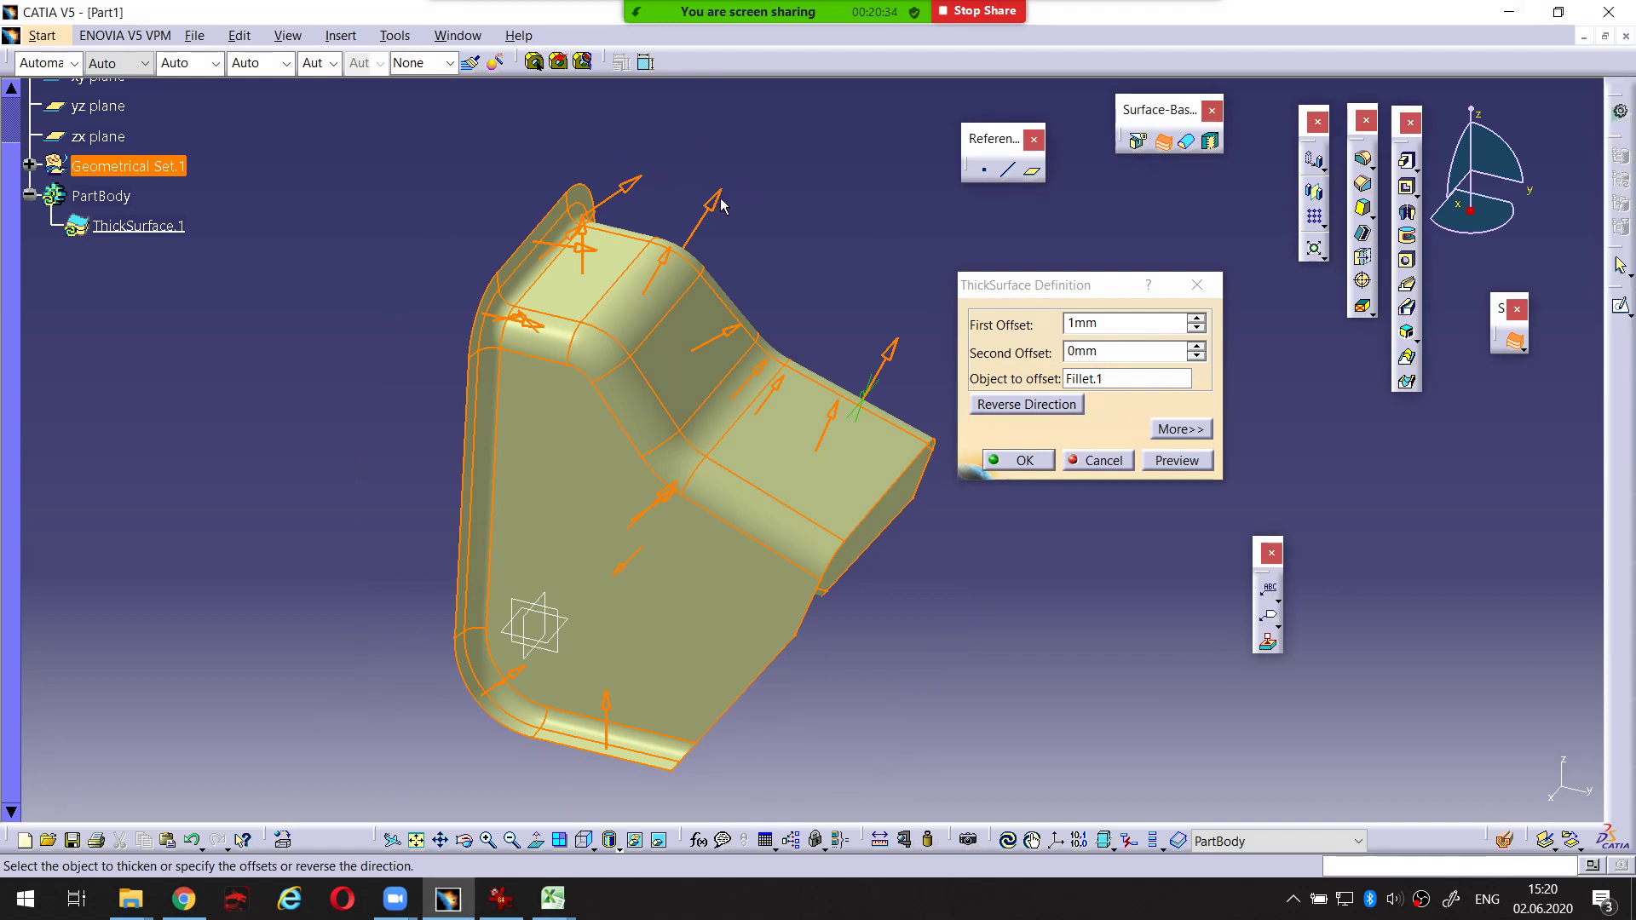
{"action": "left_click", "coordinate": [716, 209]}
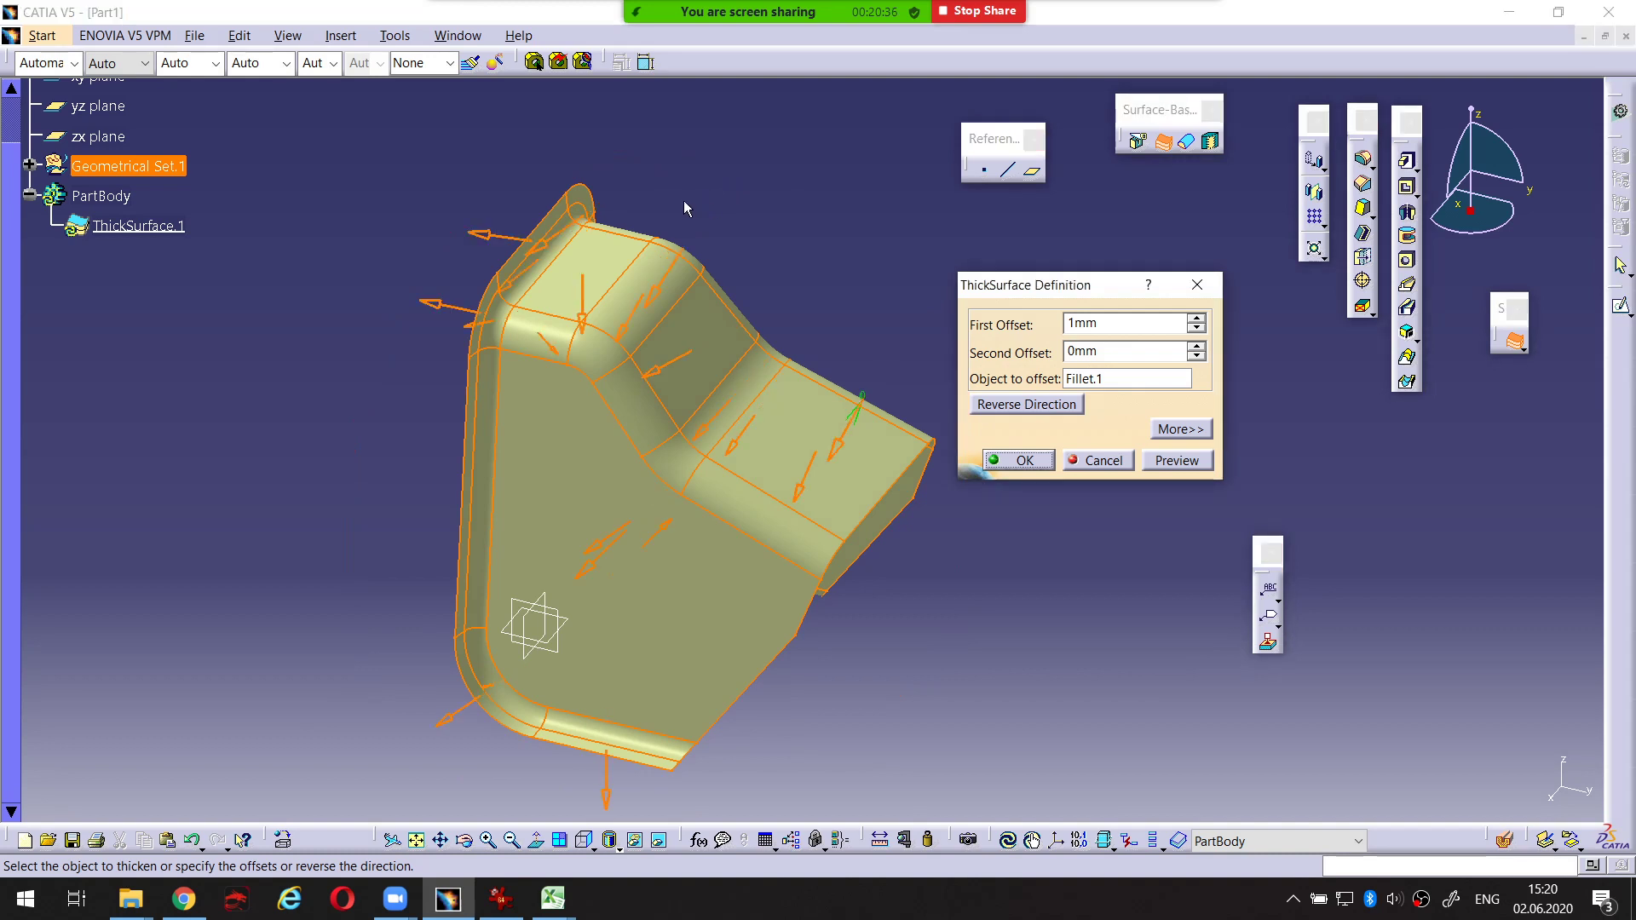
{"action": "left_click", "coordinate": [686, 213]}
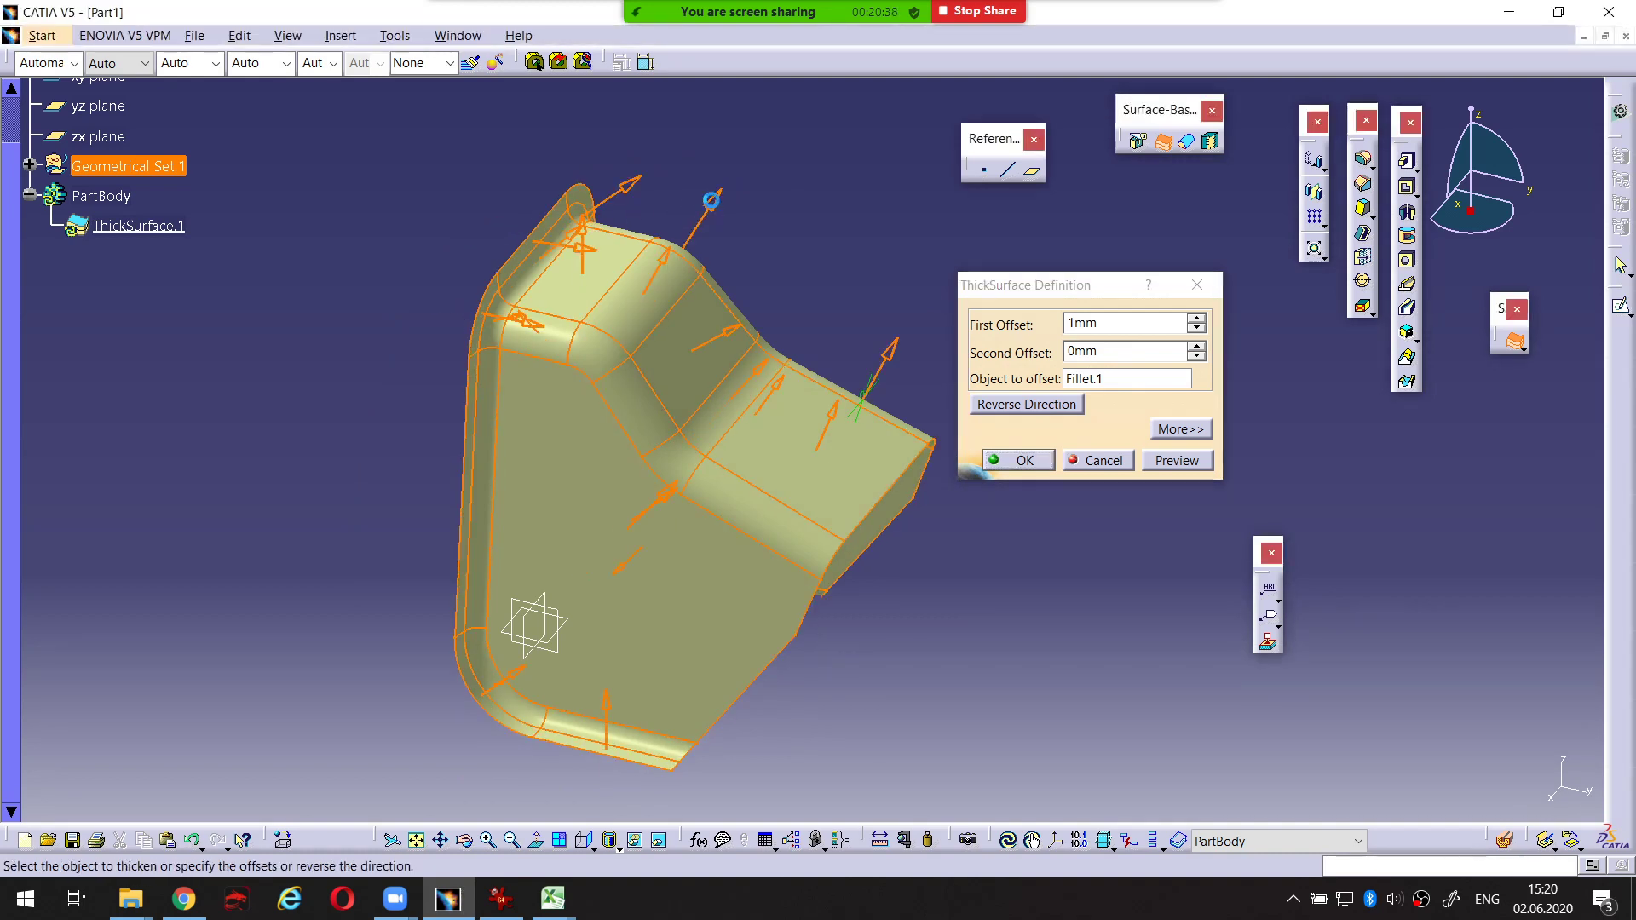
{"action": "left_click", "coordinate": [1009, 338]}
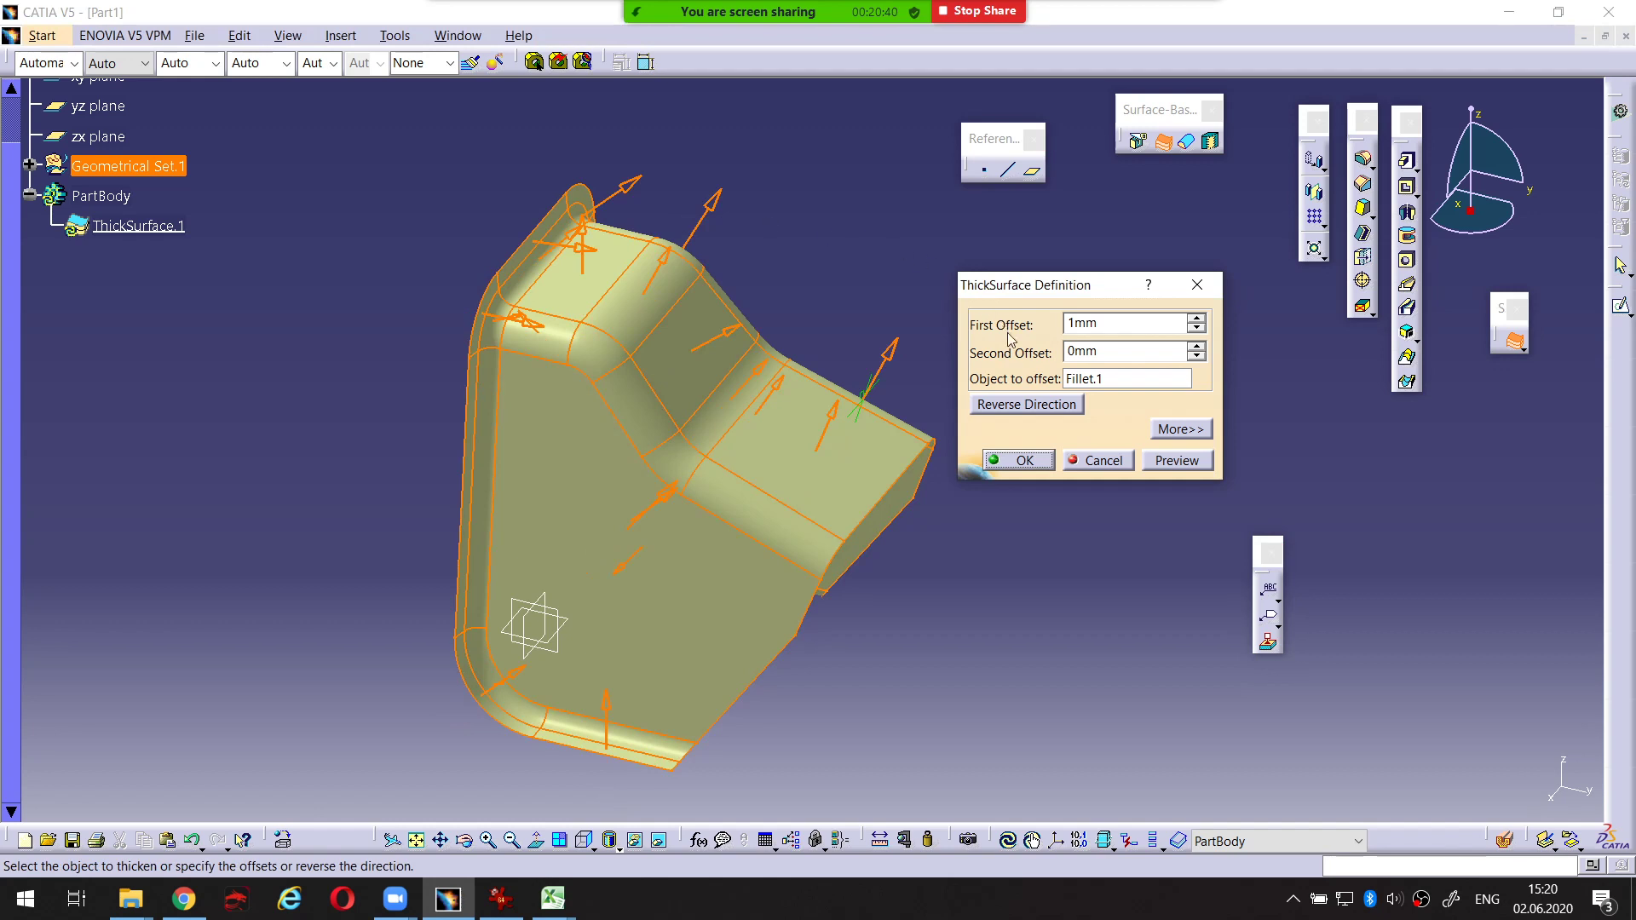
{"action": "mouse_move", "coordinate": [1002, 389]}
{"action": "left_mouse_down"}
{"action": "mouse_move", "coordinate": [971, 422]}
{"action": "mouse_move", "coordinate": [1040, 435]}
{"action": "mouse_move", "coordinate": [1089, 407]}
{"action": "mouse_move", "coordinate": [1010, 392]}
{"action": "left_mouse_up"}
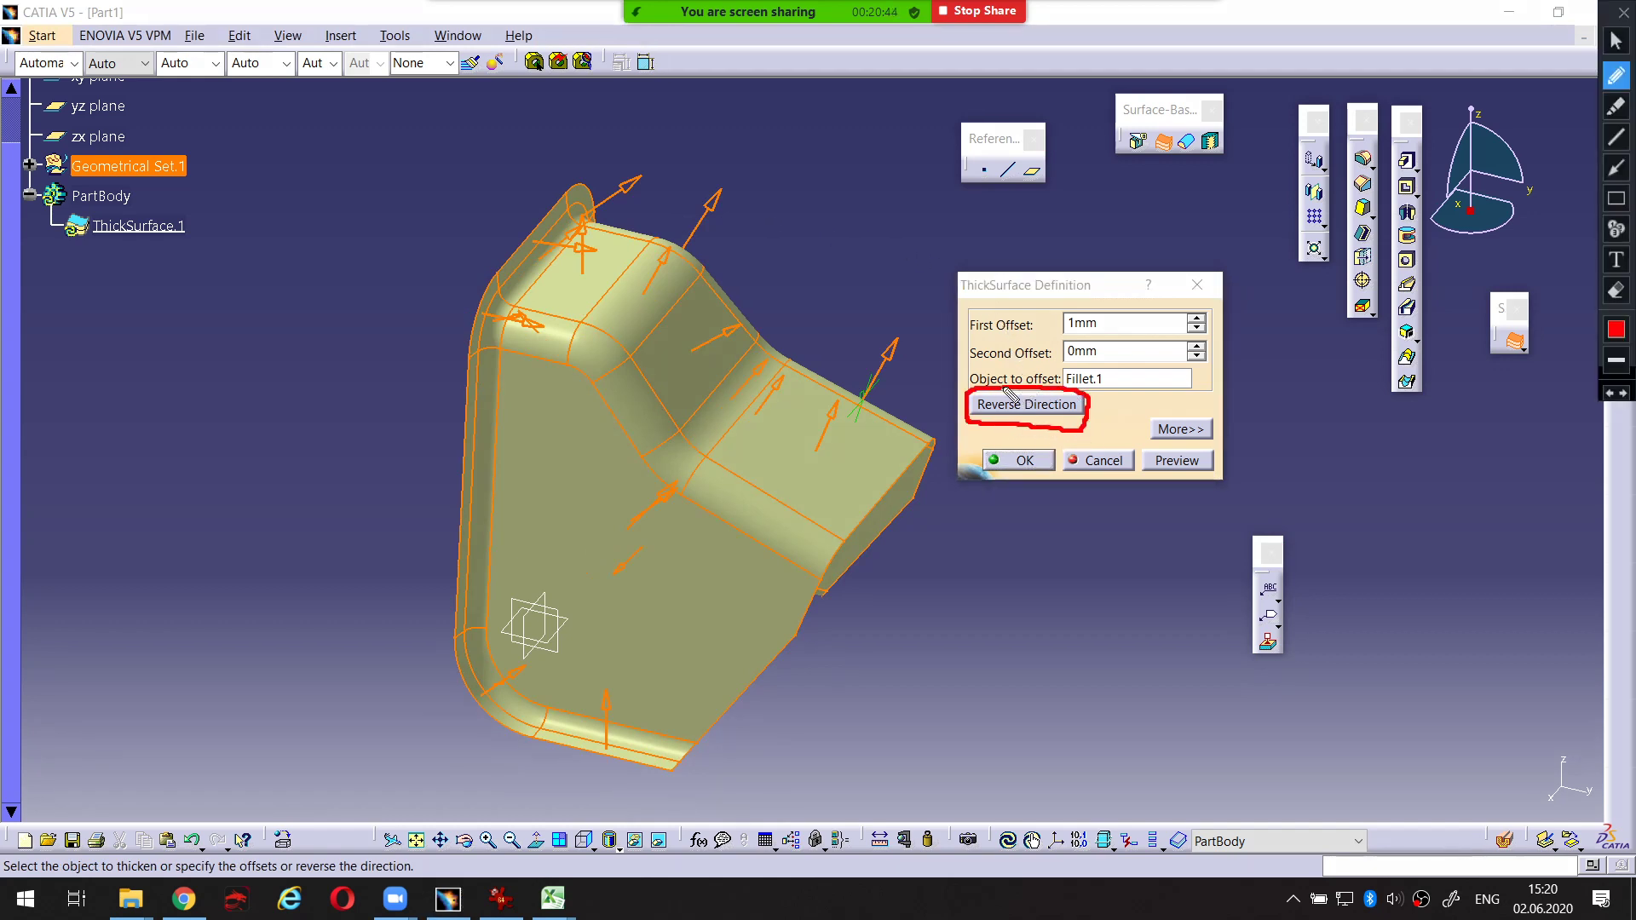
{"action": "left_click", "coordinate": [1017, 407]}
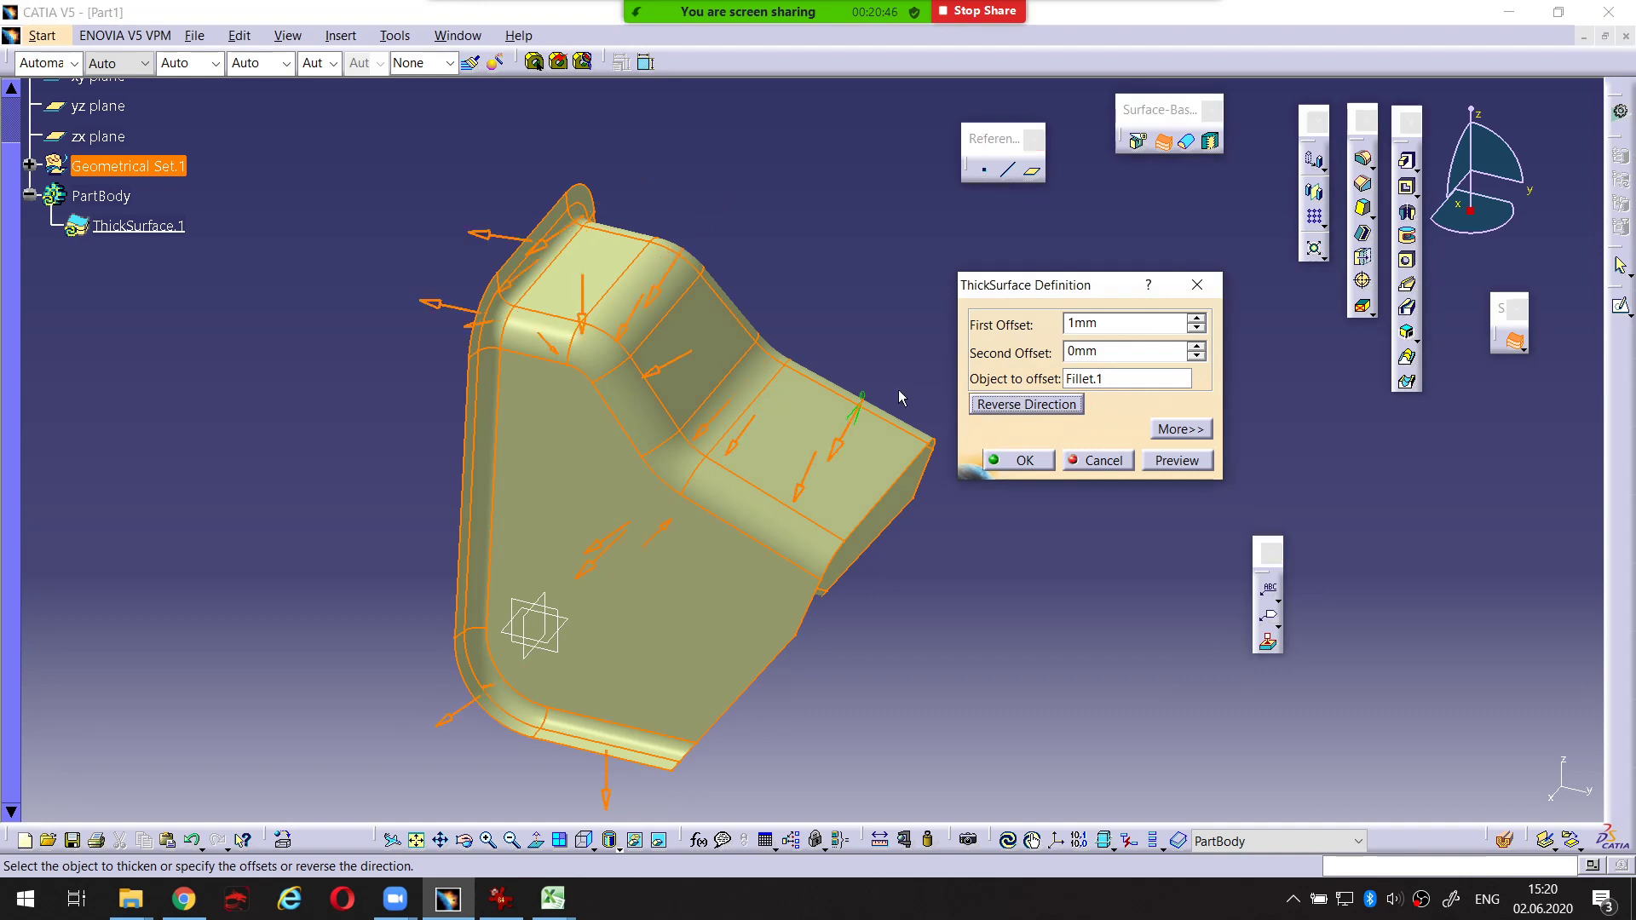
{"action": "middle_click_drag", "start_coordinate": [815, 348], "coordinate": [760, 287]}
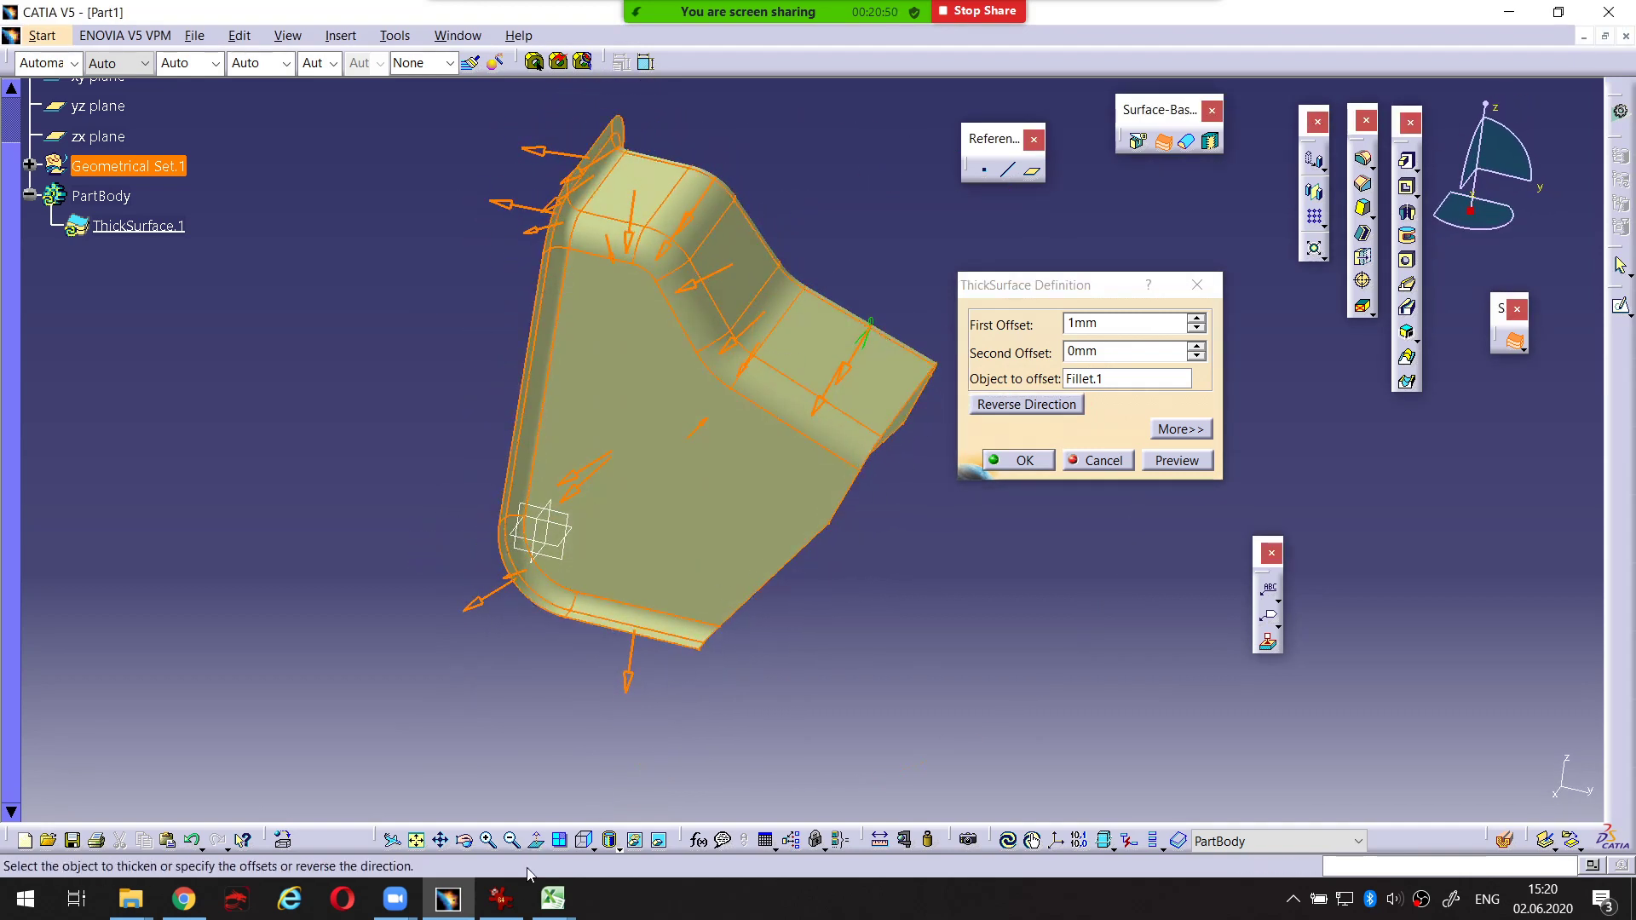
Switch to the reference drawing and examine the flange thickness and the fillet at the upper corner of the front view
{"action": "left_click", "coordinate": [514, 897]}
{"action": "scroll", "coordinate": [891, 190], "scroll_direction": "up", "scroll_amount": 1, "text": "ctrl"}
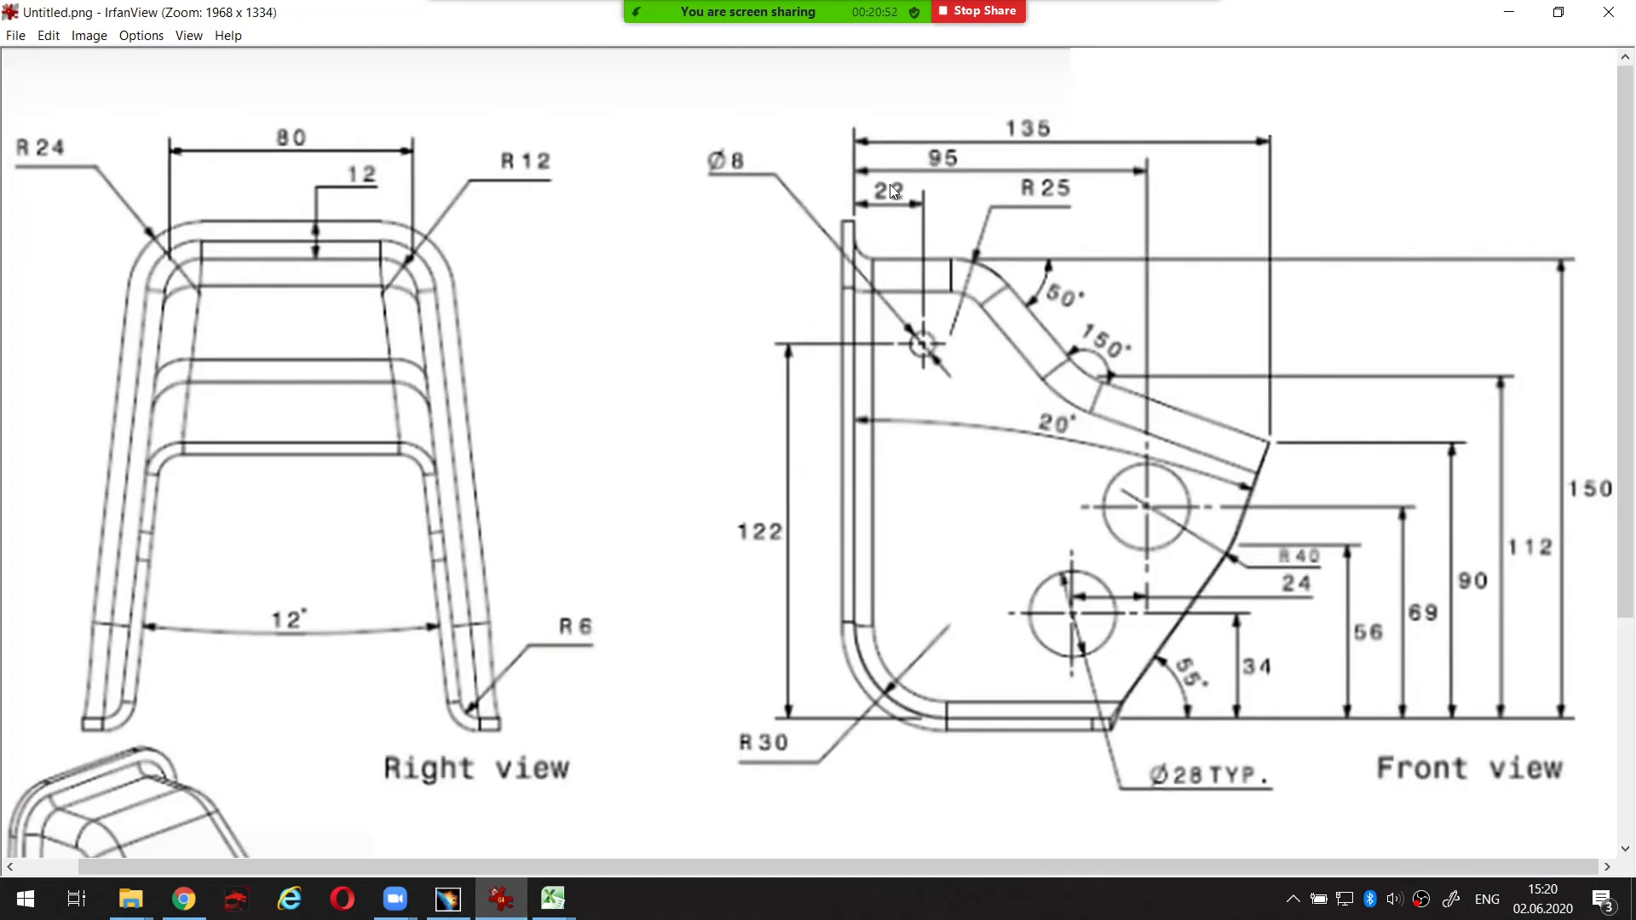
{"action": "scroll", "coordinate": [901, 210], "scroll_direction": "down", "scroll_amount": 1, "text": "ctrl"}
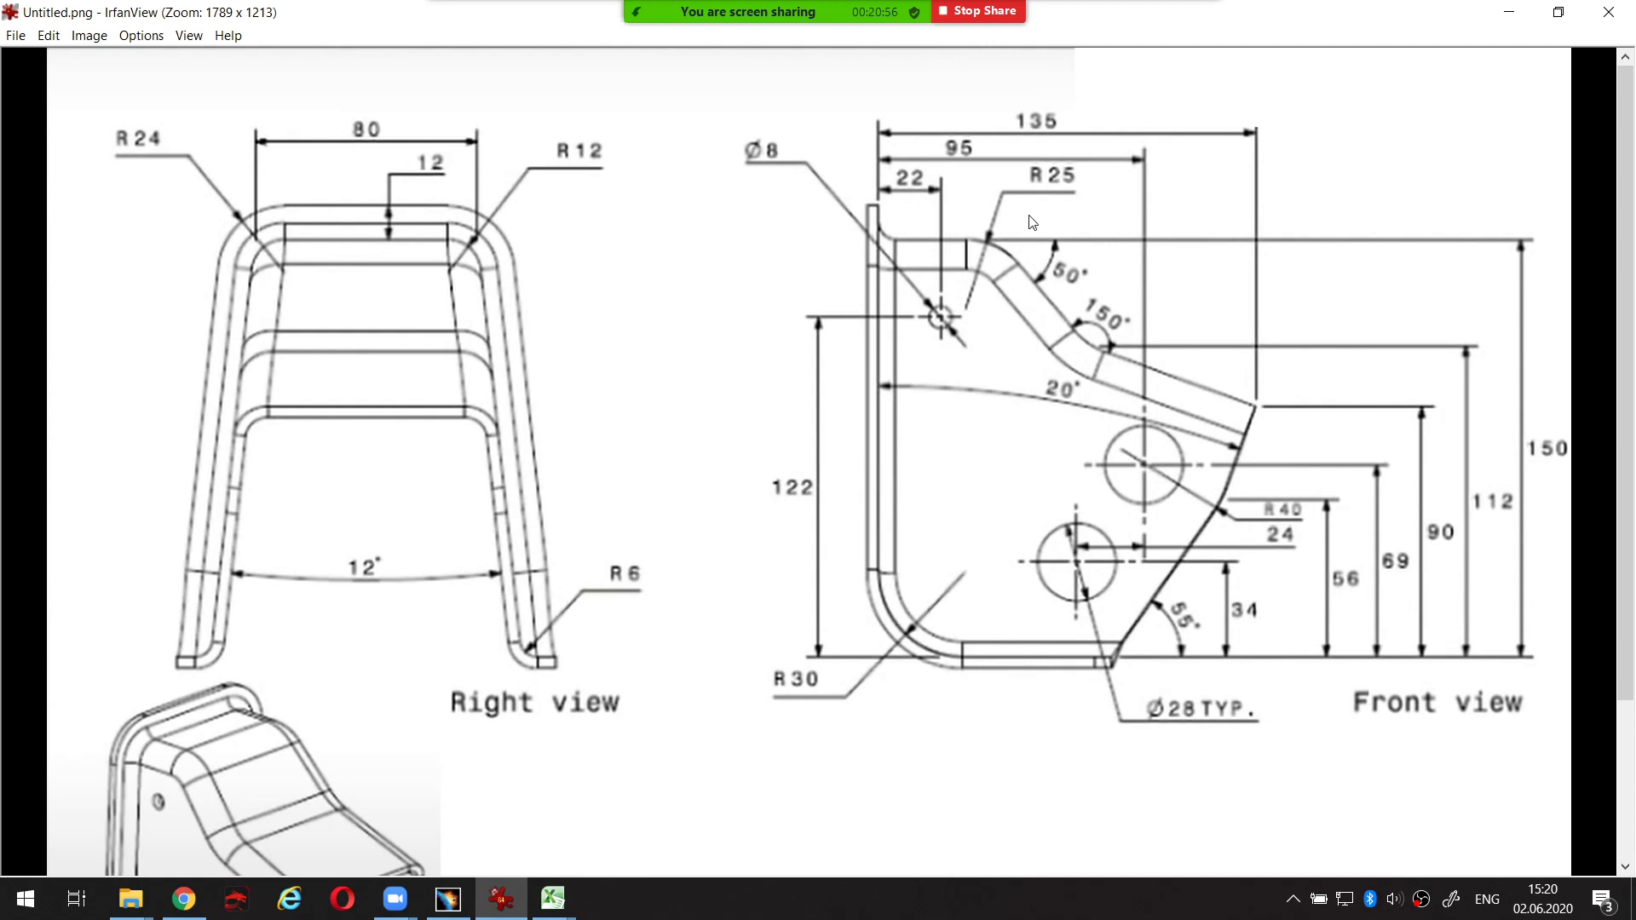
{"action": "scroll", "coordinate": [937, 239], "scroll_direction": "up", "scroll_amount": 5, "text": "ctrl"}
{"action": "scroll", "coordinate": [608, 316], "scroll_direction": "up", "scroll_amount": 2, "text": "ctrl"}
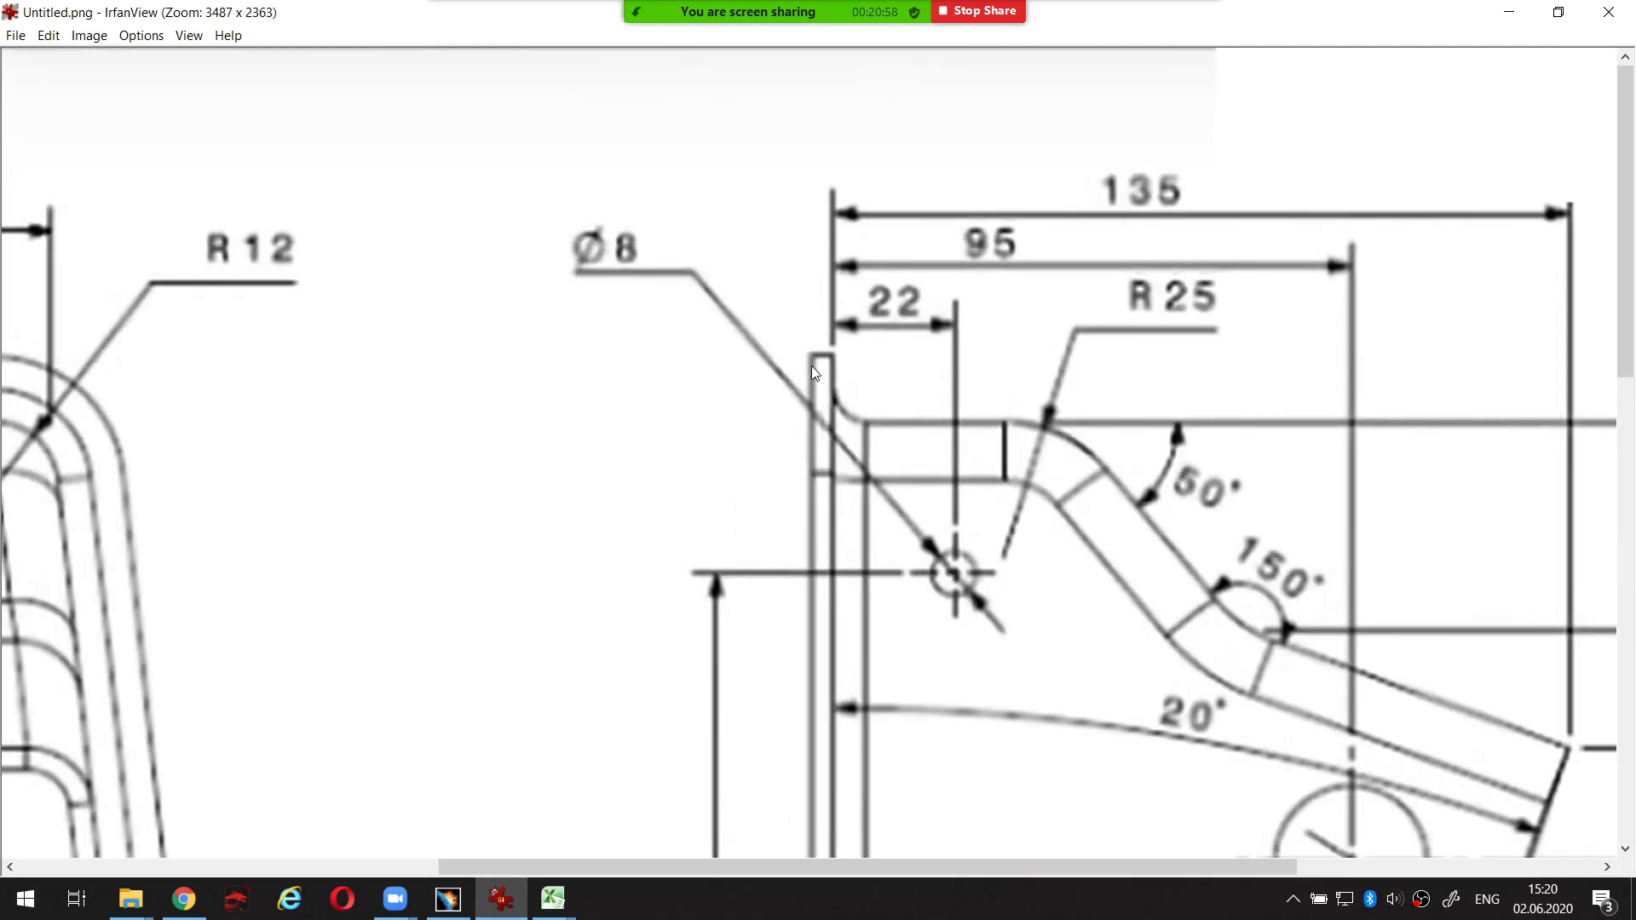
{"action": "key", "text": "ctrl+shift+p"}
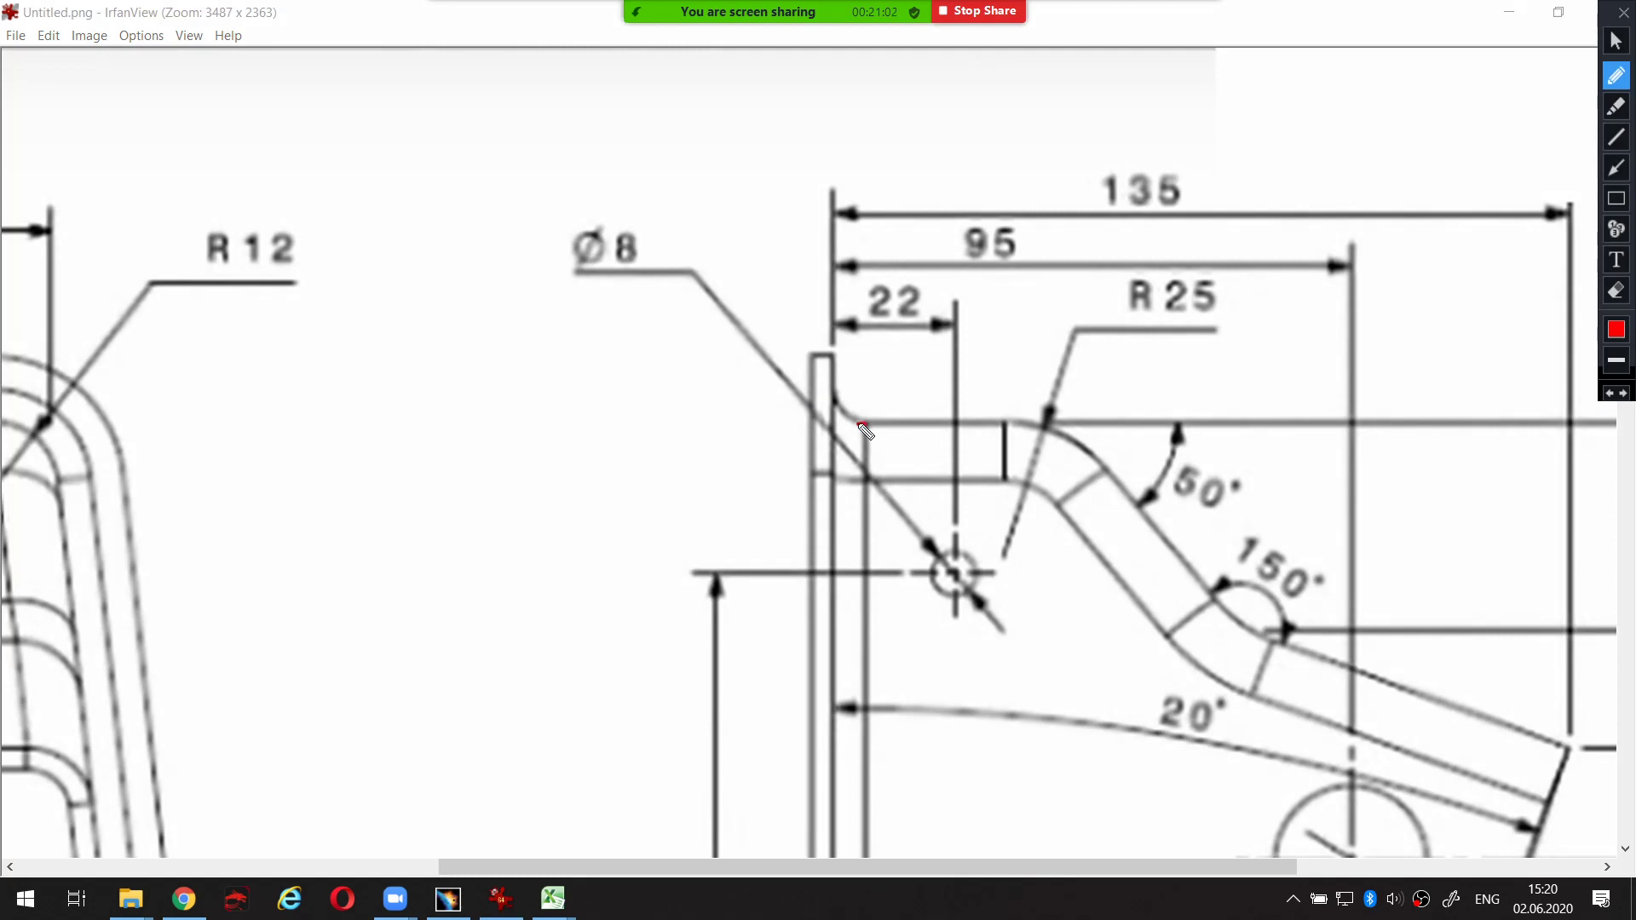
{"action": "left_click_drag", "start_coordinate": [835, 400], "coordinate": [864, 424]}
{"action": "mouse_move", "coordinate": [890, 357]}
{"action": "left_mouse_down"}
{"action": "mouse_move", "coordinate": [884, 400]}
{"action": "mouse_move", "coordinate": [874, 385]}
{"action": "left_mouse_up"}
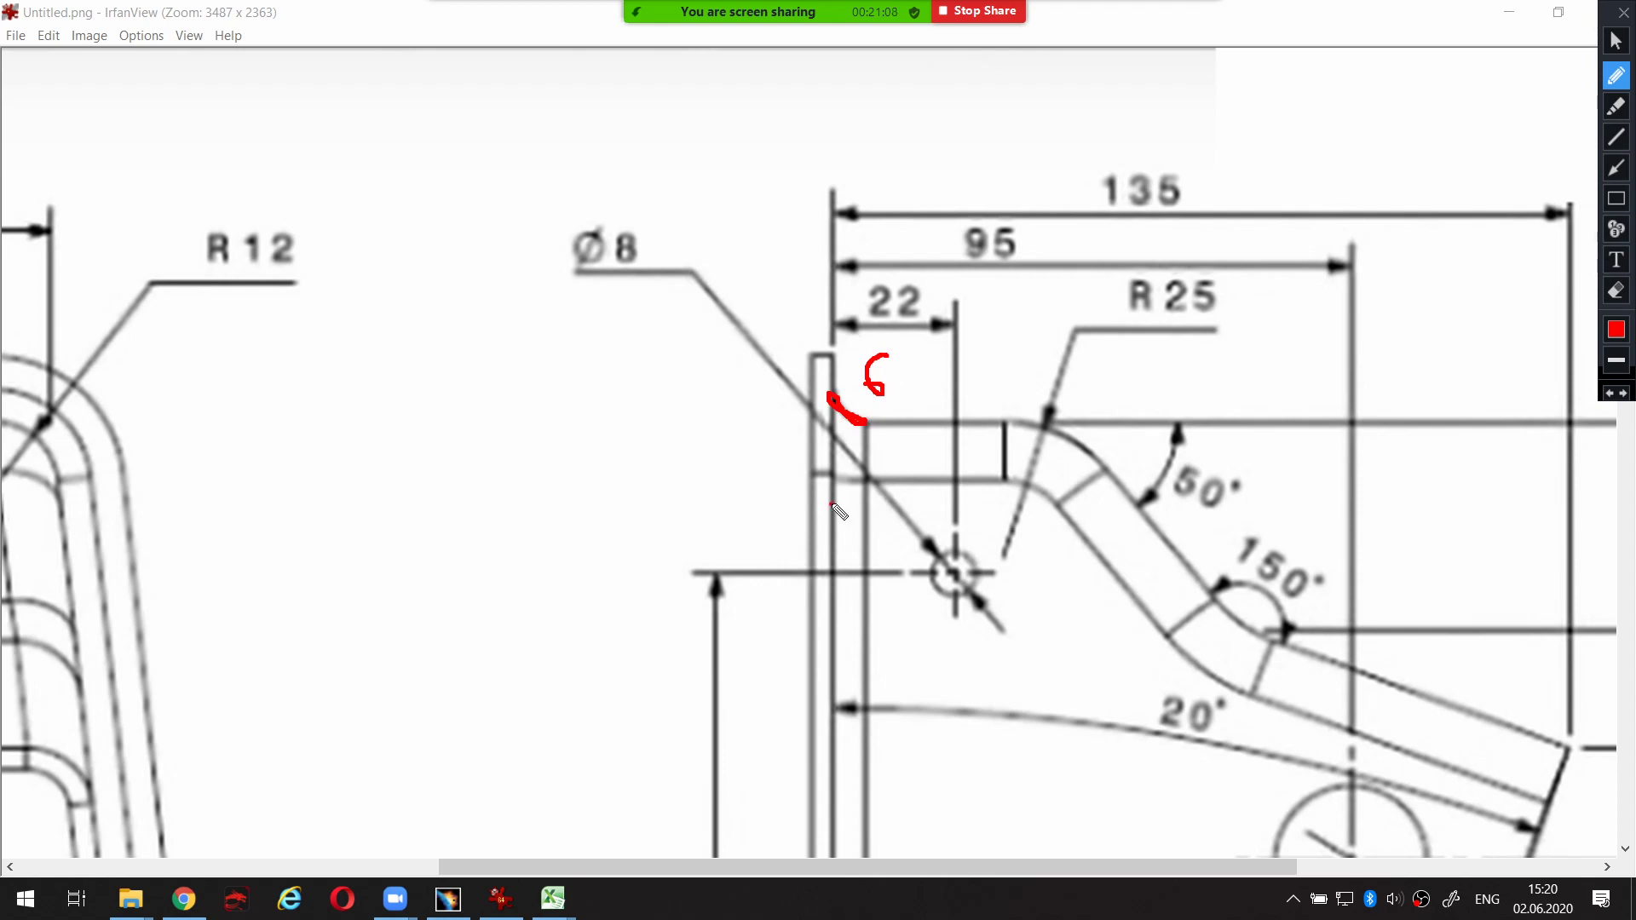
{"action": "mouse_move", "coordinate": [831, 503]}
{"action": "left_mouse_down"}
{"action": "mouse_move", "coordinate": [864, 504]}
{"action": "mouse_move", "coordinate": [852, 521]}
{"action": "left_mouse_up"}
{"action": "left_click_drag", "start_coordinate": [824, 482], "coordinate": [832, 486]}
{"action": "left_click_drag", "start_coordinate": [845, 475], "coordinate": [845, 504]}
{"action": "key", "text": "Escape"}
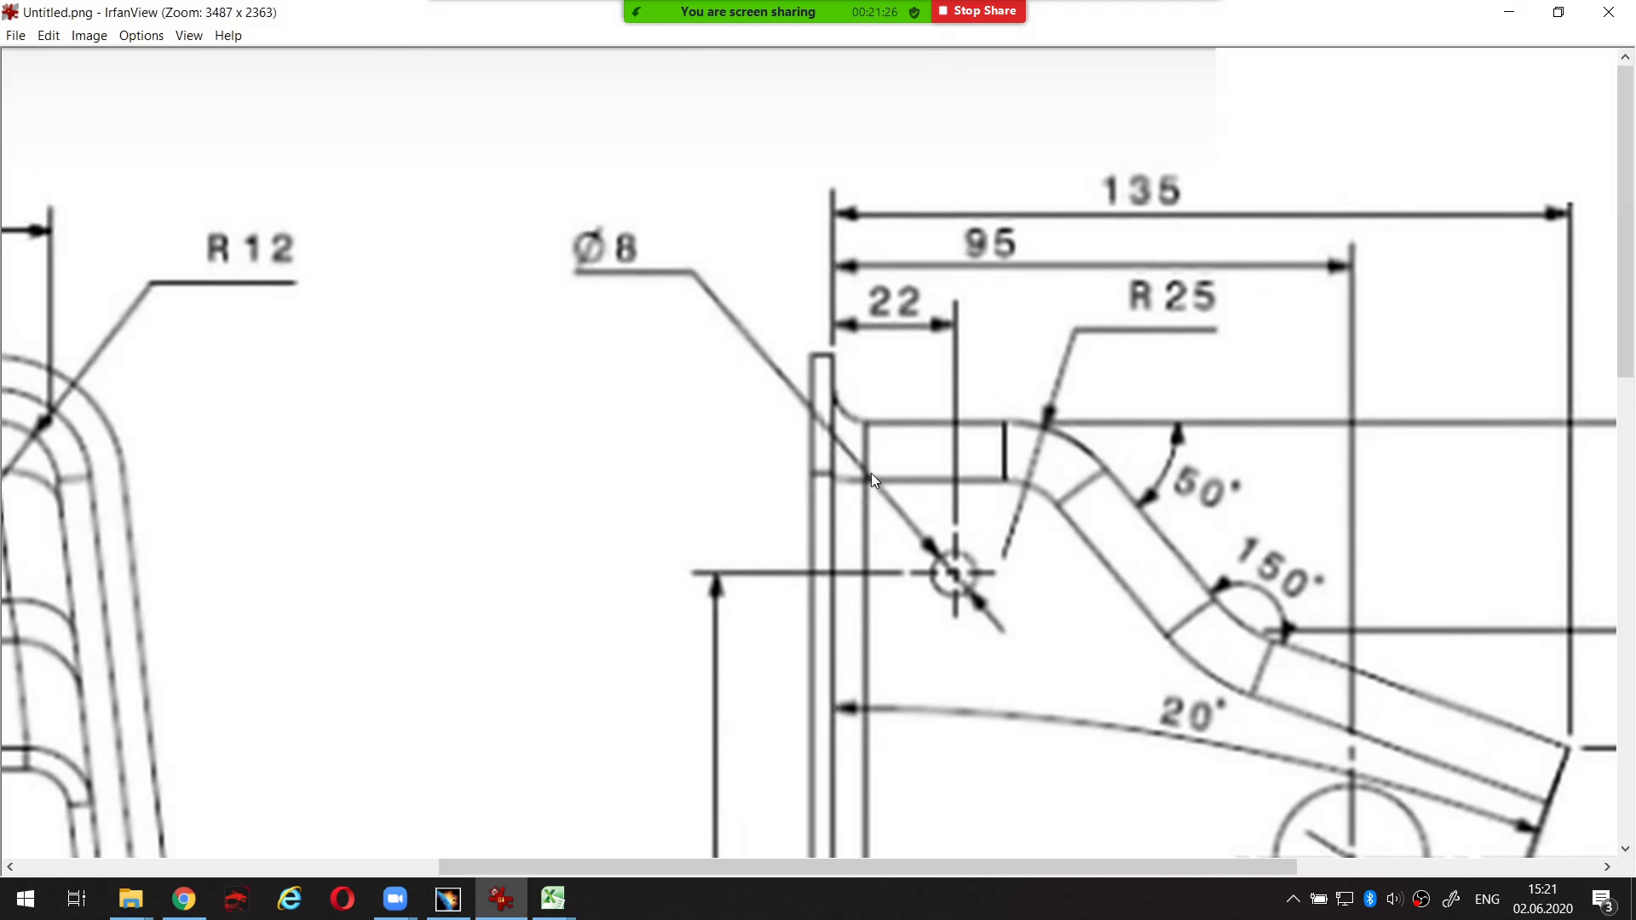
Return from the drawing's front view to the CATIA model and set the Thick Surface first offset to 3 mm
{"action": "scroll", "coordinate": [871, 460], "scroll_direction": "down", "scroll_amount": 4, "text": "ctrl"}
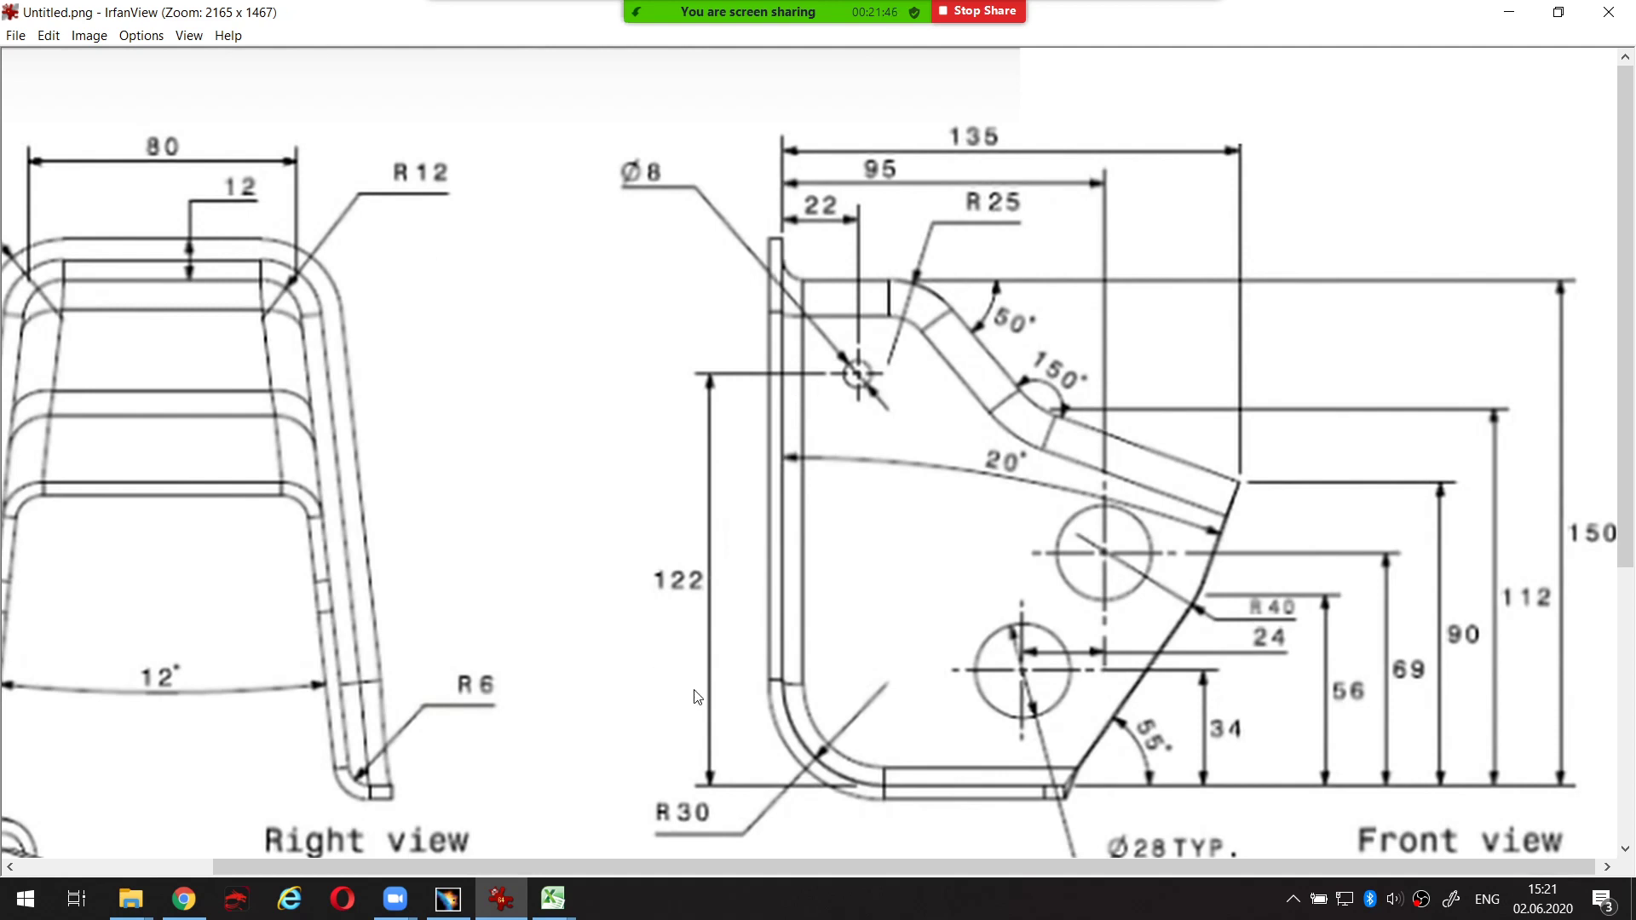
{"action": "key", "text": "ctrl+alt+d"}
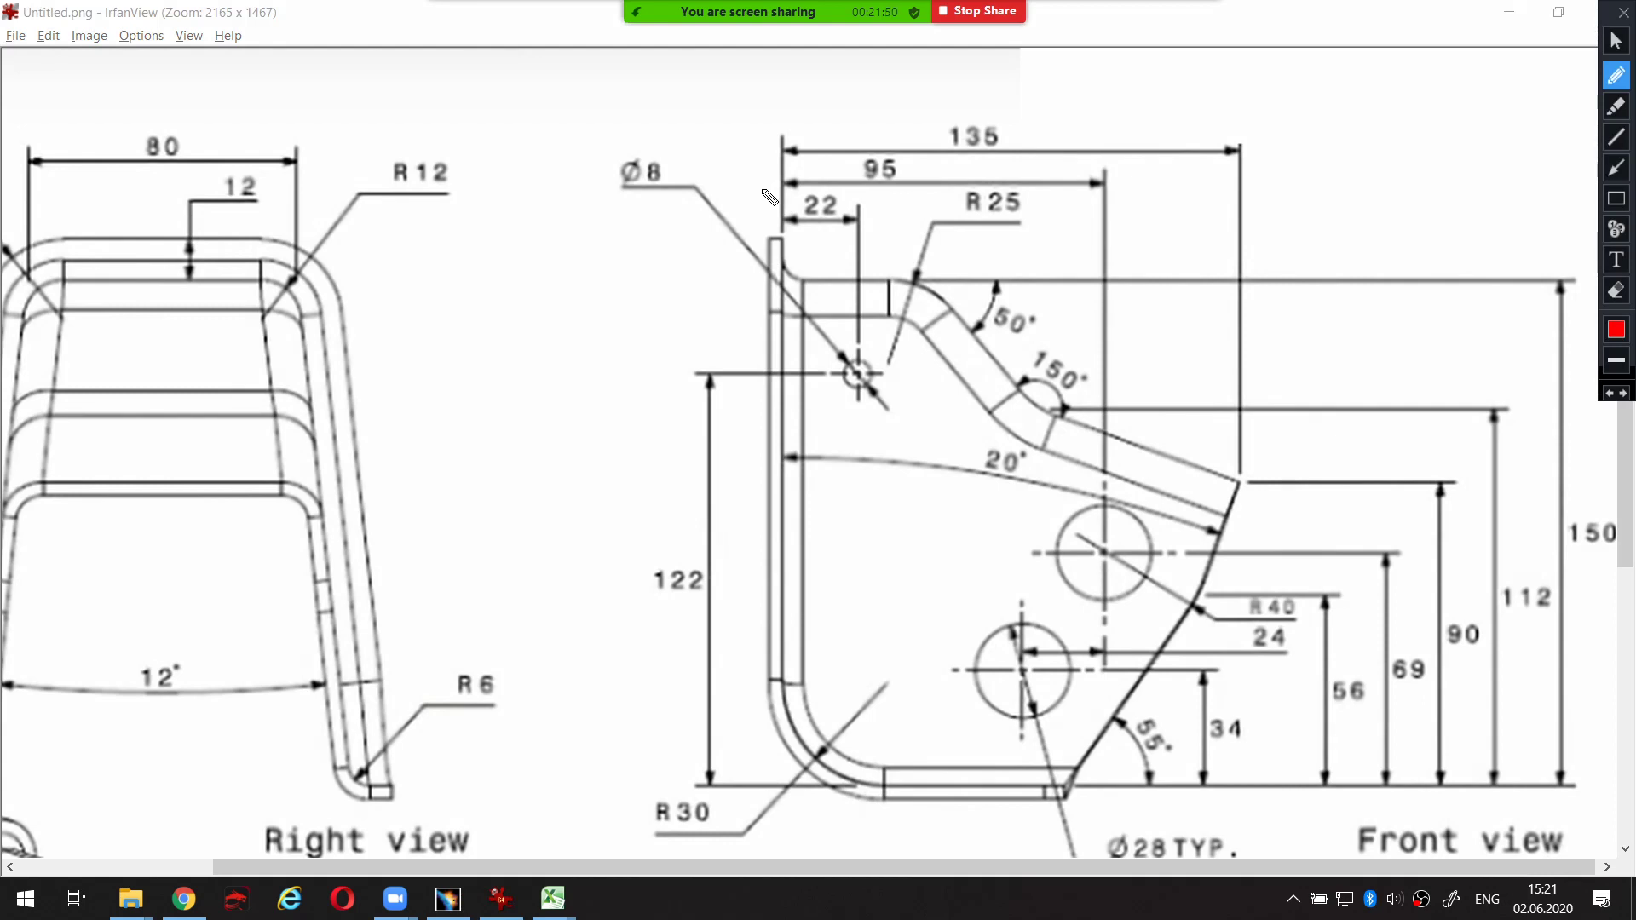
{"action": "left_click_drag", "start_coordinate": [762, 191], "coordinate": [769, 226]}
{"action": "left_click", "coordinate": [460, 899]}
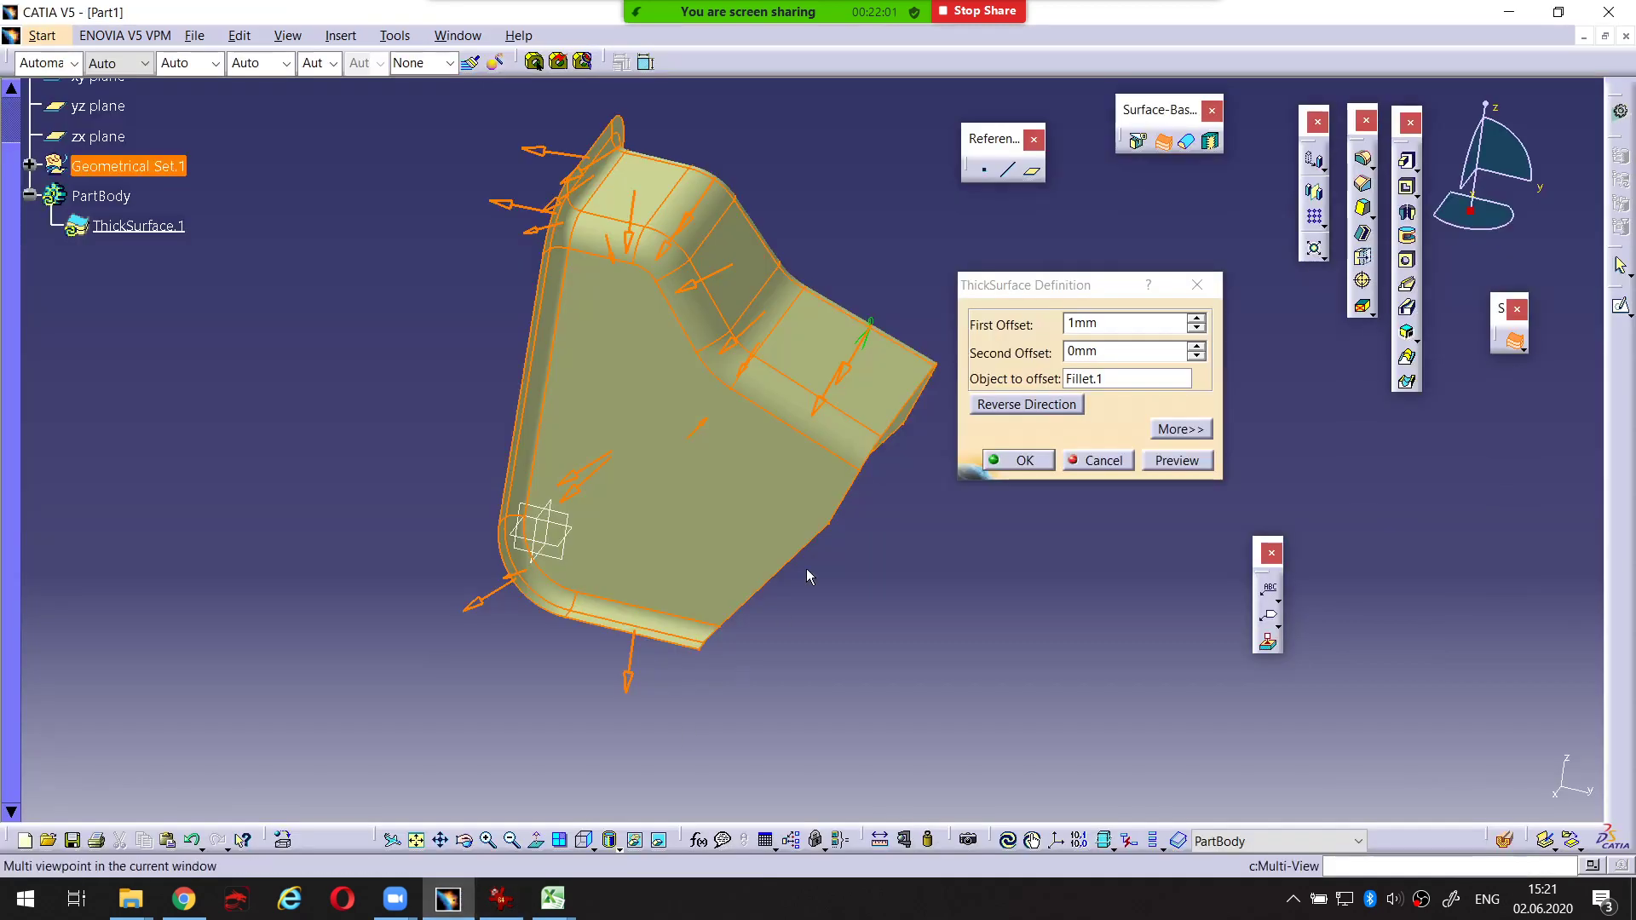
{"action": "left_click", "coordinate": [1075, 321]}
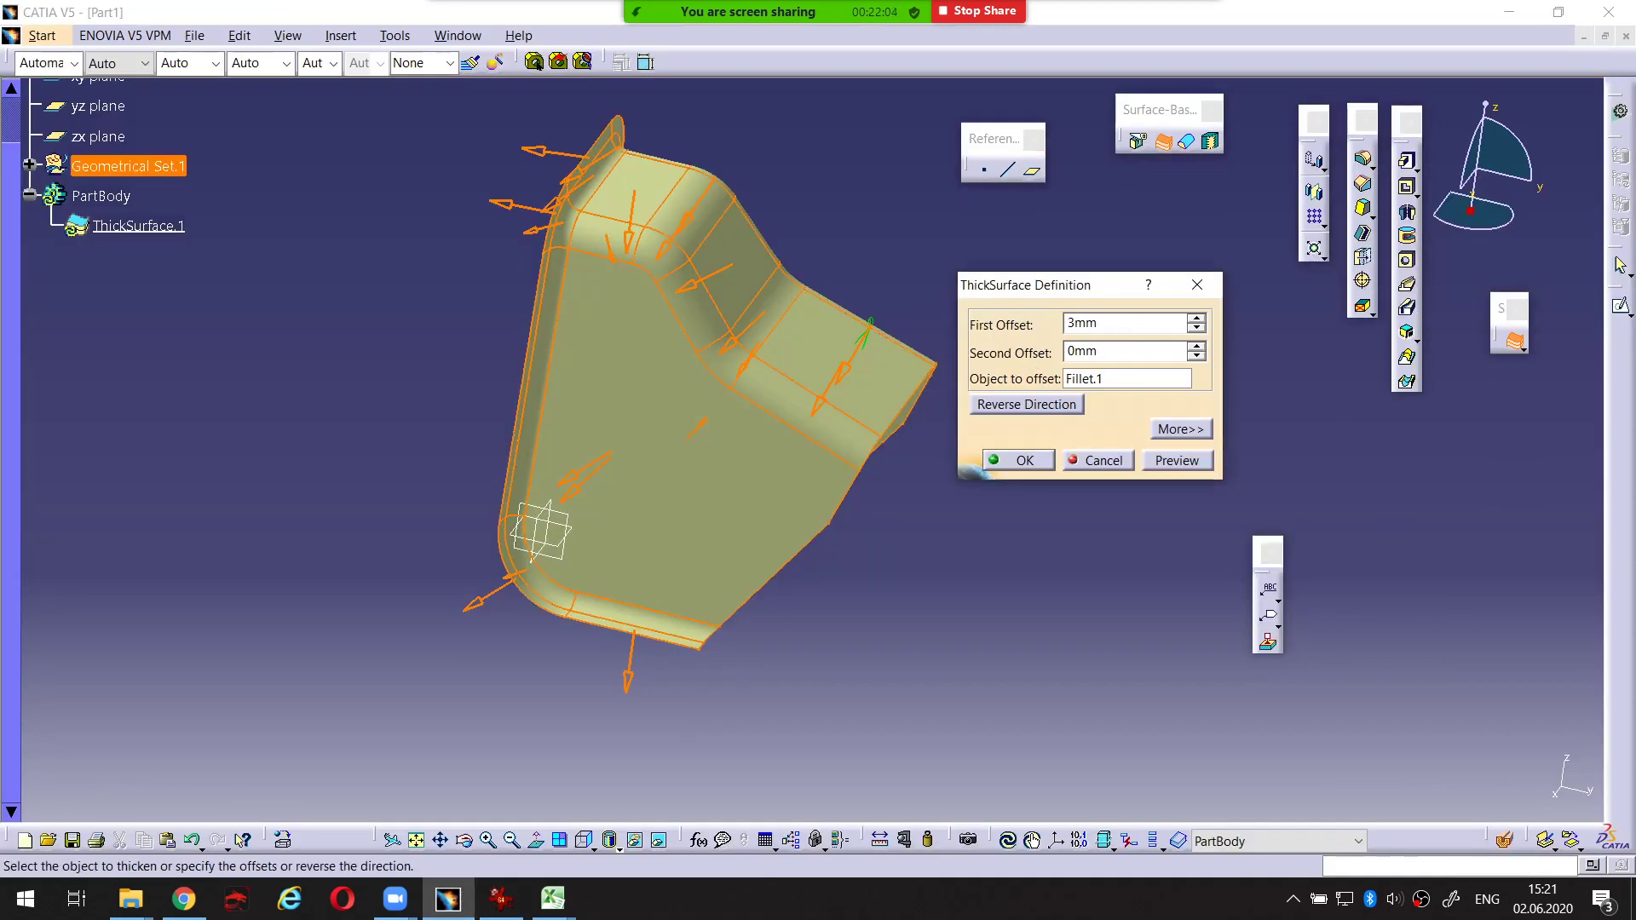
Preview and confirm the 3 mm thick surface on Fillet.1, and check the resulting body from another angle
{"action": "left_click", "coordinate": [1191, 466]}
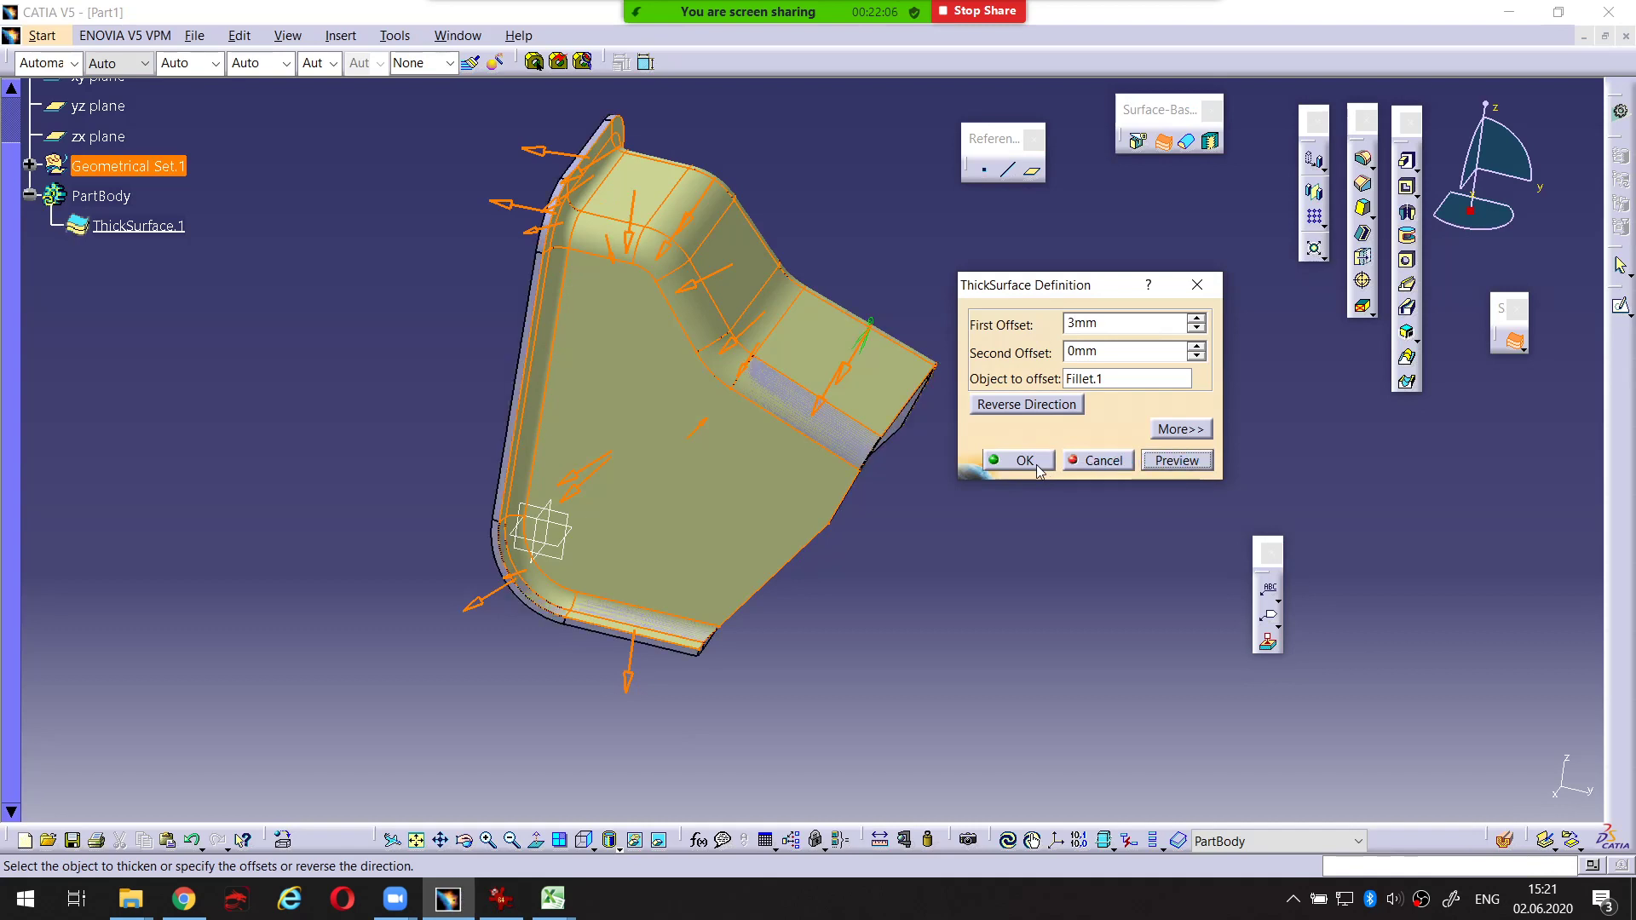
{"action": "left_click", "coordinate": [1036, 463]}
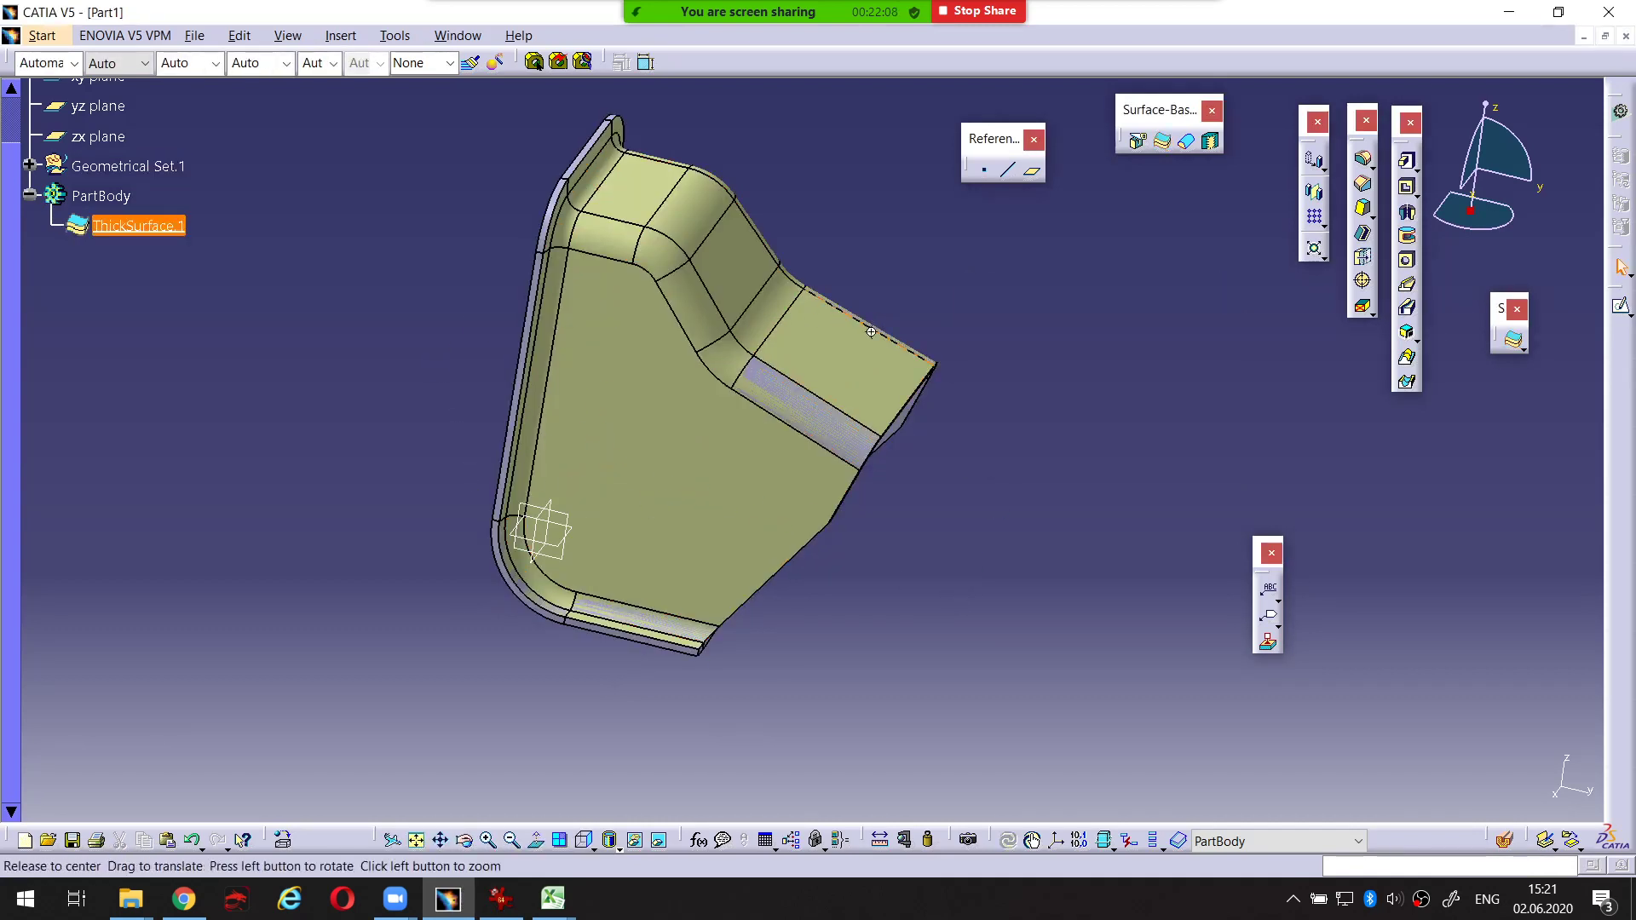
{"action": "middle_click_drag", "start_coordinate": [871, 331], "coordinate": [553, 452]}
{"action": "left_click", "coordinate": [143, 230]}
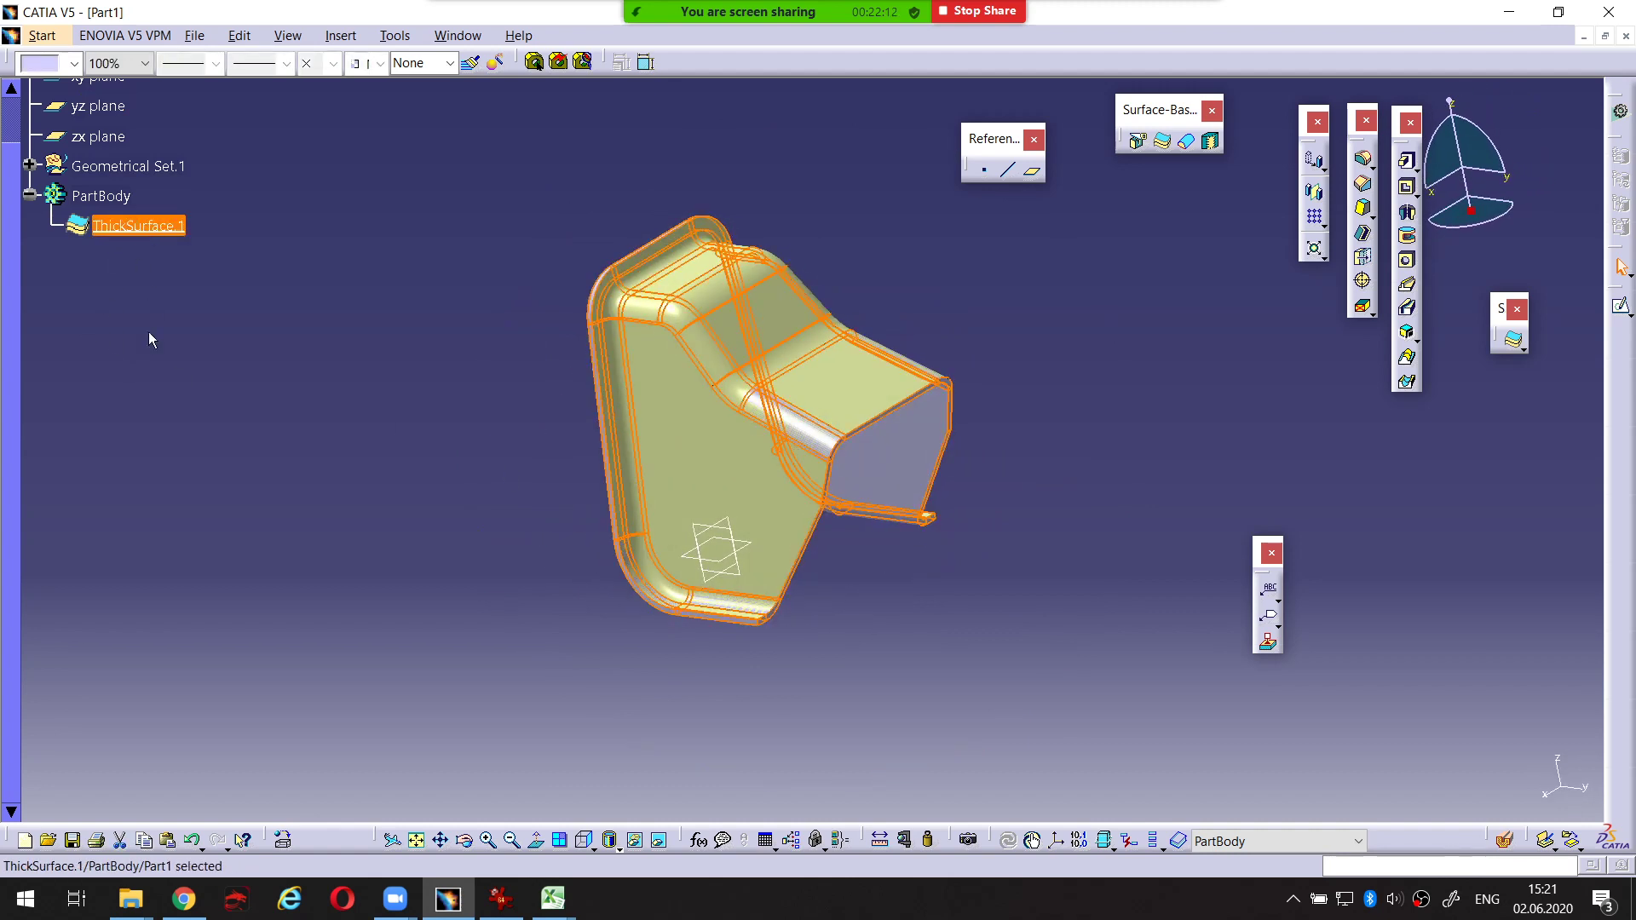
{"action": "scroll", "coordinate": [114, 355], "scroll_direction": "up", "scroll_amount": 2}
{"action": "left_click", "coordinate": [240, 339]}
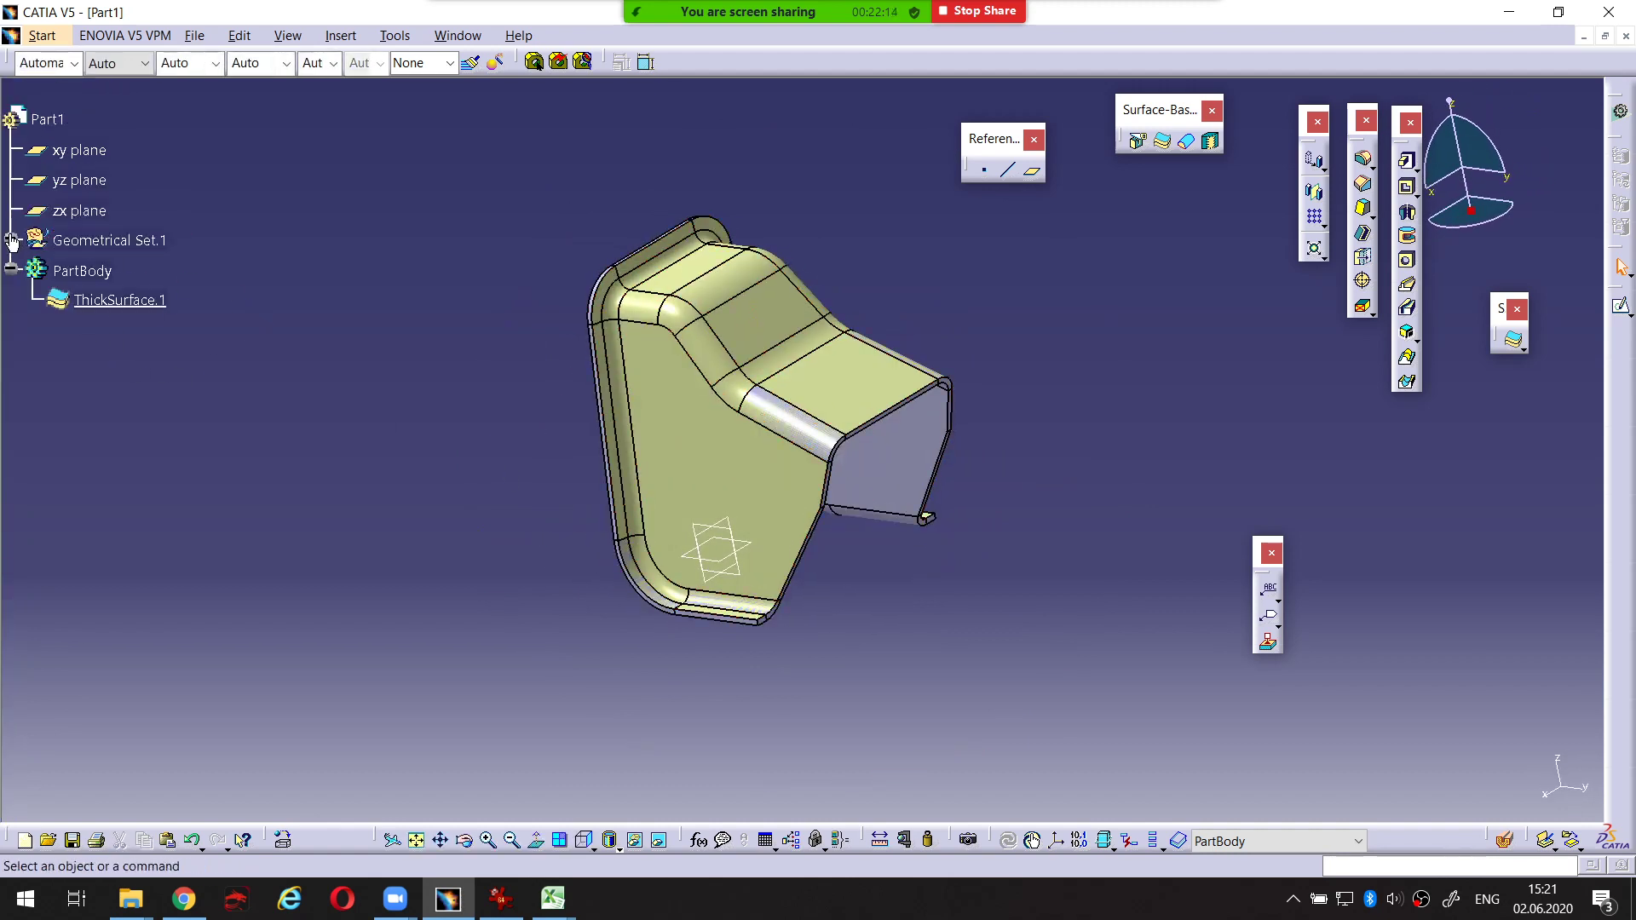
Hide the Fillet.1 surface in Geometrical Set.1 so only the thickened body is displayed, and collapse the set
{"action": "left_click", "coordinate": [11, 242]}
{"action": "scroll", "coordinate": [286, 320], "scroll_direction": "down", "scroll_amount": 5}
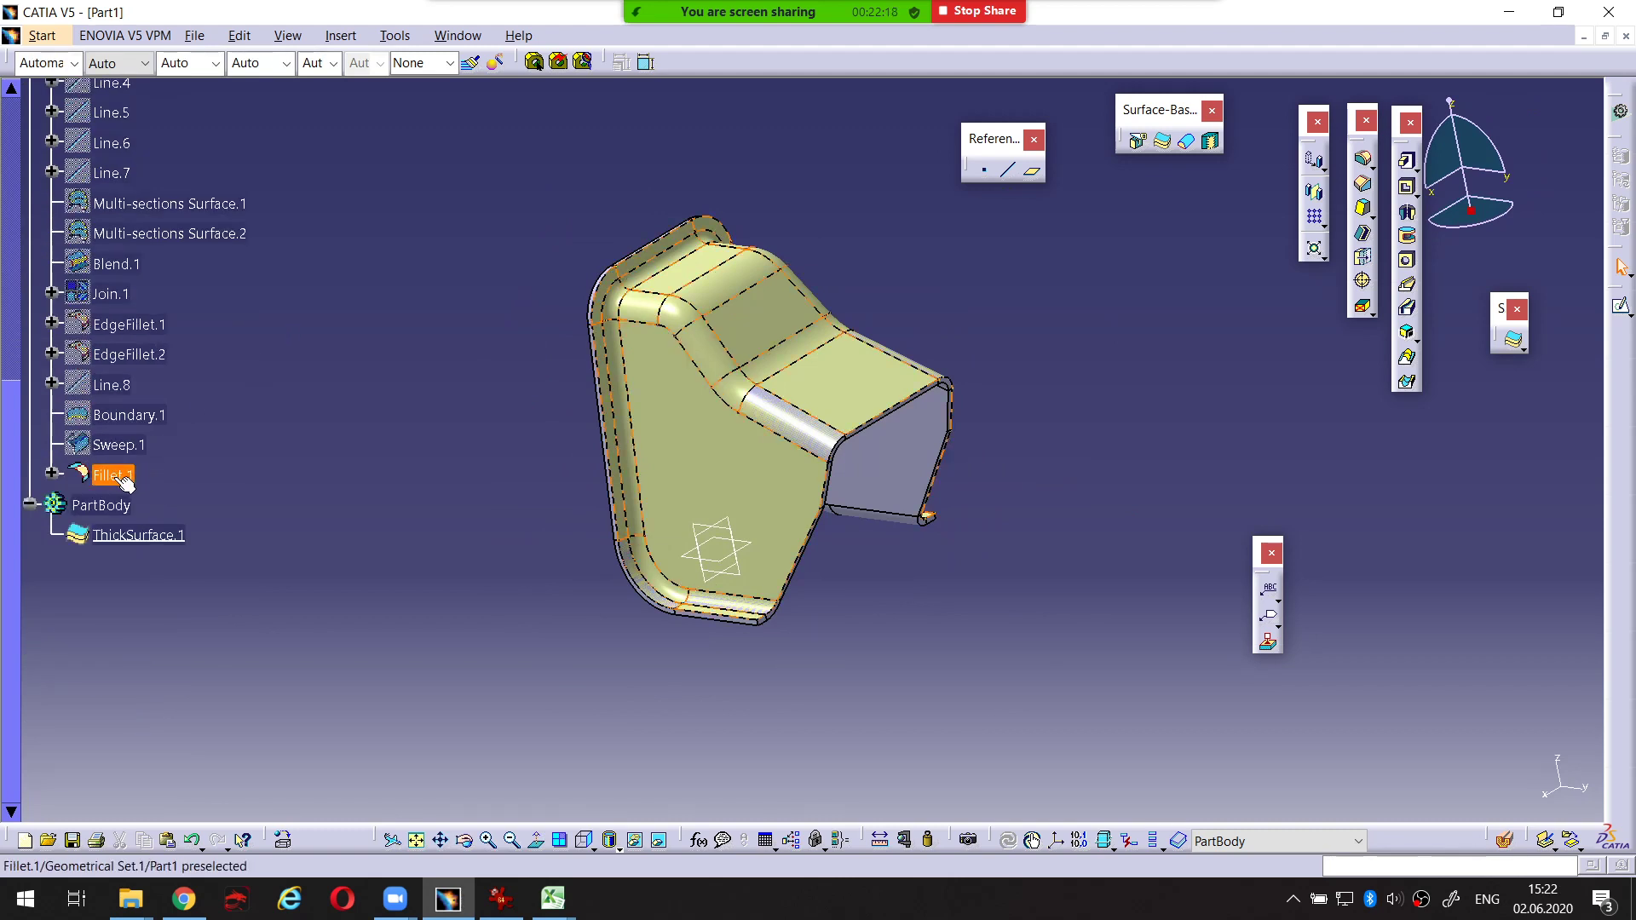
{"action": "right_click", "coordinate": [761, 315]}
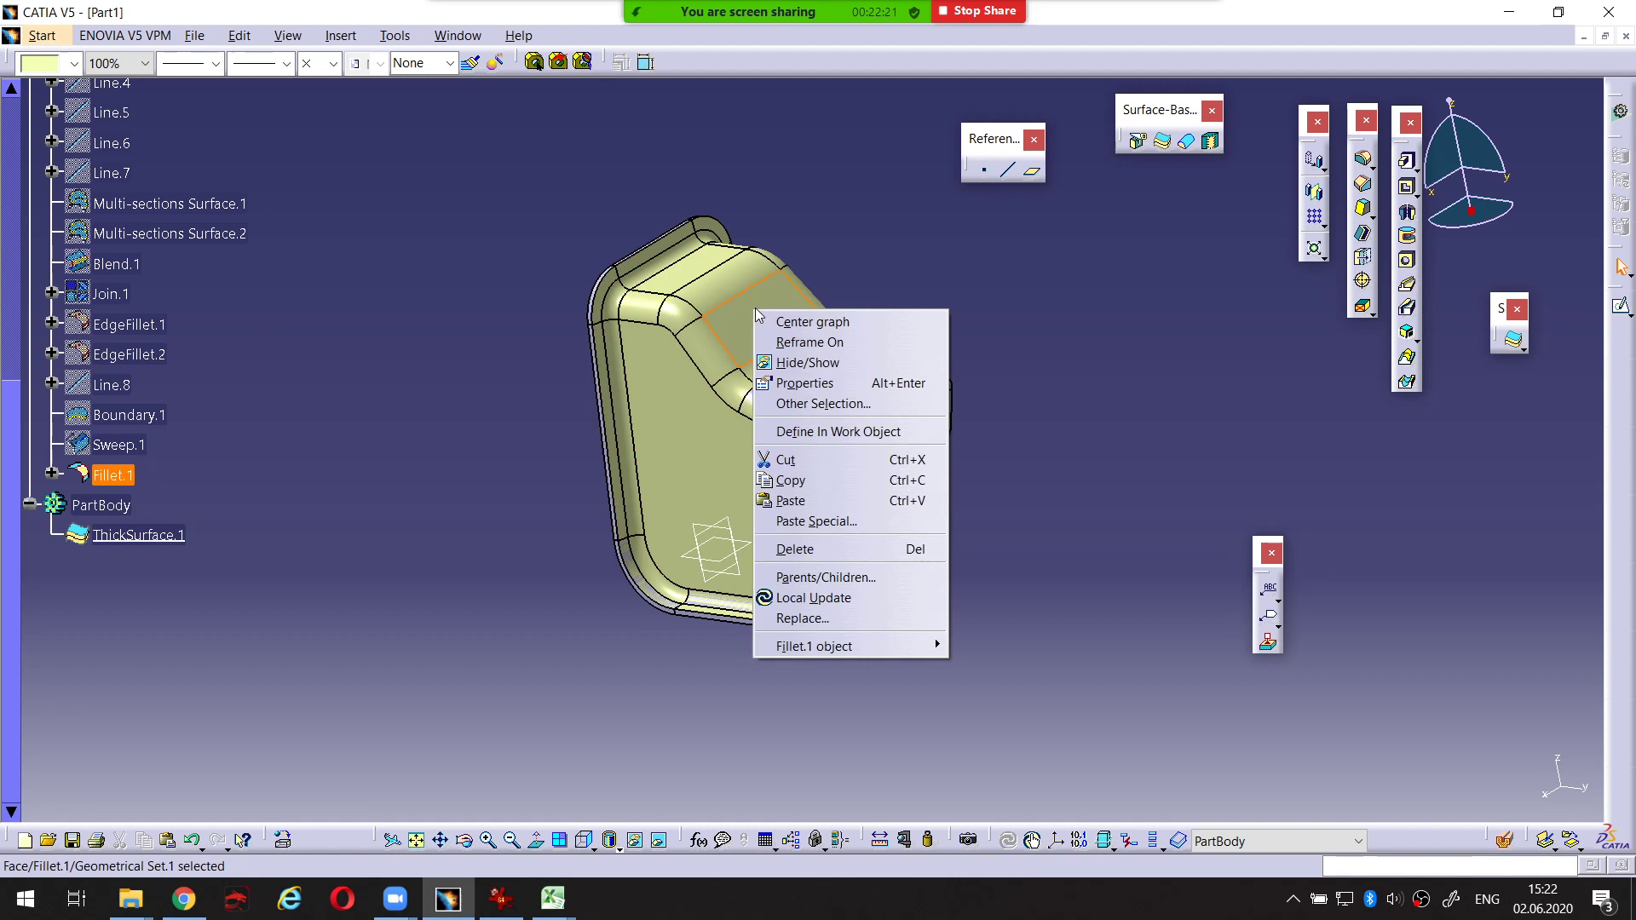
{"action": "left_click", "coordinate": [785, 363]}
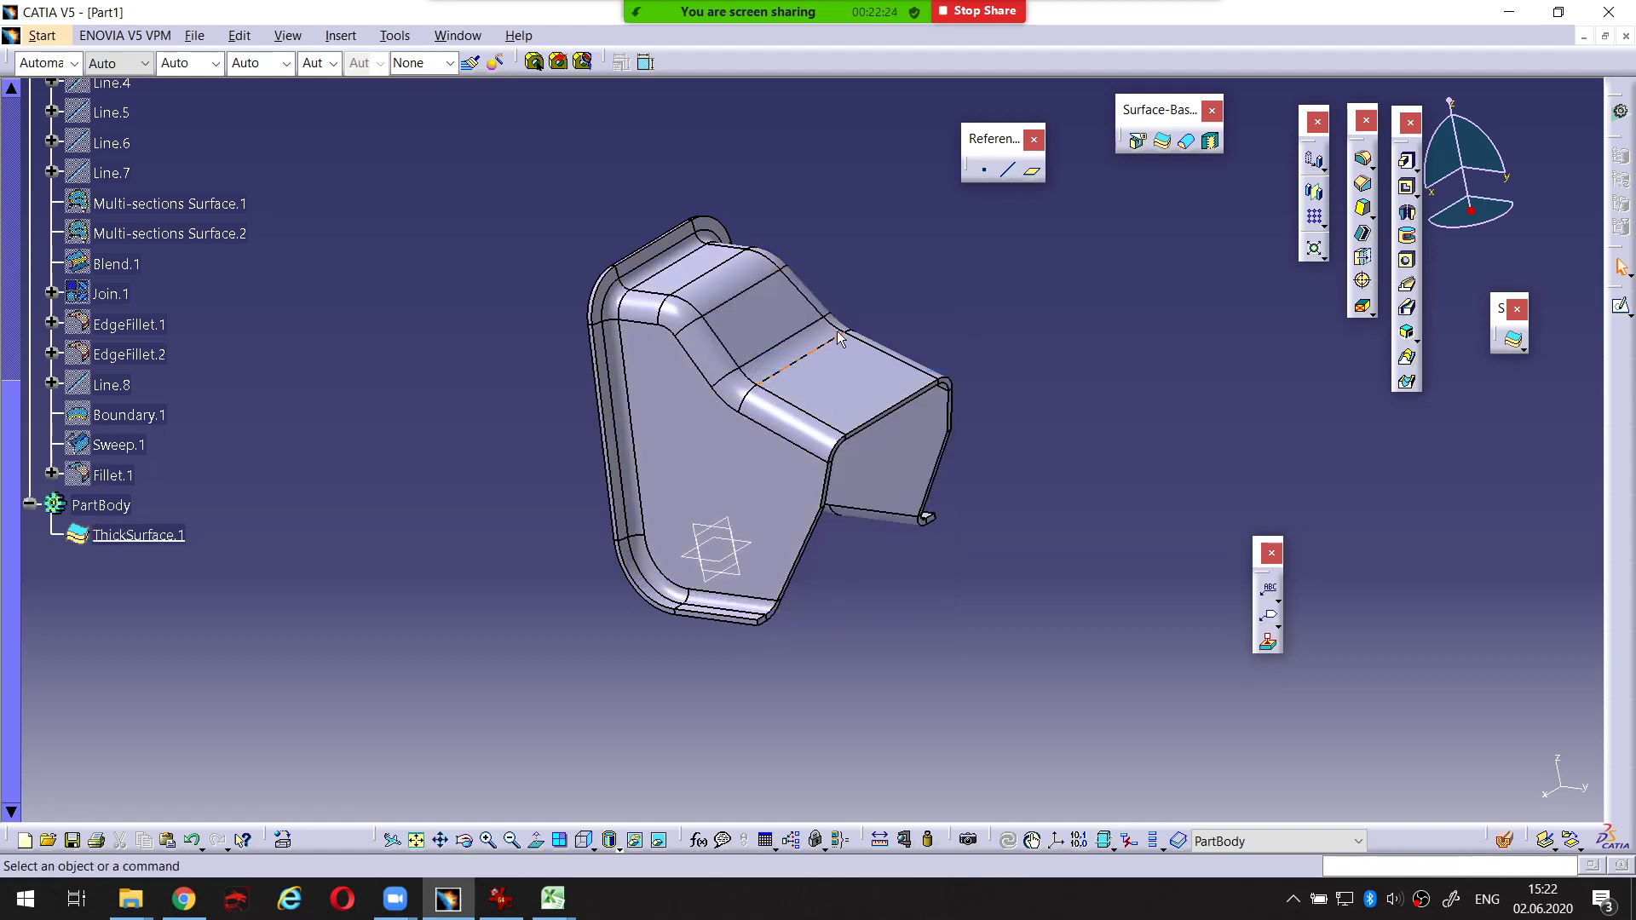
{"action": "middle_click_drag", "start_coordinate": [426, 468], "coordinate": [495, 447]}
{"action": "scroll", "coordinate": [225, 428], "scroll_direction": "up", "scroll_amount": 5}
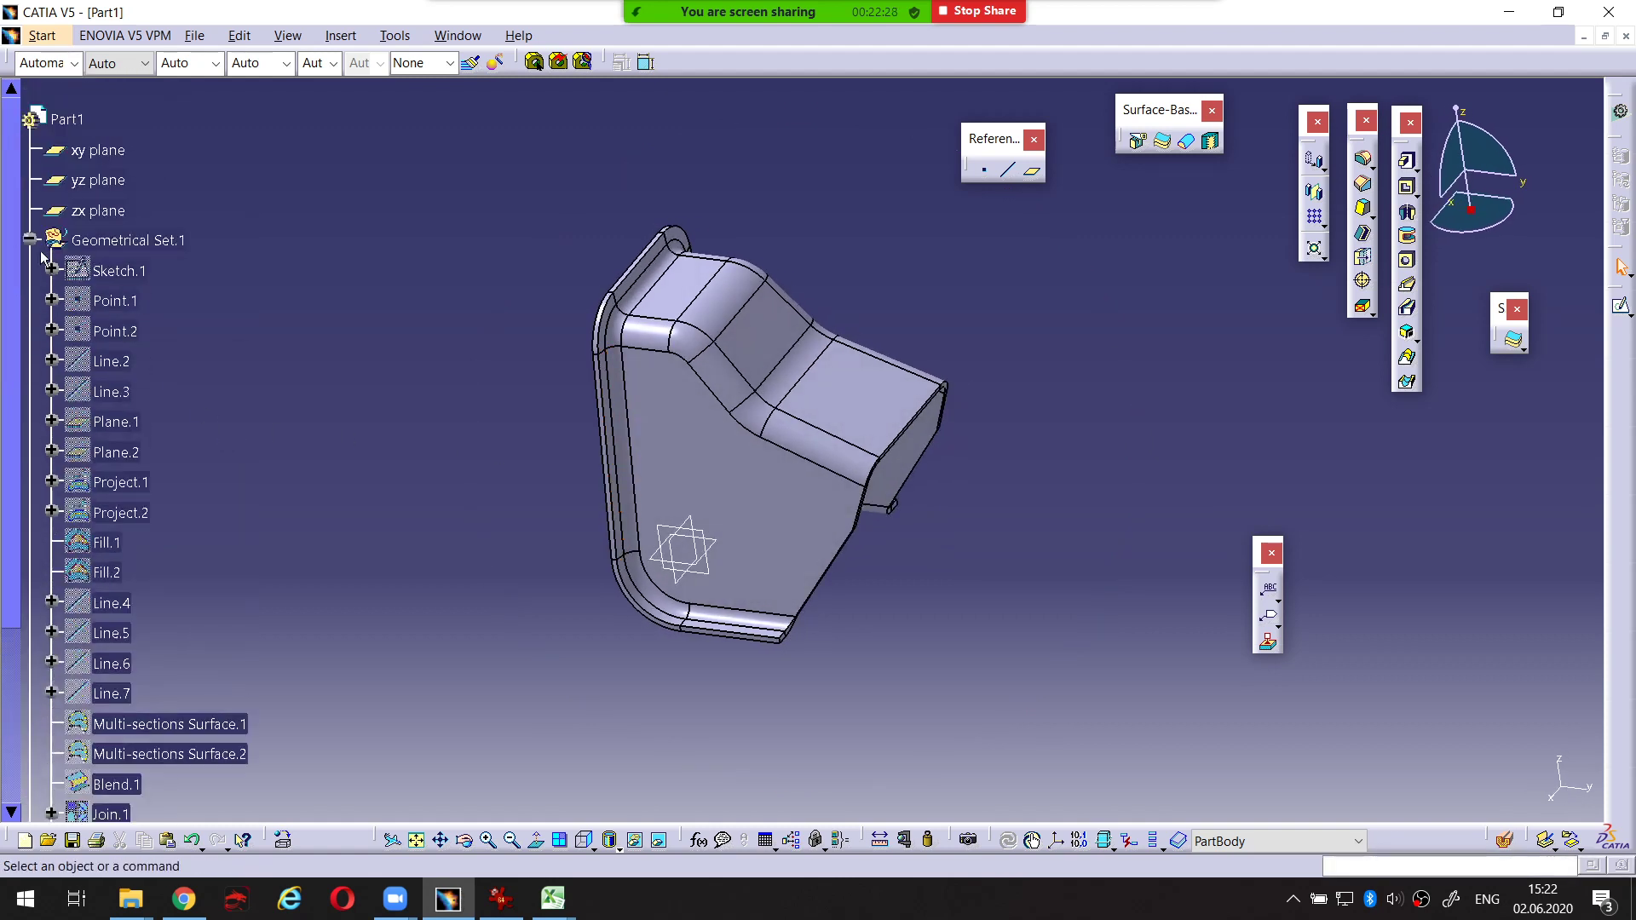
{"action": "left_click", "coordinate": [31, 241]}
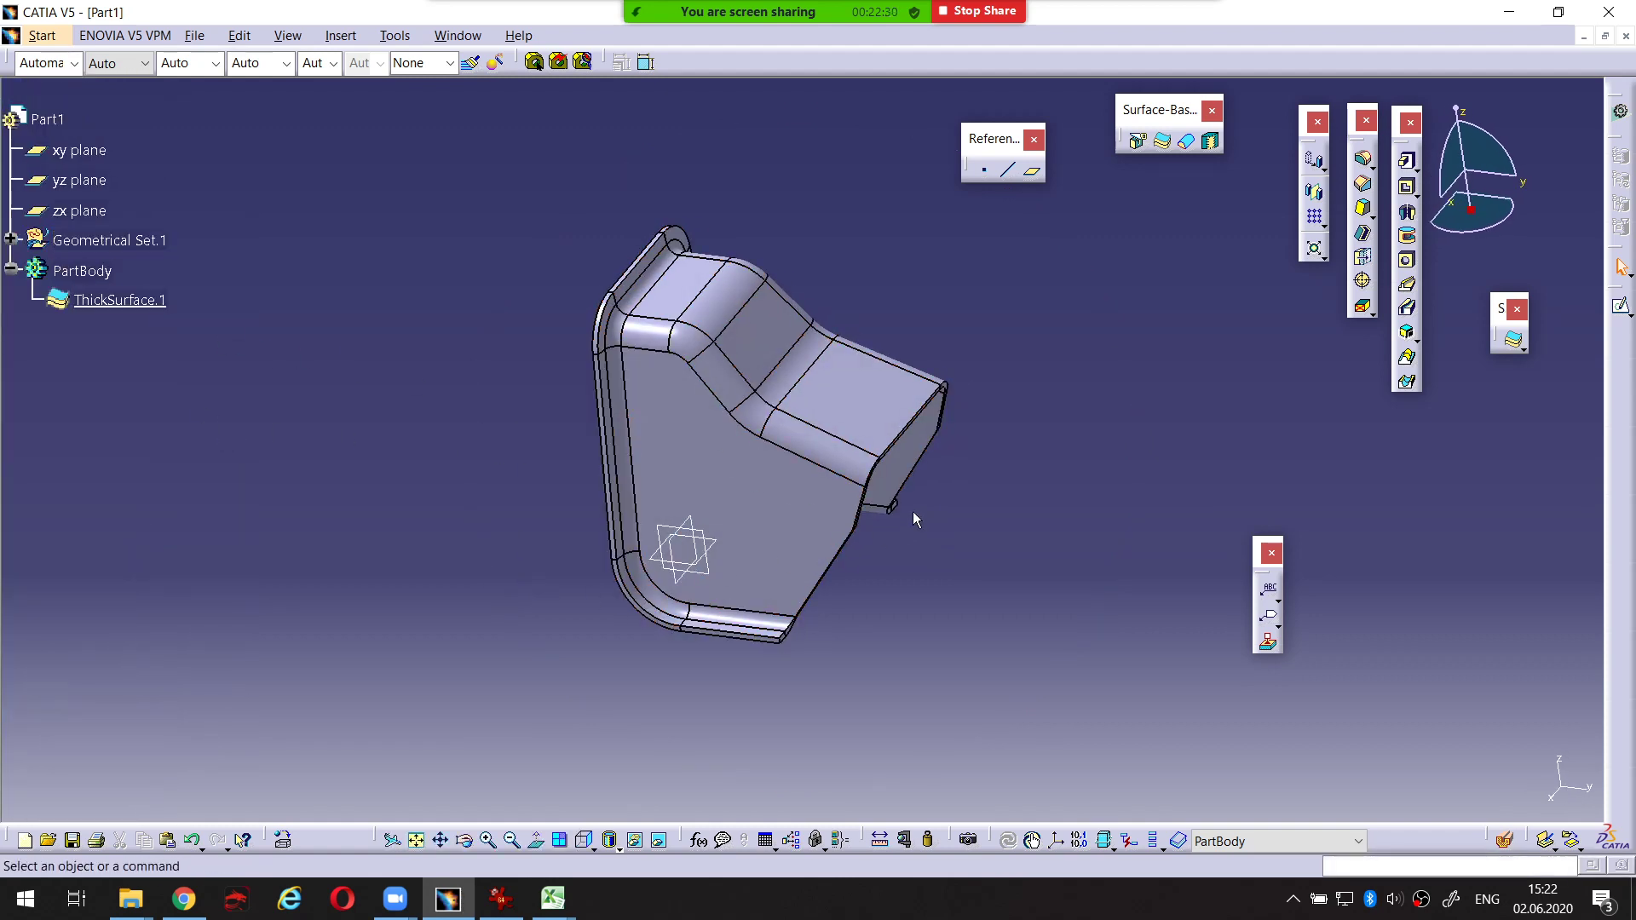
Switch to the reference drawing in IrfanView, examine the three holes in the front view, and return to the CATIA model
{"action": "middle_click_drag", "start_coordinate": [913, 513], "coordinate": [798, 498]}
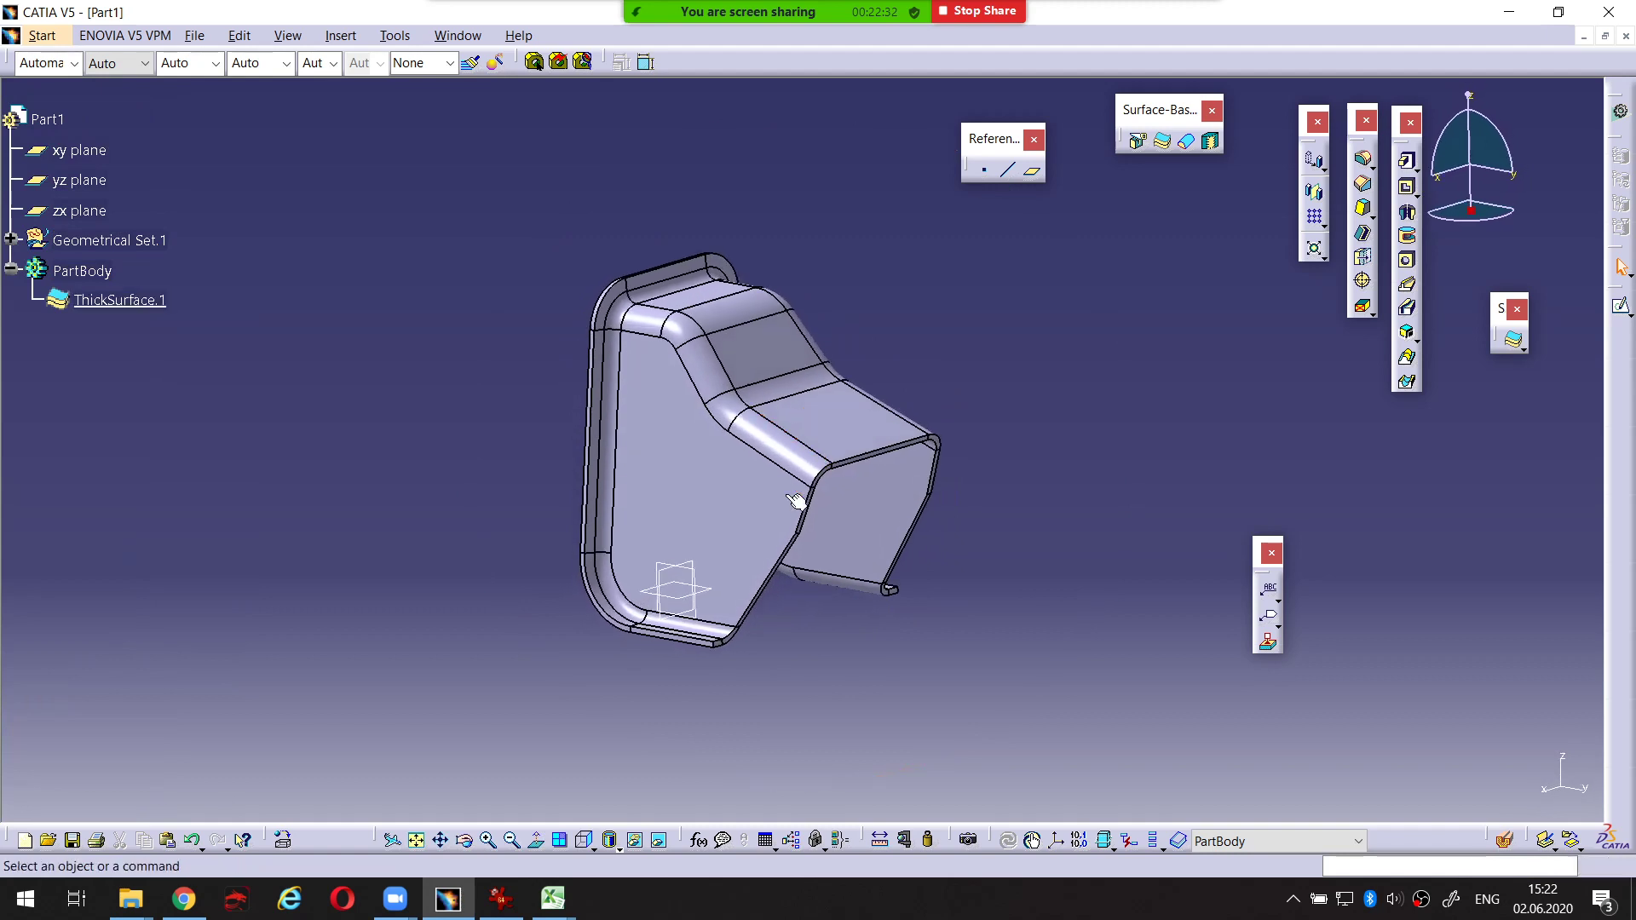
{"action": "left_click", "coordinate": [506, 896]}
{"action": "mouse_move", "coordinate": [1091, 515]}
{"action": "left_mouse_down"}
{"action": "mouse_move", "coordinate": [1065, 529]}
{"action": "mouse_move", "coordinate": [1172, 498]}
{"action": "mouse_move", "coordinate": [1121, 514]}
{"action": "left_mouse_up"}
{"action": "left_click_drag", "start_coordinate": [1002, 610], "coordinate": [1034, 627]}
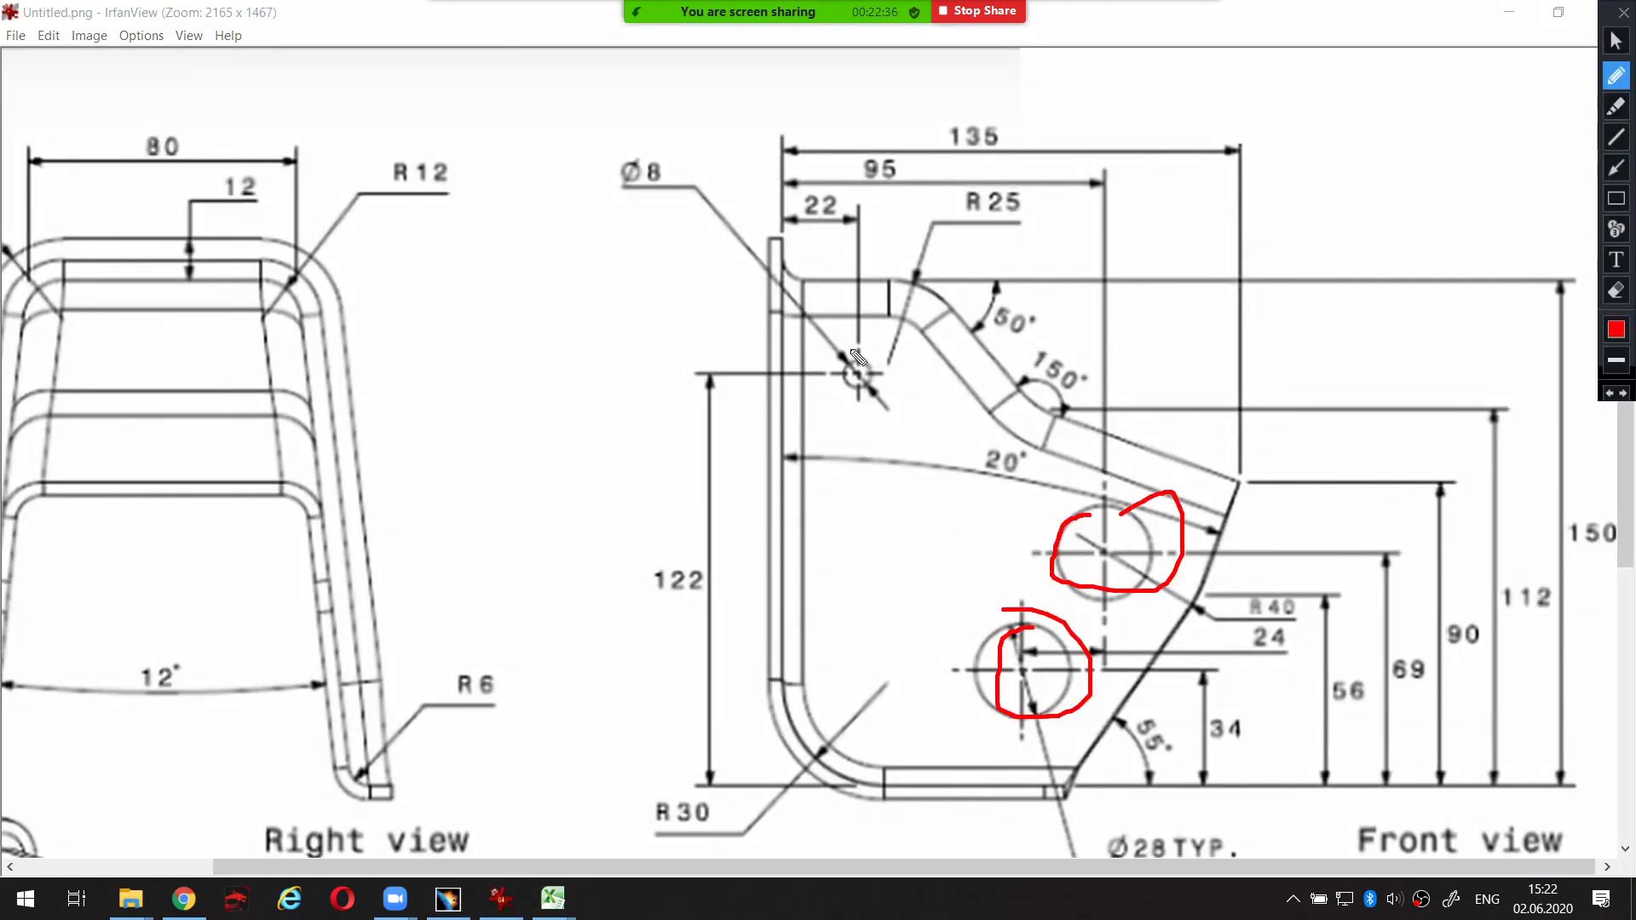
{"action": "left_click_drag", "start_coordinate": [850, 350], "coordinate": [849, 352]}
{"action": "key", "text": "Escape"}
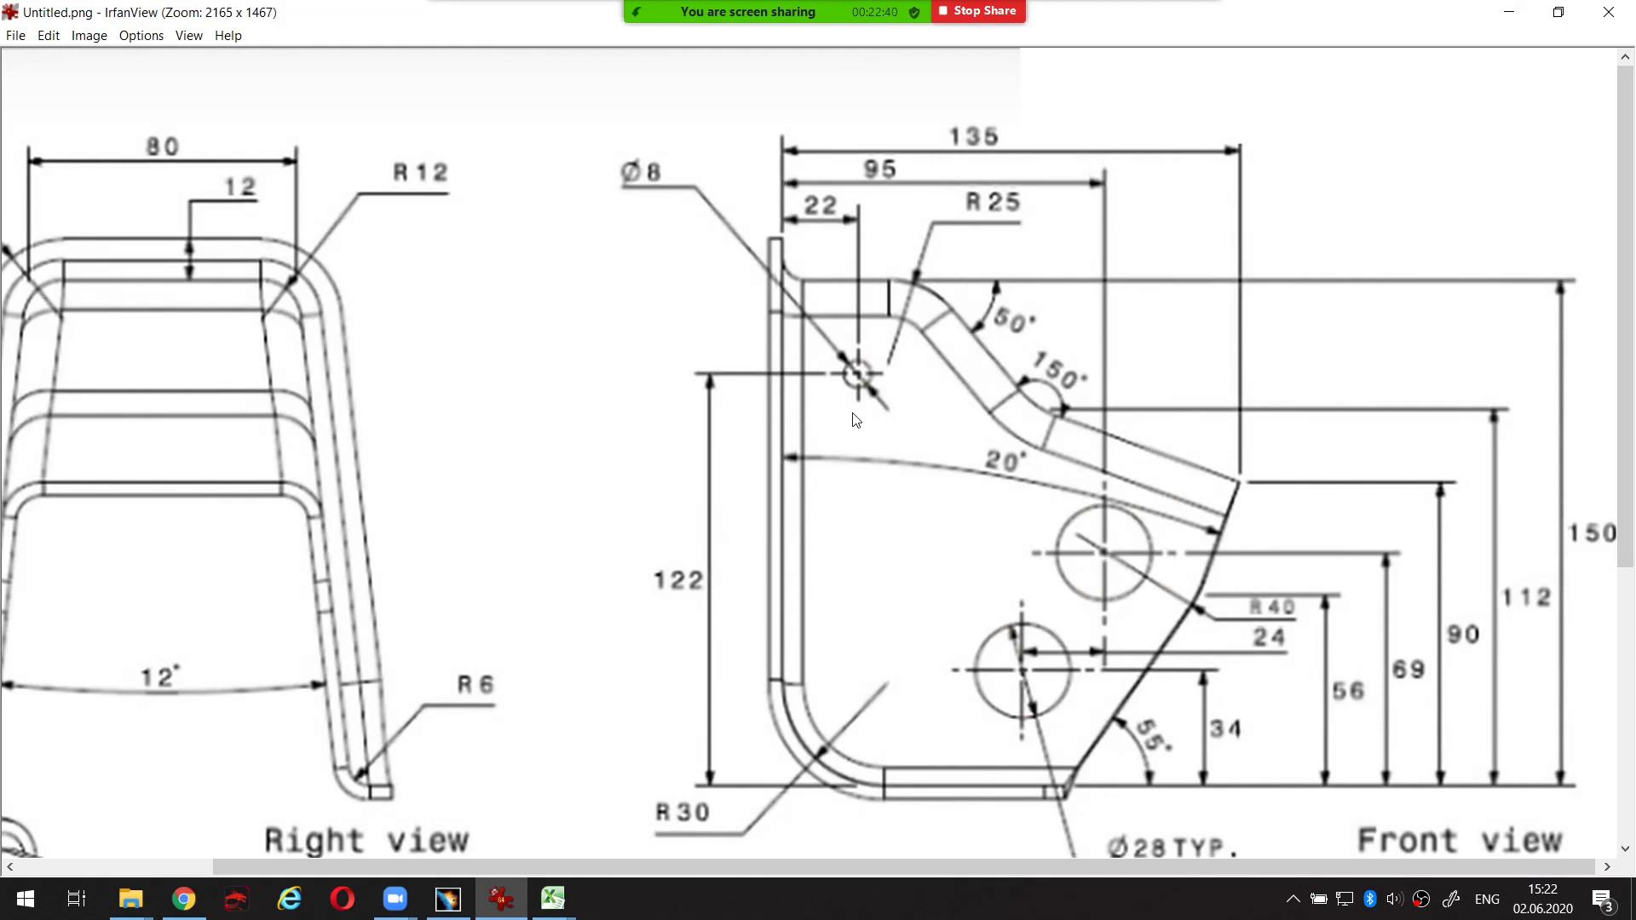
{"action": "left_click", "coordinate": [448, 898]}
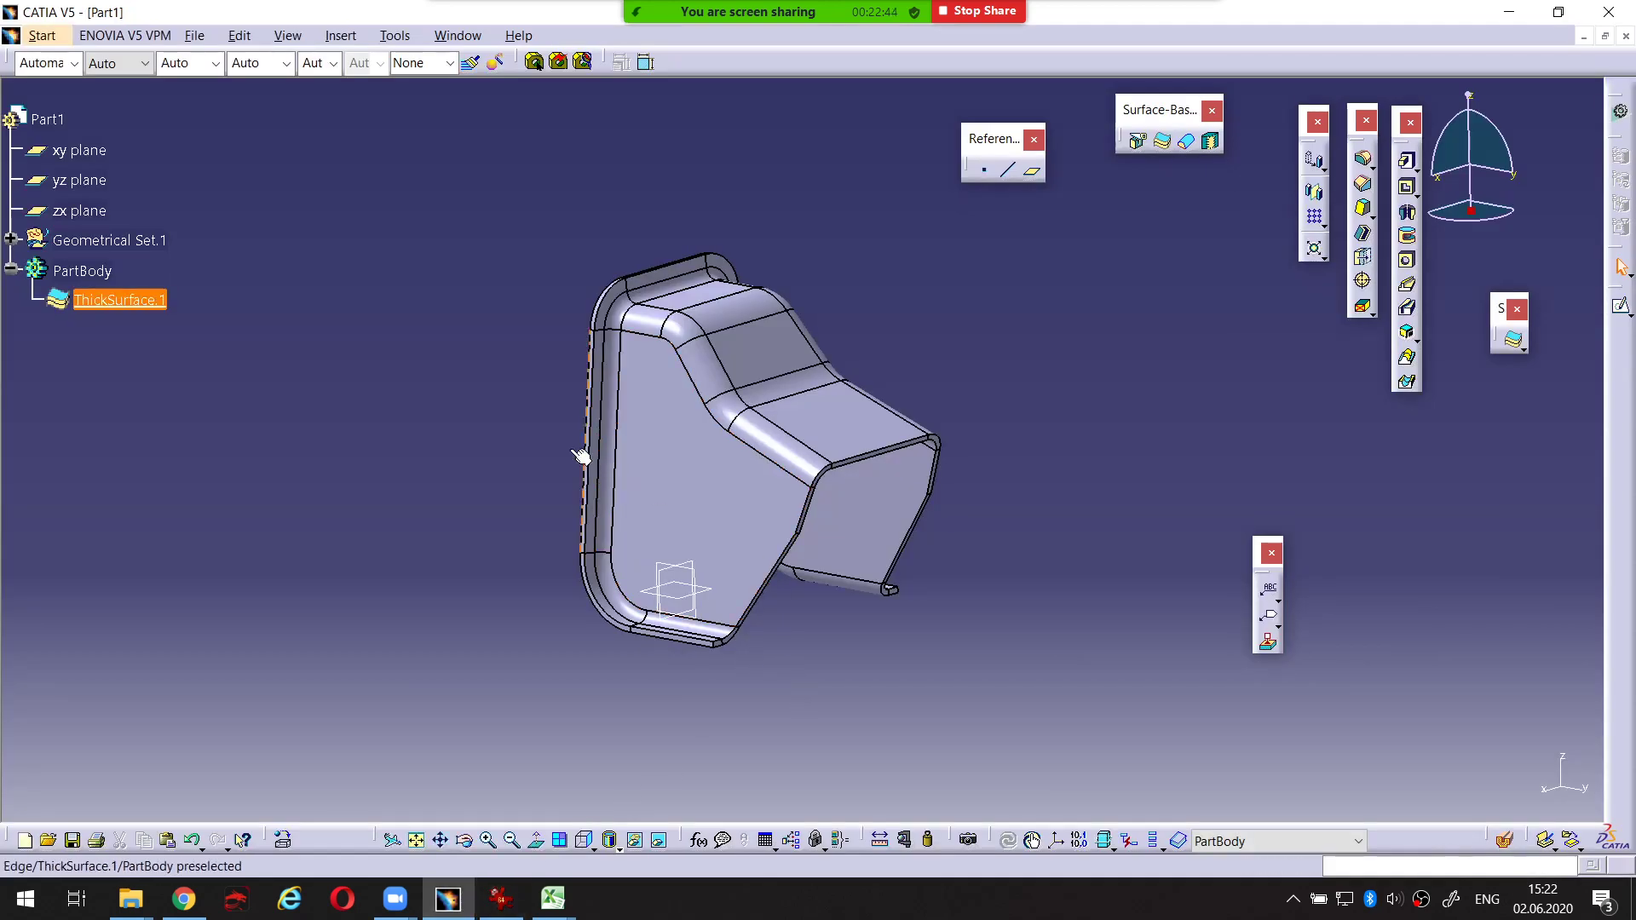
Examine the thickened body from its open back side and its ThickSurface.1 feature under PartBody
{"action": "middle_click_drag", "start_coordinate": [588, 464], "coordinate": [938, 554]}
{"action": "key", "text": "ctrl+alt+d"}
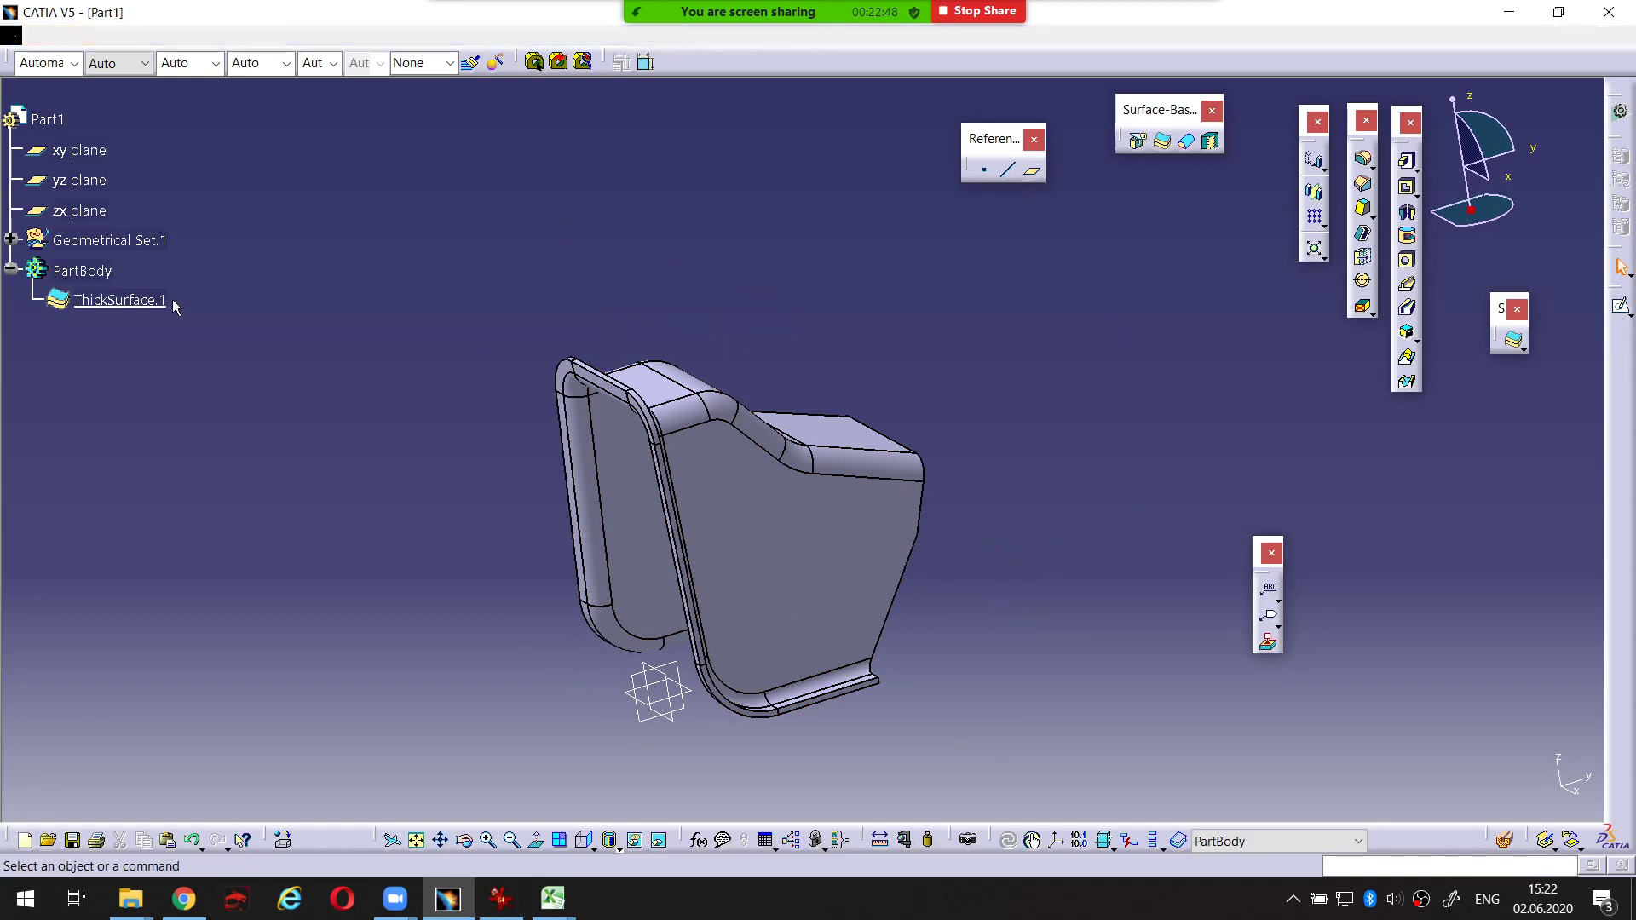
{"action": "mouse_move", "coordinate": [157, 286]}
{"action": "left_mouse_down"}
{"action": "mouse_move", "coordinate": [25, 297]}
{"action": "mouse_move", "coordinate": [119, 326]}
{"action": "left_mouse_up"}
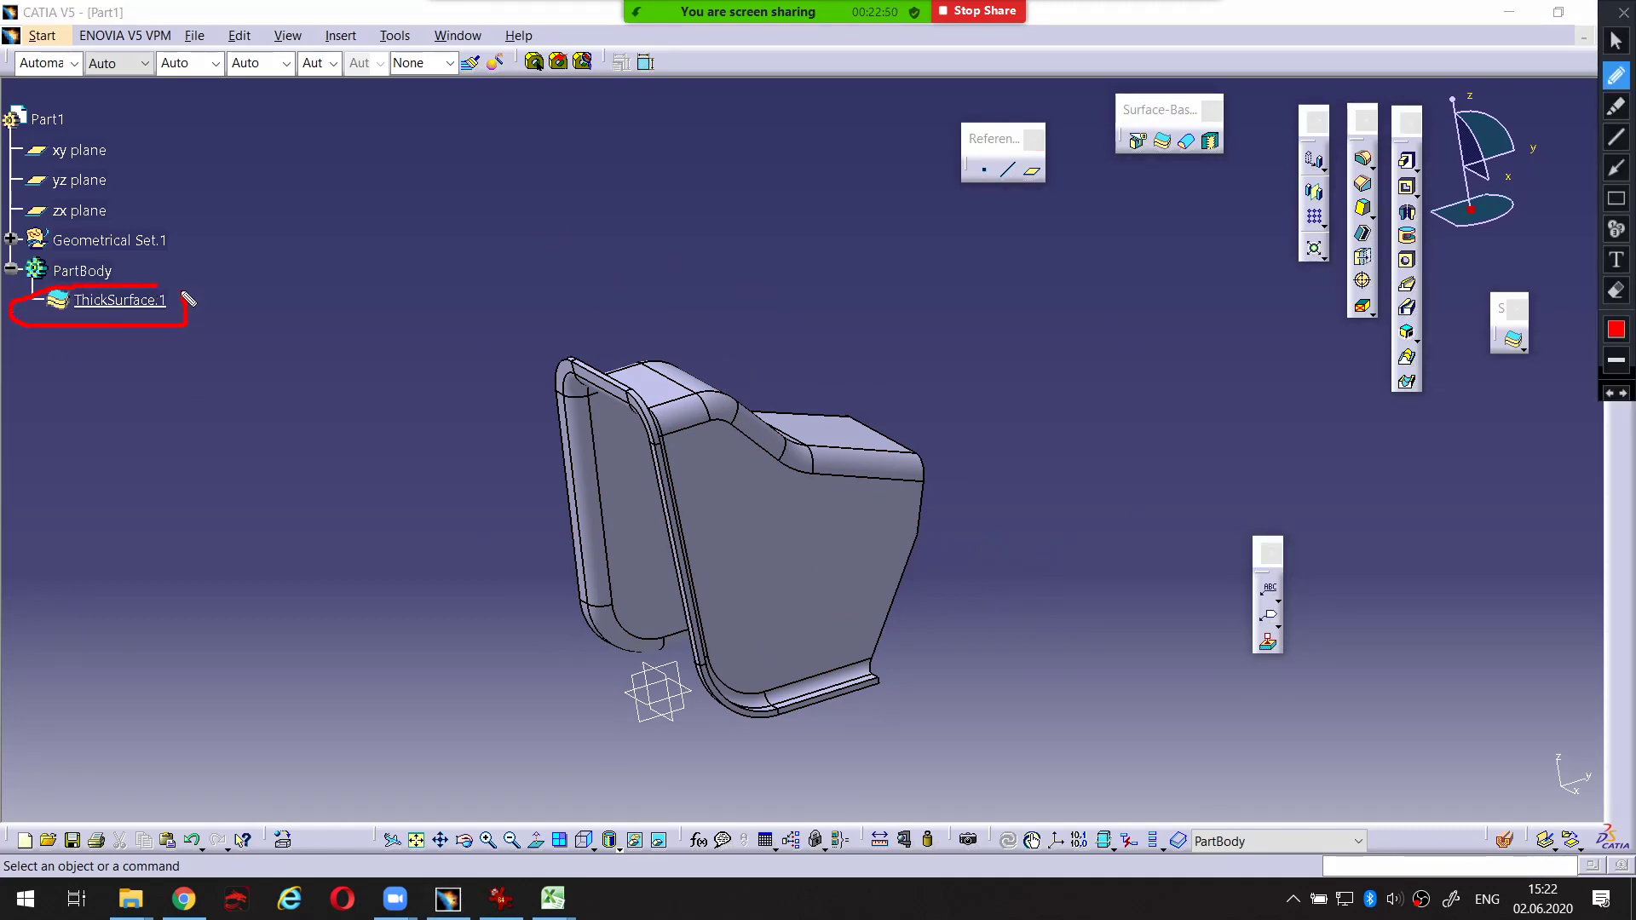
{"action": "key", "text": "ctrl+alt+d"}
{"action": "key", "text": "ctrl+alt+d"}
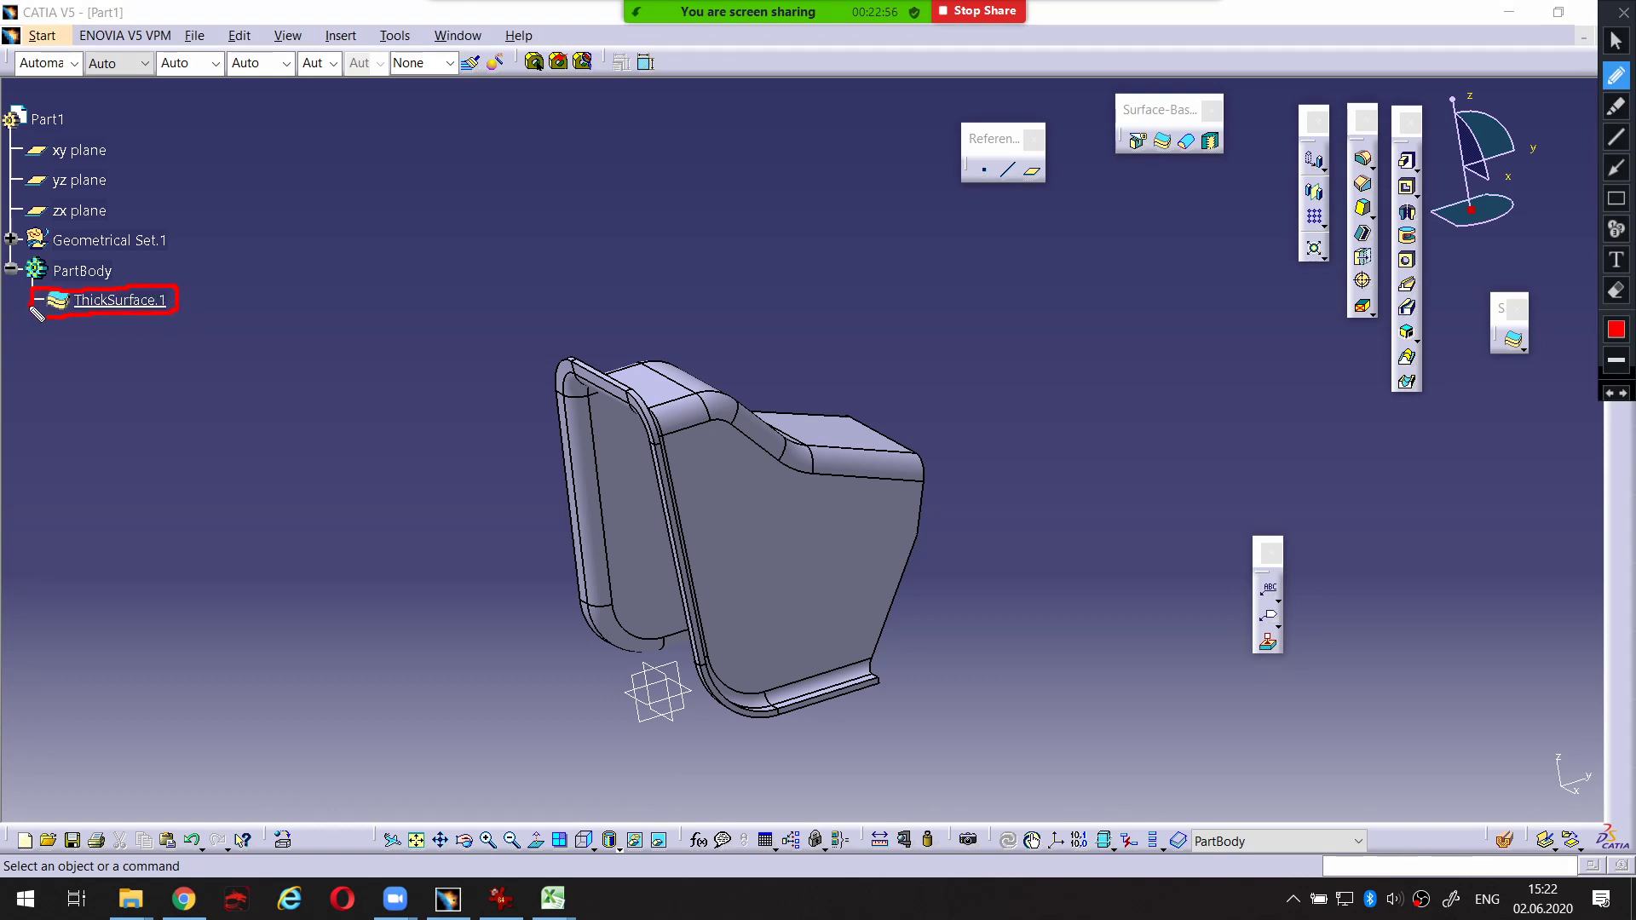
{"action": "key", "text": "ctrl+alt+d"}
{"action": "key", "text": "ctrl+alt+d"}
{"action": "left_click_drag", "start_coordinate": [41, 322], "coordinate": [120, 323]}
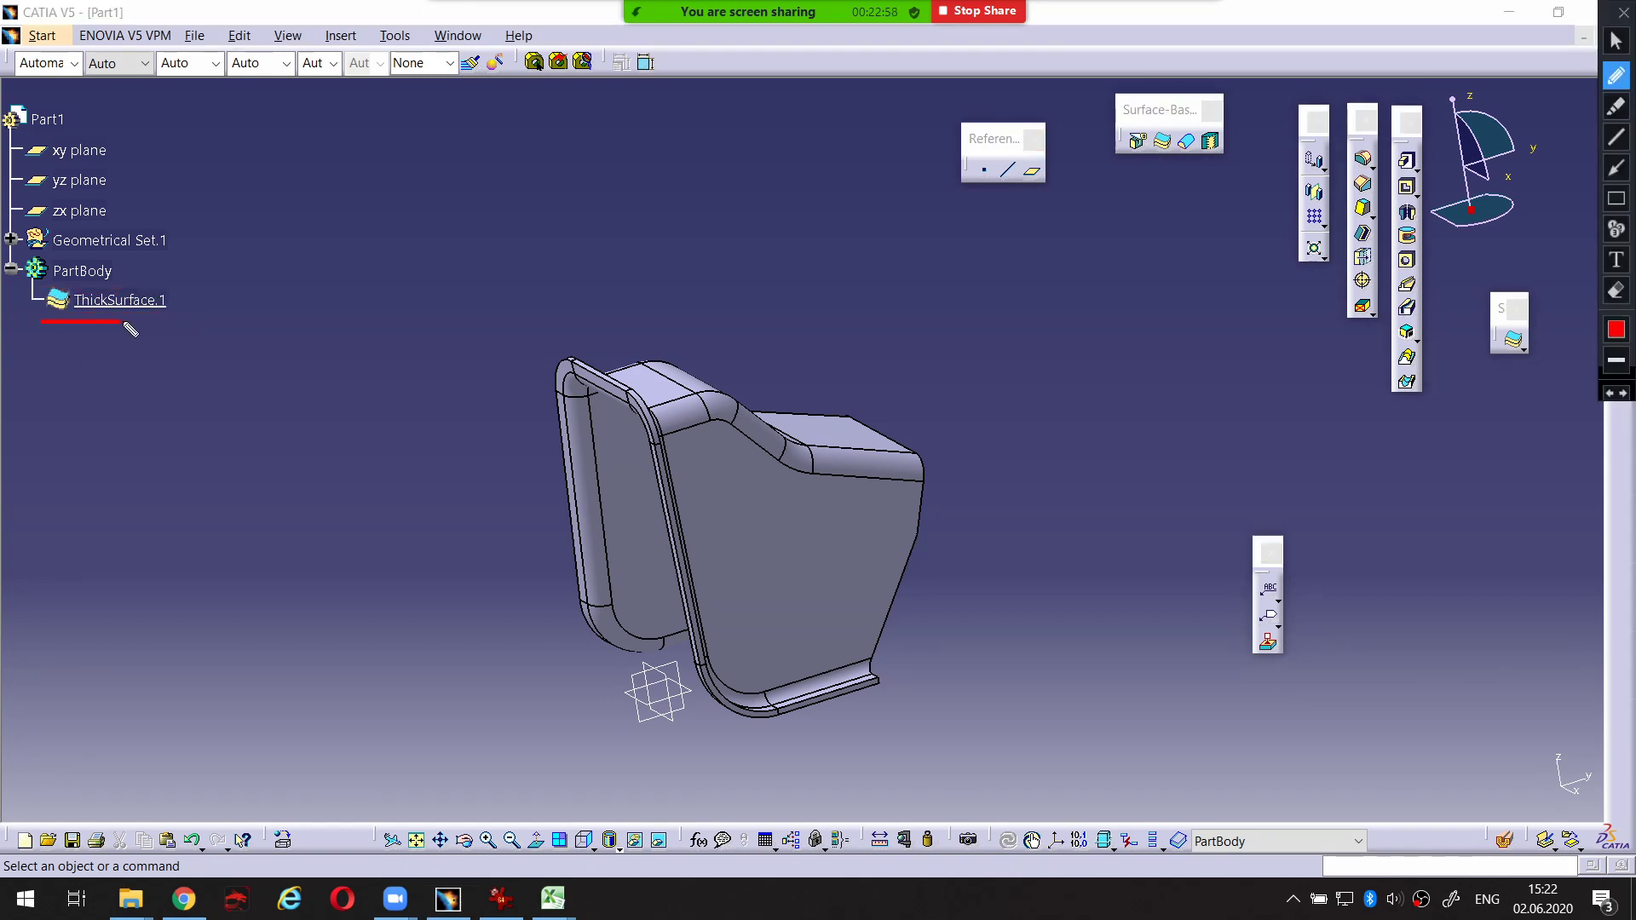
{"action": "key", "text": "ctrl+alt+d"}
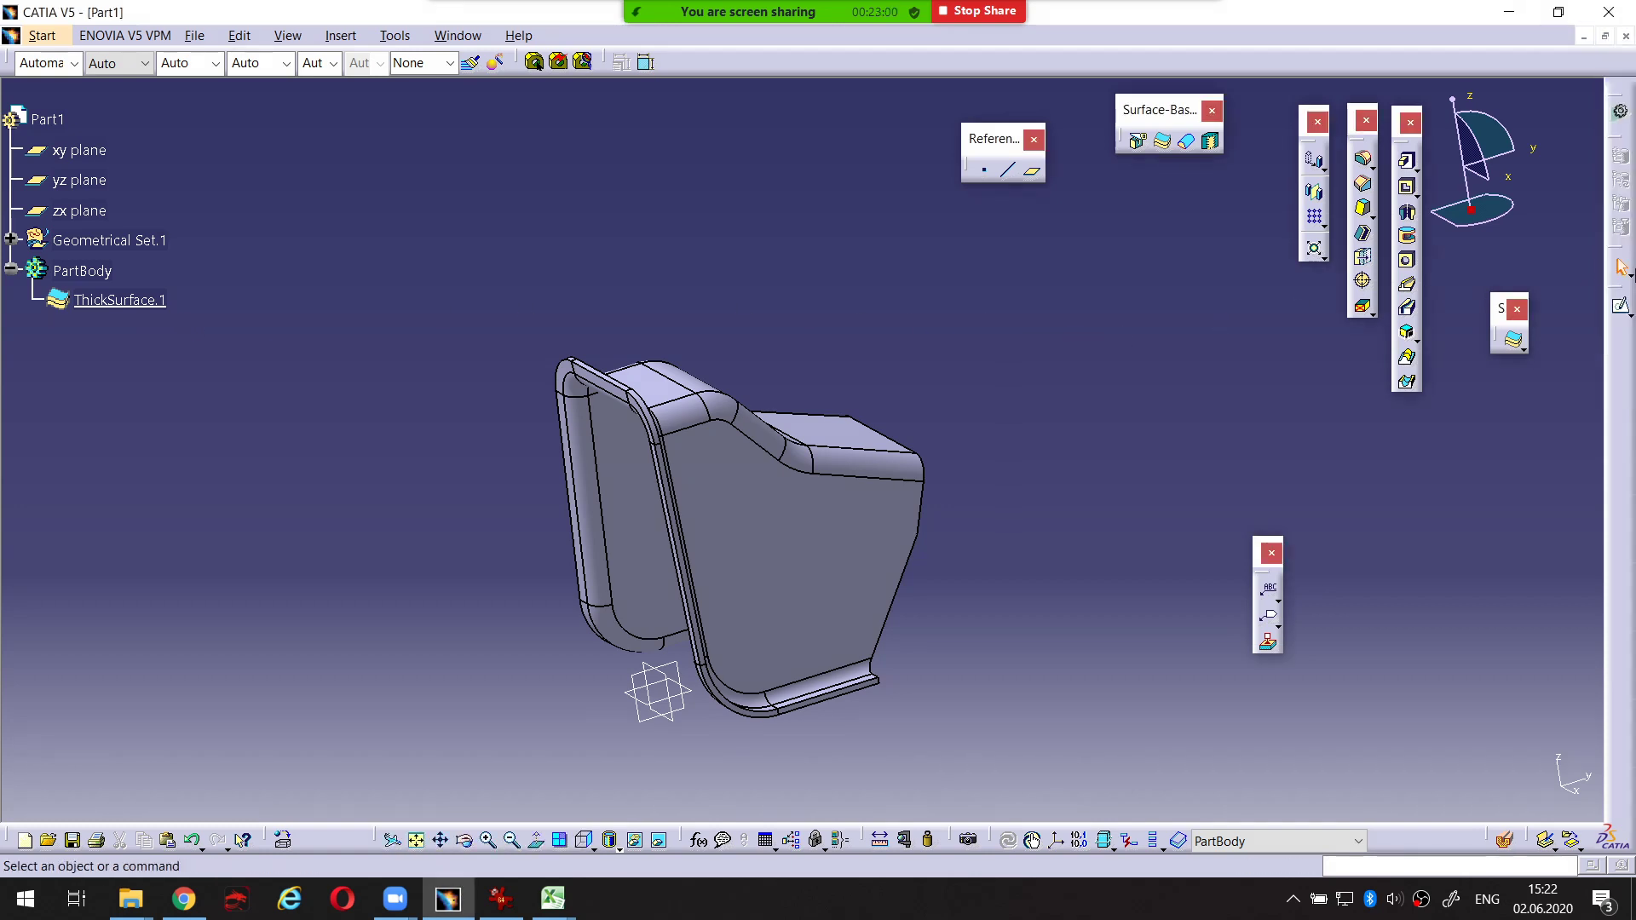
Start a sketch on the yz plane and draw a circle on the side wall below the sloped upper edge
{"action": "left_click", "coordinate": [1621, 310]}
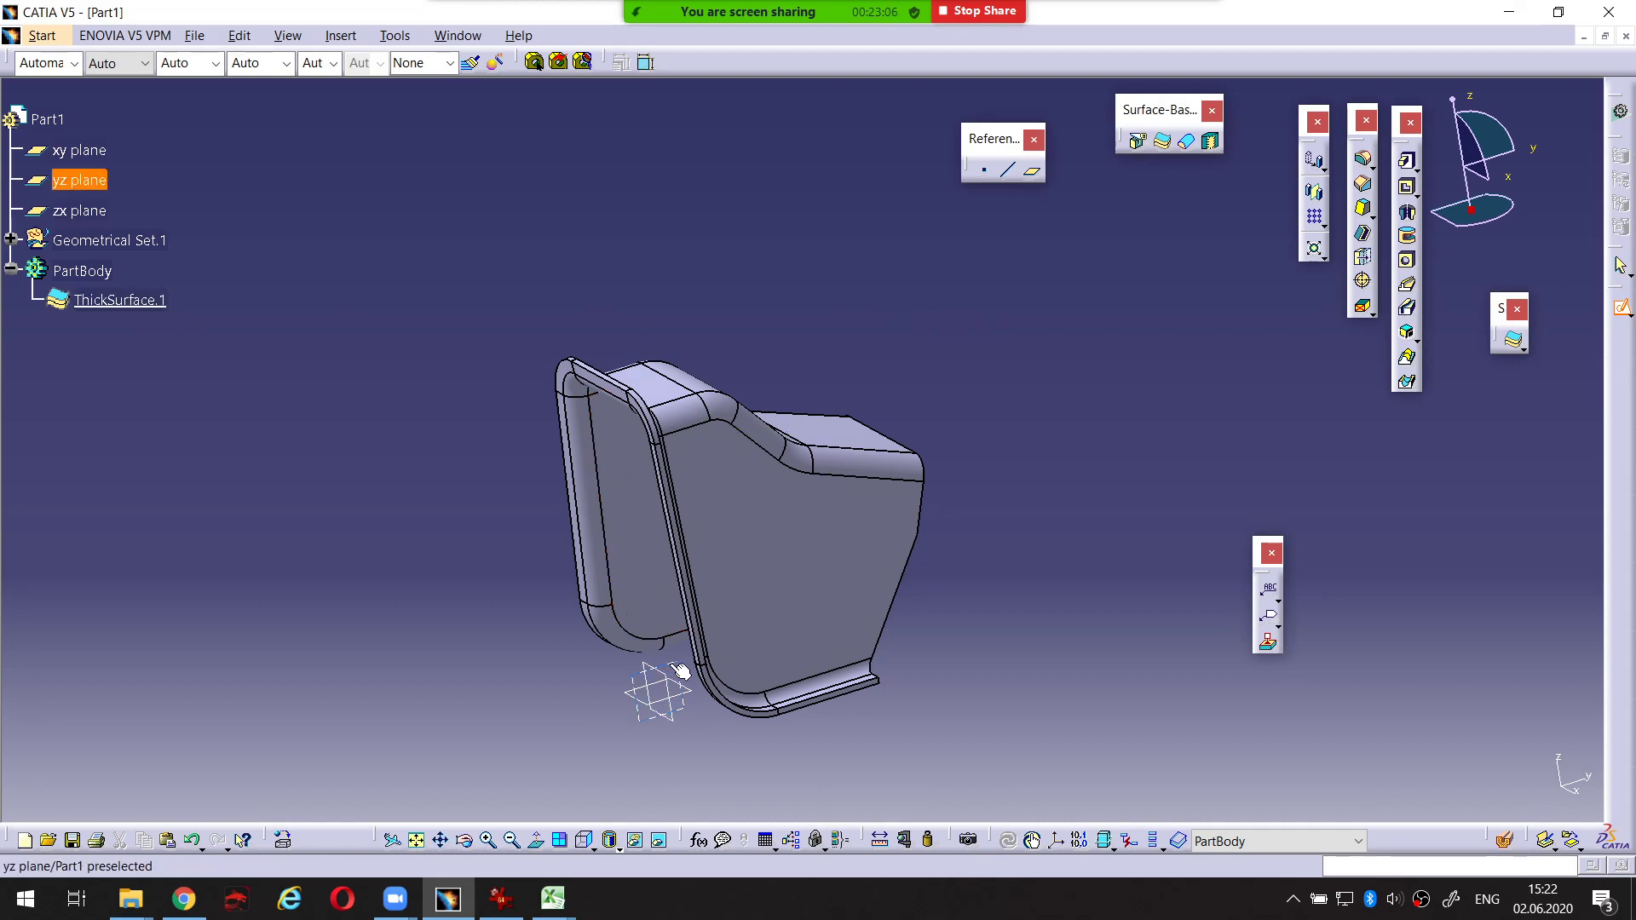
{"action": "left_click", "coordinate": [81, 180]}
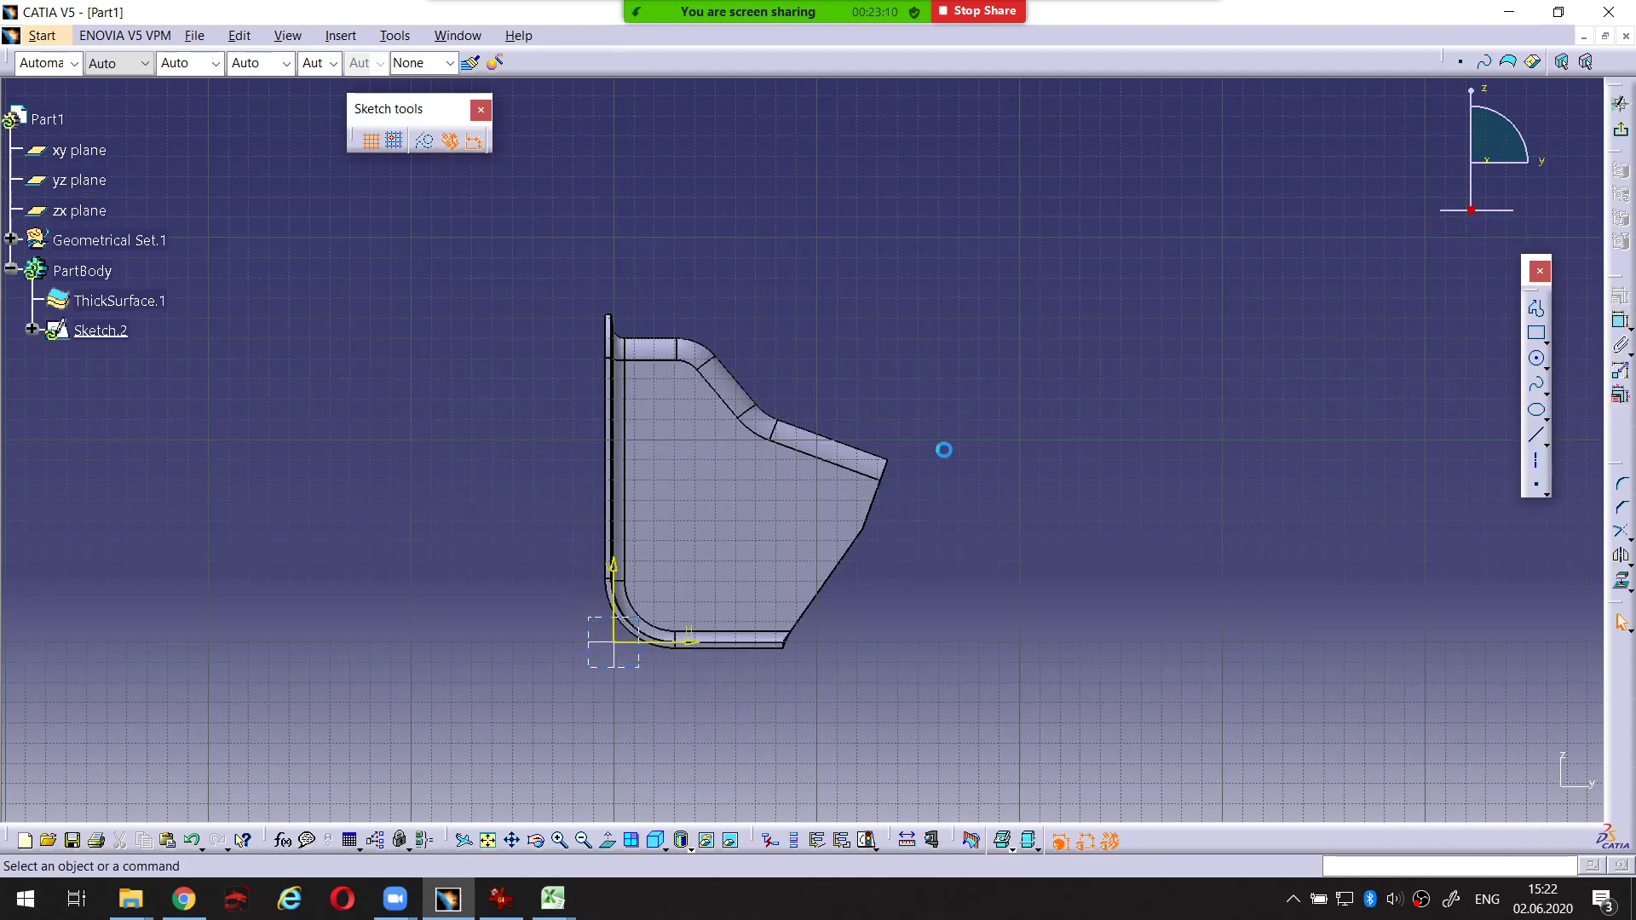
{"action": "middle_click_drag", "start_coordinate": [967, 540], "coordinate": [1108, 434]}
{"action": "left_click", "coordinate": [1537, 358]}
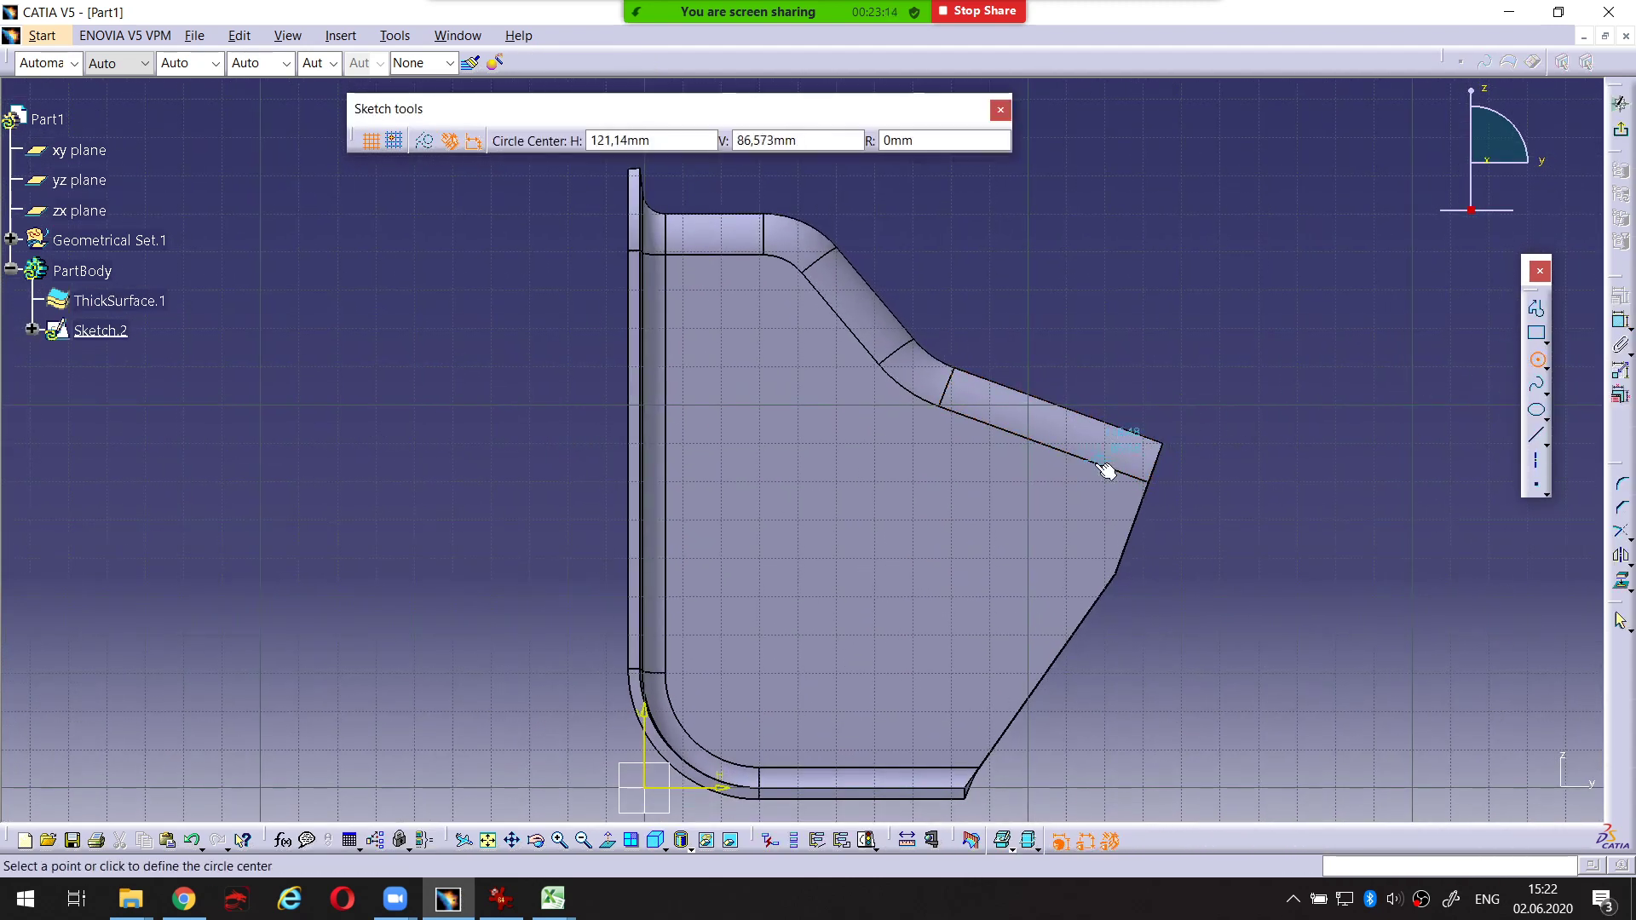
{"action": "left_click", "coordinate": [1024, 508]}
{"action": "left_click", "coordinate": [1074, 528]}
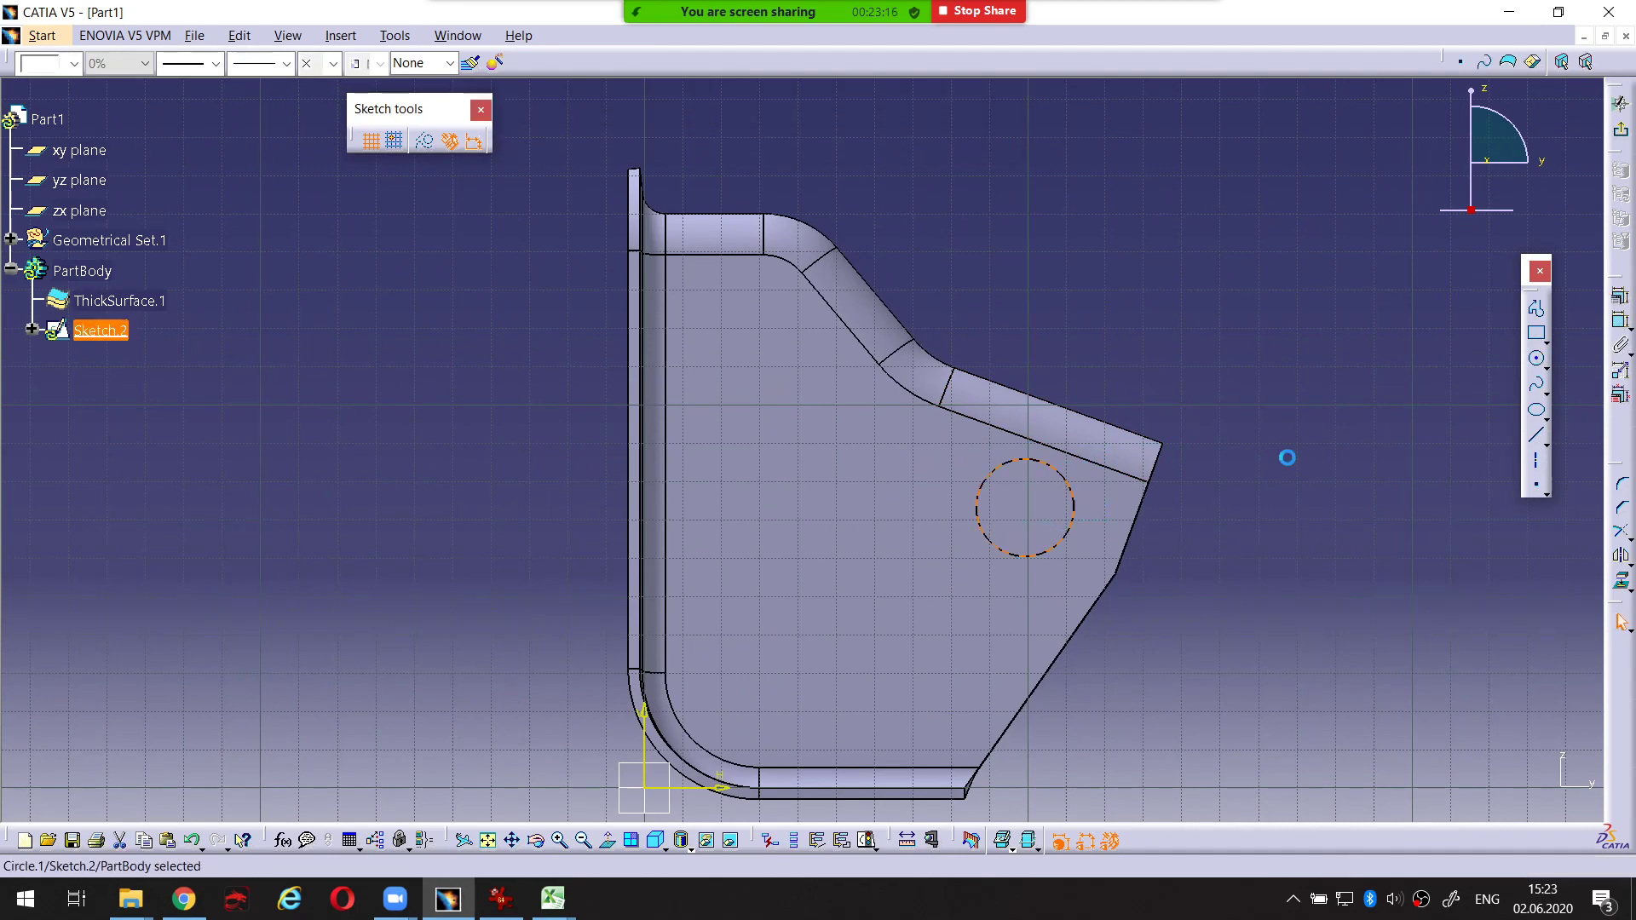
Draw a second large circle lower on the side wall and a smaller circle near the upper corner beside the flange
{"action": "left_click", "coordinate": [1536, 361]}
{"action": "left_click", "coordinate": [918, 644]}
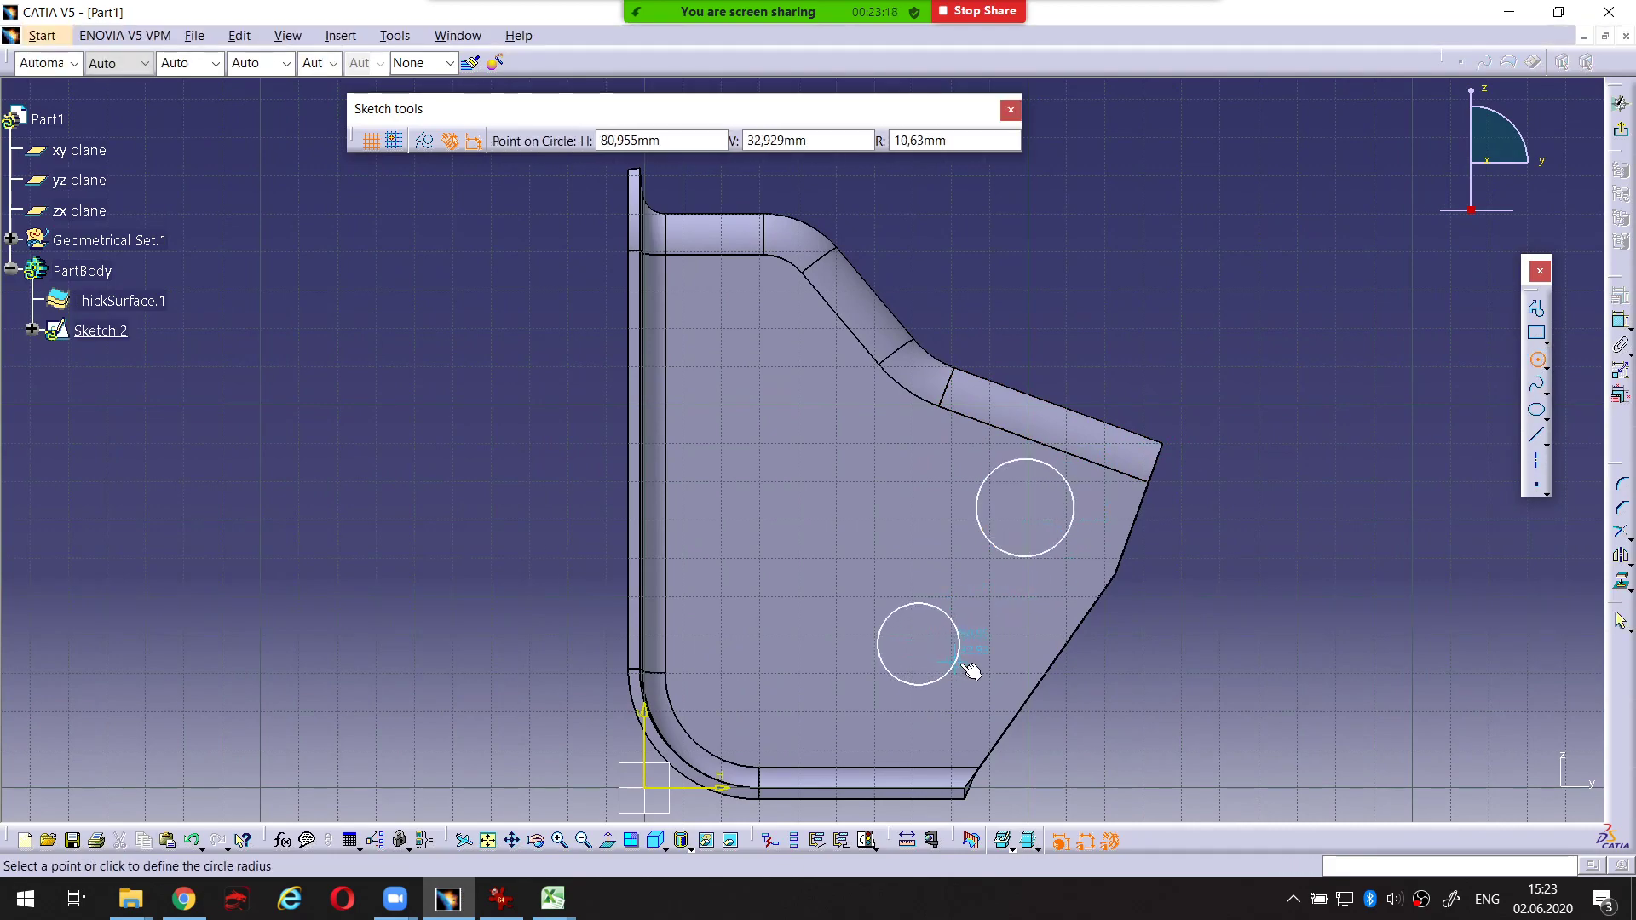
{"action": "left_click", "coordinate": [974, 658]}
{"action": "left_click", "coordinate": [1537, 359]}
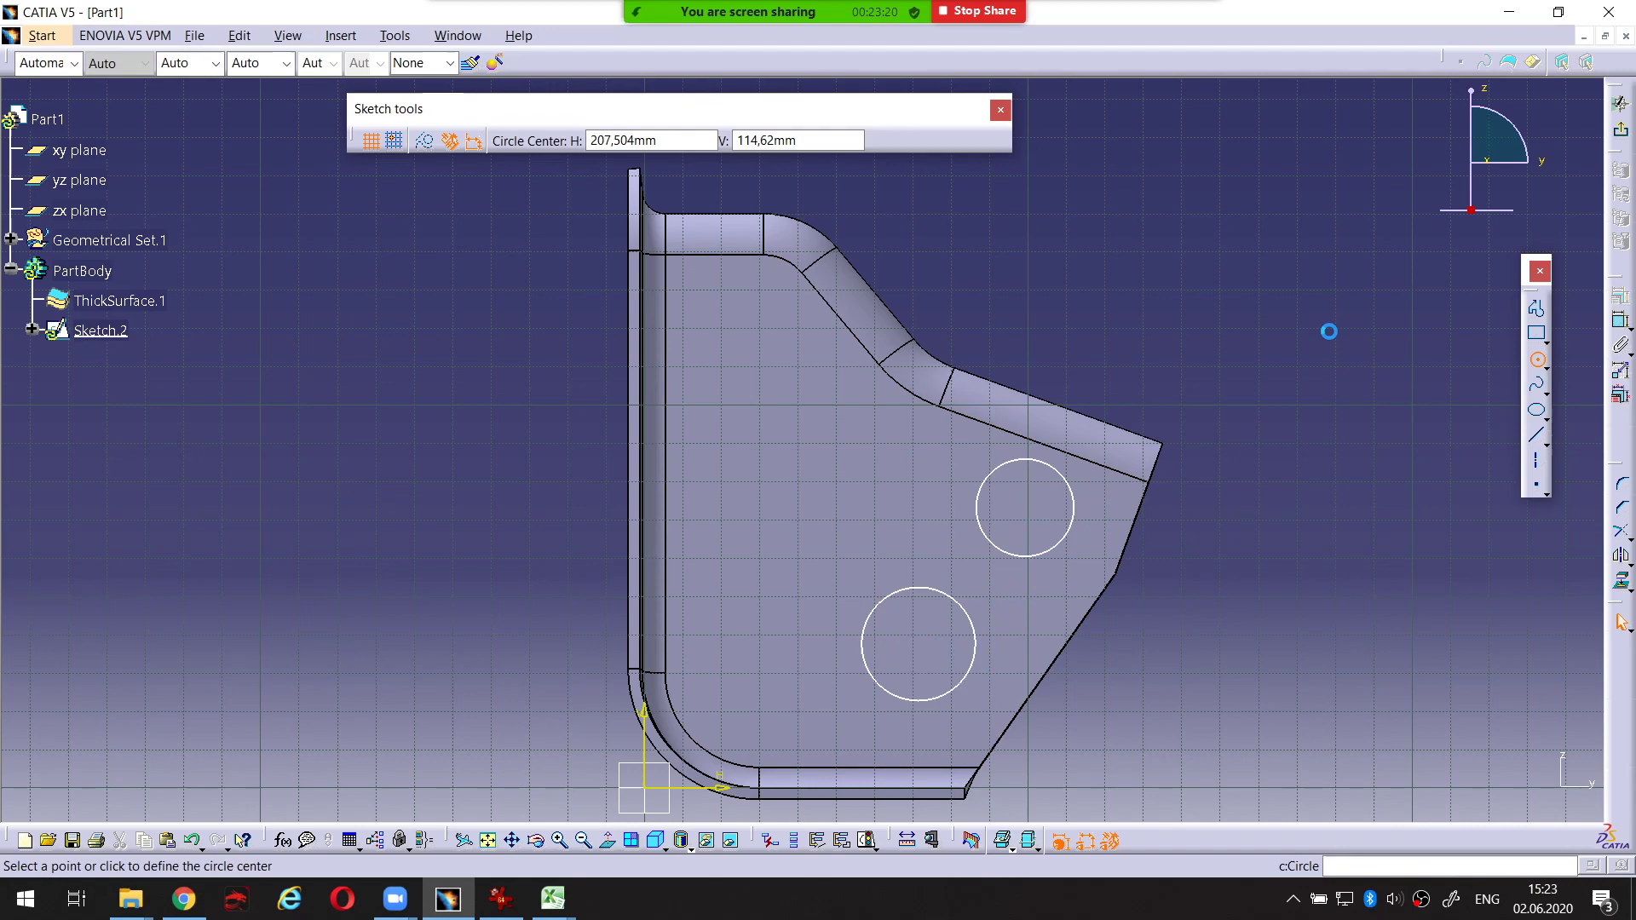
{"action": "left_click", "coordinate": [740, 325]}
{"action": "left_click", "coordinate": [1118, 317]}
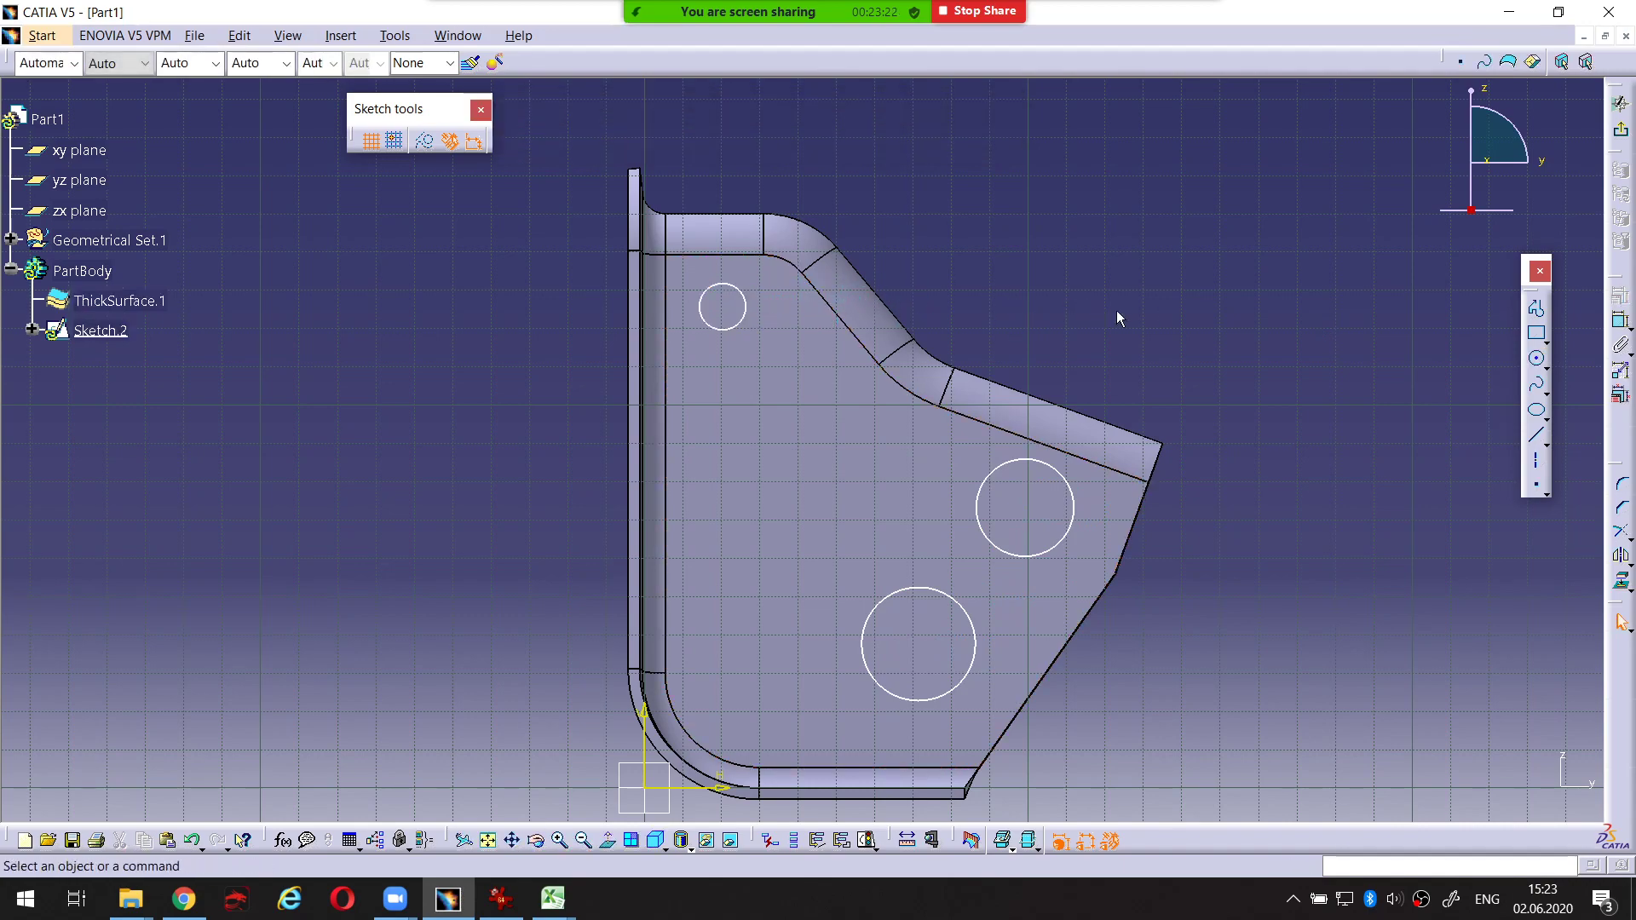
Switch to the reference drawing in IrfanView and examine the diameter callout of the small upper hole in the front view
{"action": "left_click", "coordinate": [501, 898]}
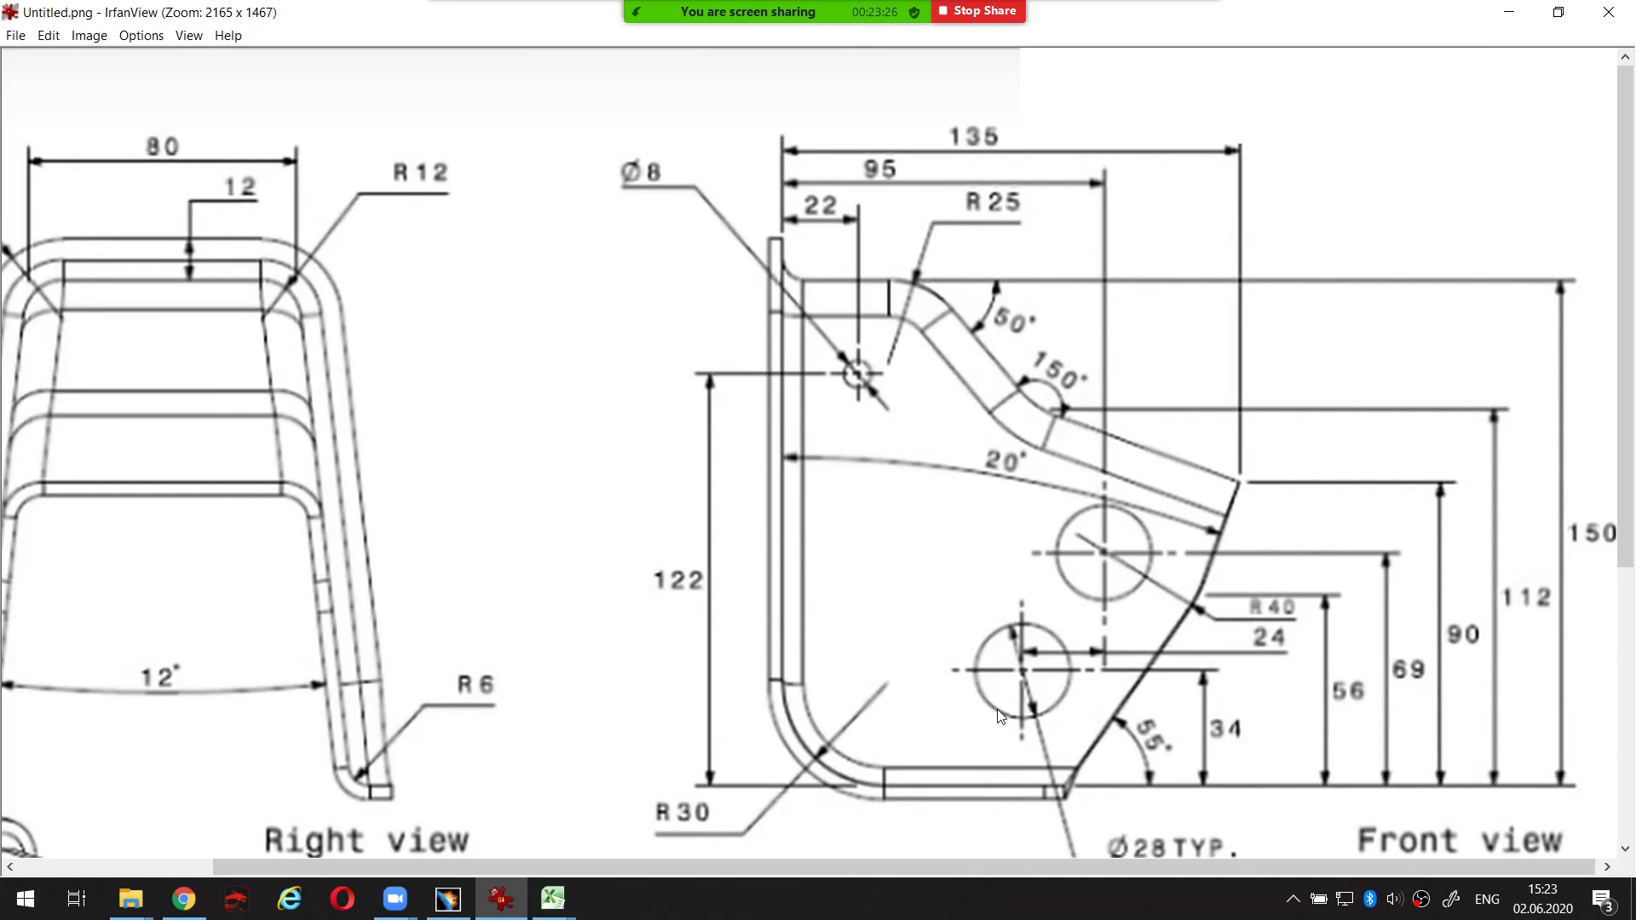
{"action": "key", "text": "ctrl+alt+d"}
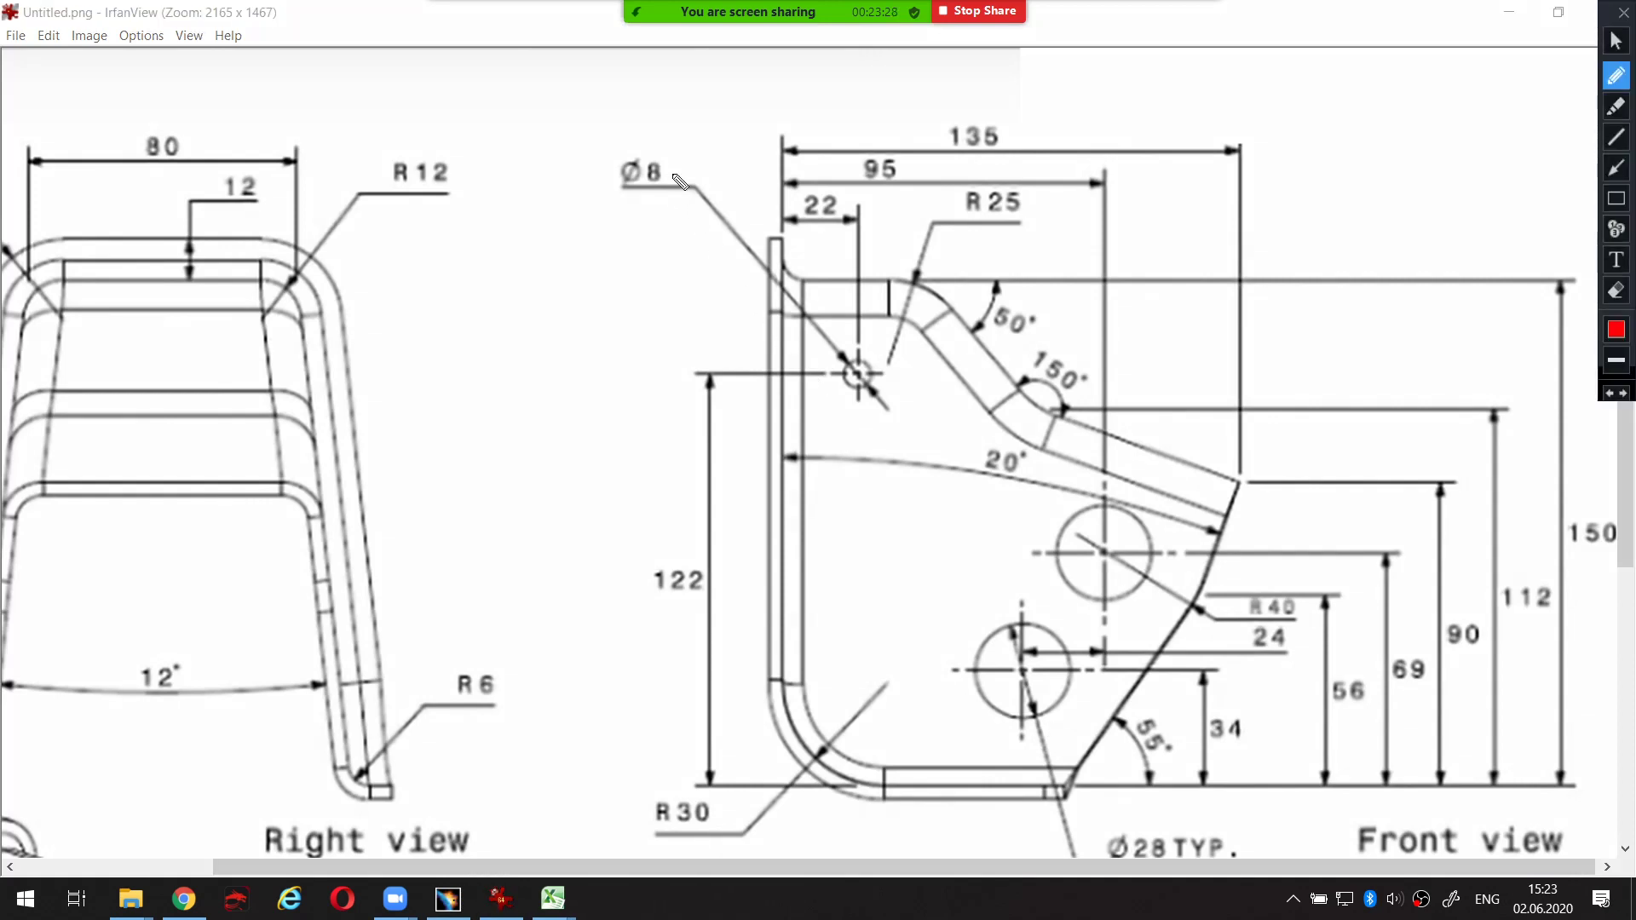
{"action": "left_click_drag", "start_coordinate": [850, 363], "coordinate": [864, 370]}
{"action": "mouse_move", "coordinate": [673, 159]}
{"action": "left_mouse_down"}
{"action": "mouse_move", "coordinate": [642, 227]}
{"action": "mouse_move", "coordinate": [670, 151]}
{"action": "left_mouse_up"}
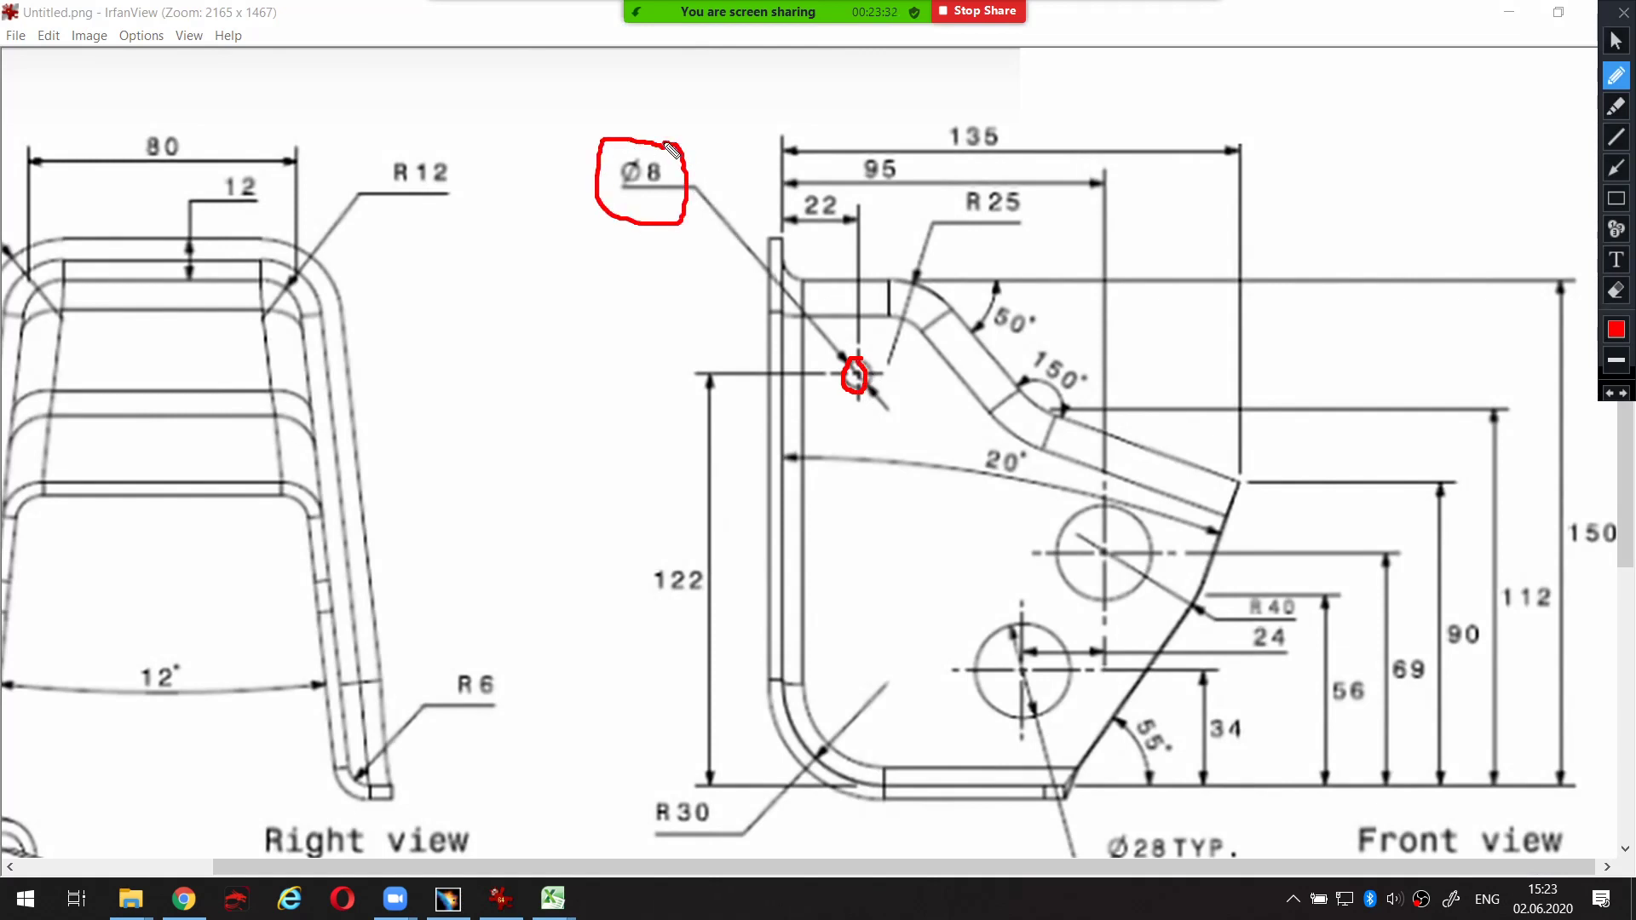
{"action": "key", "text": "ctrl+alt+d"}
Examine the shared diameter callout of the two large holes and the nearby edge radius callout, and return to the CATIA sketch
{"action": "scroll", "coordinate": [1163, 601], "scroll_direction": "down", "scroll_amount": 2}
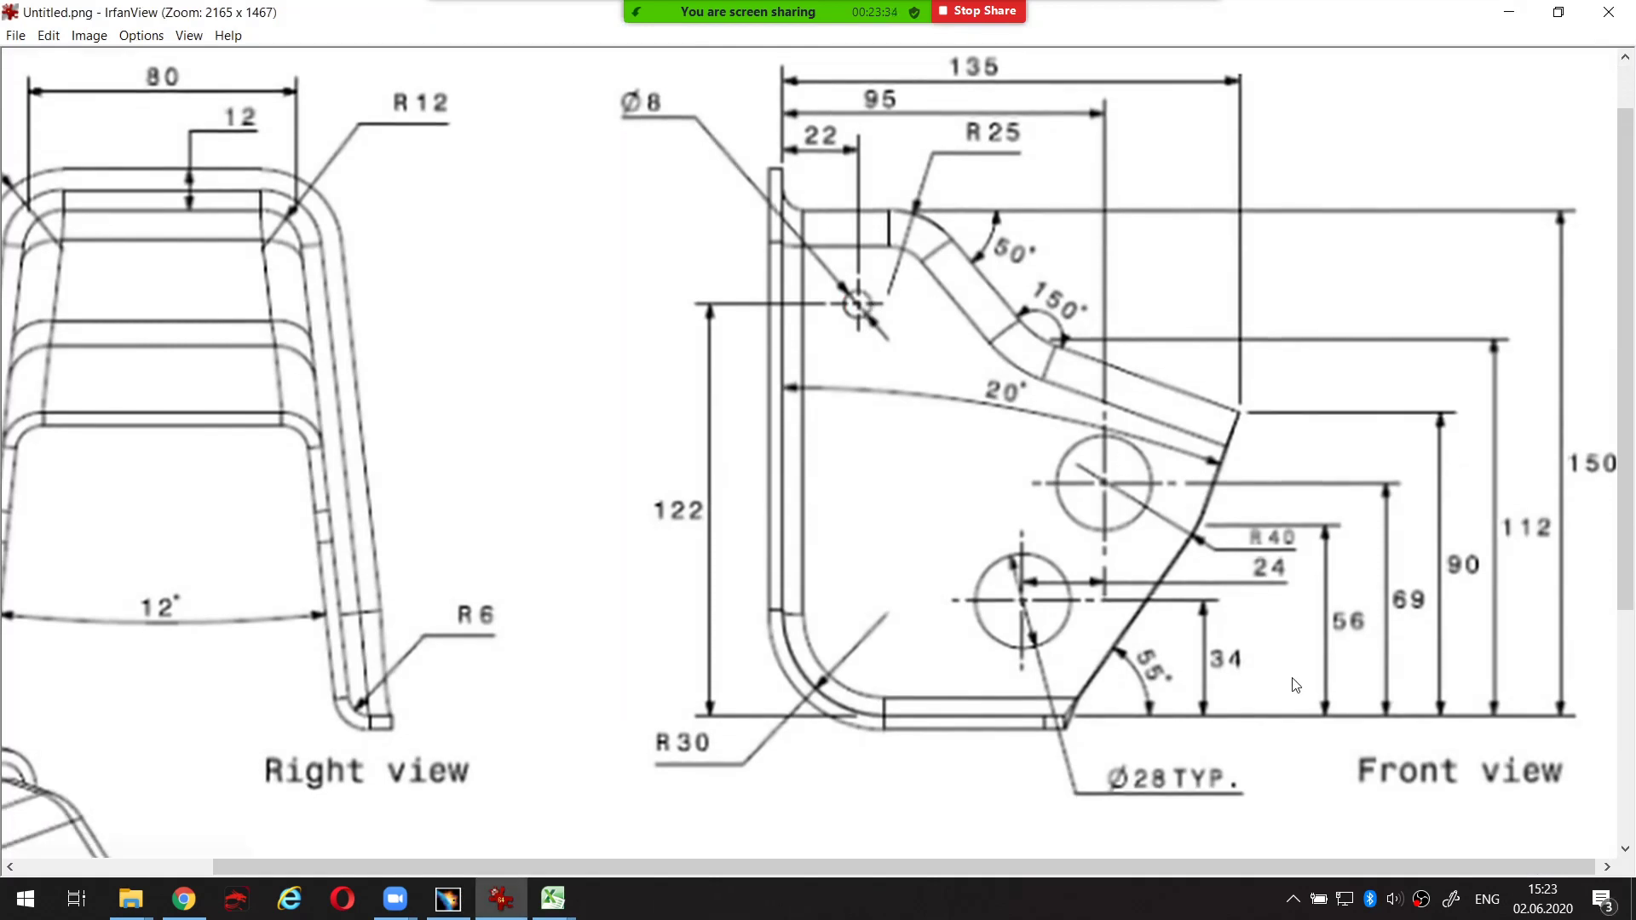
{"action": "key", "text": "ctrl+alt+d"}
{"action": "mouse_move", "coordinate": [1118, 440]}
{"action": "left_mouse_down"}
{"action": "mouse_move", "coordinate": [1090, 440]}
{"action": "mouse_move", "coordinate": [1166, 508]}
{"action": "mouse_move", "coordinate": [1155, 454]}
{"action": "left_mouse_up"}
{"action": "mouse_move", "coordinate": [1041, 554]}
{"action": "left_mouse_down"}
{"action": "mouse_move", "coordinate": [970, 646]}
{"action": "mouse_move", "coordinate": [1061, 585]}
{"action": "left_mouse_up"}
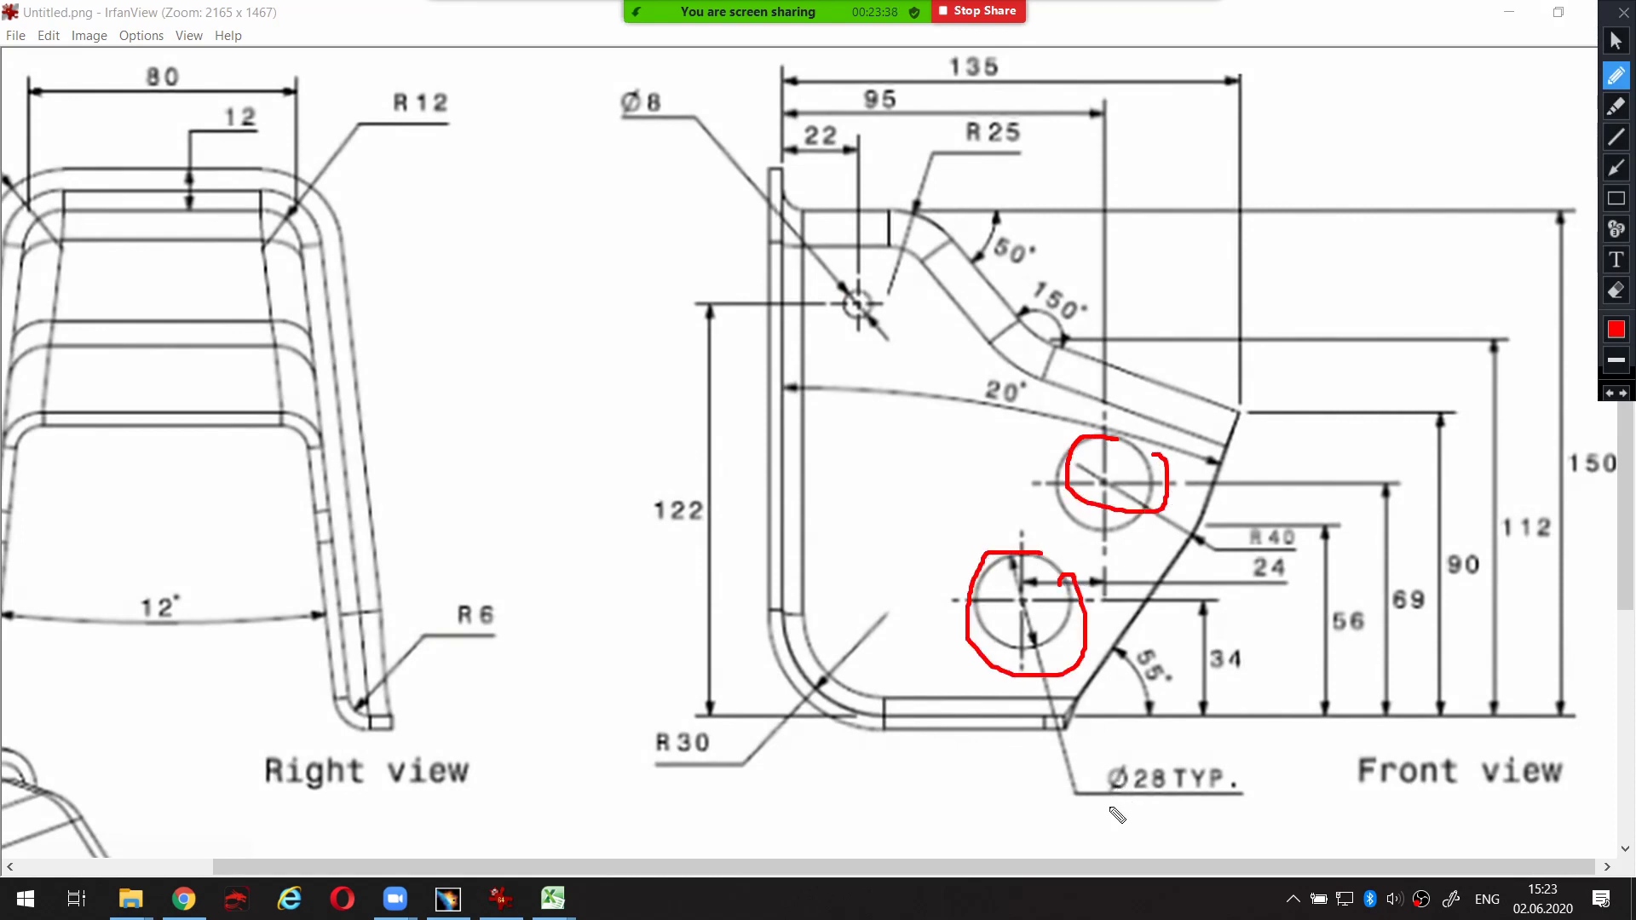
{"action": "mouse_move", "coordinate": [1036, 641]}
{"action": "left_mouse_down"}
{"action": "mouse_move", "coordinate": [1094, 801]}
{"action": "mouse_move", "coordinate": [1141, 804]}
{"action": "mouse_move", "coordinate": [1168, 835]}
{"action": "mouse_move", "coordinate": [1176, 757]}
{"action": "left_mouse_up"}
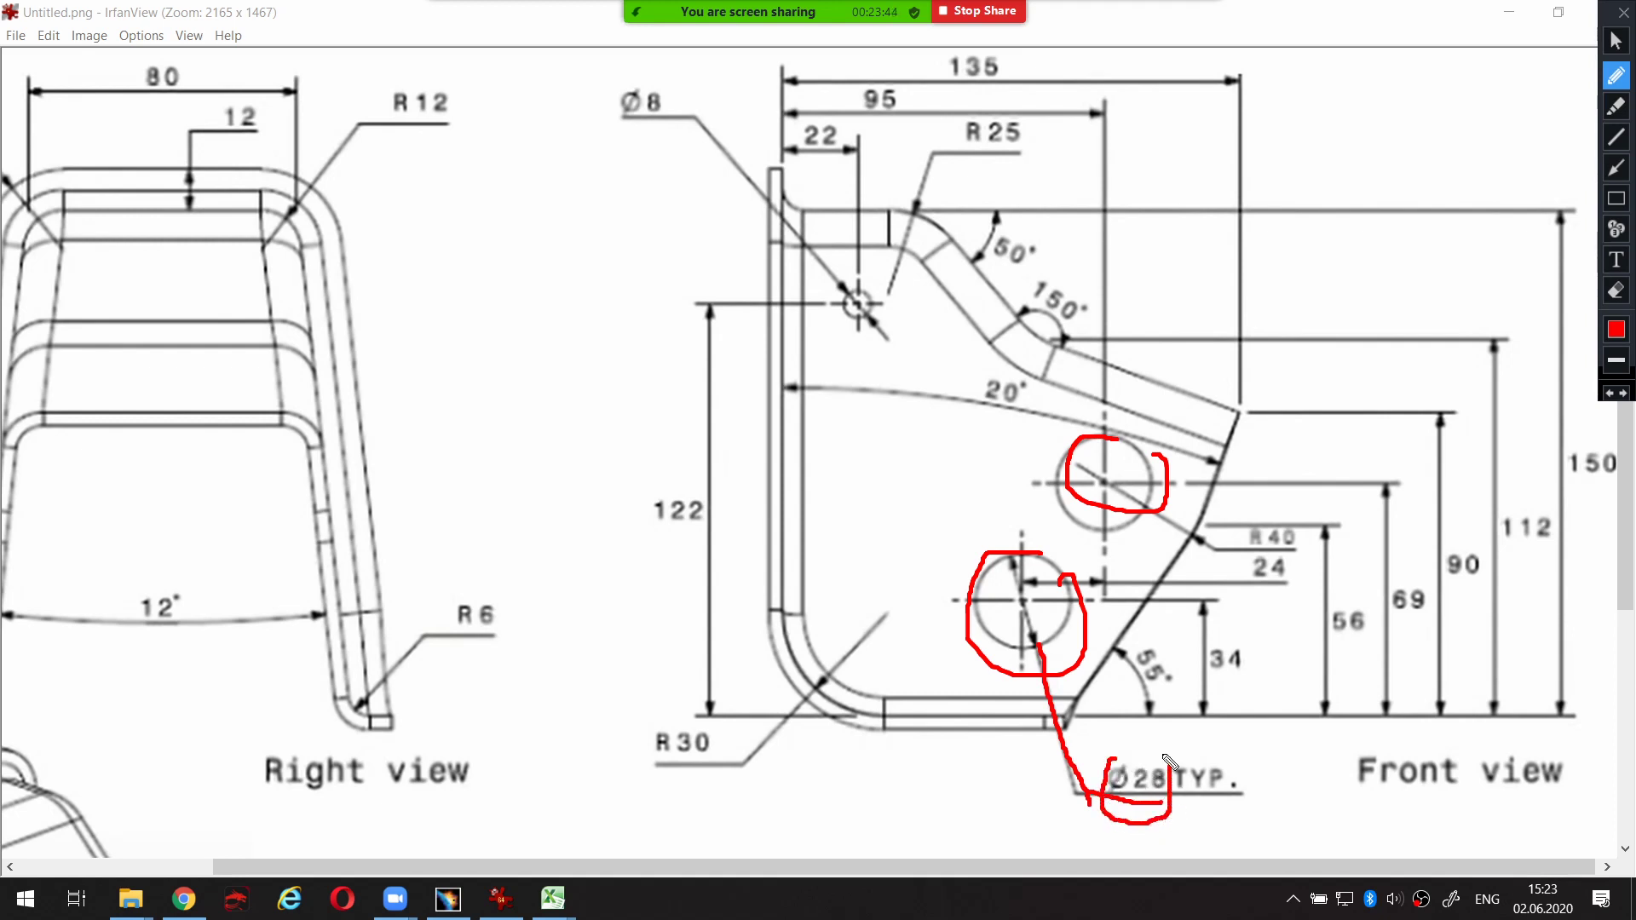
{"action": "key", "text": "Escape"}
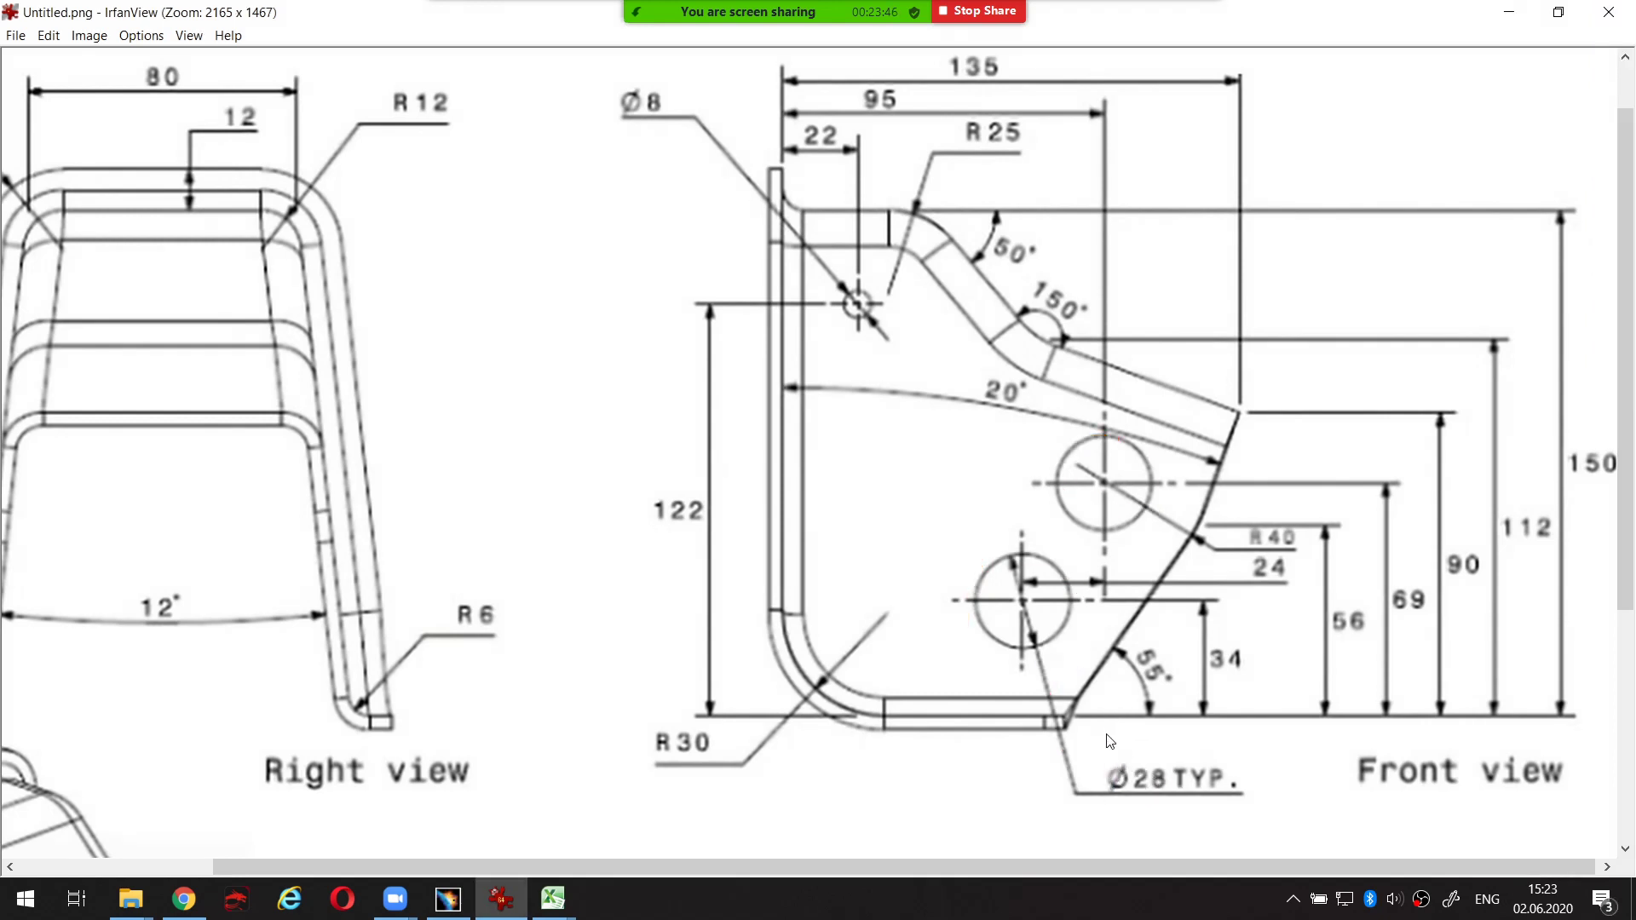
{"action": "mouse_move", "coordinate": [1125, 757]}
{"action": "left_mouse_down"}
{"action": "mouse_move", "coordinate": [1107, 797]}
{"action": "mouse_move", "coordinate": [1218, 820]}
{"action": "mouse_move", "coordinate": [1212, 756]}
{"action": "mouse_move", "coordinate": [1120, 763]}
{"action": "left_mouse_up"}
{"action": "mouse_move", "coordinate": [1048, 659]}
{"action": "left_mouse_down"}
{"action": "mouse_move", "coordinate": [1136, 601]}
{"action": "mouse_move", "coordinate": [1148, 520]}
{"action": "left_mouse_up"}
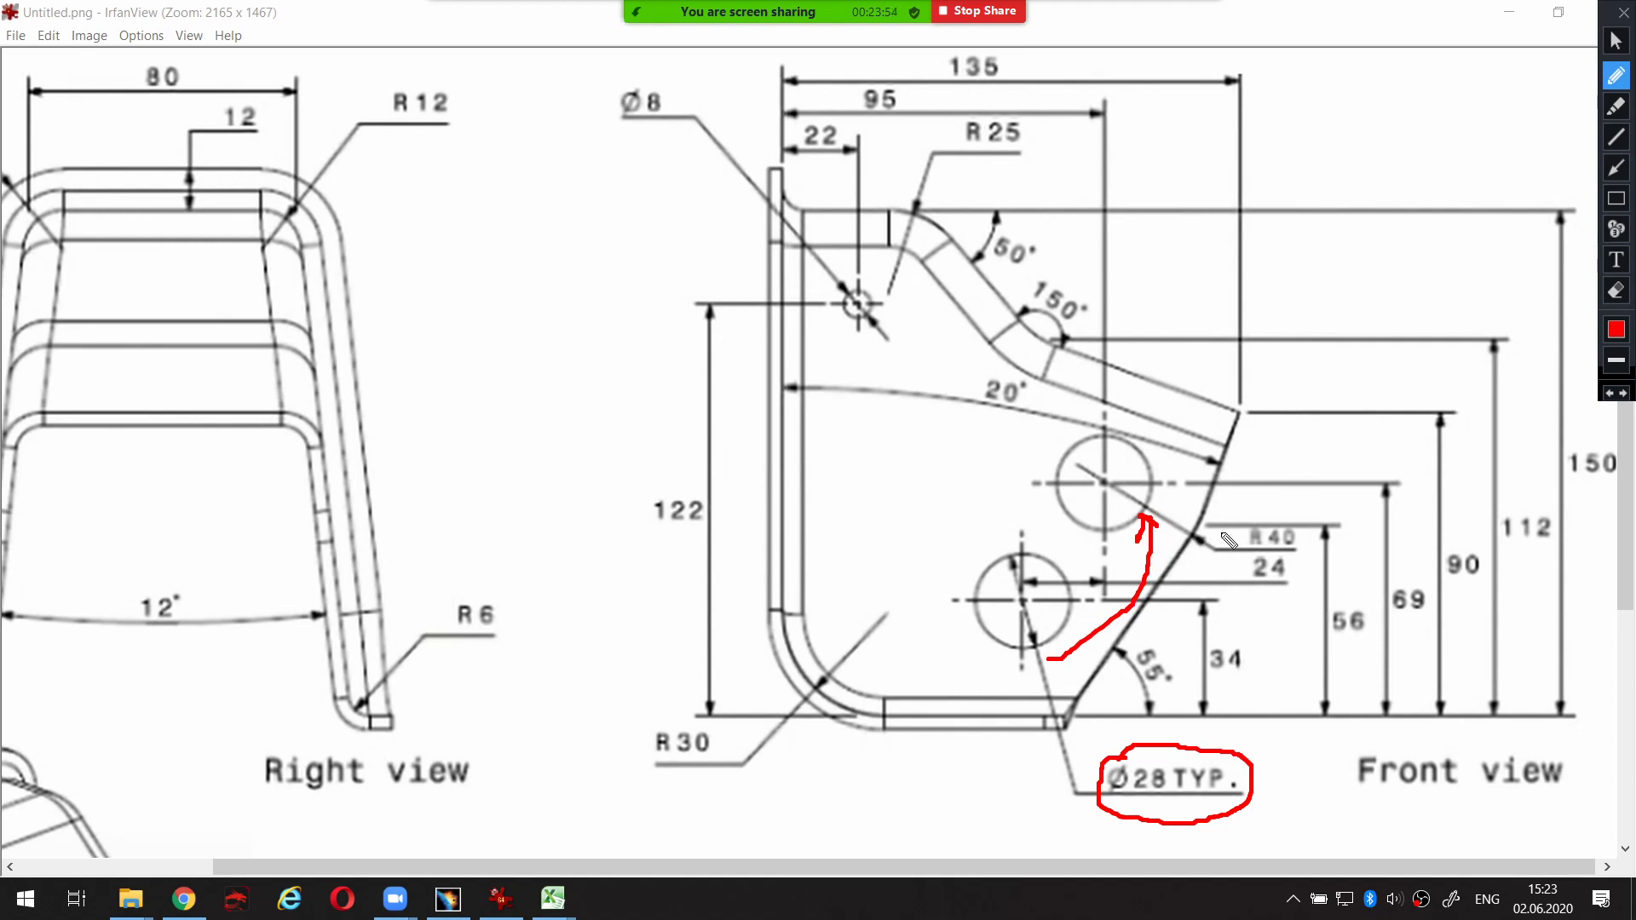
{"action": "left_click_drag", "start_coordinate": [1240, 544], "coordinate": [1276, 539]}
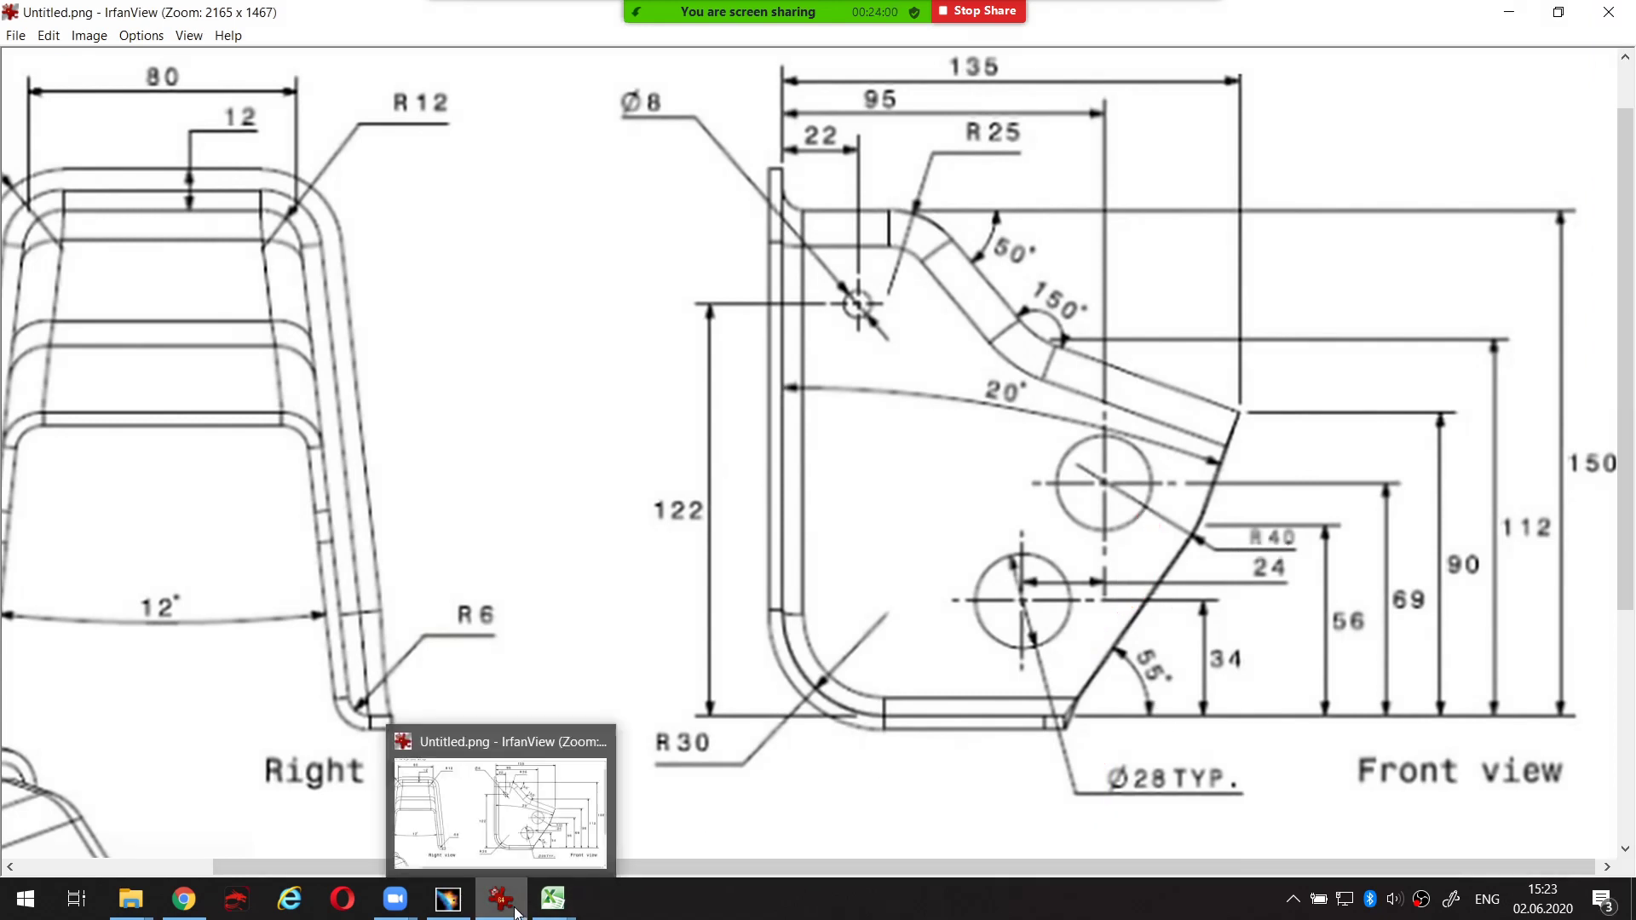
{"action": "left_click", "coordinate": [448, 898]}
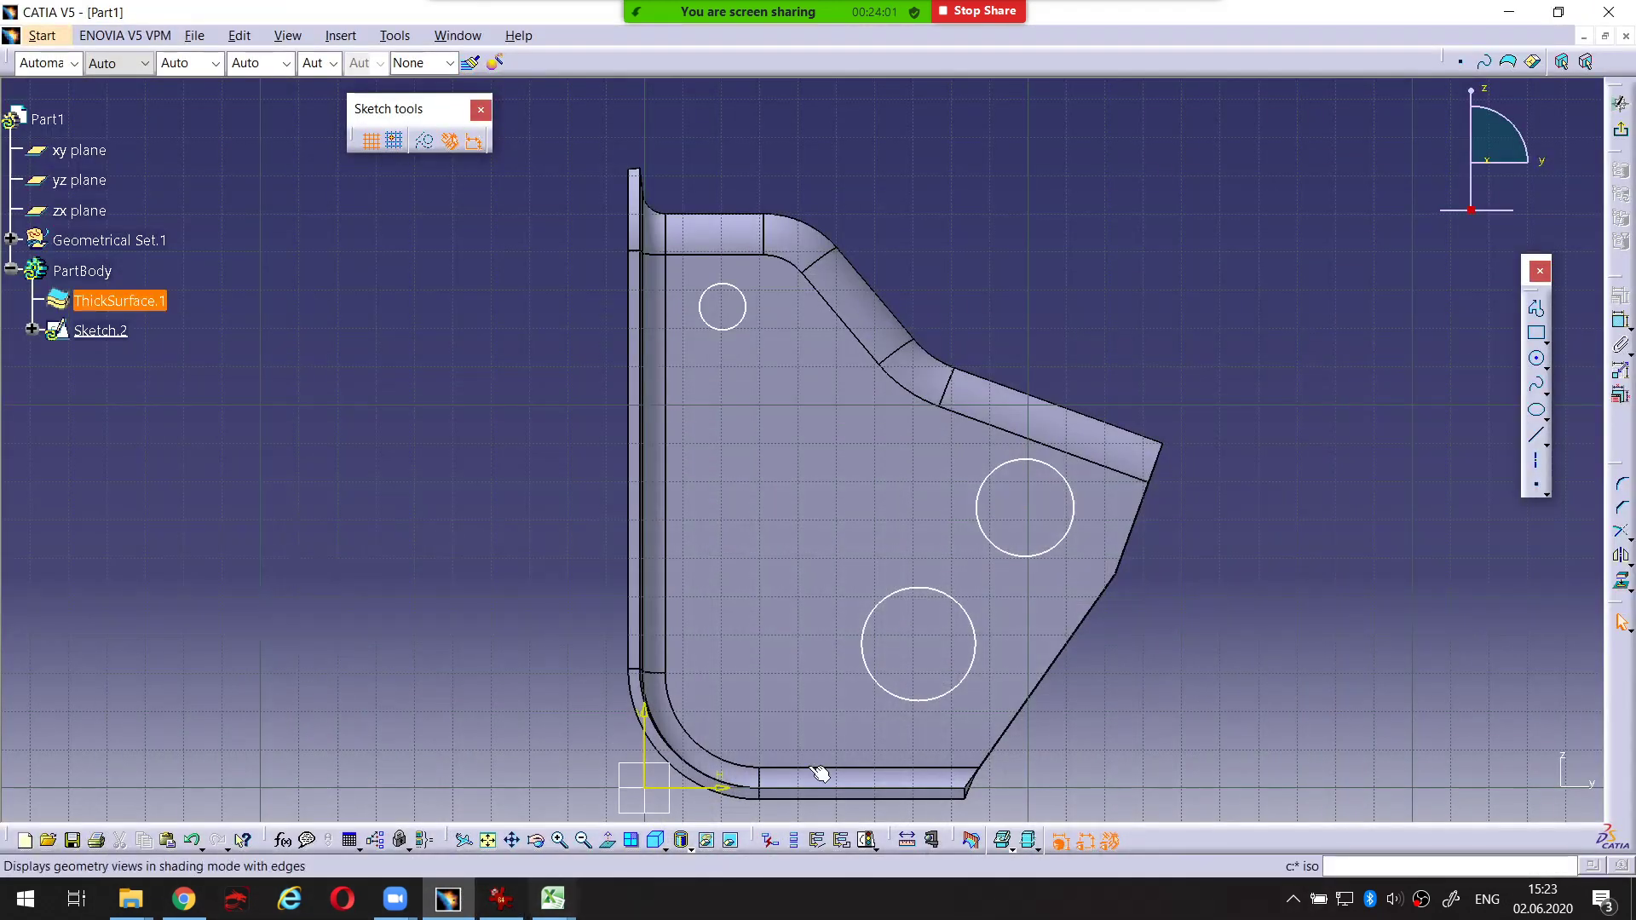
Add diameter dimensions to the small upper circle and the two large circles in the side-wall sketch
{"action": "left_click", "coordinate": [1619, 326]}
{"action": "left_click", "coordinate": [745, 317]}
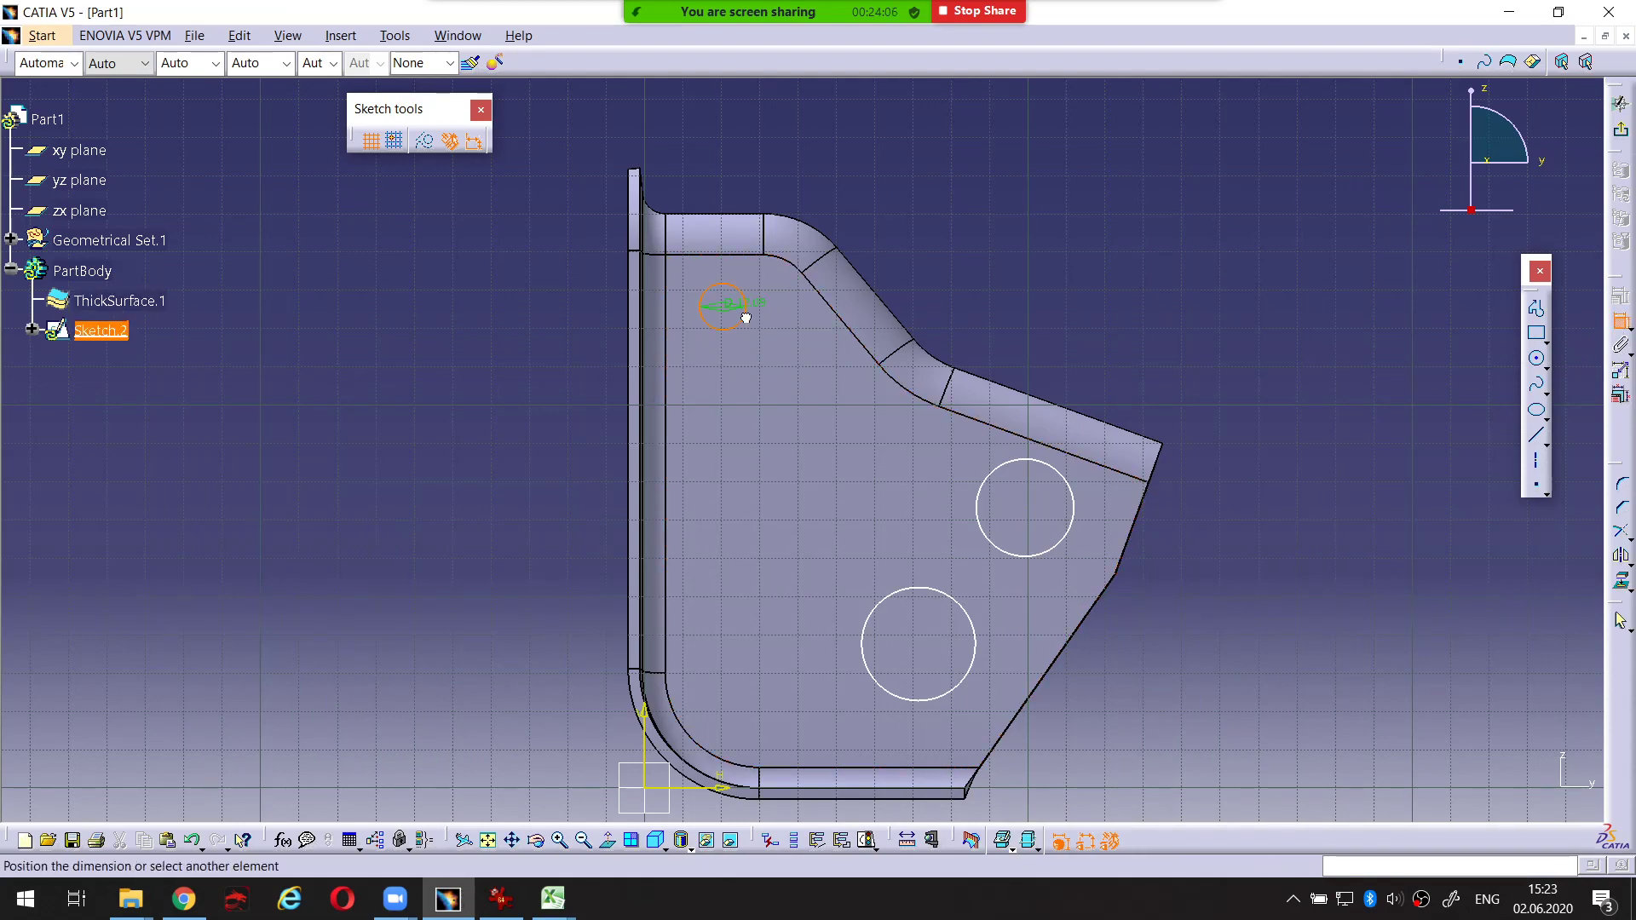
{"action": "left_click", "coordinate": [531, 231]}
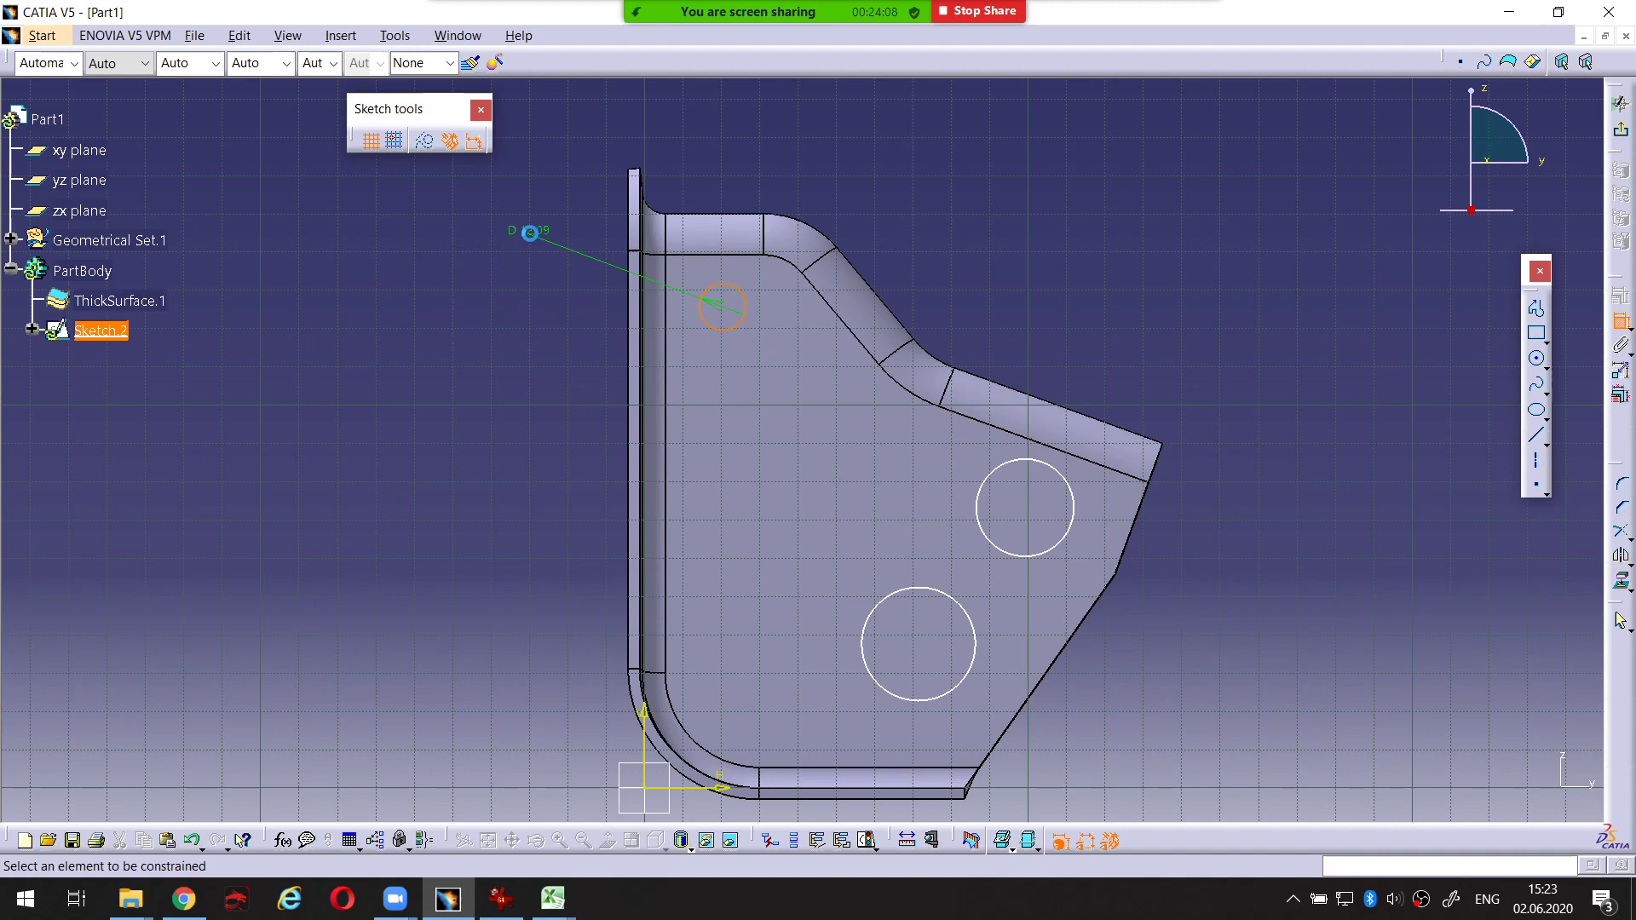
{"action": "left_click", "coordinate": [1076, 497]}
{"action": "left_click", "coordinate": [1195, 385]}
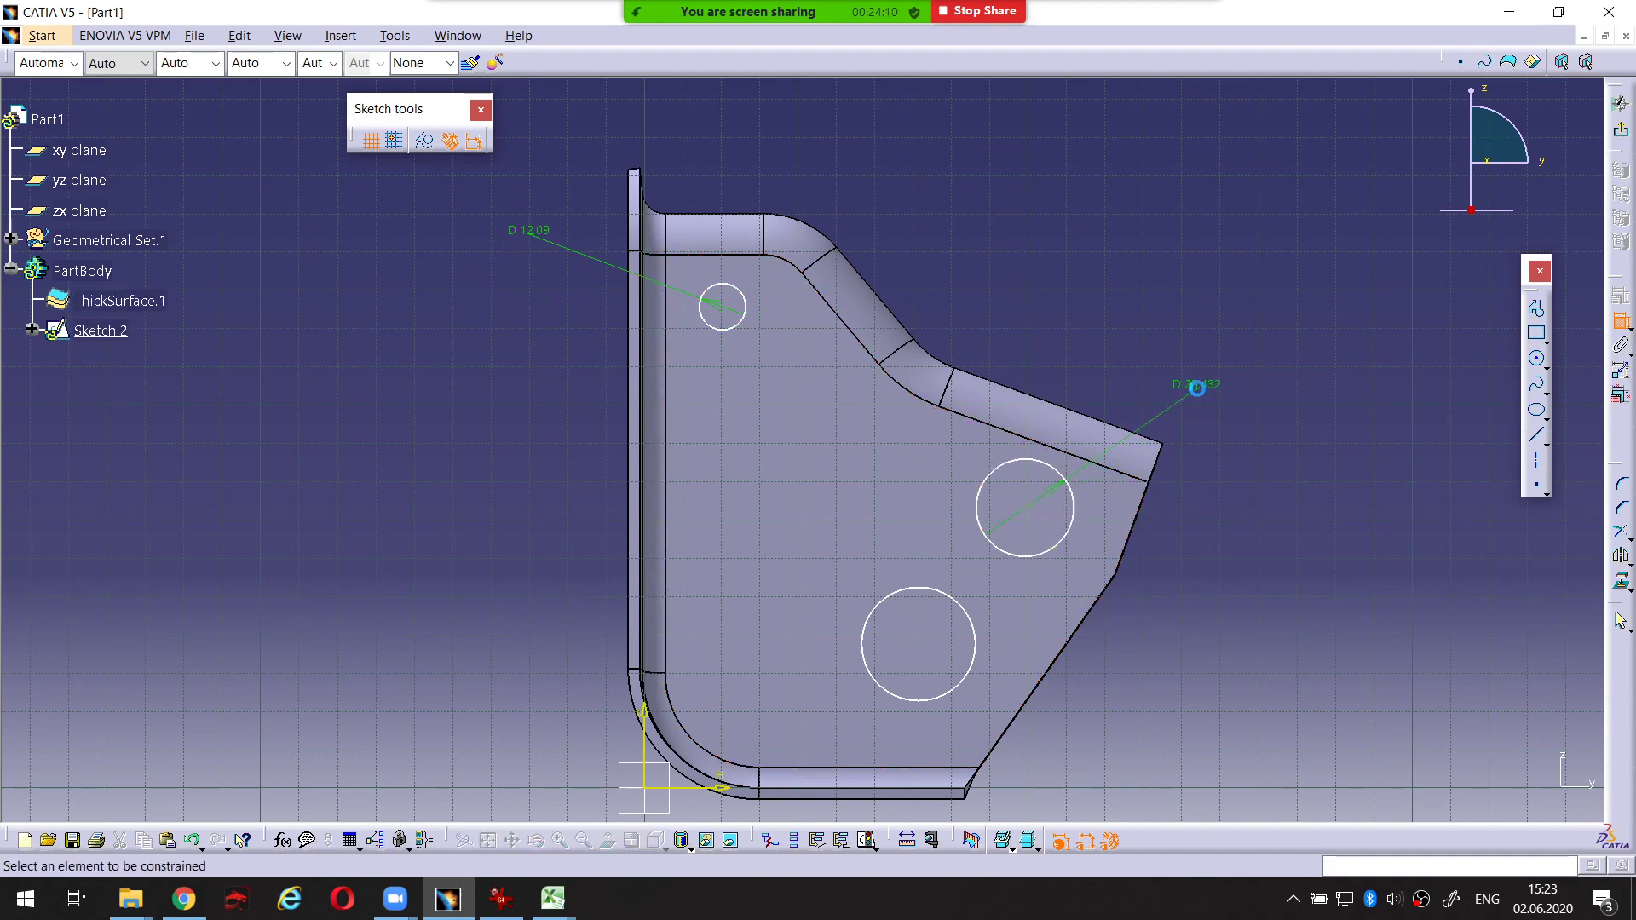
{"action": "left_click", "coordinate": [979, 651]}
{"action": "left_click", "coordinate": [1182, 697]}
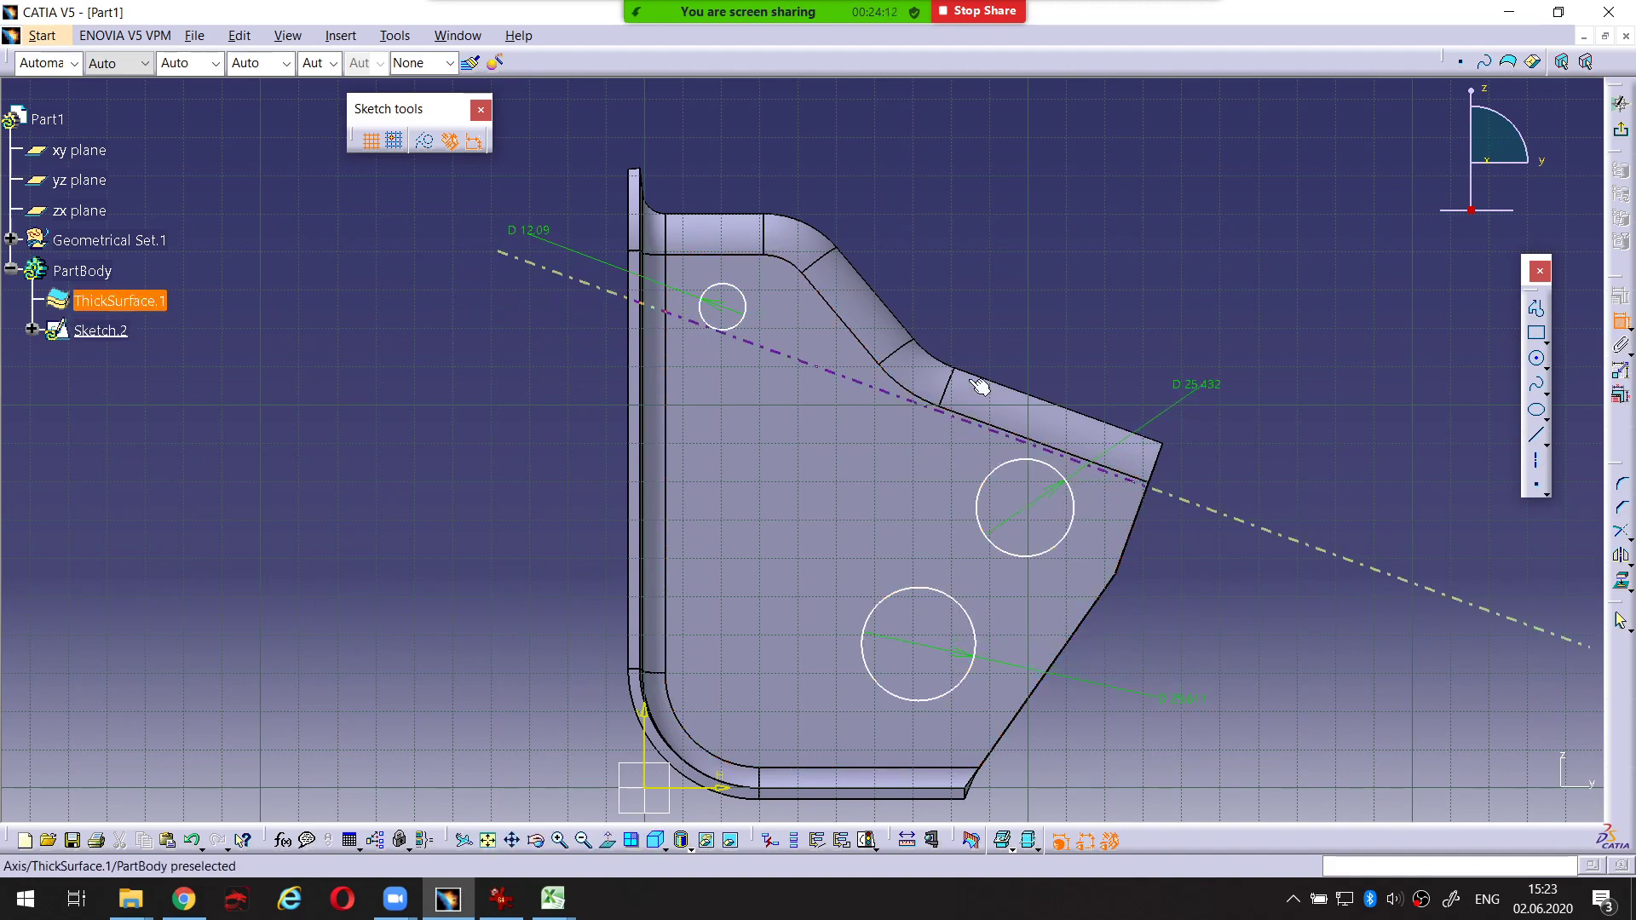
Set the diameter of the small upper circle to 8 mm
{"action": "double_click", "coordinate": [529, 233]}
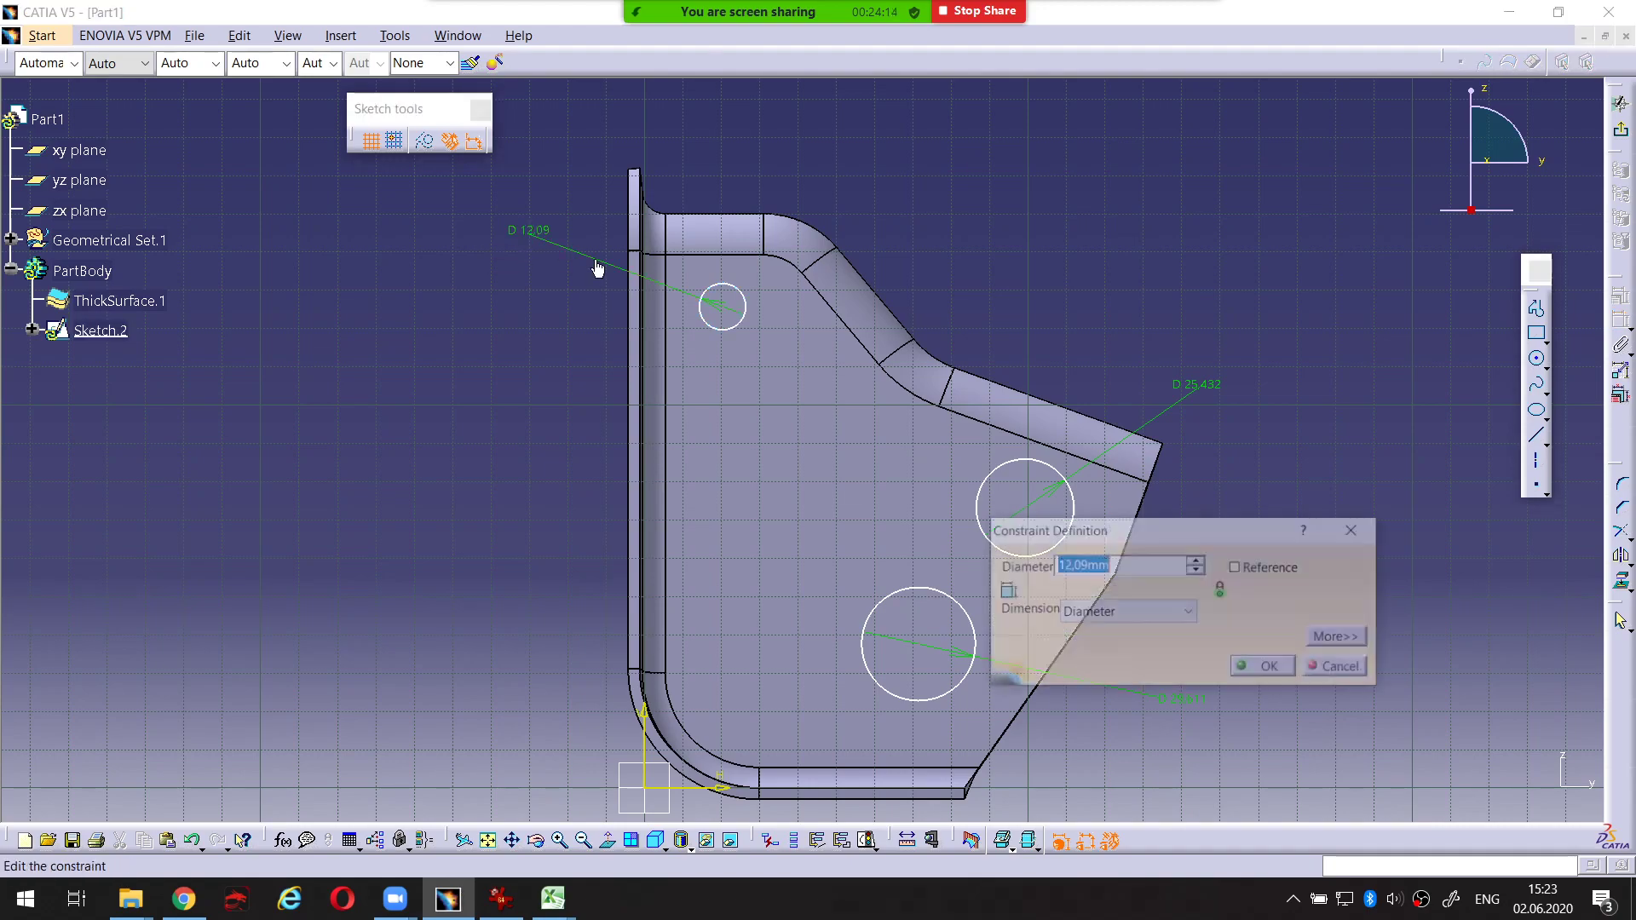
{"action": "left_click_drag", "start_coordinate": [1138, 537], "coordinate": [1062, 510]}
{"action": "type", "text": "8"}
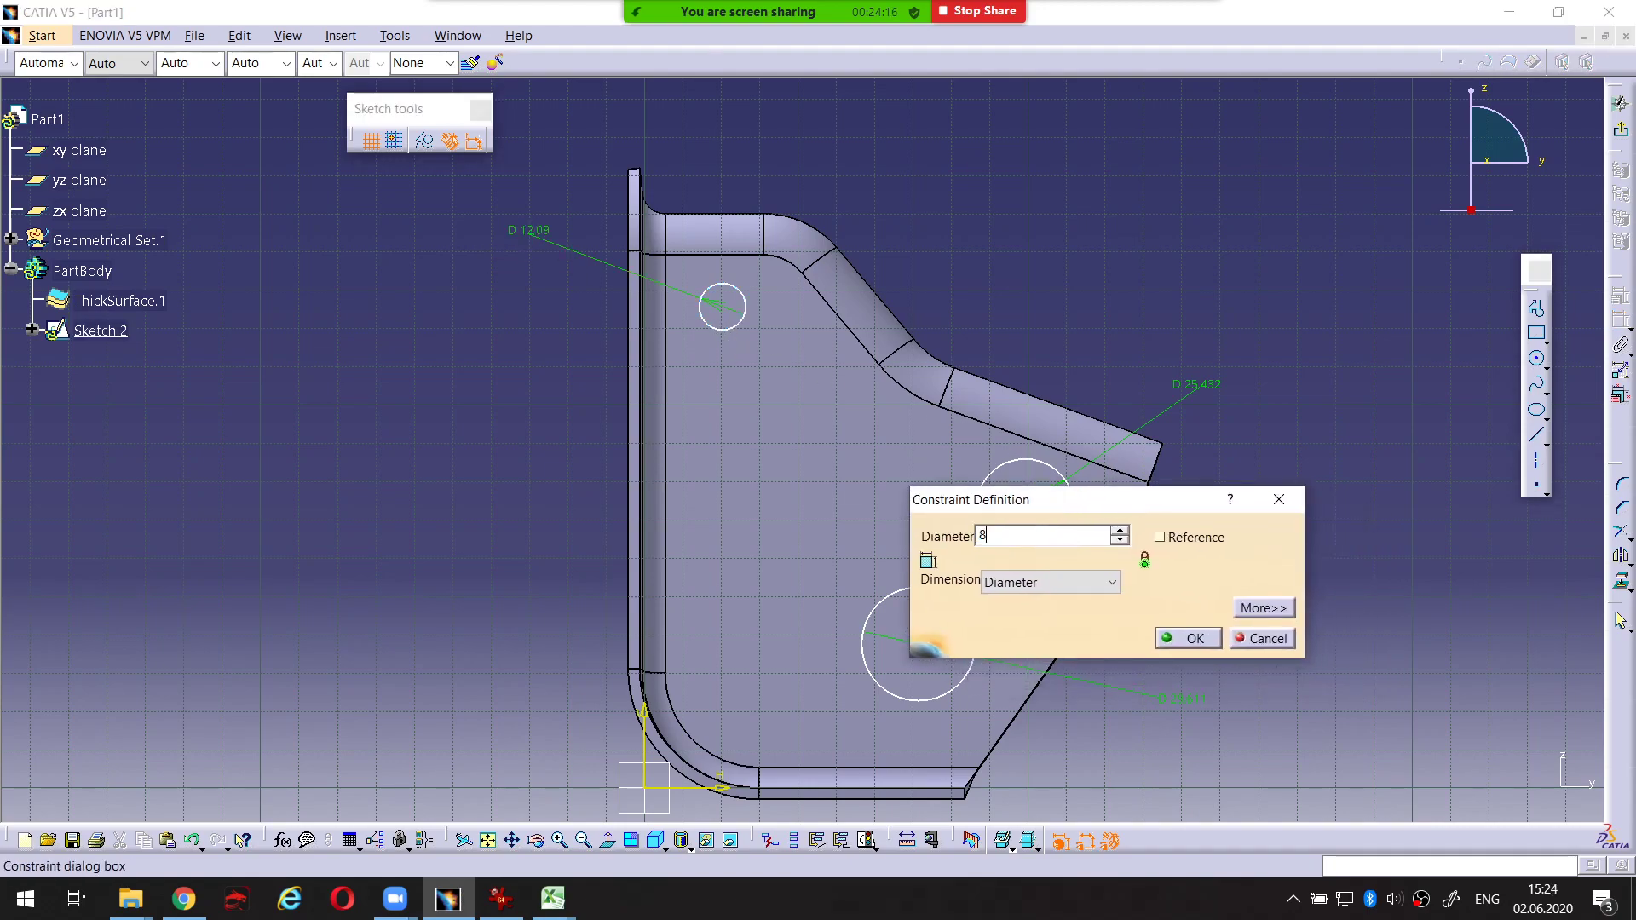
{"action": "left_click", "coordinate": [1189, 639]}
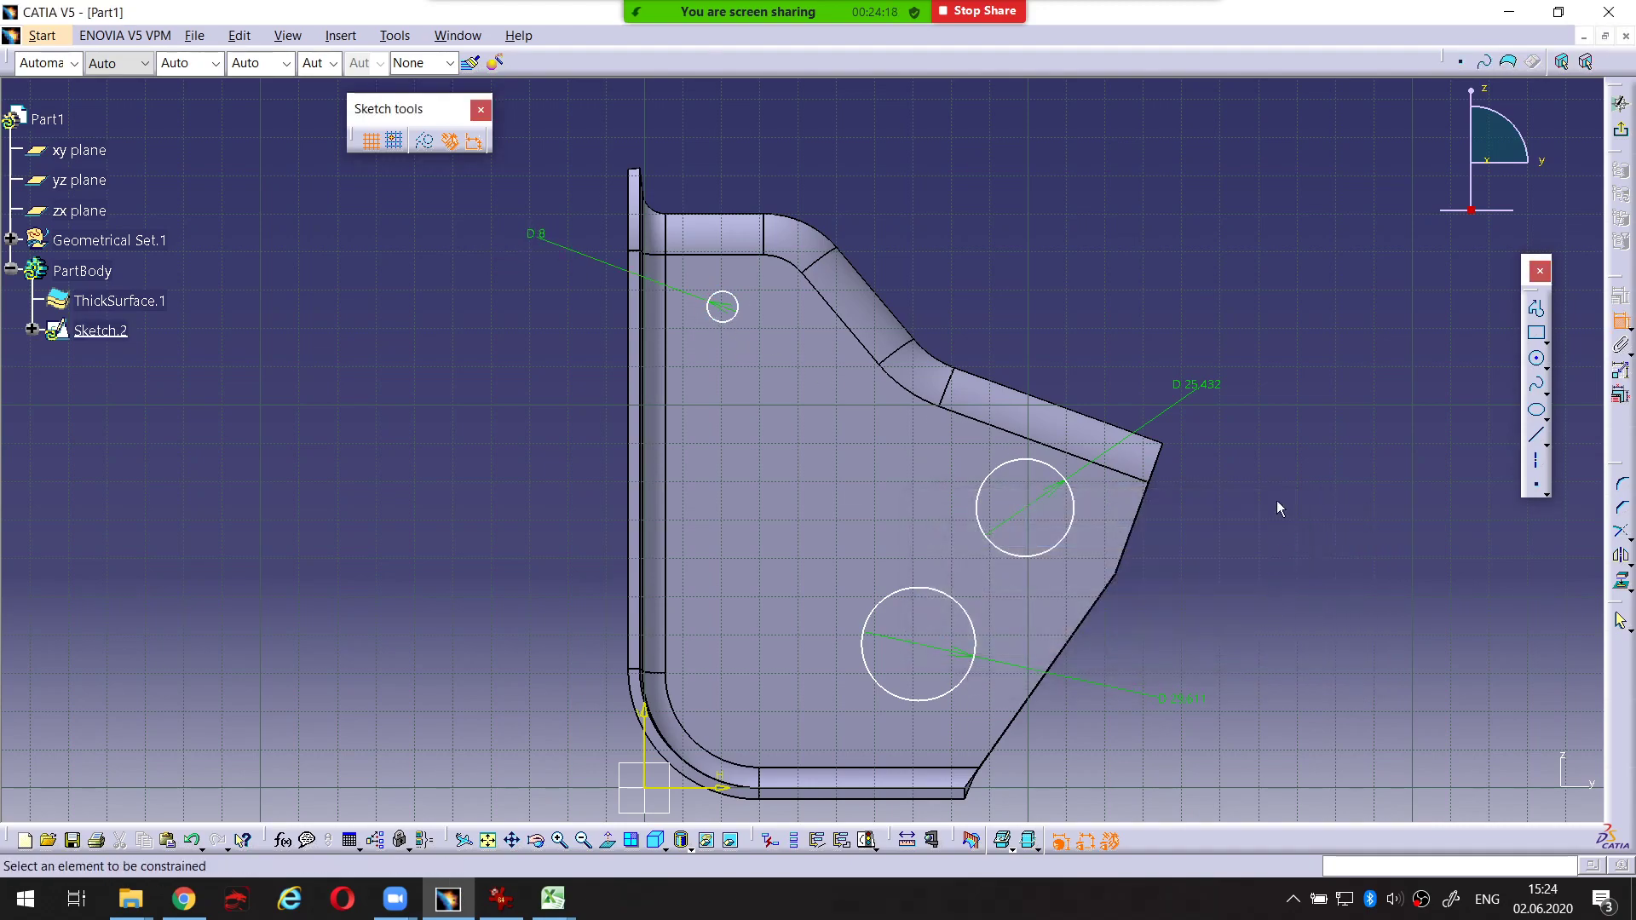
Set the diameters of both large circles on the side wall to 28 mm
{"action": "double_click", "coordinate": [1206, 398]}
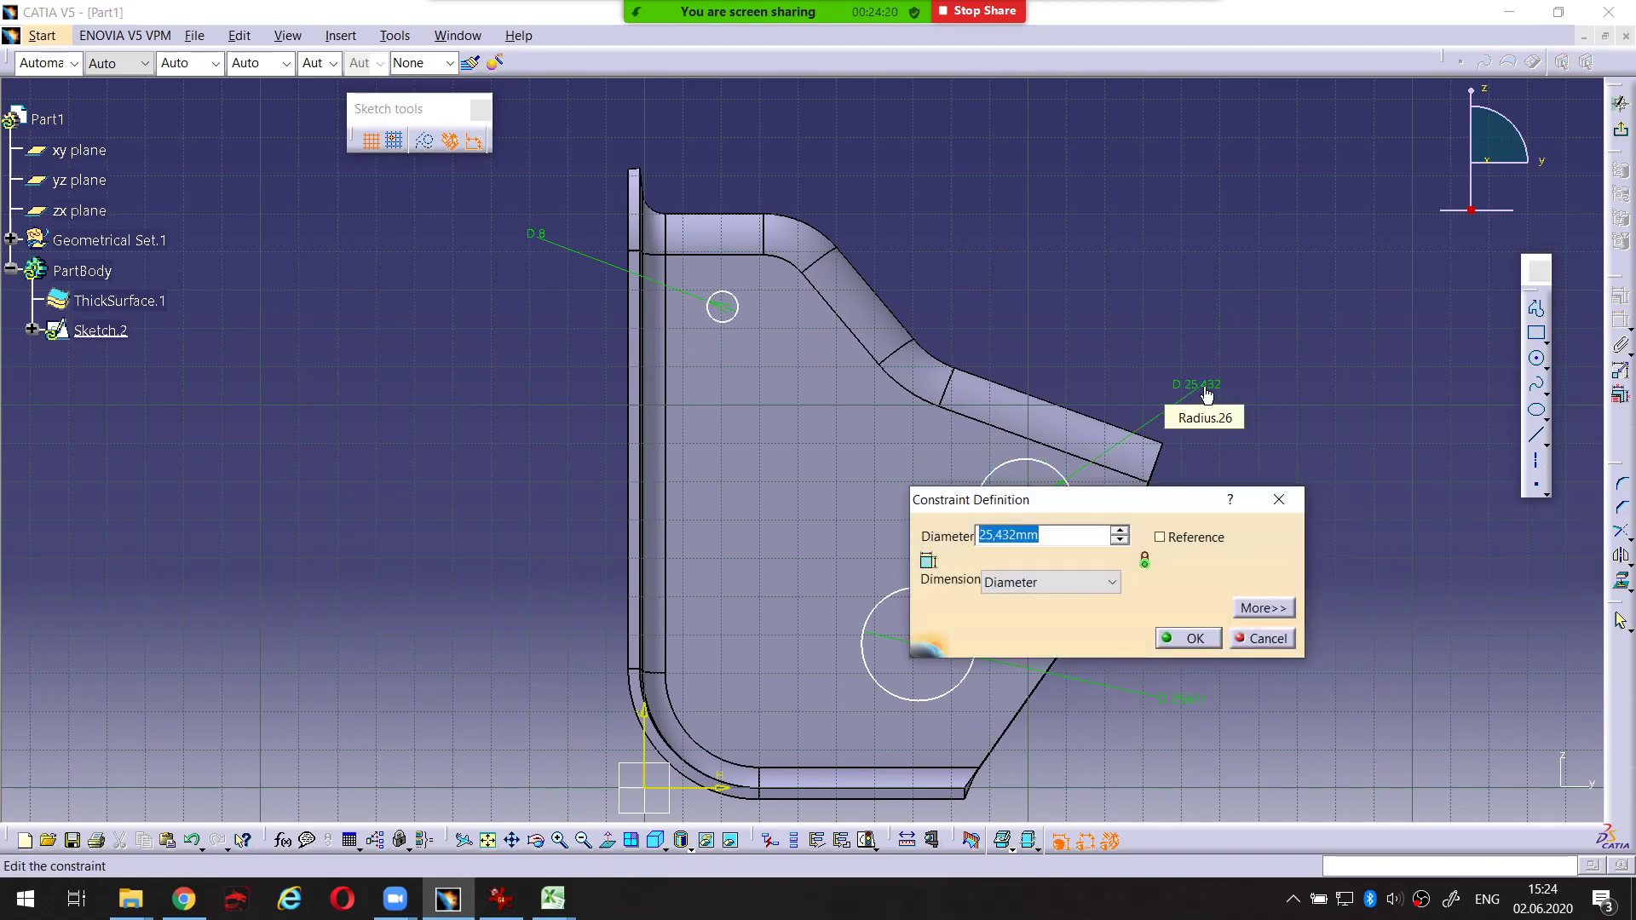
{"action": "type", "text": "28"}
{"action": "key", "text": "Return"}
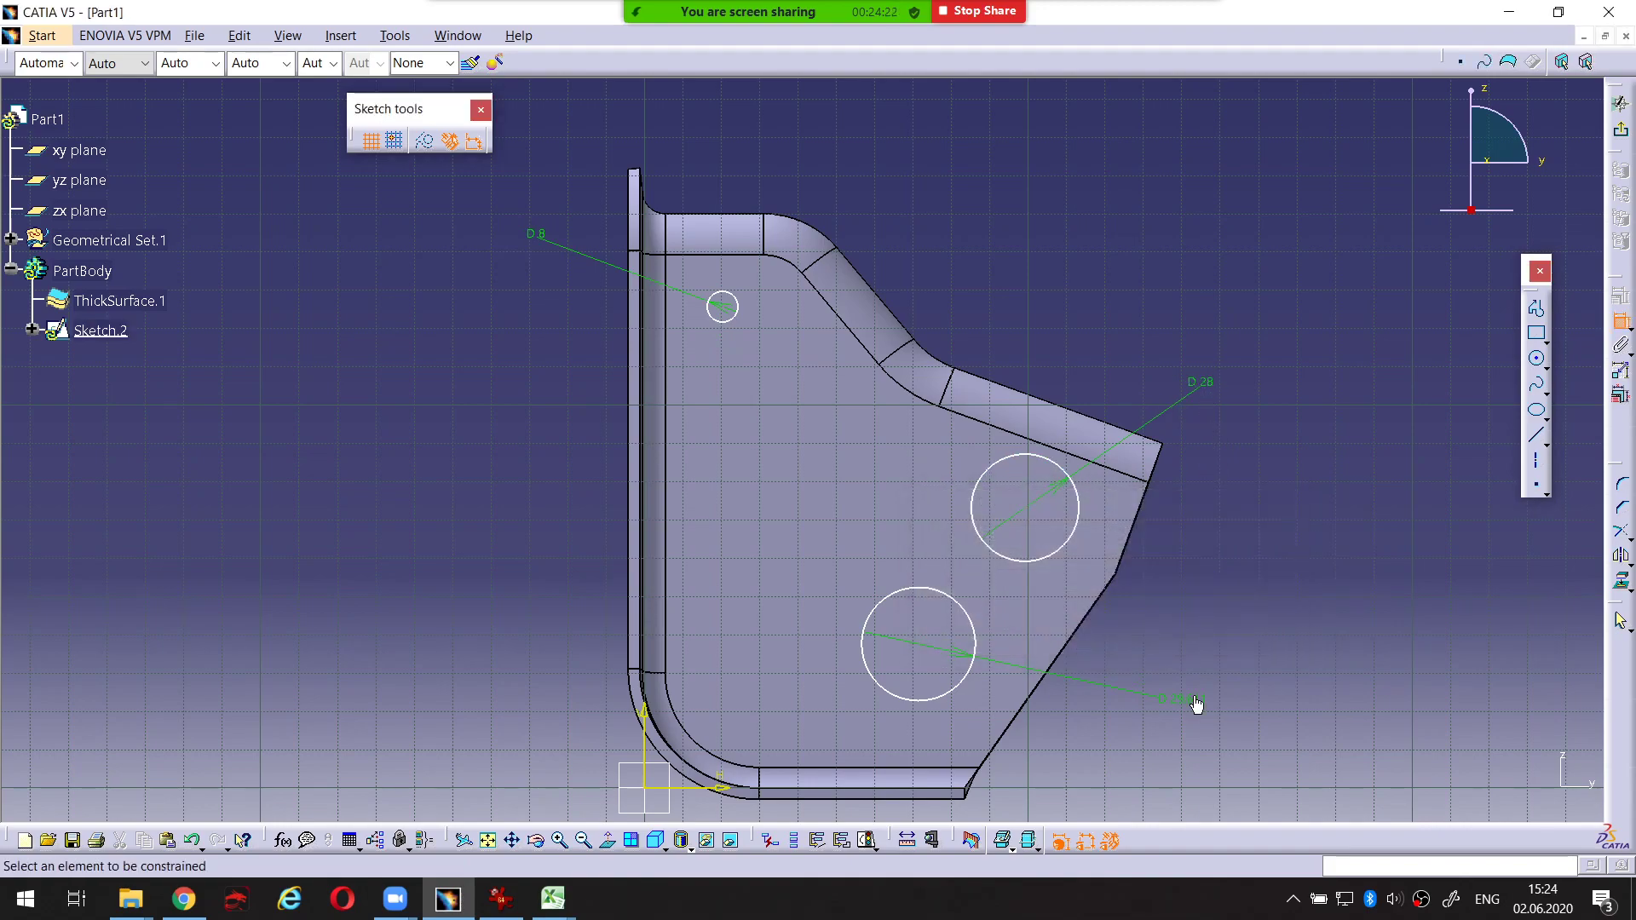
{"action": "double_click", "coordinate": [1196, 705]}
{"action": "type", "text": "28"}
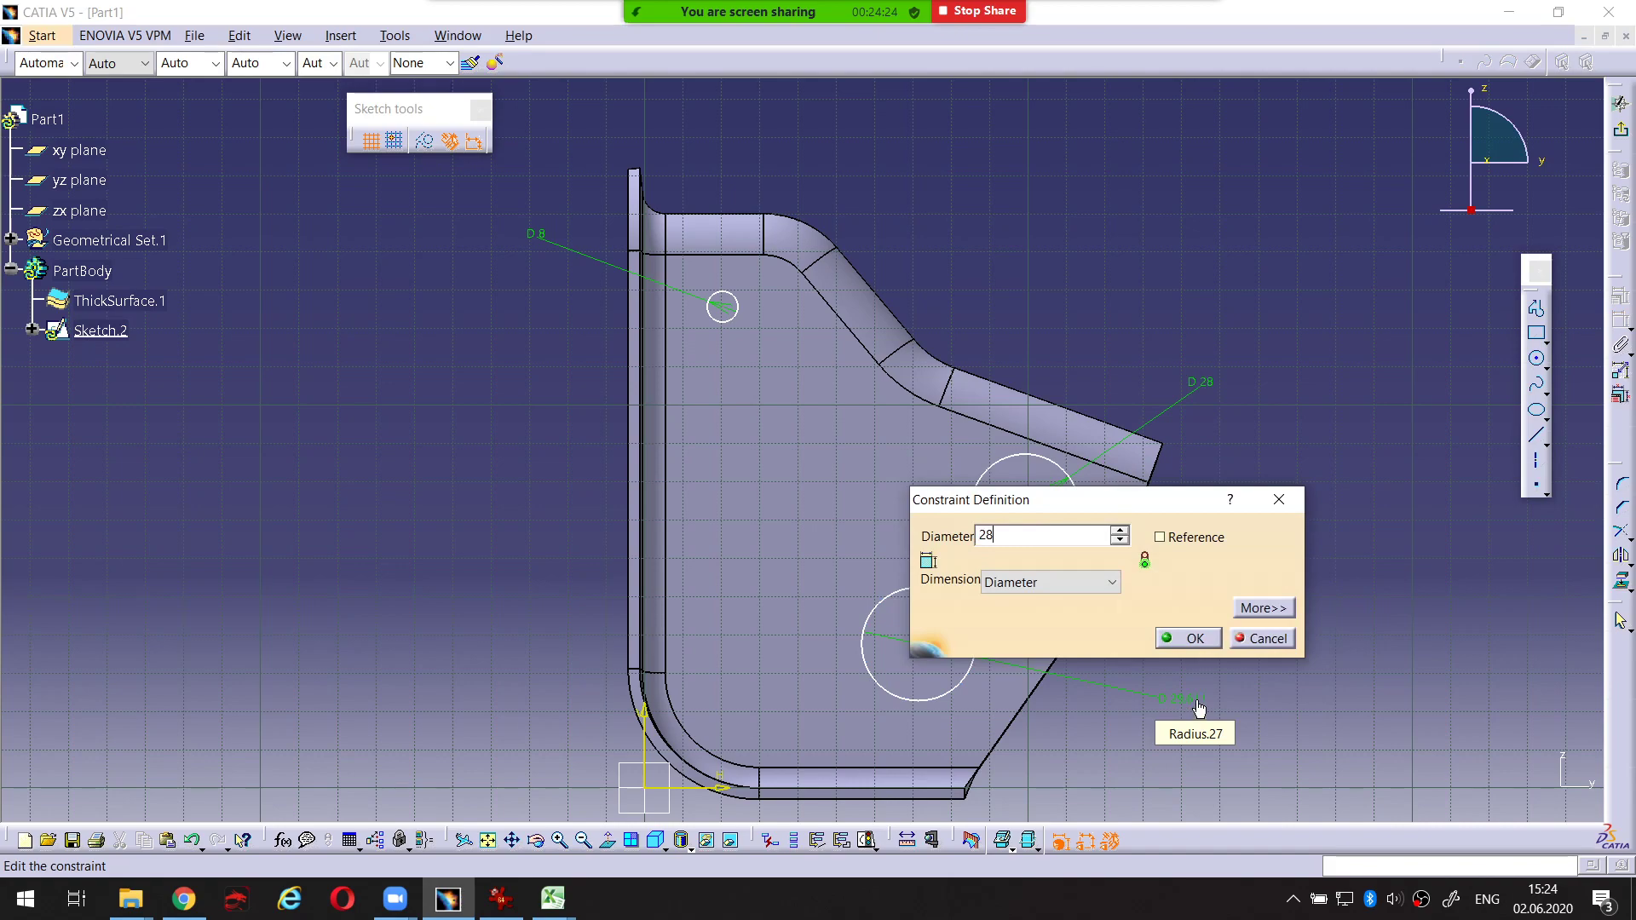
{"action": "key", "text": "Return"}
Check the shared diameter callout of the large holes in the IrfanView reference drawing and return to the CATIA sketch
{"action": "left_click", "coordinate": [501, 898]}
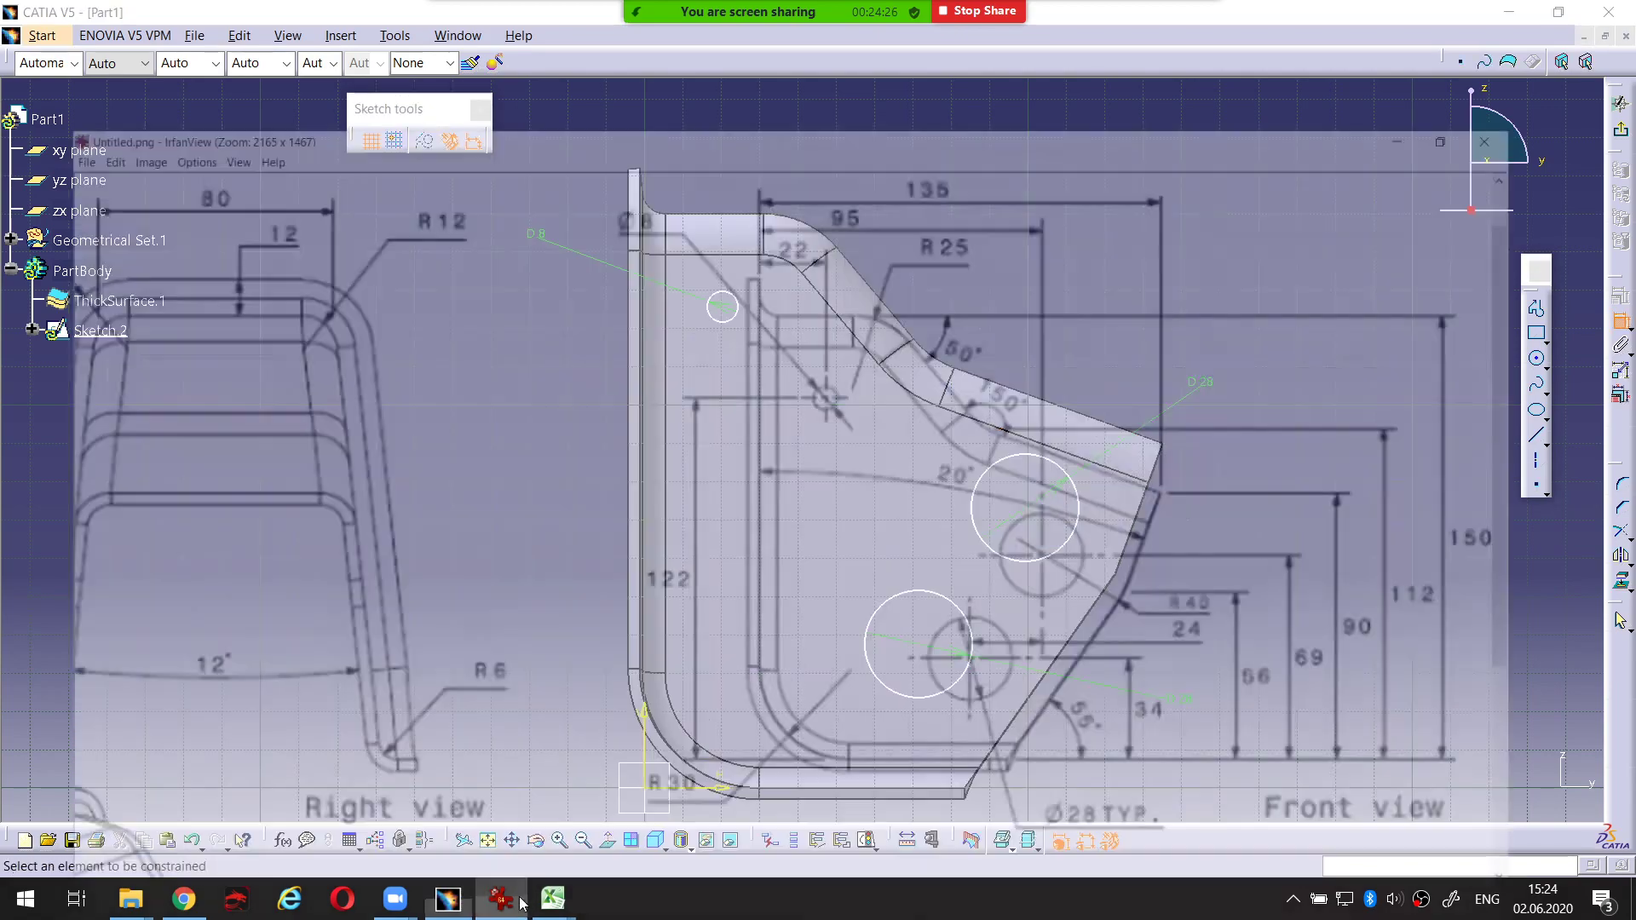
{"action": "left_click_drag", "start_coordinate": [1118, 754], "coordinate": [1156, 808]}
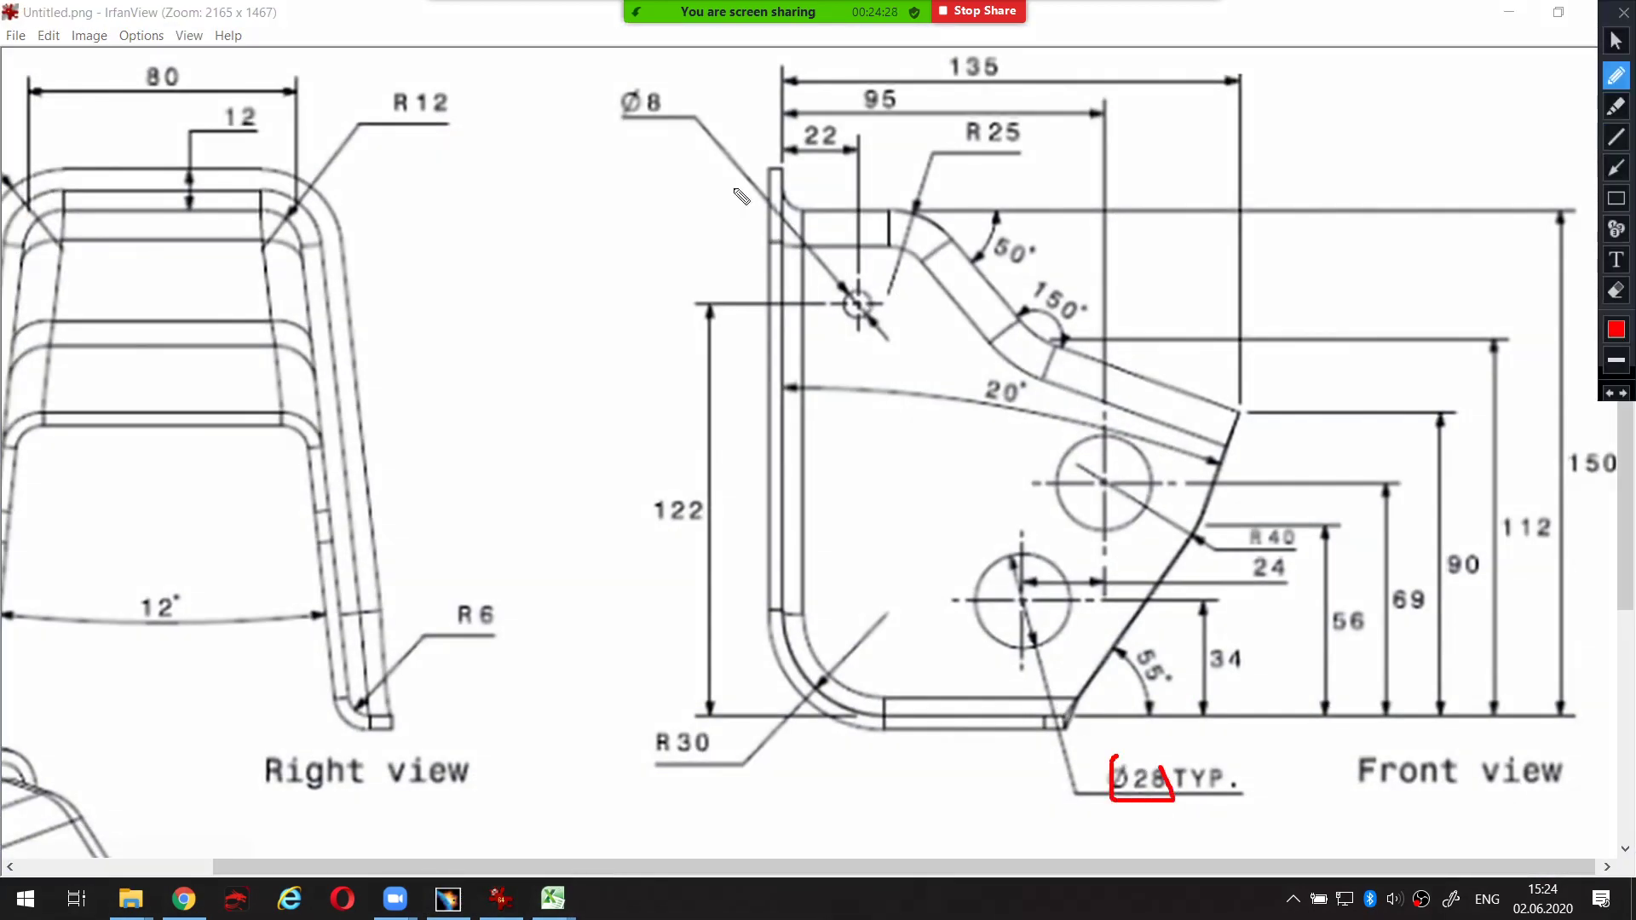
{"action": "key", "text": "Escape"}
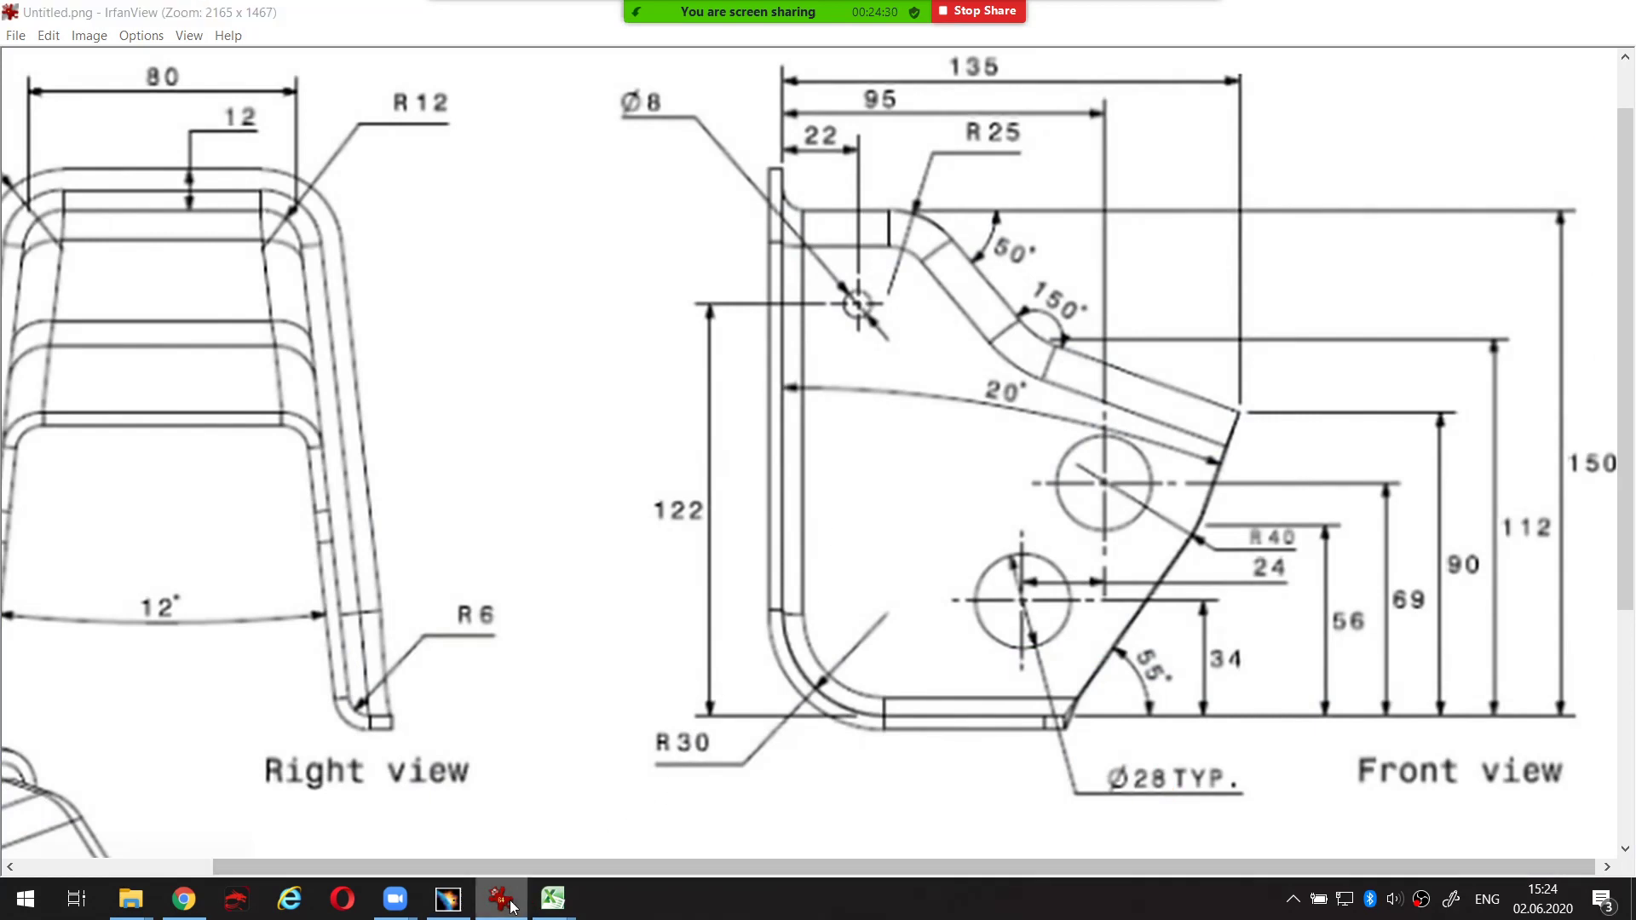
{"action": "left_click", "coordinate": [448, 899]}
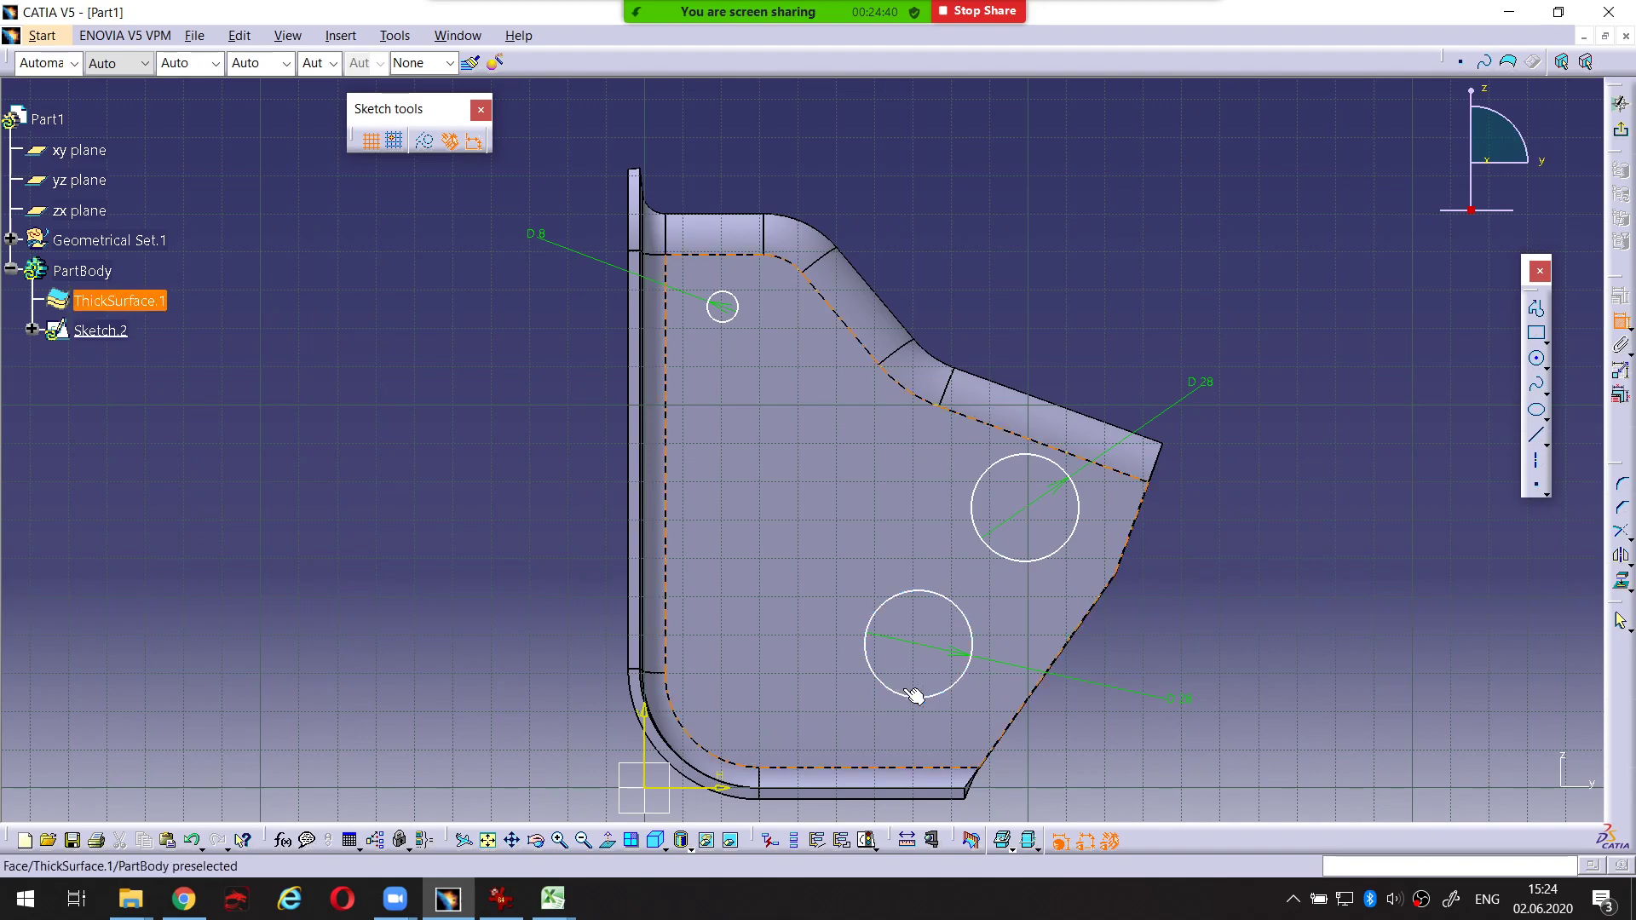
{"action": "key", "text": "Escape"}
{"action": "left_click", "coordinate": [820, 315]}
{"action": "left_click", "coordinate": [929, 652]}
{"action": "key", "text": "Escape"}
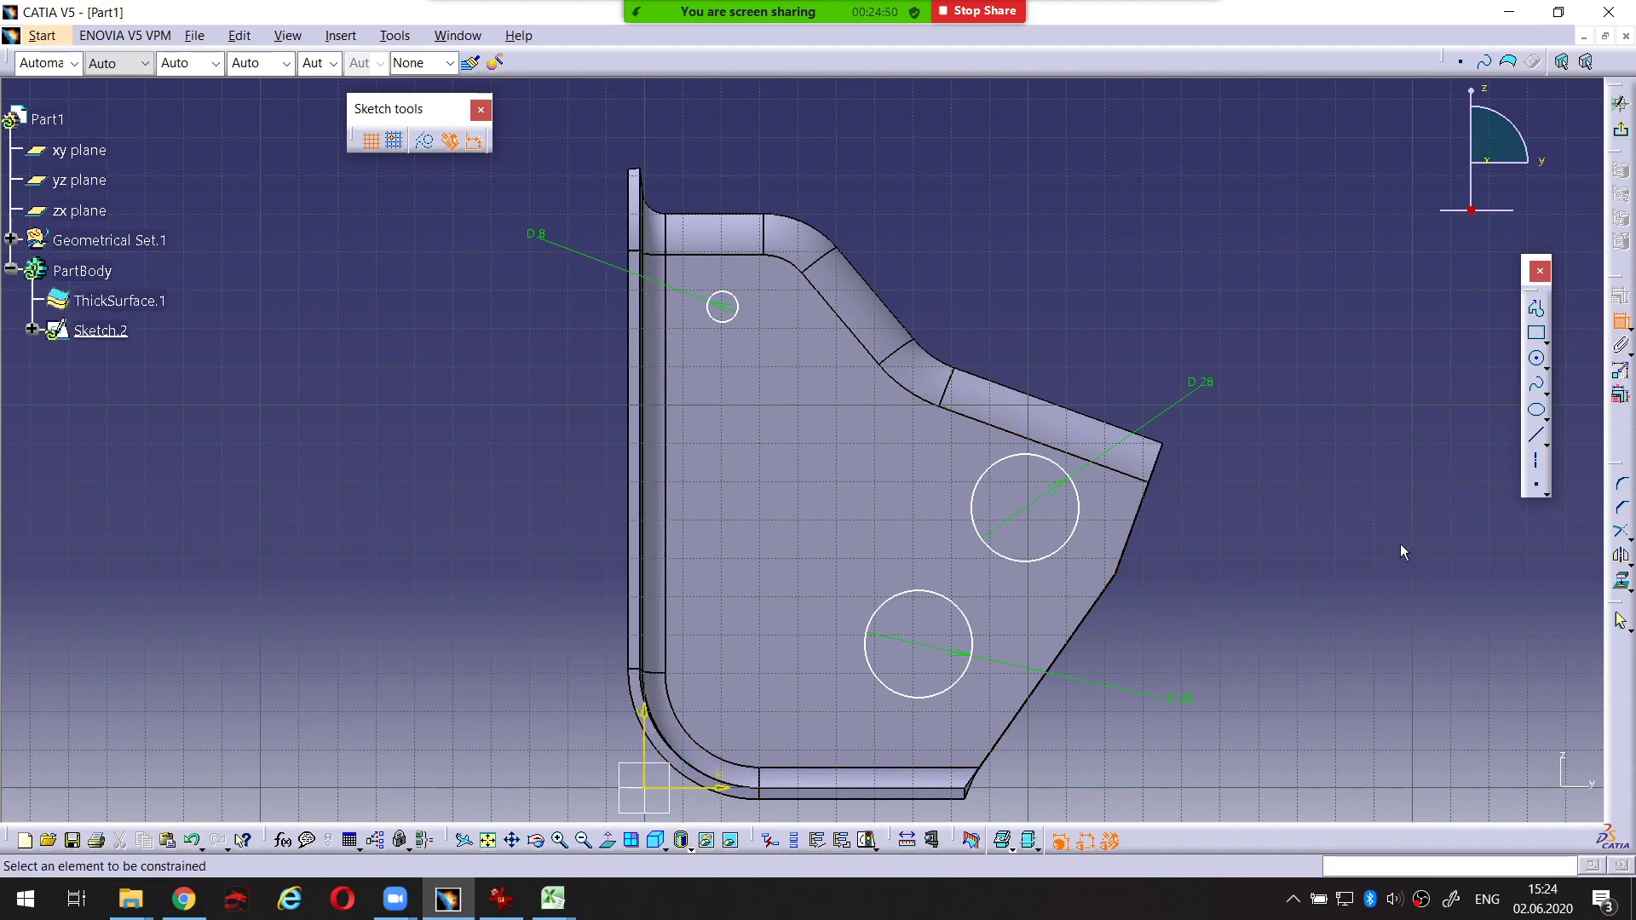
{"action": "key", "text": "Escape"}
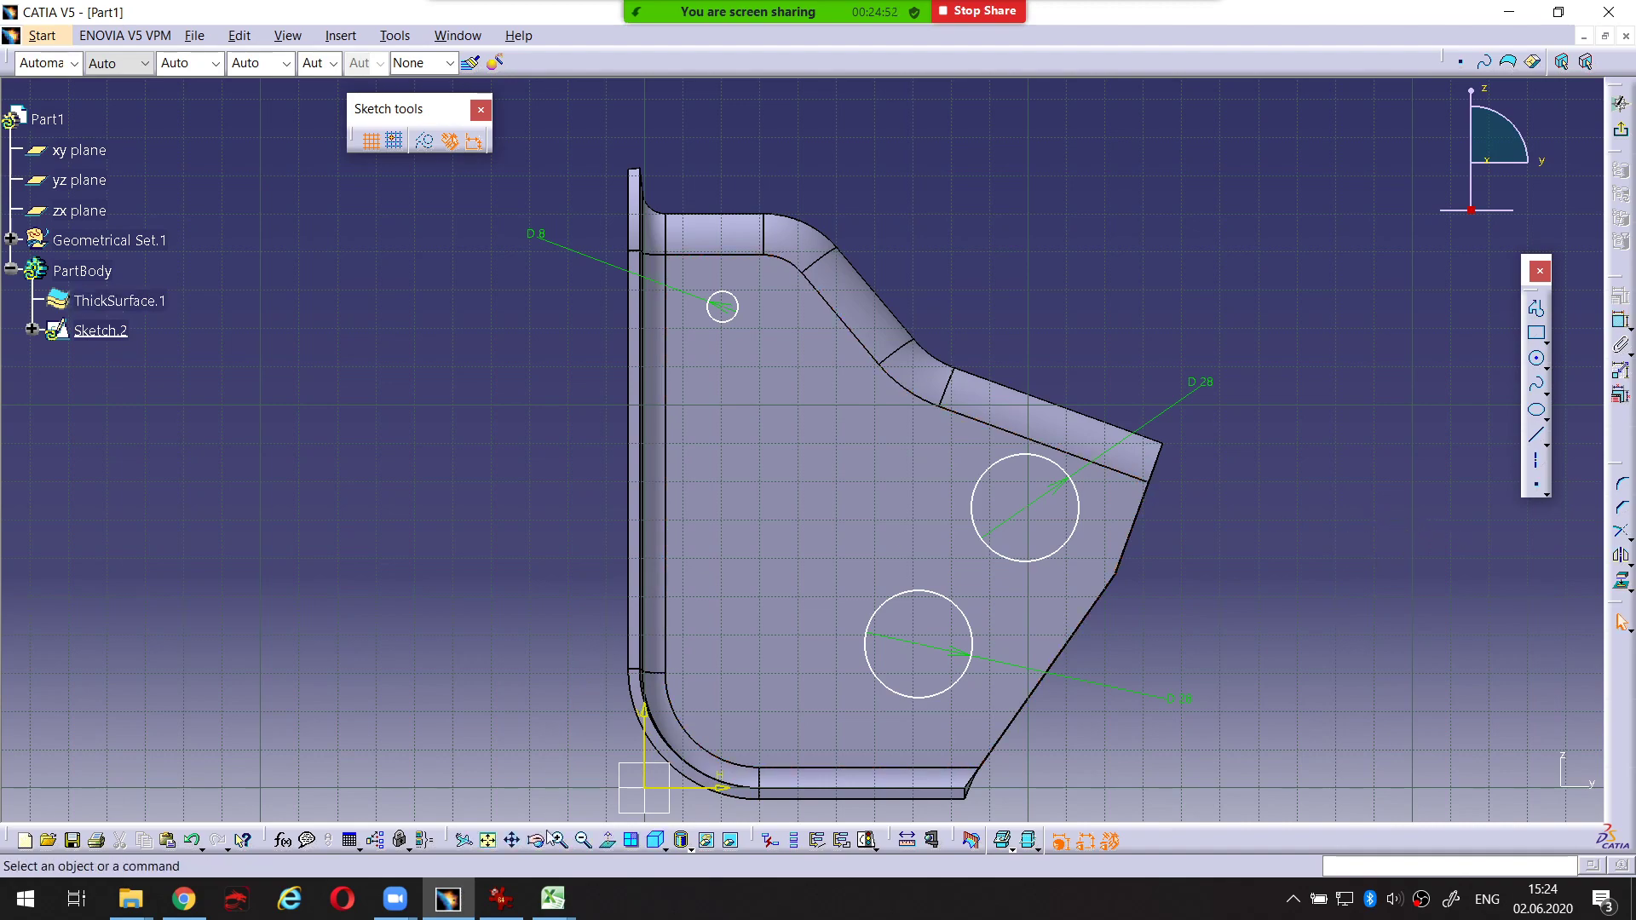
Switch to the reference drawing in IrfanView and examine the small hole's horizontal position dimension and the vertical line it starts from
{"action": "left_click", "coordinate": [501, 899]}
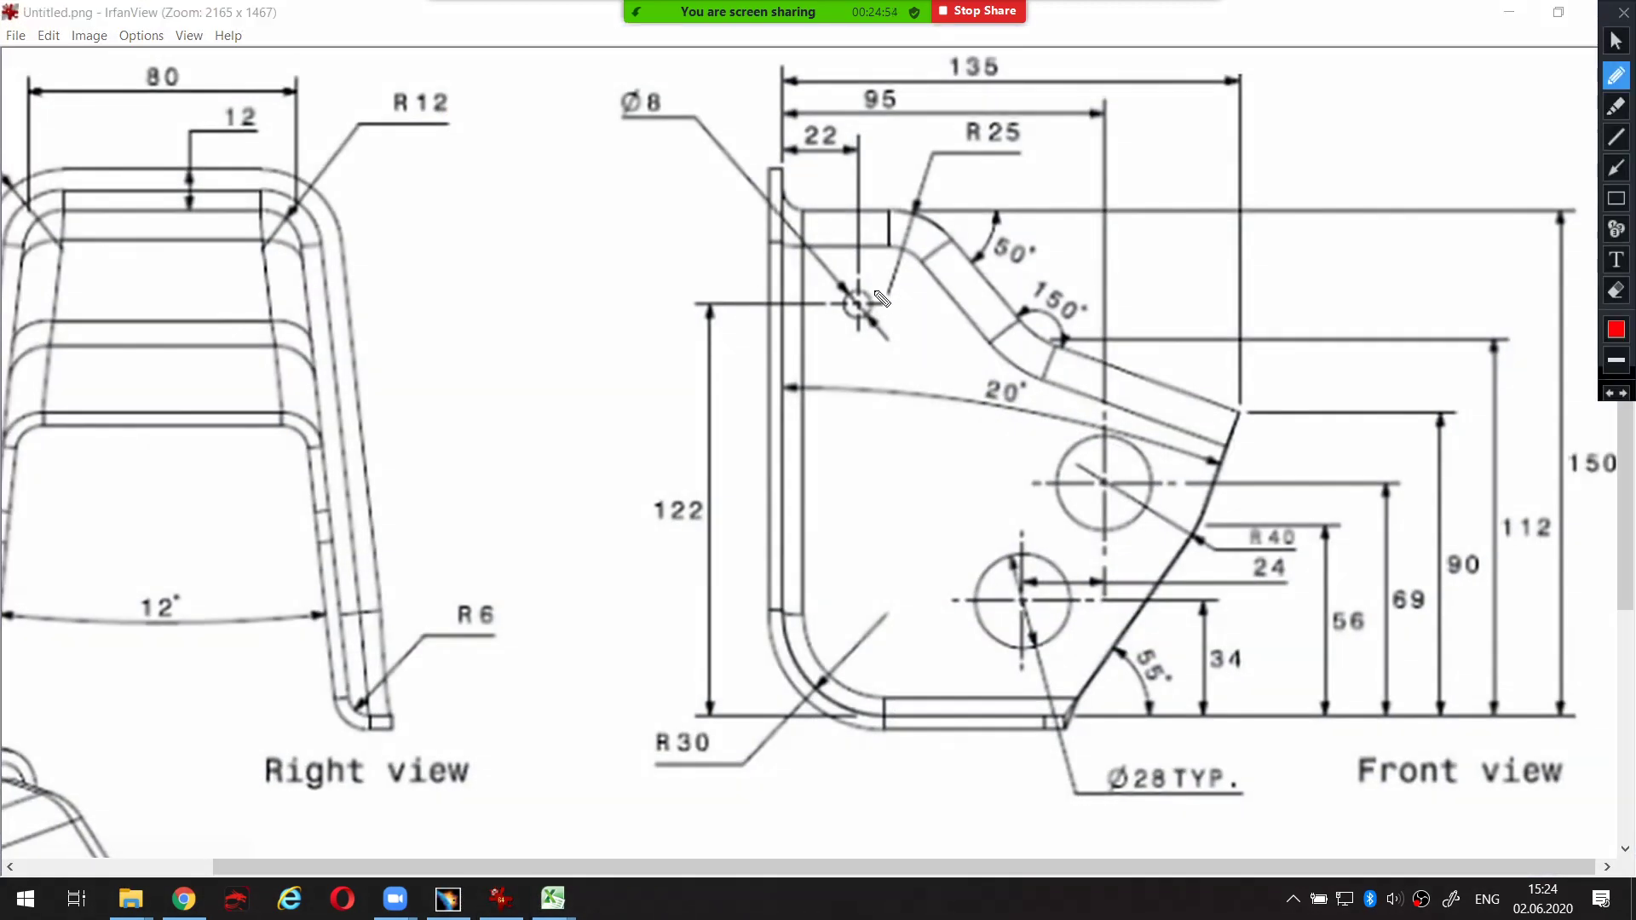
{"action": "mouse_move", "coordinate": [882, 298]}
{"action": "left_mouse_down"}
{"action": "mouse_move", "coordinate": [835, 324]}
{"action": "mouse_move", "coordinate": [882, 294]}
{"action": "left_mouse_up"}
{"action": "mouse_move", "coordinate": [801, 124]}
{"action": "left_mouse_down"}
{"action": "mouse_move", "coordinate": [788, 169]}
{"action": "mouse_move", "coordinate": [846, 160]}
{"action": "mouse_move", "coordinate": [813, 117]}
{"action": "left_mouse_up"}
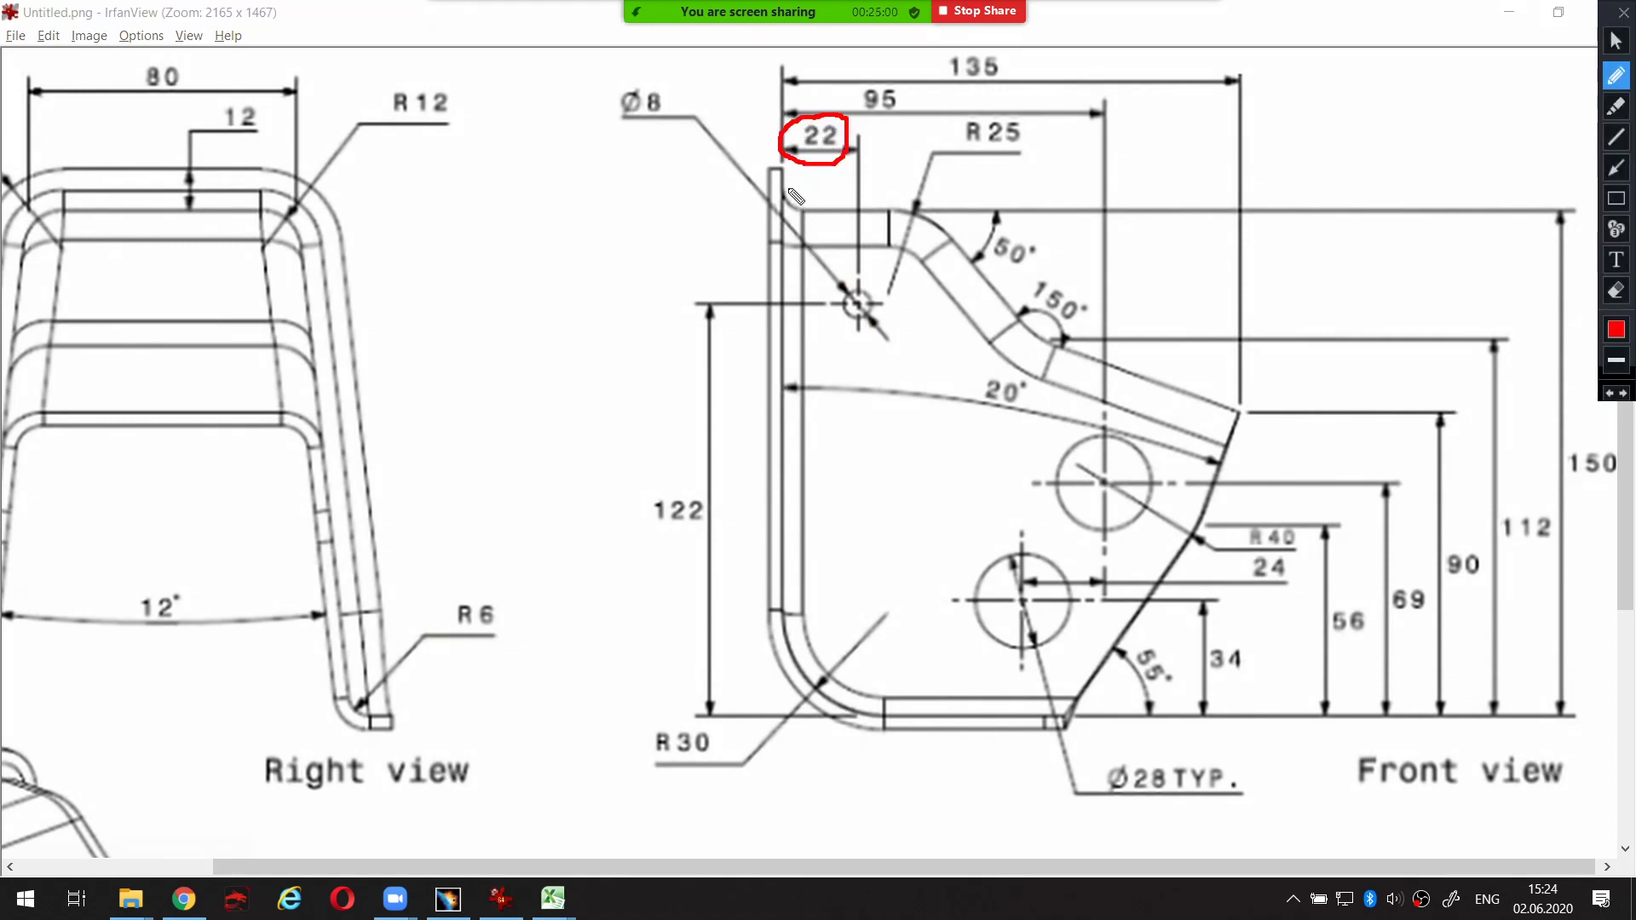
{"action": "left_click_drag", "start_coordinate": [780, 169], "coordinate": [784, 487]}
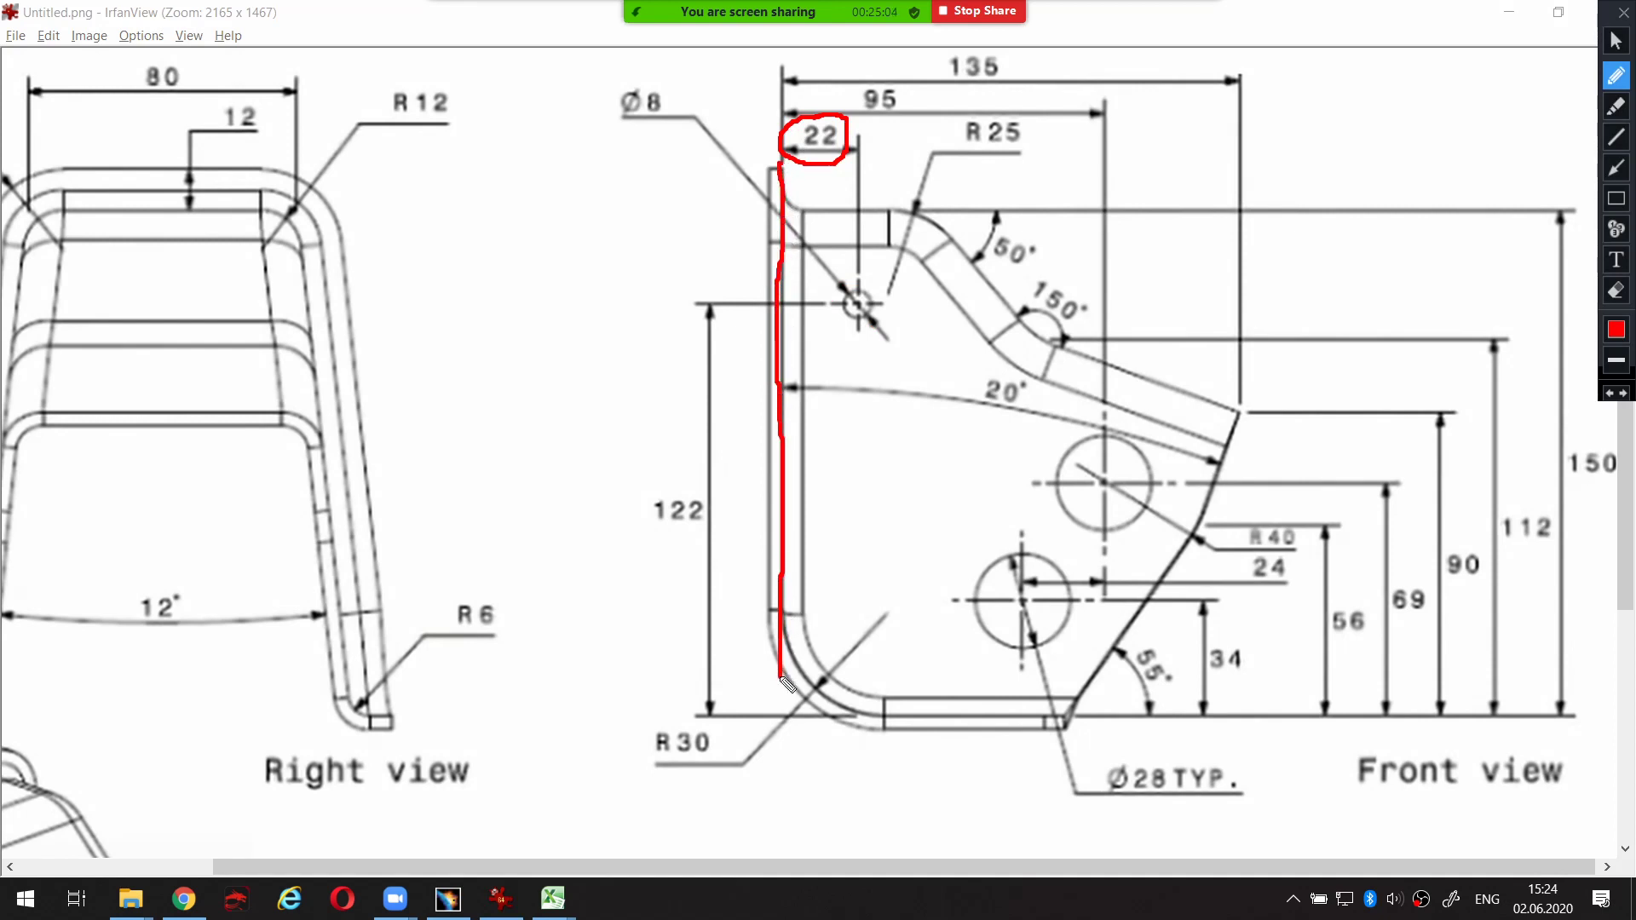
{"action": "left_click_drag", "start_coordinate": [785, 720], "coordinate": [859, 730]}
{"action": "key", "text": "ctrl+alt+d"}
{"action": "key", "text": "ctrl+alt+d"}
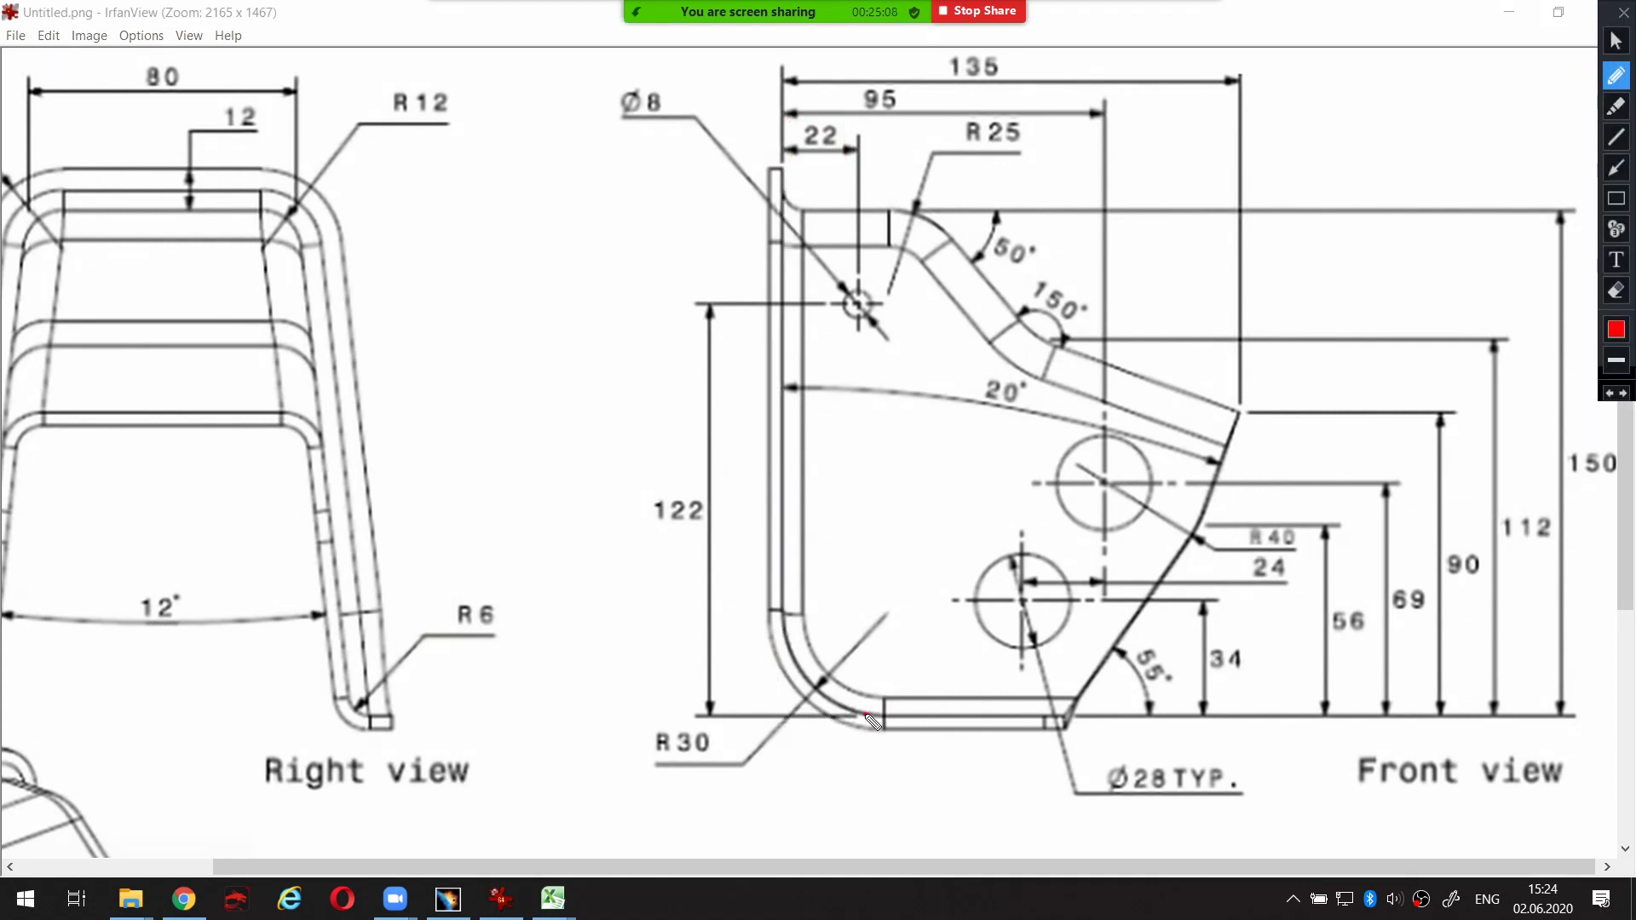
Trace the lower corner where the front view's vertical and bottom reference lines meet, recheck the small hole's horizontal dimension, and return to CATIA
{"action": "left_click_drag", "start_coordinate": [867, 715], "coordinate": [809, 711]}
{"action": "left_click_drag", "start_coordinate": [789, 685], "coordinate": [786, 538]}
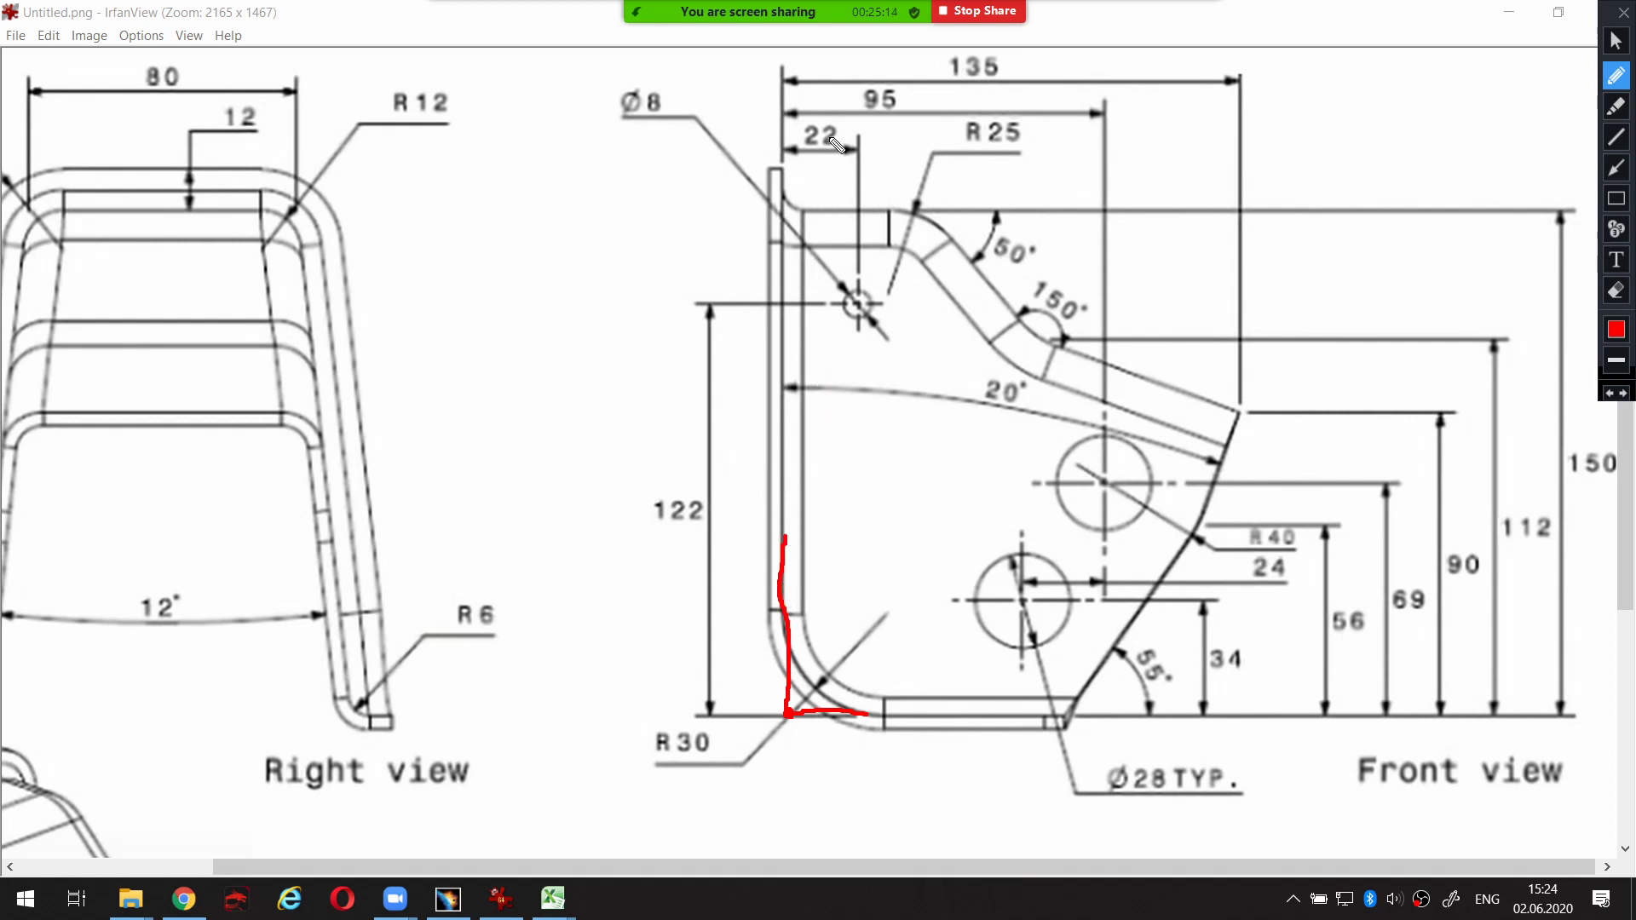
{"action": "key", "text": "ctrl+alt+d"}
{"action": "key", "text": "ctrl+alt+d"}
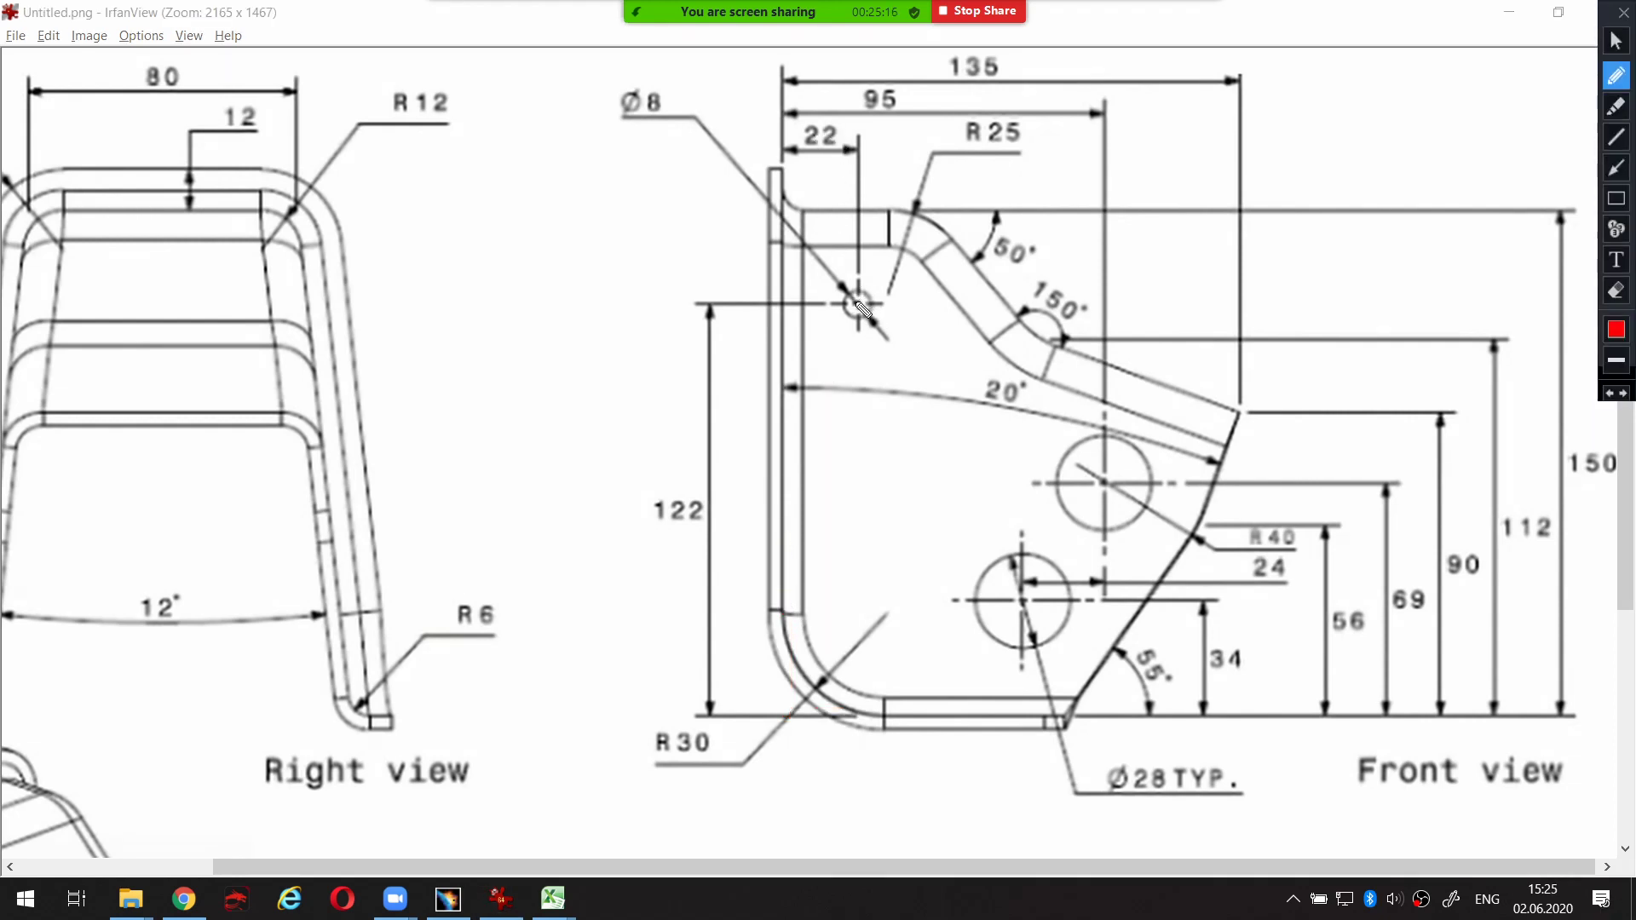
{"action": "mouse_move", "coordinate": [847, 139]}
{"action": "left_mouse_down"}
{"action": "mouse_move", "coordinate": [797, 119]}
{"action": "mouse_move", "coordinate": [830, 147]}
{"action": "left_mouse_up"}
{"action": "key", "text": "ctrl+alt+d"}
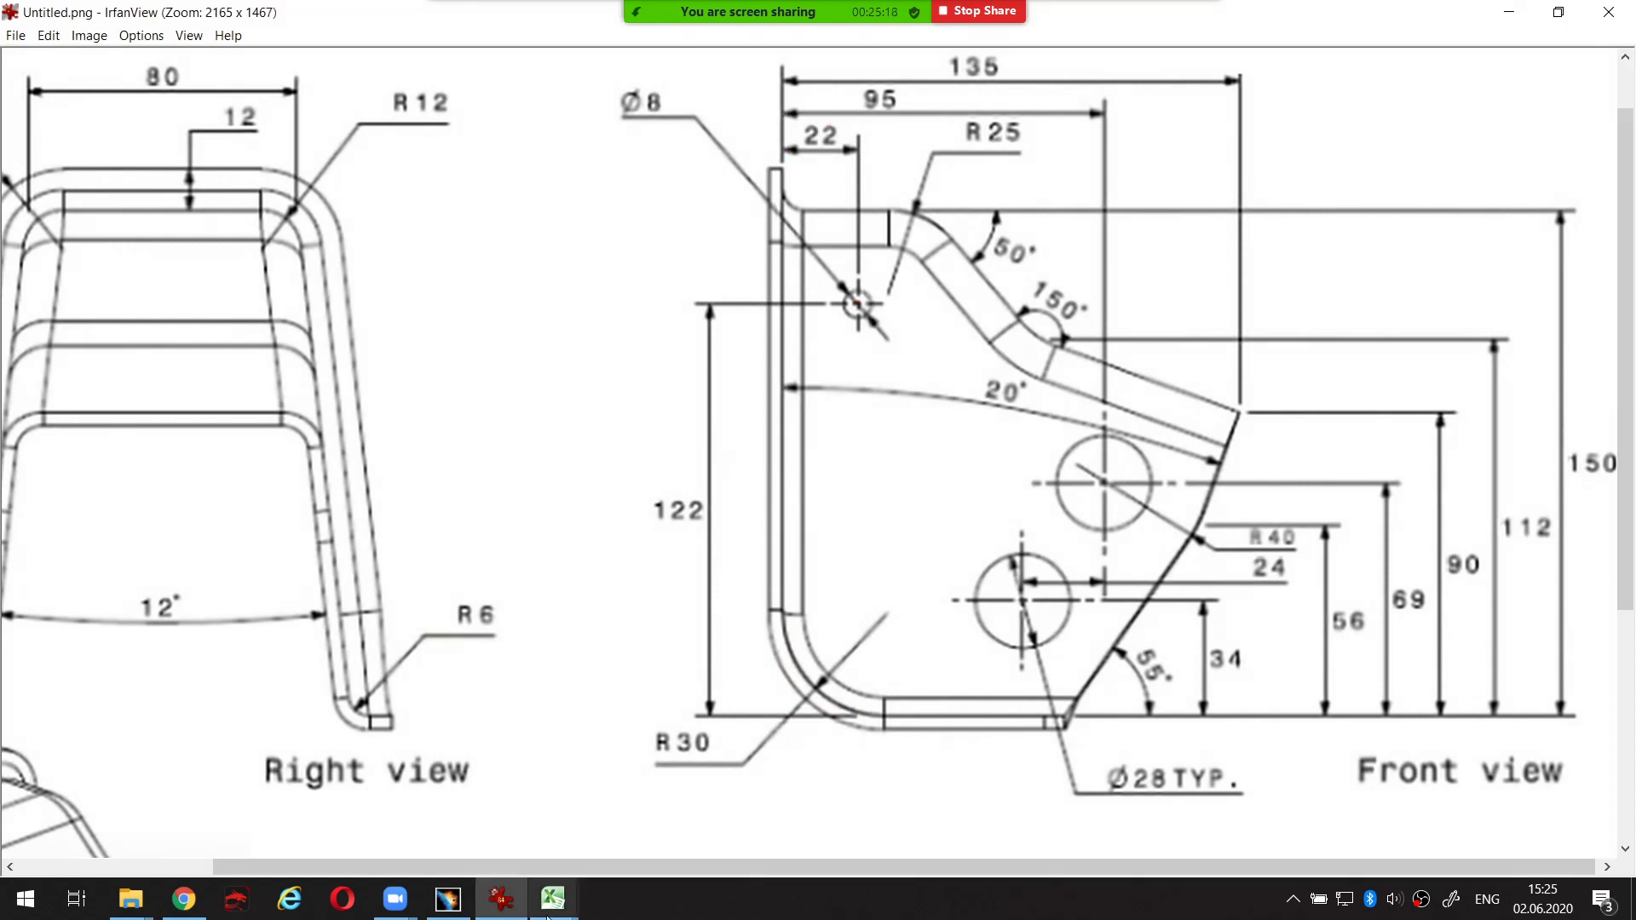
{"action": "left_click", "coordinate": [467, 899]}
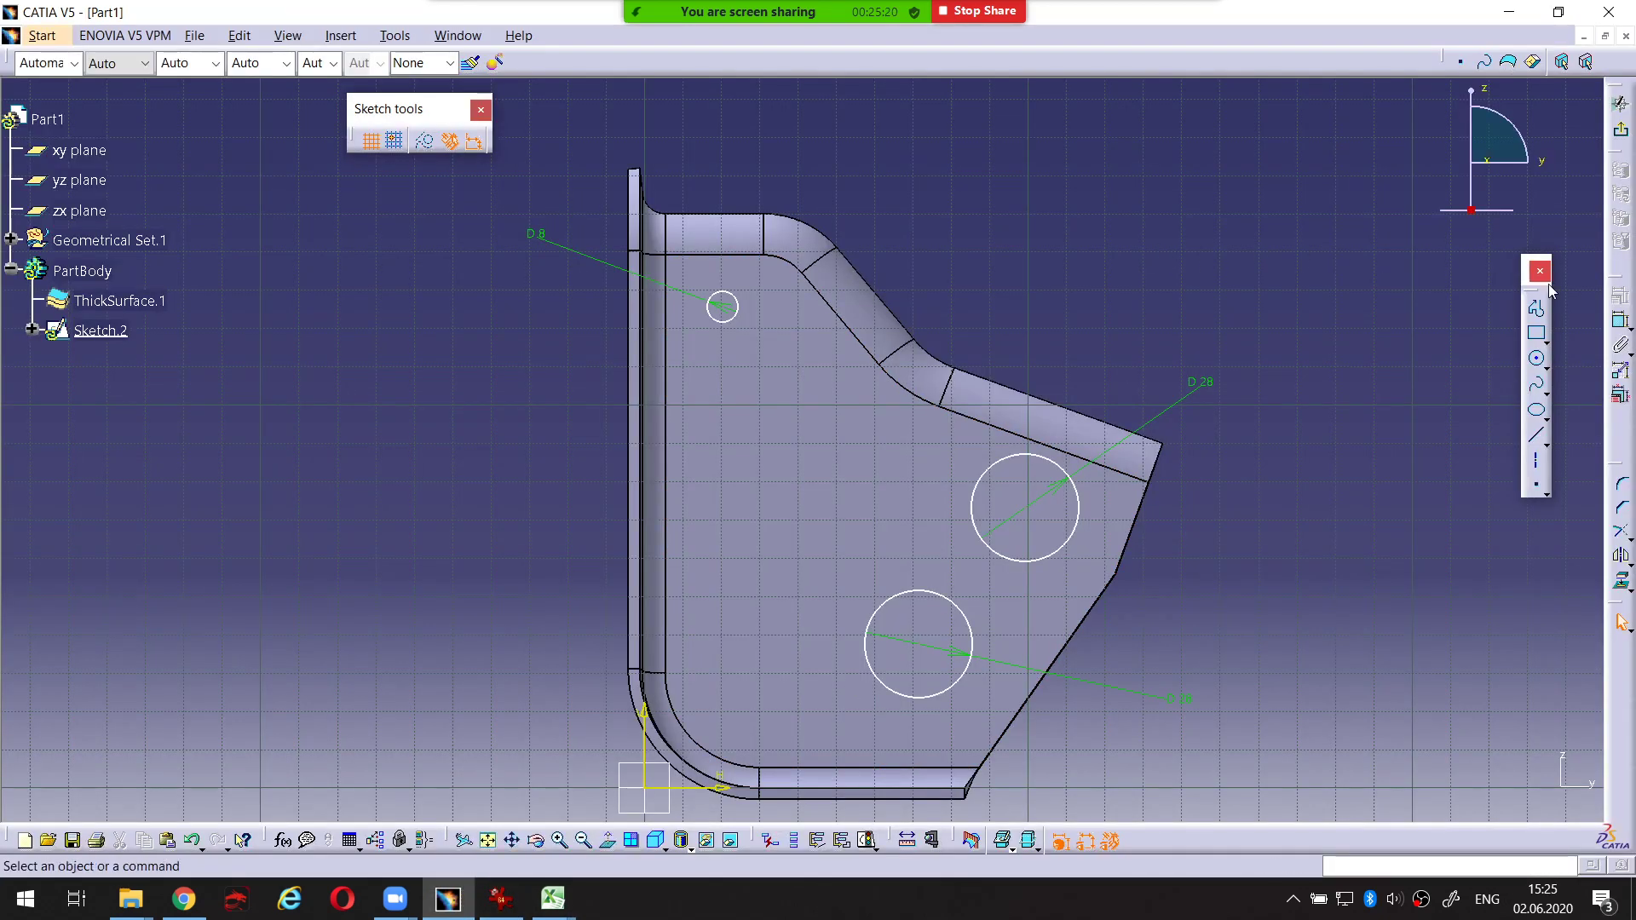
Dimension the small circle's centre horizontally from the sketch's vertical axis and set the distance to 22 mm
{"action": "left_click", "coordinate": [1622, 323]}
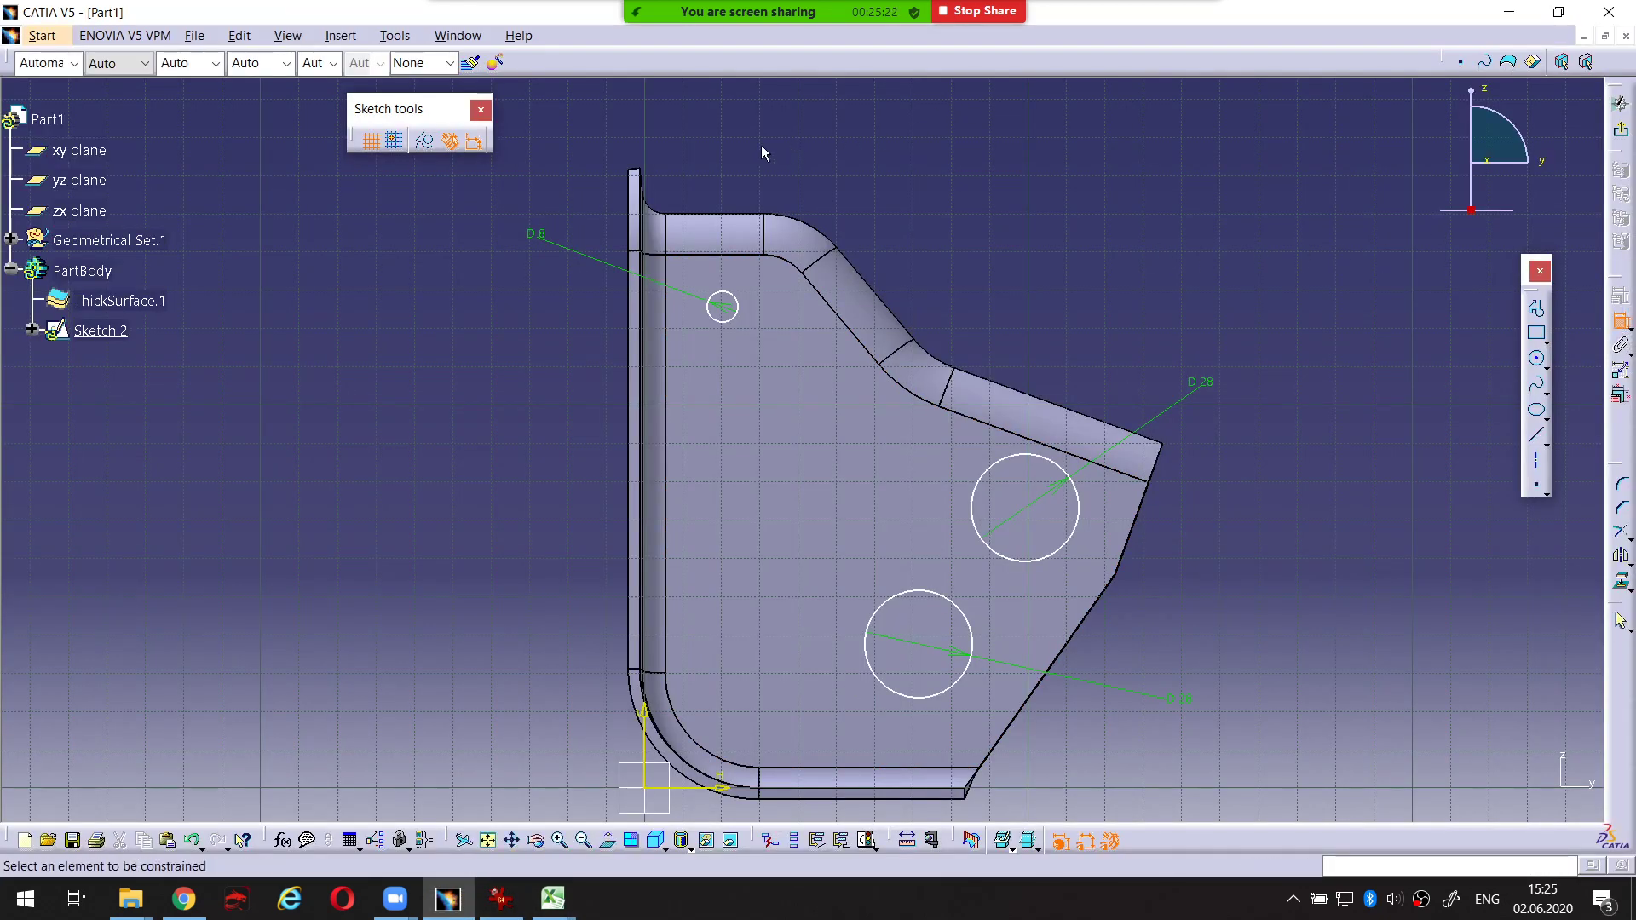
{"action": "left_click", "coordinate": [725, 307]}
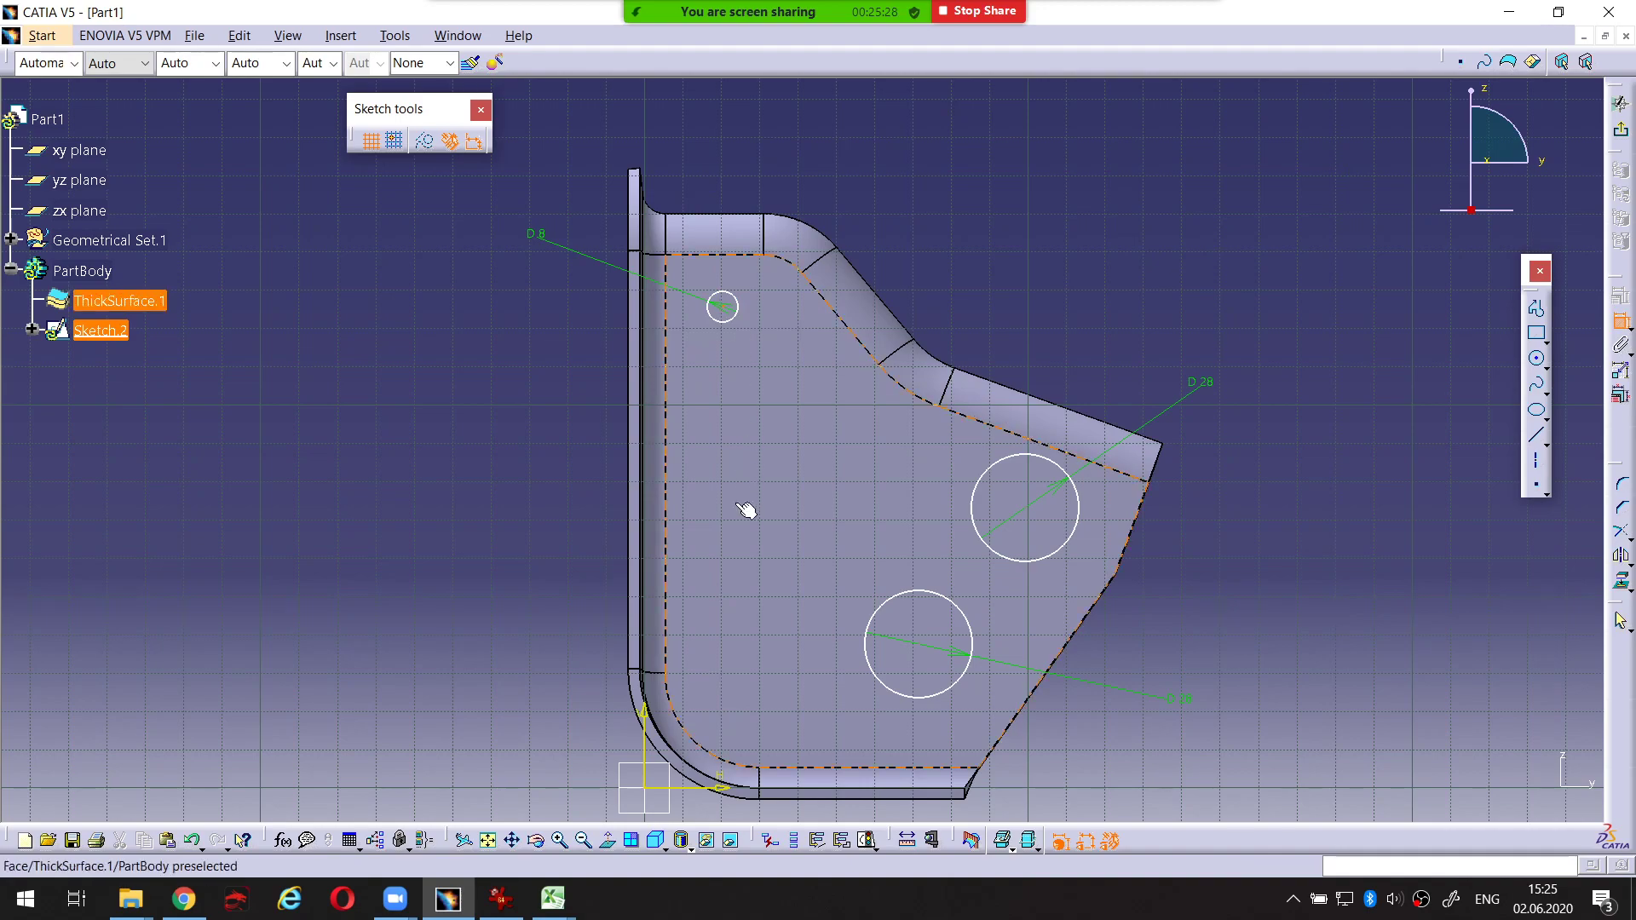
{"action": "left_click", "coordinate": [656, 732]}
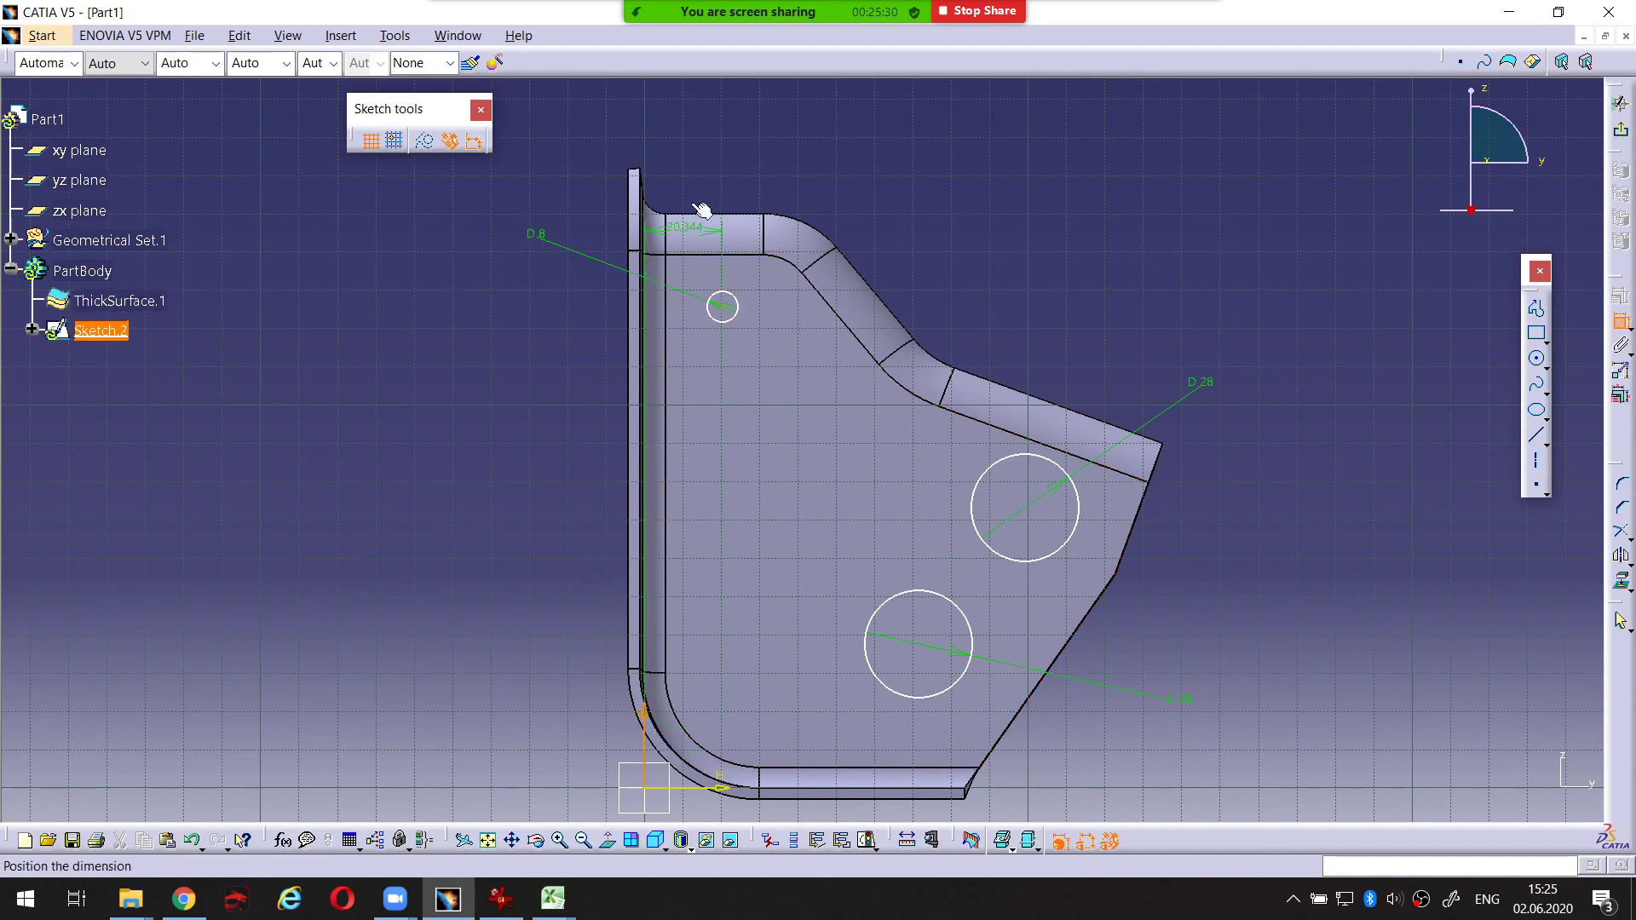
{"action": "double_click", "coordinate": [727, 121]}
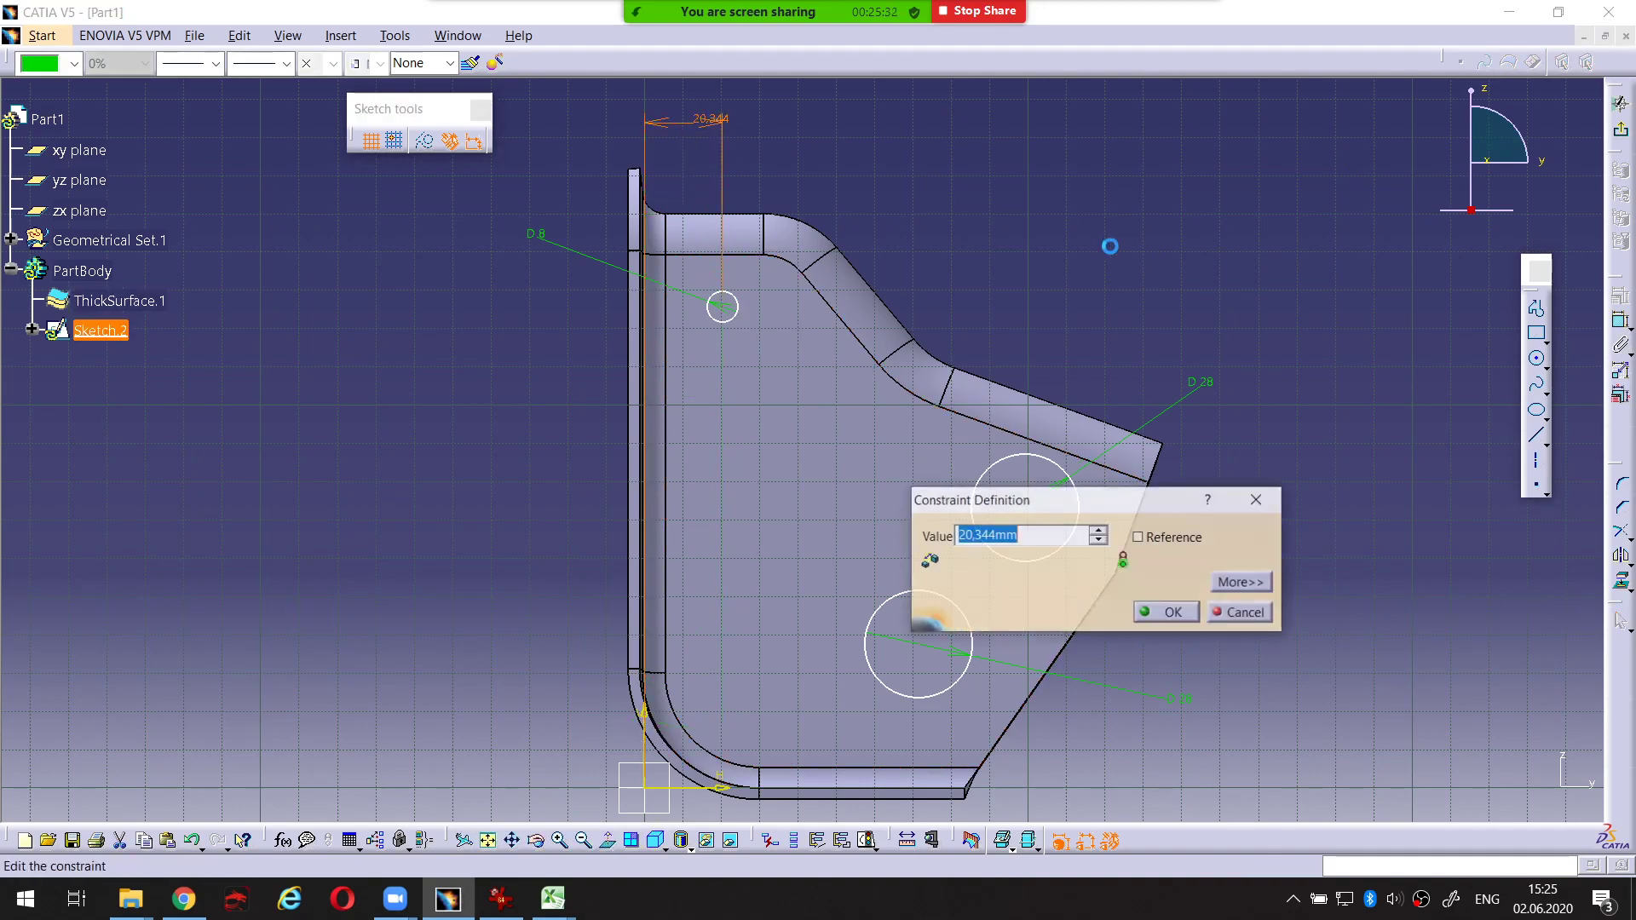
{"action": "type", "text": "22"}
{"action": "key", "text": "Return"}
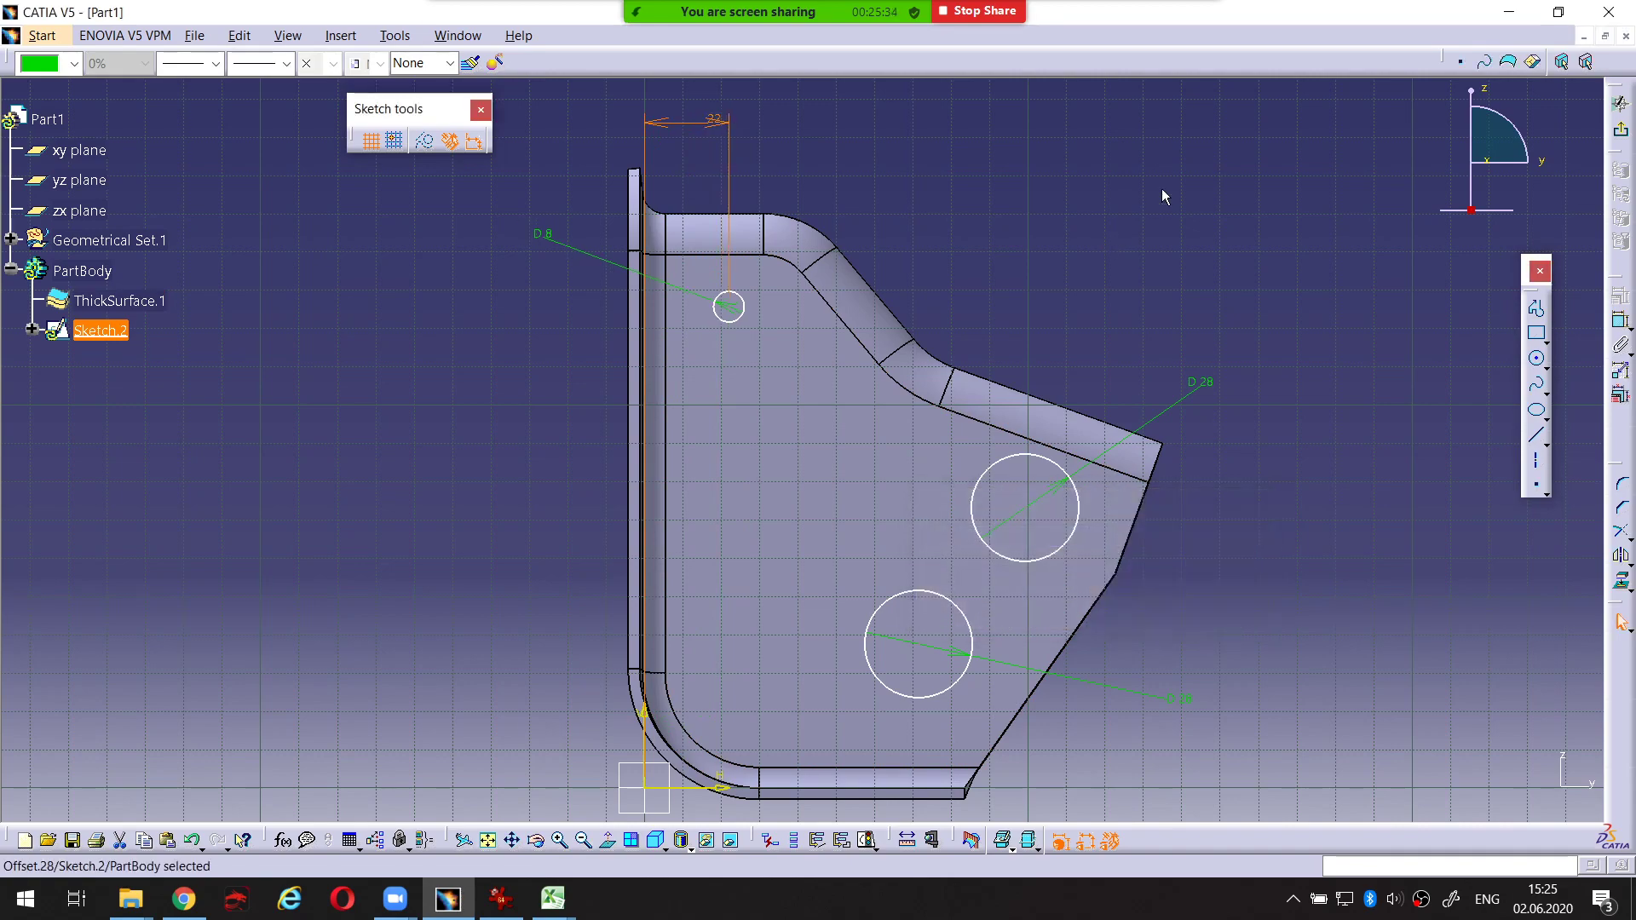
Examine the small hole's height dimension and its bottom reference line in the IrfanView drawing, and return to the CATIA sketch
{"action": "key", "text": "alt+Tab"}
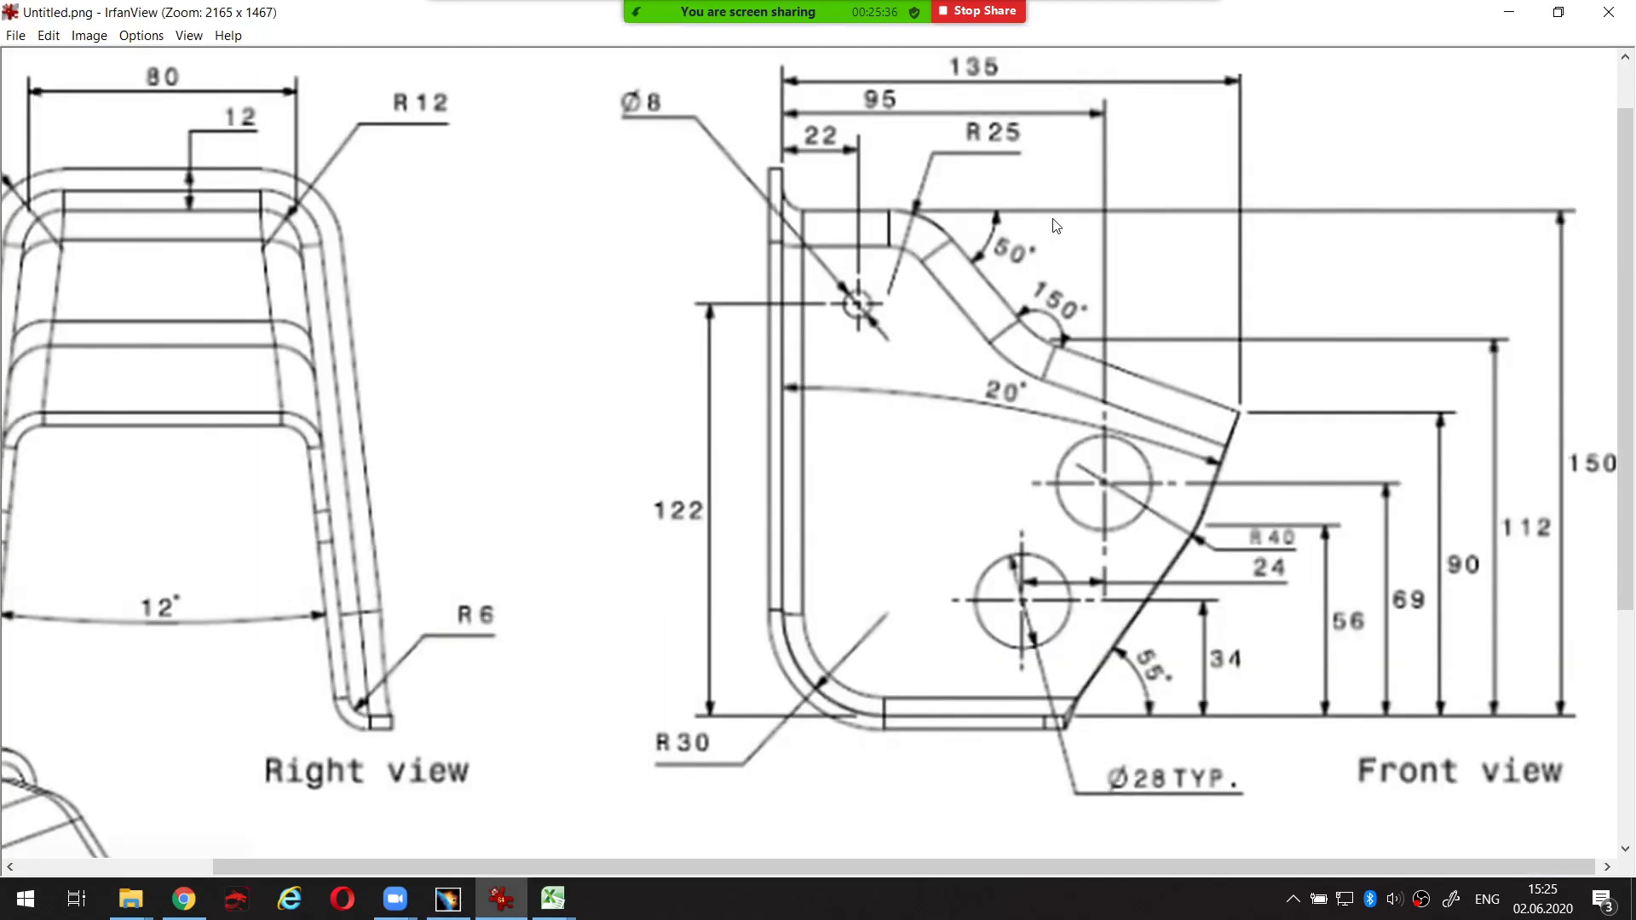
{"action": "key", "text": "ctrl+alt+d"}
{"action": "mouse_move", "coordinate": [698, 503]}
{"action": "left_mouse_down"}
{"action": "mouse_move", "coordinate": [647, 511]}
{"action": "mouse_move", "coordinate": [696, 553]}
{"action": "mouse_move", "coordinate": [731, 492]}
{"action": "mouse_move", "coordinate": [684, 523]}
{"action": "left_mouse_up"}
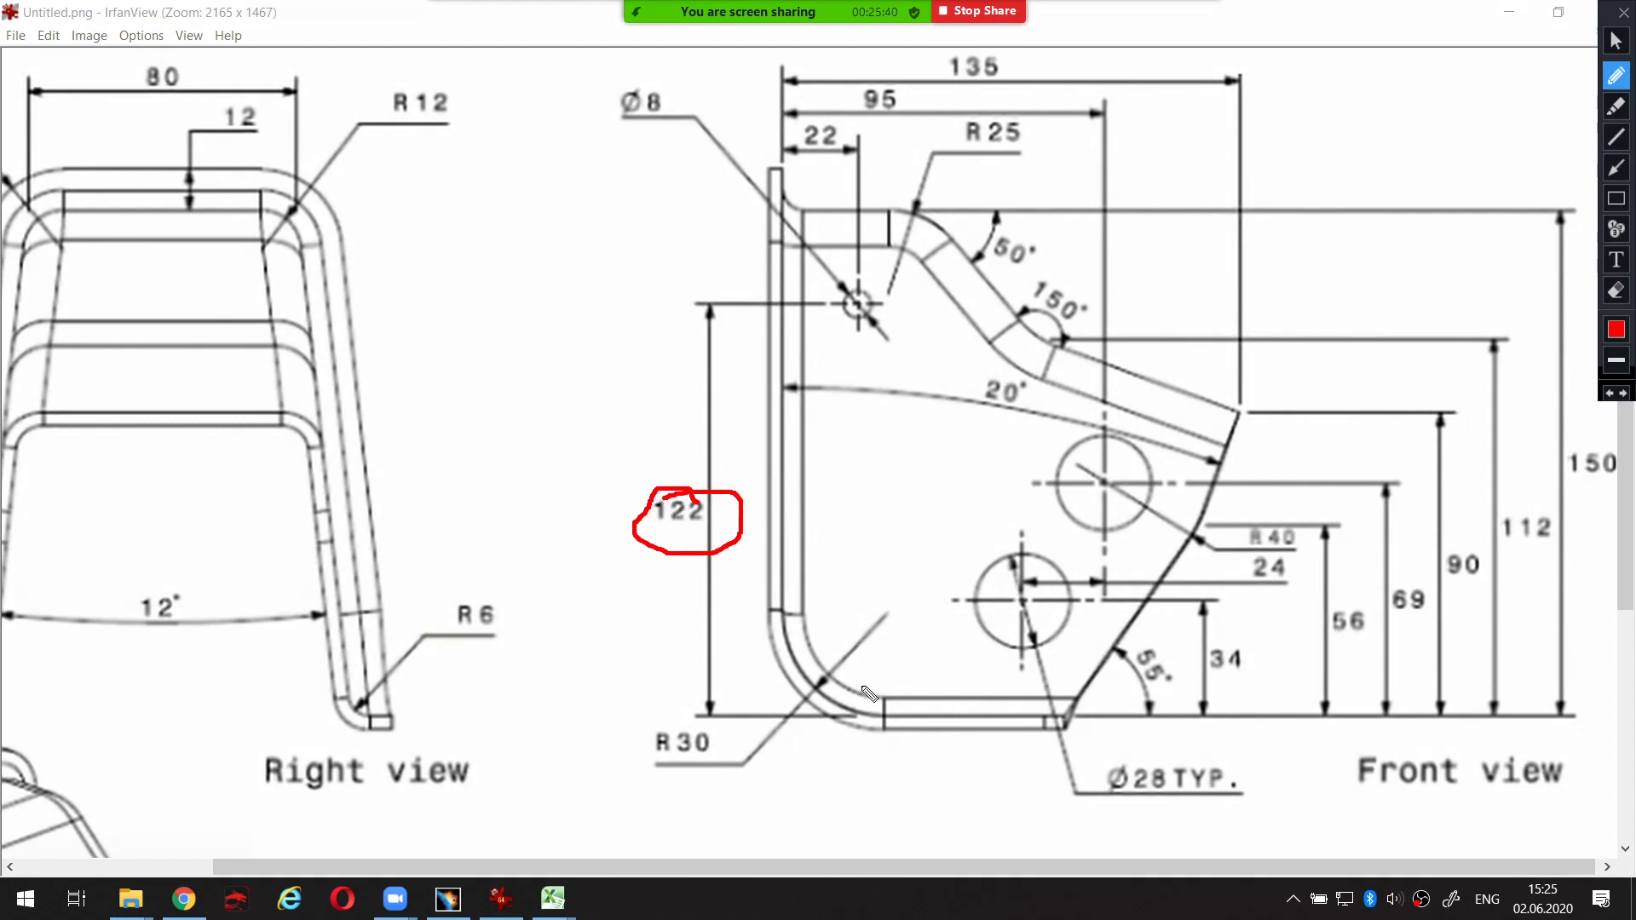
{"action": "left_click_drag", "start_coordinate": [862, 717], "coordinate": [893, 717]}
{"action": "key", "text": "Escape"}
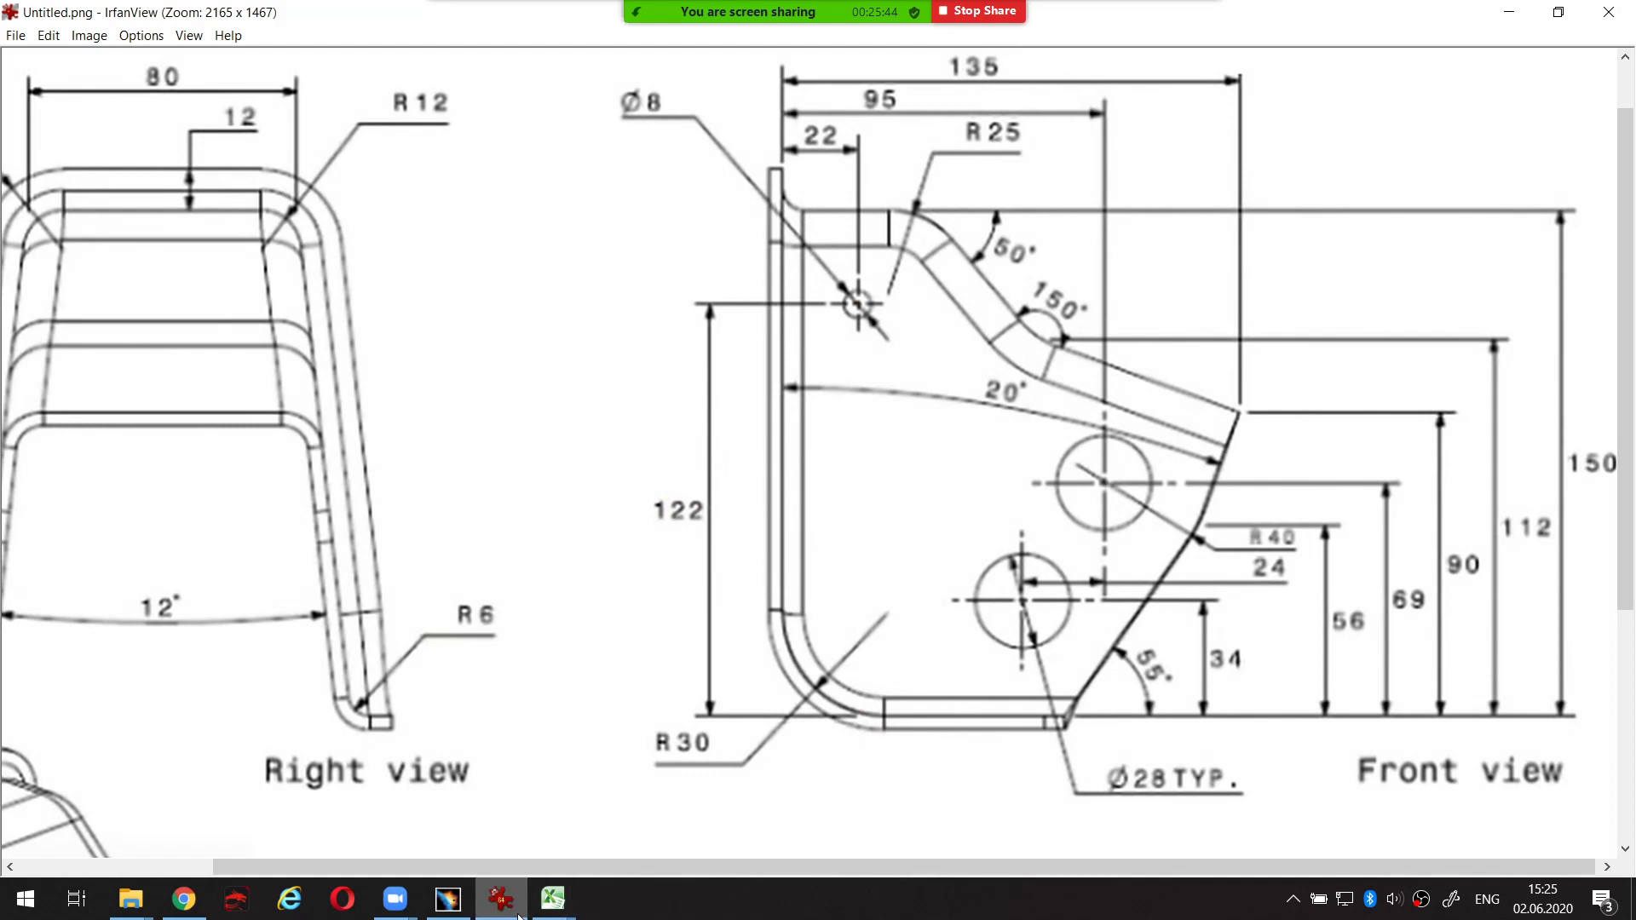
{"action": "left_click", "coordinate": [448, 899]}
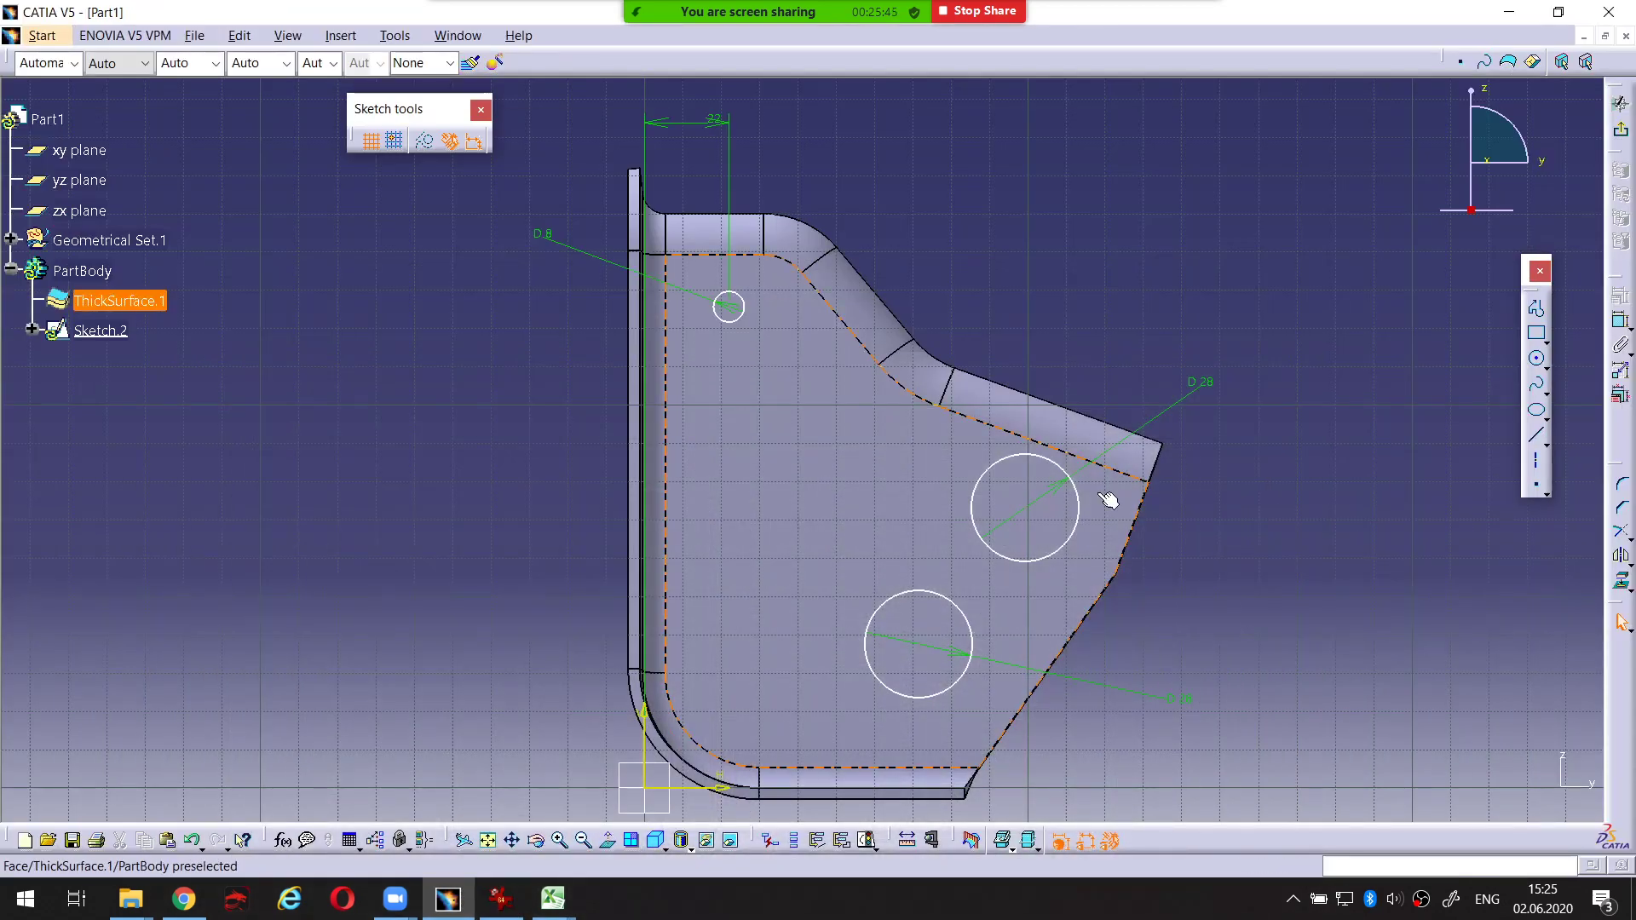
Dimension the small circle's centre vertically from the sketch's horizontal axis and set the height to 122 mm
{"action": "left_click", "coordinate": [1619, 321]}
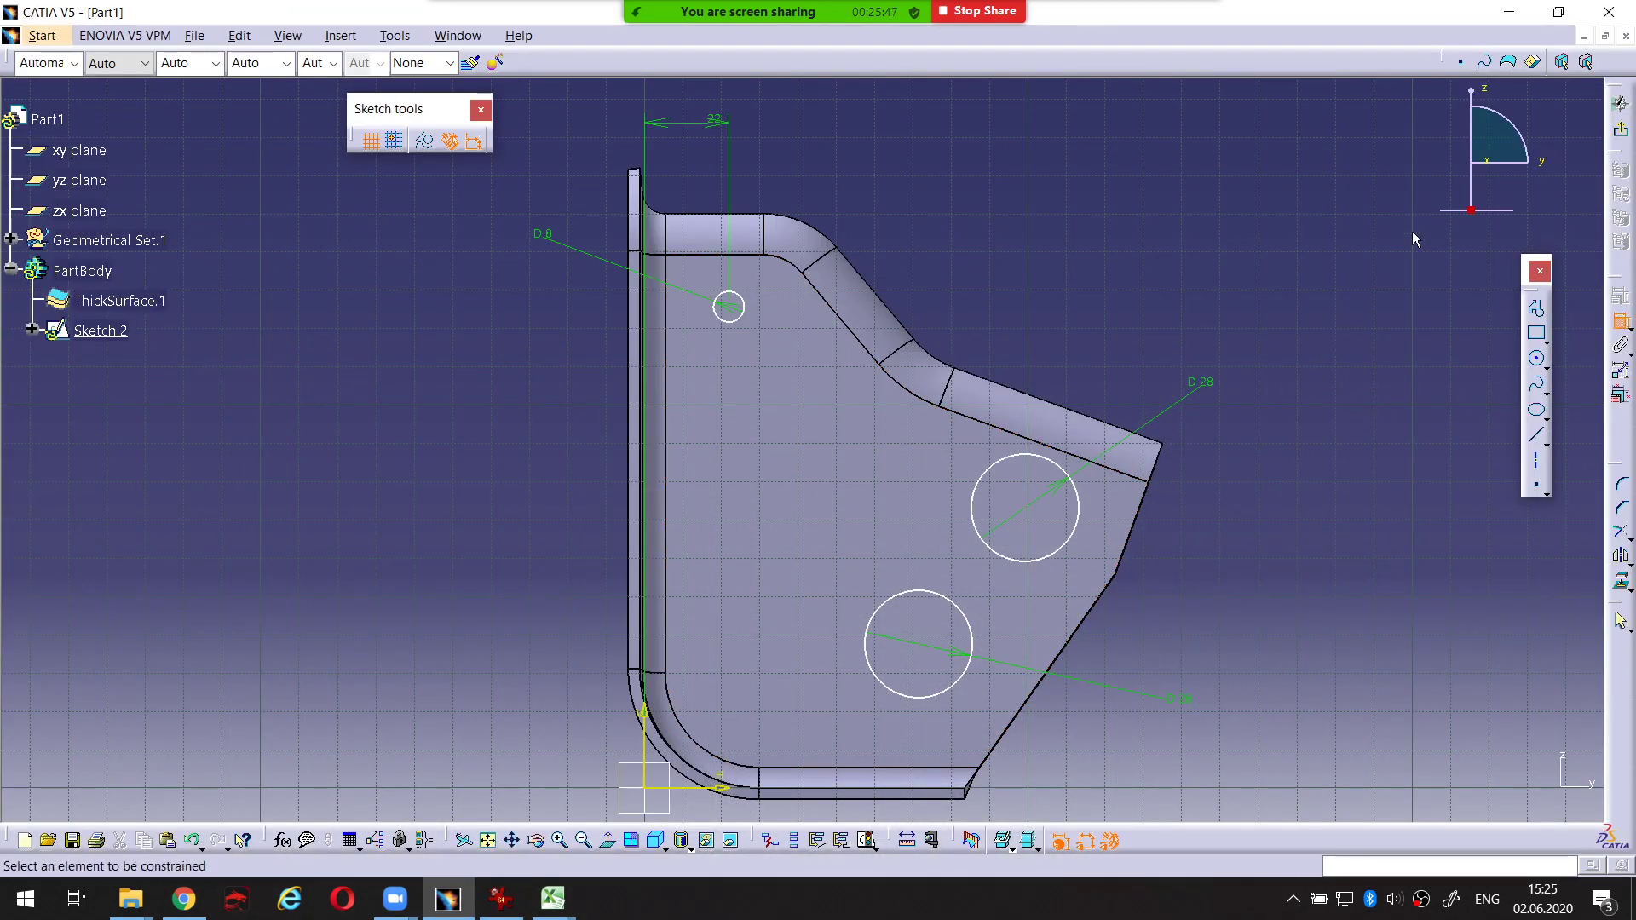
{"action": "left_click", "coordinate": [728, 309]}
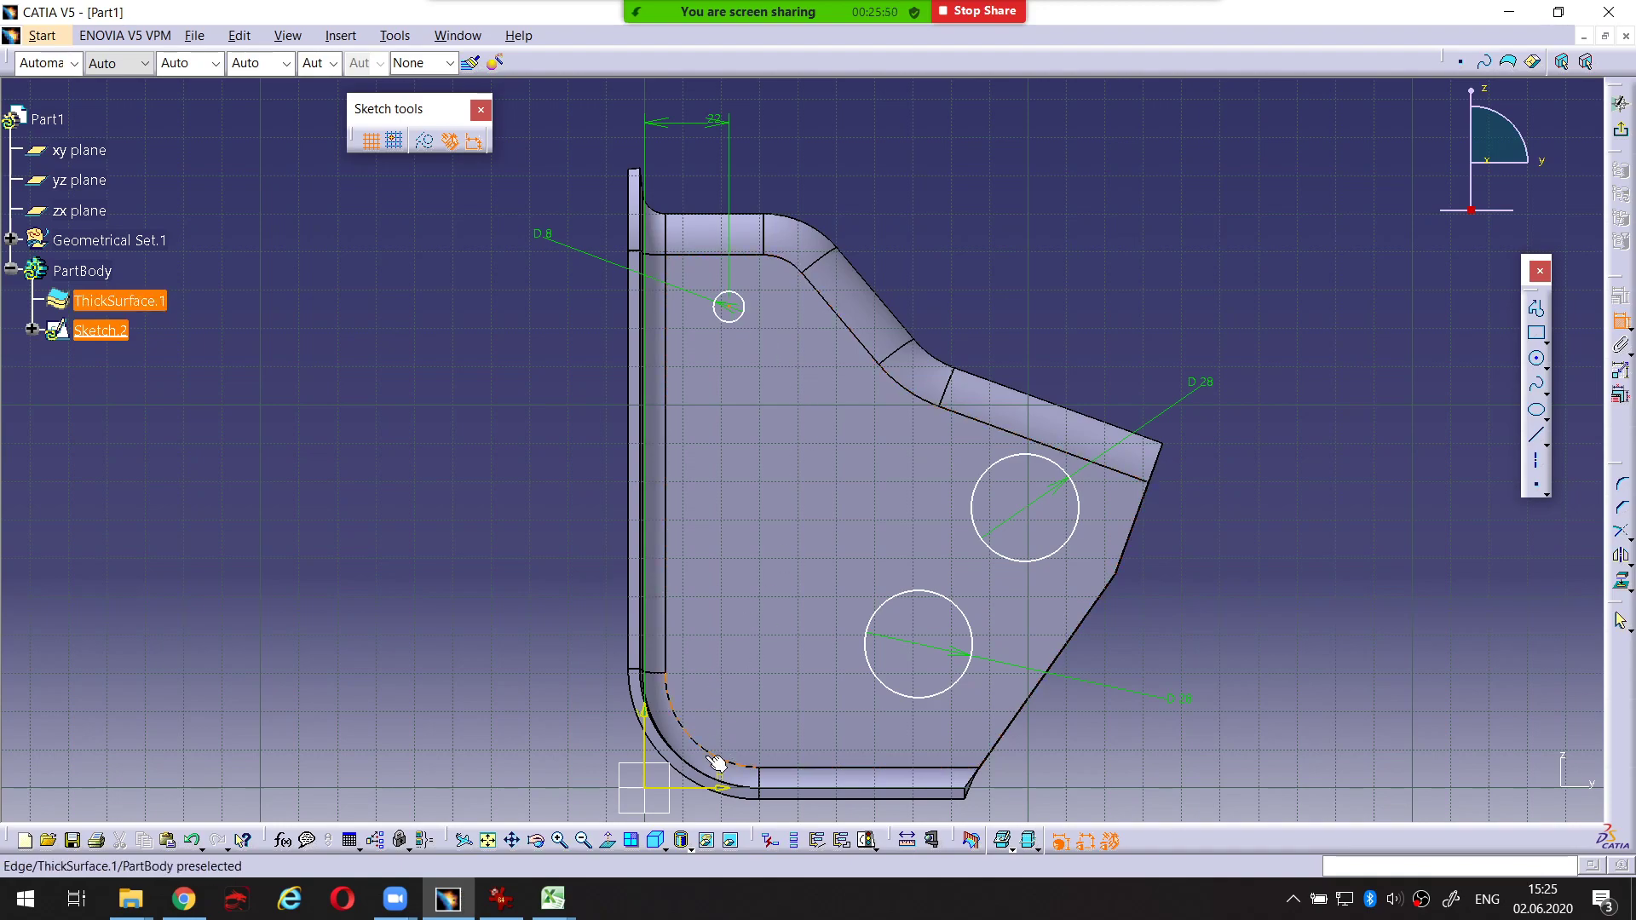
{"action": "left_click", "coordinate": [698, 794]}
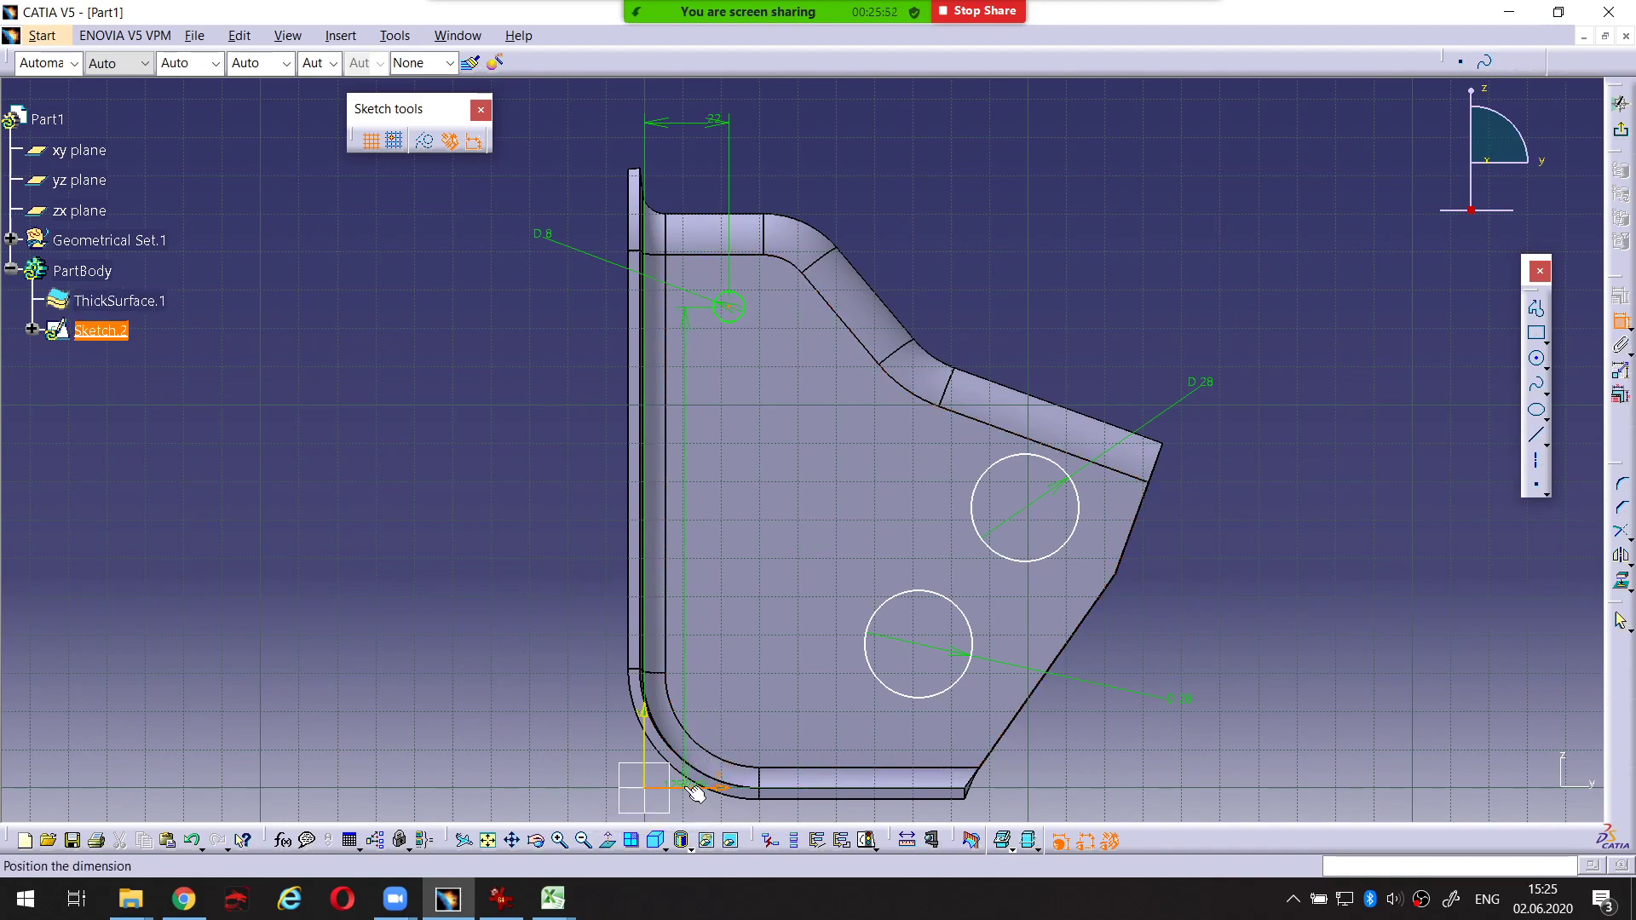
{"action": "left_click", "coordinate": [498, 469]}
{"action": "double_click", "coordinate": [499, 470]}
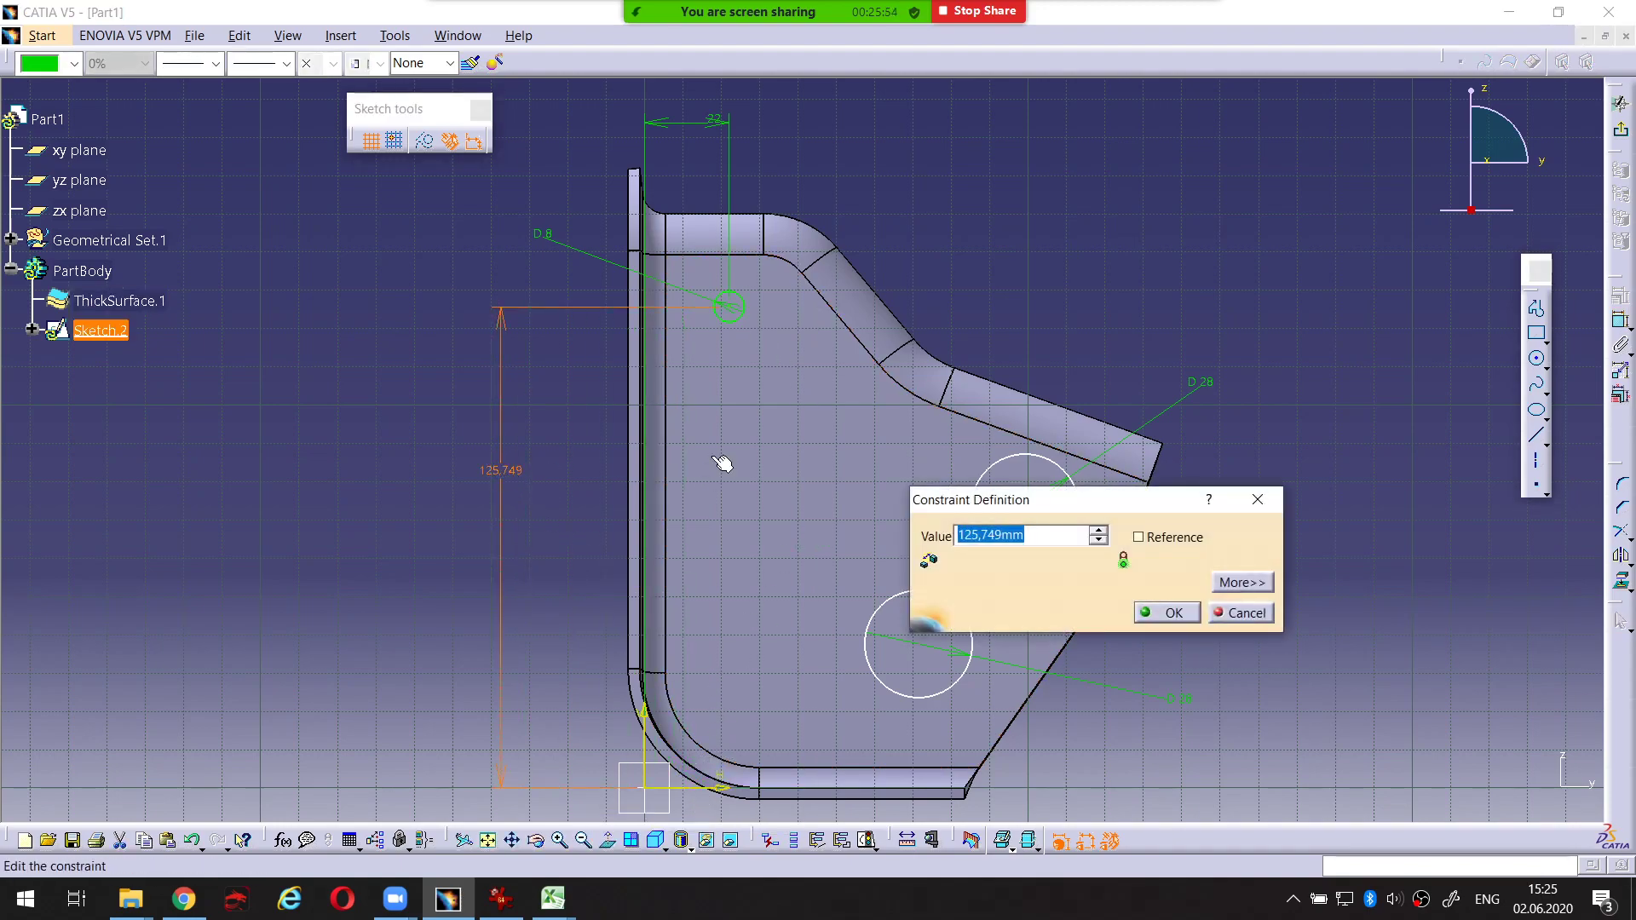
{"action": "type", "text": "122"}
{"action": "key", "text": "Return"}
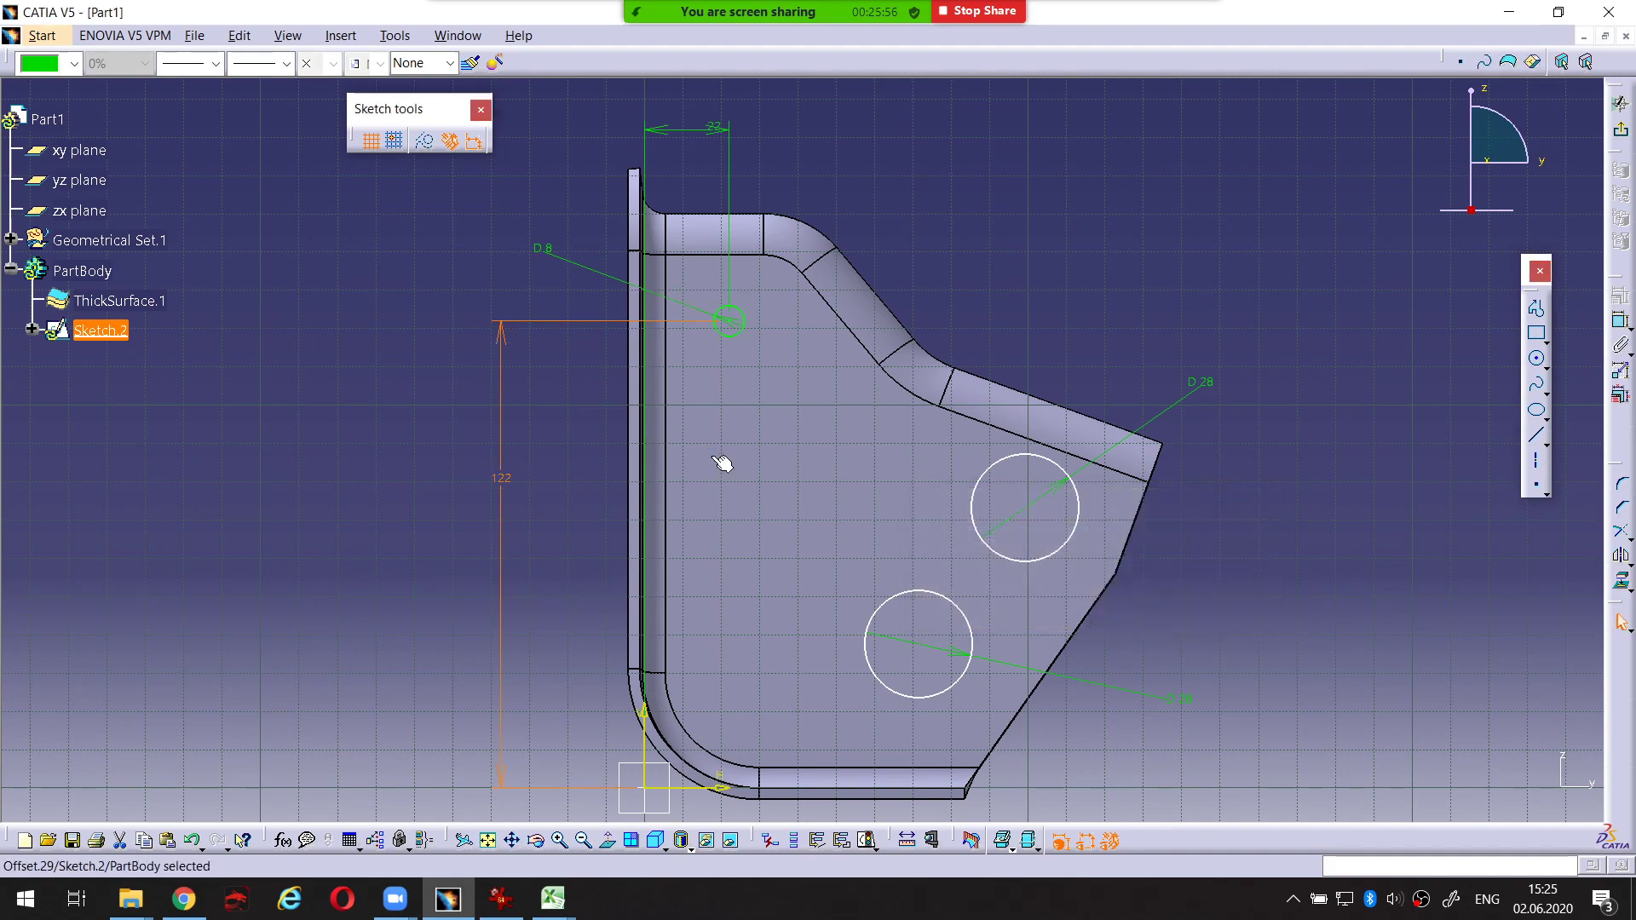
Mark the small circle temporarily with the screen pen, and move the upper 28 mm circle slightly down towards the vertical axis
{"action": "key", "text": "ctrl+alt+d"}
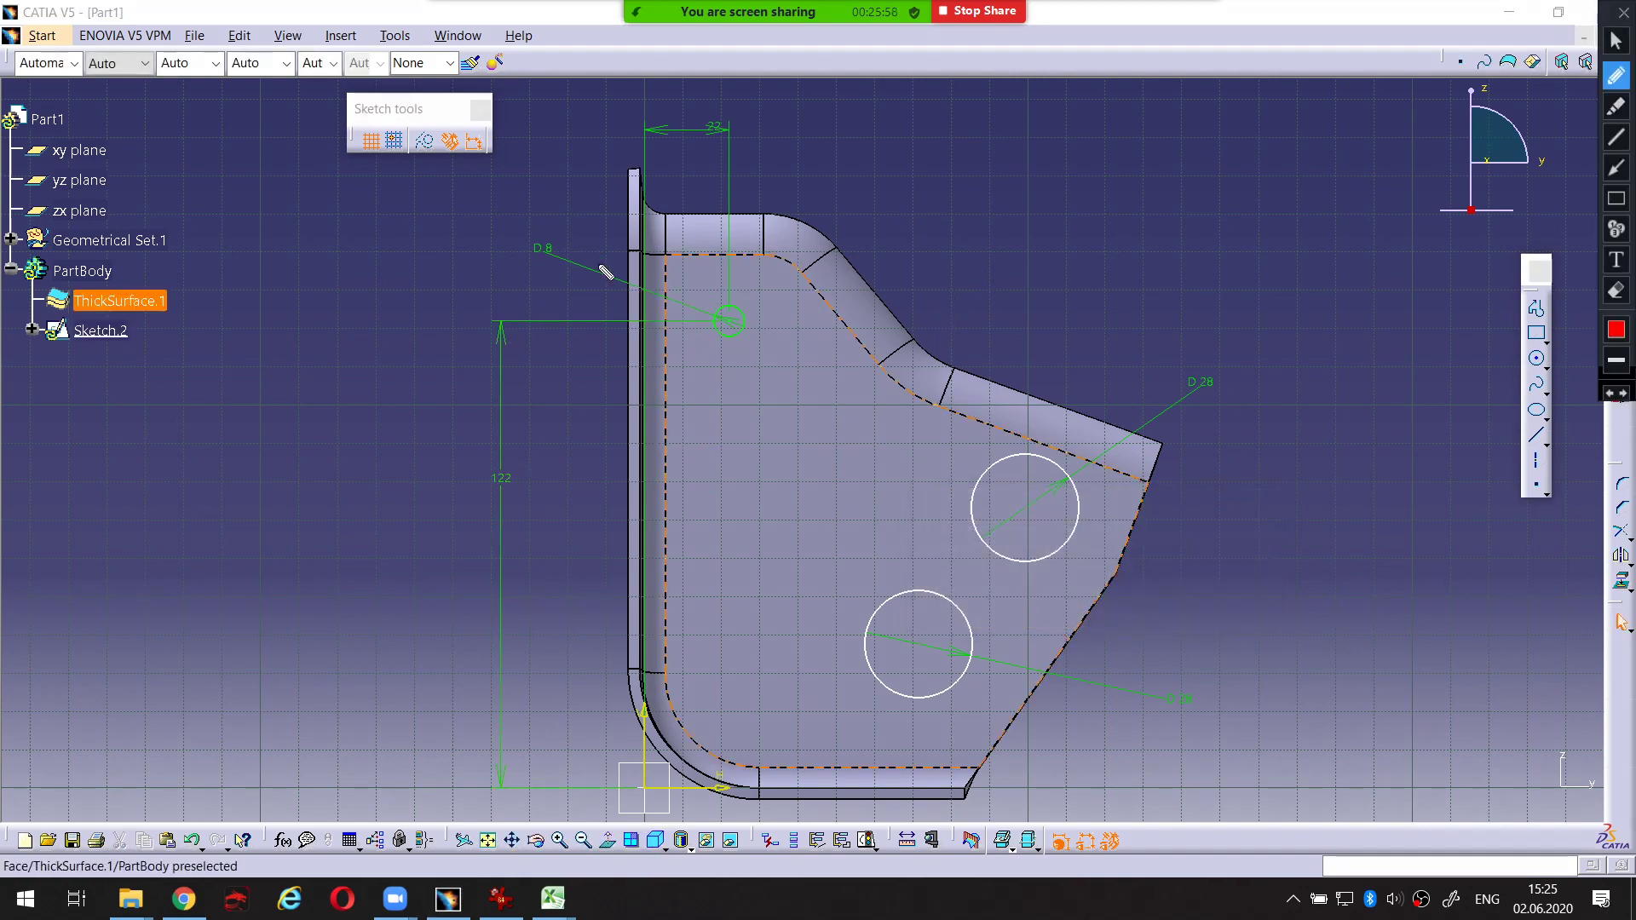
{"action": "mouse_move", "coordinate": [532, 183]}
{"action": "left_mouse_down"}
{"action": "mouse_move", "coordinate": [554, 374]}
{"action": "mouse_move", "coordinate": [743, 292]}
{"action": "mouse_move", "coordinate": [756, 365]}
{"action": "mouse_move", "coordinate": [703, 303]}
{"action": "left_mouse_up"}
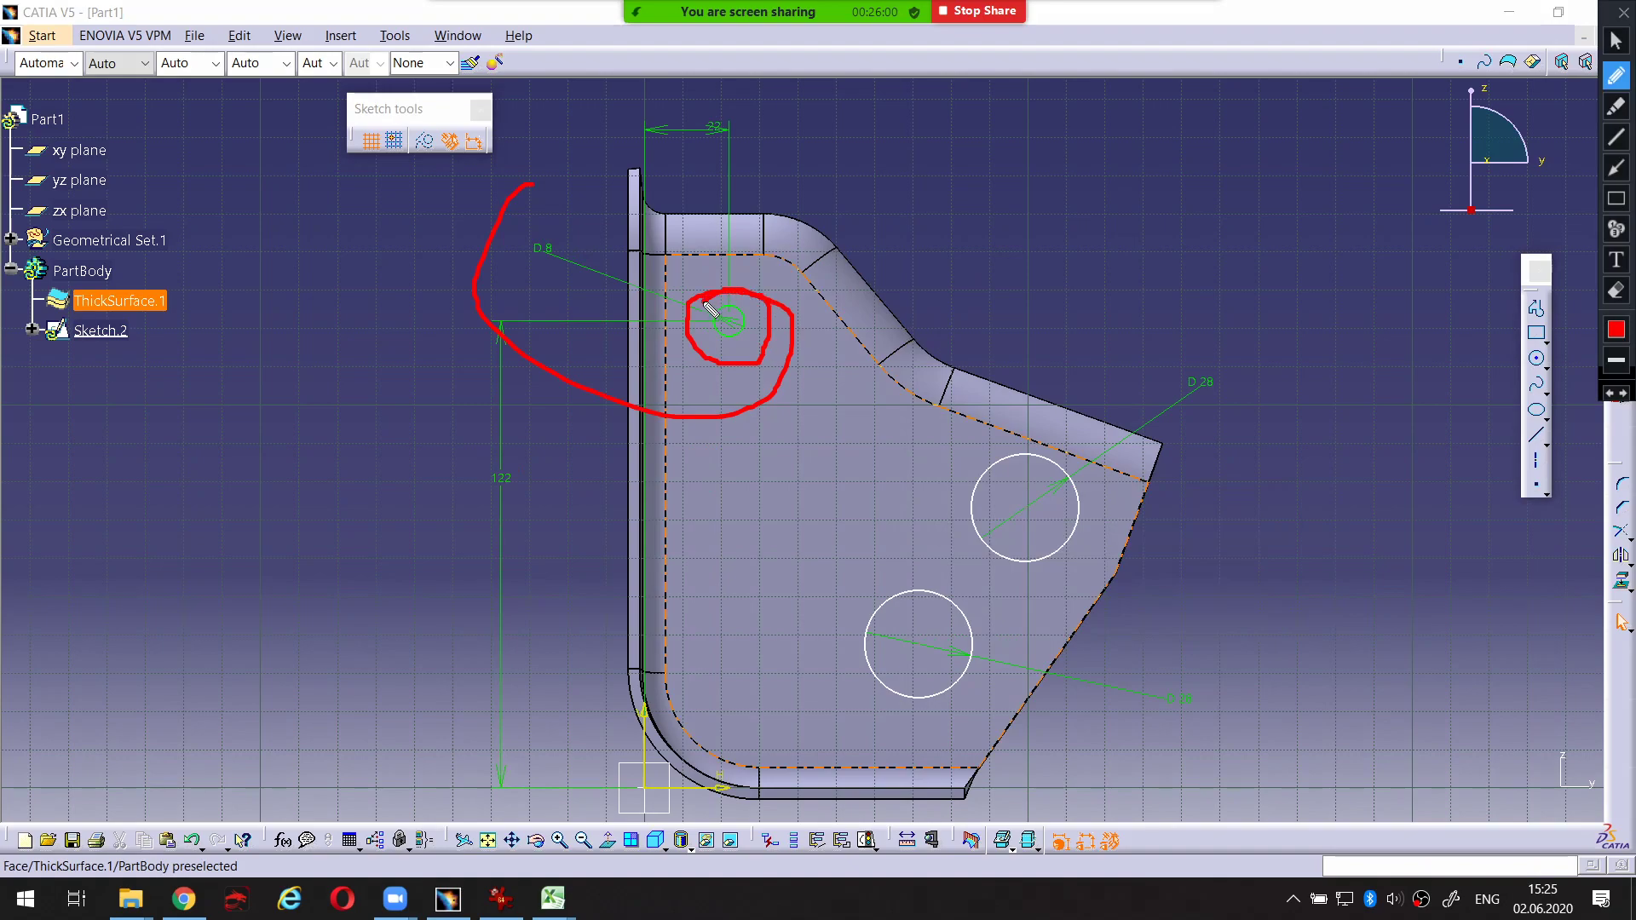
{"action": "key", "text": "Escape"}
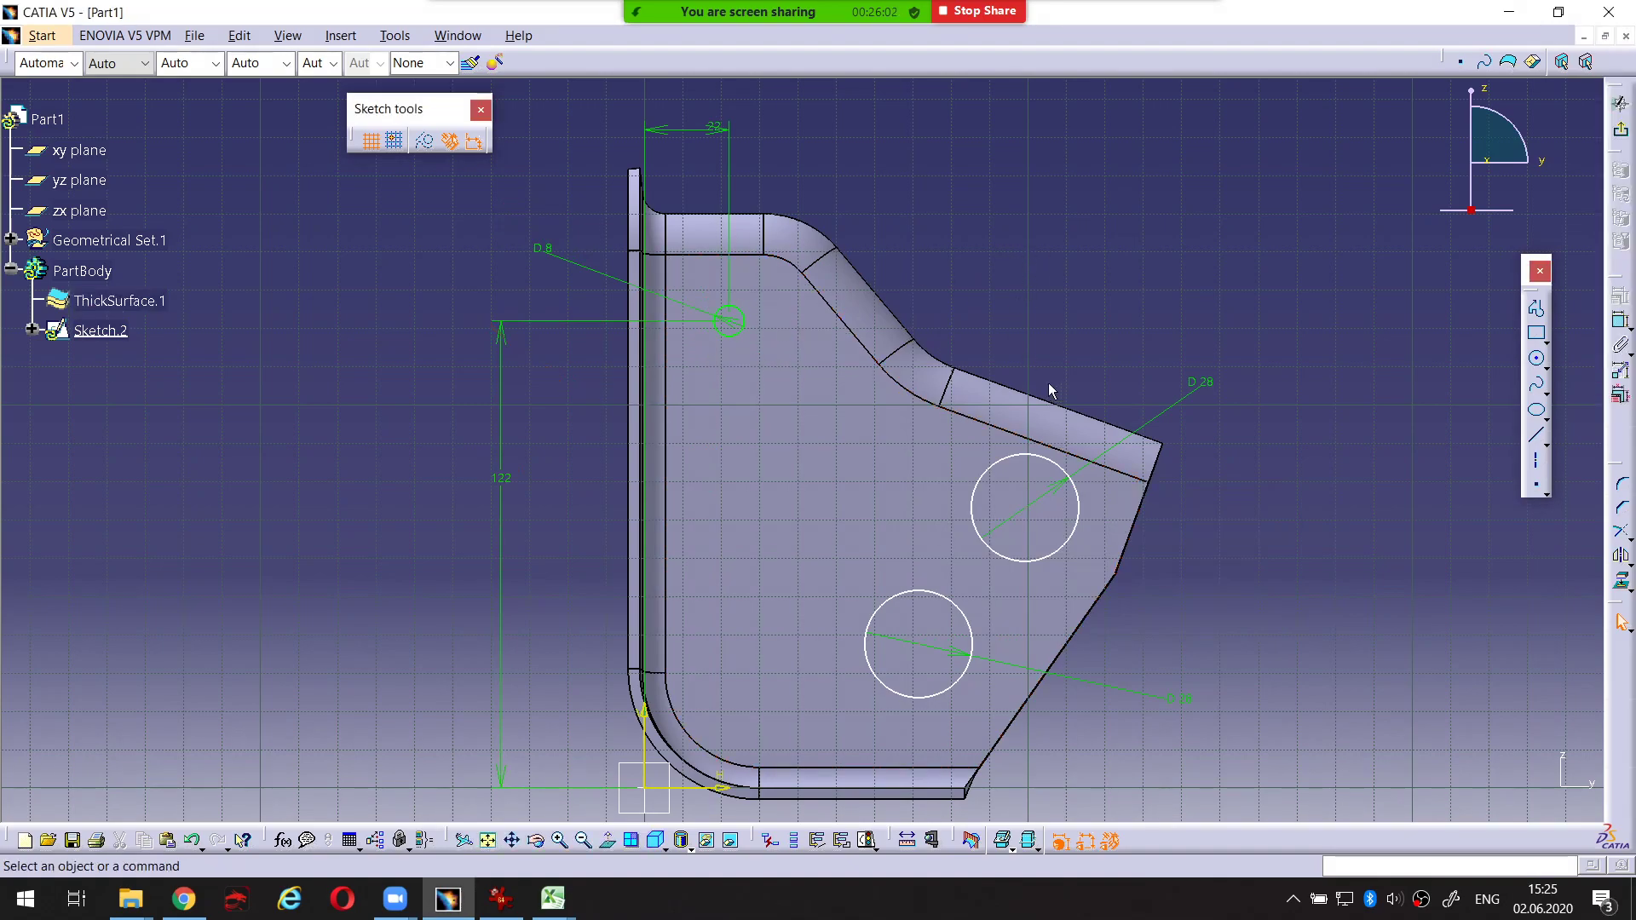
{"action": "left_click_drag", "start_coordinate": [1001, 461], "coordinate": [928, 563]}
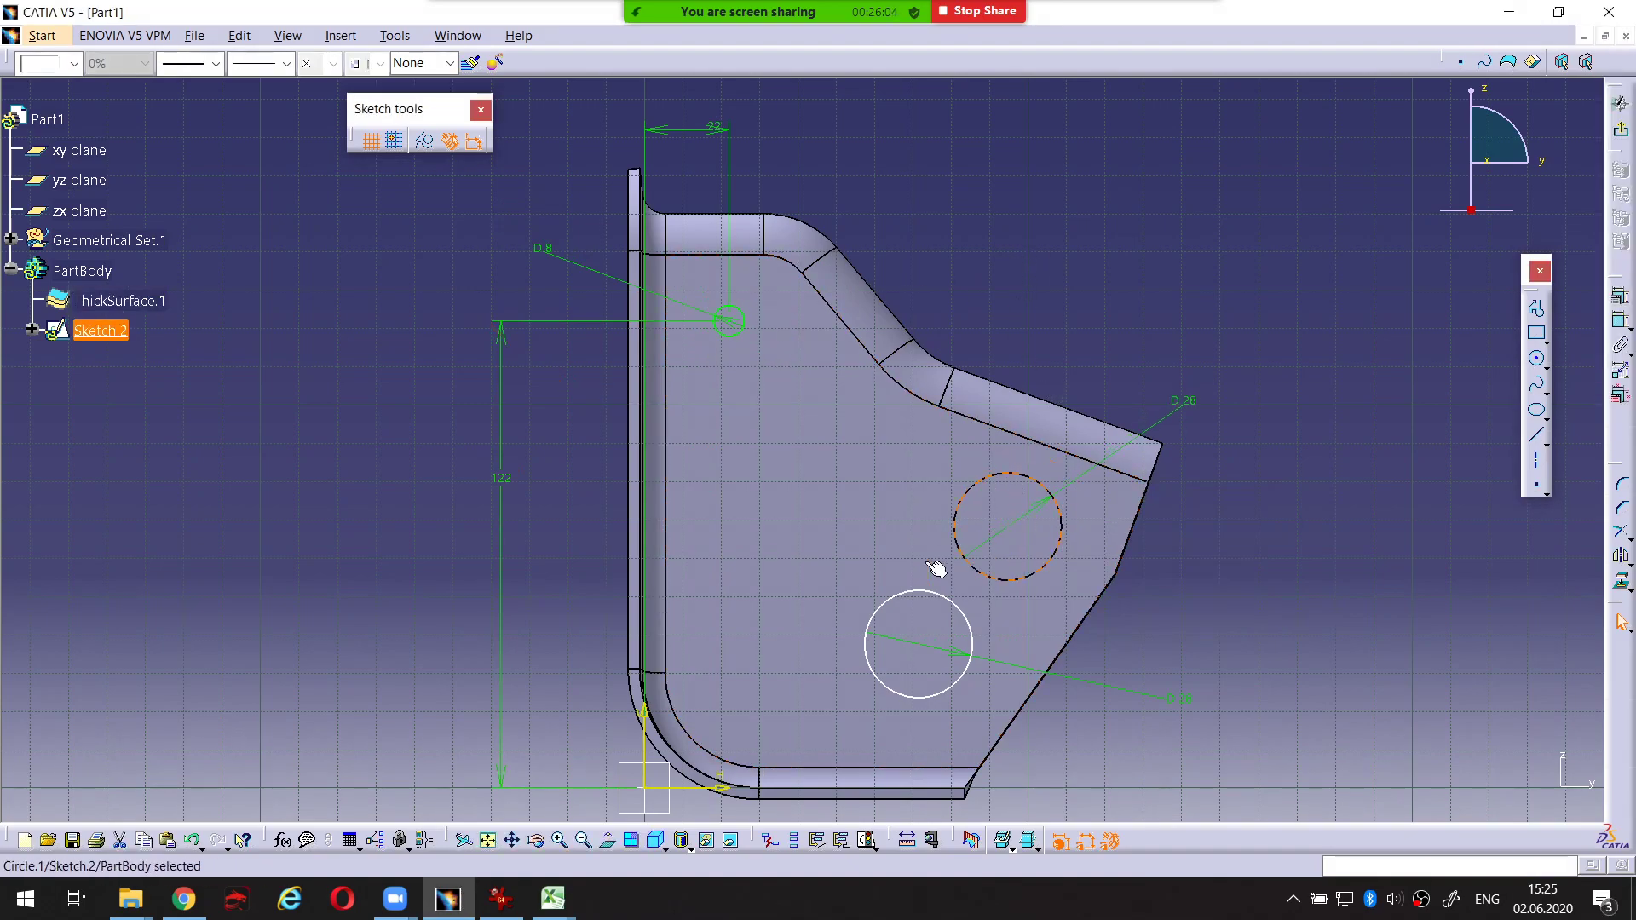
Examine the height dimensions of the two large holes and their bottom reference line in the IrfanView drawing, and return to the CATIA sketch
{"action": "left_click", "coordinate": [501, 898]}
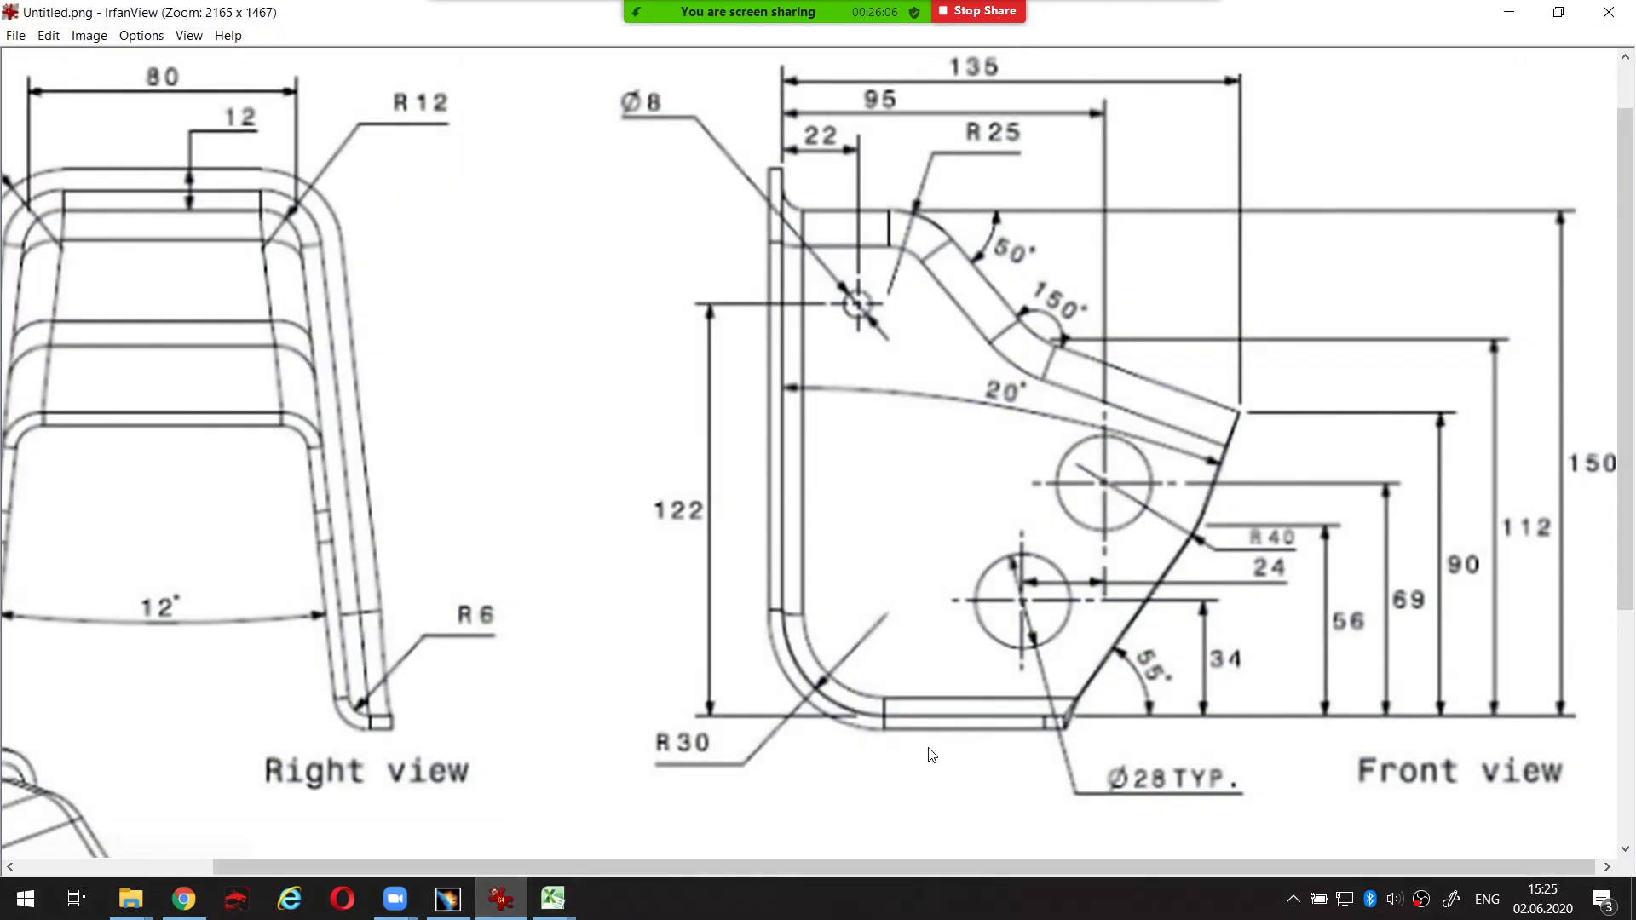
{"action": "key", "text": "ctrl+alt+d"}
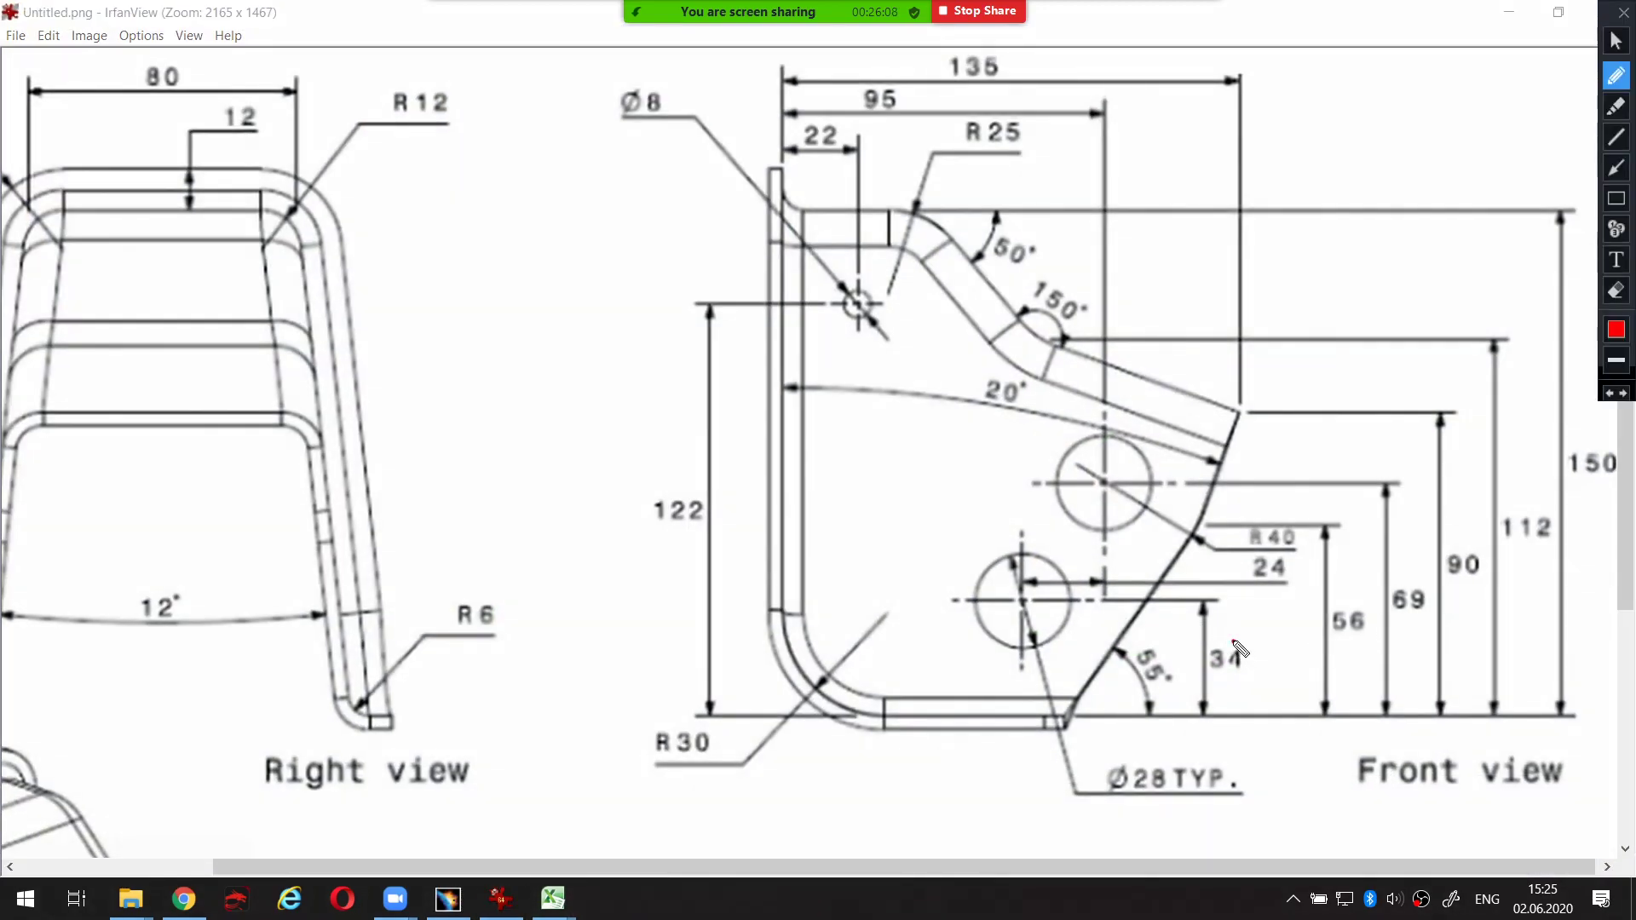
{"action": "mouse_move", "coordinate": [1202, 641]}
{"action": "left_mouse_down"}
{"action": "mouse_move", "coordinate": [1197, 694]}
{"action": "mouse_move", "coordinate": [1268, 688]}
{"action": "mouse_move", "coordinate": [1234, 643]}
{"action": "left_mouse_up"}
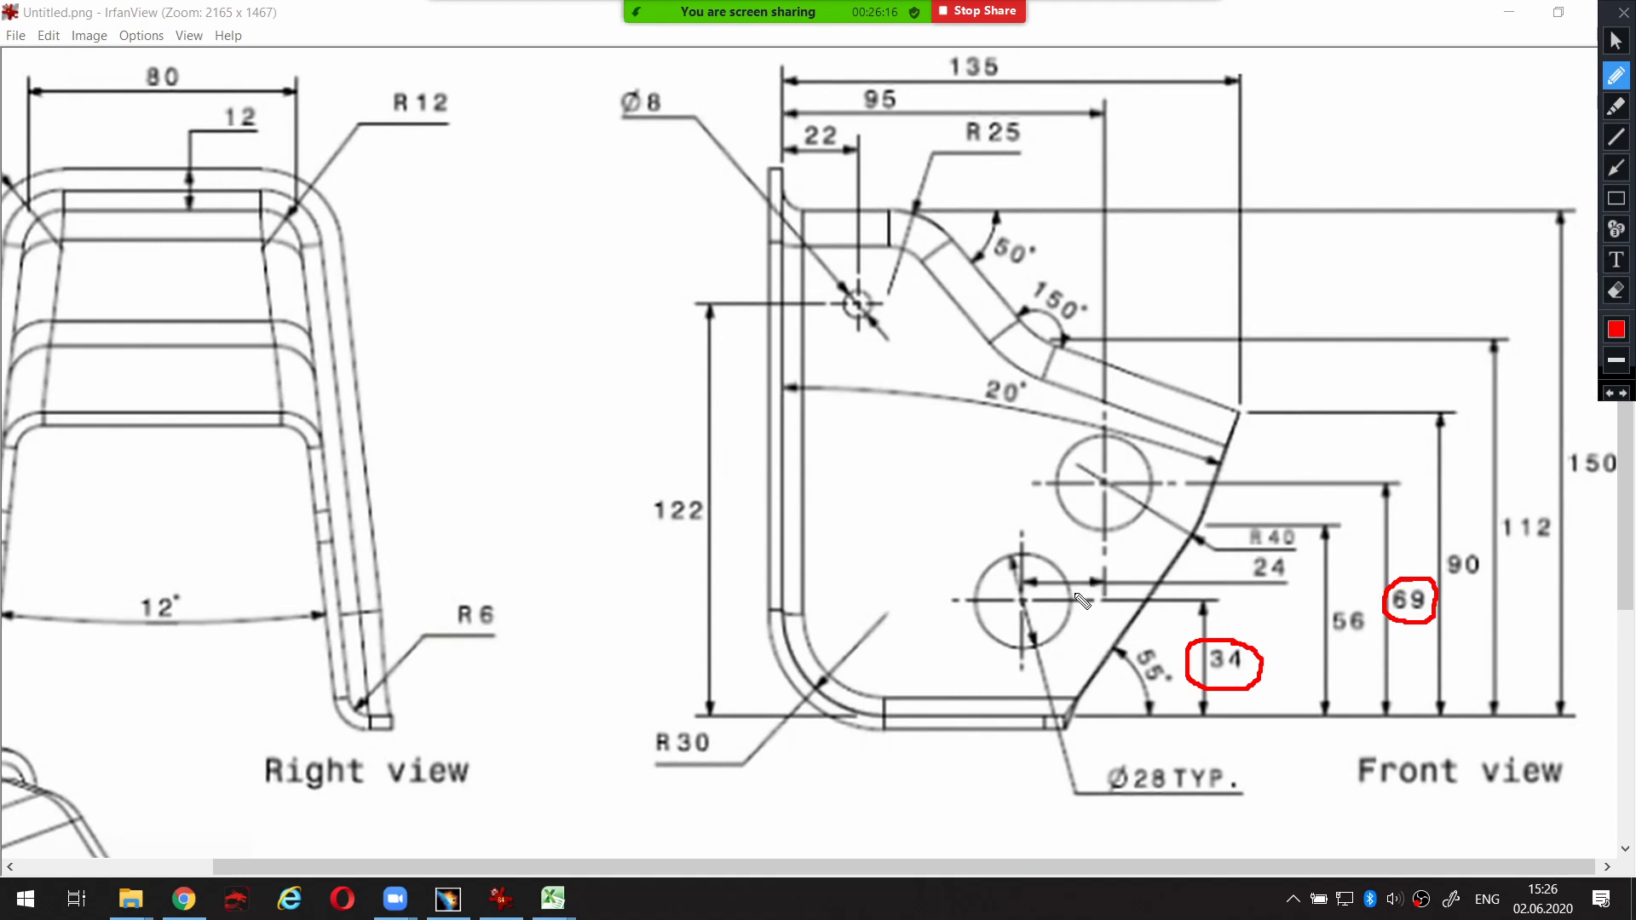
{"action": "left_click_drag", "start_coordinate": [923, 715], "coordinate": [1034, 715]}
{"action": "left_click_drag", "start_coordinate": [1023, 602], "coordinate": [1026, 698]}
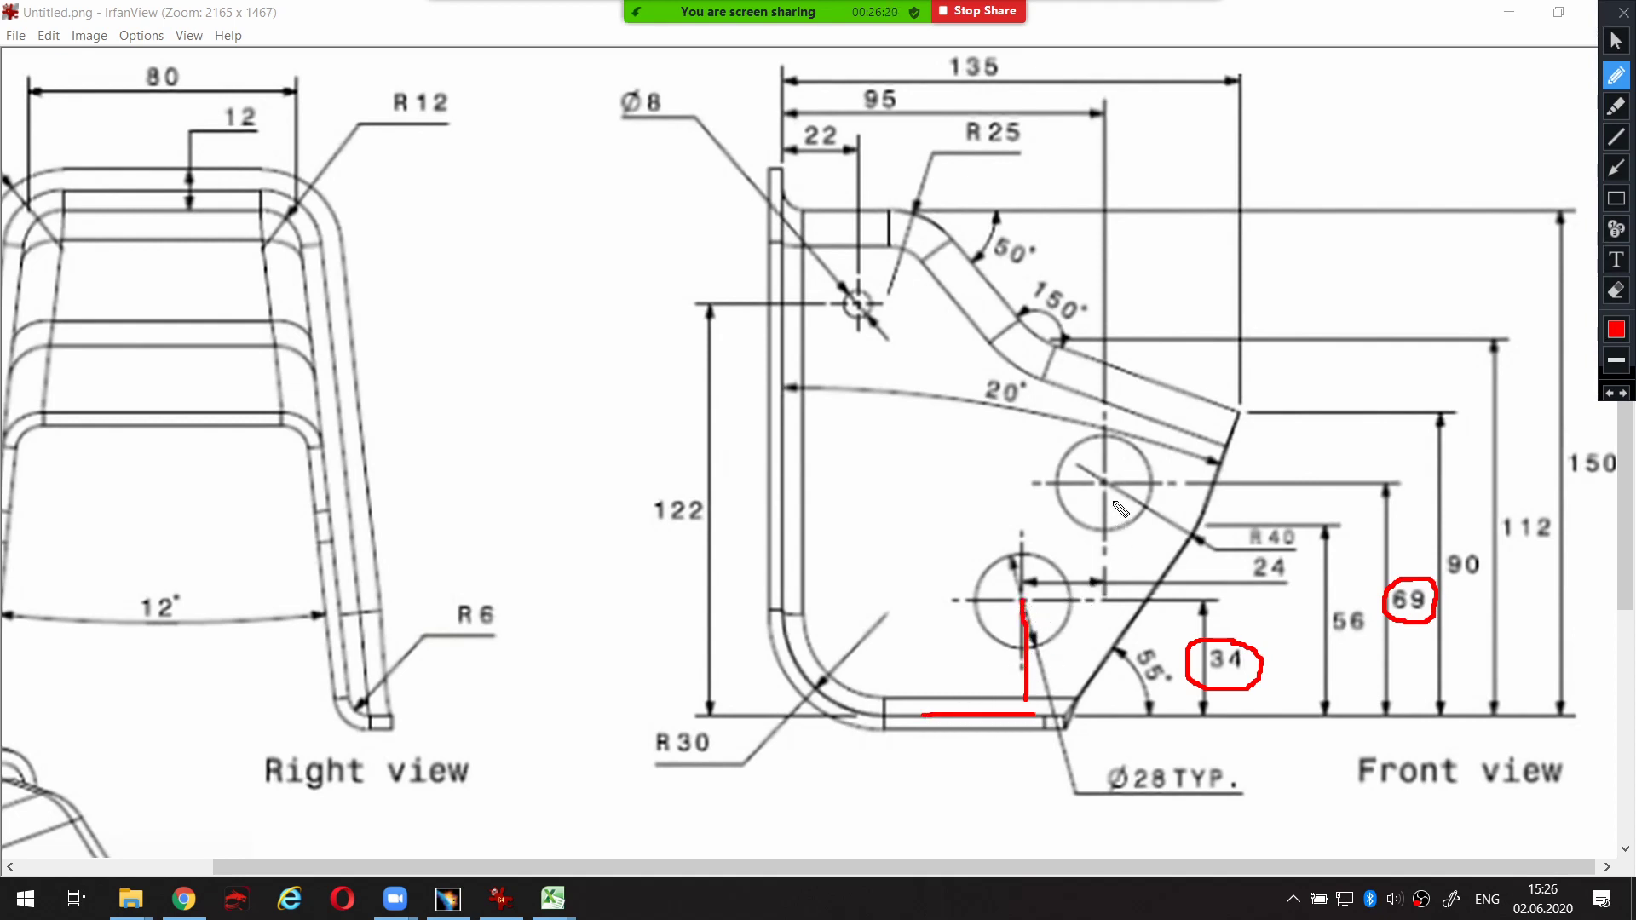
{"action": "left_click_drag", "start_coordinate": [1103, 487], "coordinate": [1102, 710]}
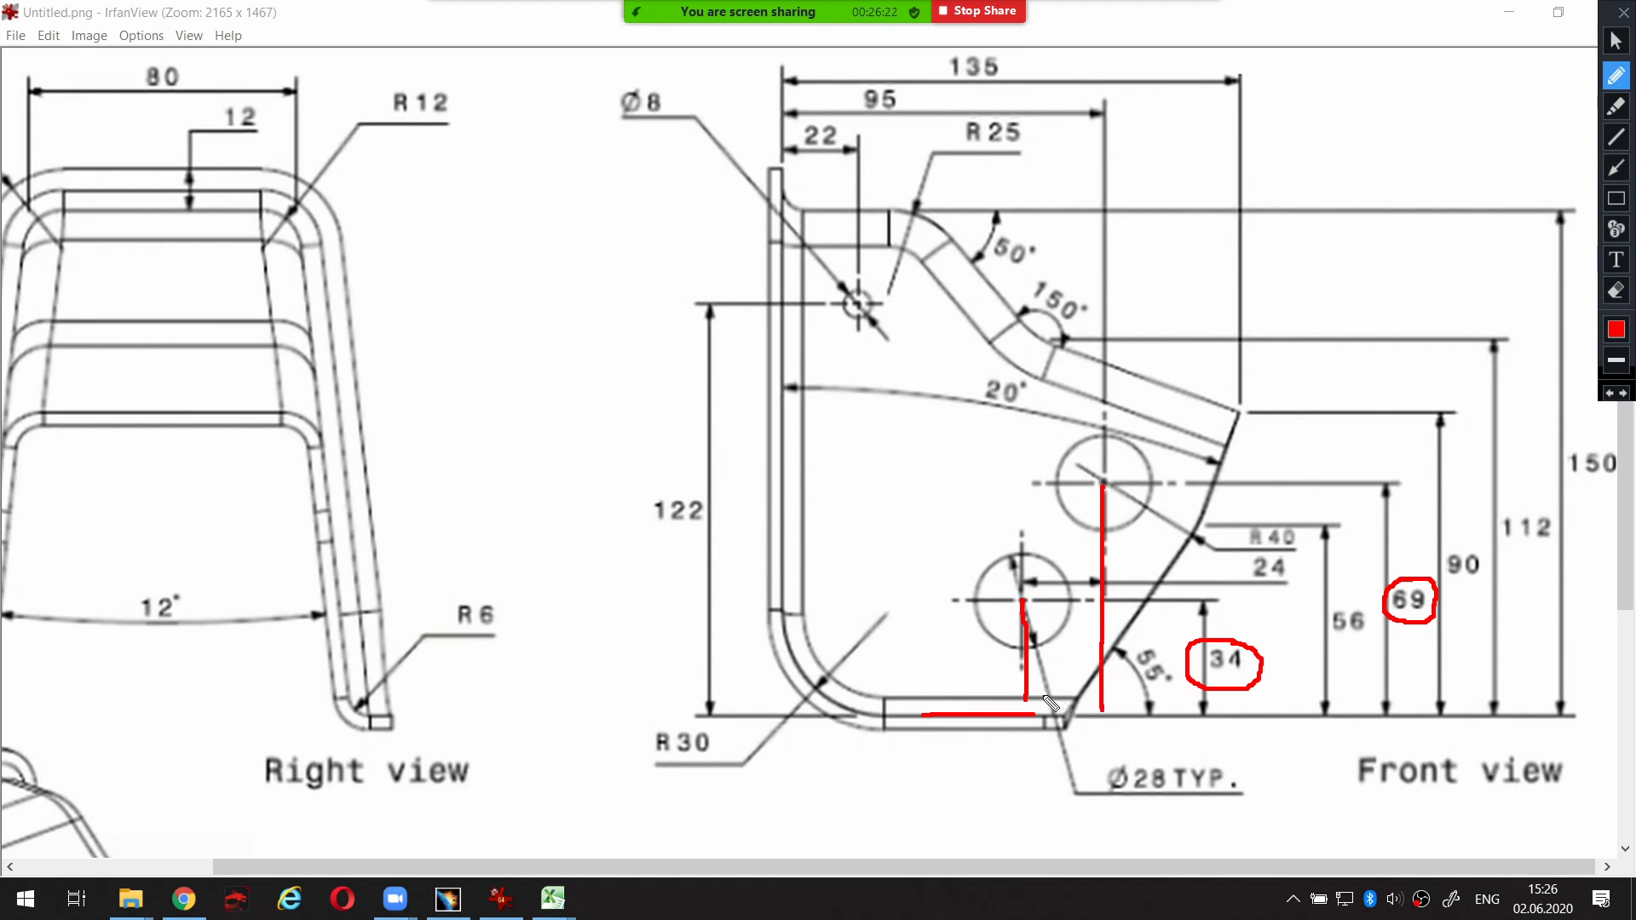
{"action": "key", "text": "Escape"}
{"action": "left_click", "coordinate": [448, 898]}
{"action": "left_click", "coordinate": [1278, 545]}
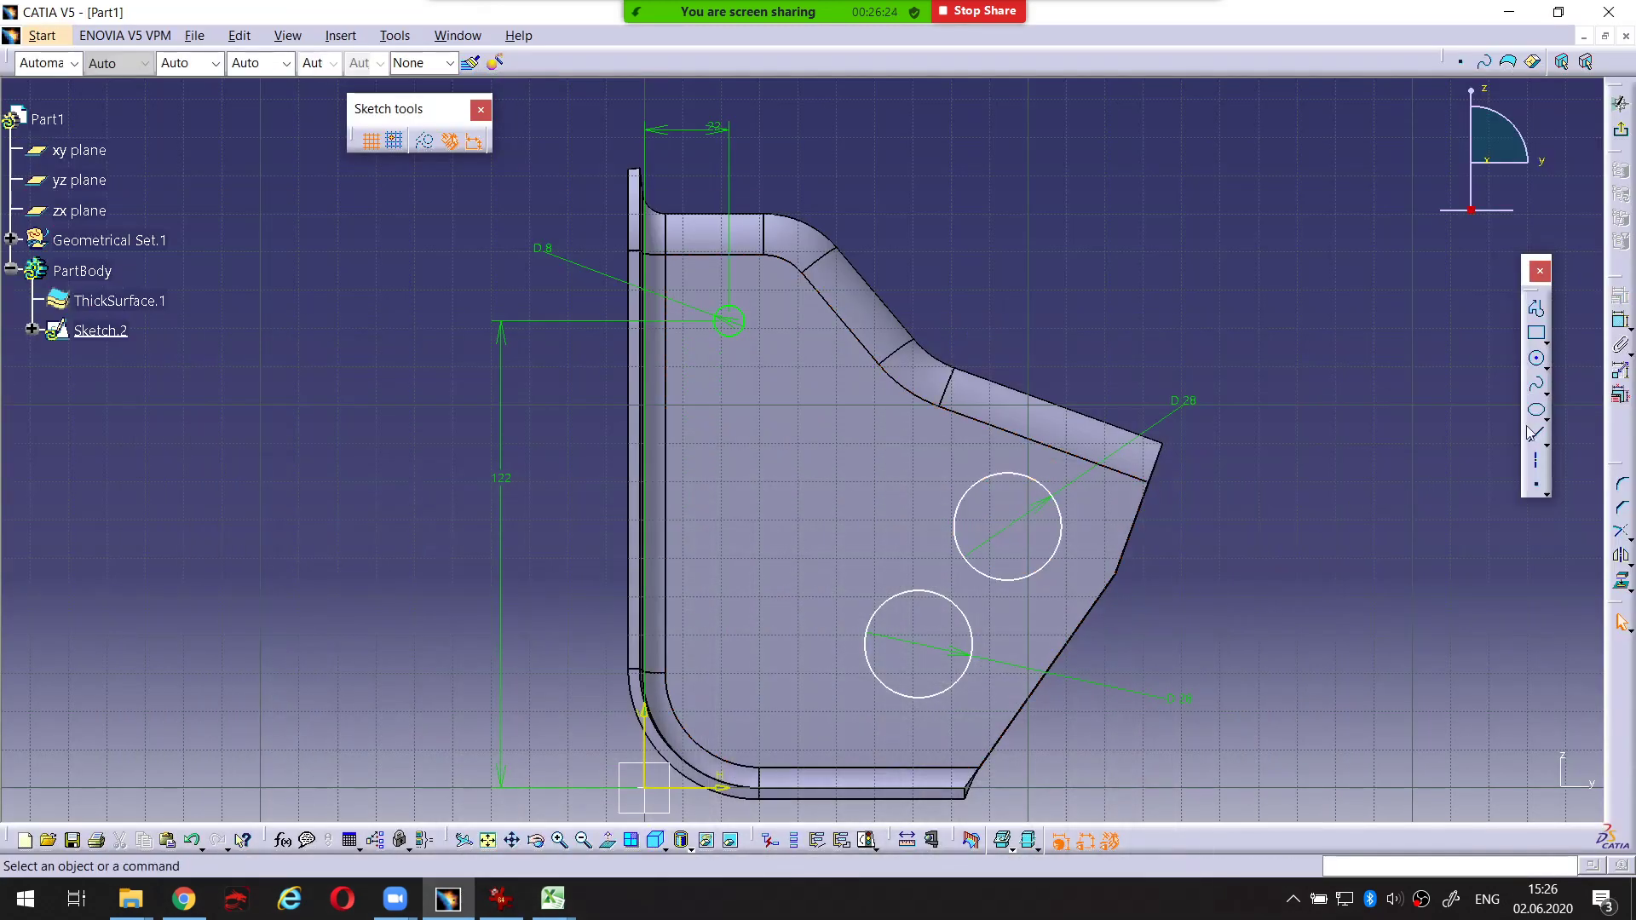
Dimension the centre heights of both large circles from the sketch's horizontal axis and set the upper circle's height to 69 mm
{"action": "left_click", "coordinate": [1619, 322]}
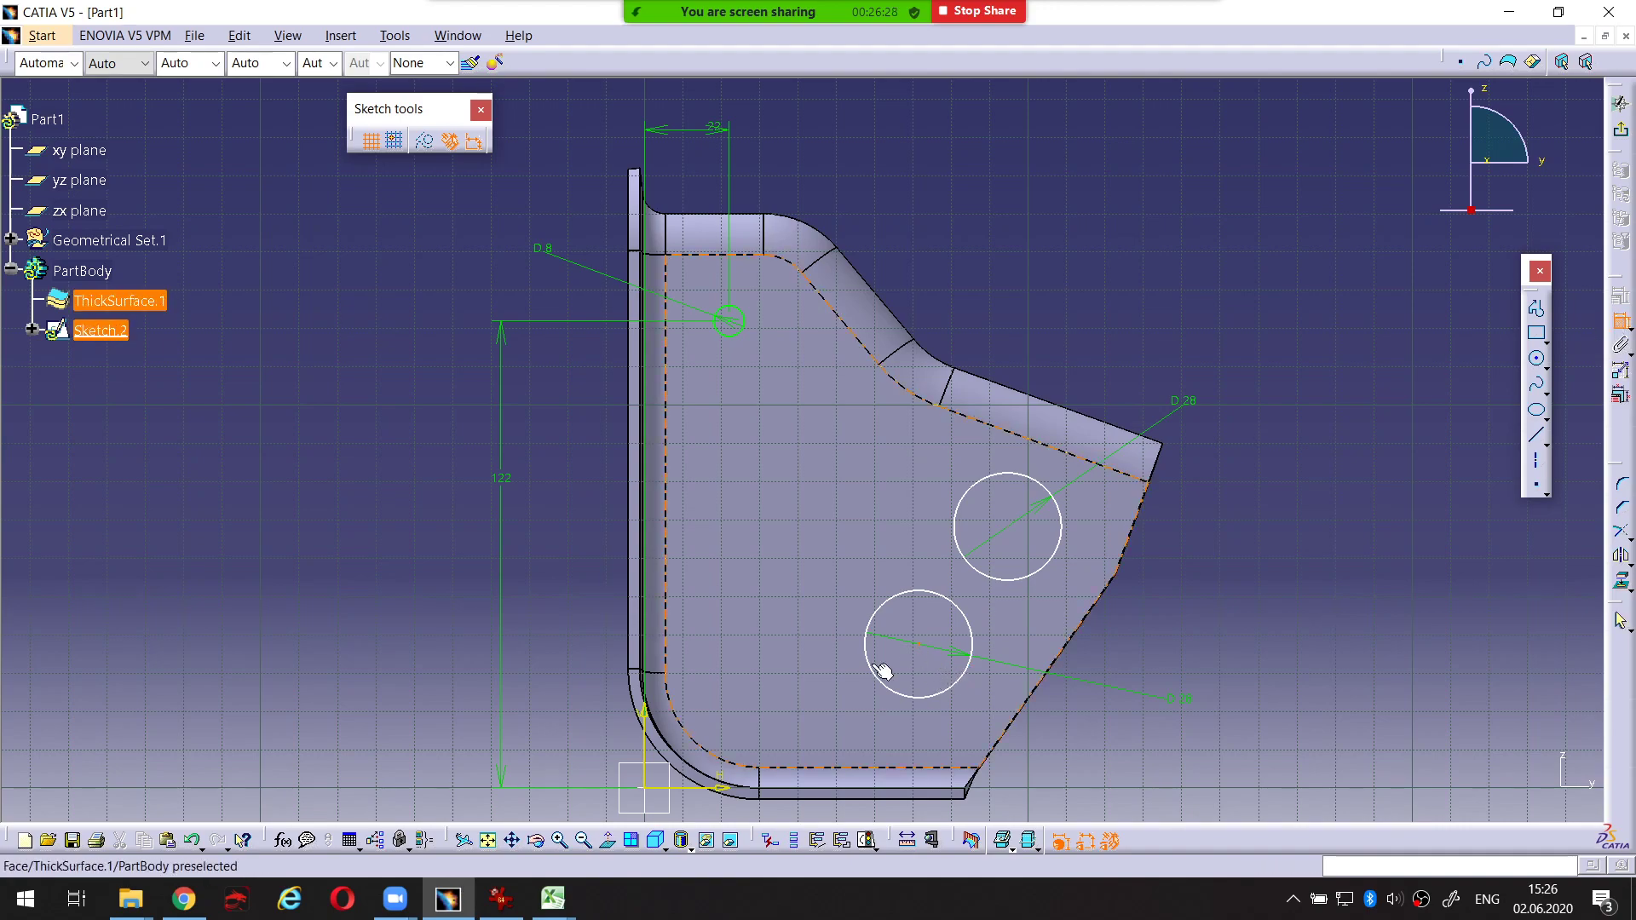
{"action": "left_click", "coordinate": [695, 791]}
{"action": "left_click", "coordinate": [1128, 740]}
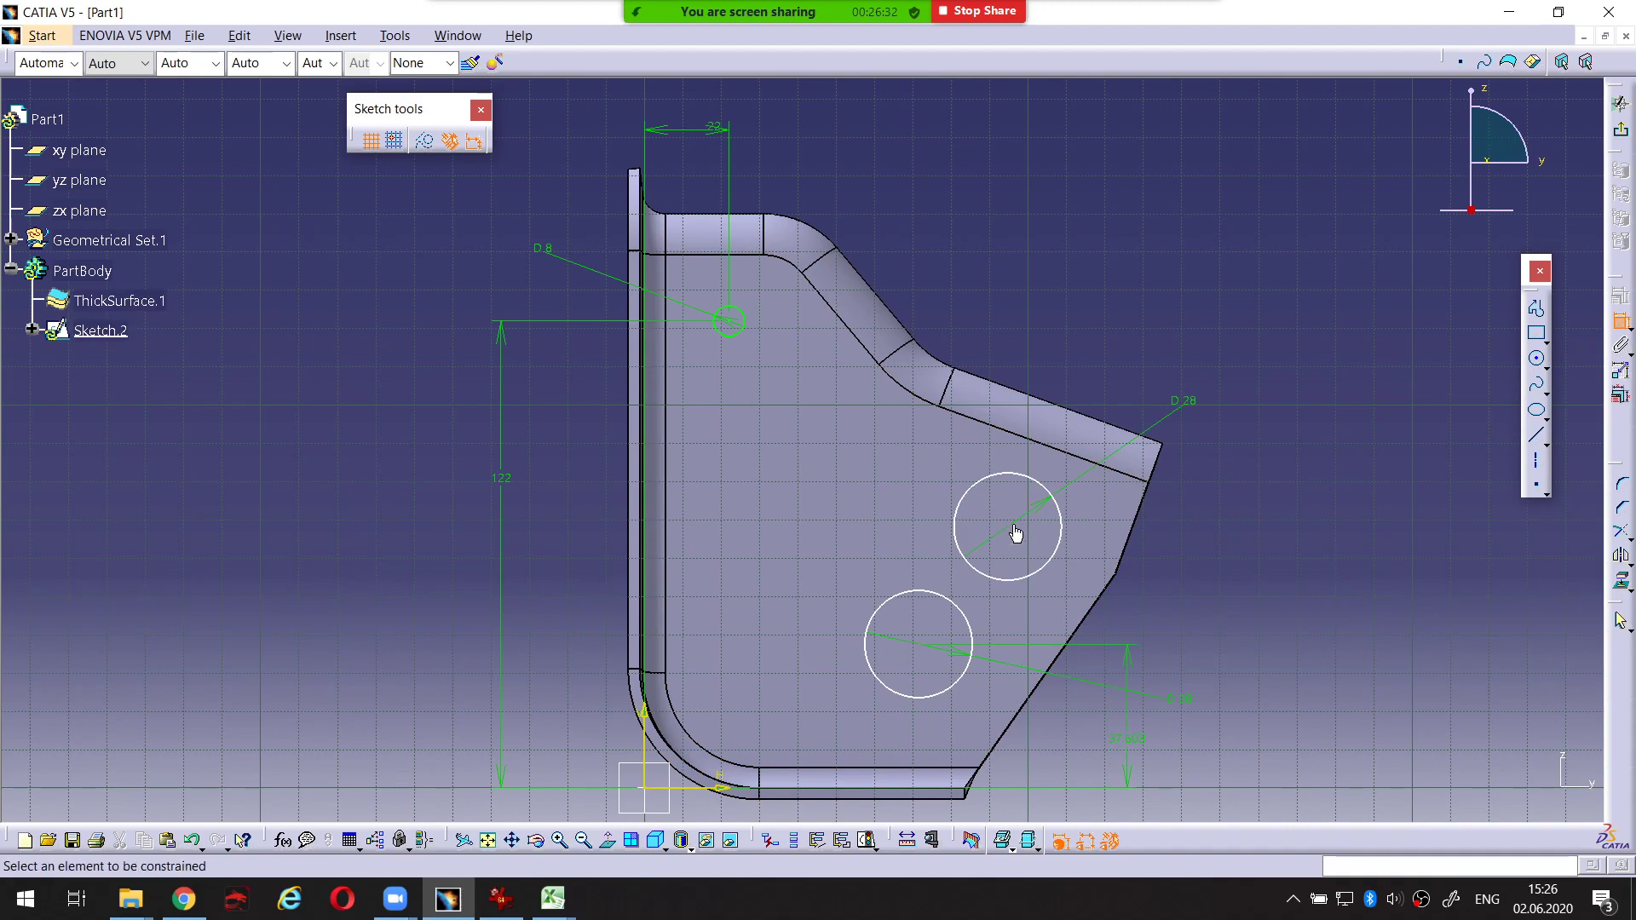
{"action": "left_click", "coordinate": [682, 788]}
{"action": "left_click", "coordinate": [1301, 681]}
{"action": "double_click", "coordinate": [1296, 650]}
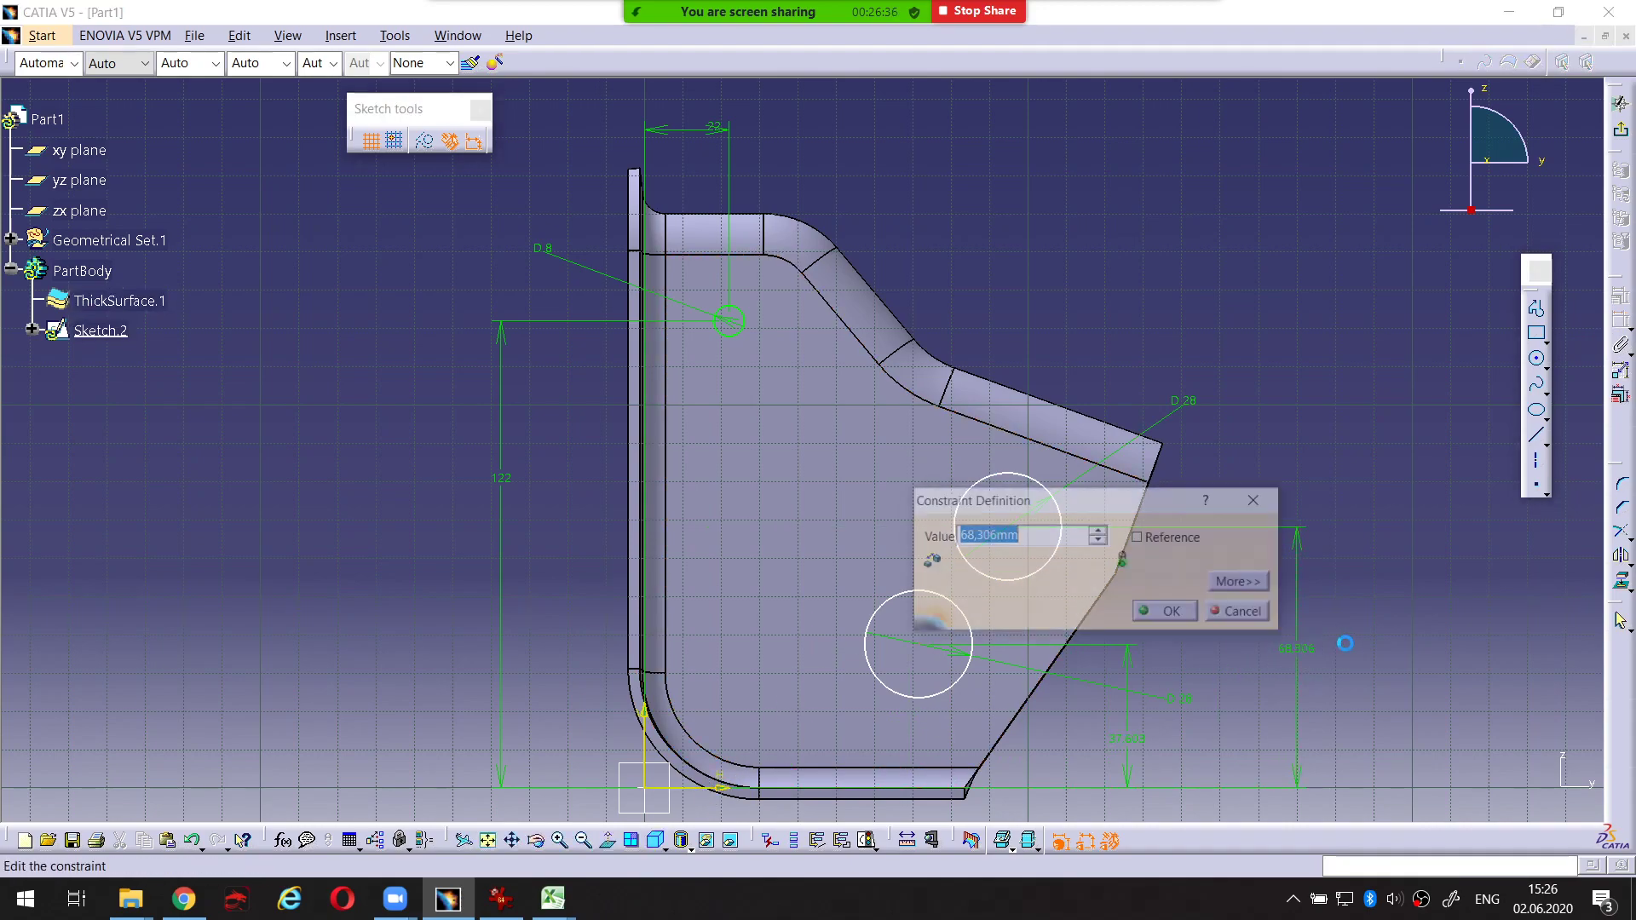
{"action": "type", "text": "69"}
{"action": "key", "text": "Return"}
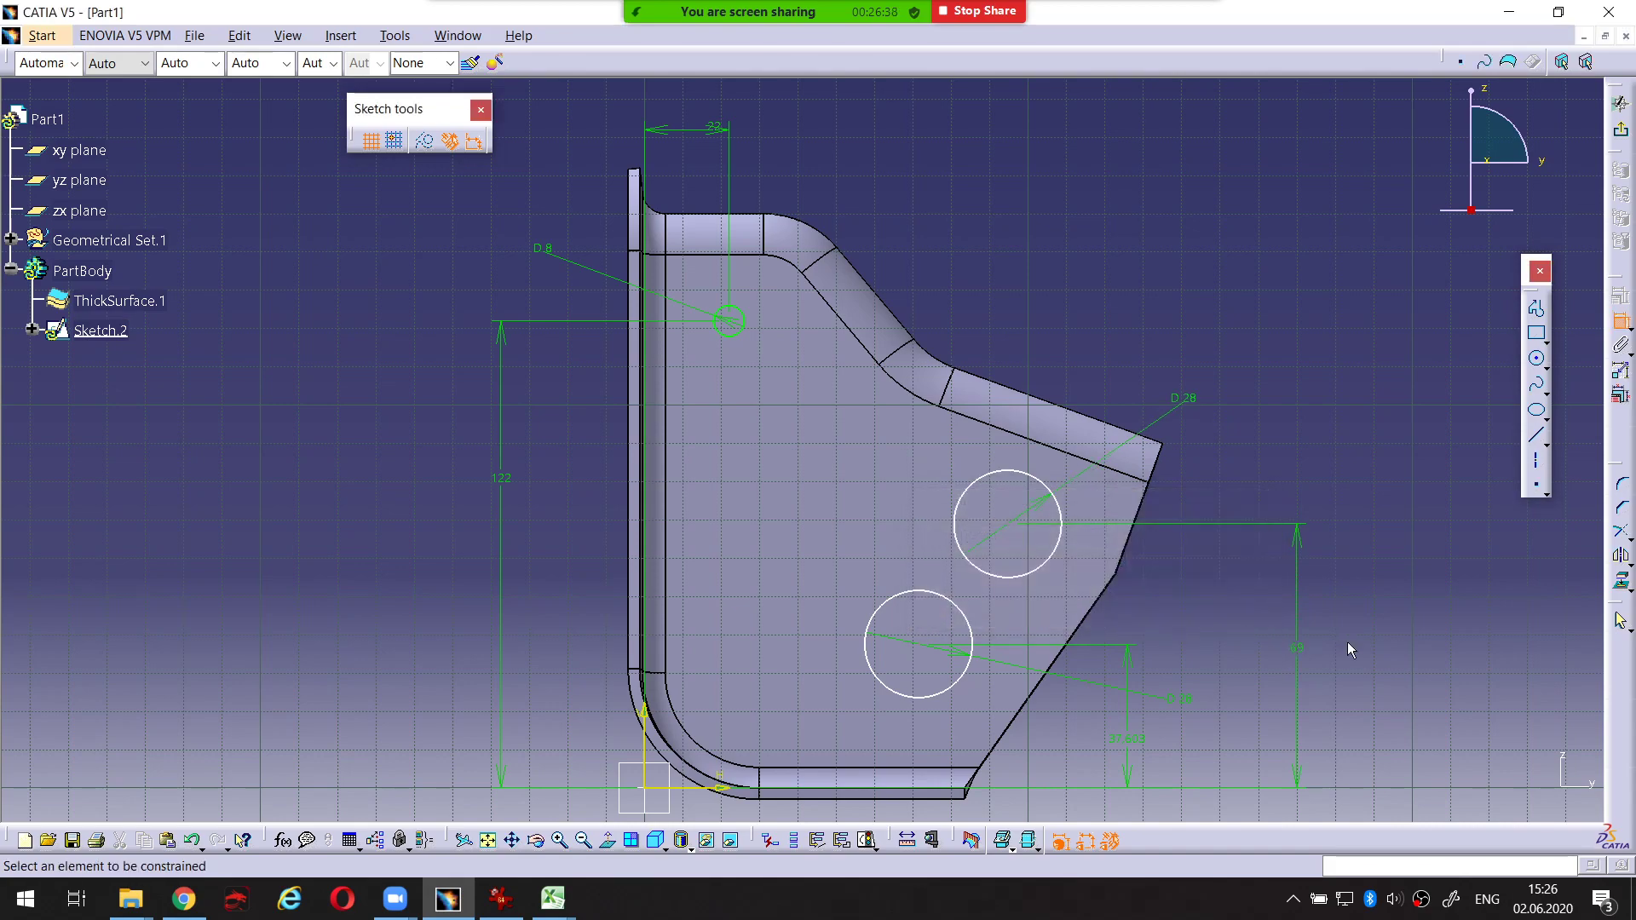
Recheck both large holes' height dimensions in the IrfanView drawing and return to the CATIA sketch
{"action": "left_click", "coordinate": [501, 900]}
{"action": "key", "text": "ctrl+alt+d"}
{"action": "mouse_move", "coordinate": [1231, 638]}
{"action": "left_mouse_down"}
{"action": "mouse_move", "coordinate": [1189, 674]}
{"action": "mouse_move", "coordinate": [1263, 668]}
{"action": "left_mouse_up"}
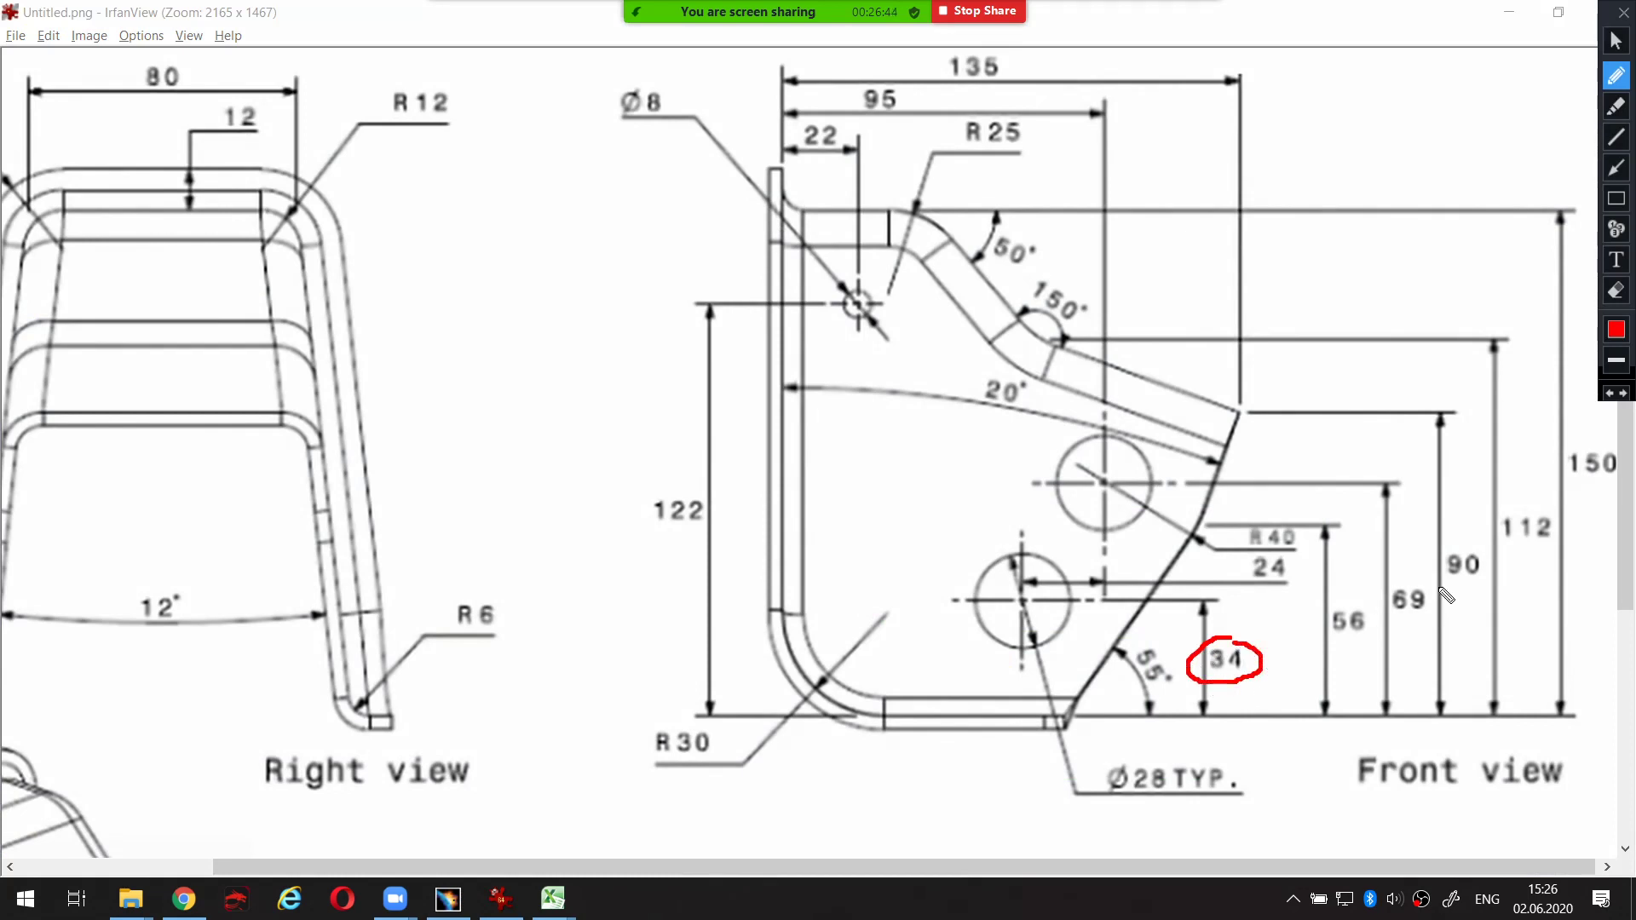
{"action": "left_click_drag", "start_coordinate": [1410, 578], "coordinate": [1391, 620]}
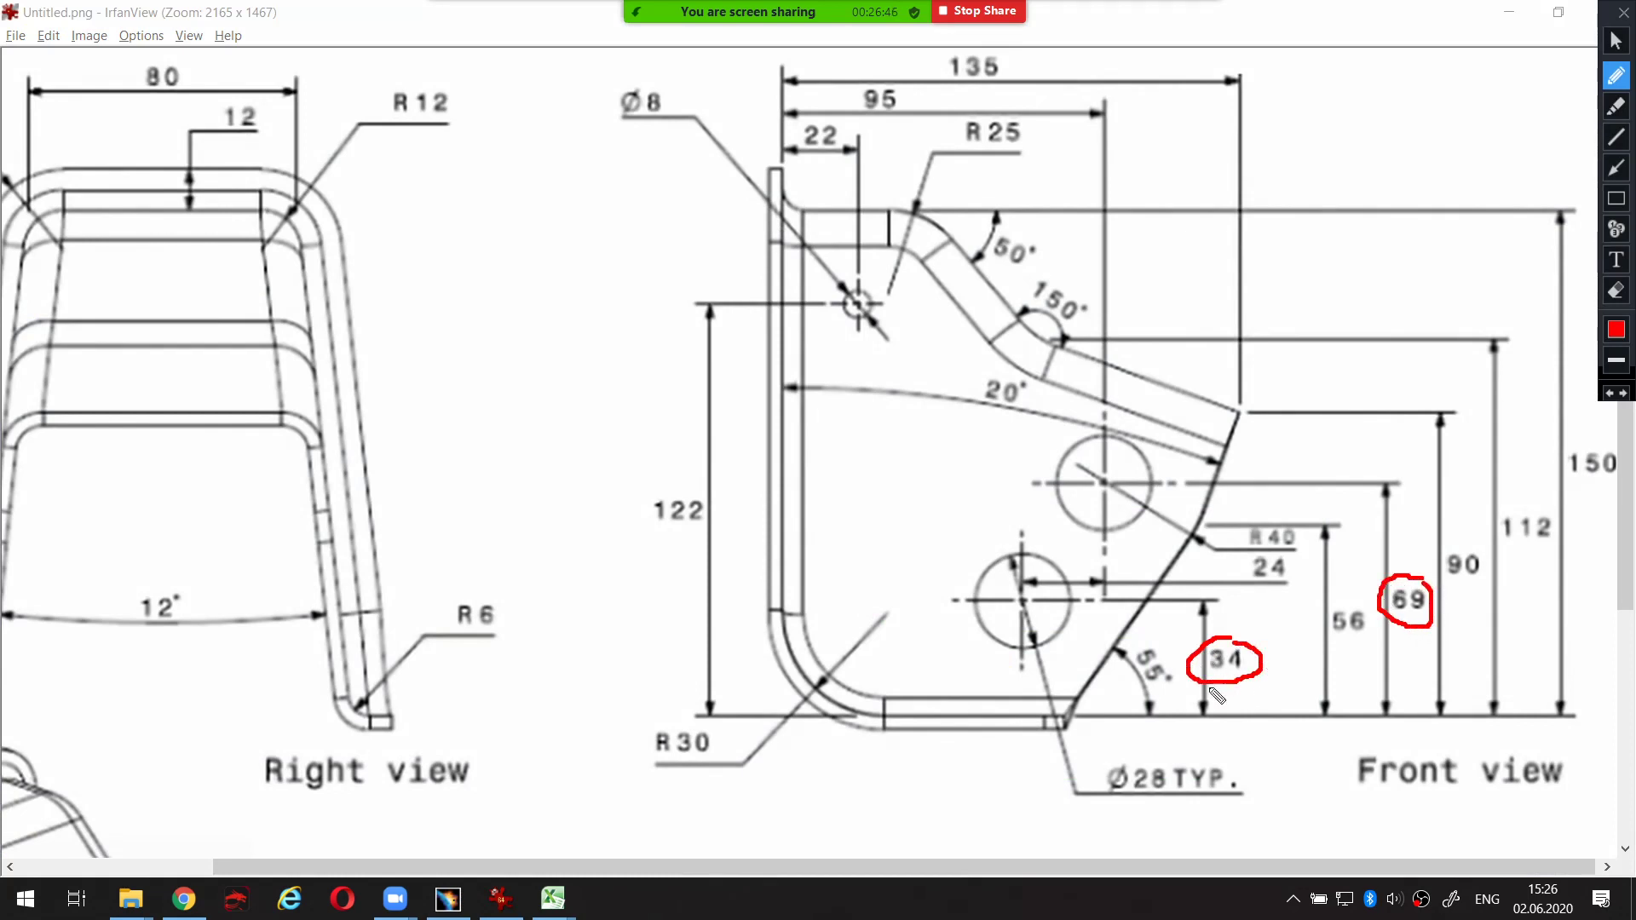
{"action": "key", "text": "ctrl+alt+d"}
{"action": "left_click", "coordinate": [447, 898]}
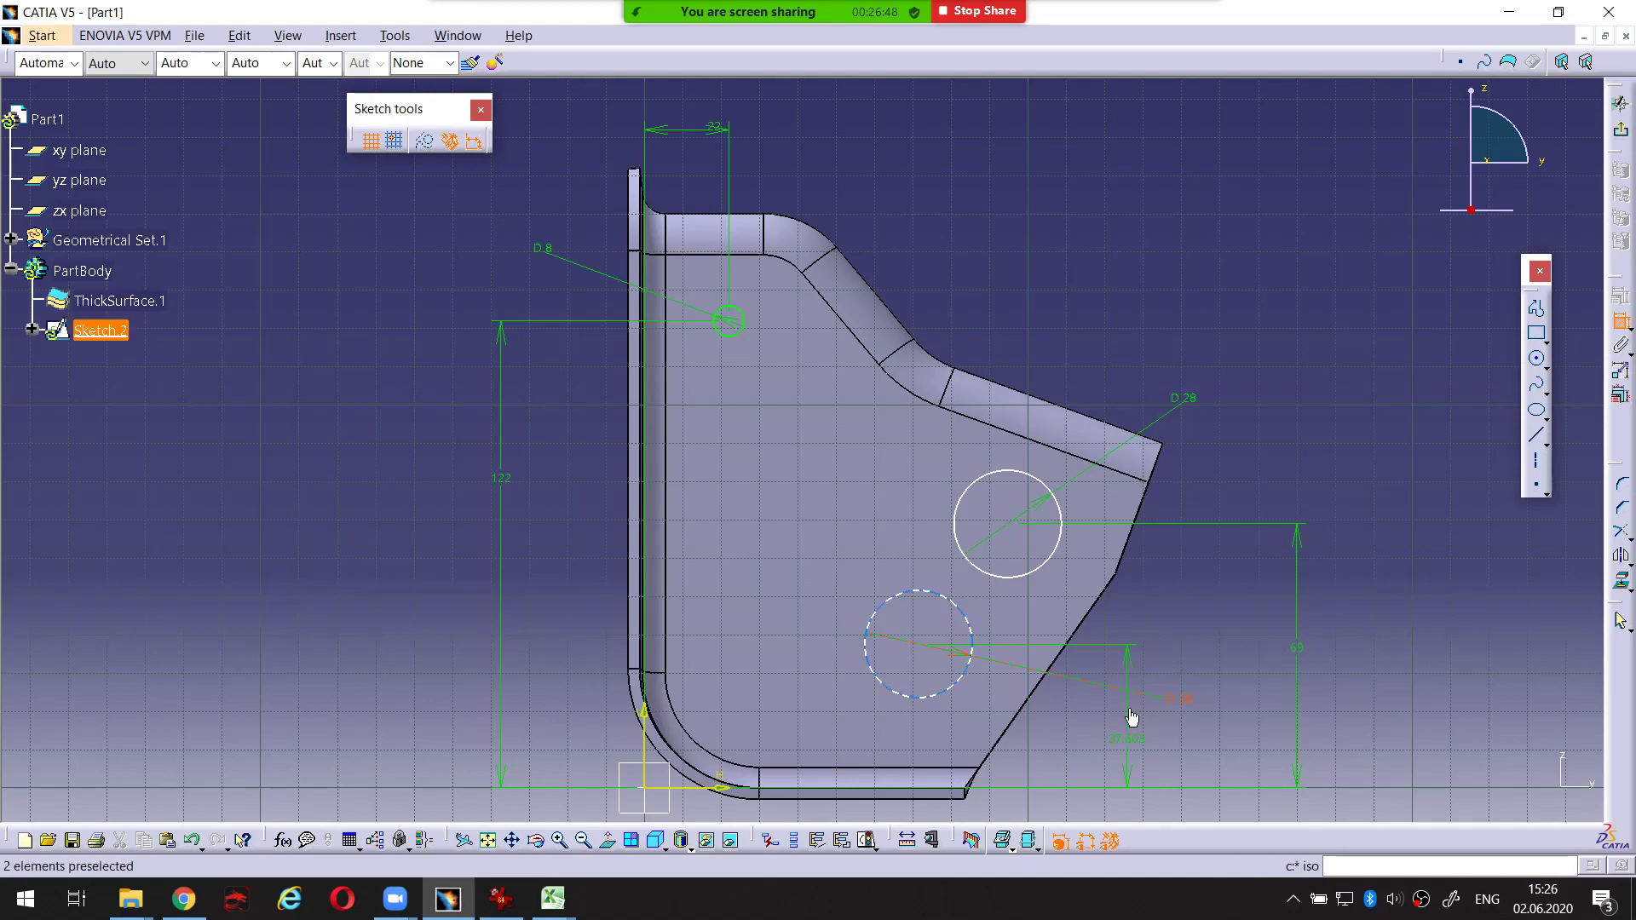
Set the lower large circle's height to 34 mm and shift the upper large circle horizontally, slightly away from the vertical axis
{"action": "double_click", "coordinate": [1129, 740]}
{"action": "type", "text": "34mm"}
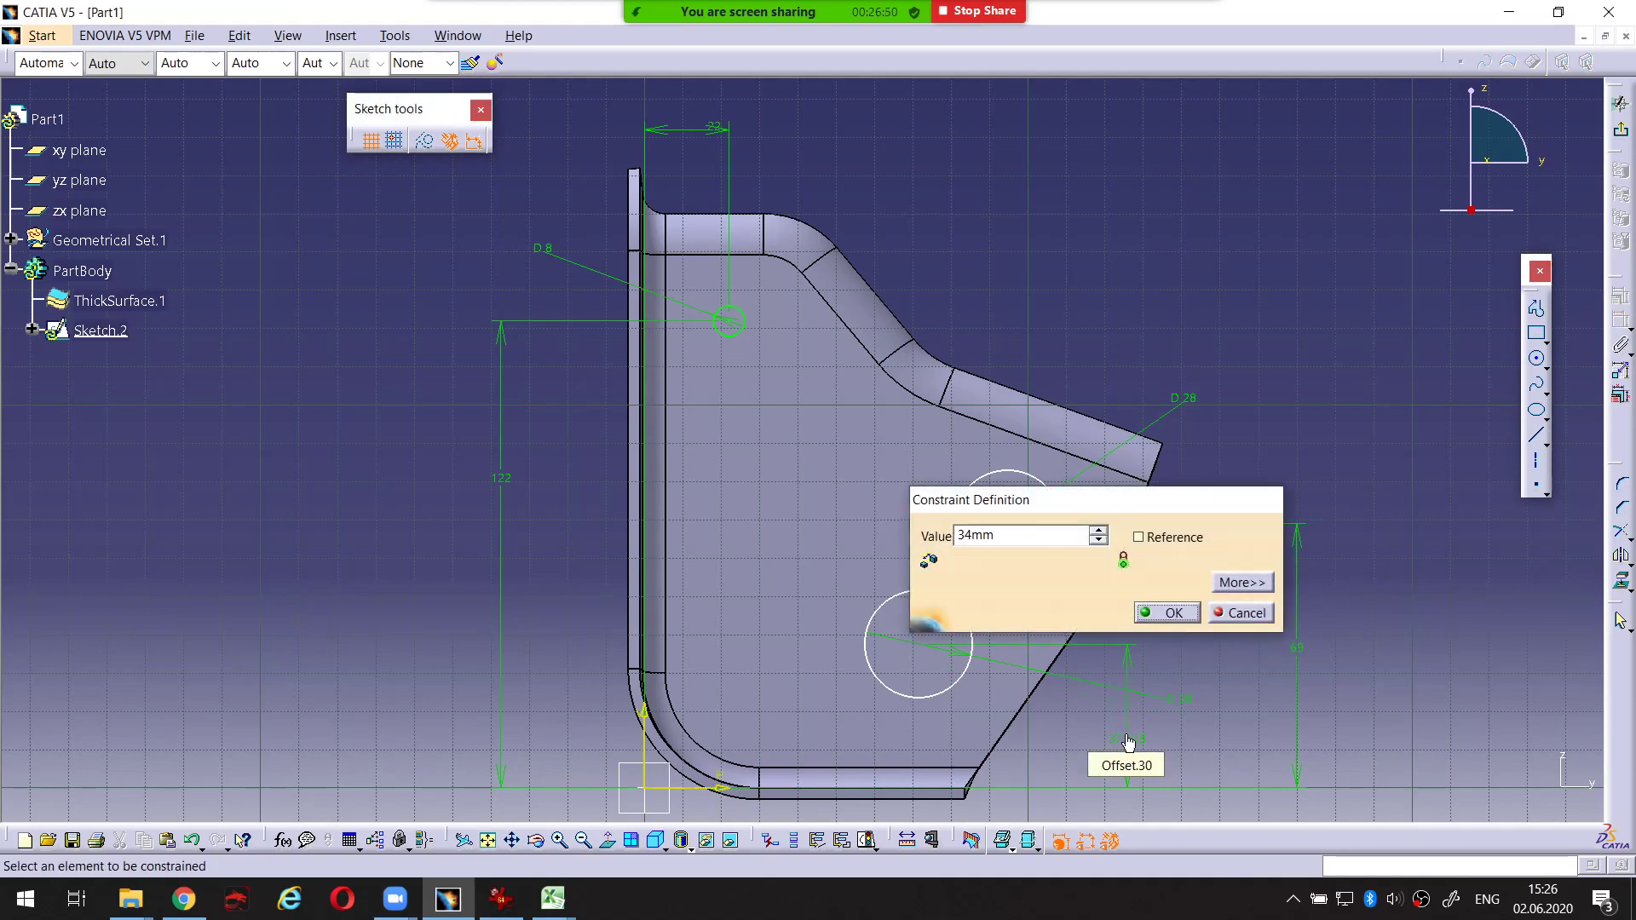
{"action": "key", "text": "Return"}
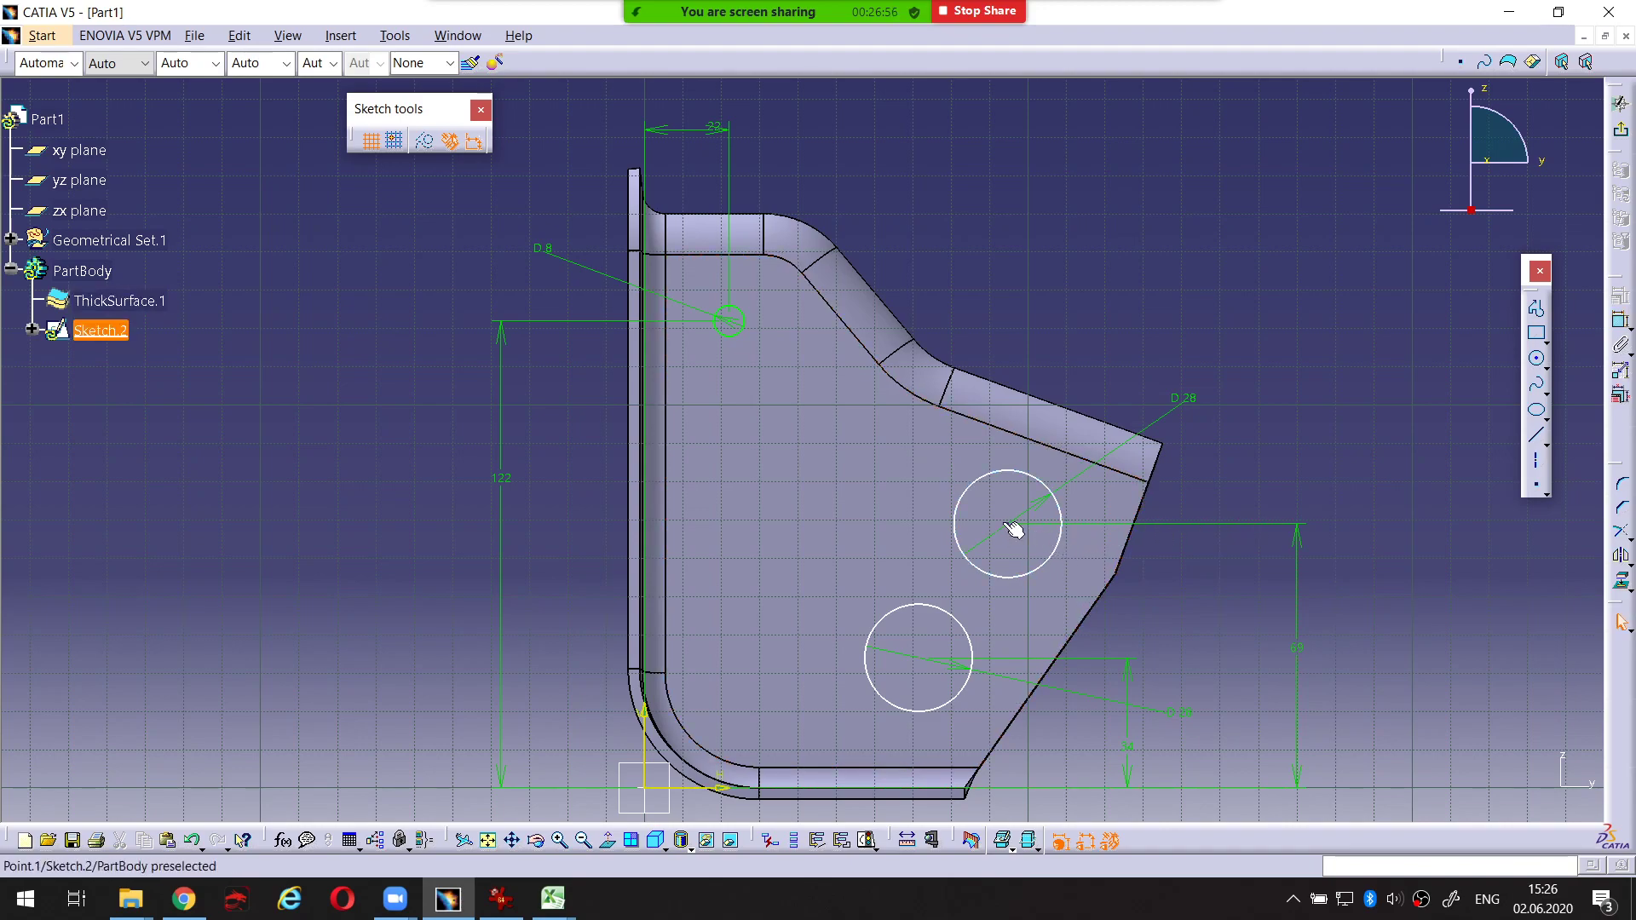
{"action": "mouse_move", "coordinate": [1014, 529]}
{"action": "left_mouse_down"}
{"action": "mouse_move", "coordinate": [730, 533]}
{"action": "mouse_move", "coordinate": [1031, 529]}
{"action": "left_mouse_up"}
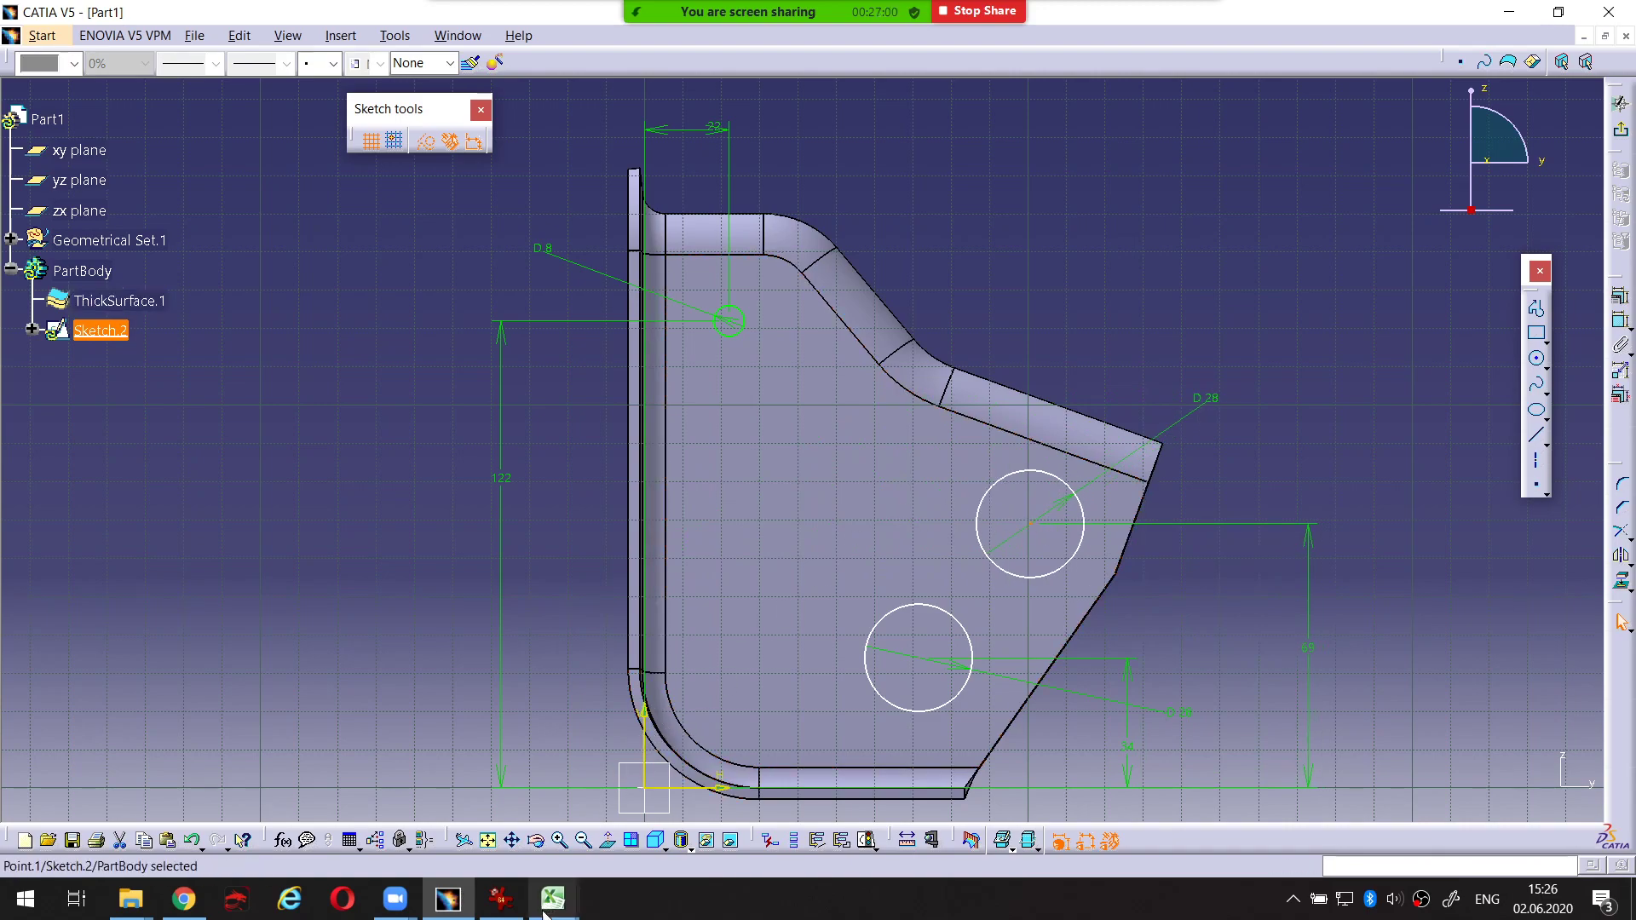
Examine the upper large hole's horizontal position dimension in the IrfanView drawing and return to the CATIA sketch
{"action": "left_click", "coordinate": [502, 908]}
{"action": "key", "text": "ctrl+shift+p"}
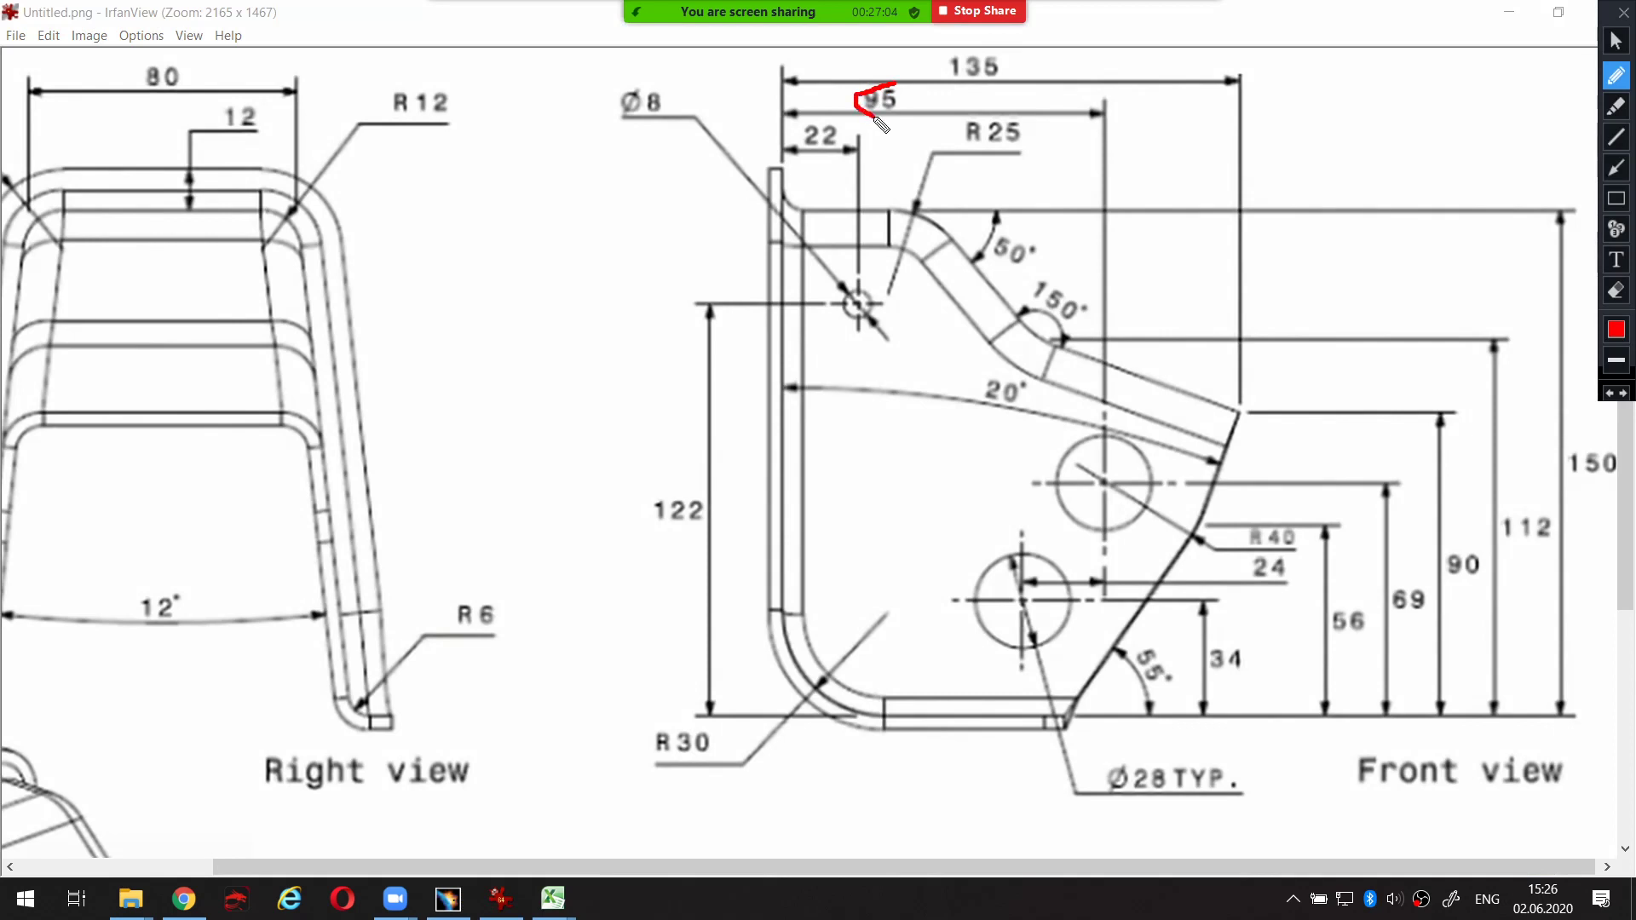
{"action": "left_click_drag", "start_coordinate": [876, 119], "coordinate": [899, 91]}
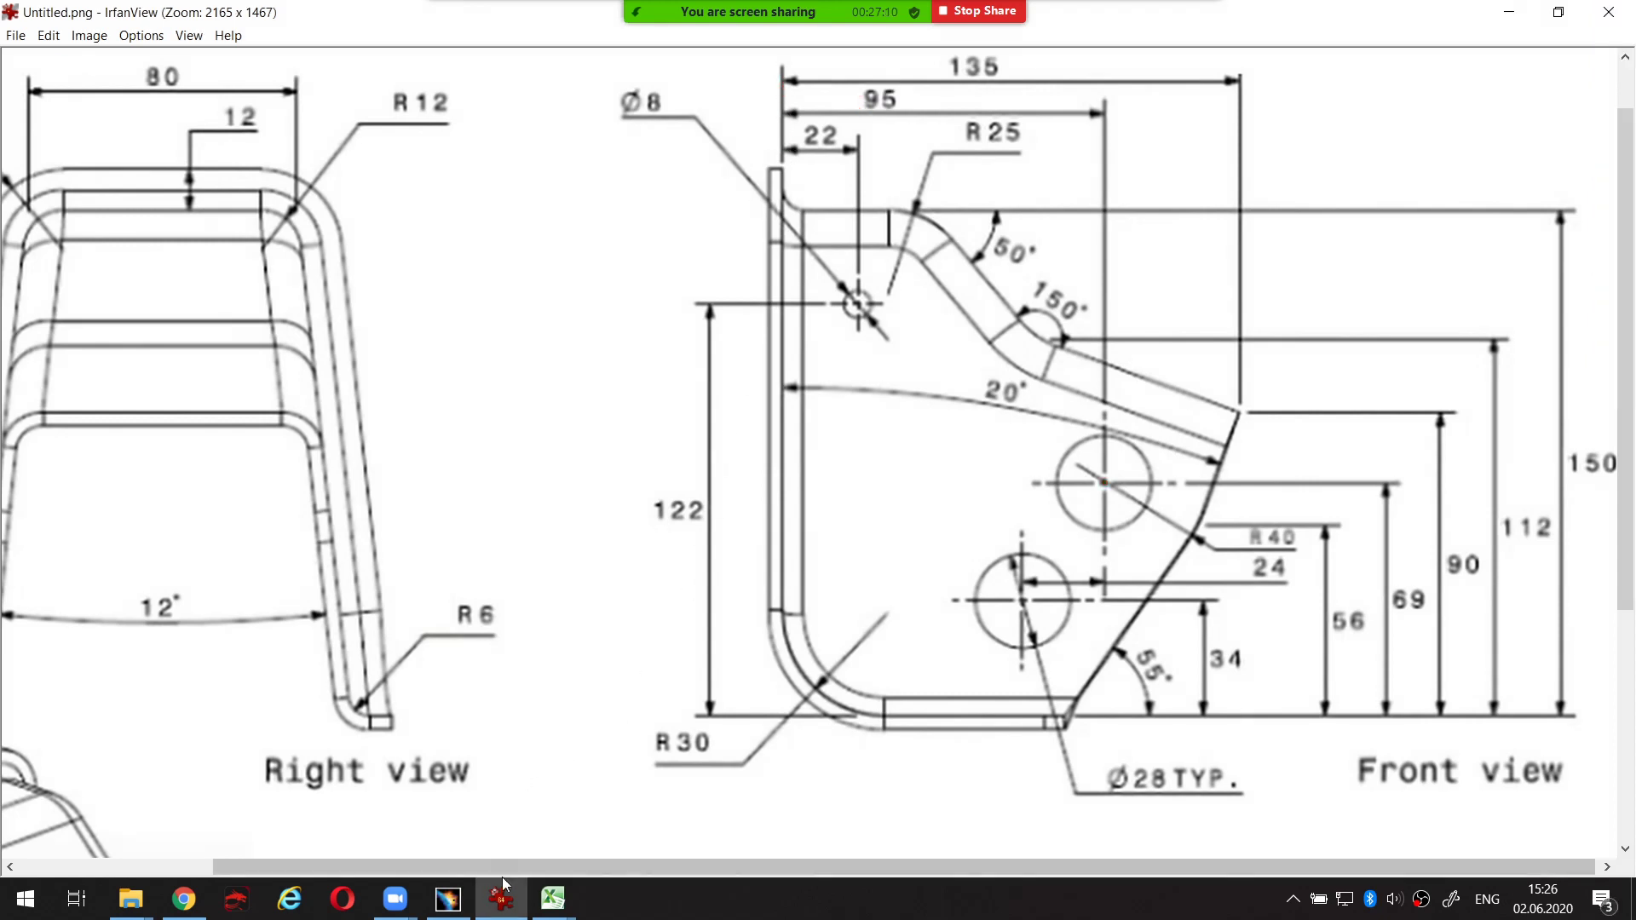
{"action": "key", "text": "alt+Tab"}
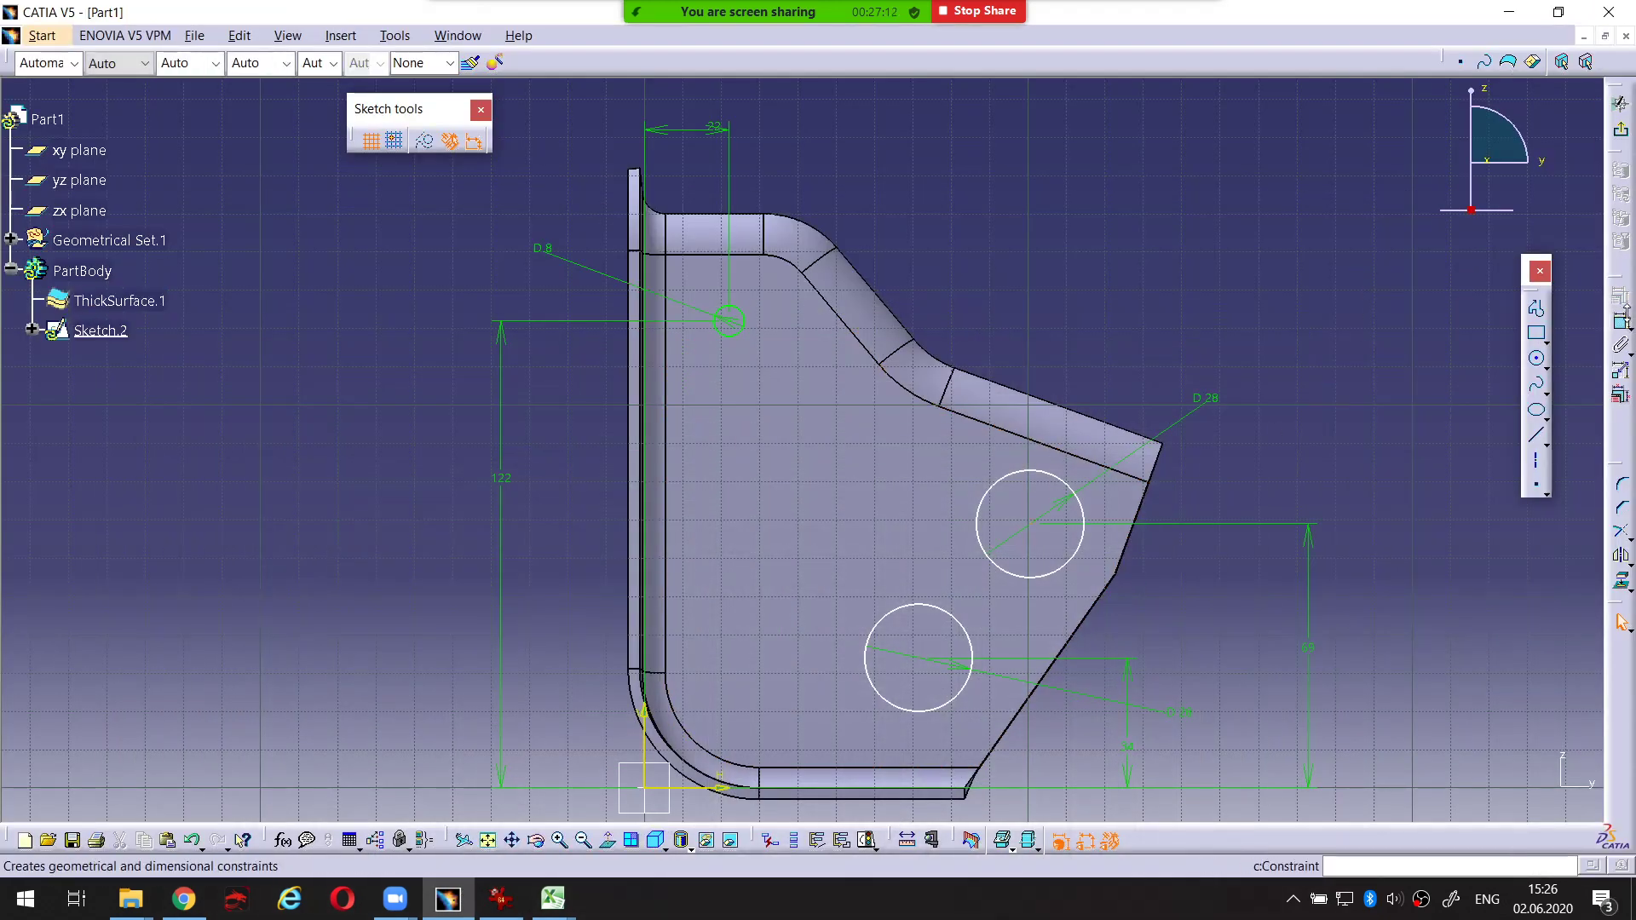
Dimension the upper large circle's centre horizontally from the sketch's vertical axis and set the distance to 95 mm
{"action": "left_click", "coordinate": [1621, 321]}
{"action": "left_click", "coordinate": [1593, 324]}
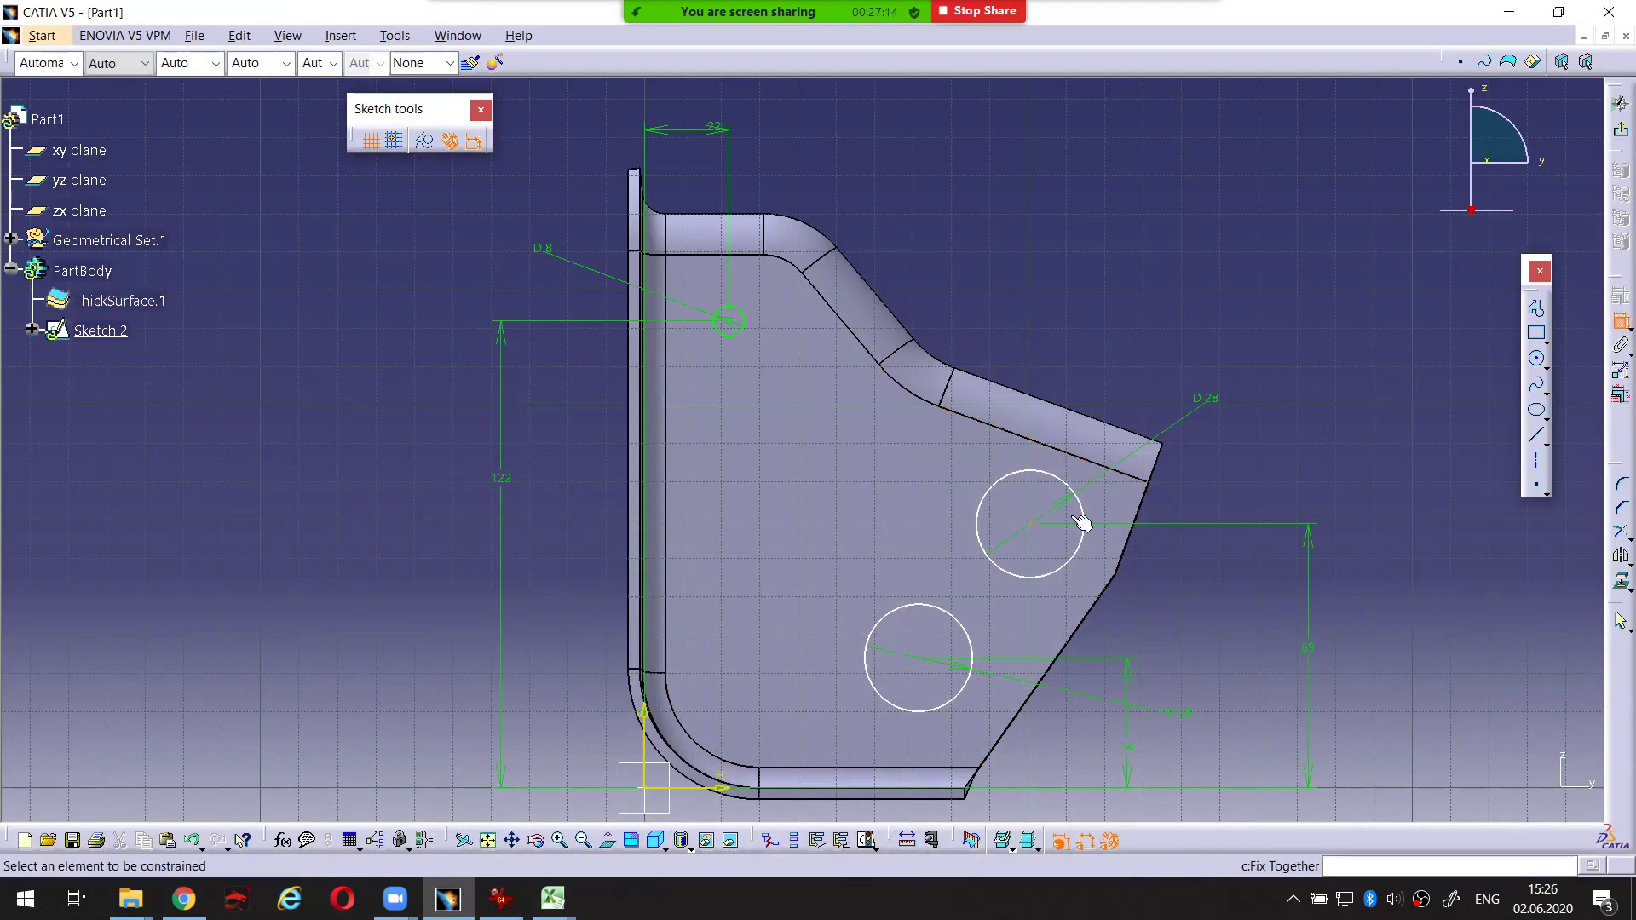
{"action": "left_click", "coordinate": [653, 551]}
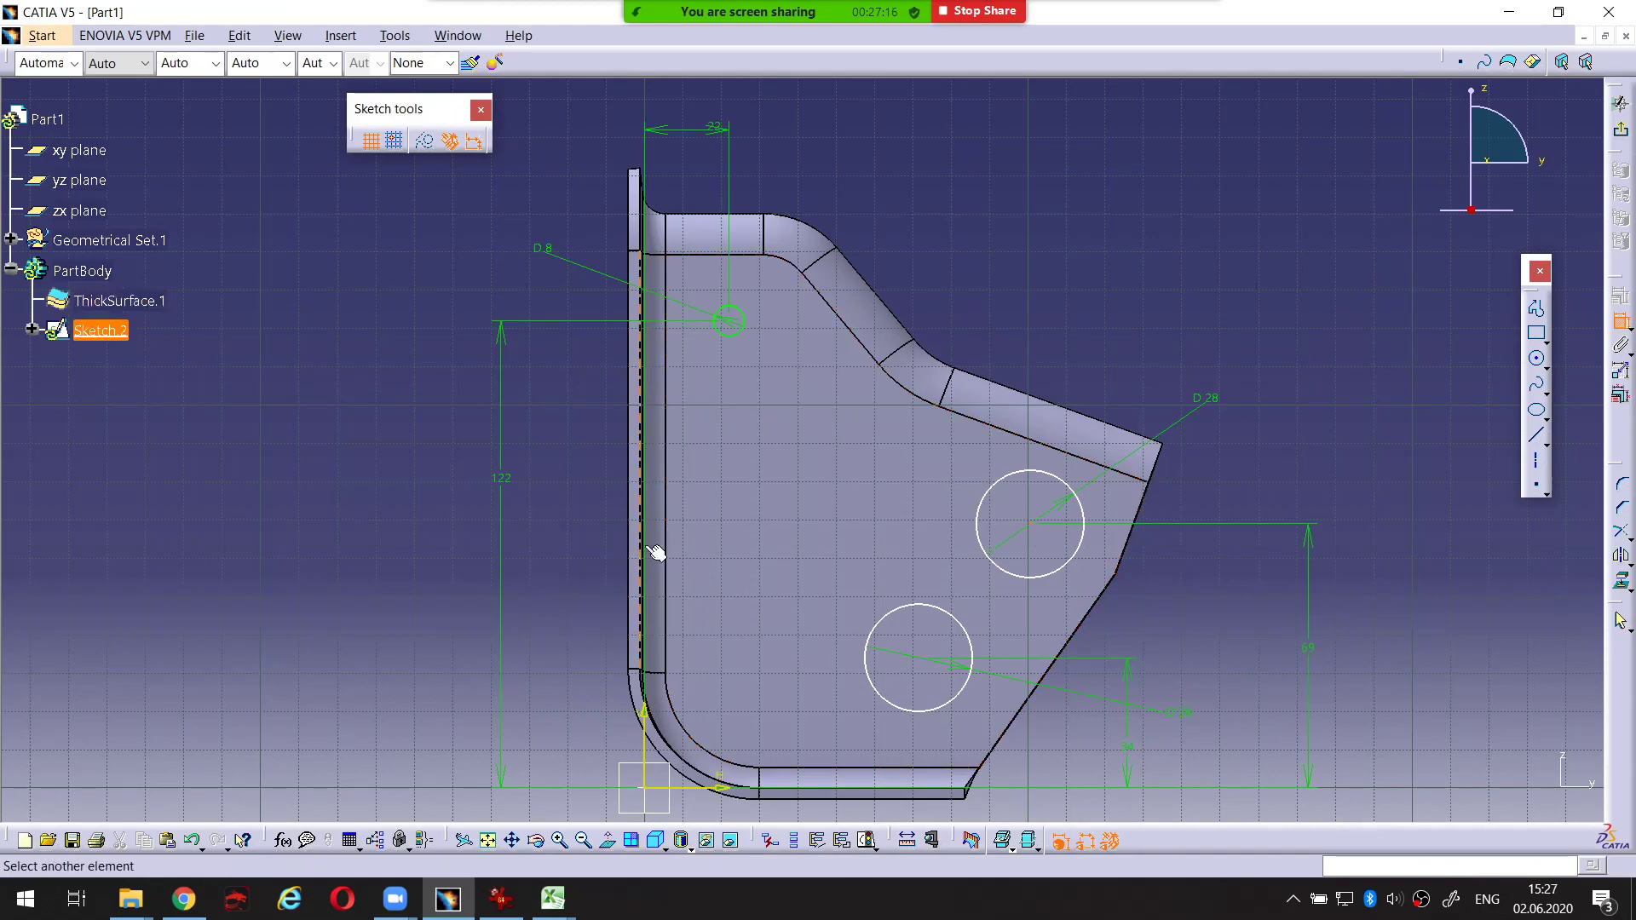
{"action": "left_click", "coordinate": [645, 743]}
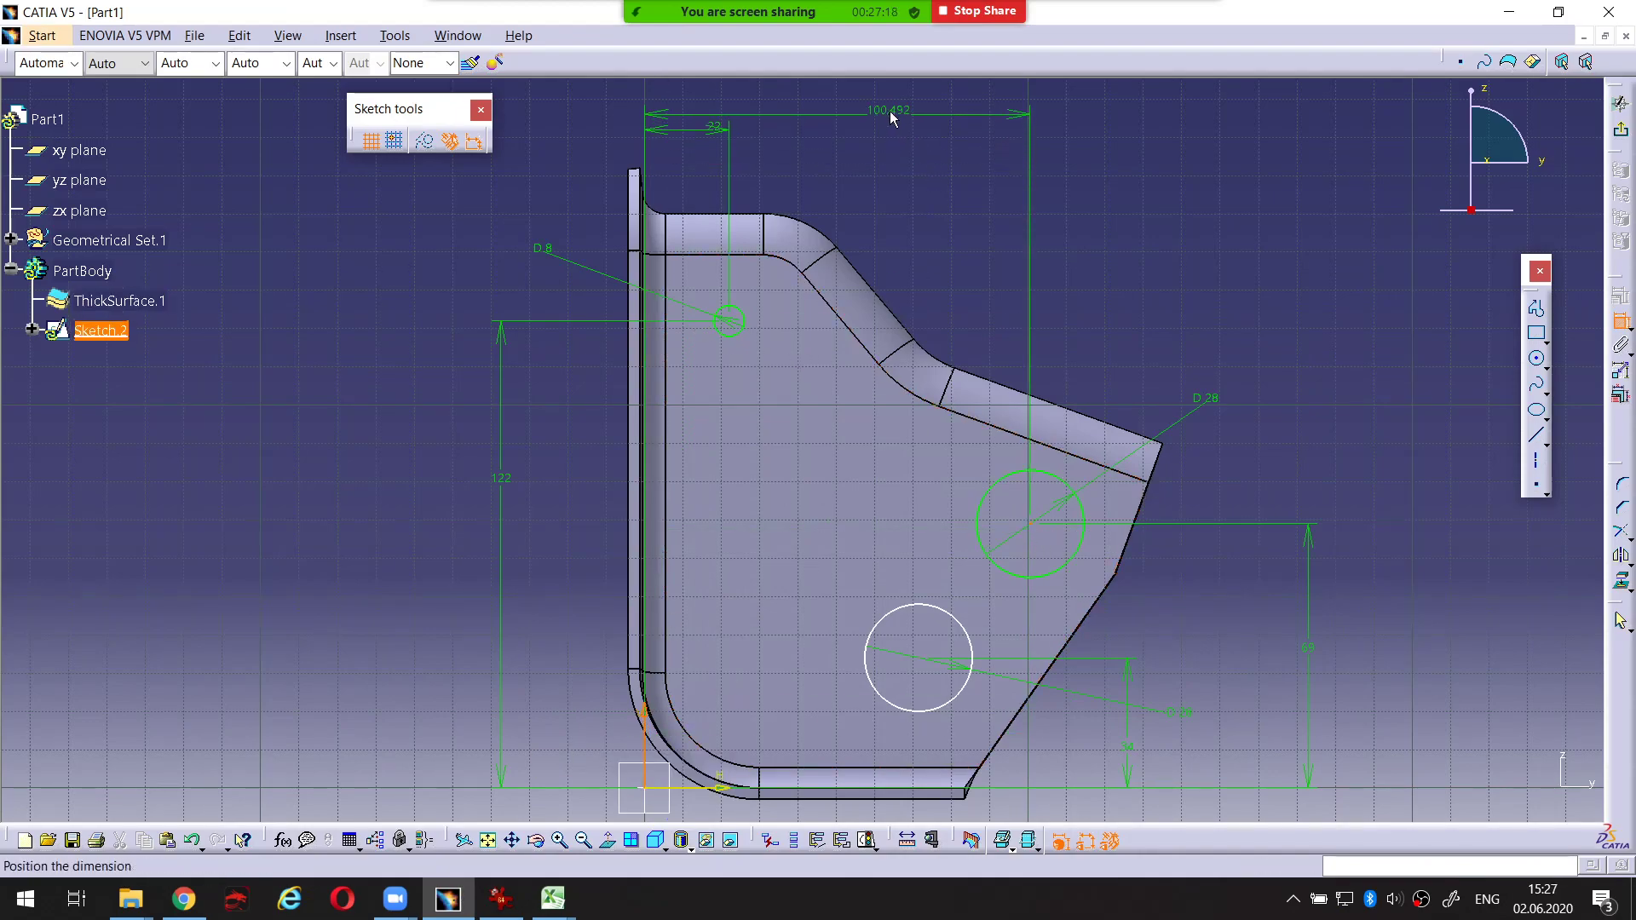
{"action": "left_click", "coordinate": [889, 102]}
{"action": "double_click", "coordinate": [891, 101]}
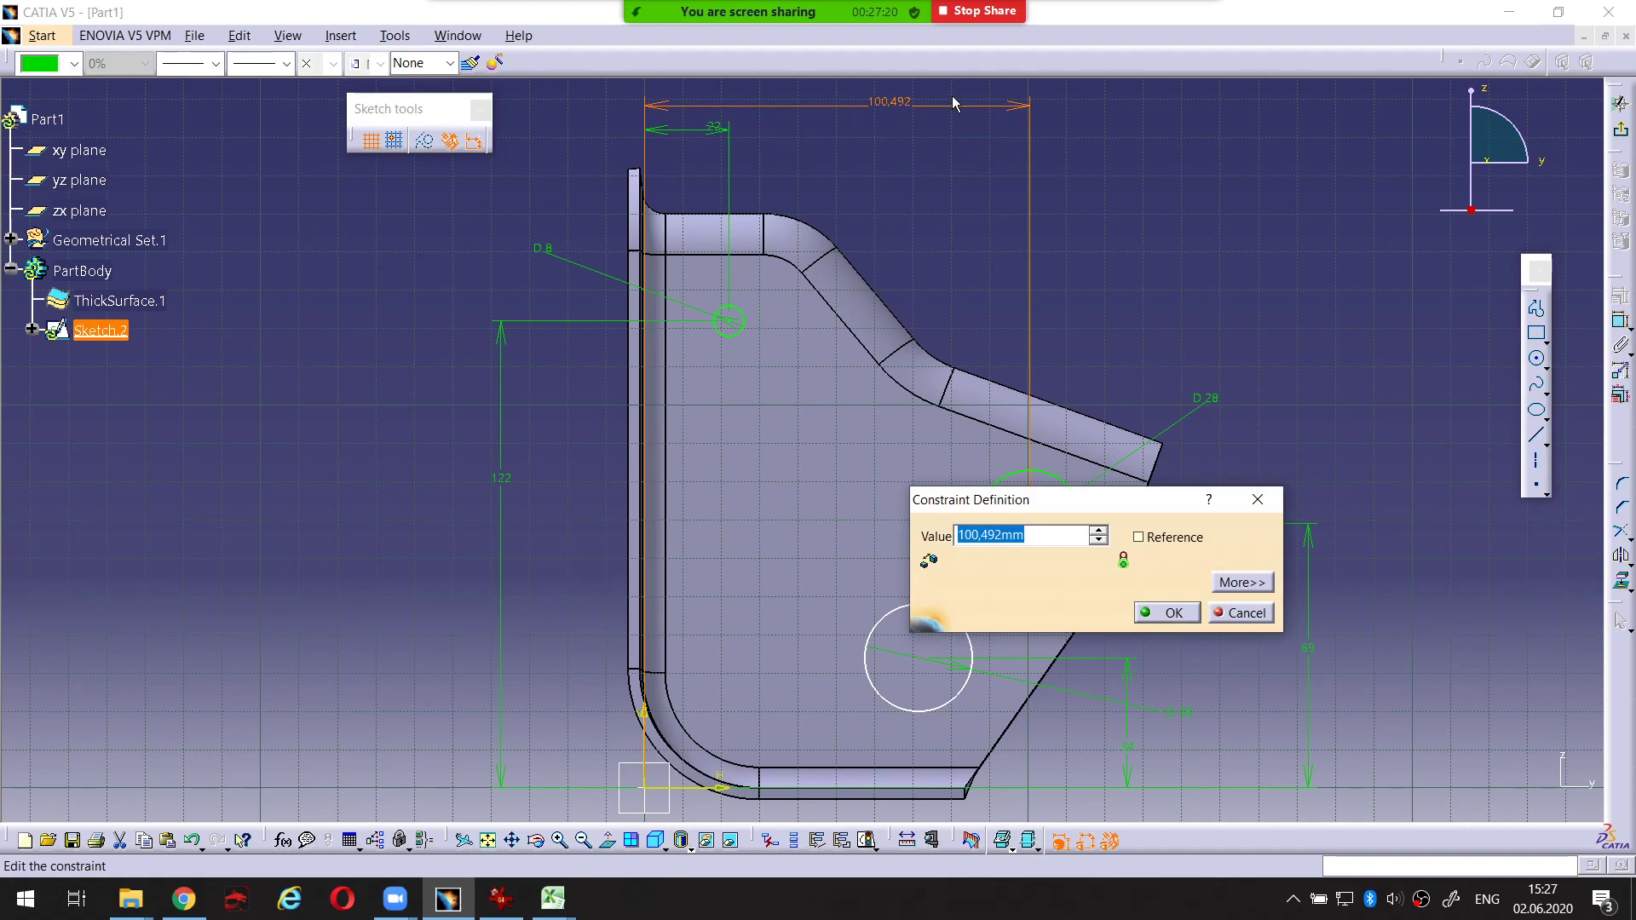
{"action": "type", "text": "95"}
{"action": "key", "text": "Return"}
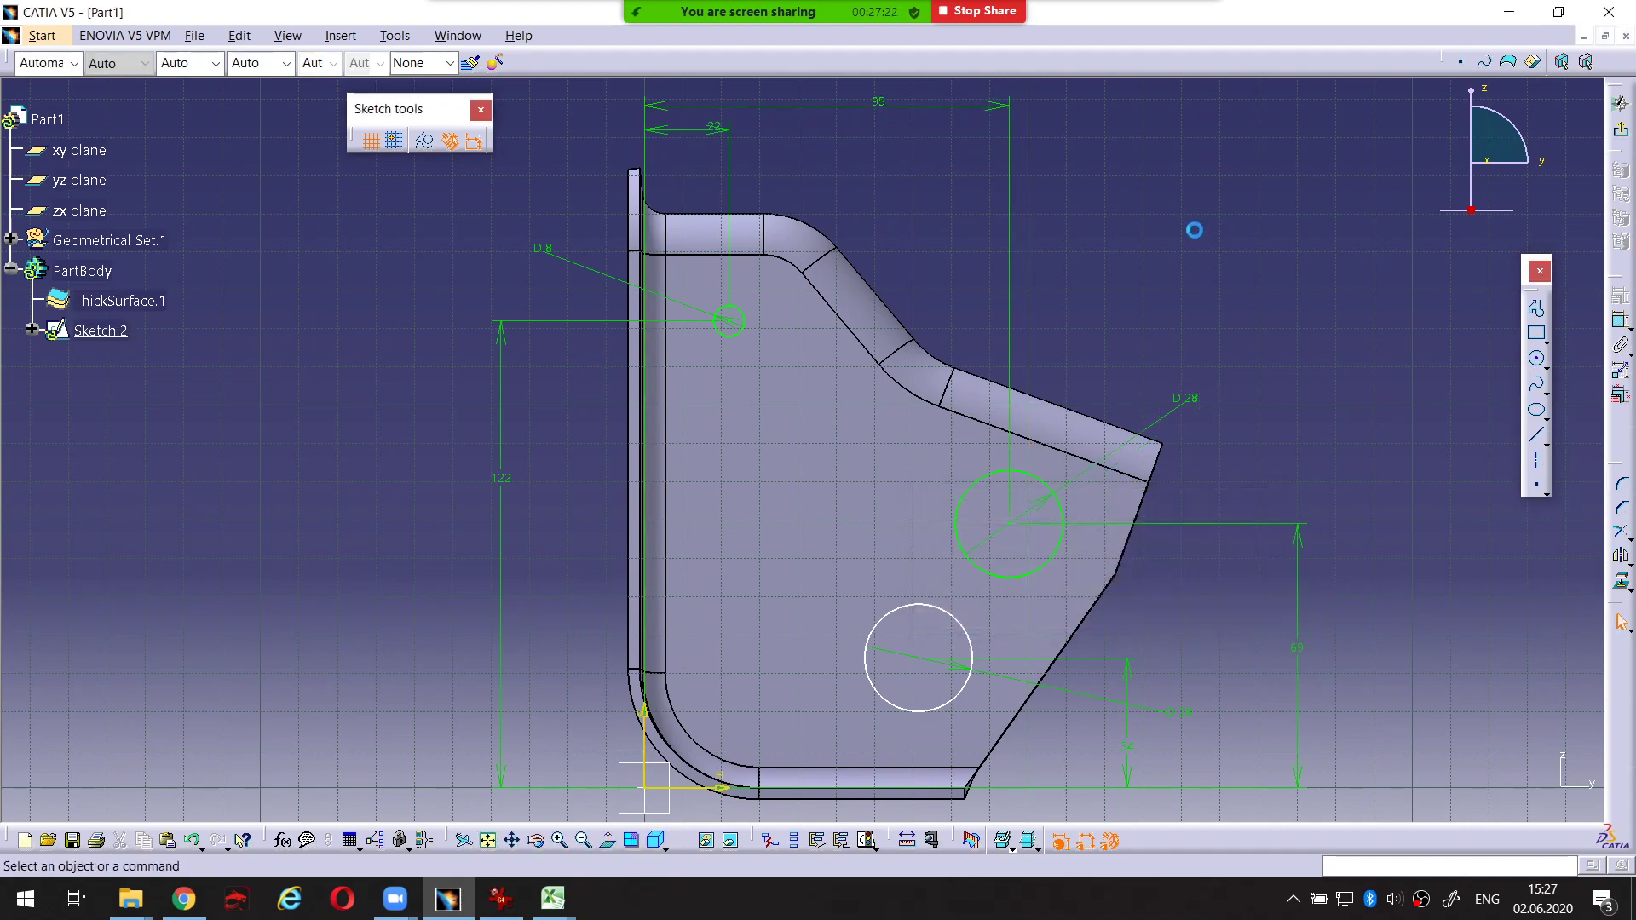
Switch to the IrfanView drawing and examine the horizontal dimension between the lower and upper large holes' centres
{"action": "key", "text": "alt+Tab"}
{"action": "key", "text": "ctrl+shift+p"}
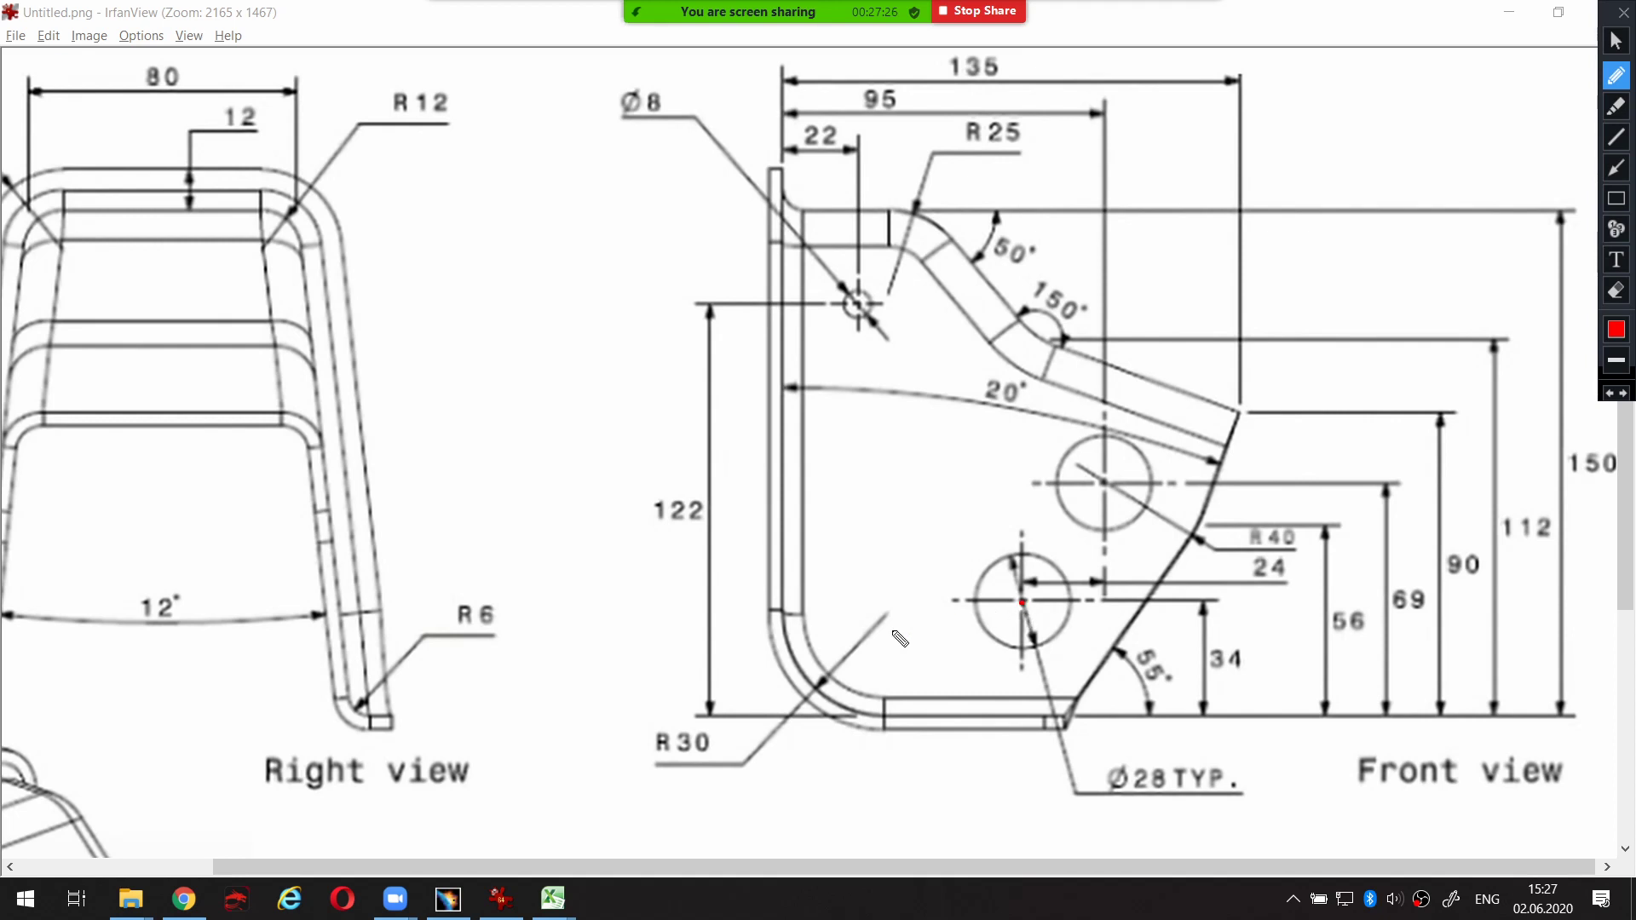
{"action": "left_click_drag", "start_coordinate": [785, 615], "coordinate": [778, 687]}
{"action": "key", "text": "ctrl+shift+c"}
{"action": "left_click_drag", "start_coordinate": [1018, 569], "coordinate": [1131, 564]}
{"action": "mouse_move", "coordinate": [1266, 552]}
{"action": "left_mouse_down"}
{"action": "mouse_move", "coordinate": [1335, 573]}
{"action": "mouse_move", "coordinate": [1261, 550]}
{"action": "left_mouse_up"}
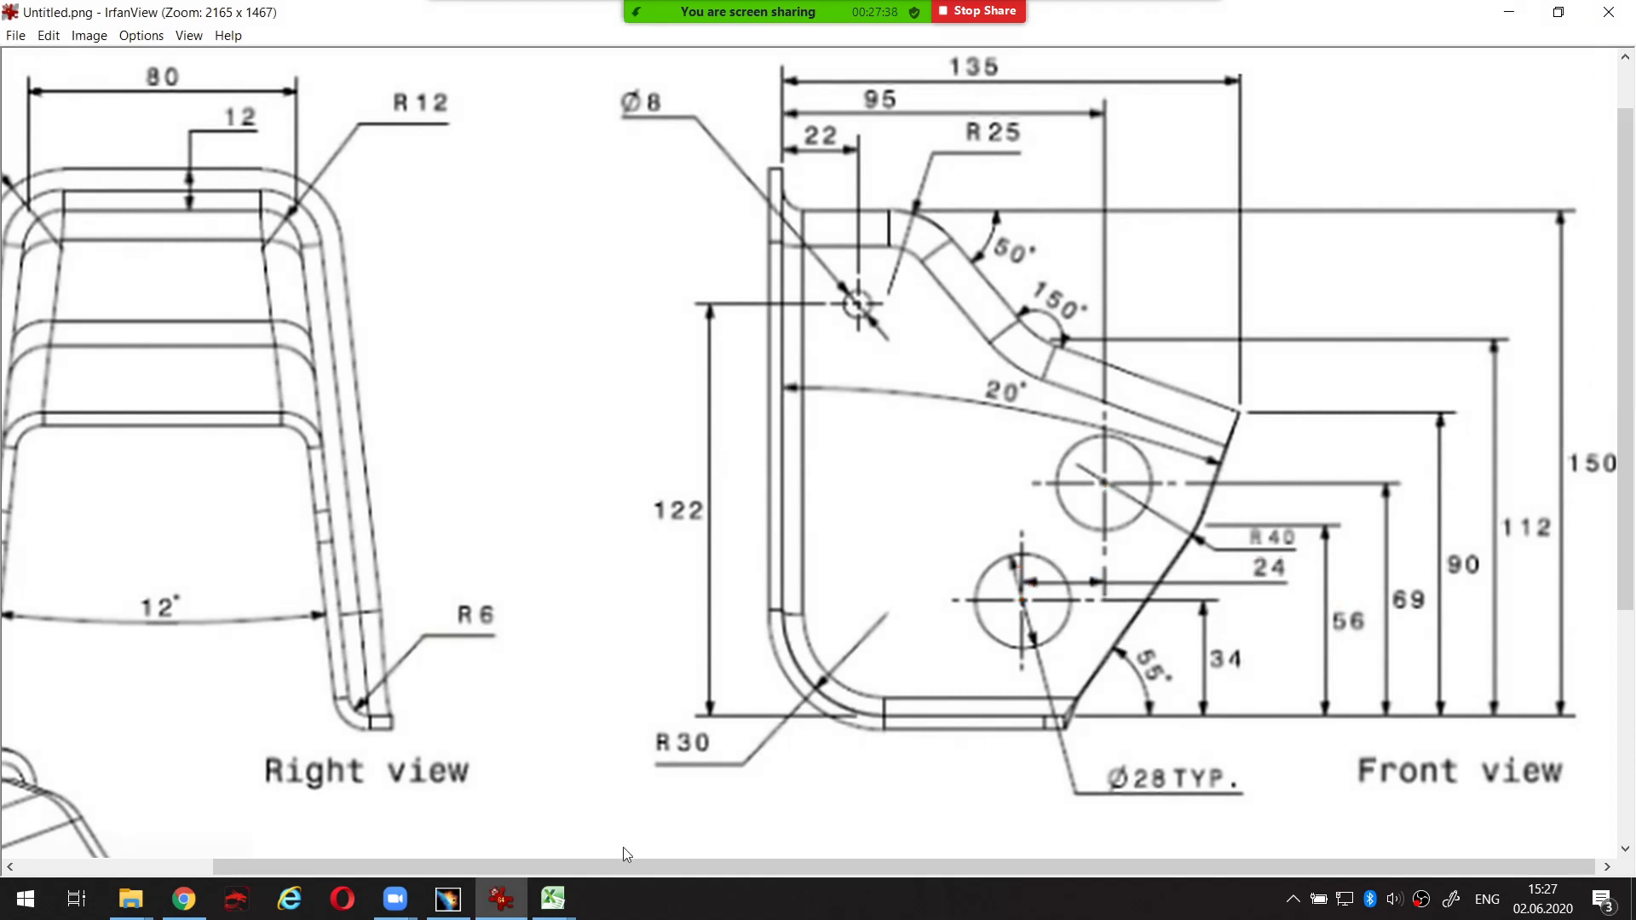
{"action": "key", "text": "alt+Tab"}
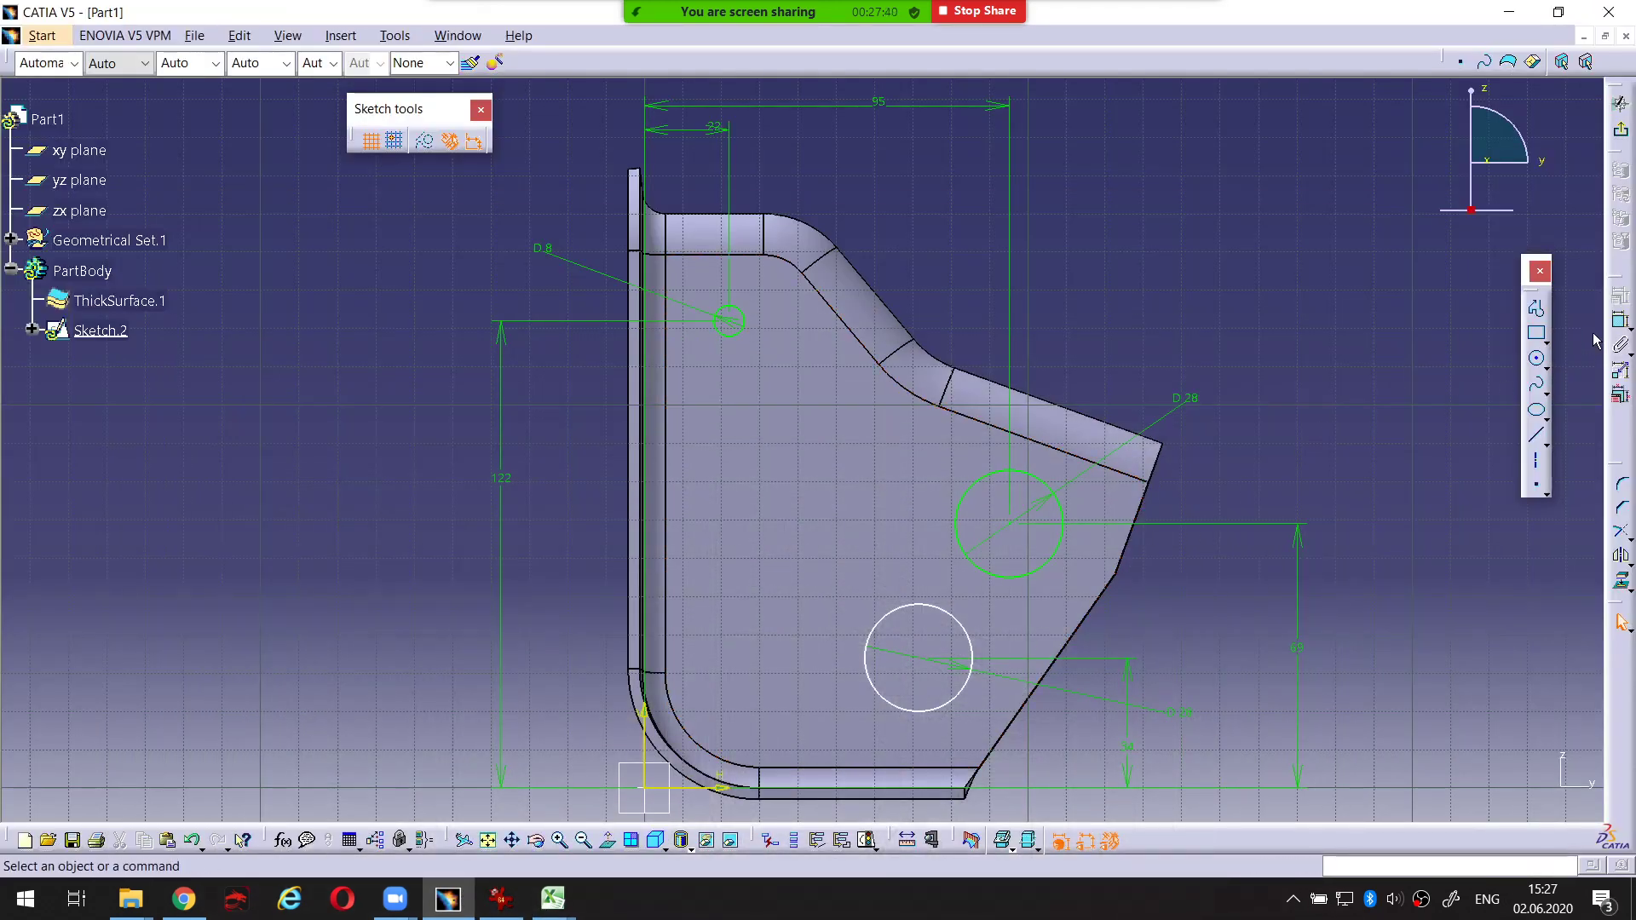
{"action": "left_click", "coordinate": [1621, 322]}
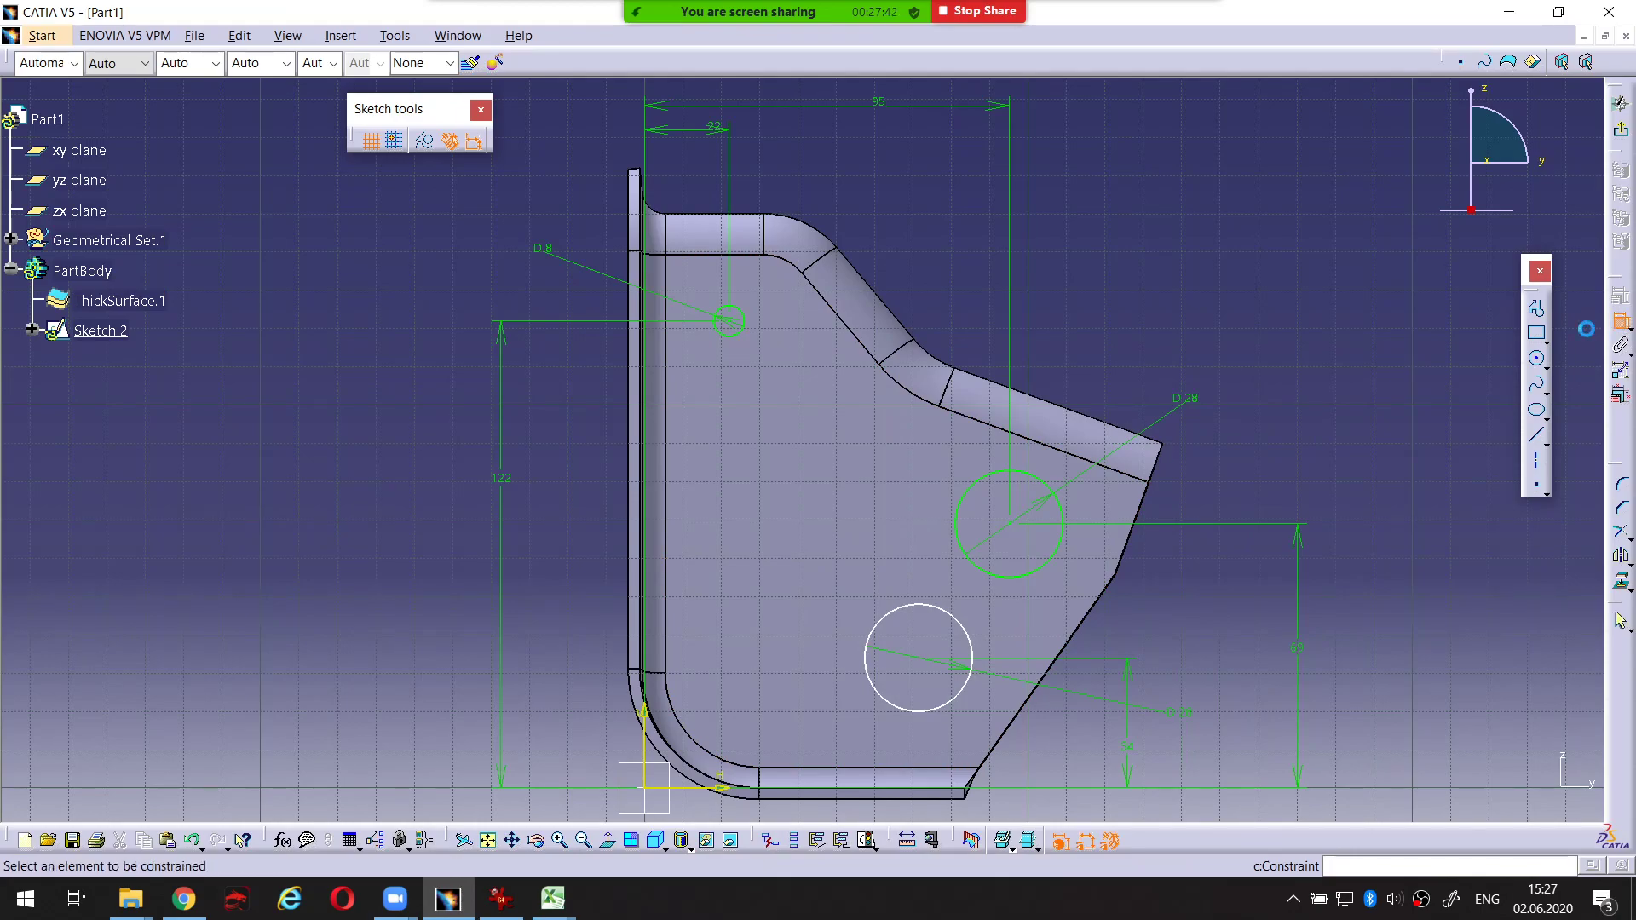
{"action": "left_click", "coordinate": [1014, 564]}
{"action": "left_click", "coordinate": [920, 661]}
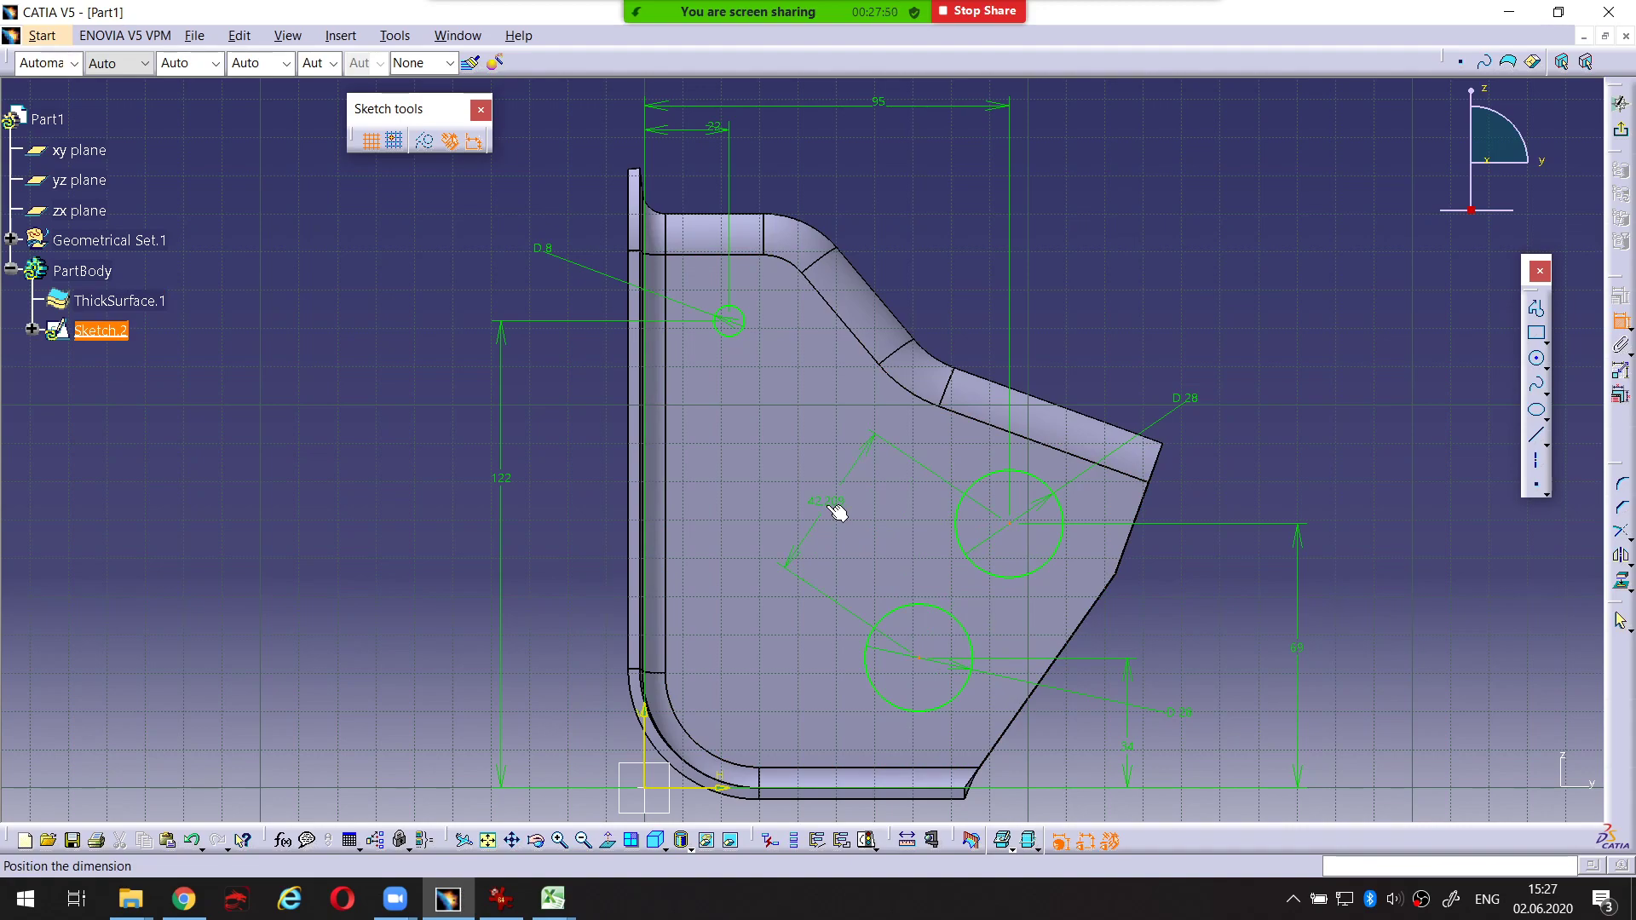
{"action": "left_click", "coordinate": [837, 509]}
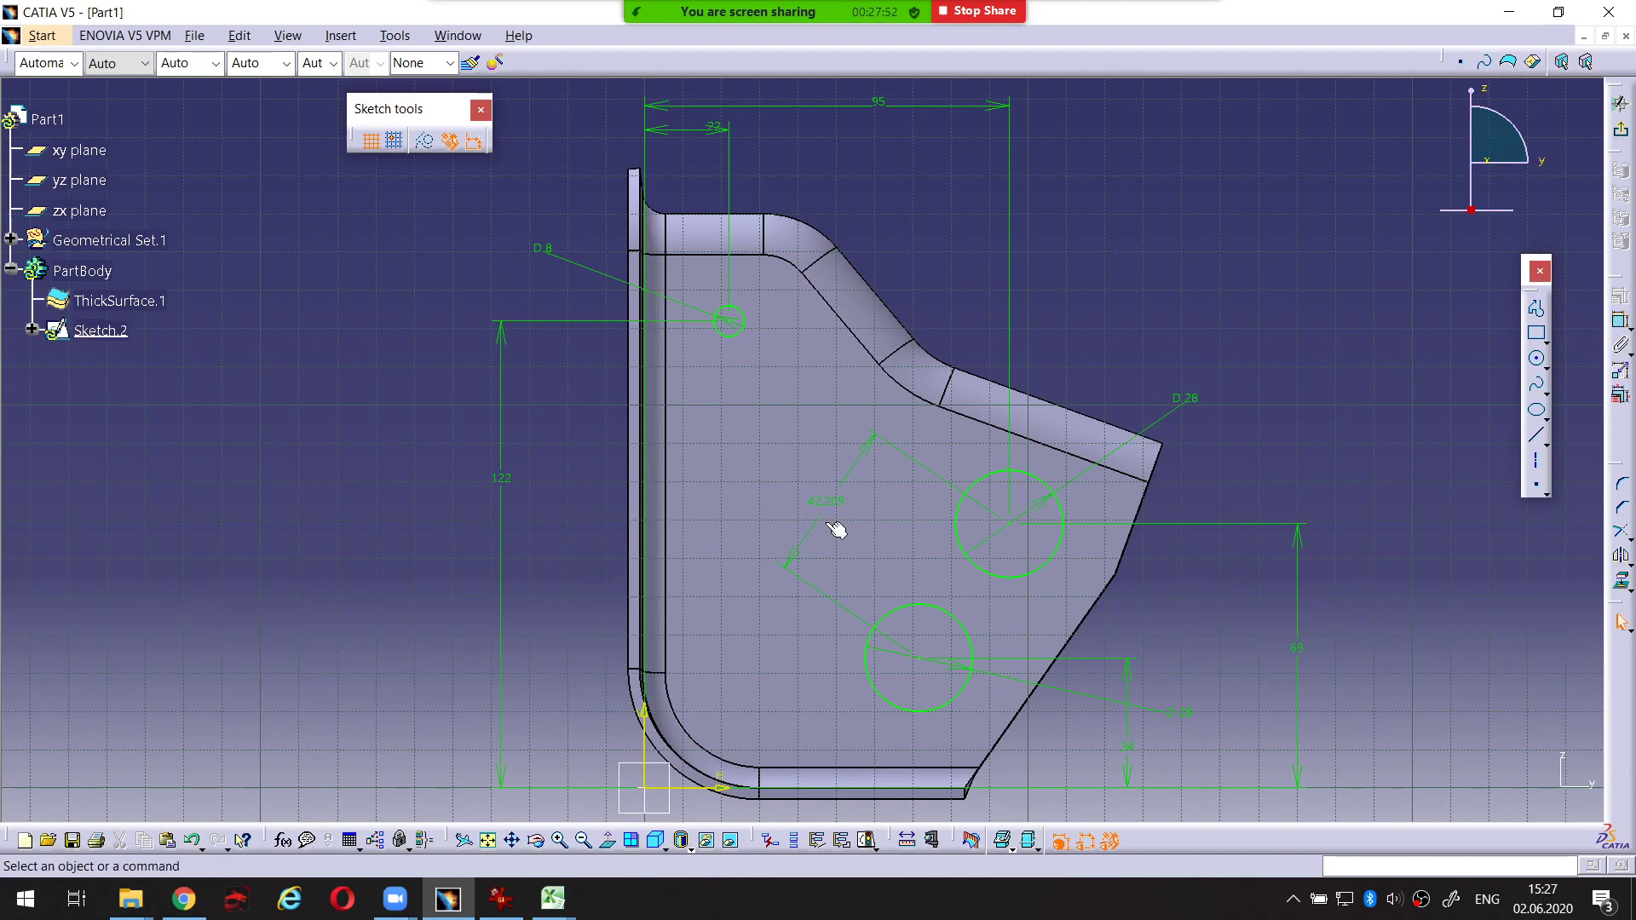
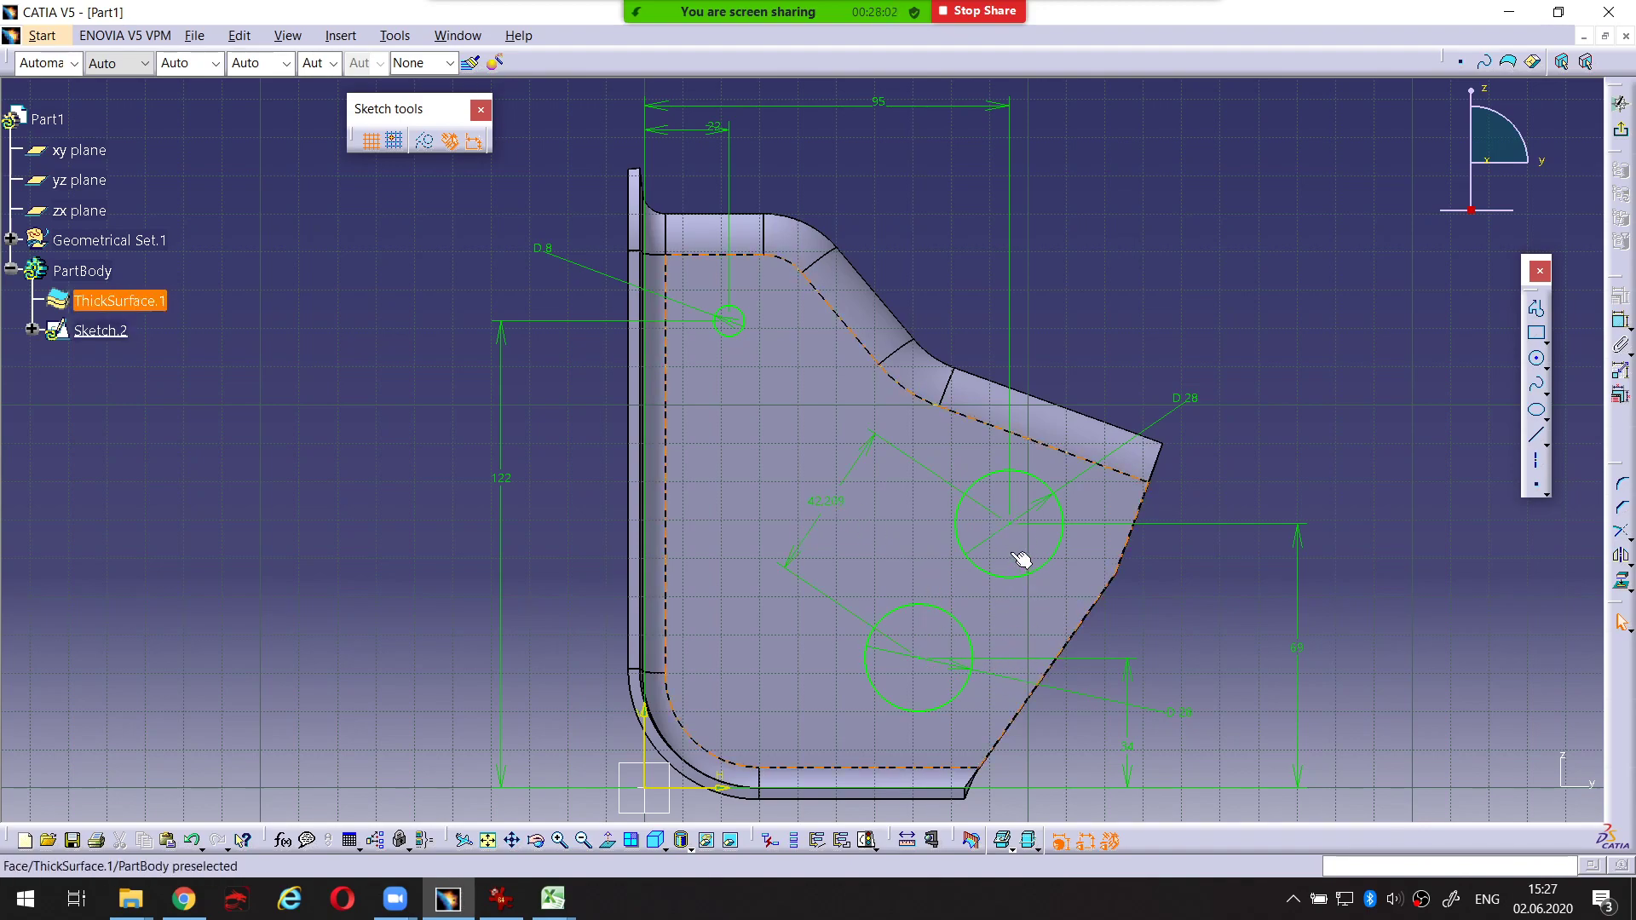
{"action": "left_click", "coordinate": [504, 905]}
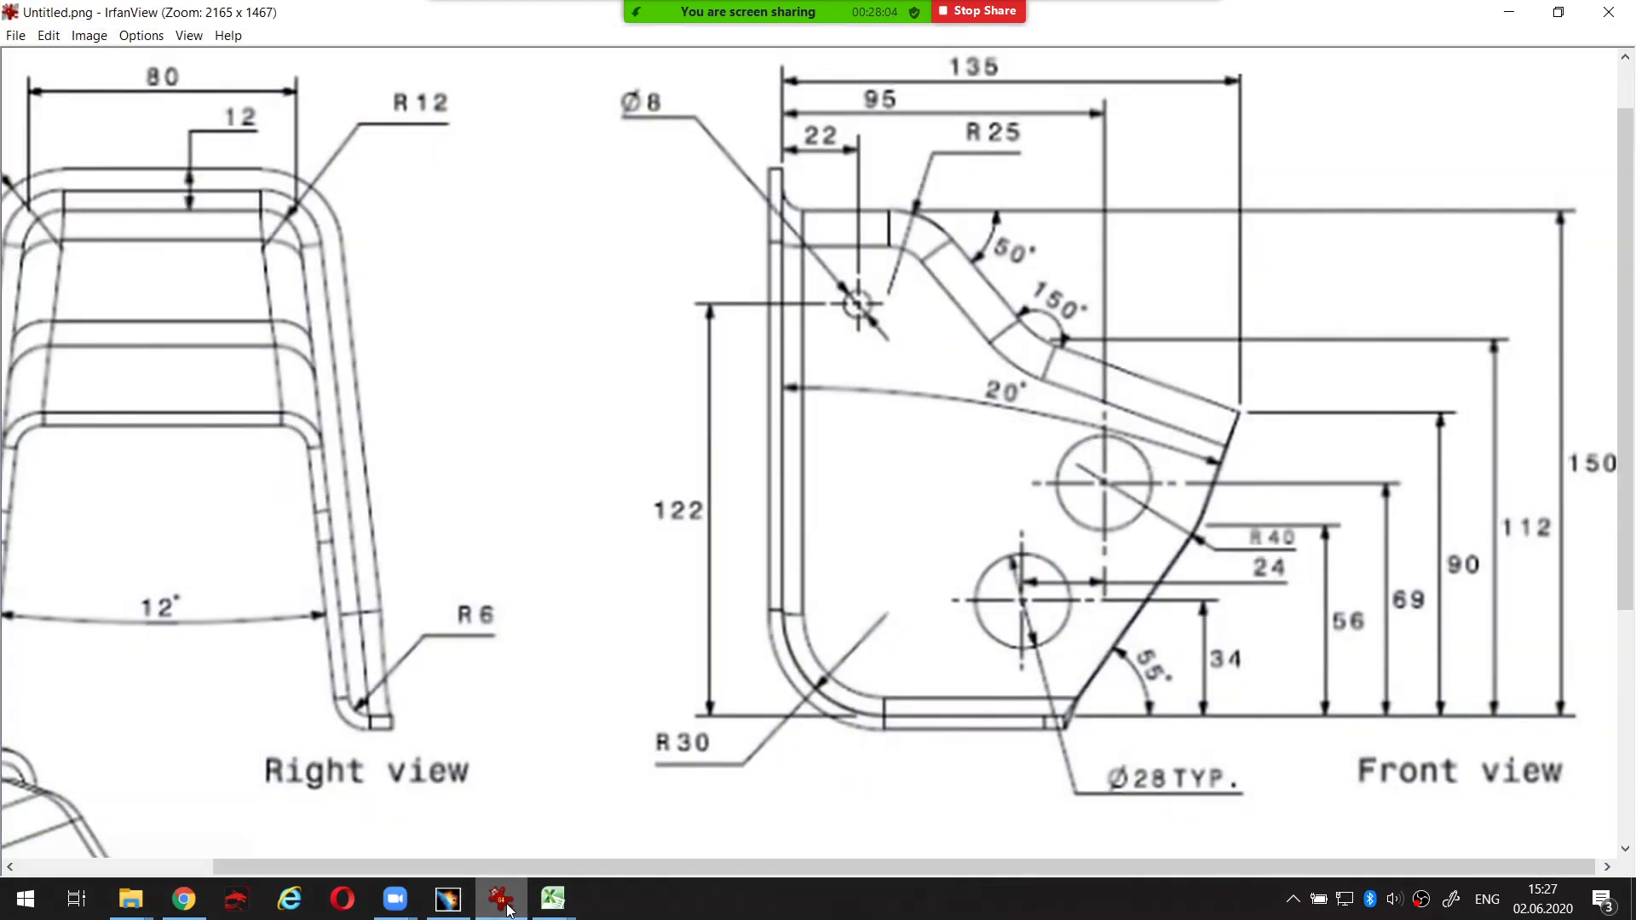
{"action": "left_click", "coordinate": [504, 905]}
{"action": "left_click", "coordinate": [826, 497]}
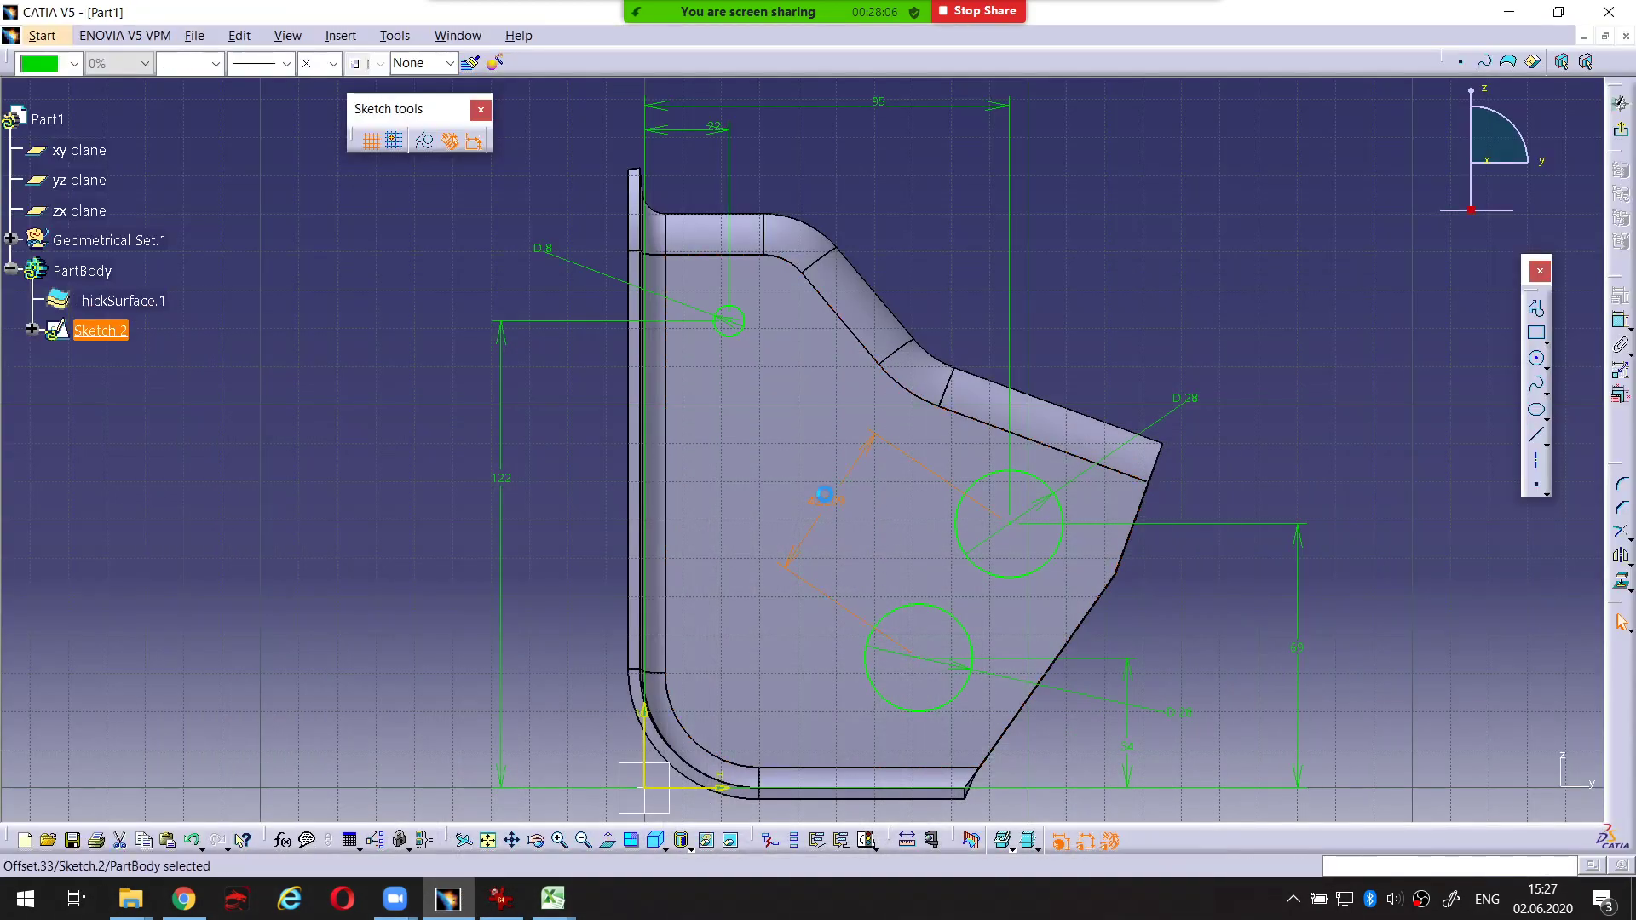
{"action": "key", "text": "Delete"}
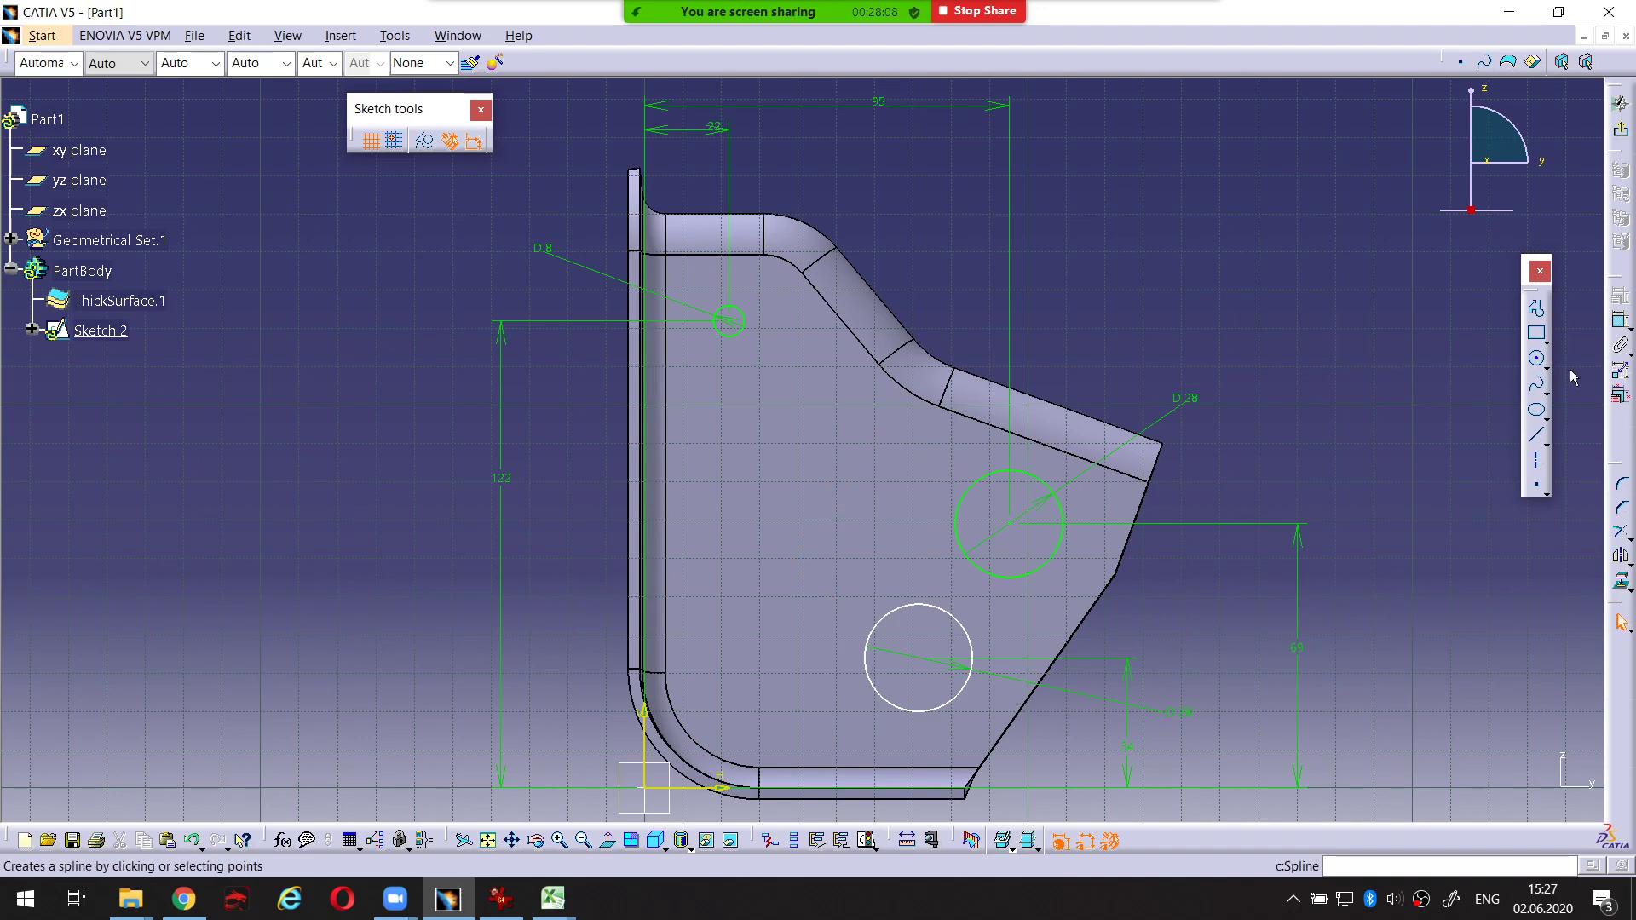
Dimension the horizontal distance between the two large circles' centres, set it to 24 mm and check it against the reference drawing
{"action": "left_click", "coordinate": [1617, 323]}
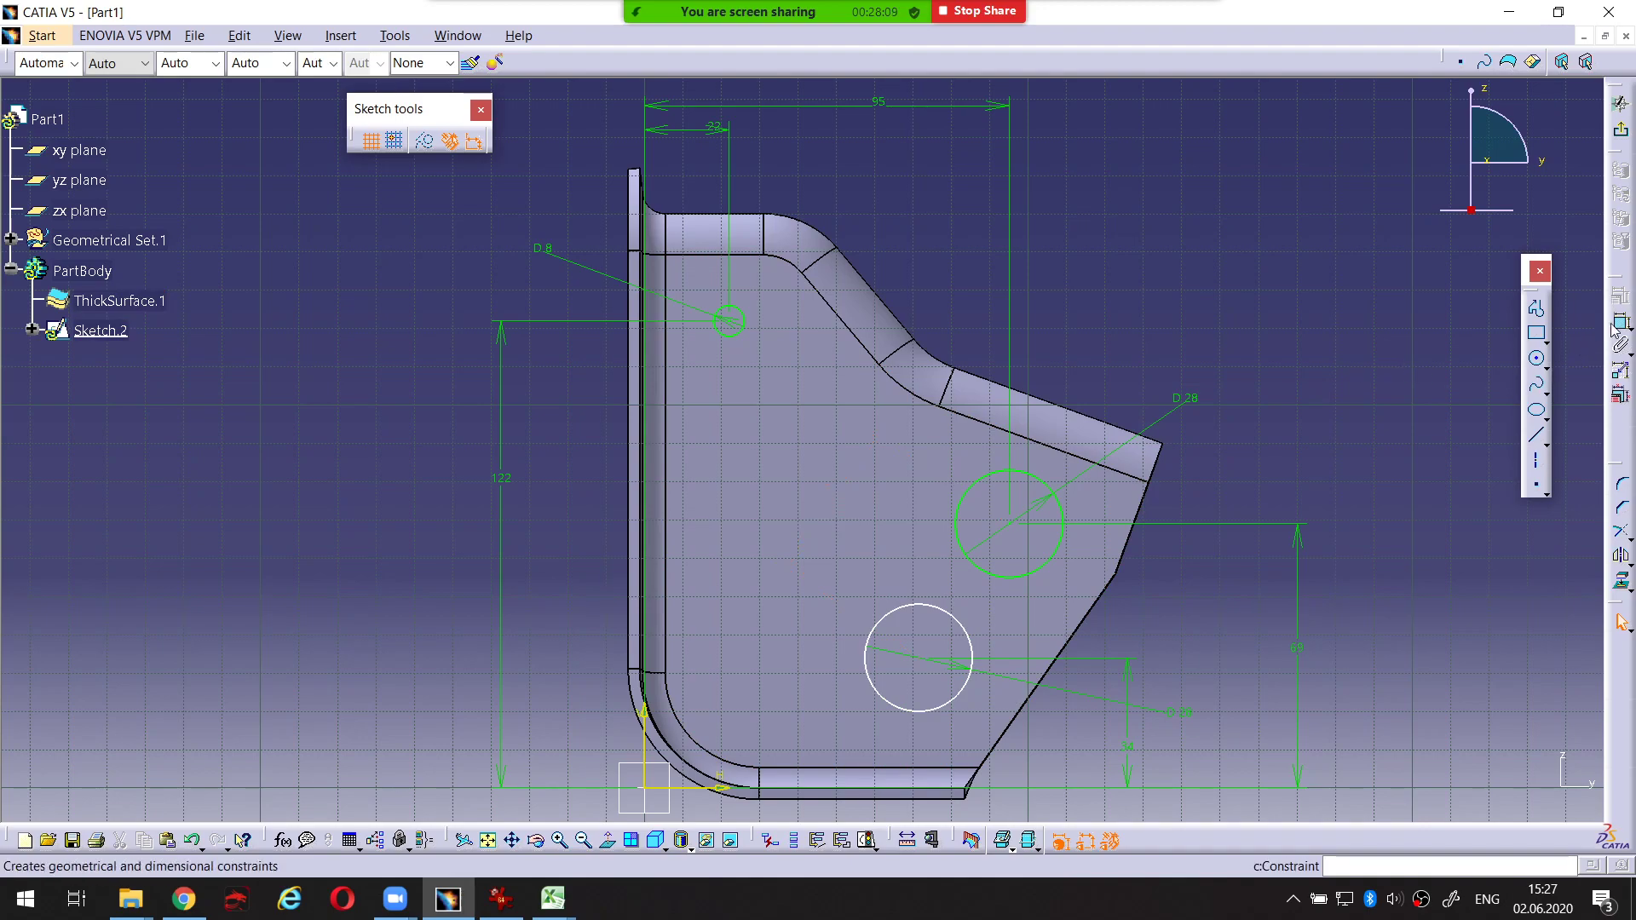
{"action": "left_click", "coordinate": [1010, 524]}
{"action": "left_click", "coordinate": [930, 661]}
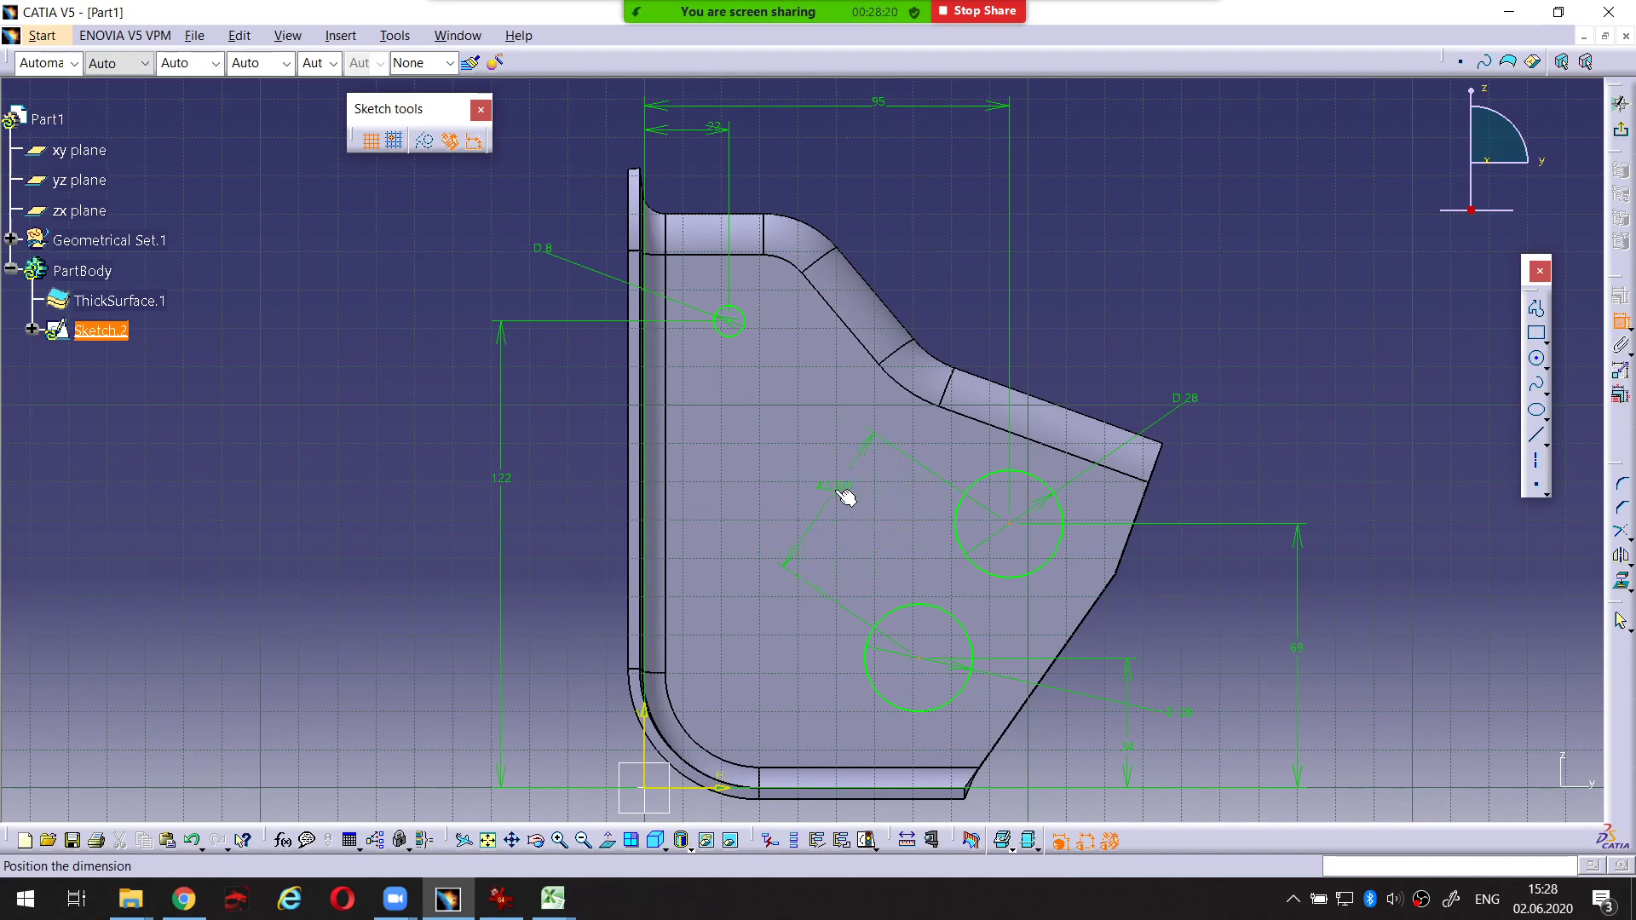
{"action": "right_click", "coordinate": [839, 495]}
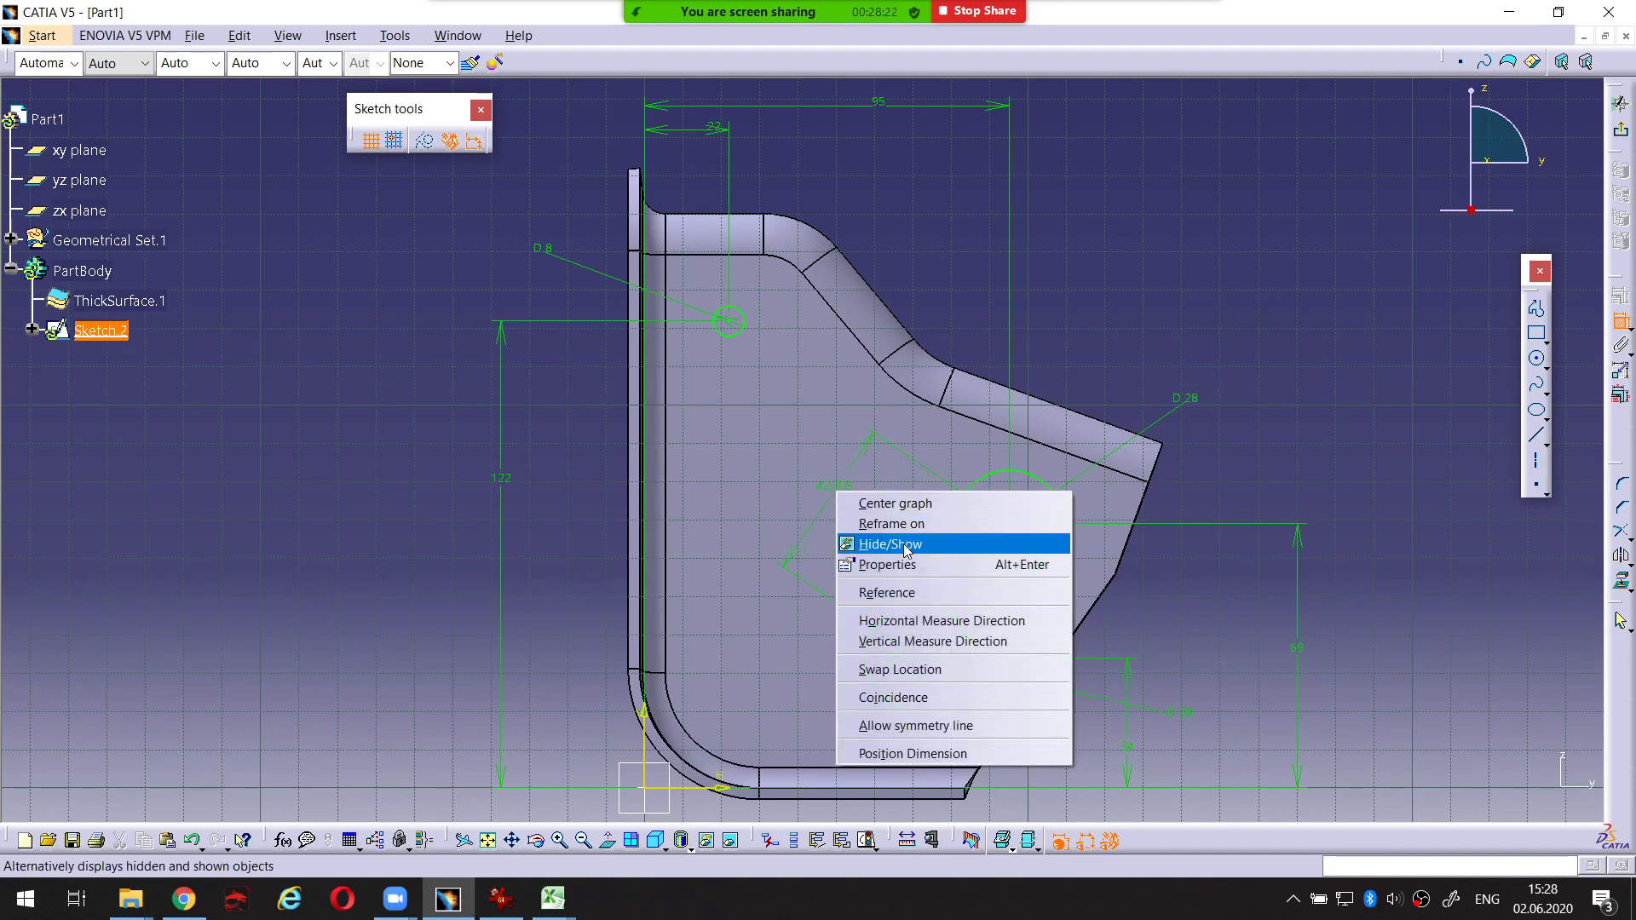
{"action": "left_click", "coordinate": [950, 630]}
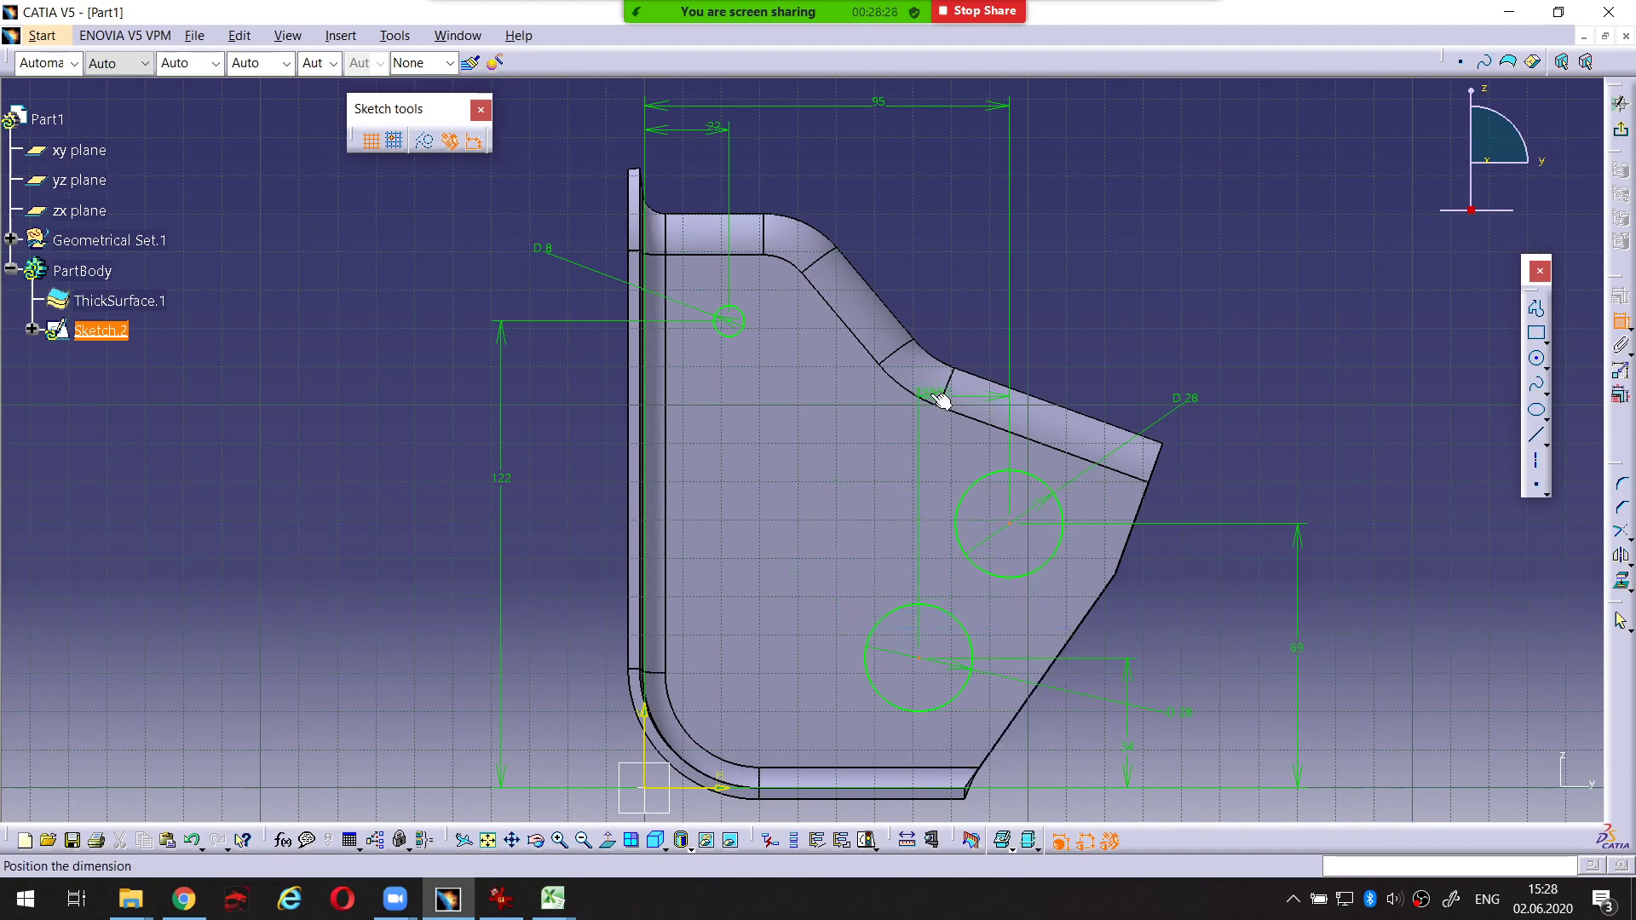
{"action": "middle_click_drag", "start_coordinate": [975, 584], "coordinate": [967, 441]}
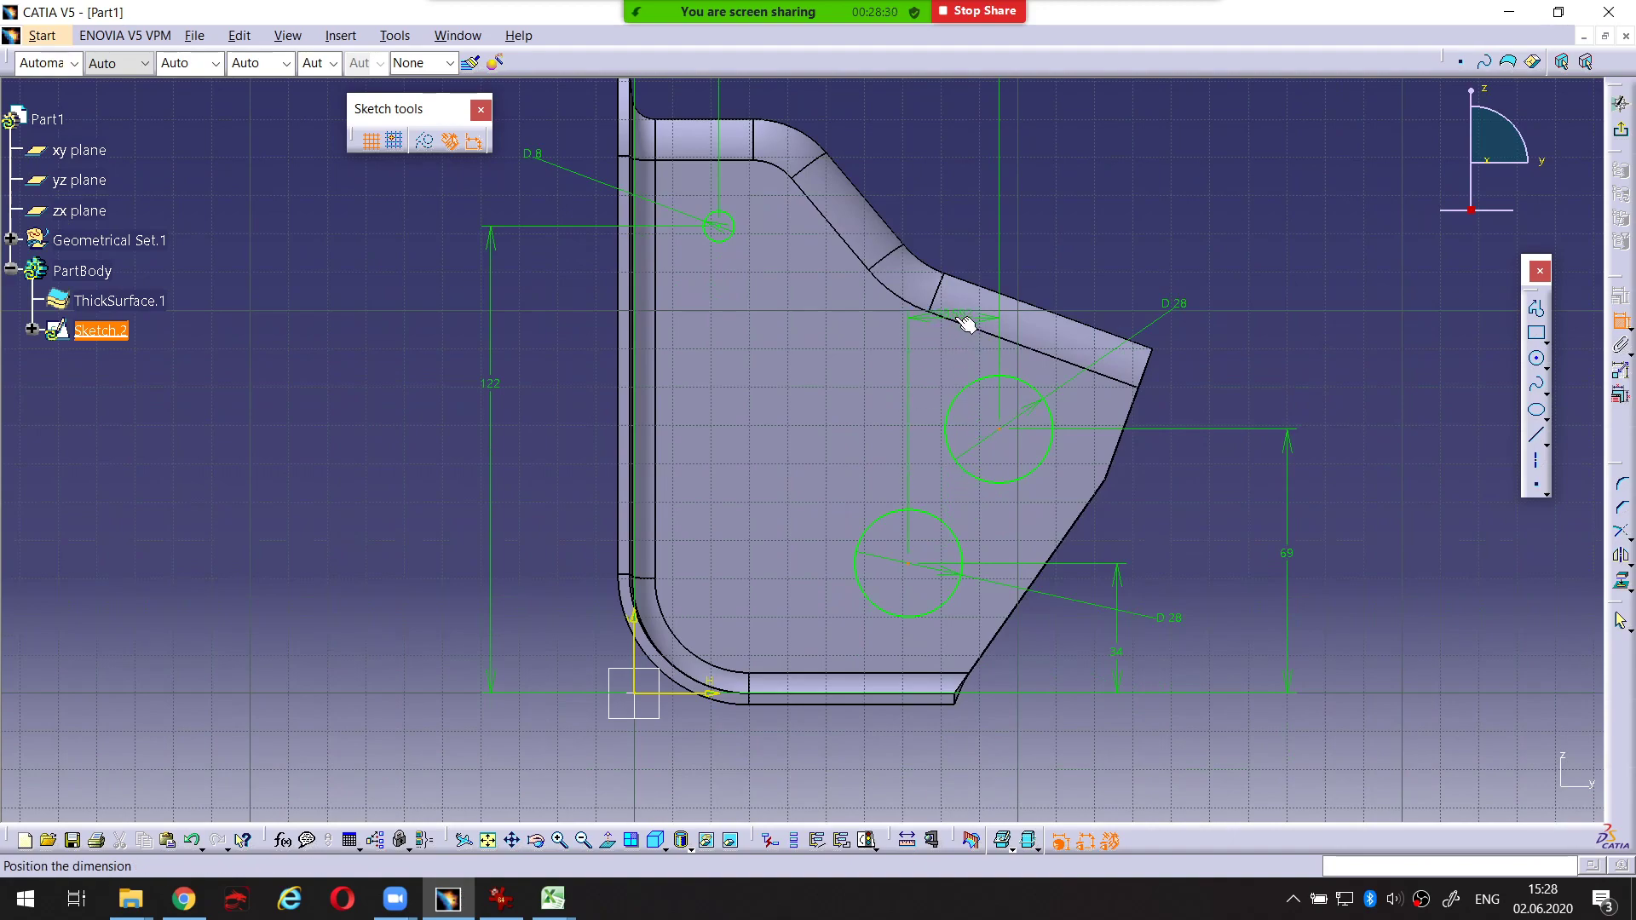
{"action": "left_click", "coordinate": [954, 242]}
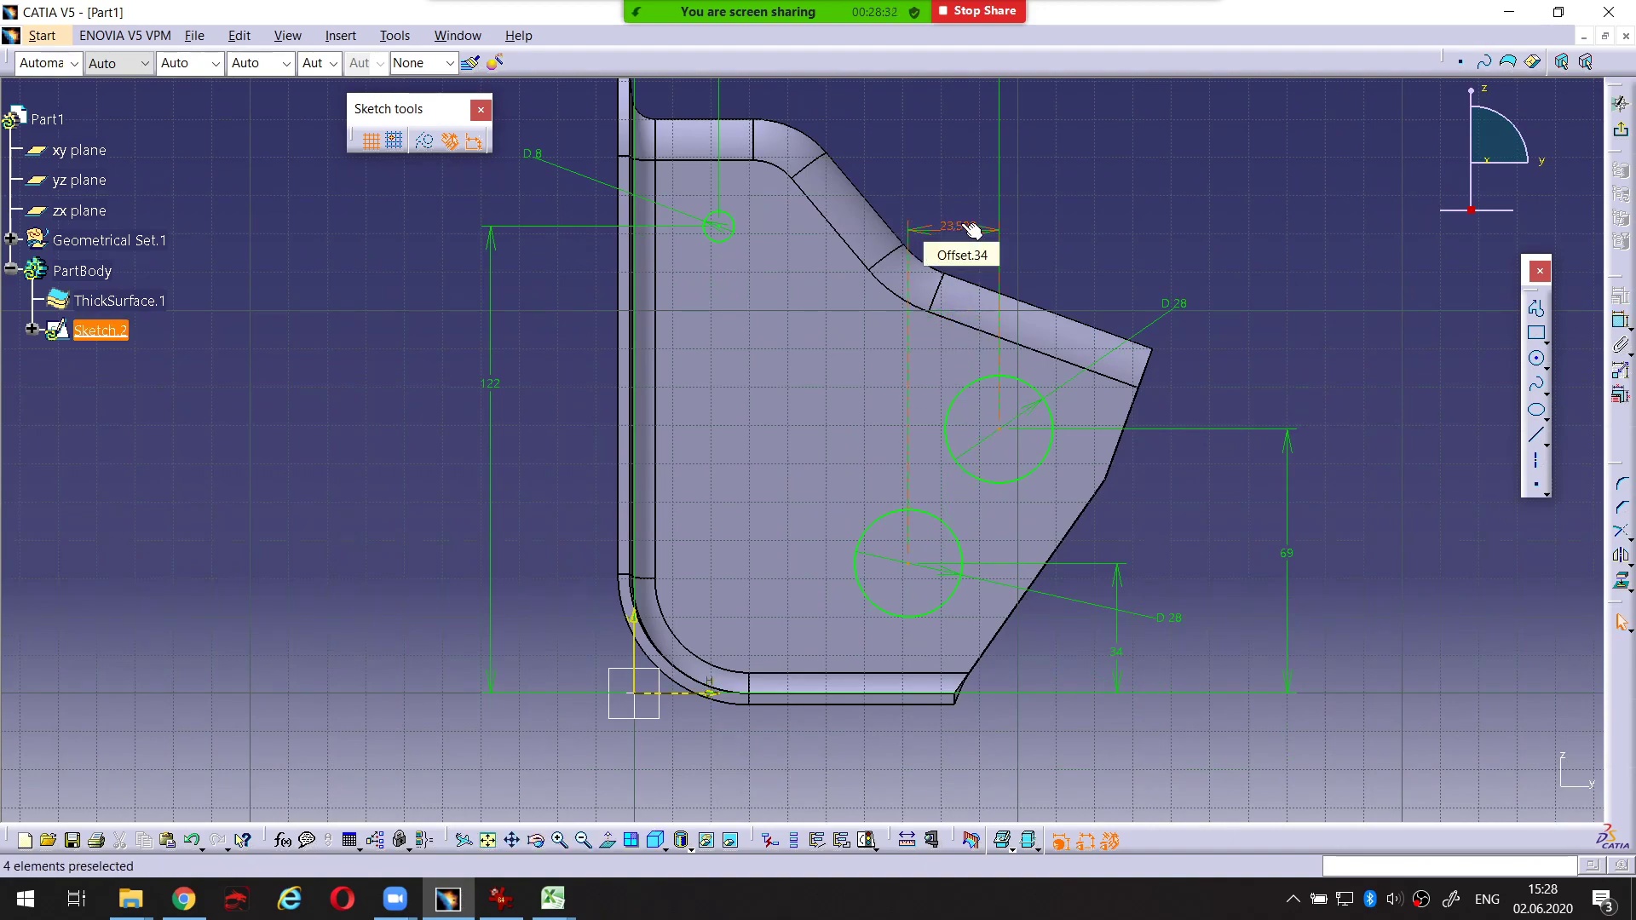
{"action": "double_click", "coordinate": [960, 224]}
{"action": "type", "text": "24mm"}
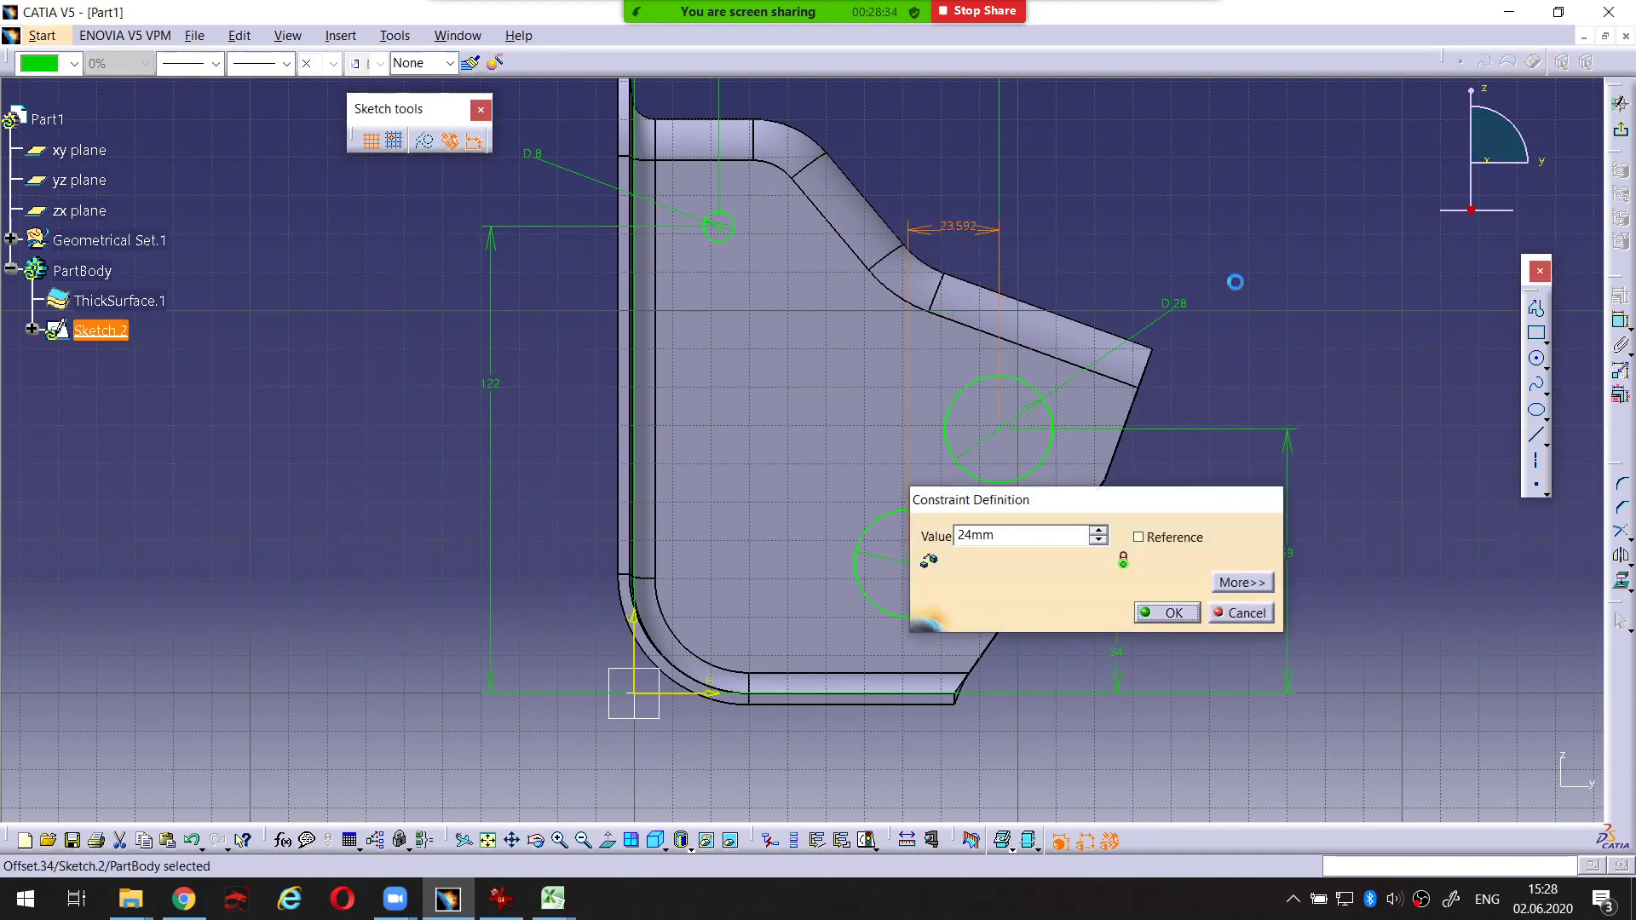
{"action": "key", "text": "Return"}
{"action": "left_click", "coordinate": [501, 898]}
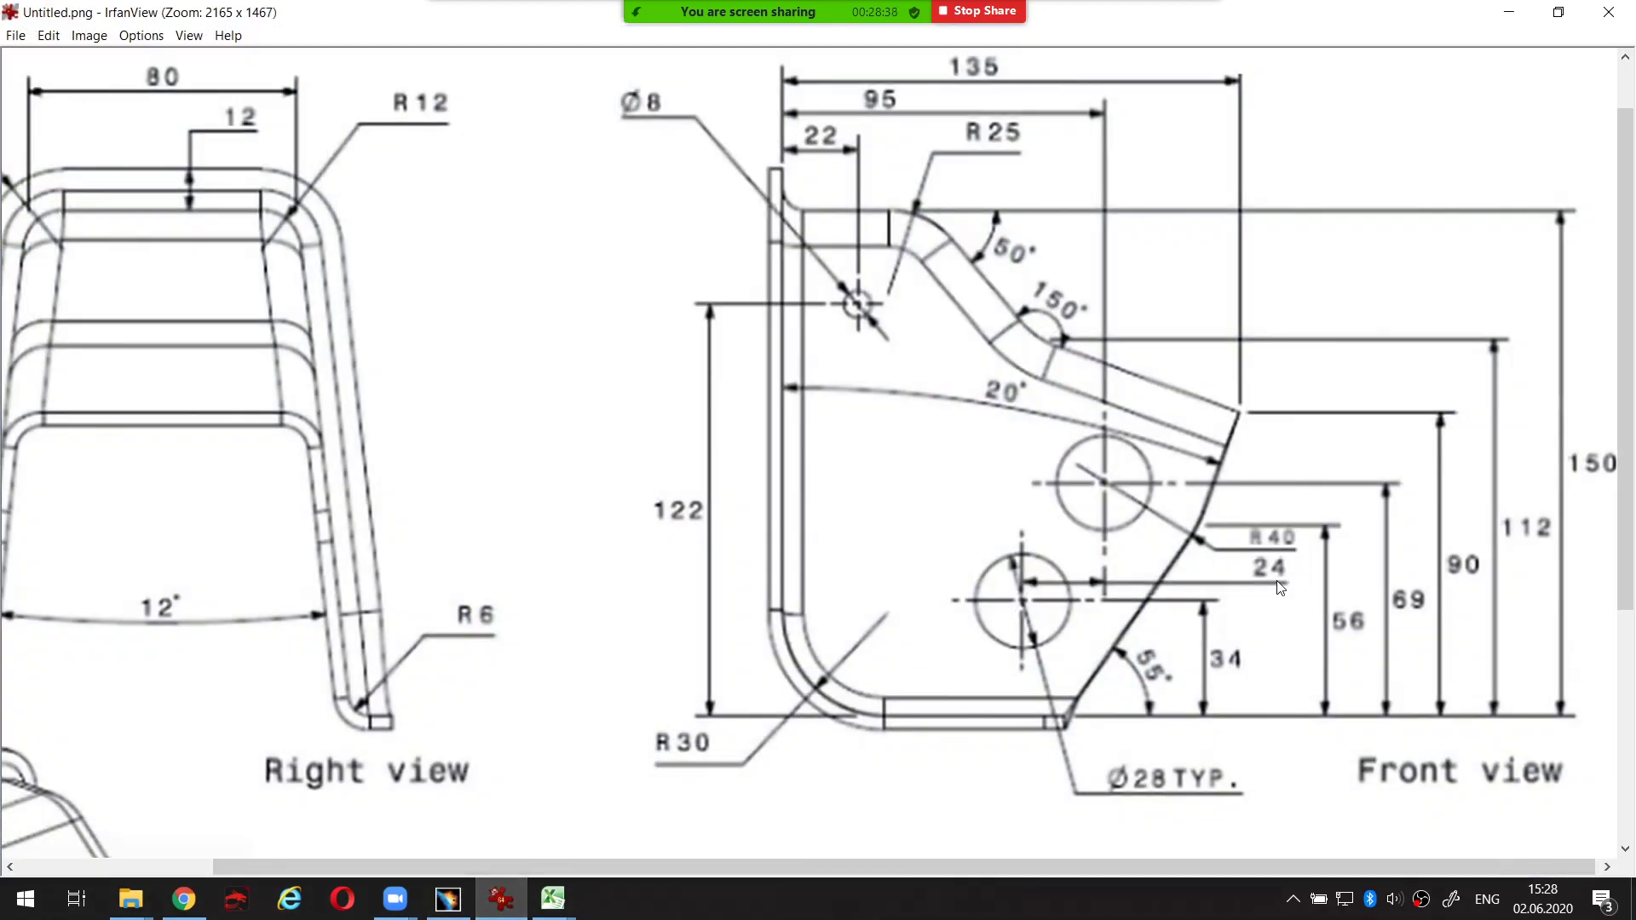
{"action": "left_click", "coordinate": [524, 900]}
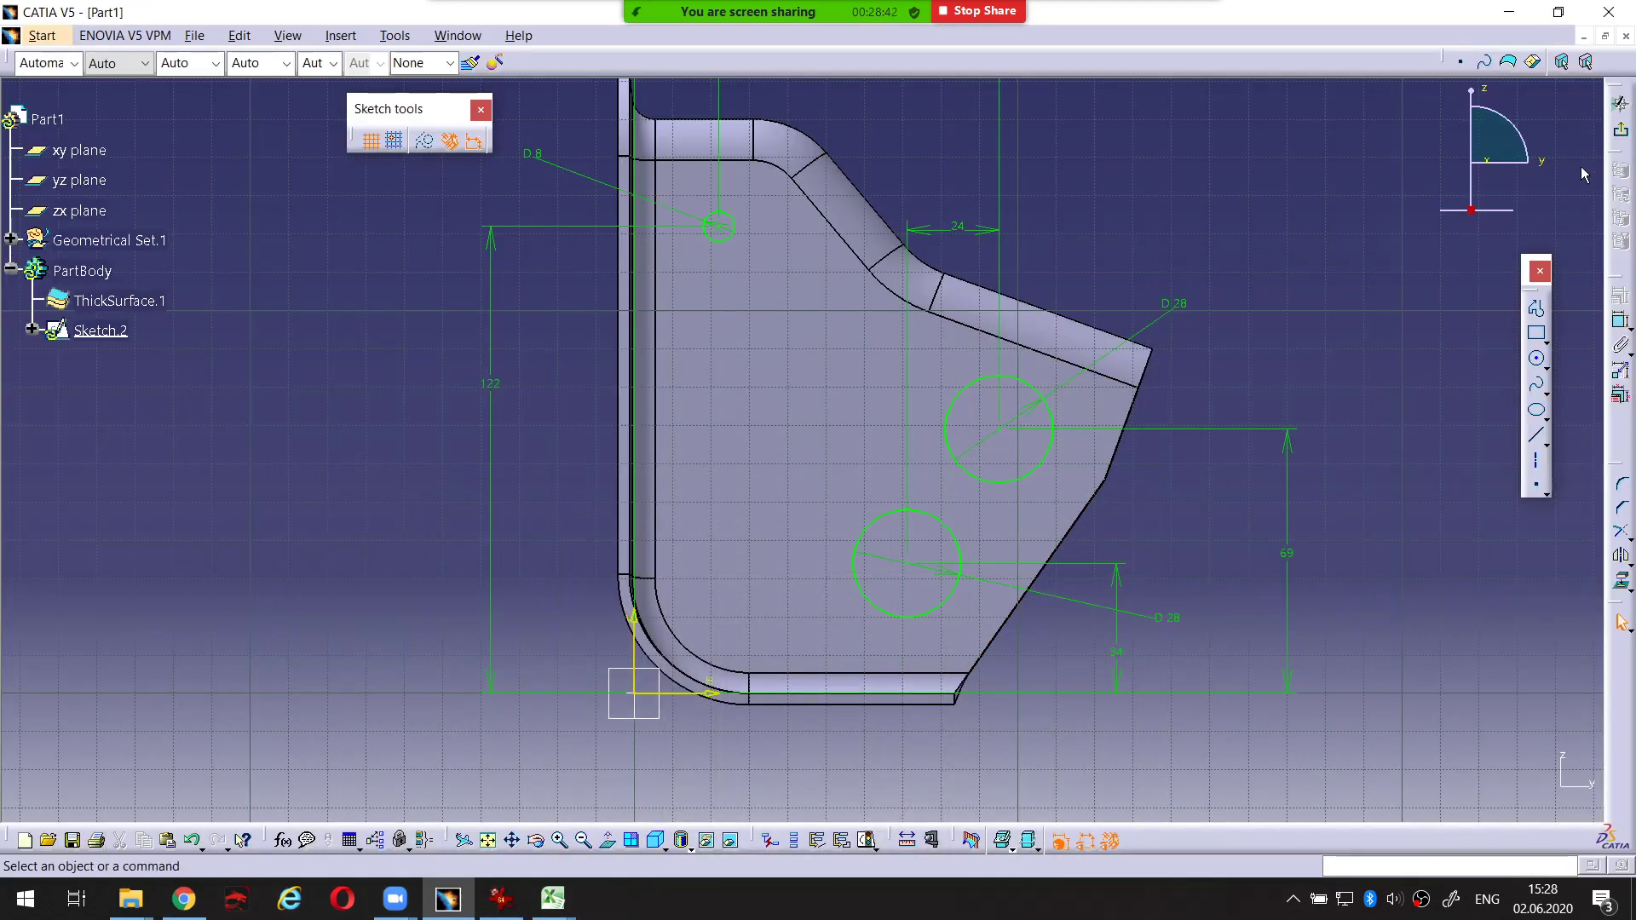
Exit the completed hole sketch and return to the 3D bracket with the sketch deselected
{"action": "mouse_move", "coordinate": [1244, 239]}
{"action": "middle_mouse_down"}
{"action": "mouse_move", "coordinate": [1221, 331]}
{"action": "mouse_move", "coordinate": [1112, 364]}
{"action": "middle_mouse_up"}
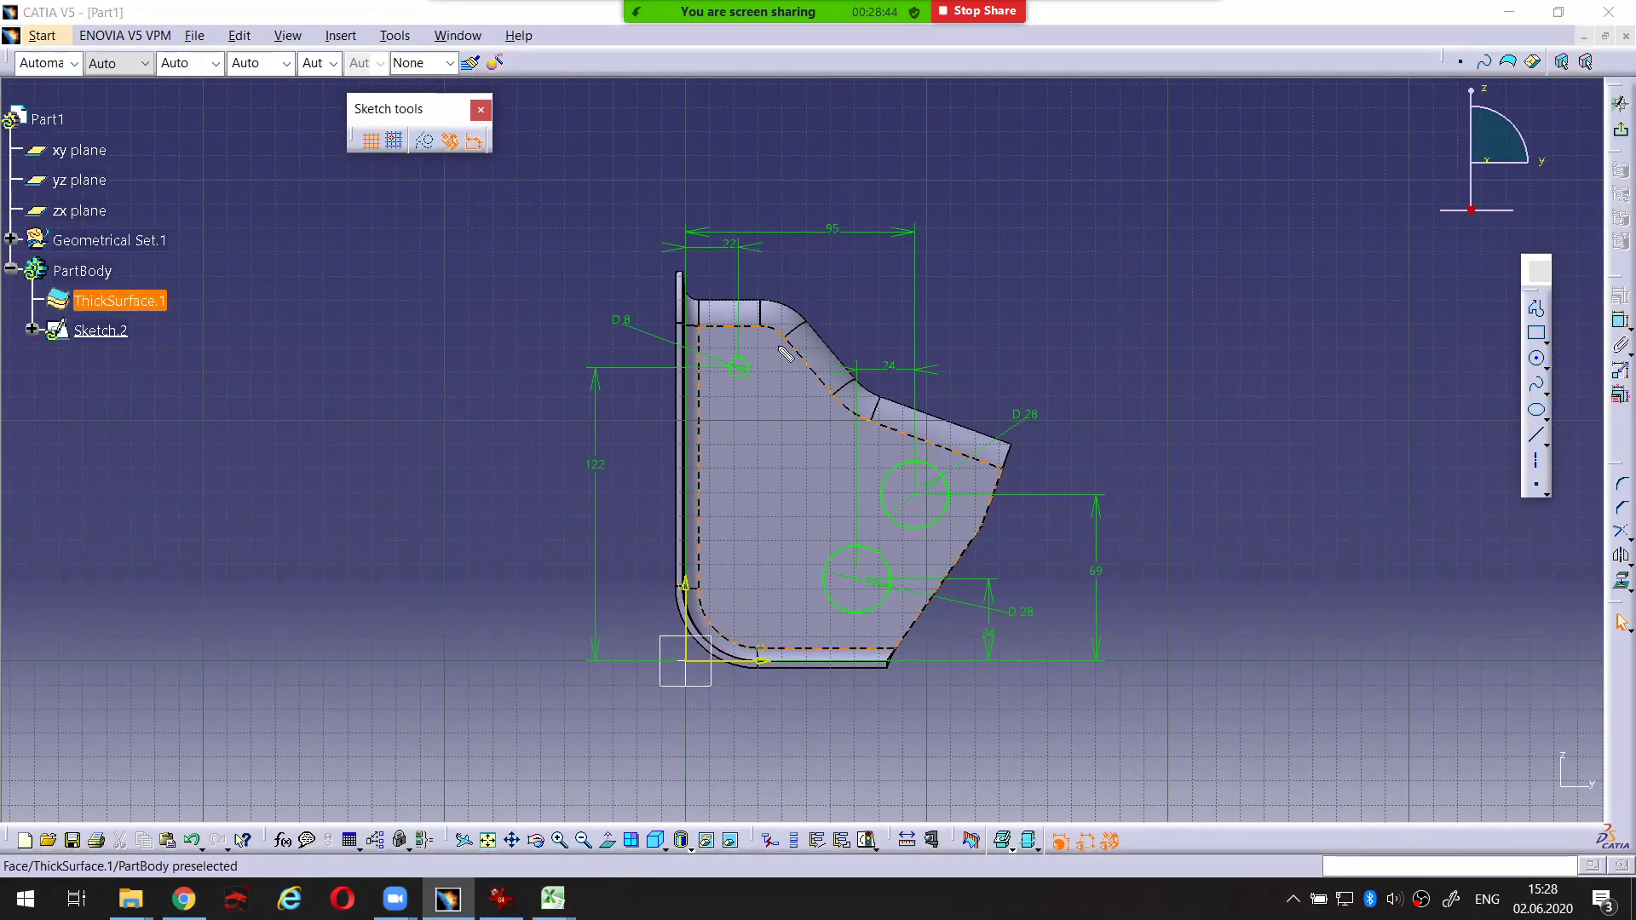
{"action": "key", "text": "ctrl+alt+d"}
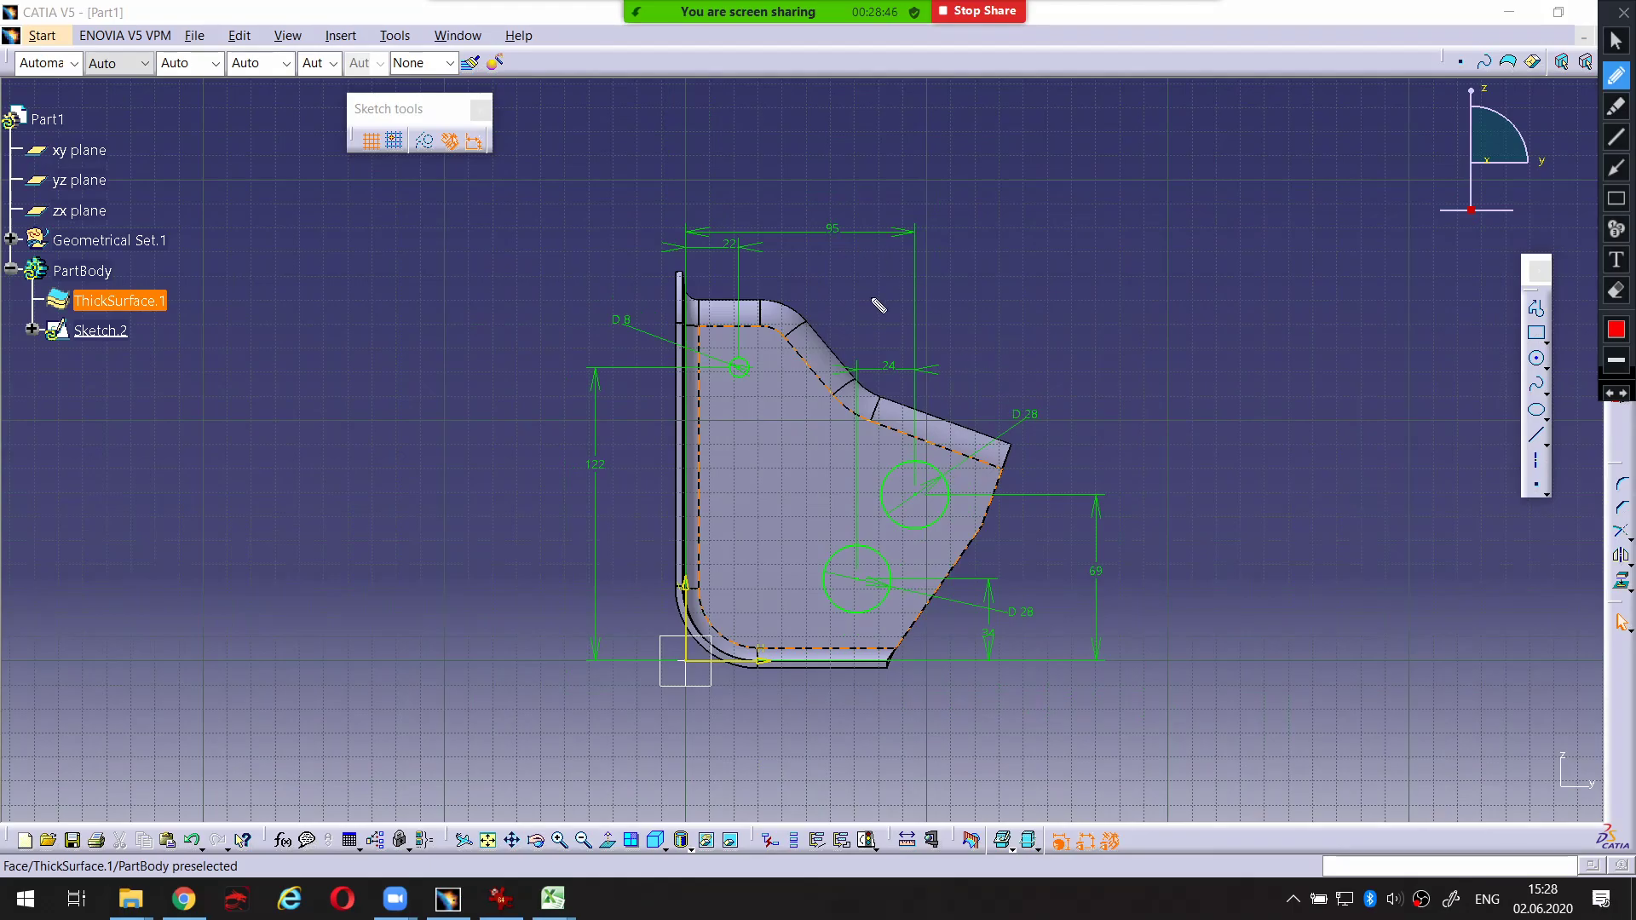
{"action": "key", "text": "Escape"}
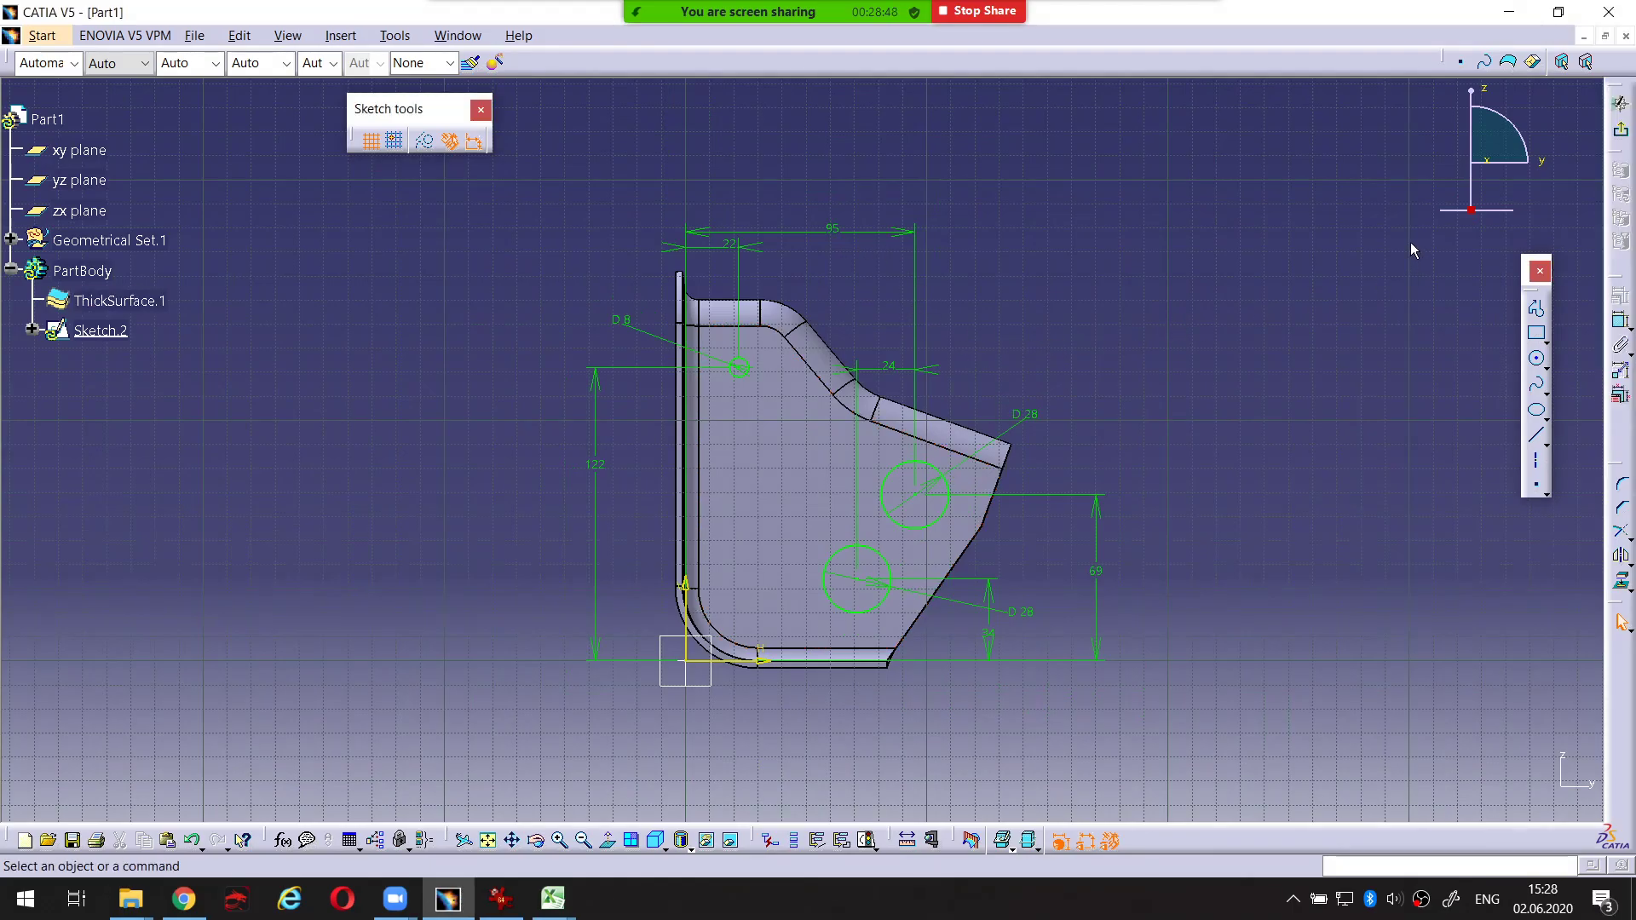
{"action": "left_click", "coordinate": [1619, 132]}
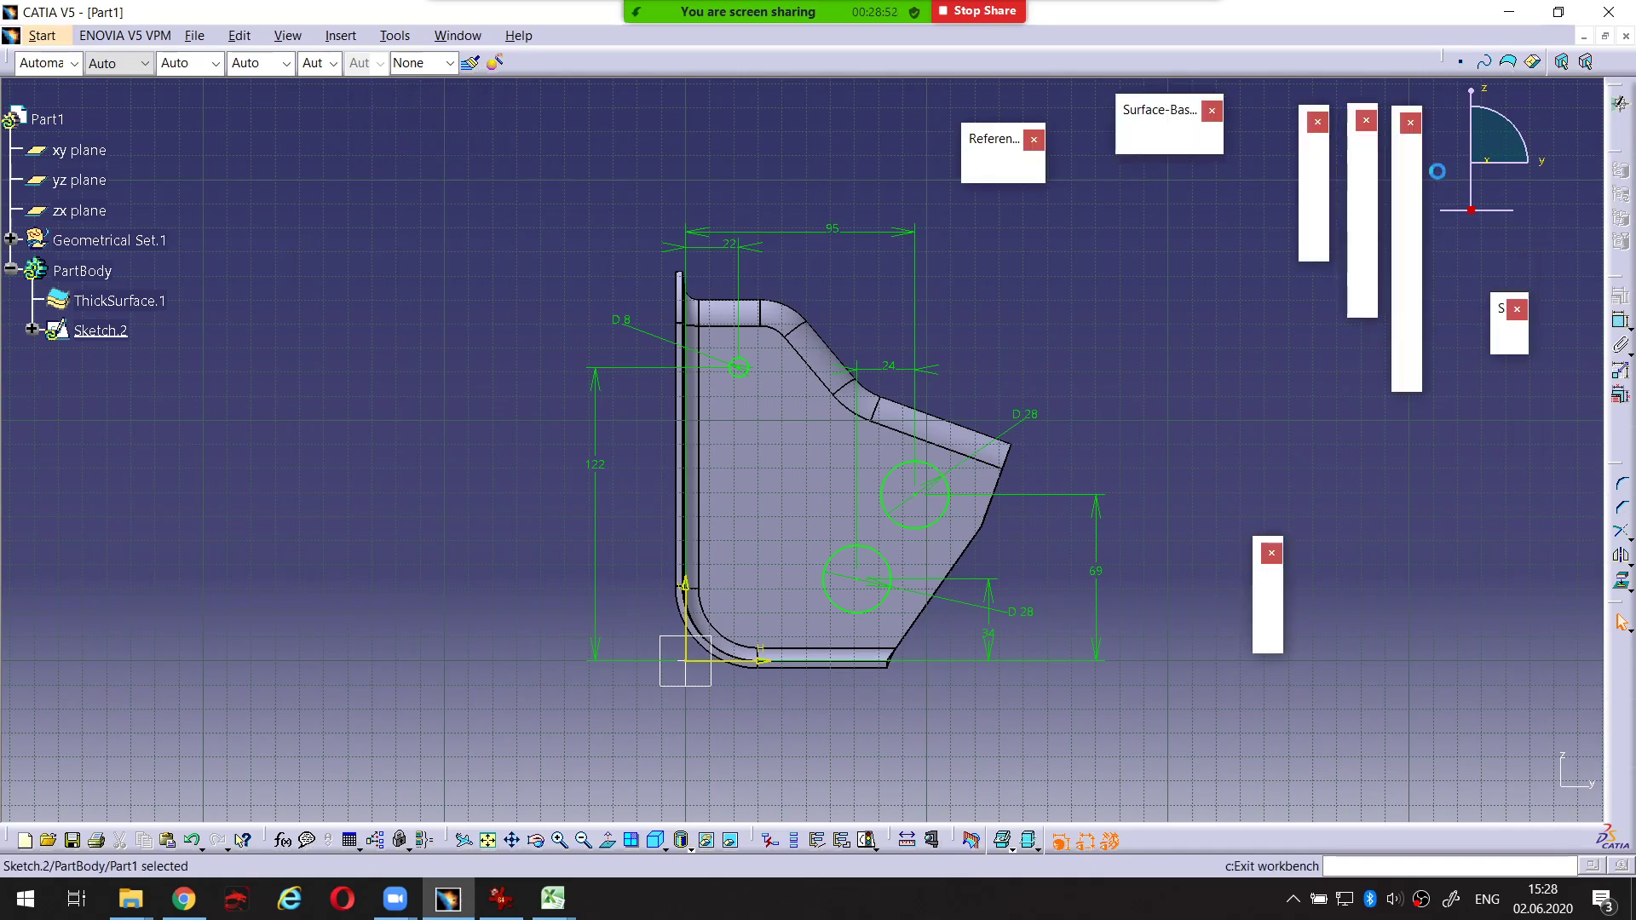
{"action": "mouse_move", "coordinate": [1099, 375]}
{"action": "middle_mouse_down"}
{"action": "mouse_move", "coordinate": [1114, 417]}
{"action": "mouse_move", "coordinate": [986, 475]}
{"action": "mouse_move", "coordinate": [1034, 487]}
{"action": "mouse_move", "coordinate": [1012, 458]}
{"action": "middle_mouse_up"}
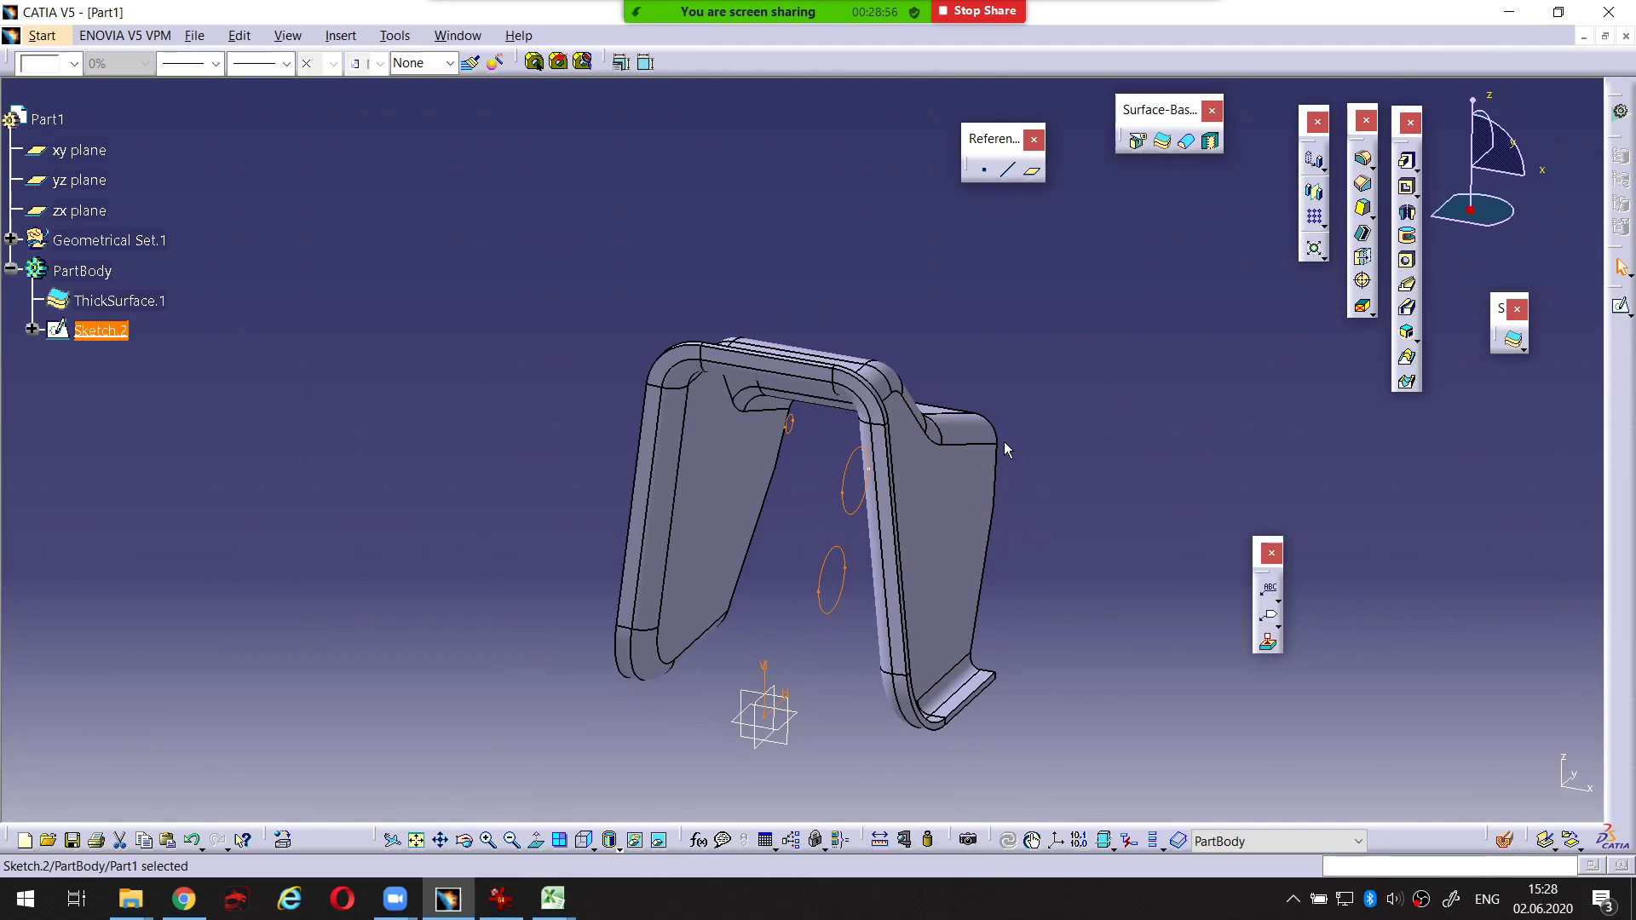
{"action": "left_click", "coordinate": [778, 261]}
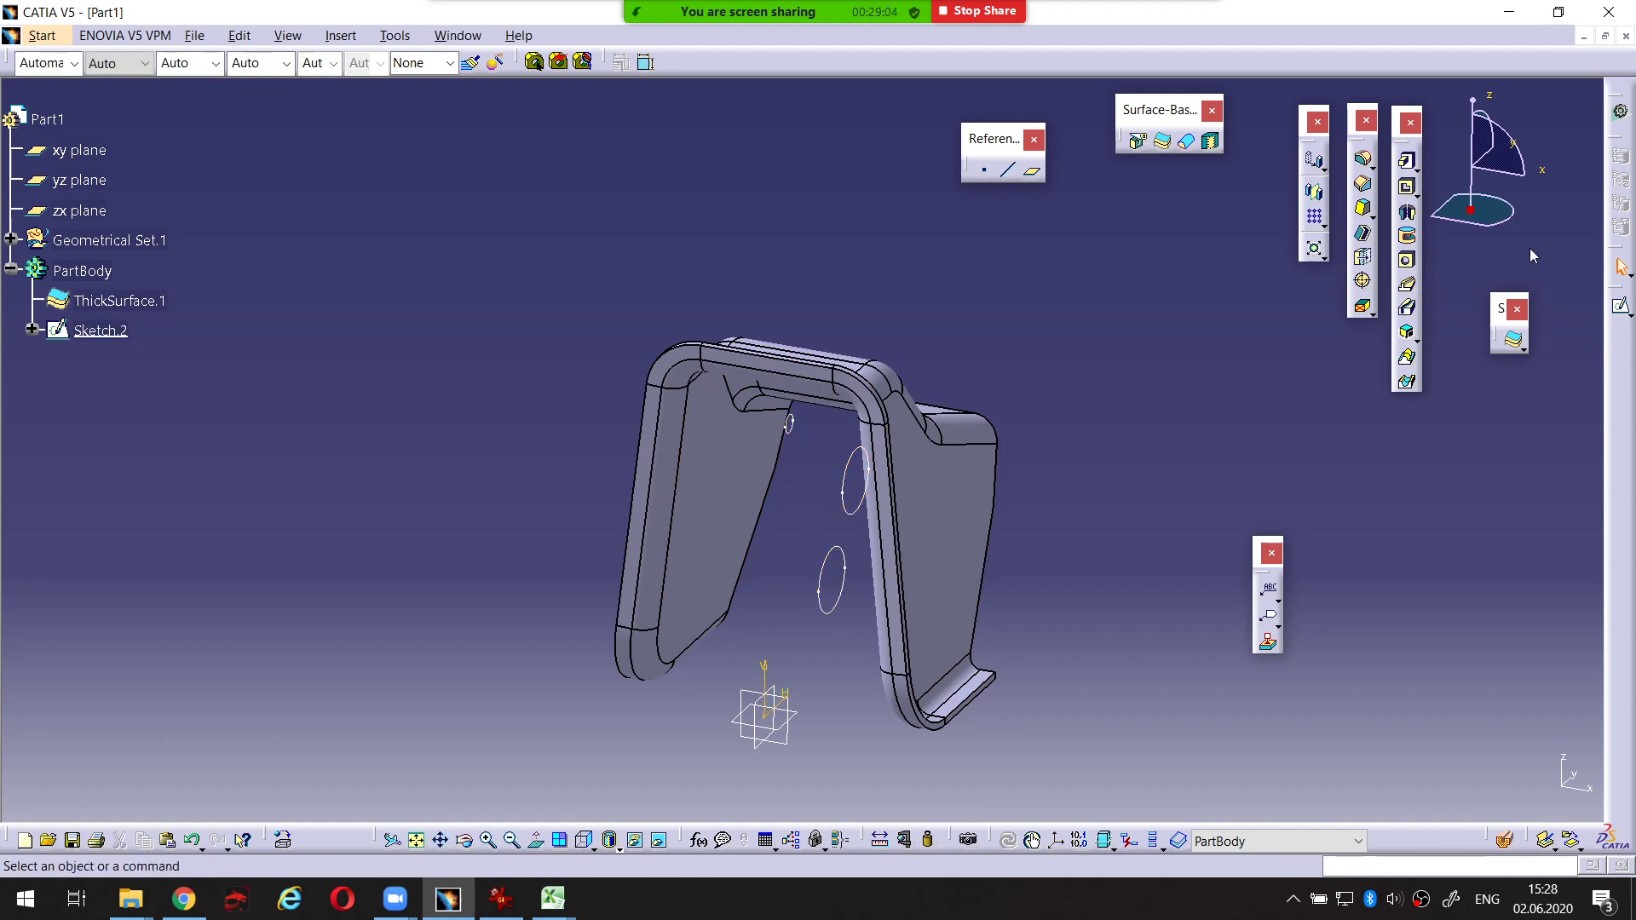
Create a pocket using the three-circle sketch Sketch.2 as its profile and examine its direction relative to the flanged side wall
{"action": "left_click", "coordinate": [1408, 190]}
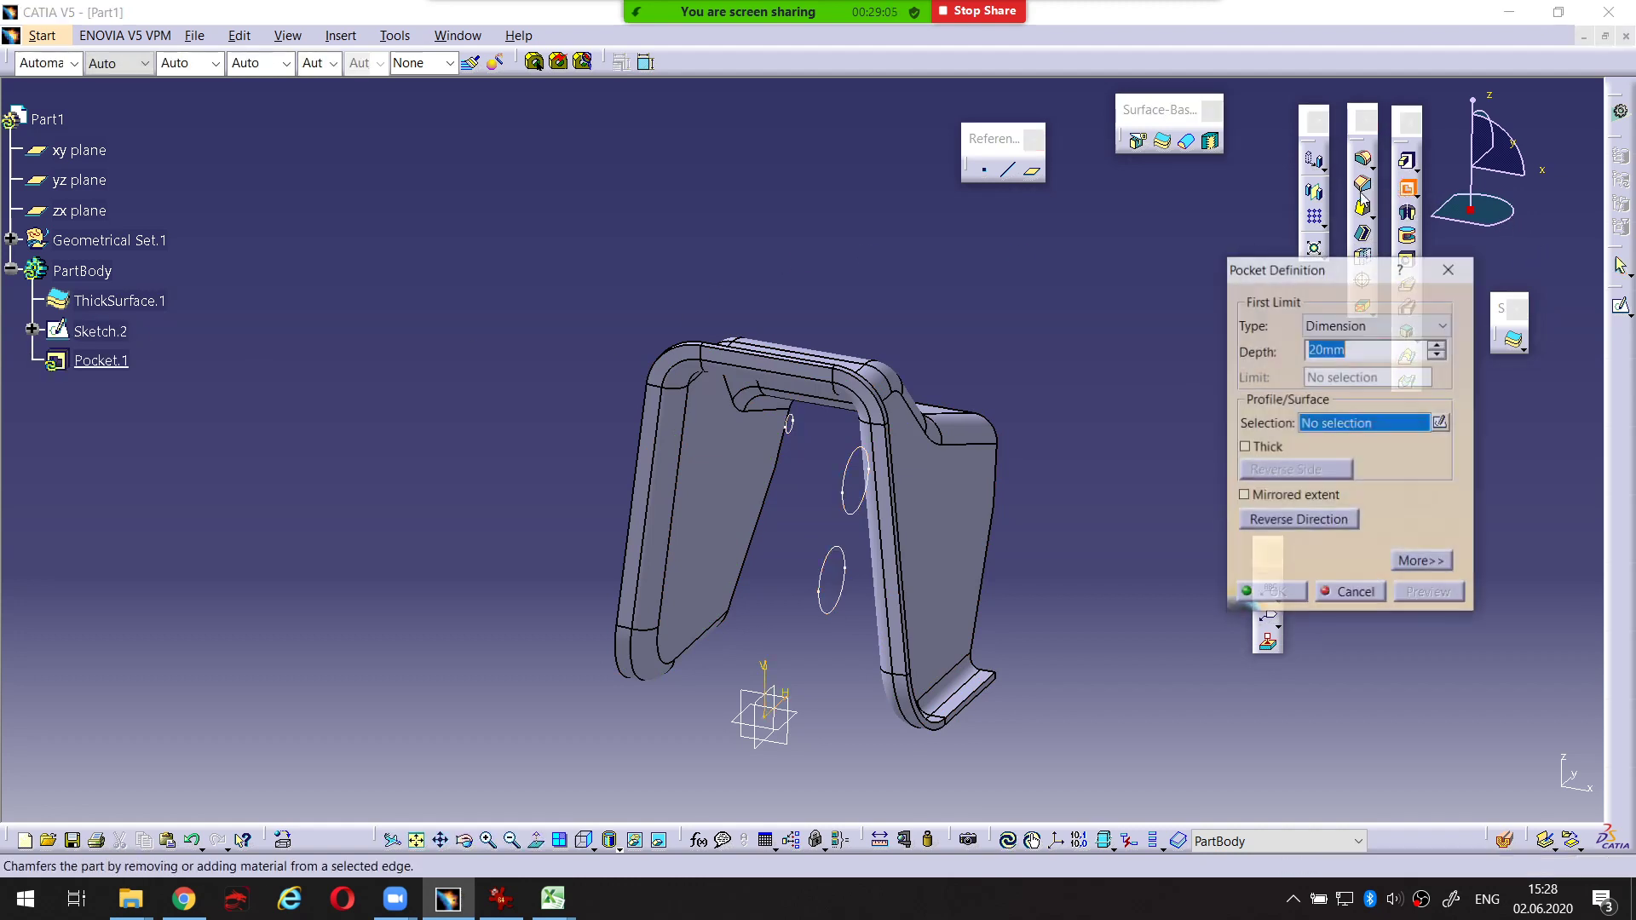
{"action": "left_click", "coordinate": [101, 331]}
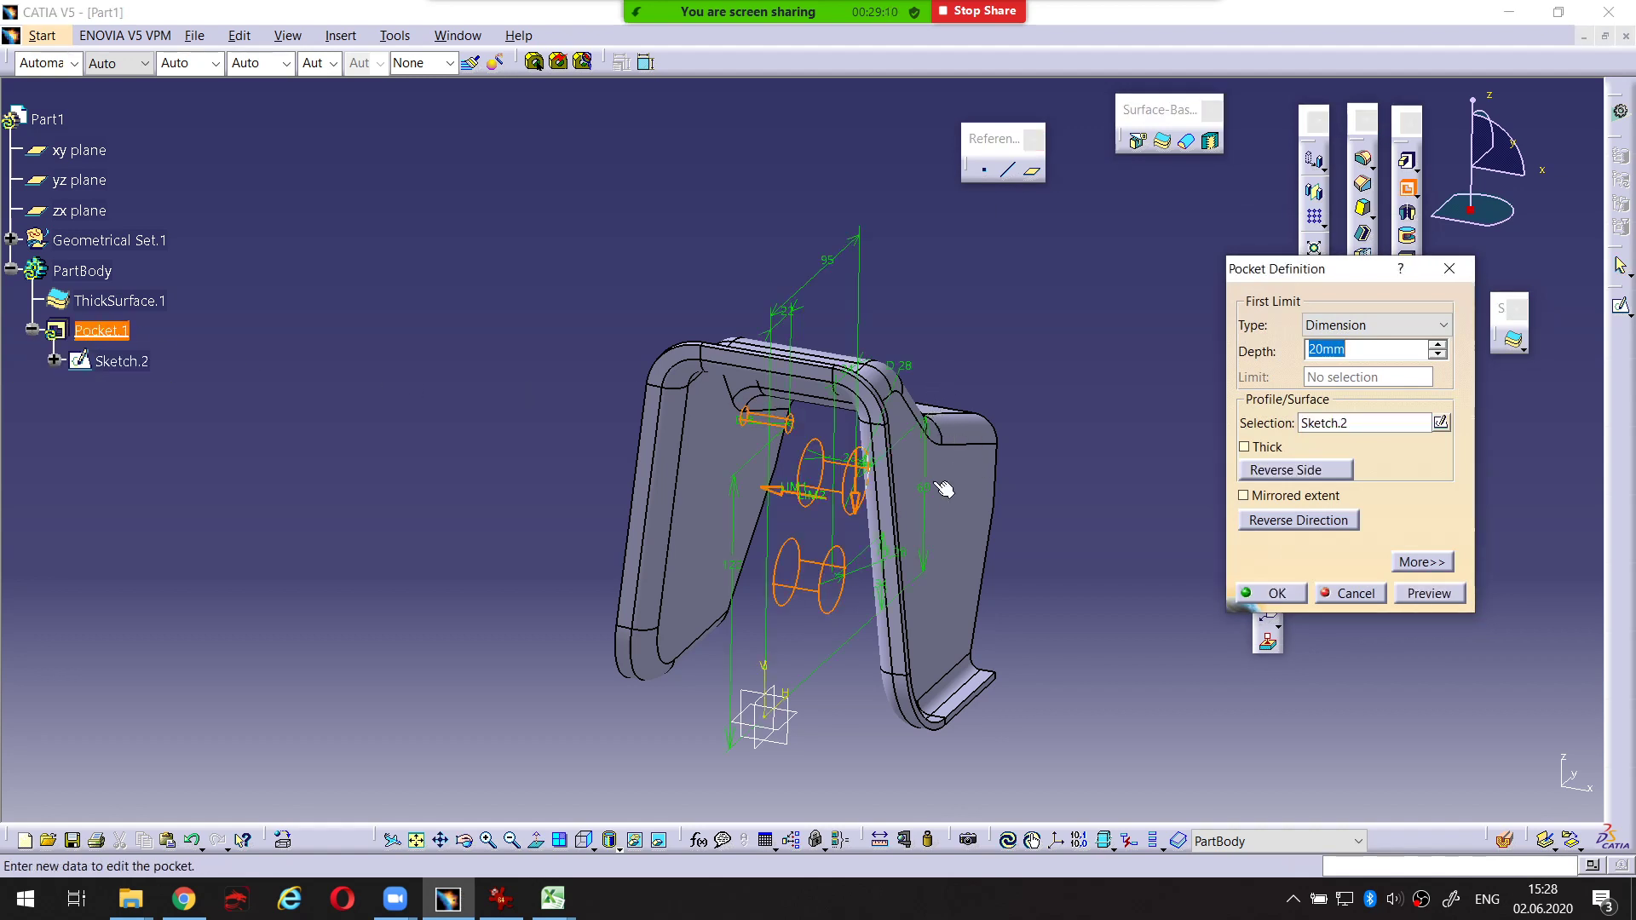
{"action": "middle_click_drag", "start_coordinate": [839, 477], "coordinate": [903, 516]}
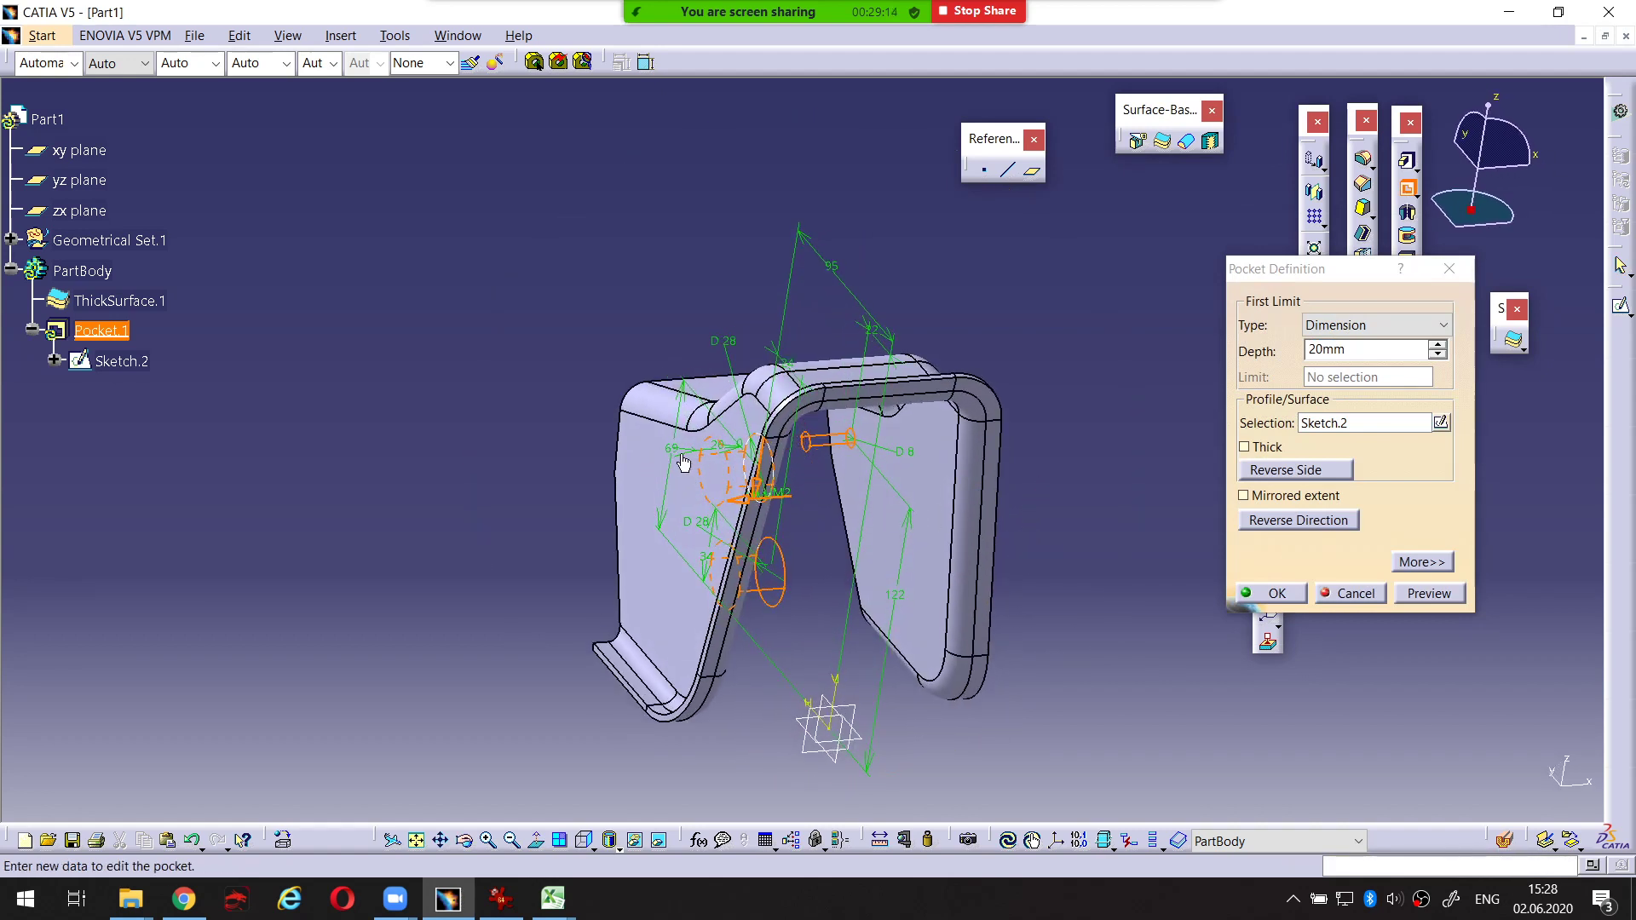
{"action": "middle_click_drag", "start_coordinate": [696, 537], "coordinate": [602, 534]}
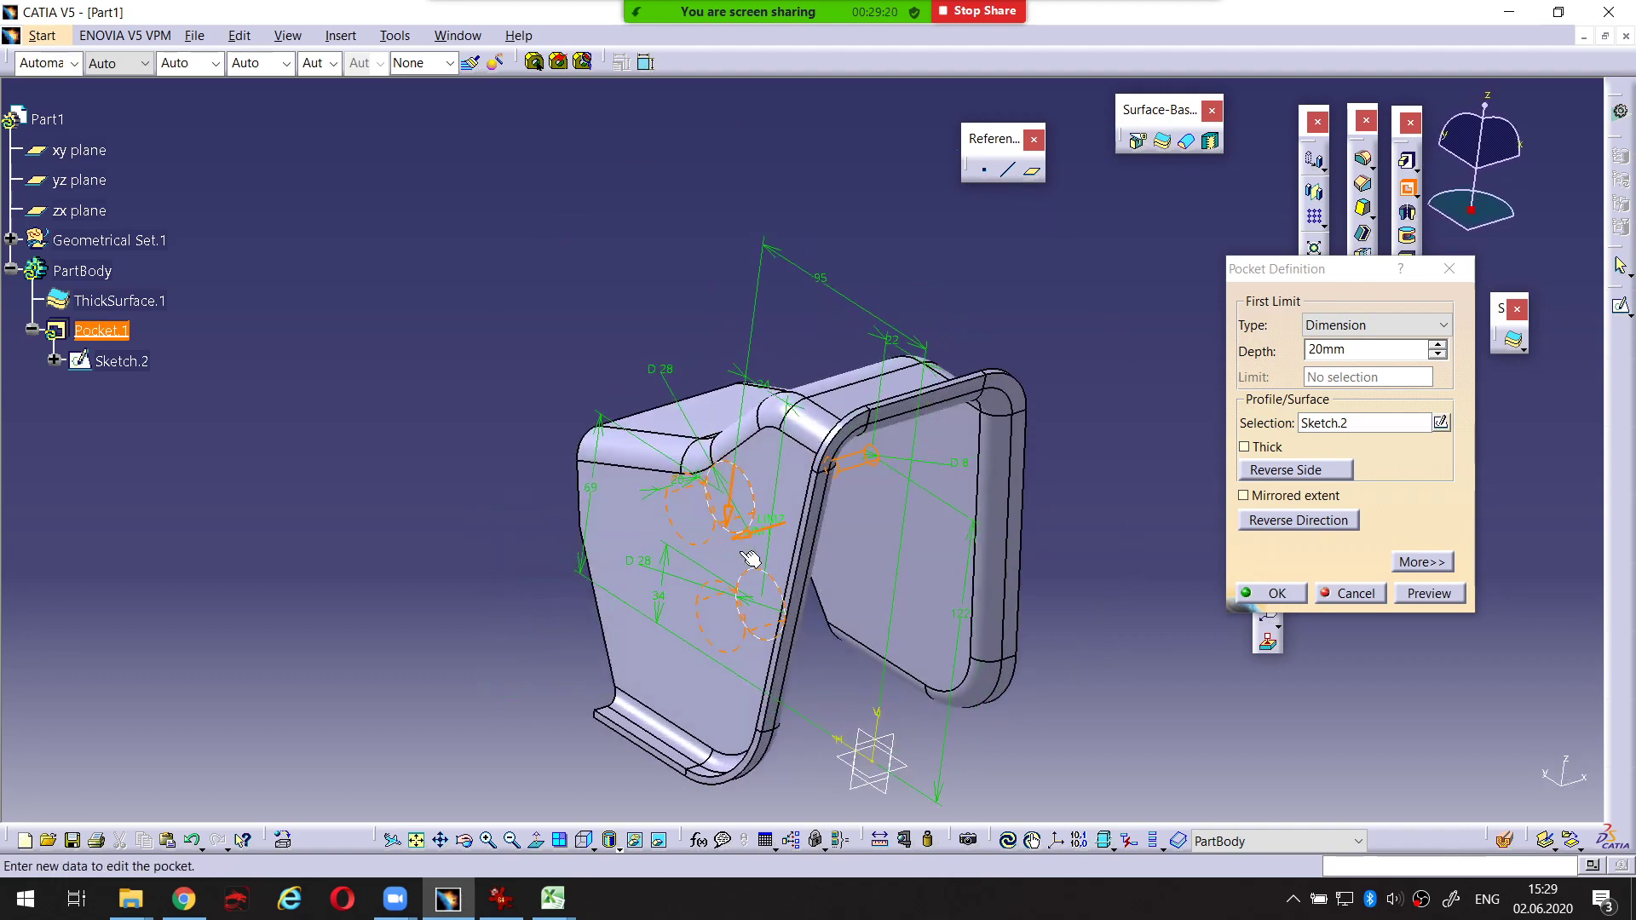
{"action": "middle_click_drag", "start_coordinate": [750, 558], "coordinate": [635, 527]}
{"action": "key", "text": "ctrl+alt+d"}
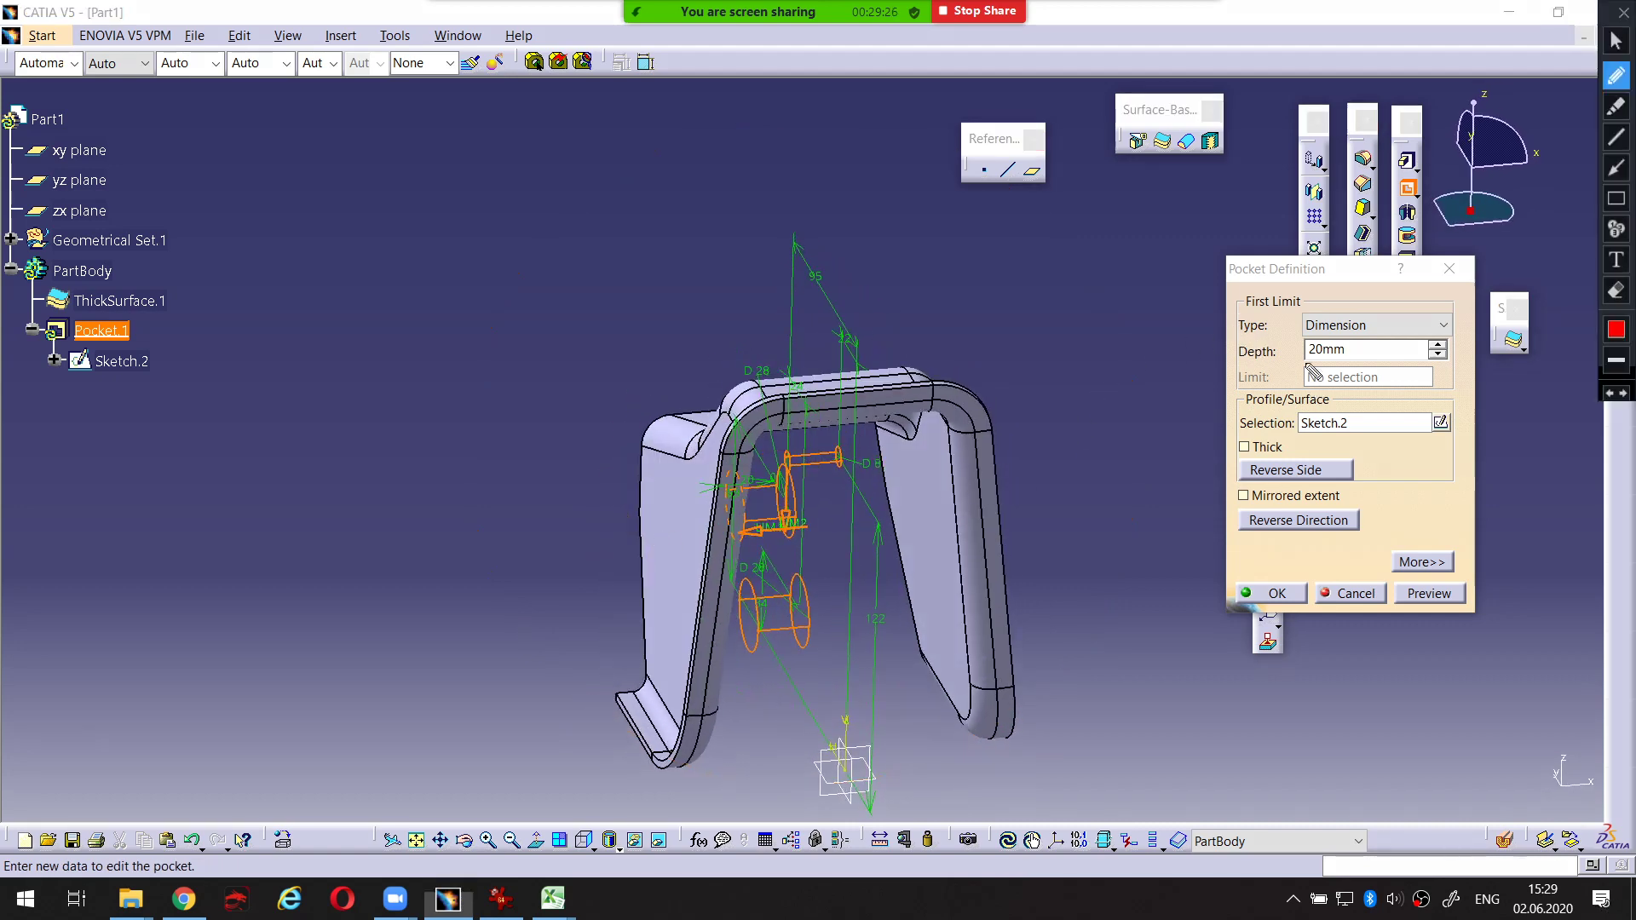
{"action": "key", "text": "ctrl+alt+d"}
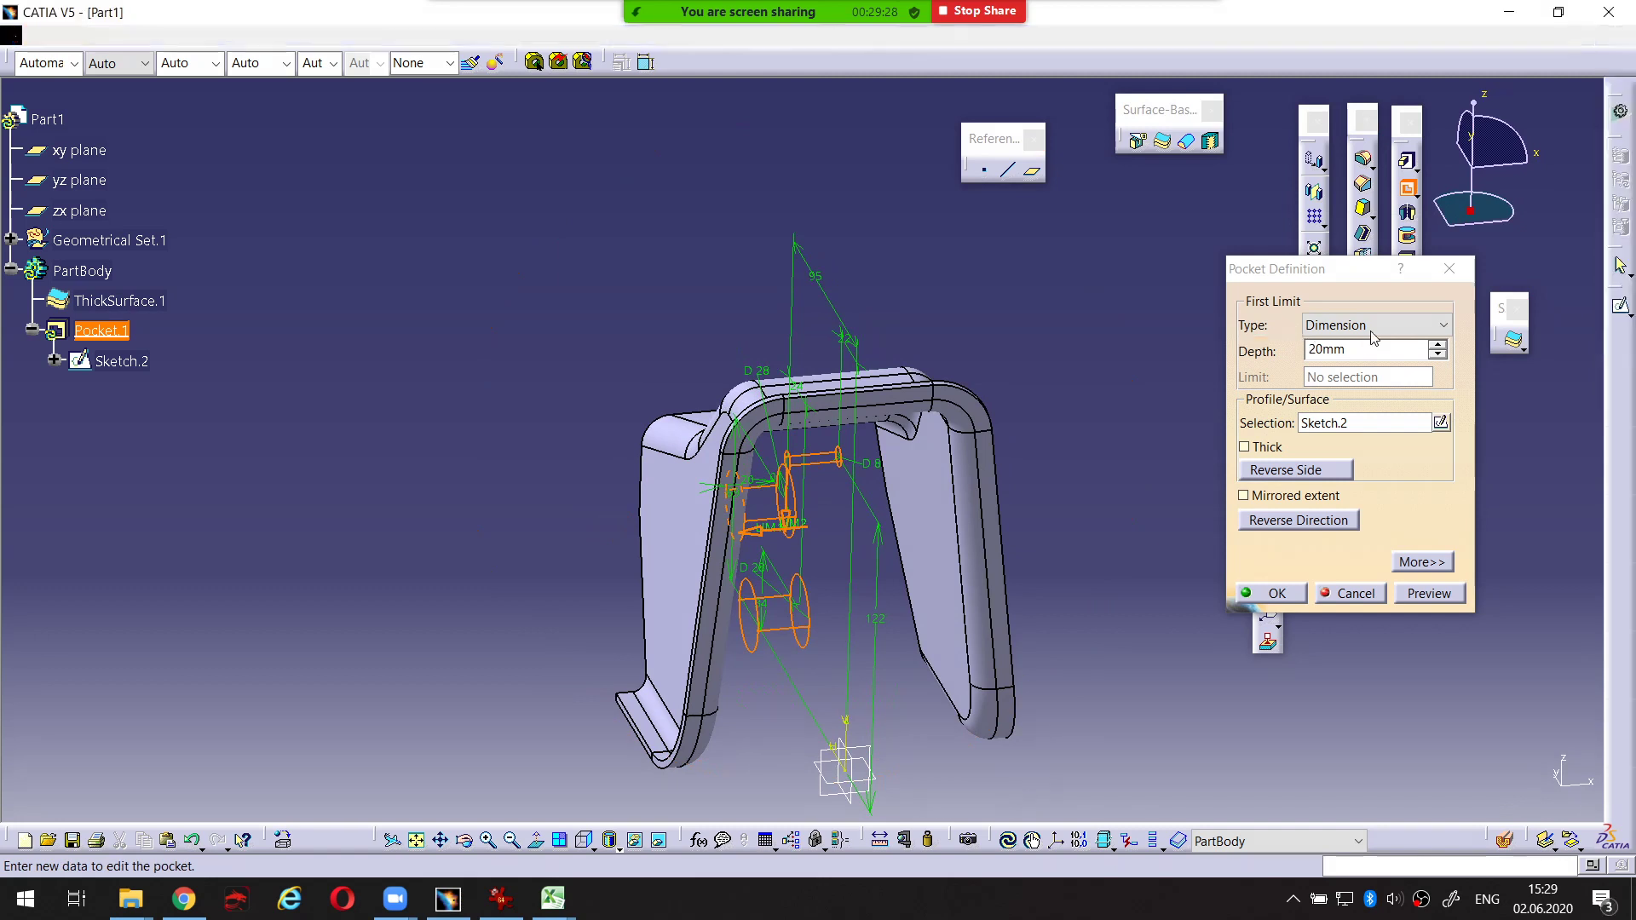
Set the pocket's first limit to Up to surface, using the outer face of the side wall with the bottom flange
{"action": "left_click", "coordinate": [1376, 328]}
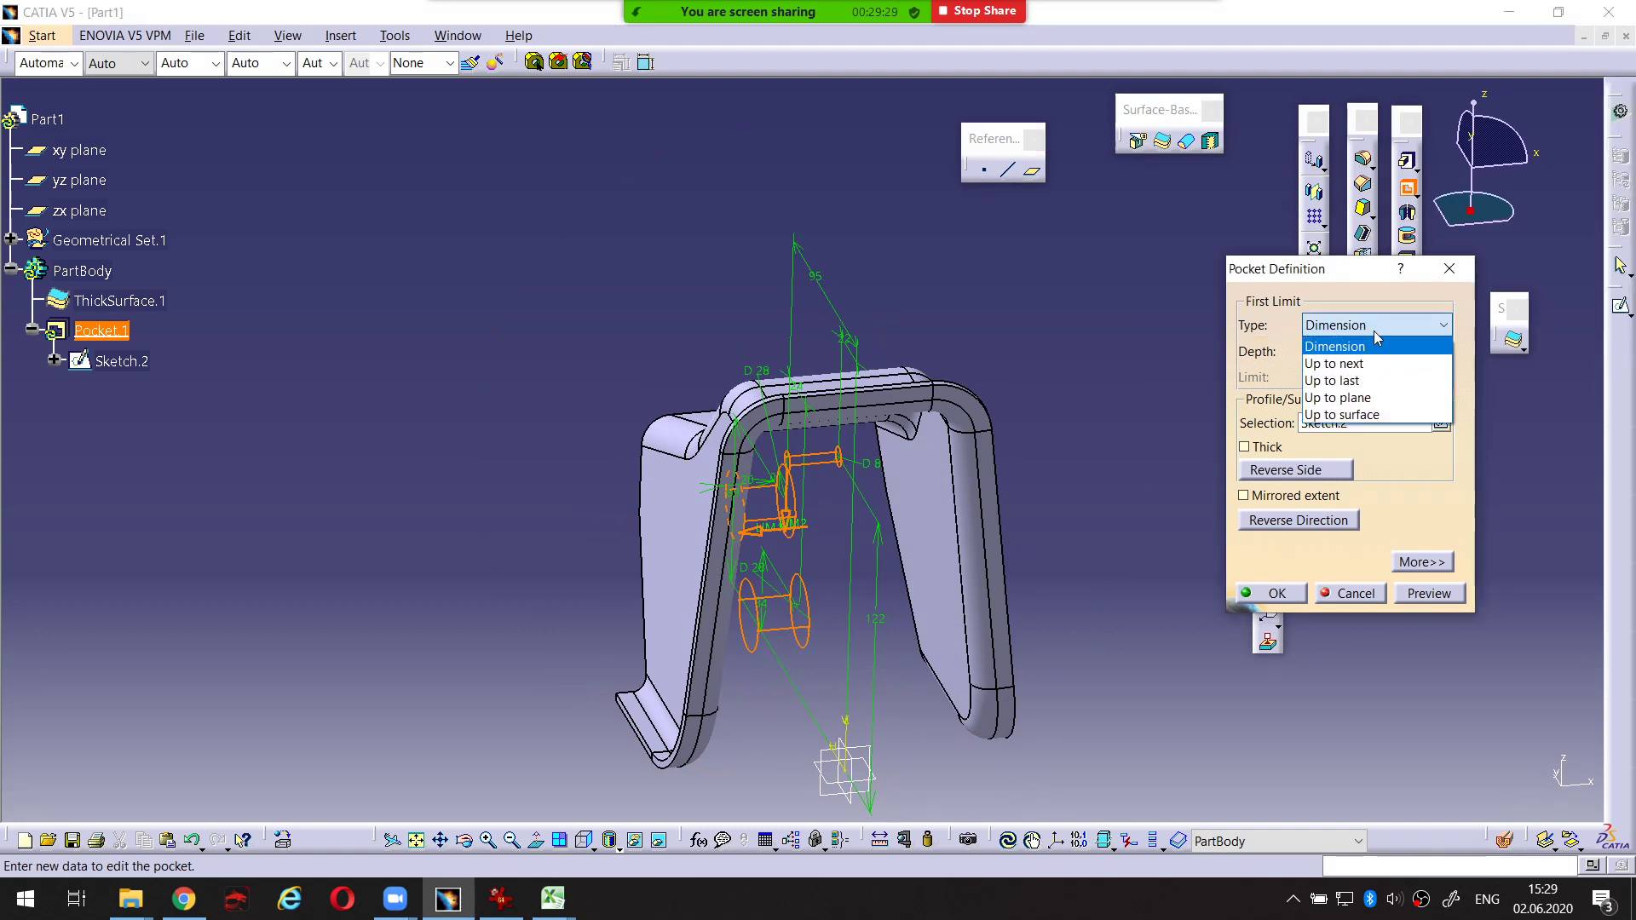
{"action": "left_click", "coordinate": [1373, 415]}
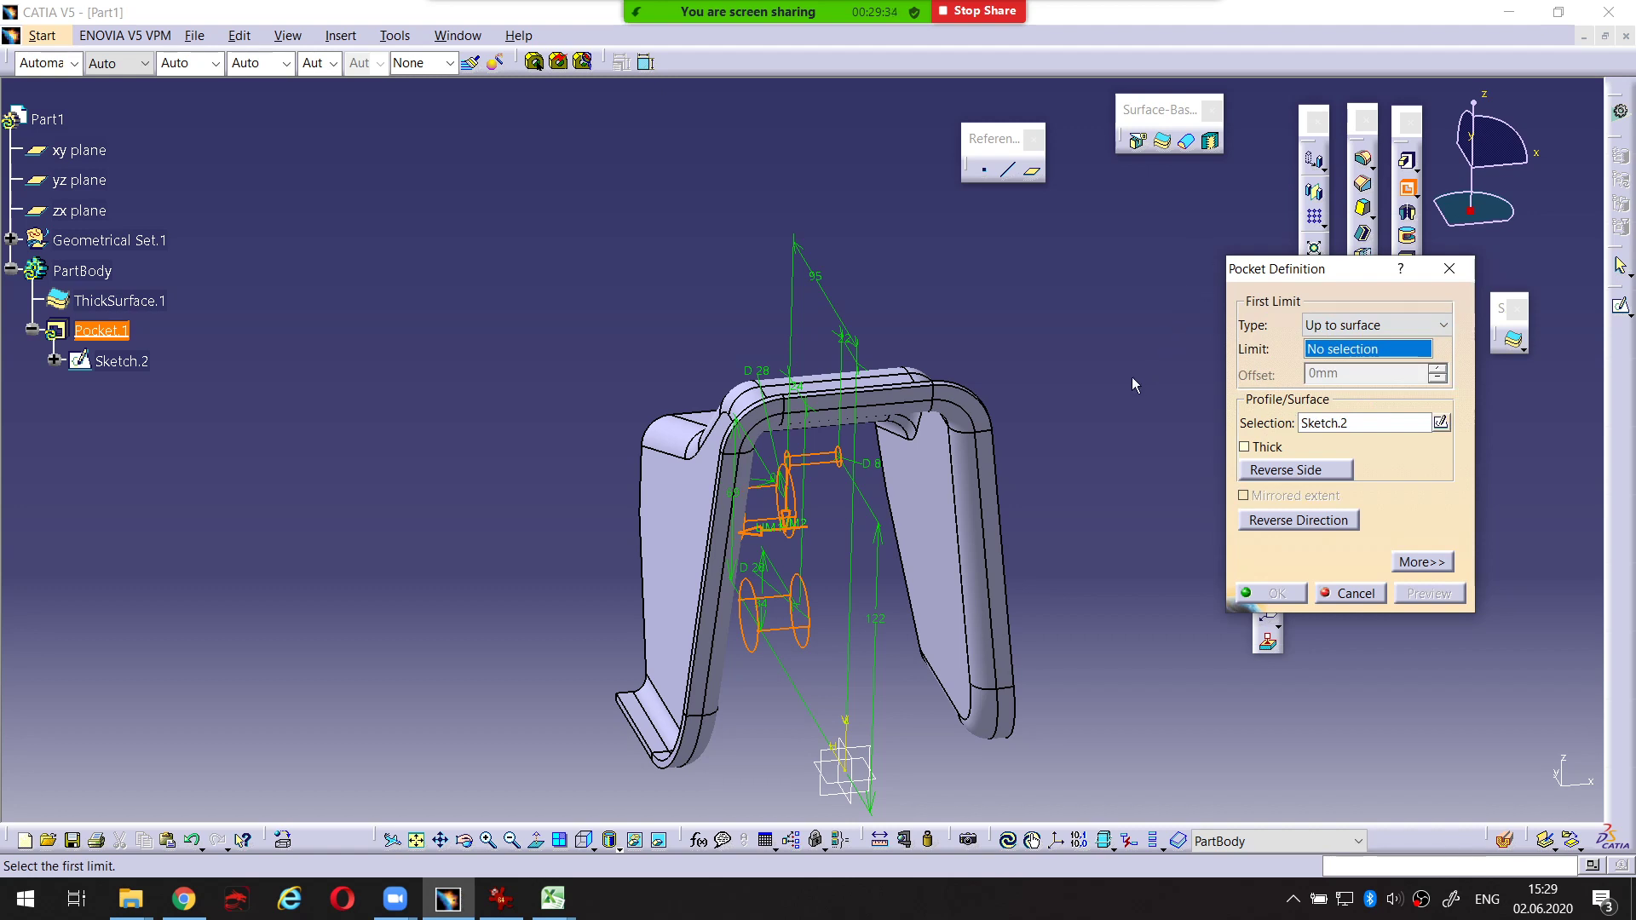
{"action": "key", "text": "ctrl+alt+d"}
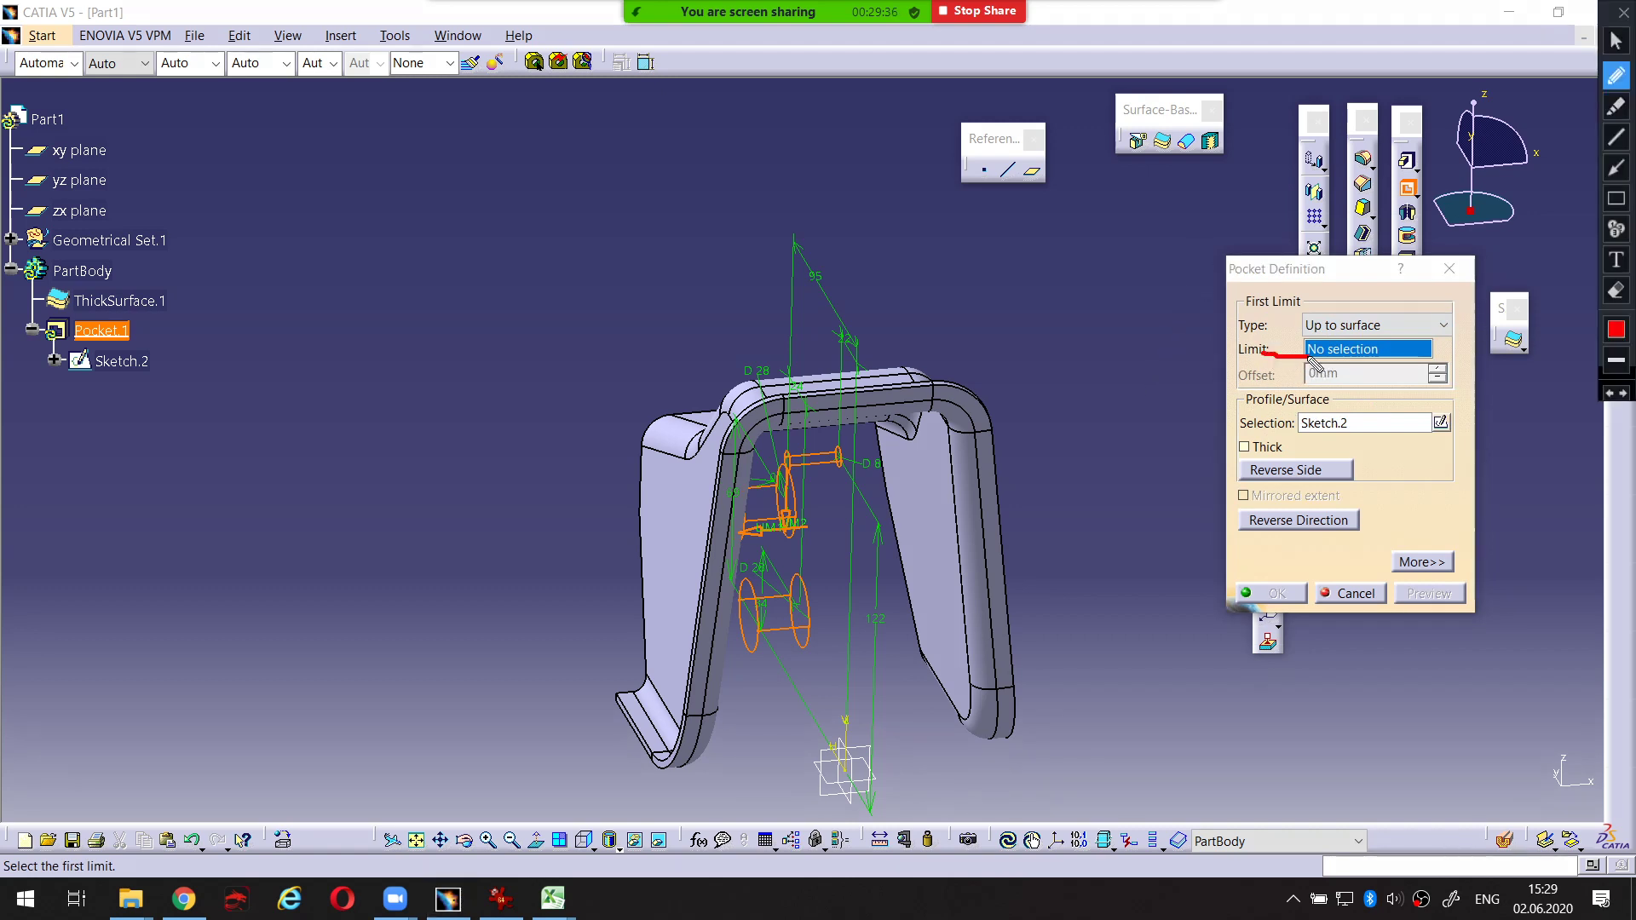
{"action": "key", "text": "ctrl+alt+d"}
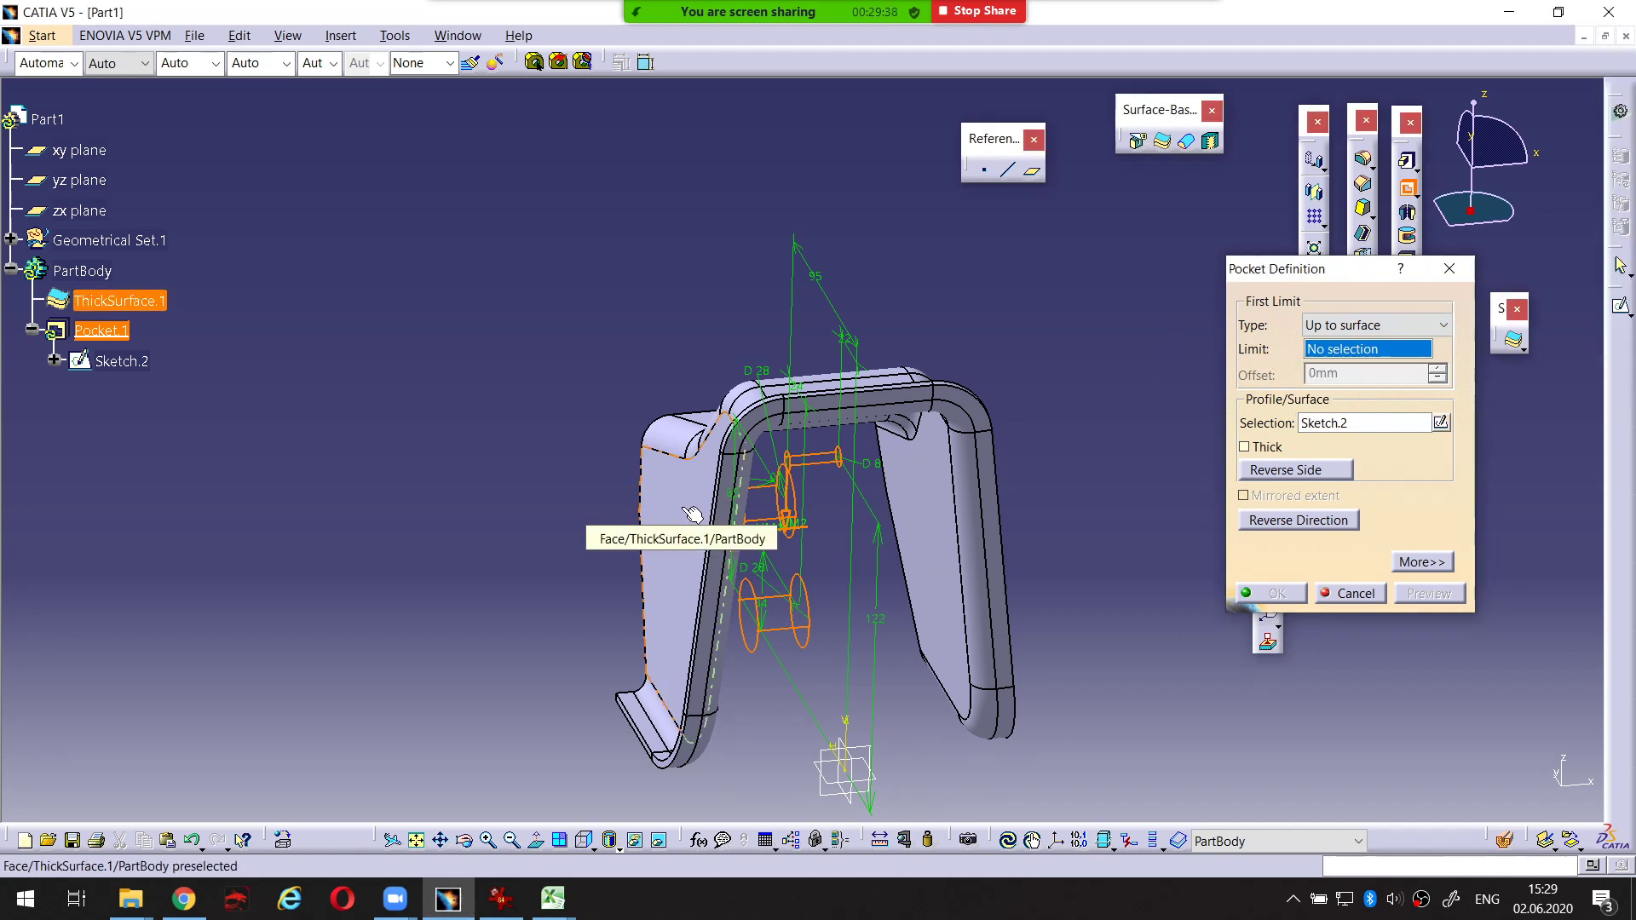
{"action": "left_click", "coordinate": [690, 515]}
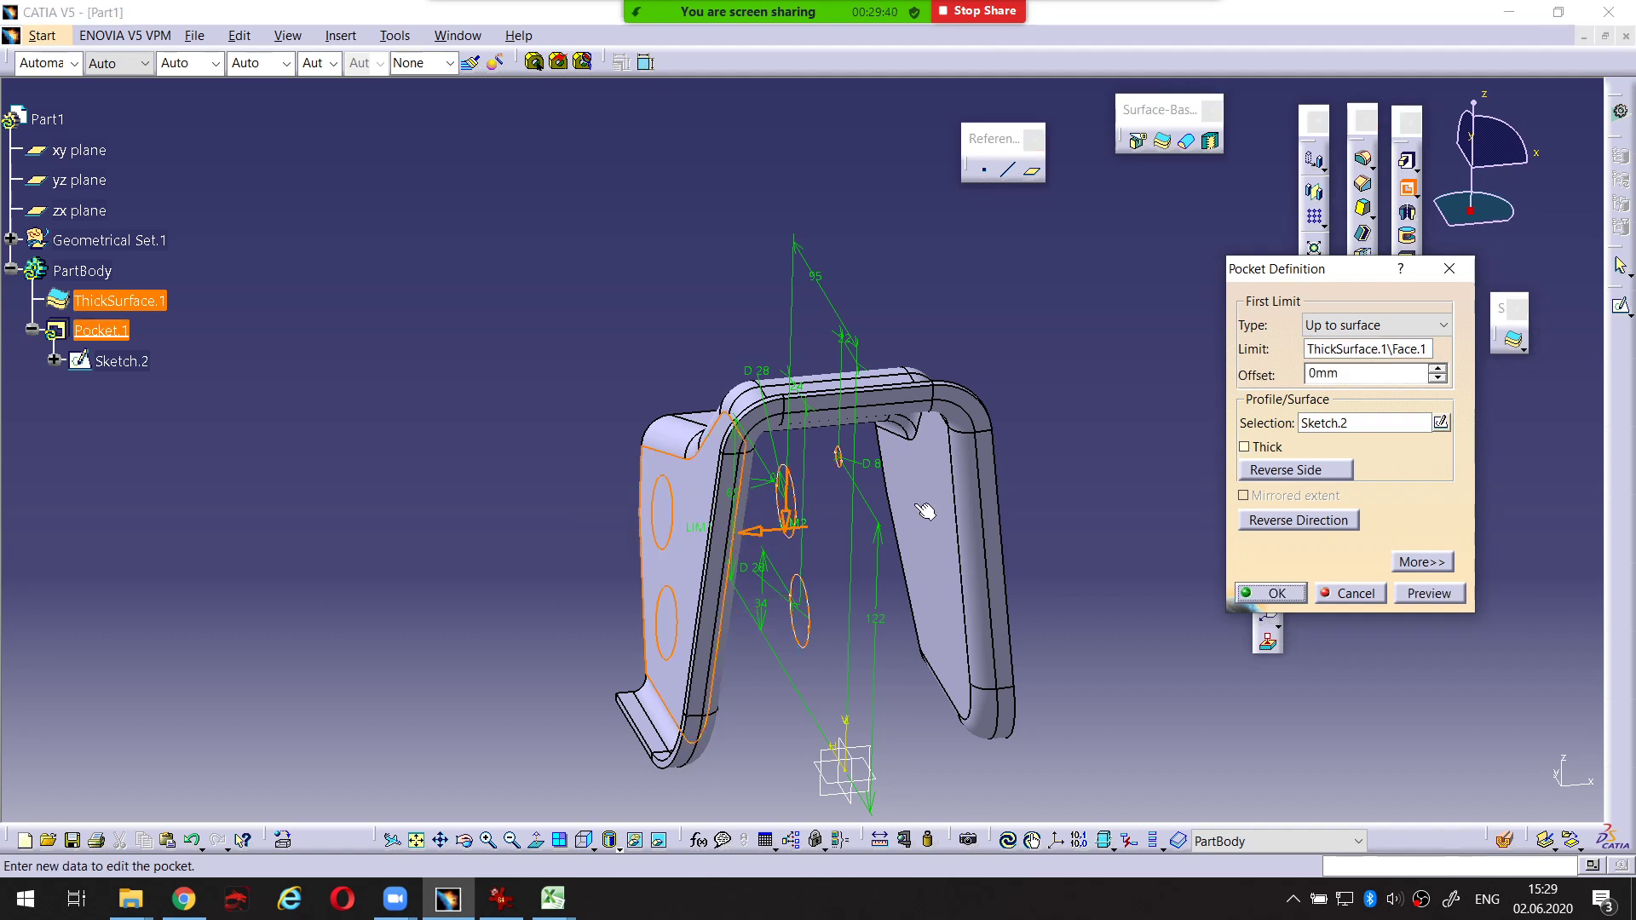
{"action": "mouse_move", "coordinate": [704, 440]}
{"action": "middle_mouse_down"}
{"action": "mouse_move", "coordinate": [859, 548]}
{"action": "mouse_move", "coordinate": [956, 538]}
{"action": "mouse_move", "coordinate": [711, 508]}
{"action": "mouse_move", "coordinate": [823, 526]}
{"action": "mouse_move", "coordinate": [500, 562]}
{"action": "mouse_move", "coordinate": [918, 560]}
{"action": "mouse_move", "coordinate": [726, 584]}
{"action": "mouse_move", "coordinate": [431, 559]}
{"action": "middle_mouse_up"}
{"action": "key", "text": "ctrl+alt+d"}
{"action": "left_click_drag", "start_coordinate": [882, 513], "coordinate": [1043, 571]}
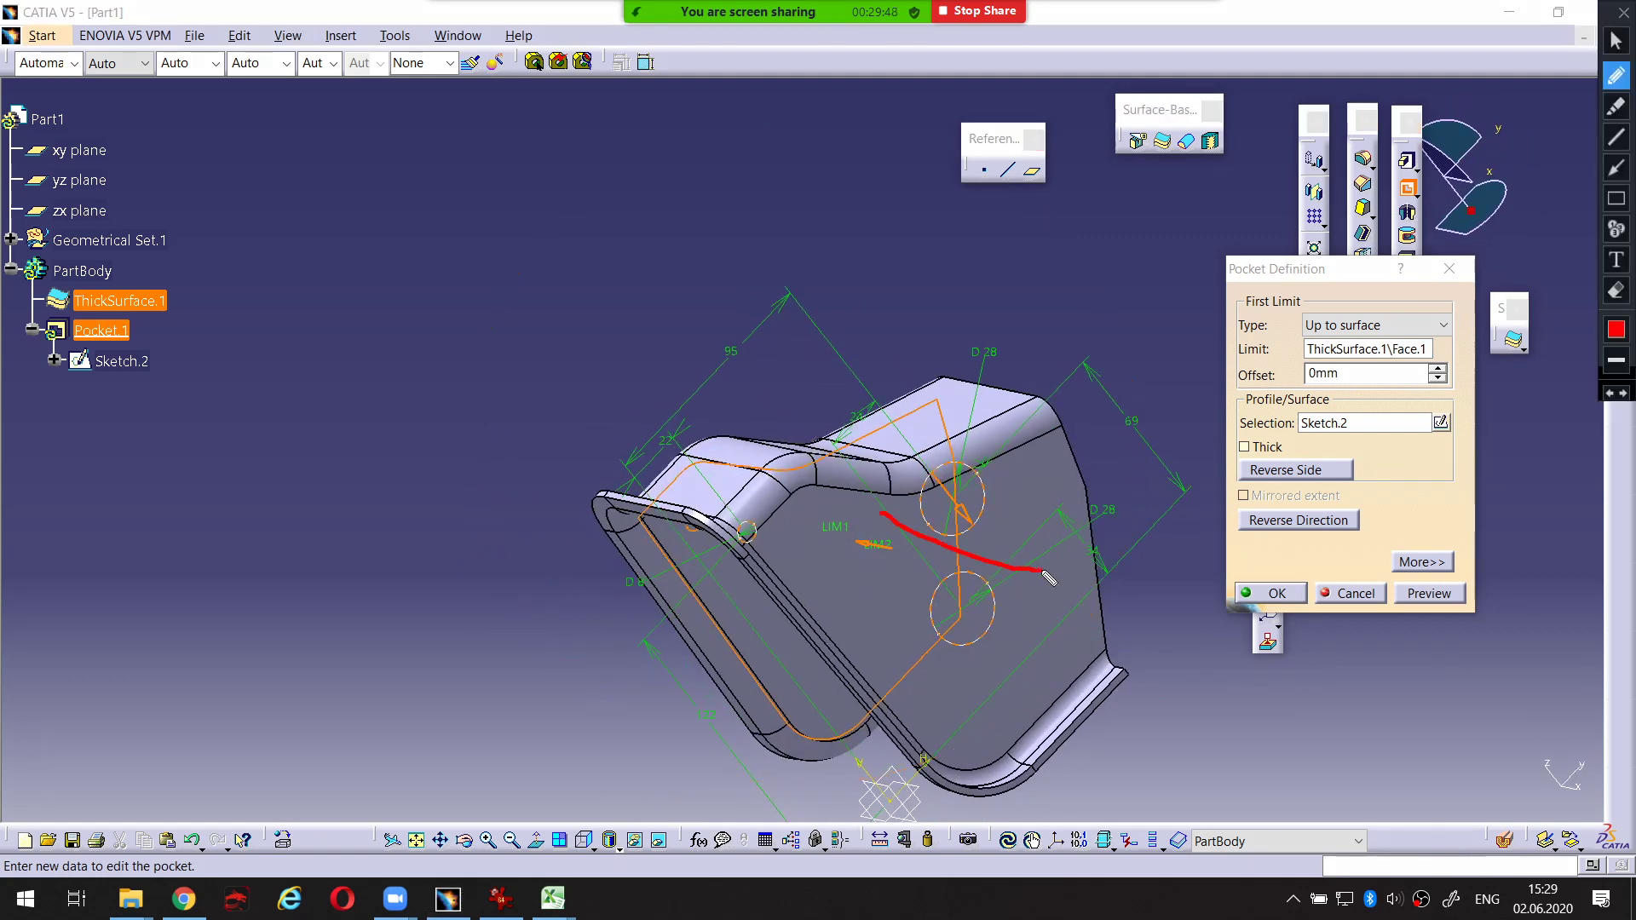
{"action": "left_click_drag", "start_coordinate": [1030, 476], "coordinate": [1090, 513]}
{"action": "left_click_drag", "start_coordinate": [878, 541], "coordinate": [1000, 645]}
{"action": "left_click_drag", "start_coordinate": [868, 609], "coordinate": [993, 678]}
{"action": "key", "text": "Escape"}
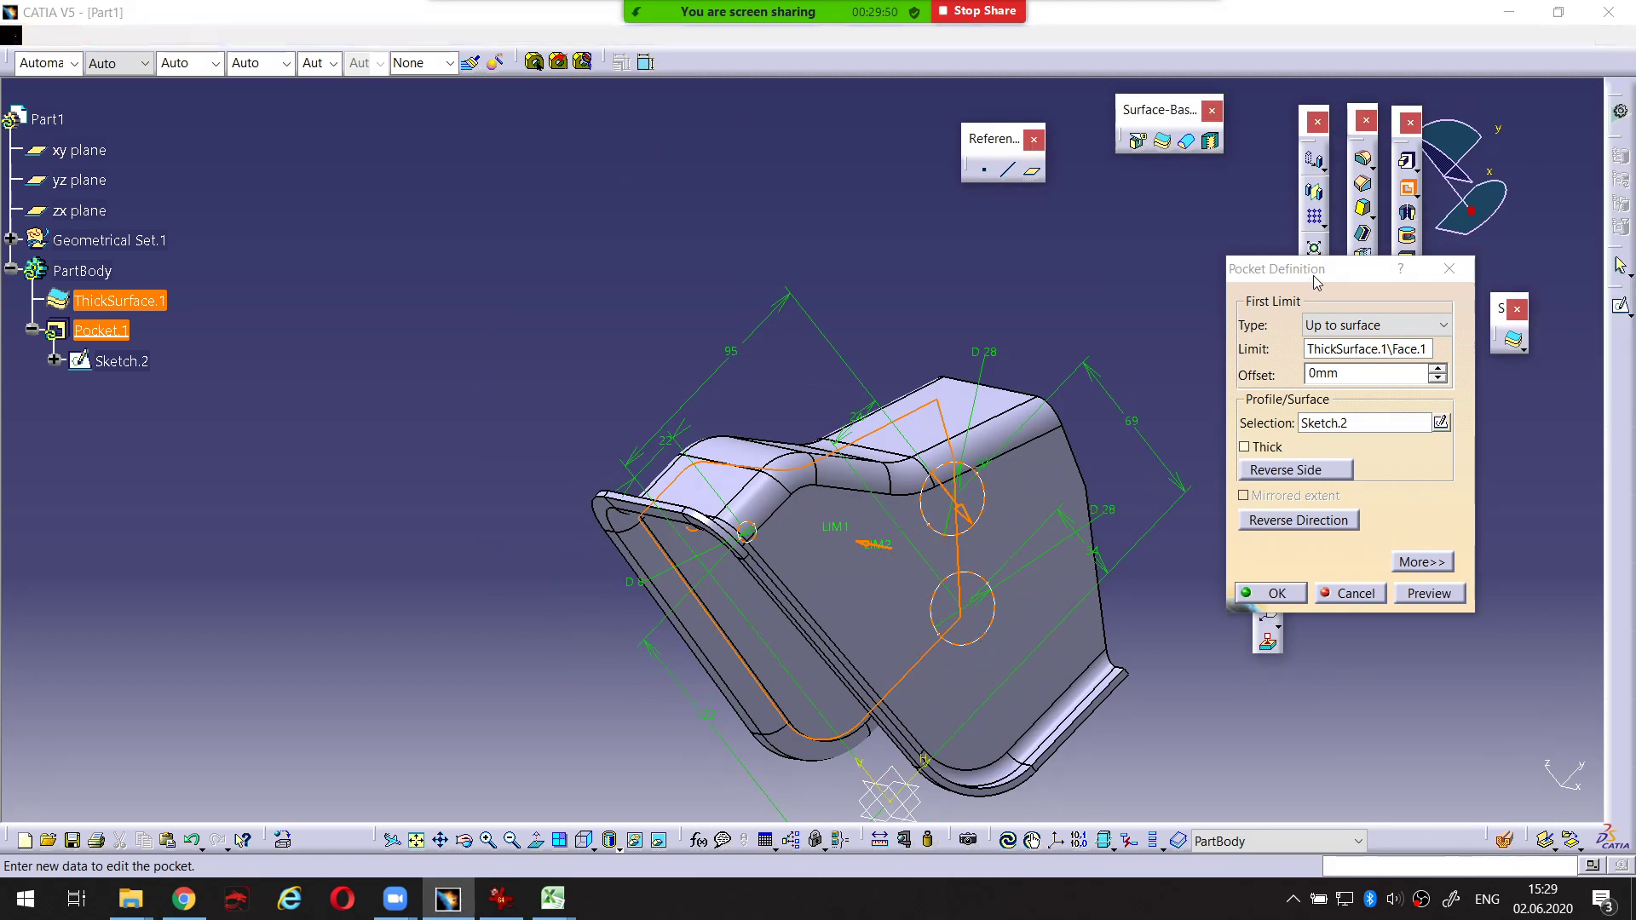
Expand the pocket definition to show its second-limit settings, keeping both side walls of the bracket in view
{"action": "left_click_drag", "start_coordinate": [1316, 281], "coordinate": [1252, 225]}
{"action": "middle_click_drag", "start_coordinate": [1344, 579], "coordinate": [1073, 435]}
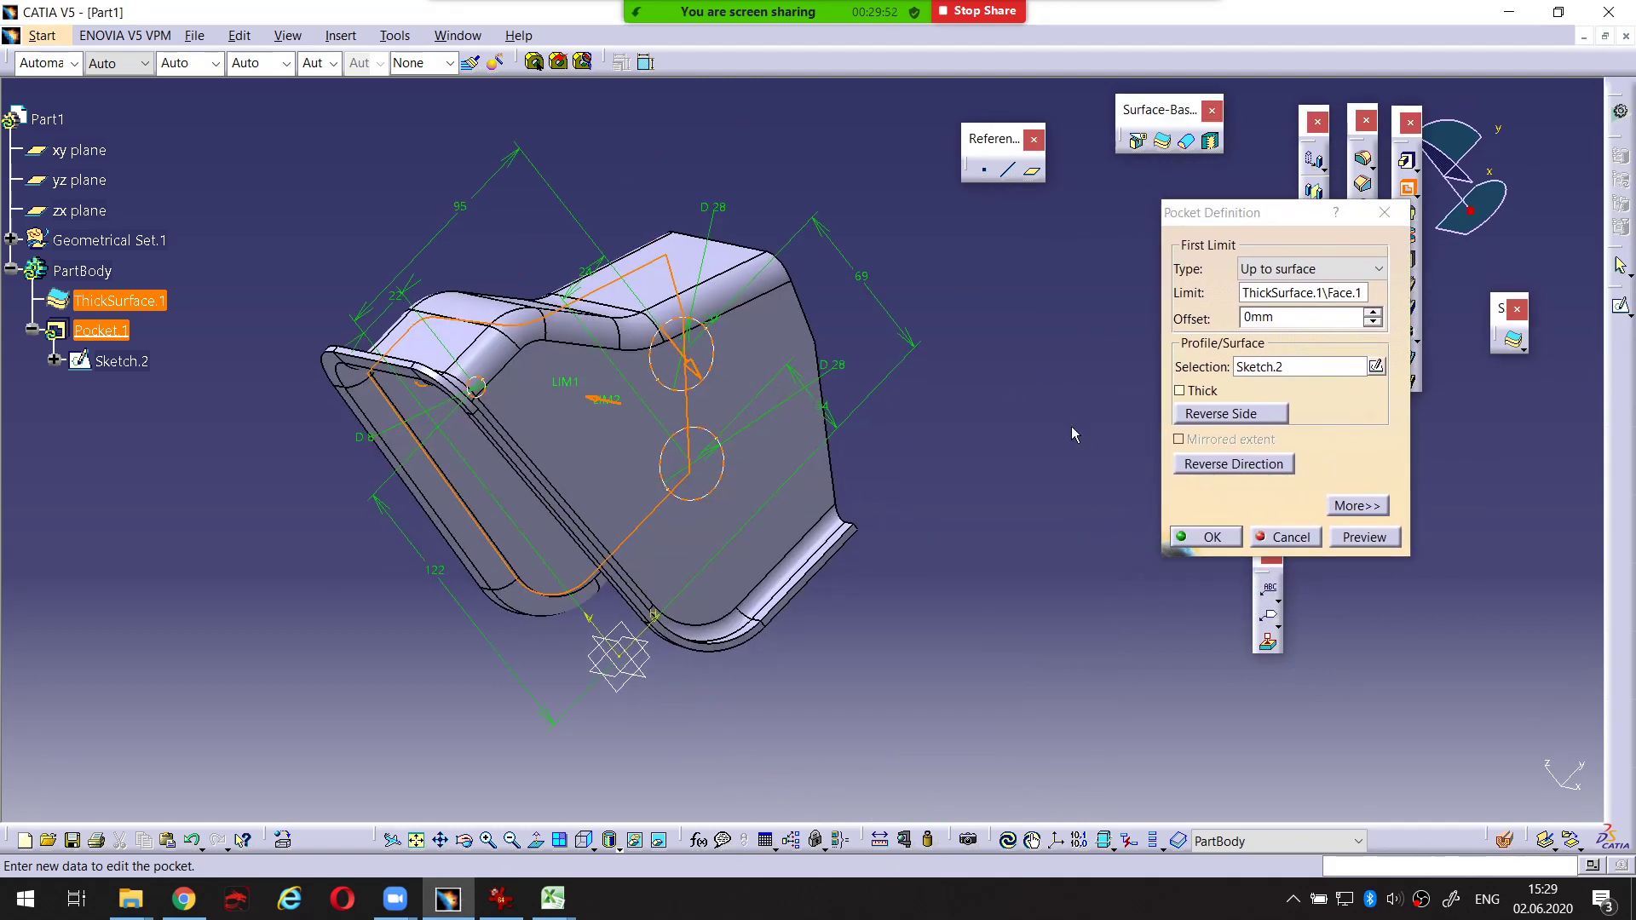
{"action": "middle_click_drag", "start_coordinate": [974, 330], "coordinate": [937, 428]}
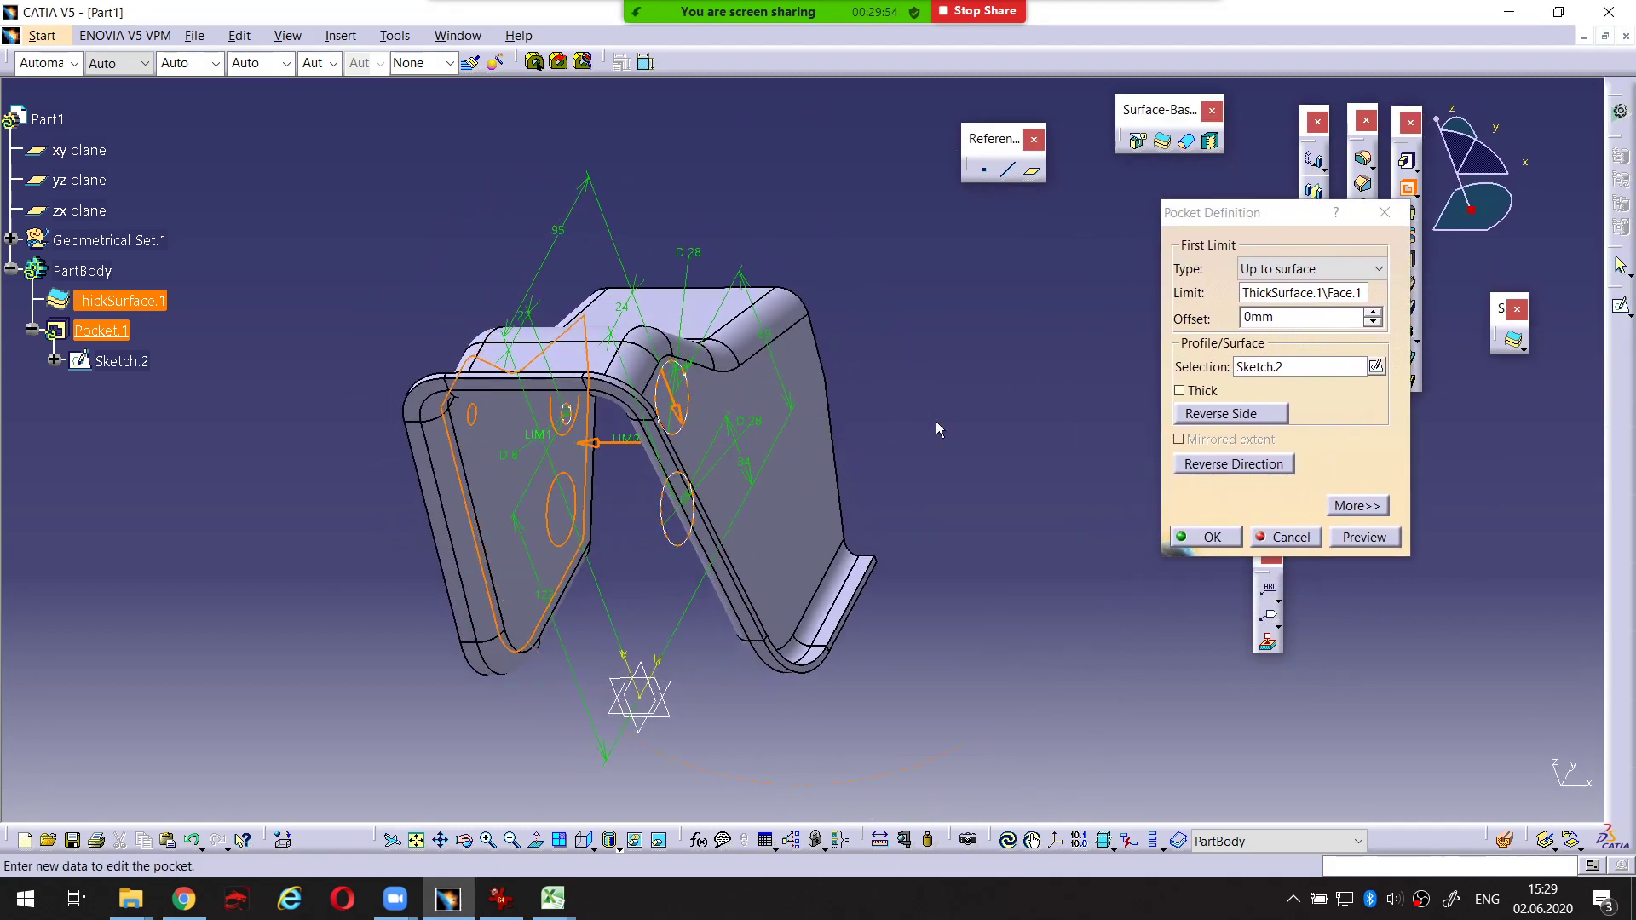
{"action": "left_click", "coordinate": [1360, 506]}
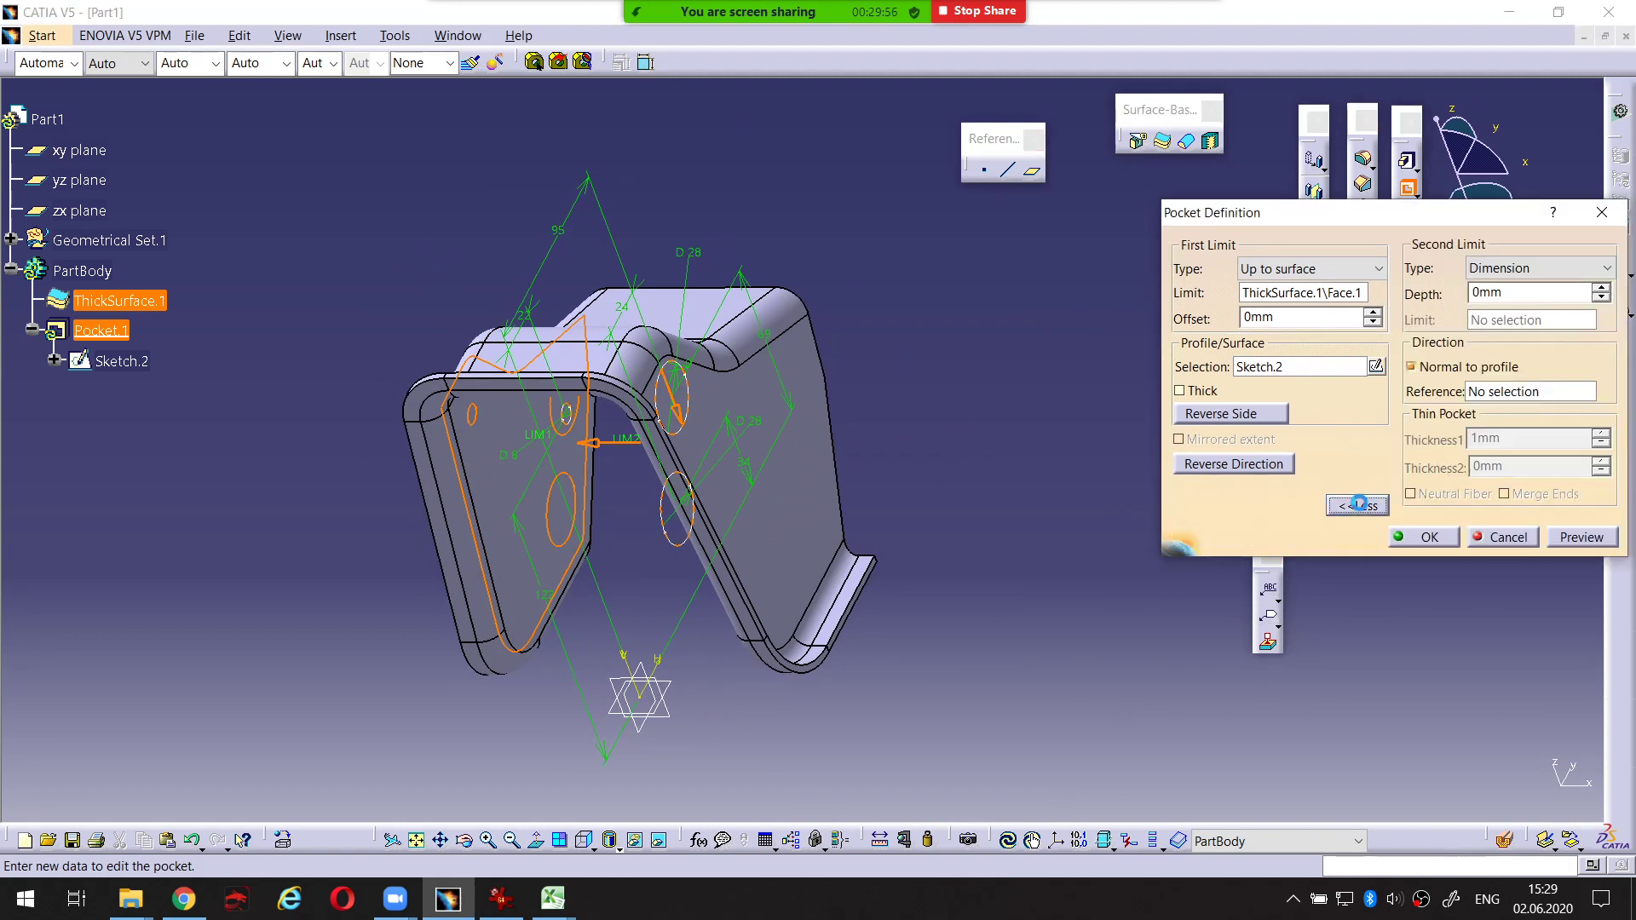
{"action": "left_click_drag", "start_coordinate": [1437, 216], "coordinate": [1322, 221]}
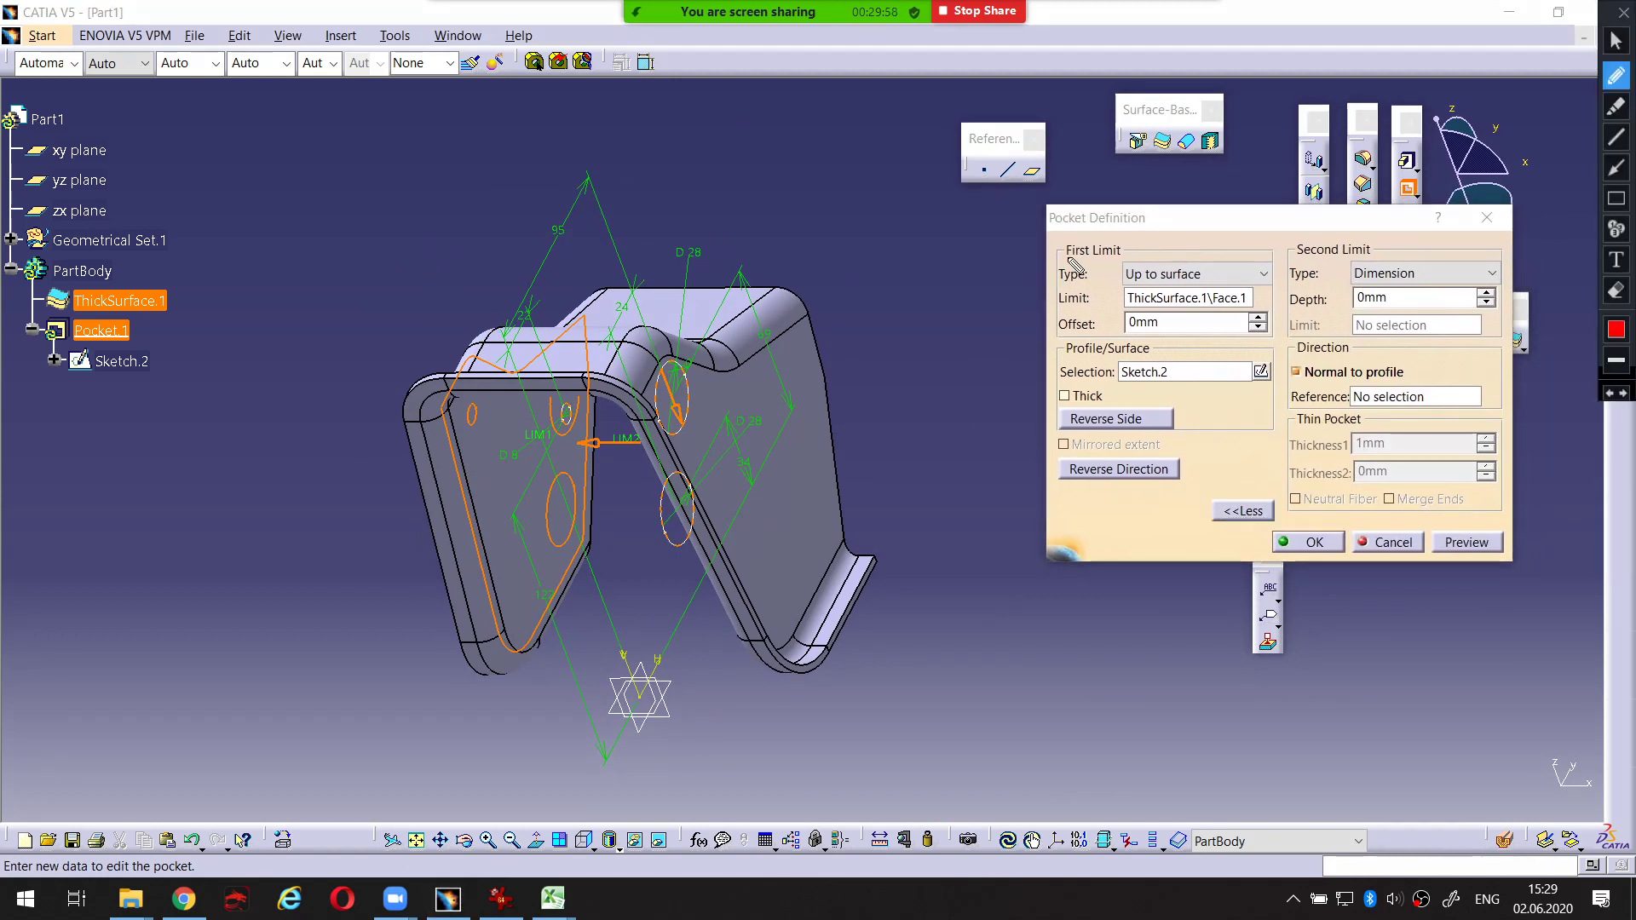
{"action": "mouse_move", "coordinate": [1136, 269]}
{"action": "left_mouse_down"}
{"action": "mouse_move", "coordinate": [1065, 235]}
{"action": "mouse_move", "coordinate": [1048, 265]}
{"action": "left_mouse_up"}
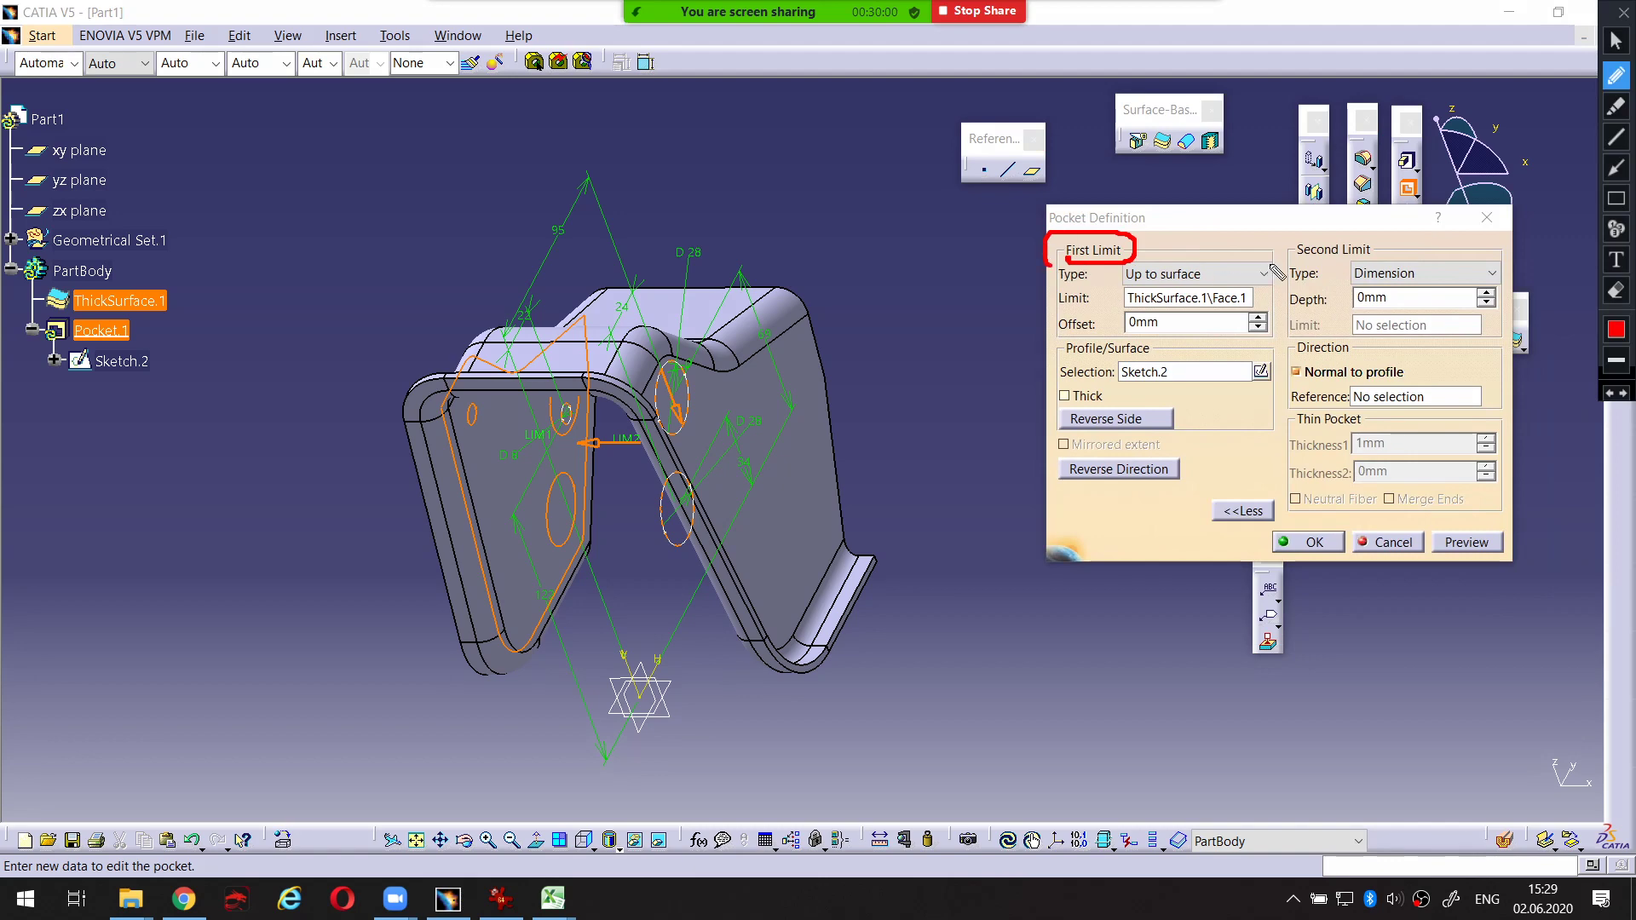
{"action": "mouse_move", "coordinate": [1294, 240]}
{"action": "left_mouse_down"}
{"action": "mouse_move", "coordinate": [1373, 269]}
{"action": "mouse_move", "coordinate": [1348, 218]}
{"action": "left_mouse_up"}
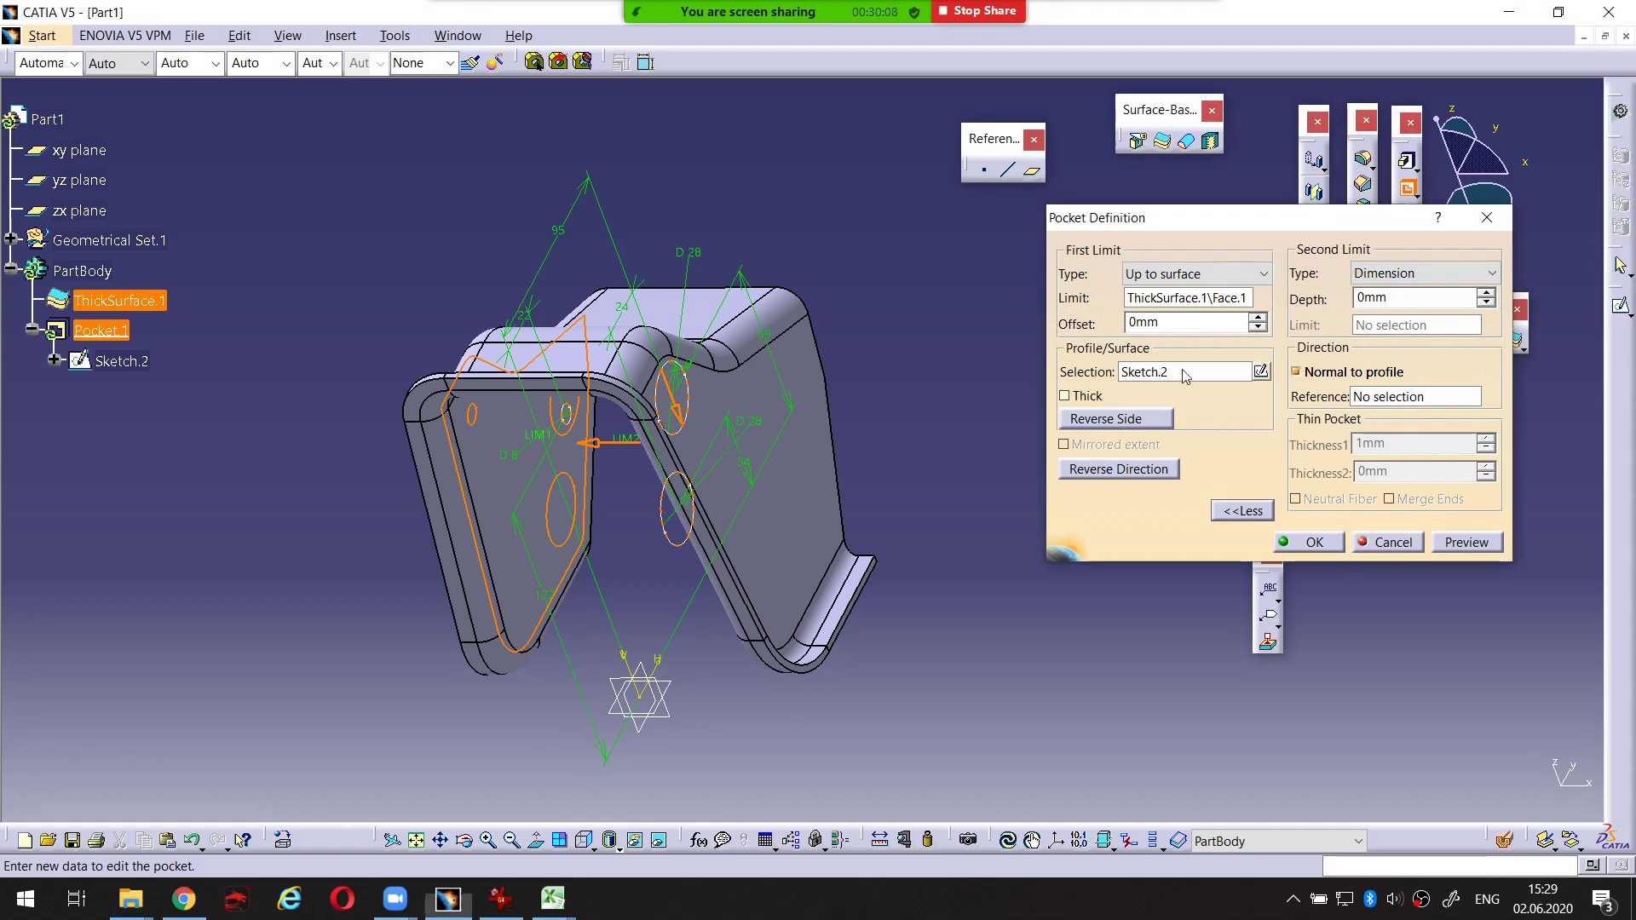
{"action": "left_click", "coordinate": [852, 55]}
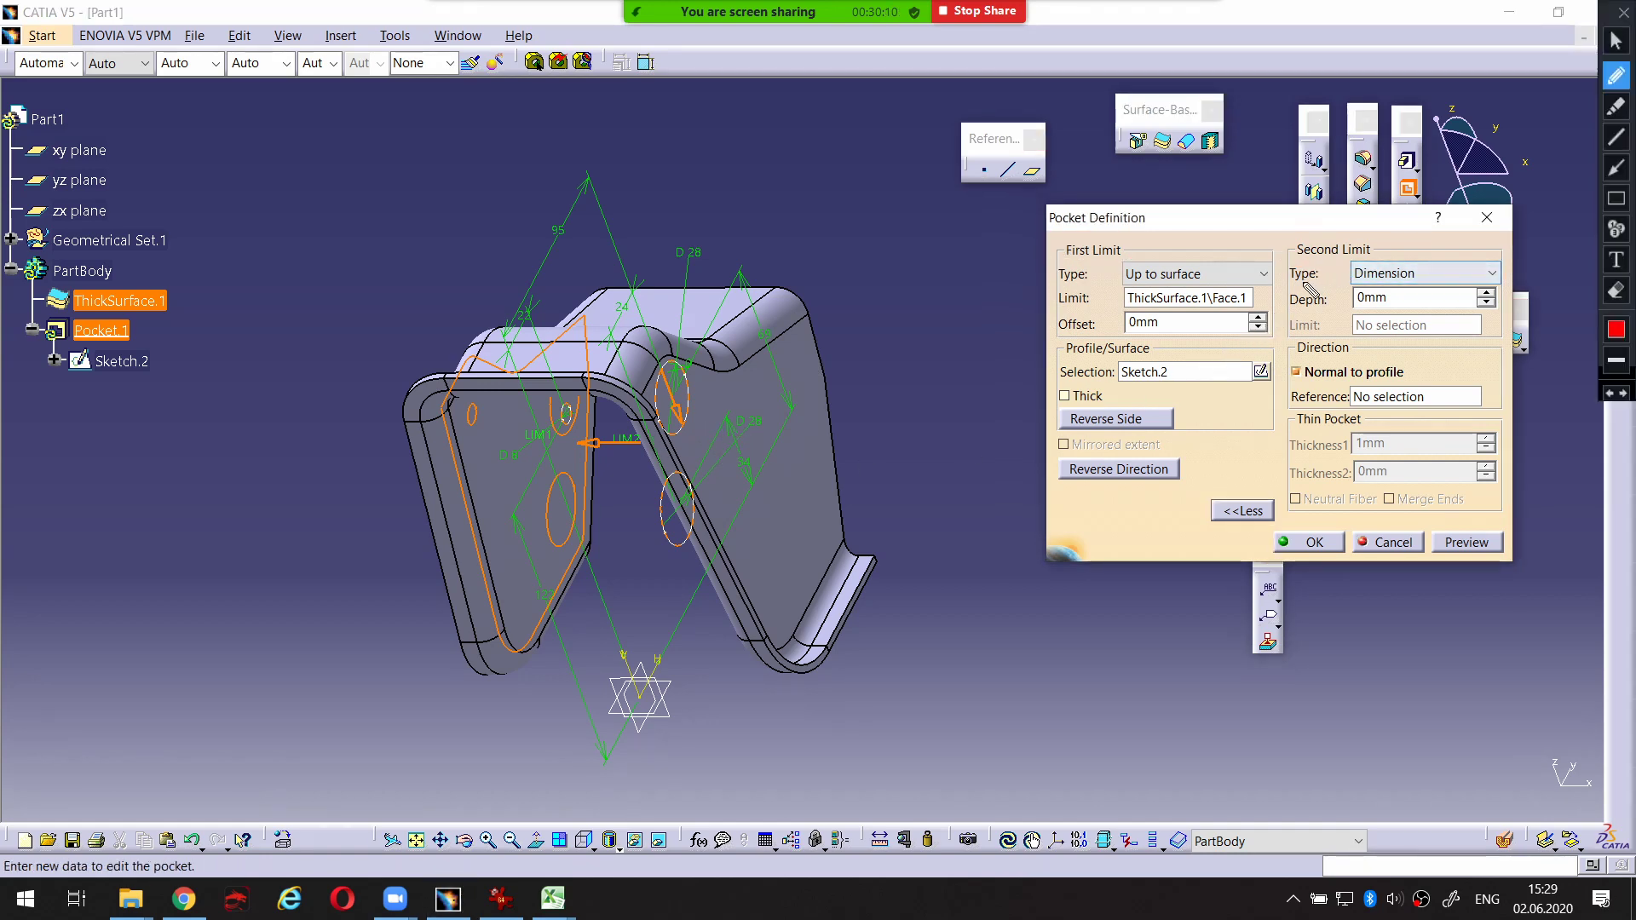
Set the pocket's second limit to Up to surface, using the face of the opposite side wall
{"action": "left_click", "coordinate": [1395, 274]}
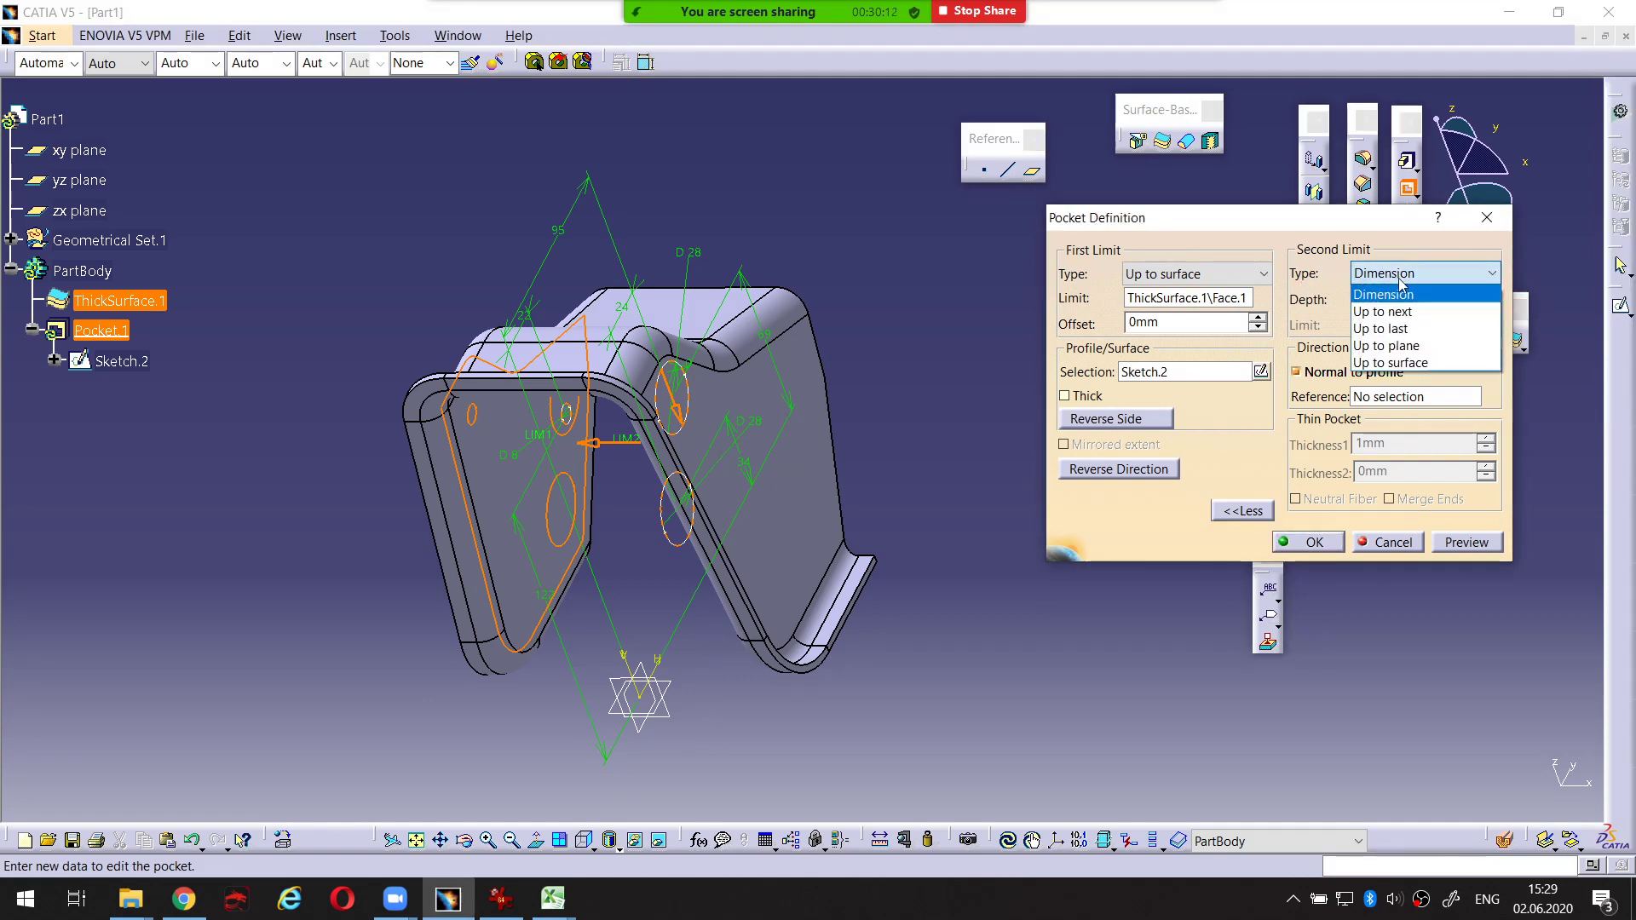
{"action": "left_click", "coordinate": [1397, 363]}
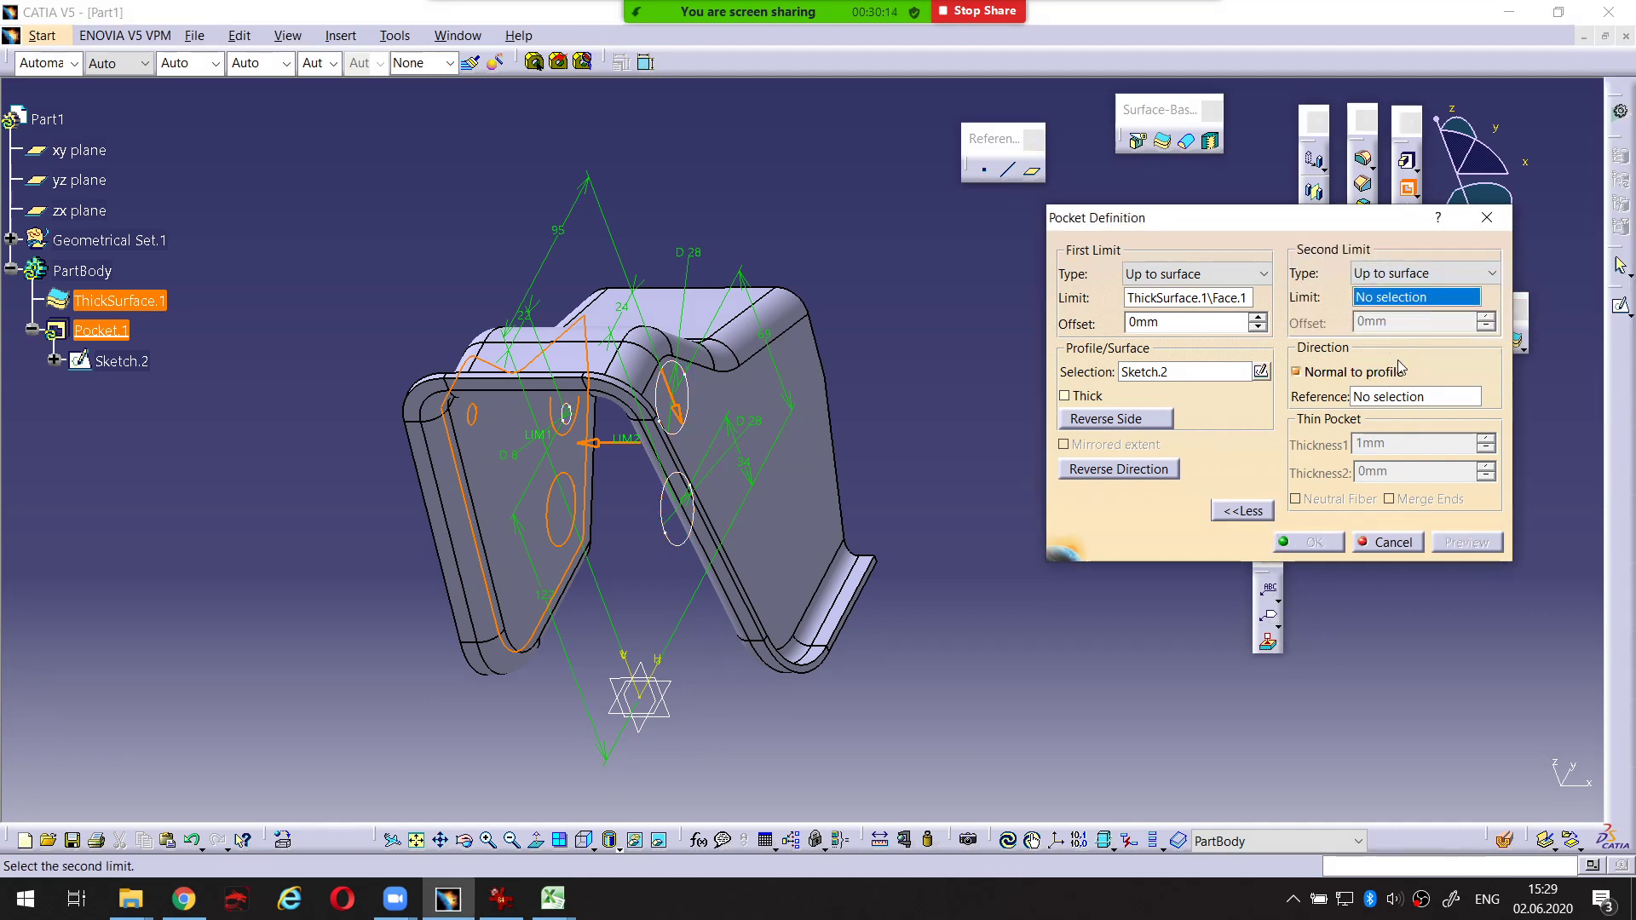
{"action": "key", "text": "ctrl+shift+p"}
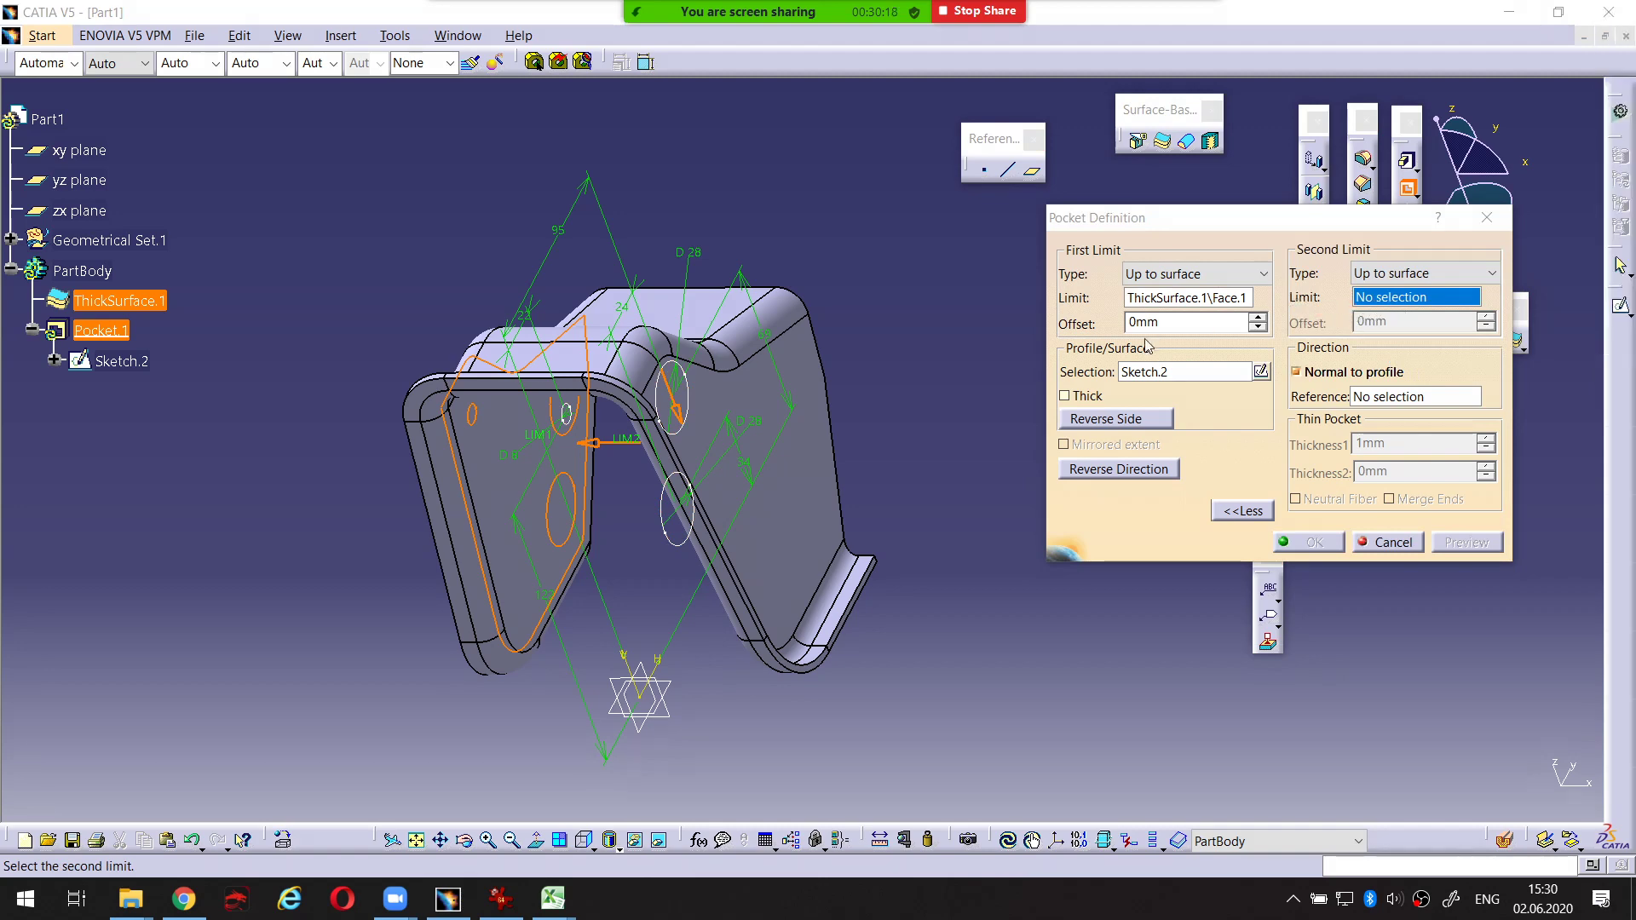
{"action": "key", "text": "ctrl+shift+p"}
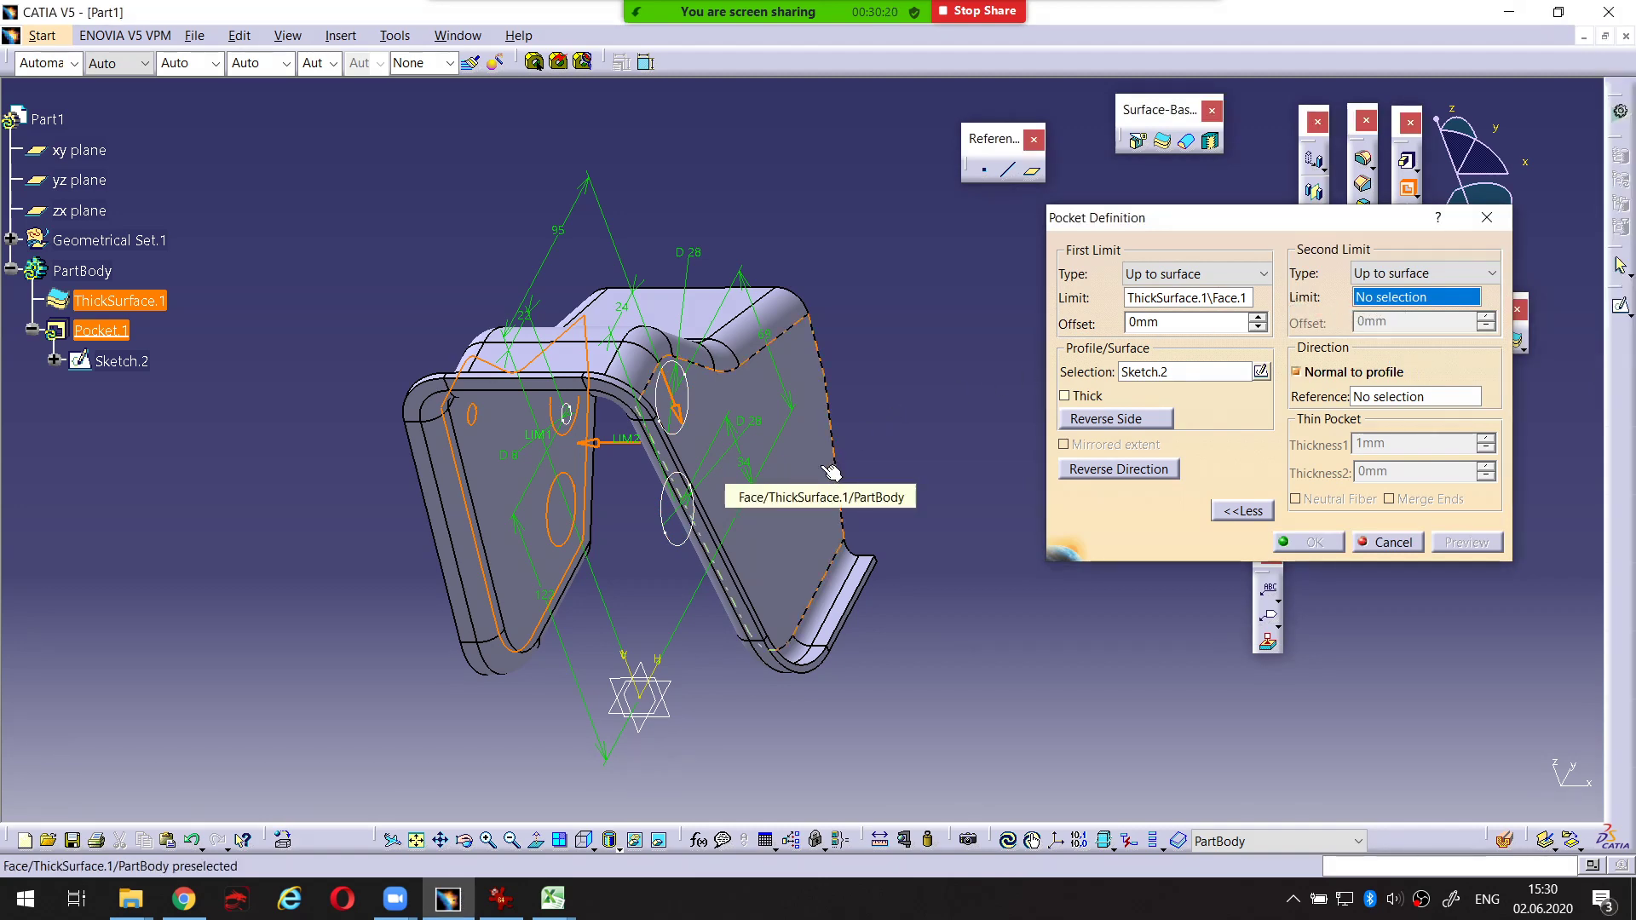
{"action": "left_click", "coordinate": [830, 474]}
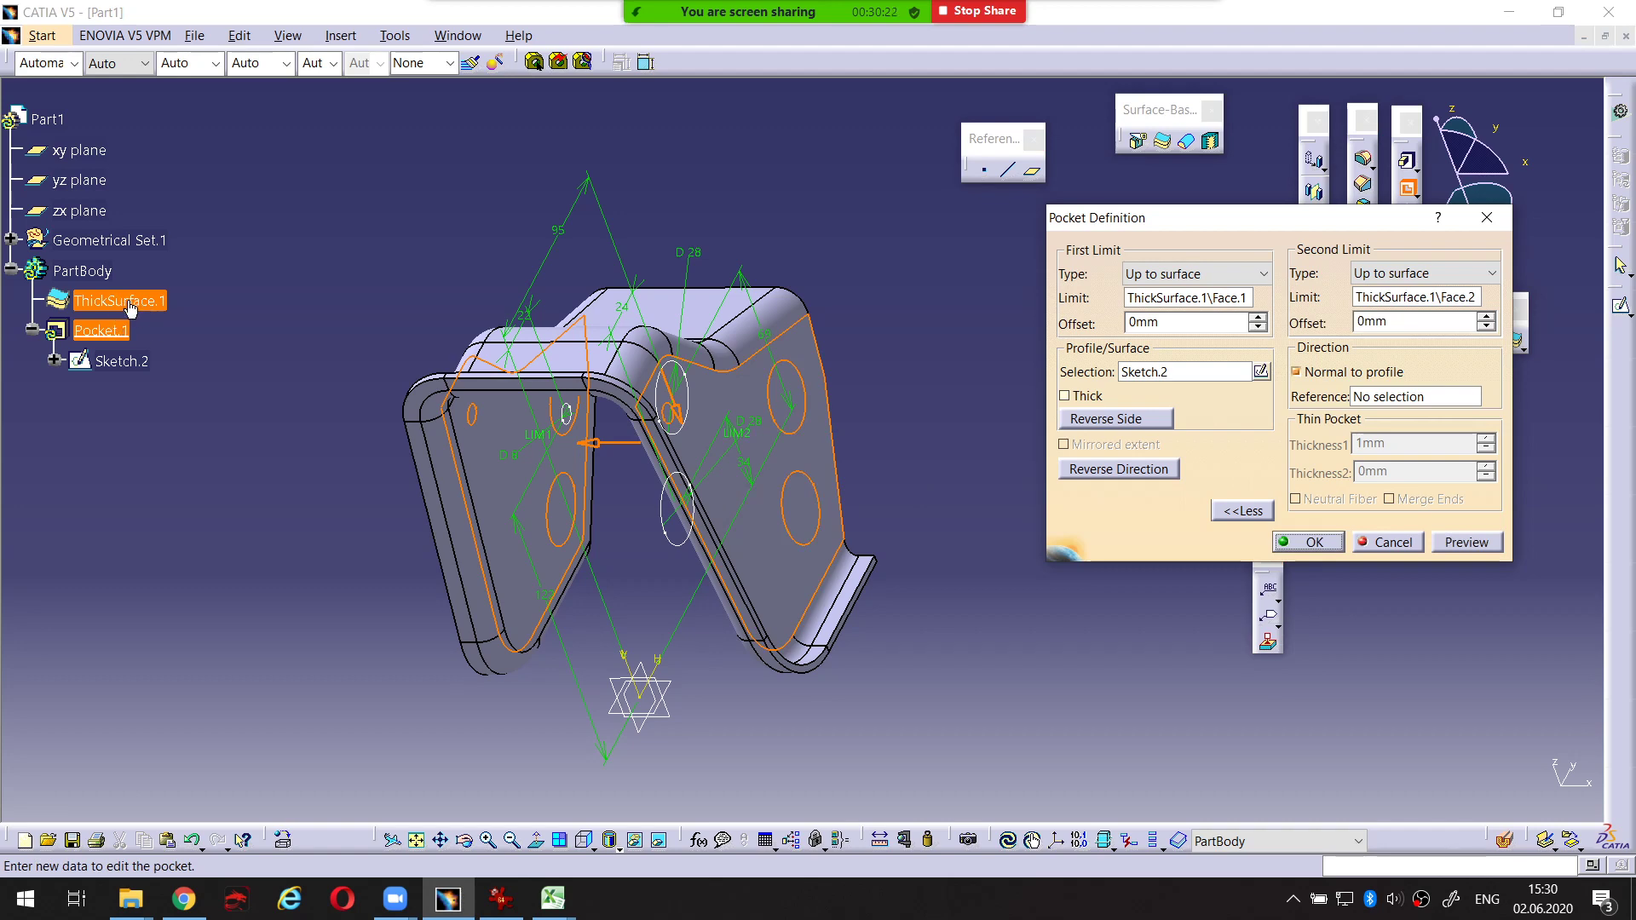
Preview and create the pocket through both side walls, and inspect the resulting holes from the other side
{"action": "left_click", "coordinate": [1466, 543]}
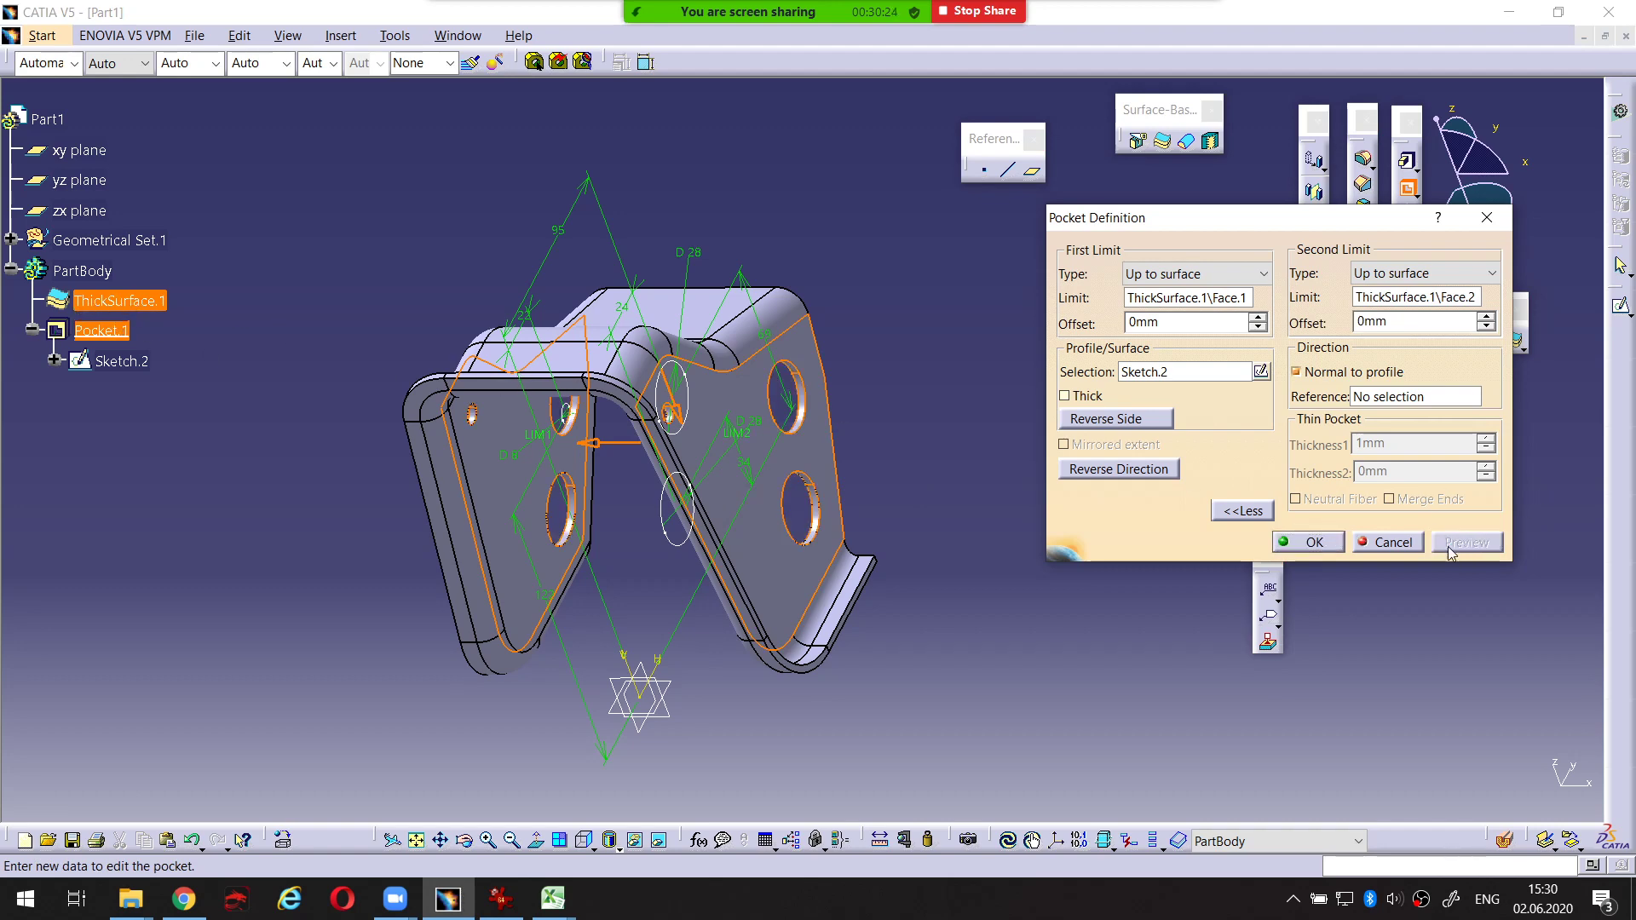
{"action": "left_click", "coordinate": [1342, 545]}
{"action": "middle_click_drag", "start_coordinate": [972, 486], "coordinate": [1020, 417]}
{"action": "middle_click_drag", "start_coordinate": [941, 273], "coordinate": [945, 412]}
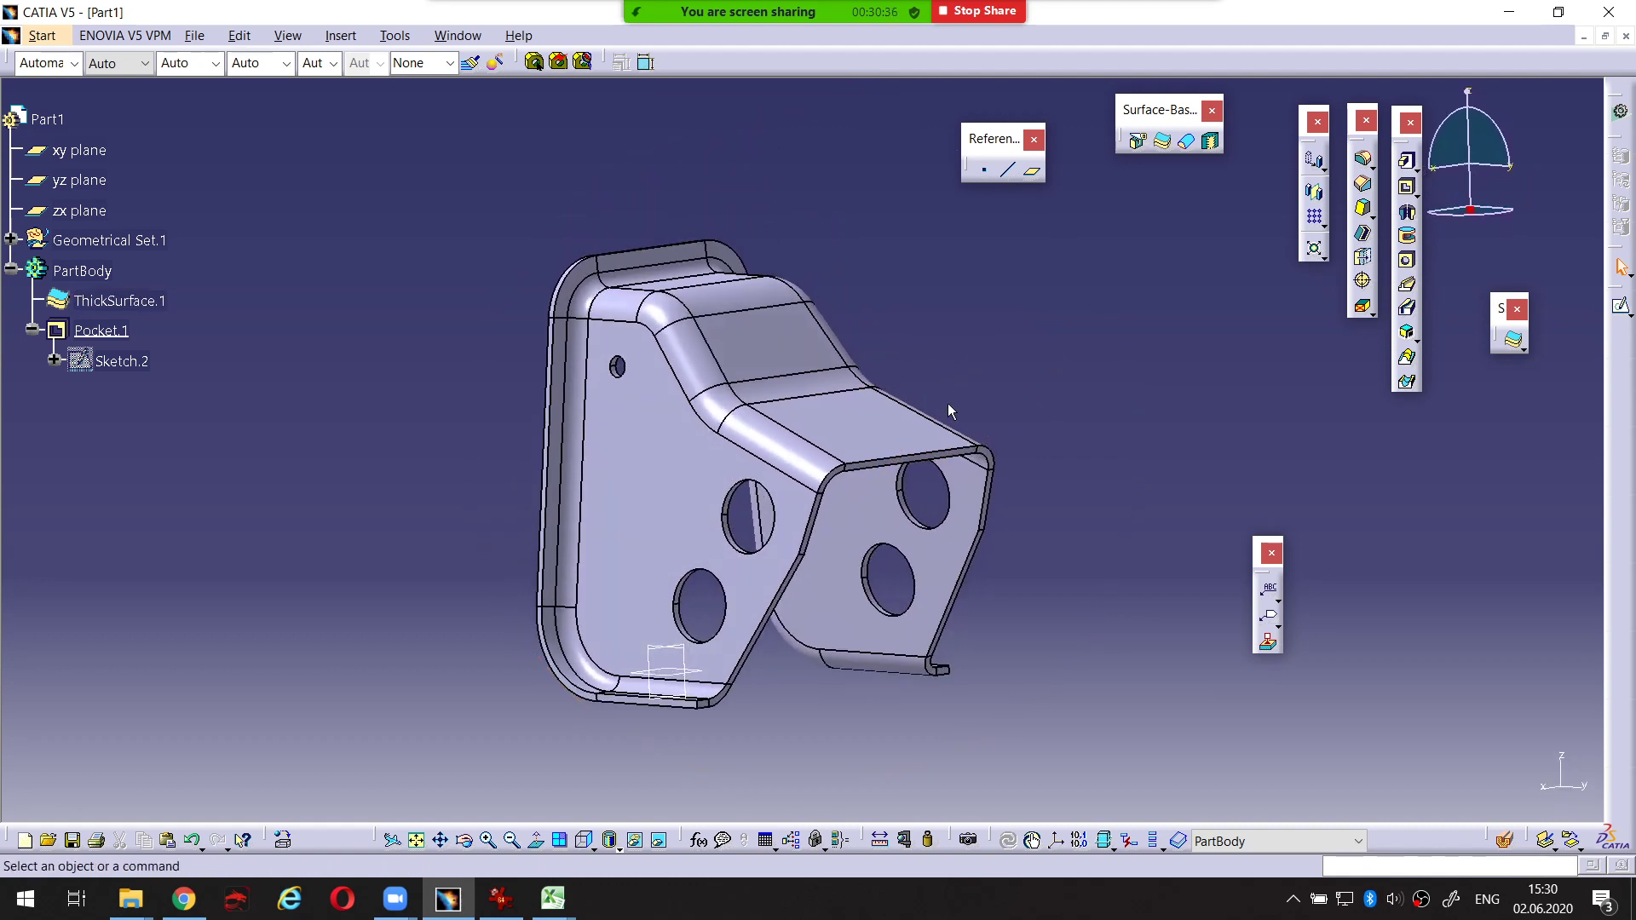
{"action": "middle_click_drag", "start_coordinate": [949, 412], "coordinate": [815, 535]}
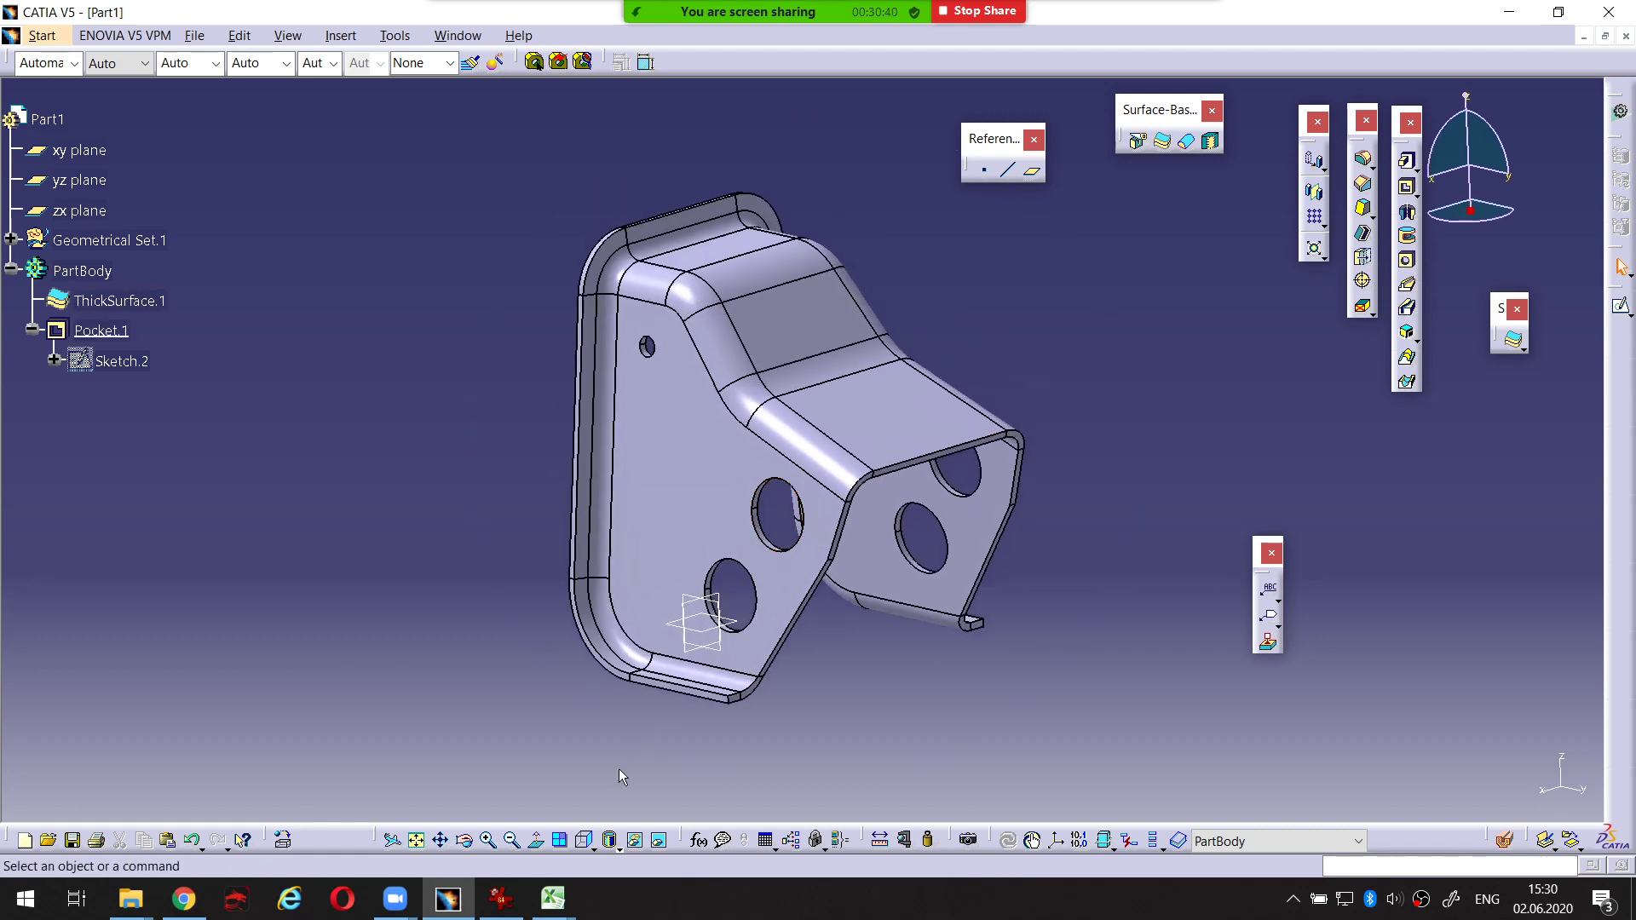
Check the reference drawing's front view for the radius between the two angled edges of the side wall
{"action": "left_click", "coordinate": [501, 898]}
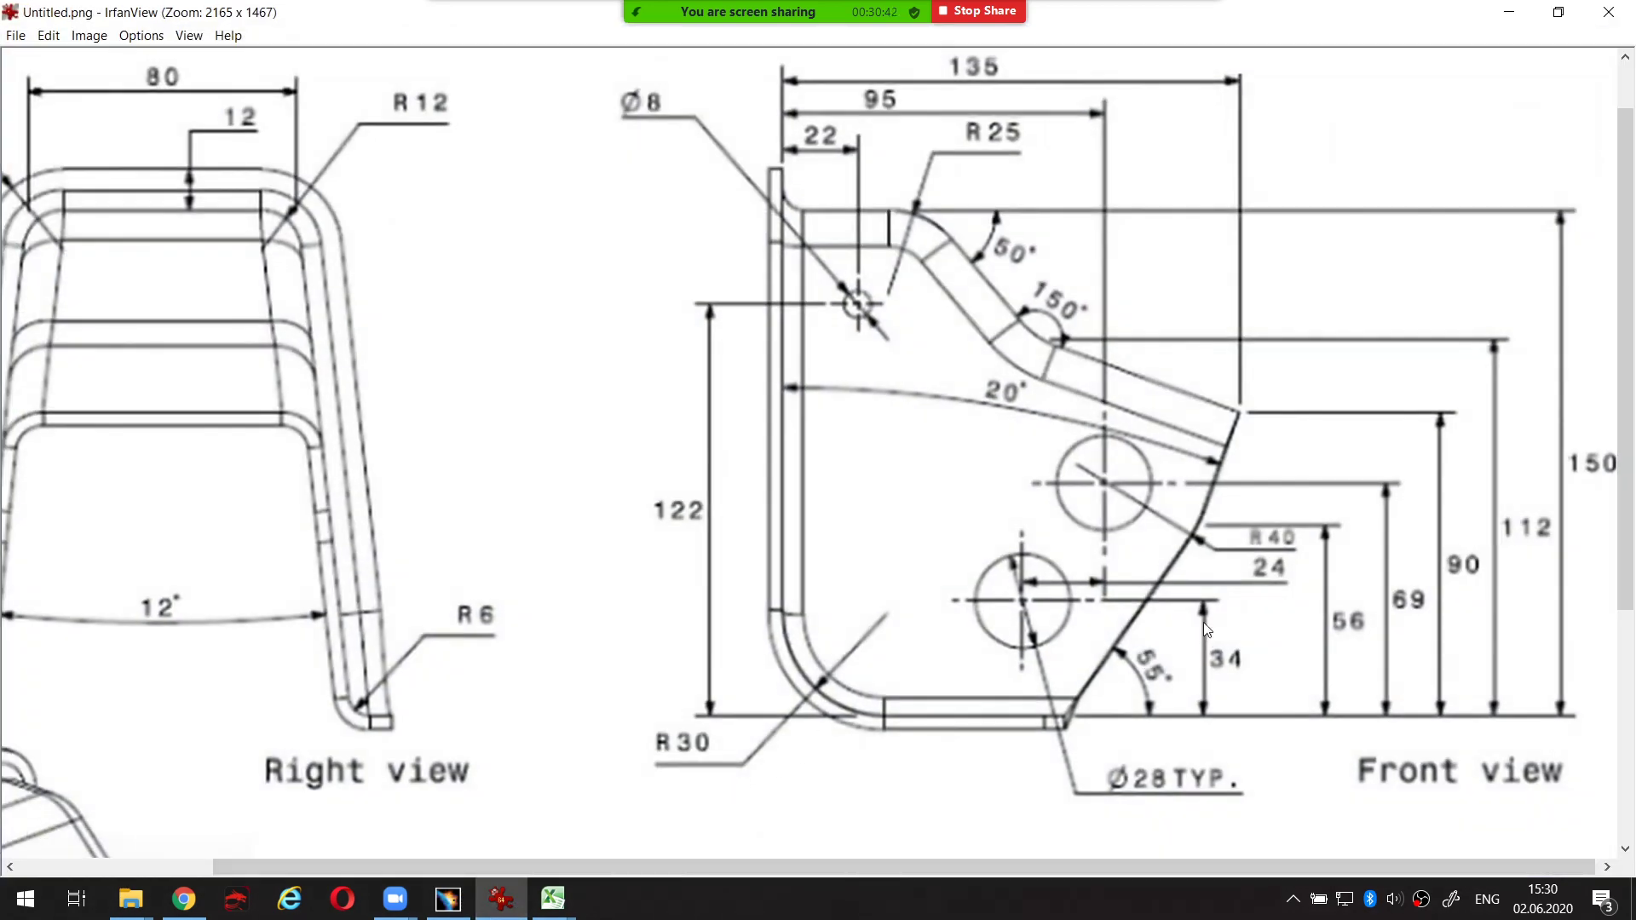
{"action": "key", "text": "ctrl+shift+1"}
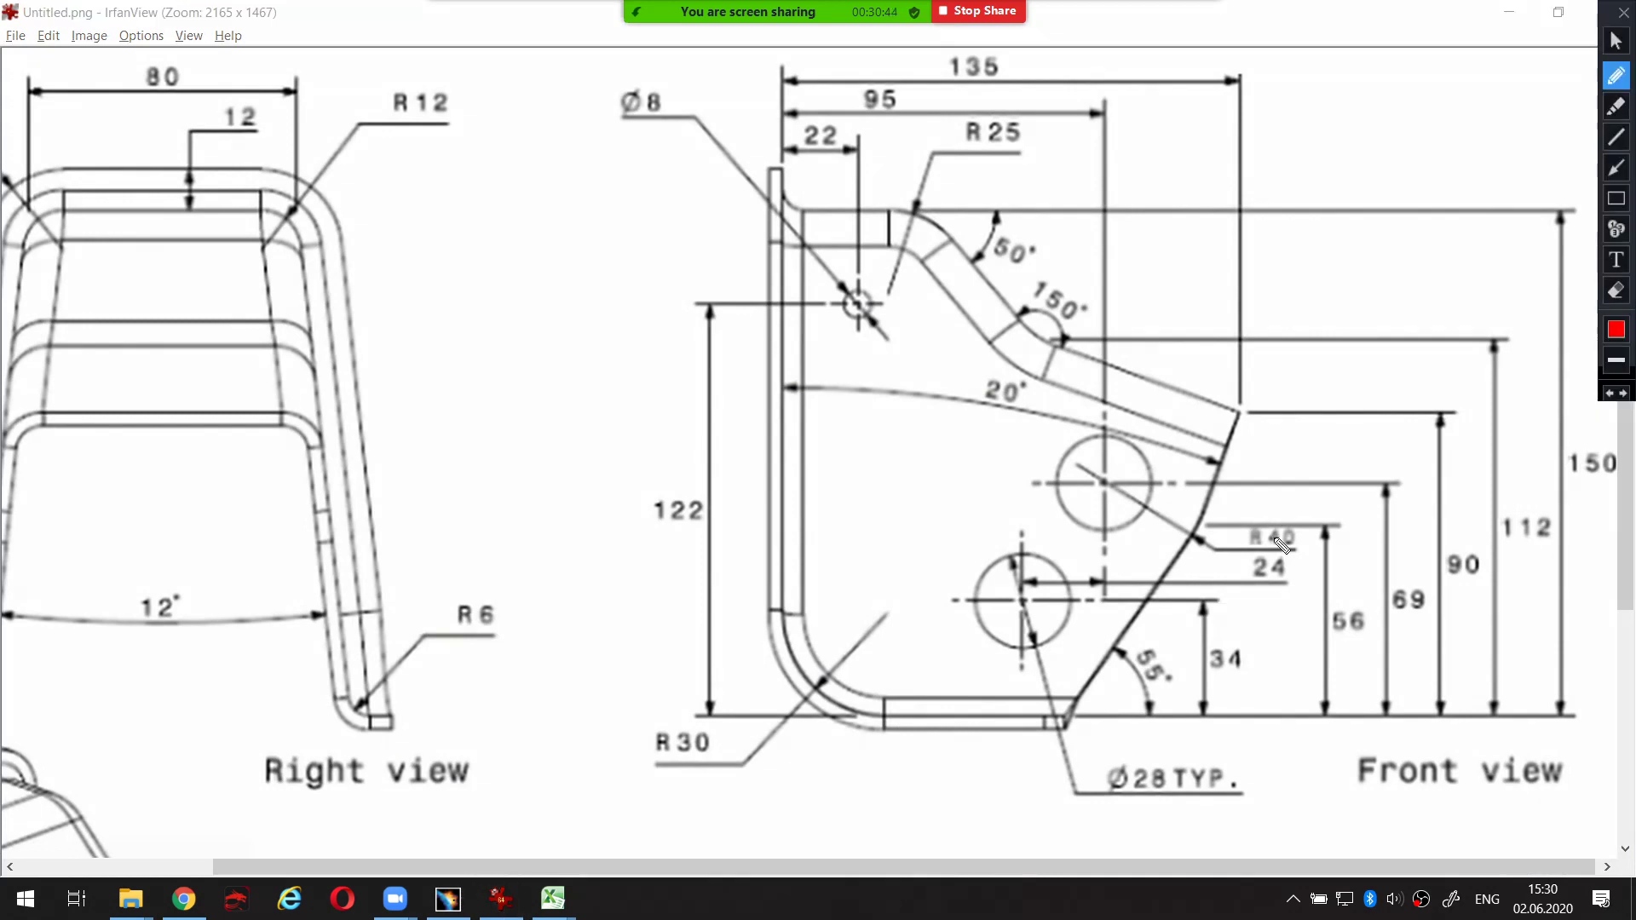
{"action": "left_click_drag", "start_coordinate": [1276, 517], "coordinate": [1256, 518]}
{"action": "left_click_drag", "start_coordinate": [1295, 552], "coordinate": [1315, 527]}
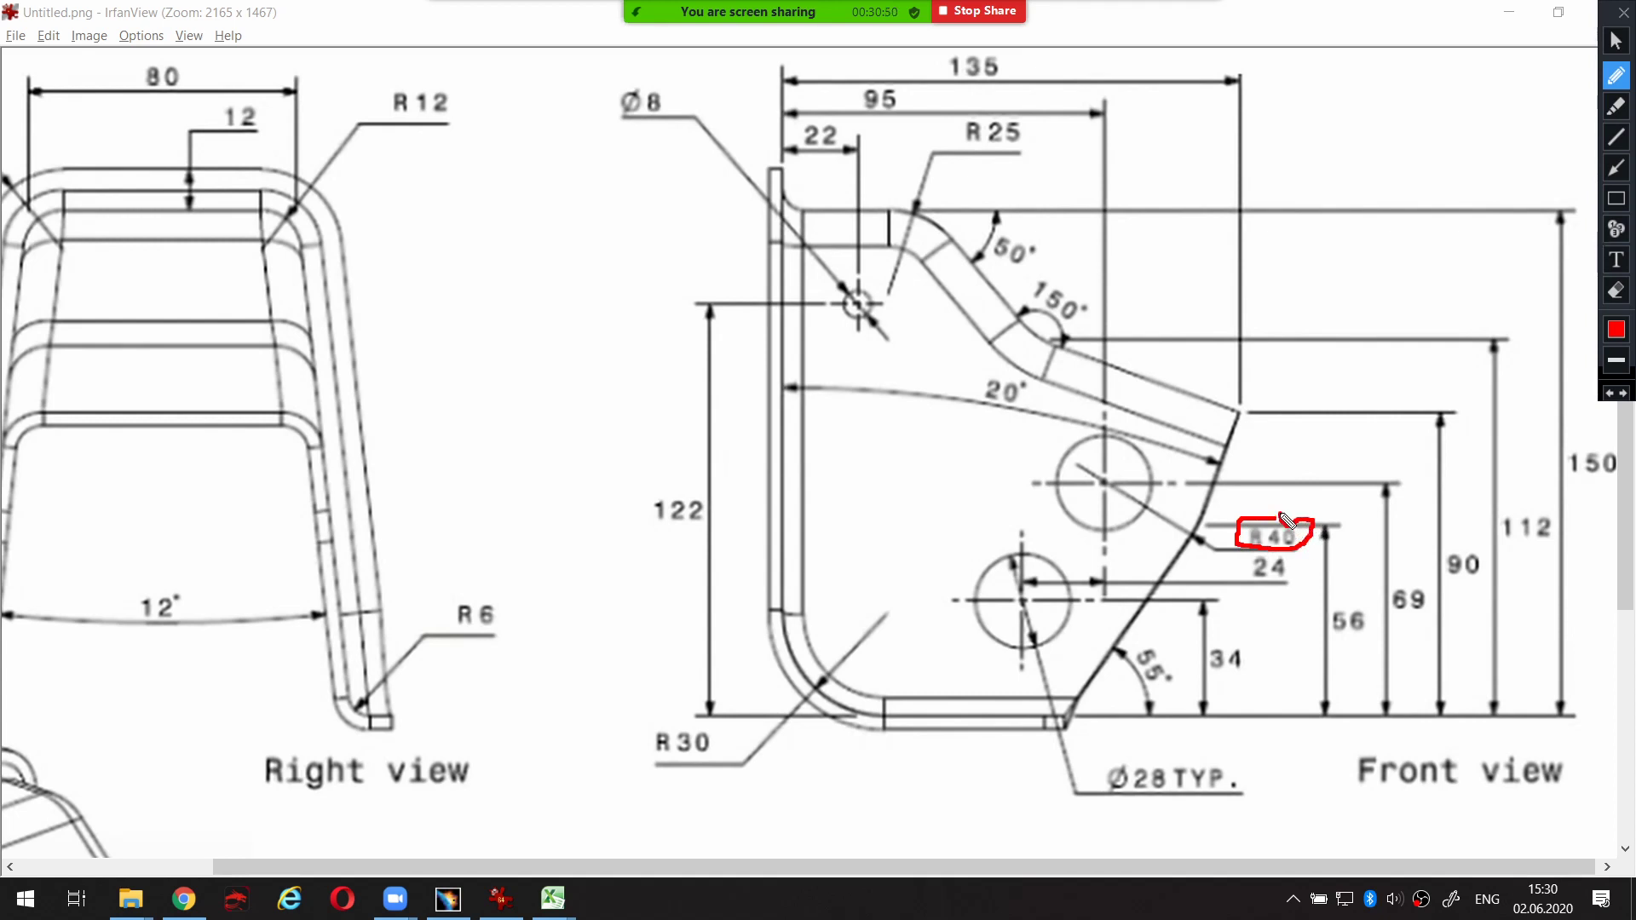
{"action": "key", "text": "Escape"}
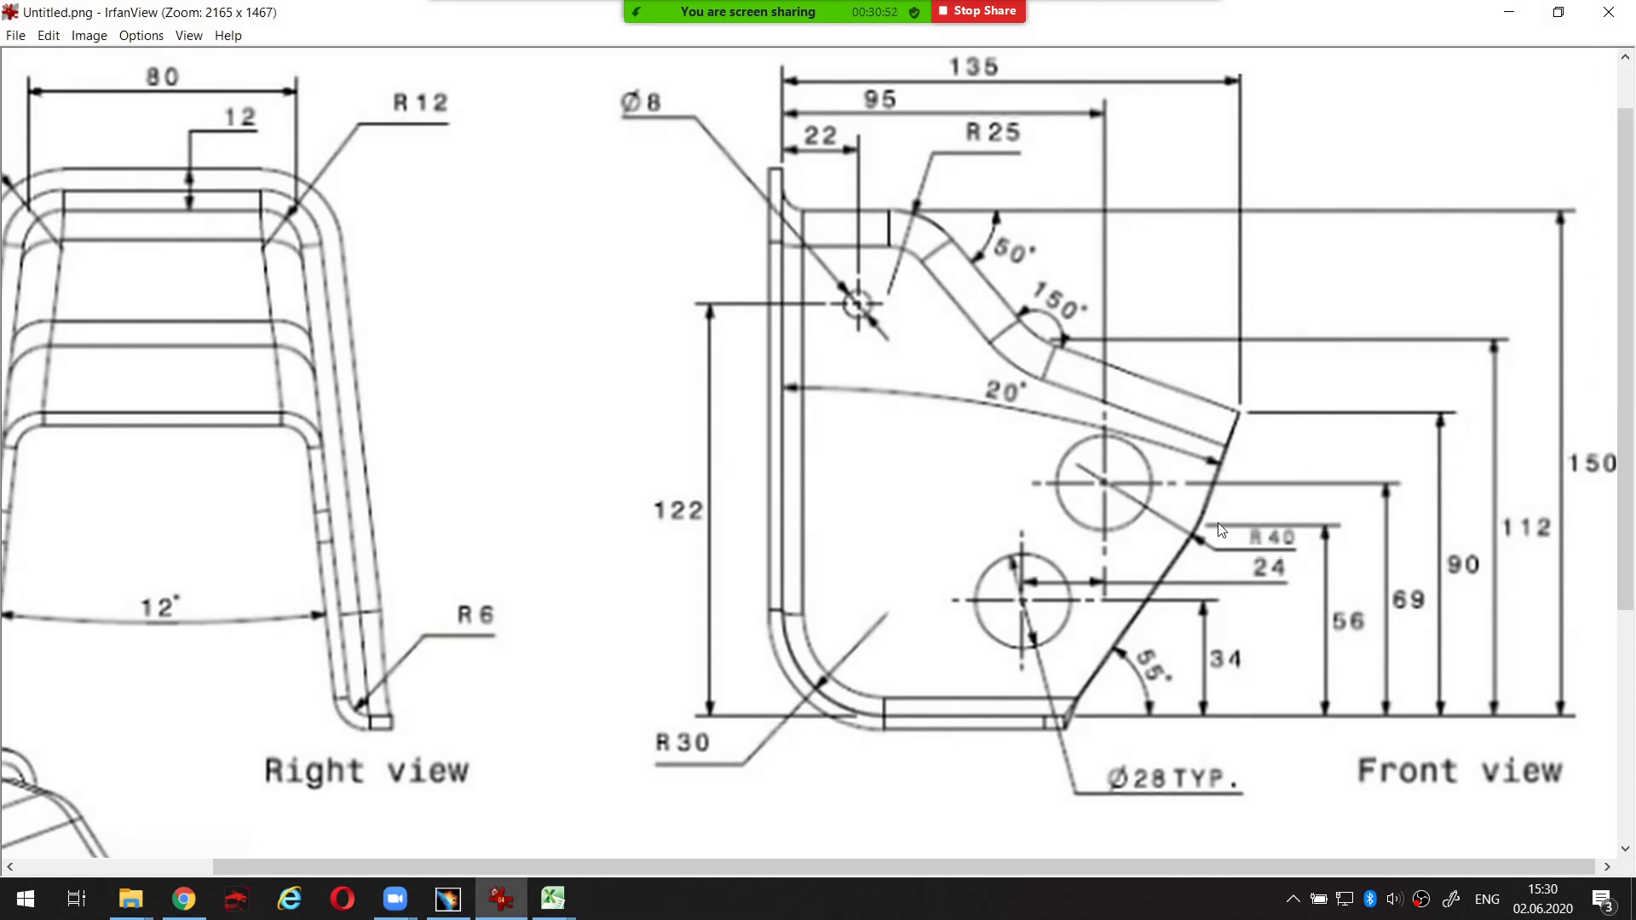
{"action": "key", "text": "ctrl+shift+1"}
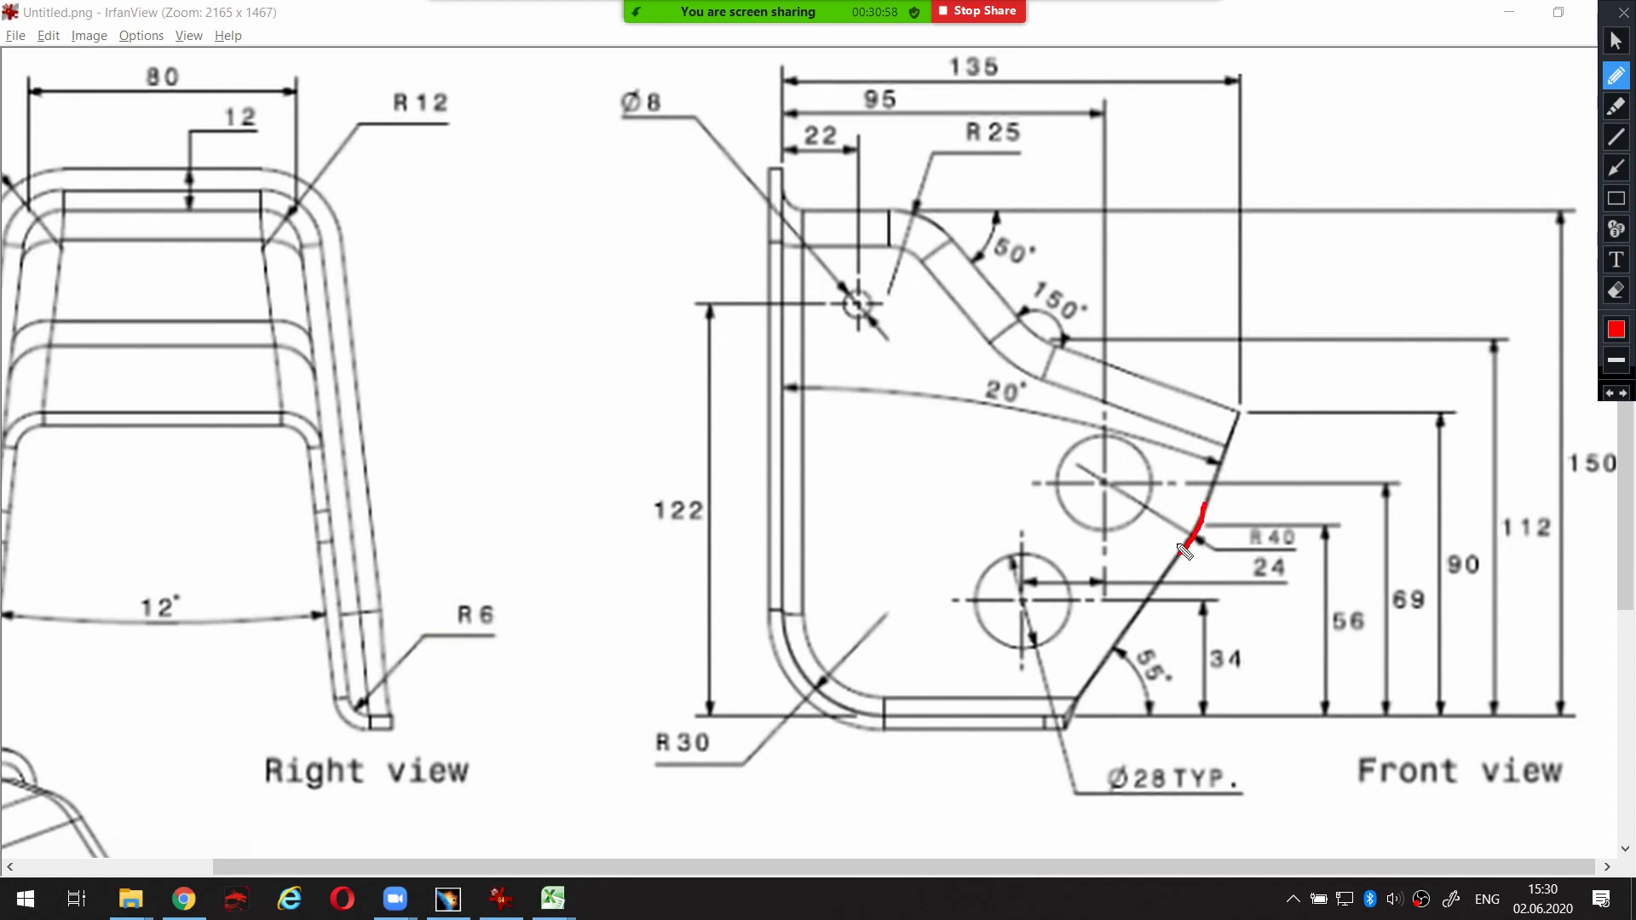
{"action": "key", "text": "Escape"}
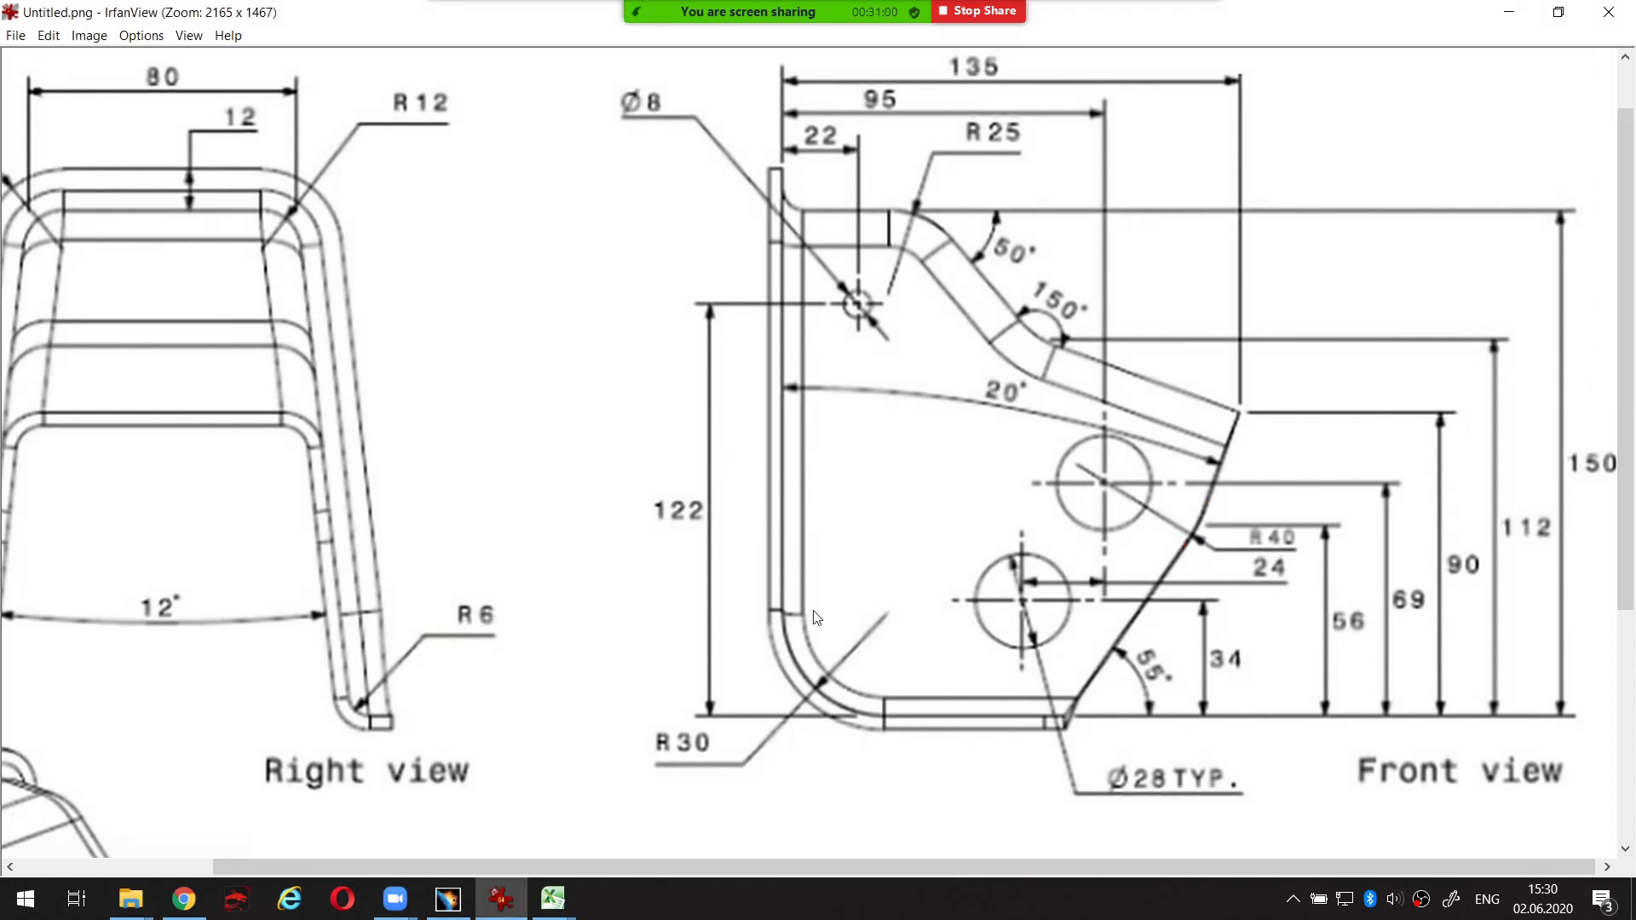
Return to CATIA and apply a 40 mm edge fillet to the corner between the angled edges on both side walls
{"action": "left_click", "coordinate": [503, 899]}
{"action": "middle_click_drag", "start_coordinate": [986, 625], "coordinate": [1174, 383]}
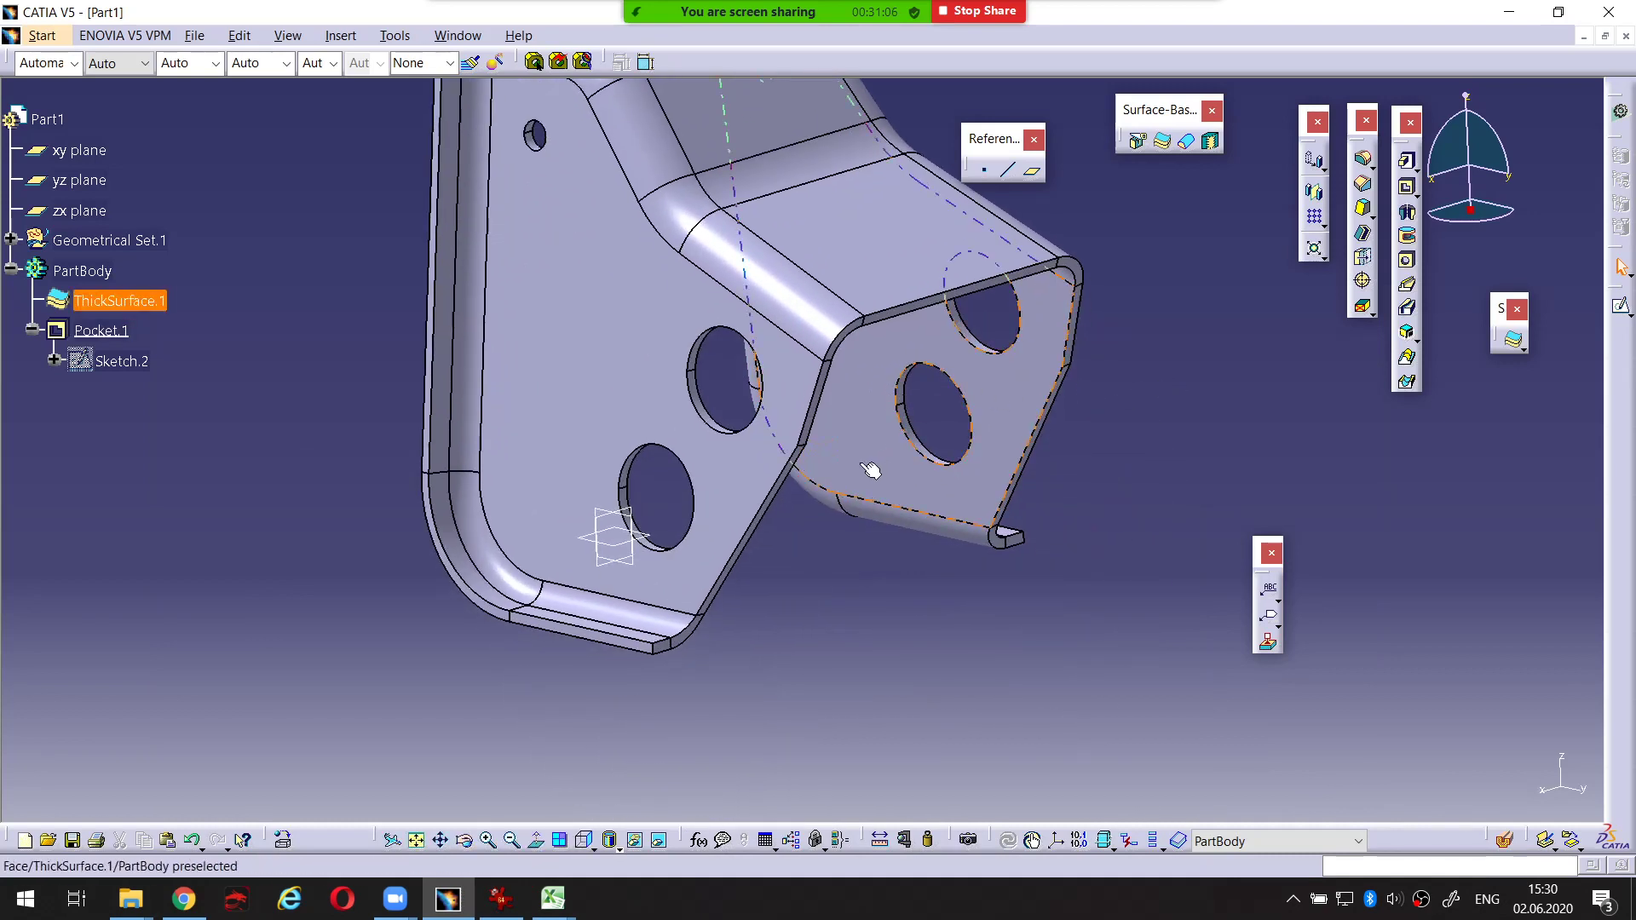
{"action": "middle_click_drag", "start_coordinate": [810, 449], "coordinate": [833, 543]}
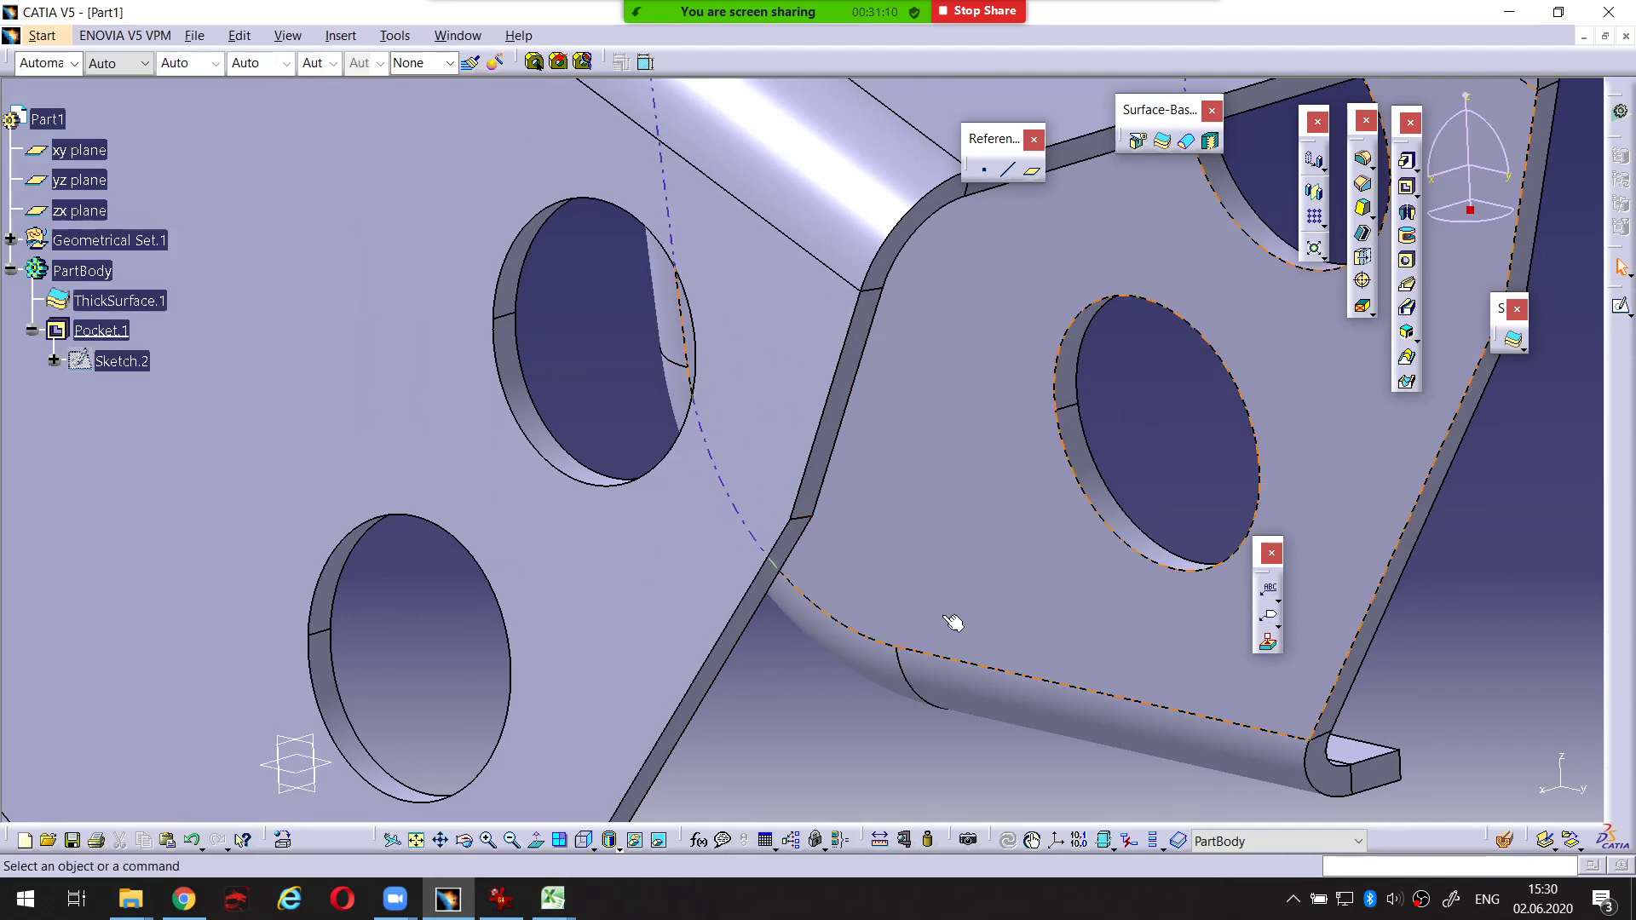
{"action": "left_click", "coordinate": [1363, 162]}
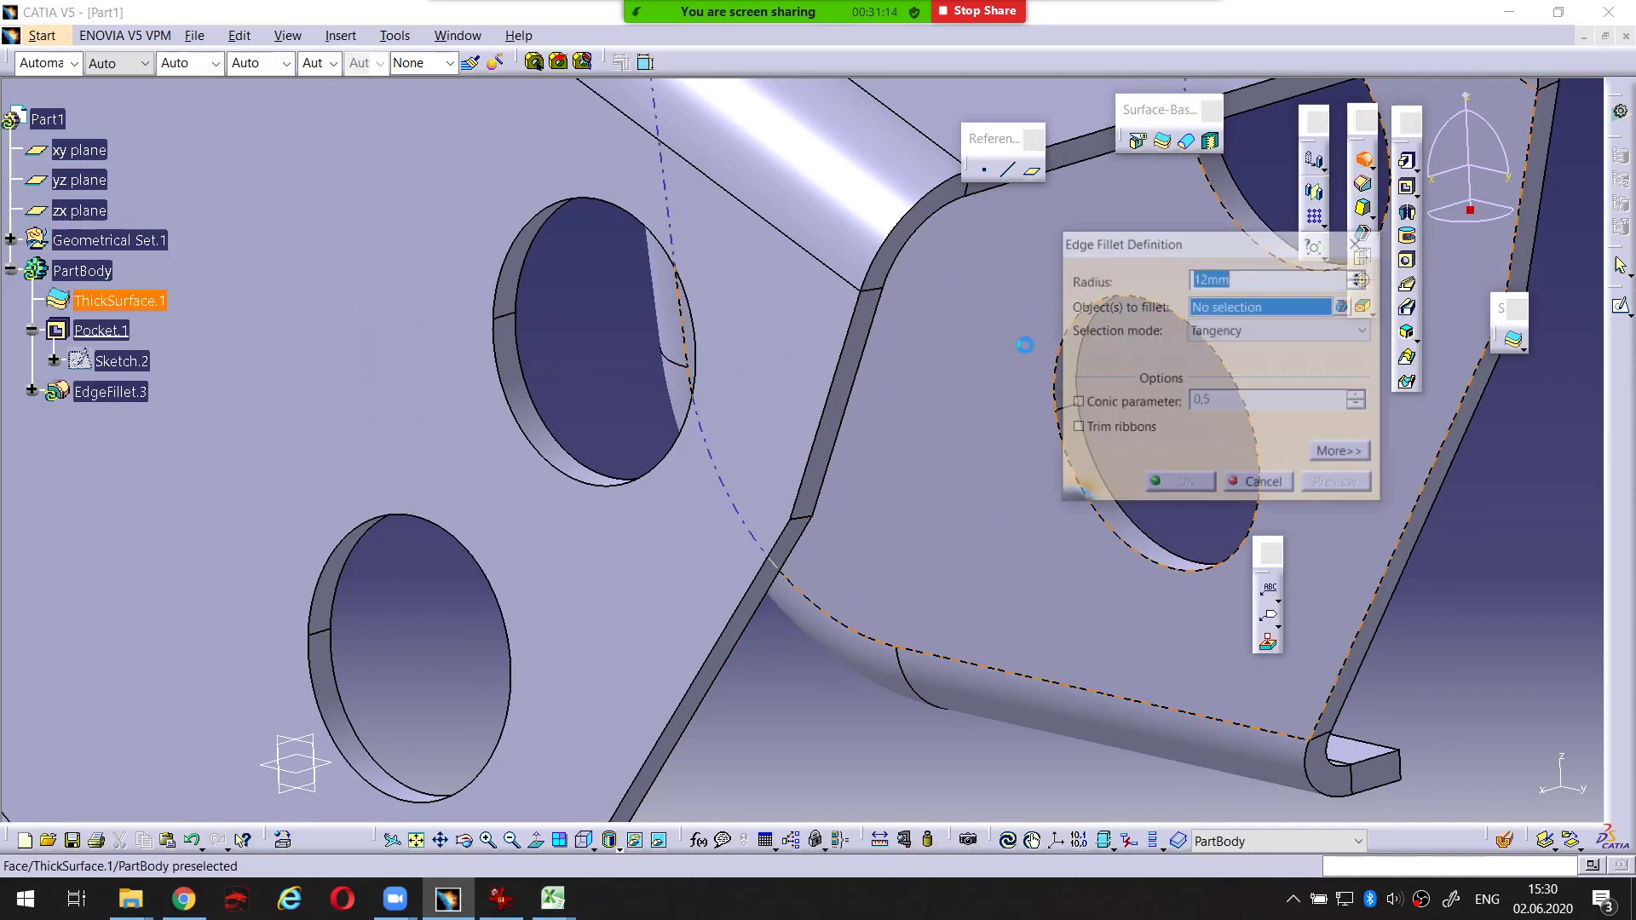
{"action": "left_click", "coordinate": [814, 523]}
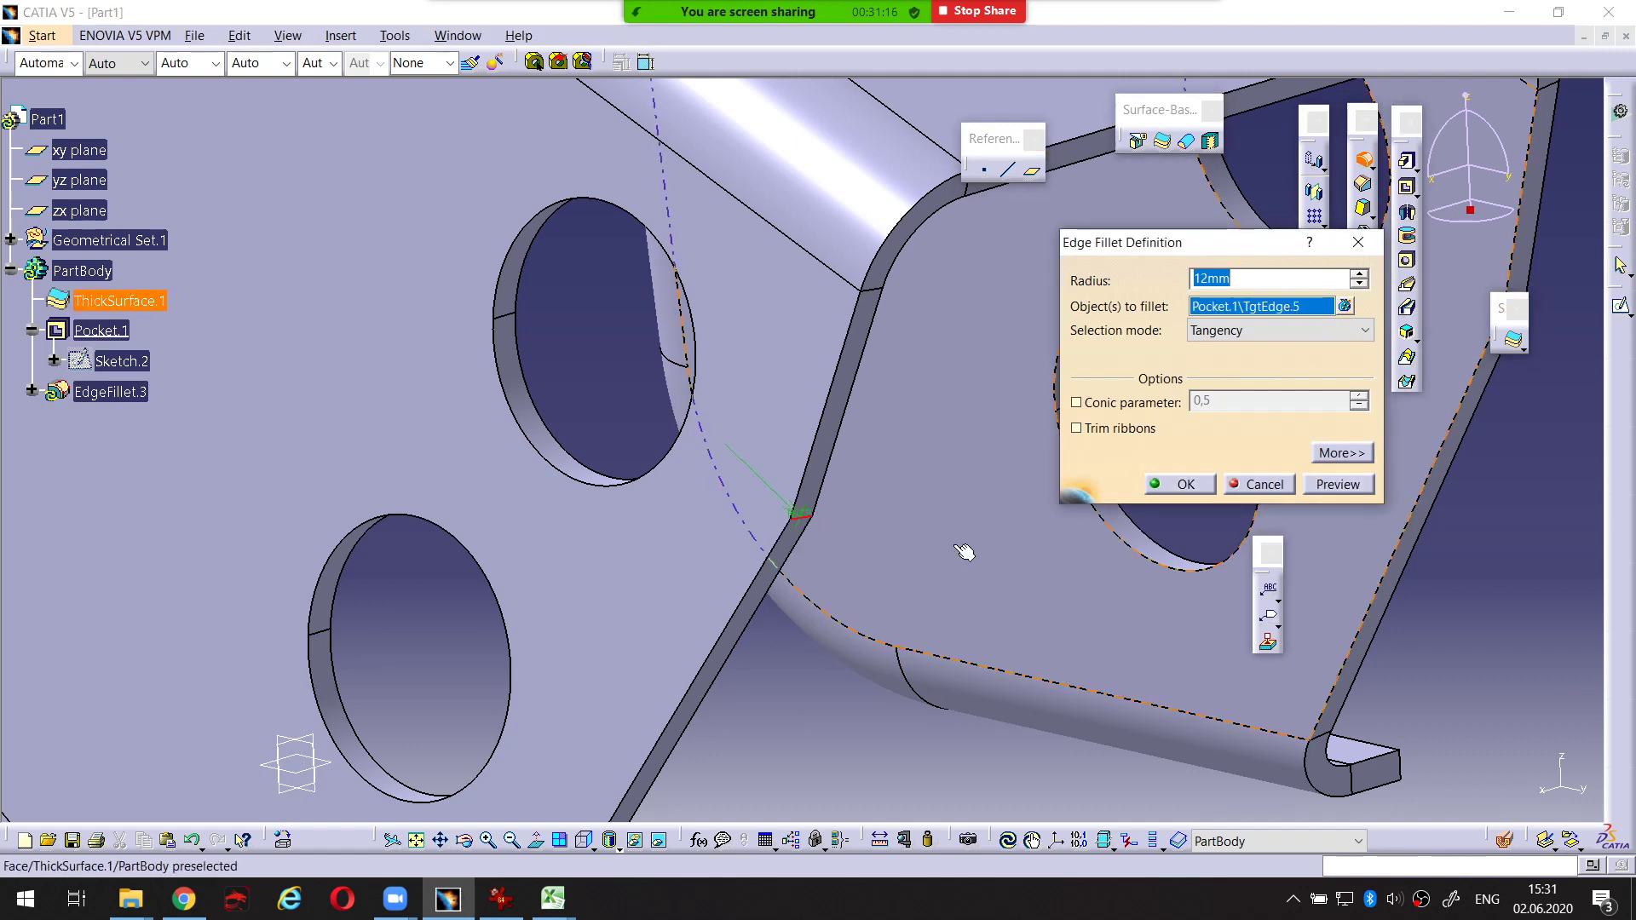
{"action": "middle_click_drag", "start_coordinate": [960, 555], "coordinate": [657, 650]}
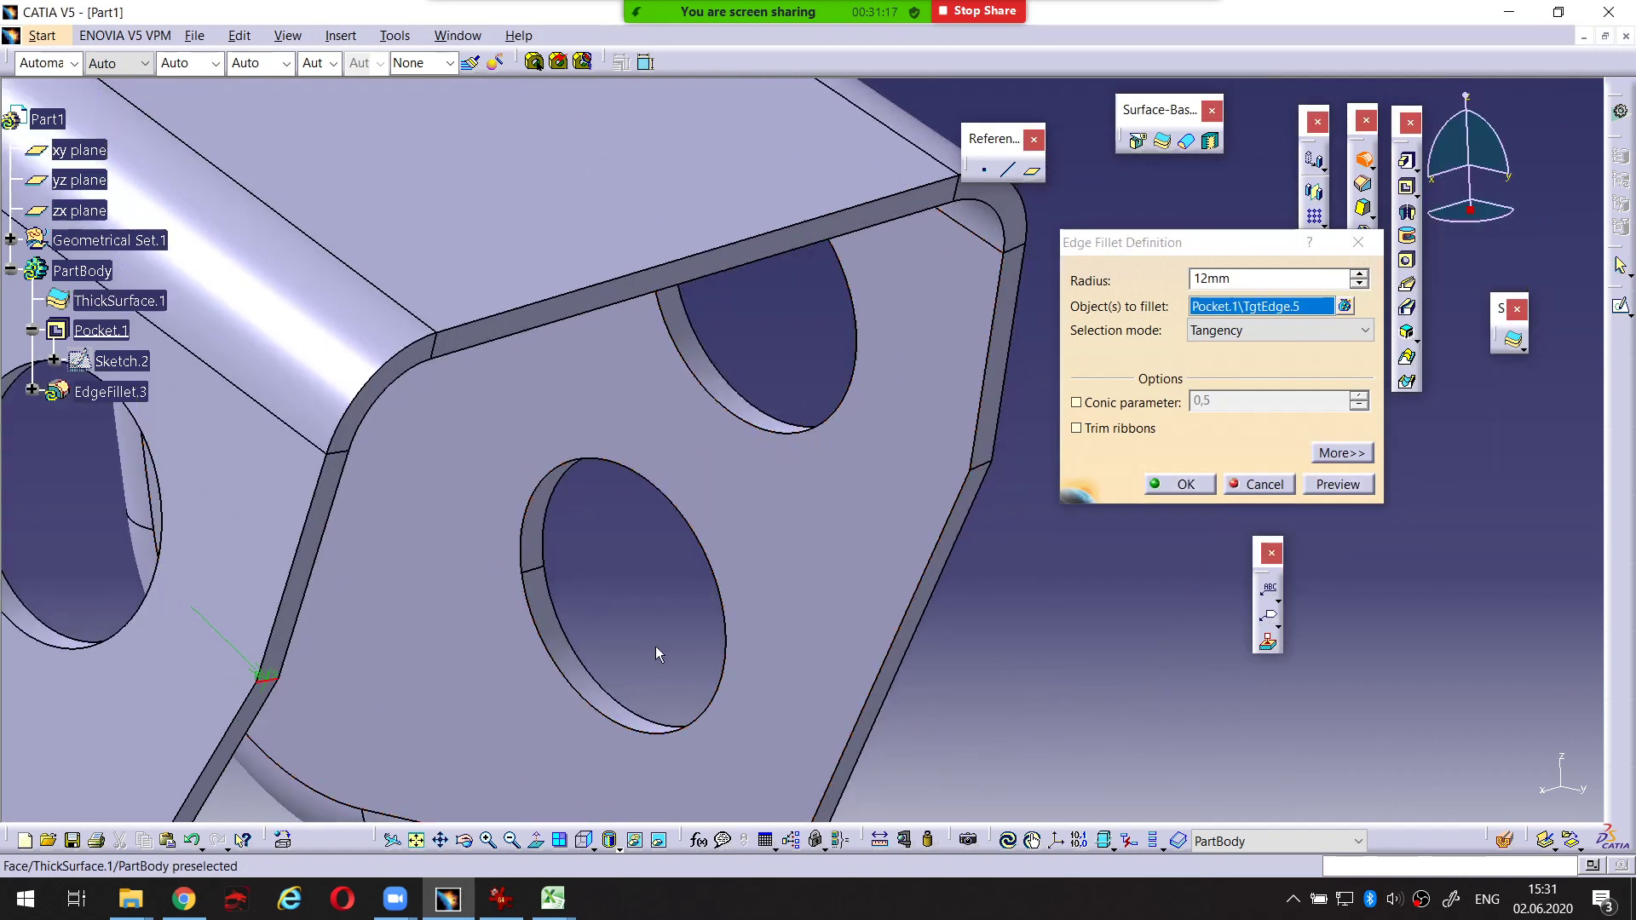
{"action": "left_click", "coordinate": [995, 464]}
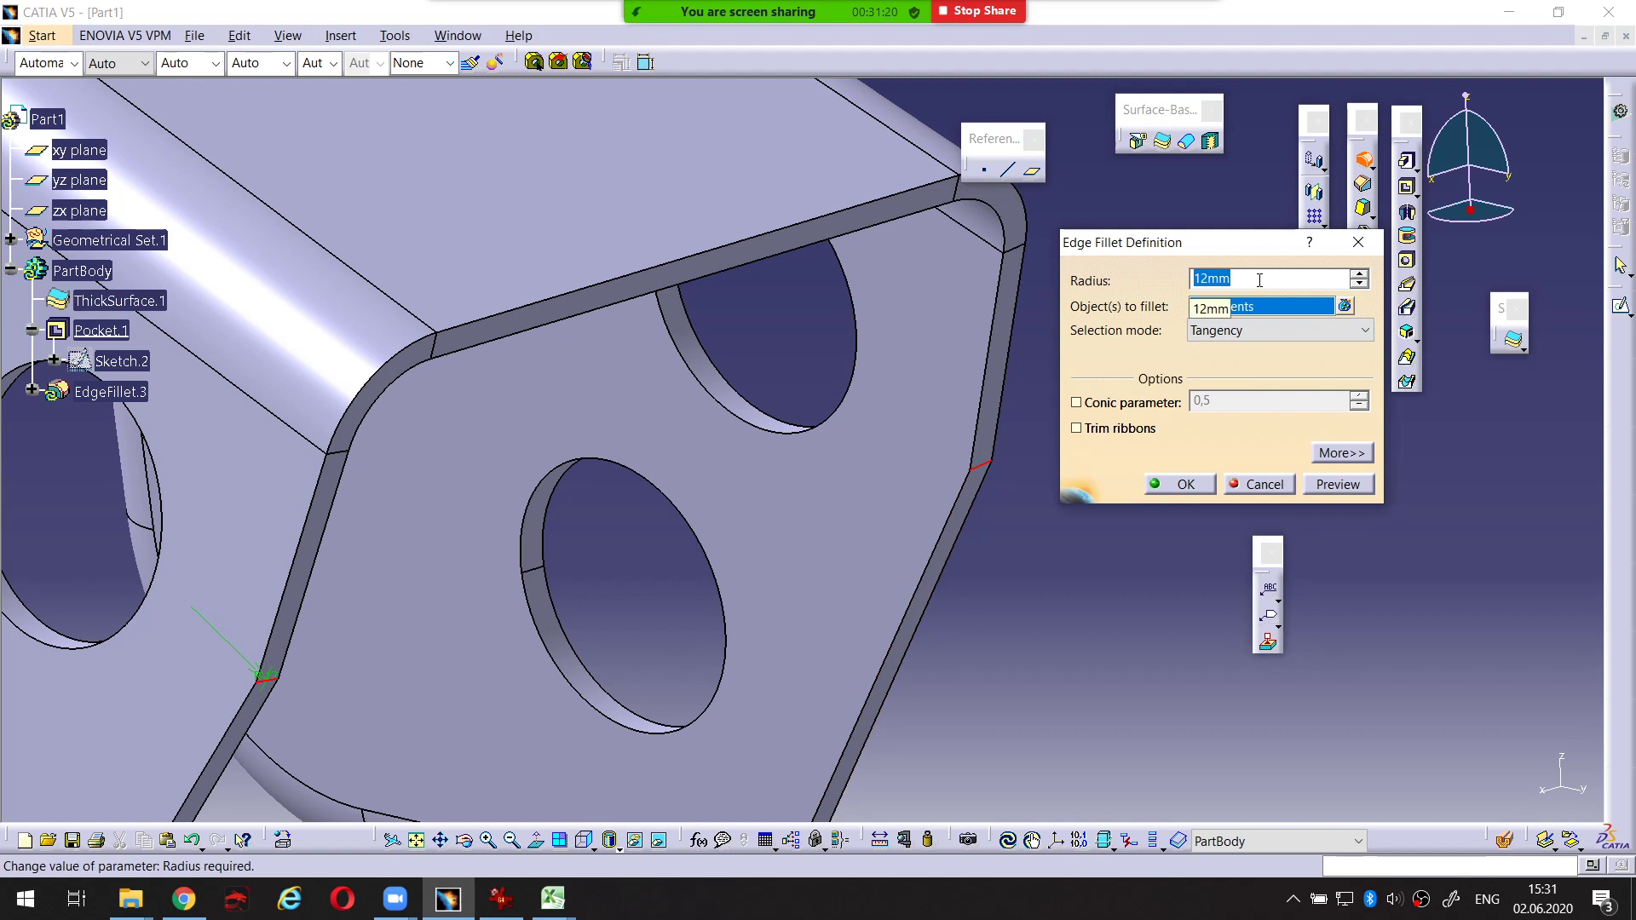
{"action": "type", "text": "40"}
{"action": "left_click", "coordinate": [1183, 485]}
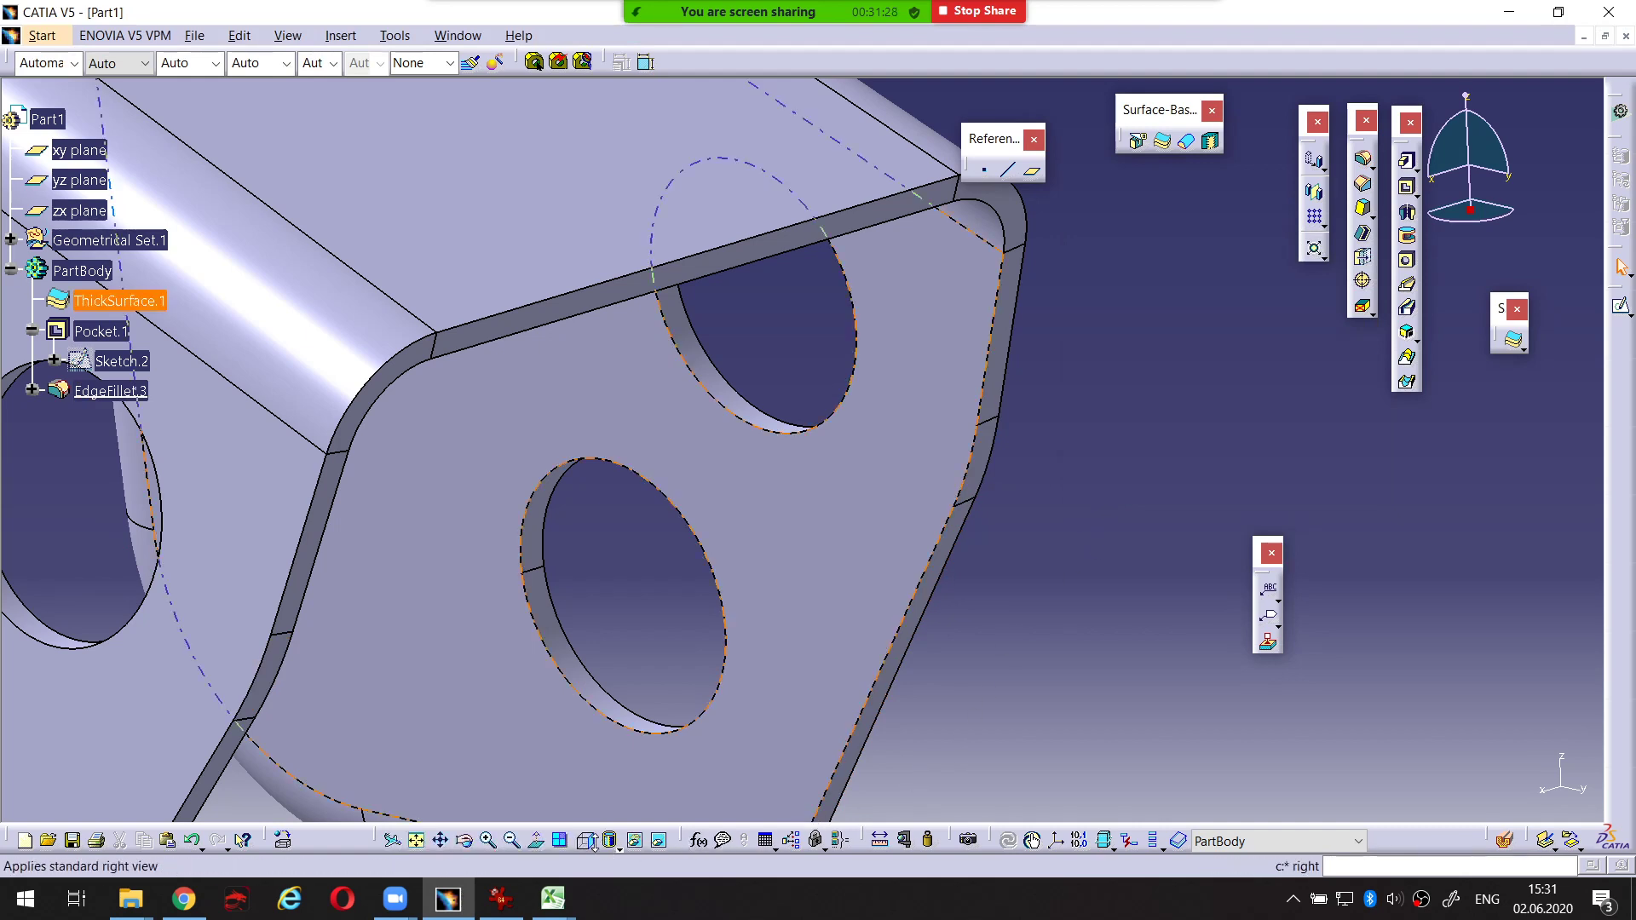
Examine the filleted side-wall edges in the standard front view, and delete the 40 mm edge fillet EdgeFillet.3
{"action": "left_click", "coordinate": [611, 843]}
{"action": "left_click", "coordinate": [612, 743]}
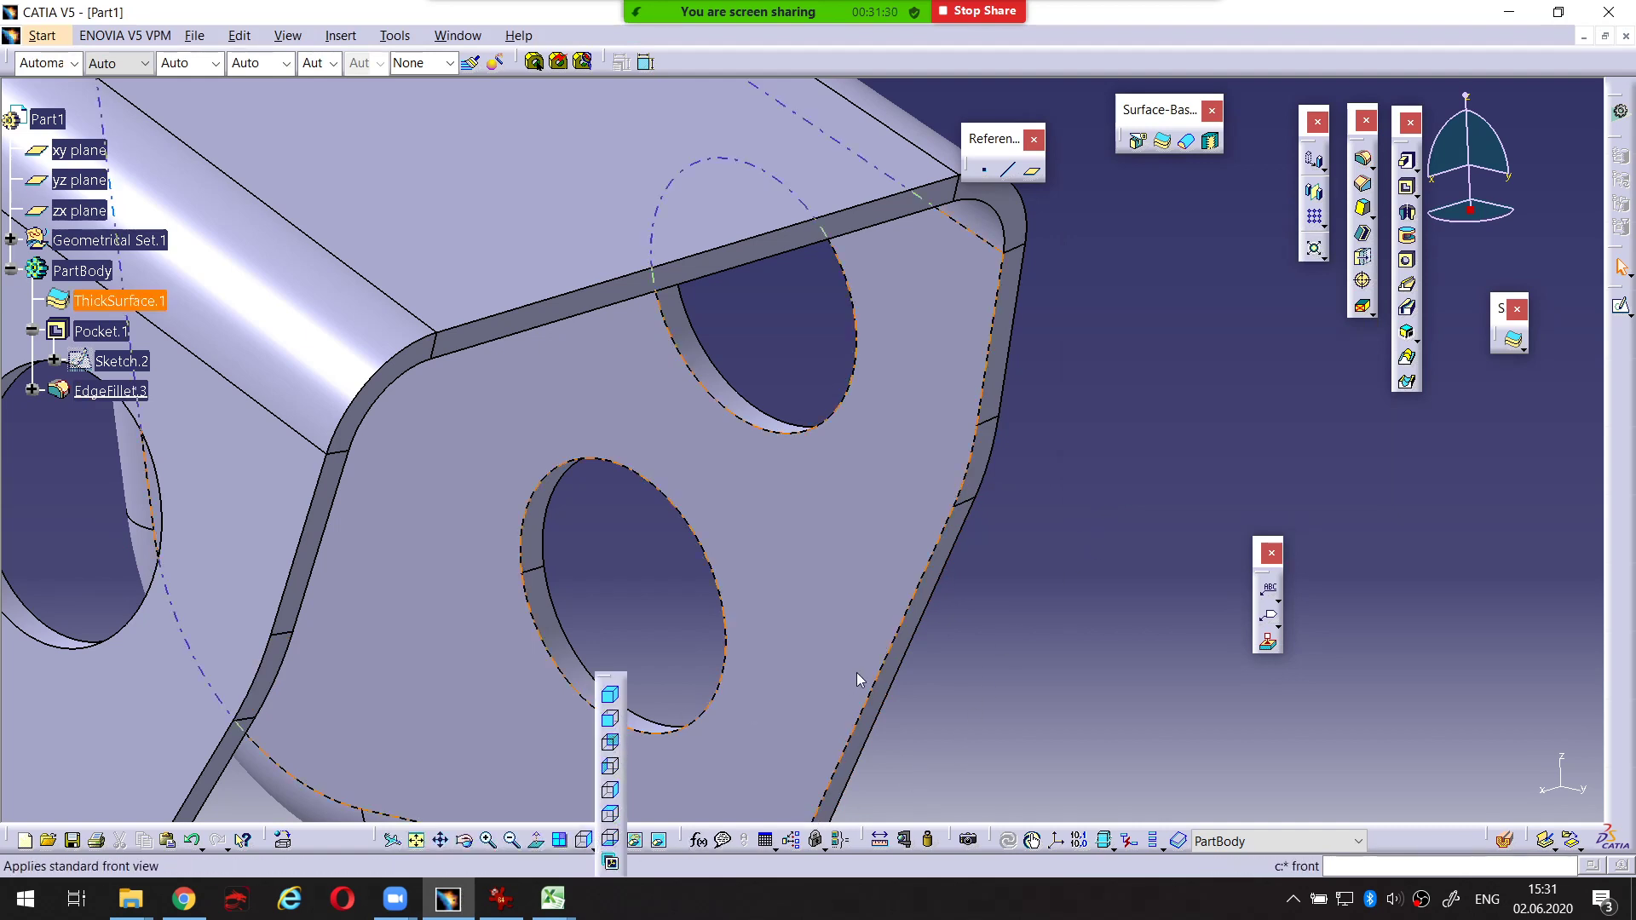
{"action": "middle_click_drag", "start_coordinate": [823, 640], "coordinate": [832, 465]}
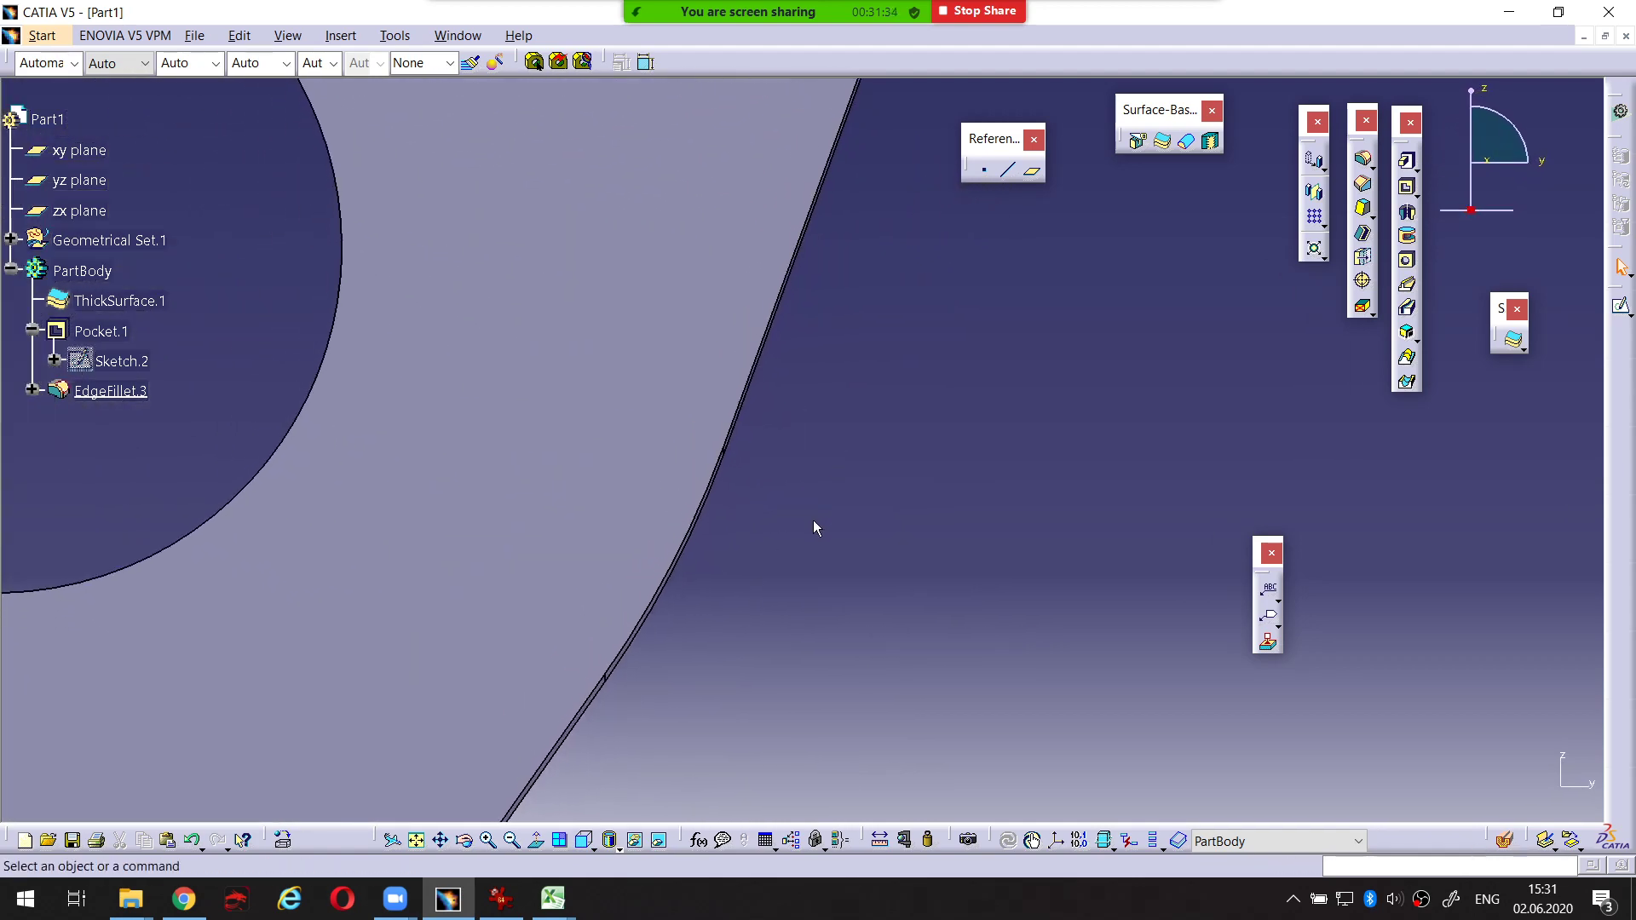
{"action": "middle_click_drag", "start_coordinate": [785, 556], "coordinate": [480, 477]}
{"action": "middle_click_drag", "start_coordinate": [223, 362], "coordinate": [117, 413]}
{"action": "left_click", "coordinate": [110, 392]}
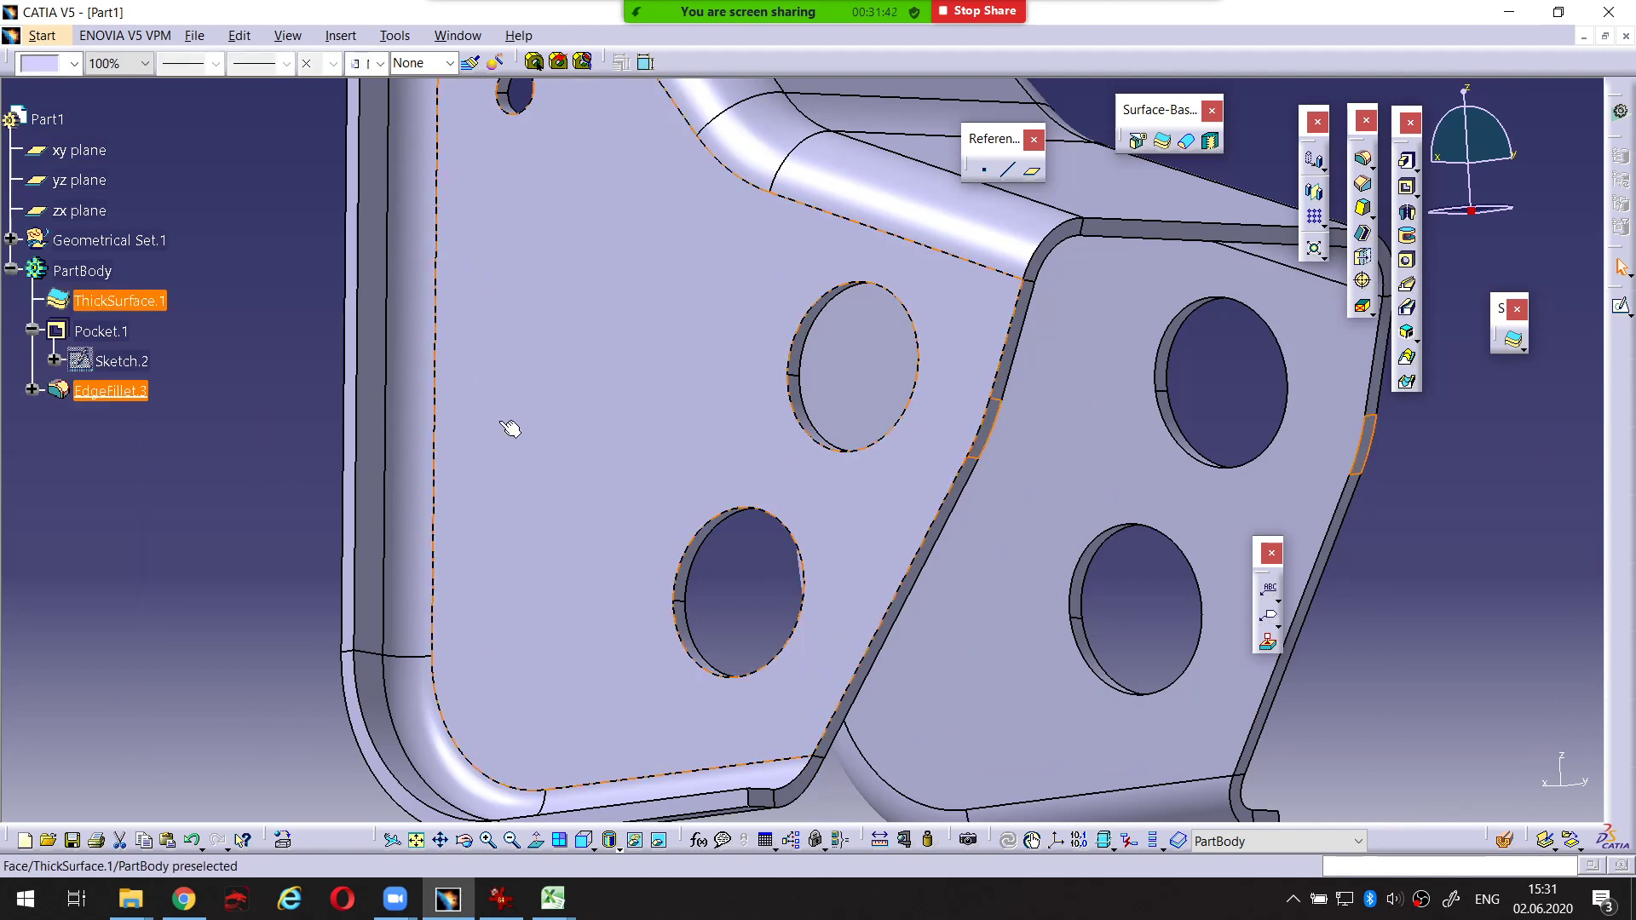
{"action": "key", "text": "Delete"}
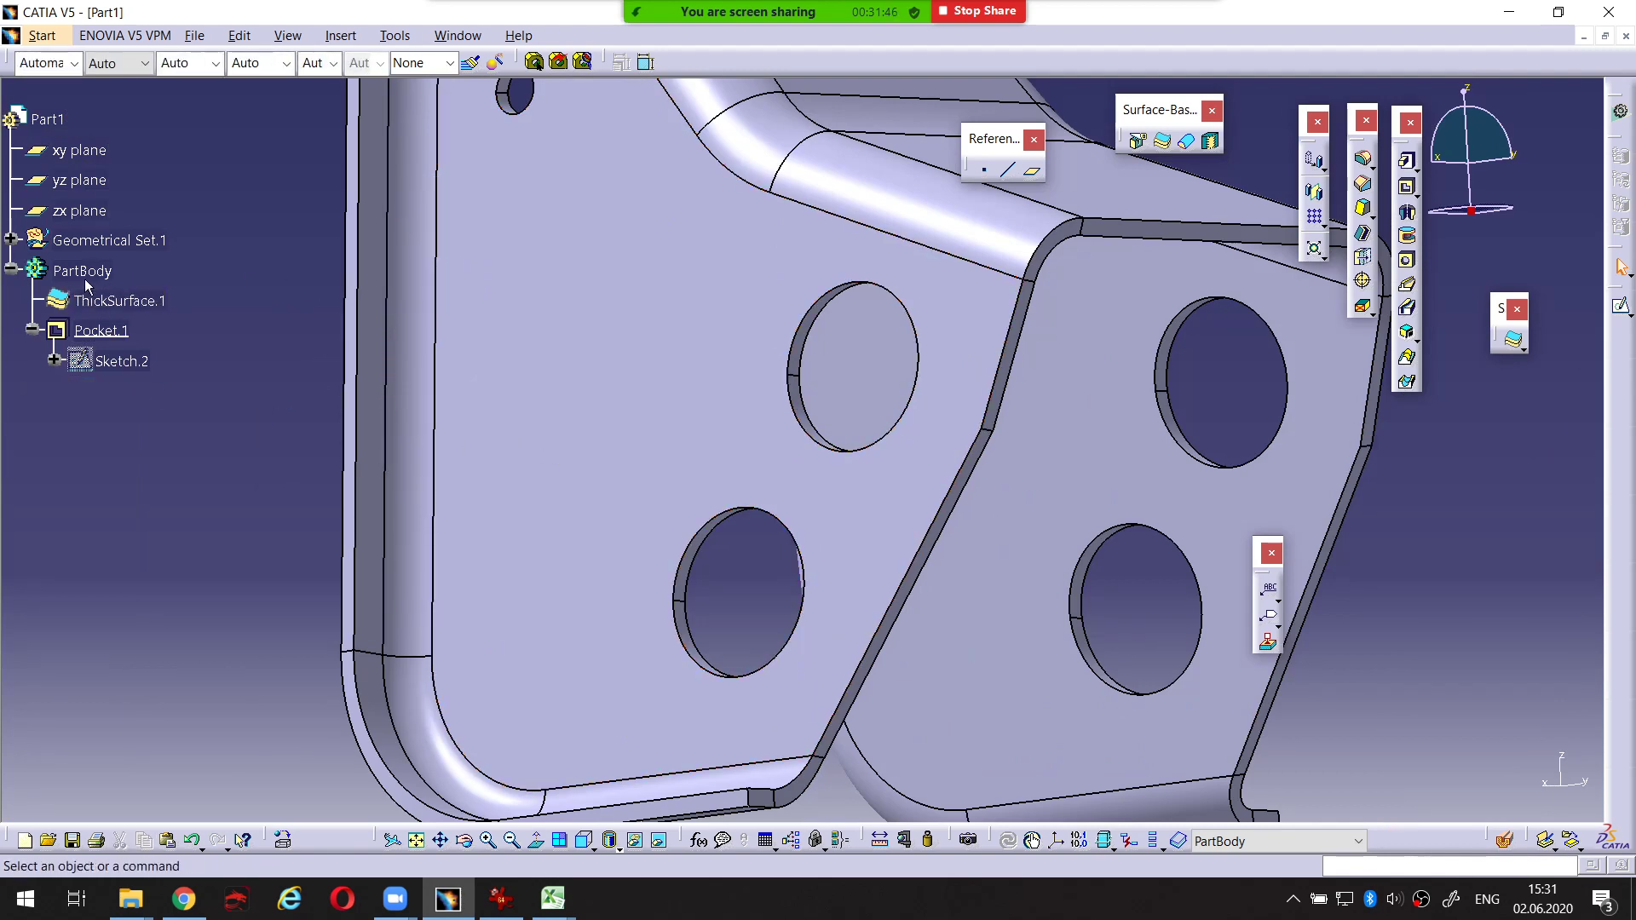
Open Sketch.1 in Geometrical Set.1 for editing and mark the sharp corner between the two angled side lines
{"action": "left_click", "coordinate": [11, 240]}
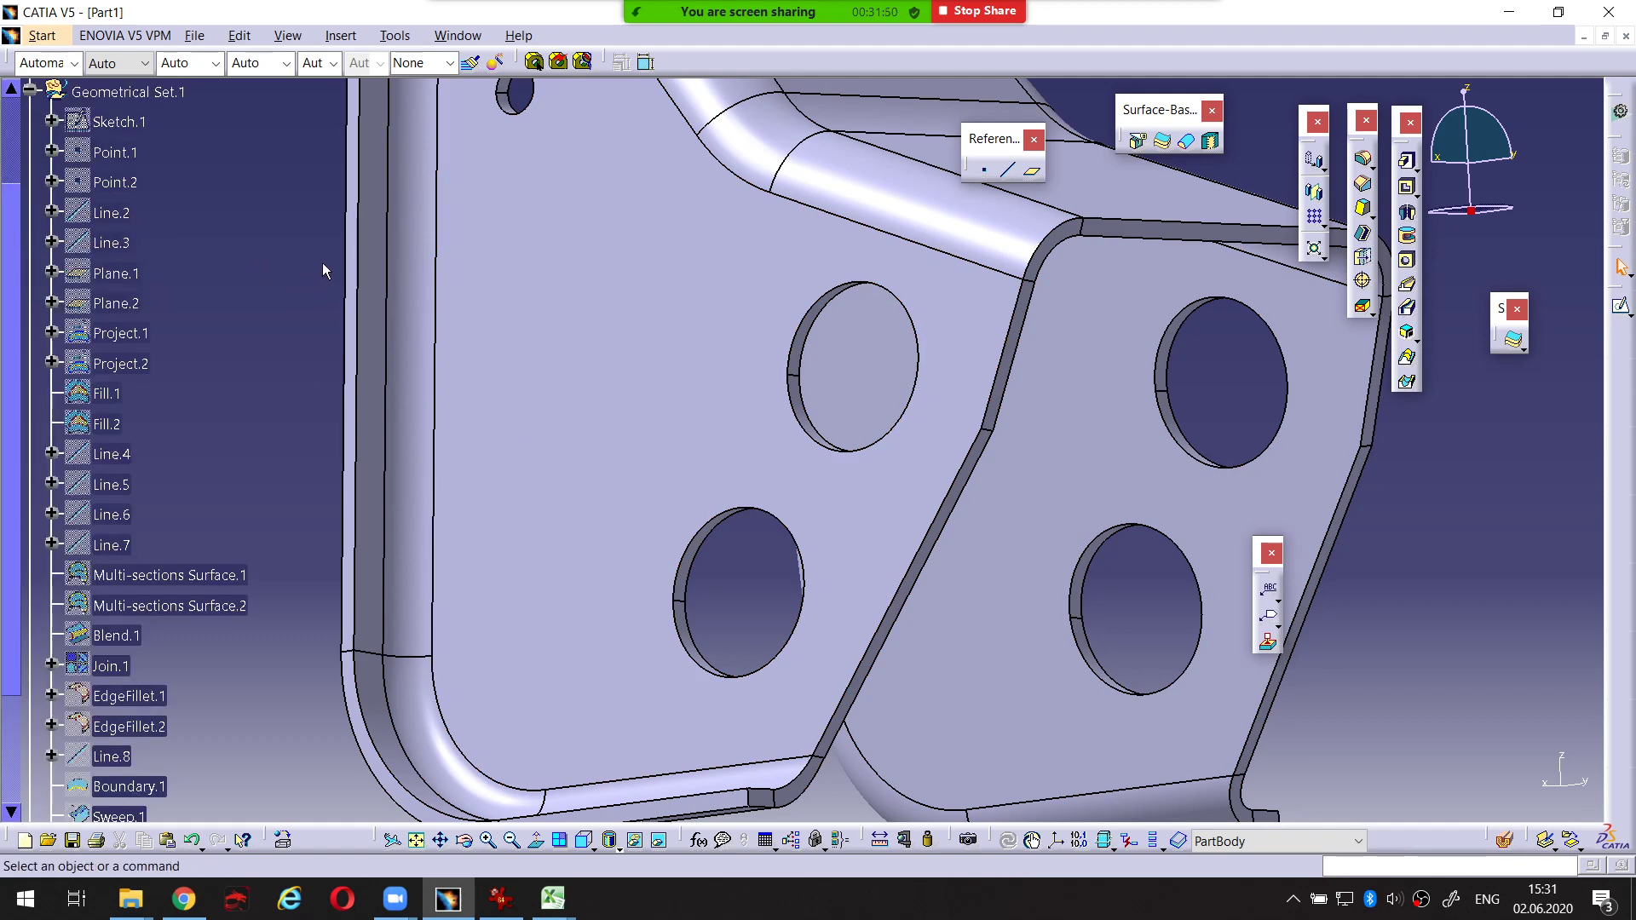
{"action": "left_click", "coordinate": [146, 127]}
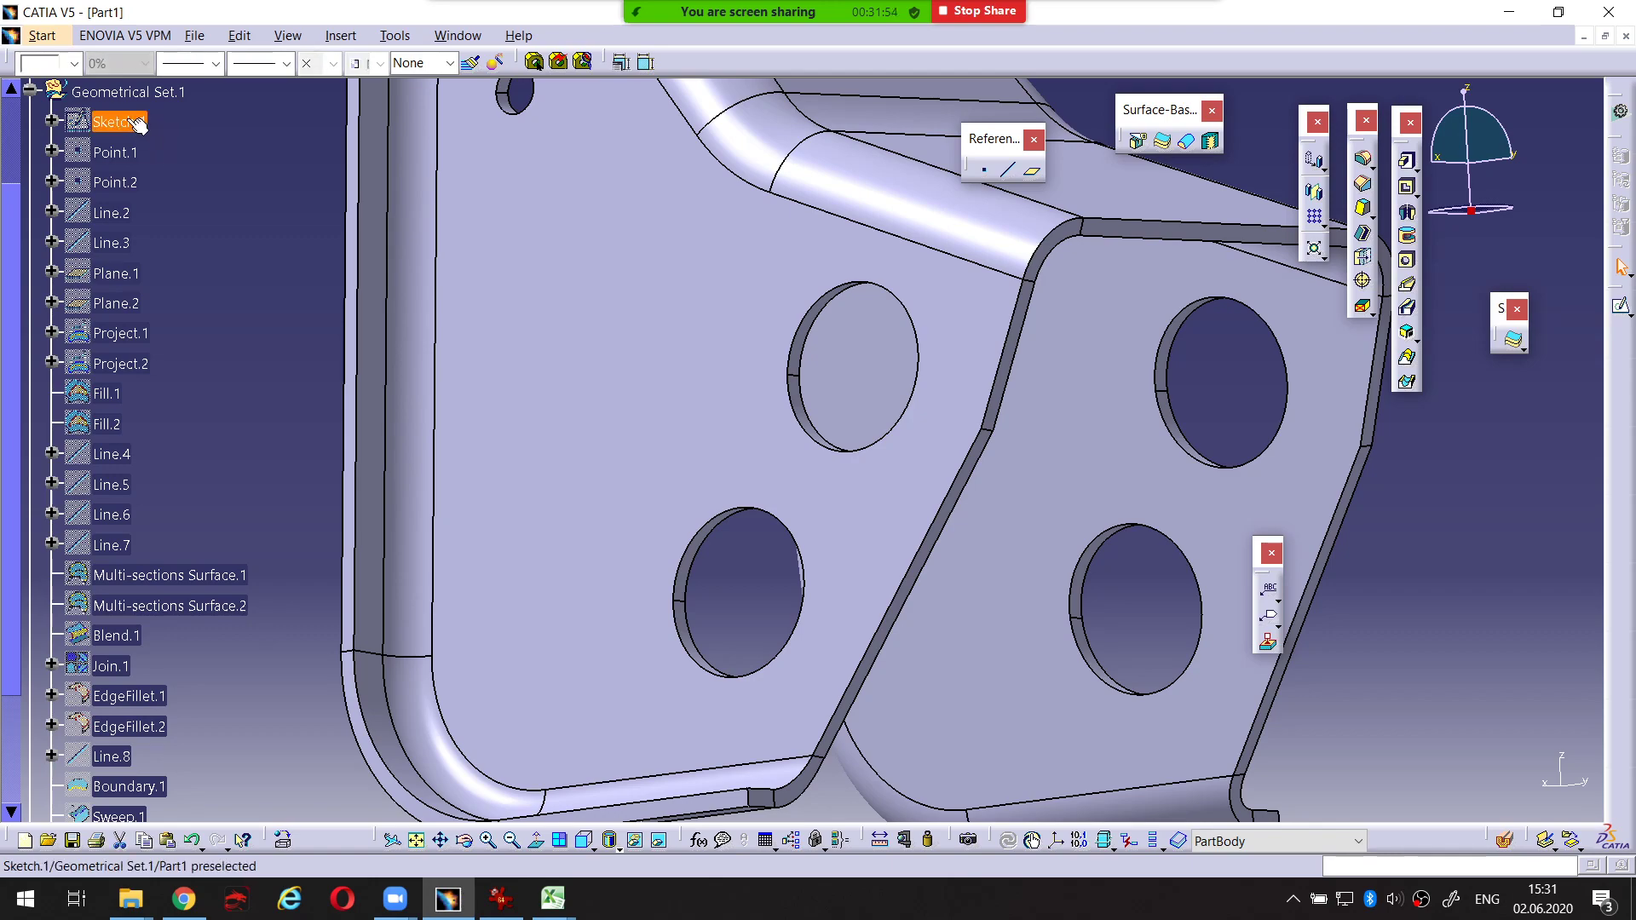
{"action": "double_click", "coordinate": [136, 124]}
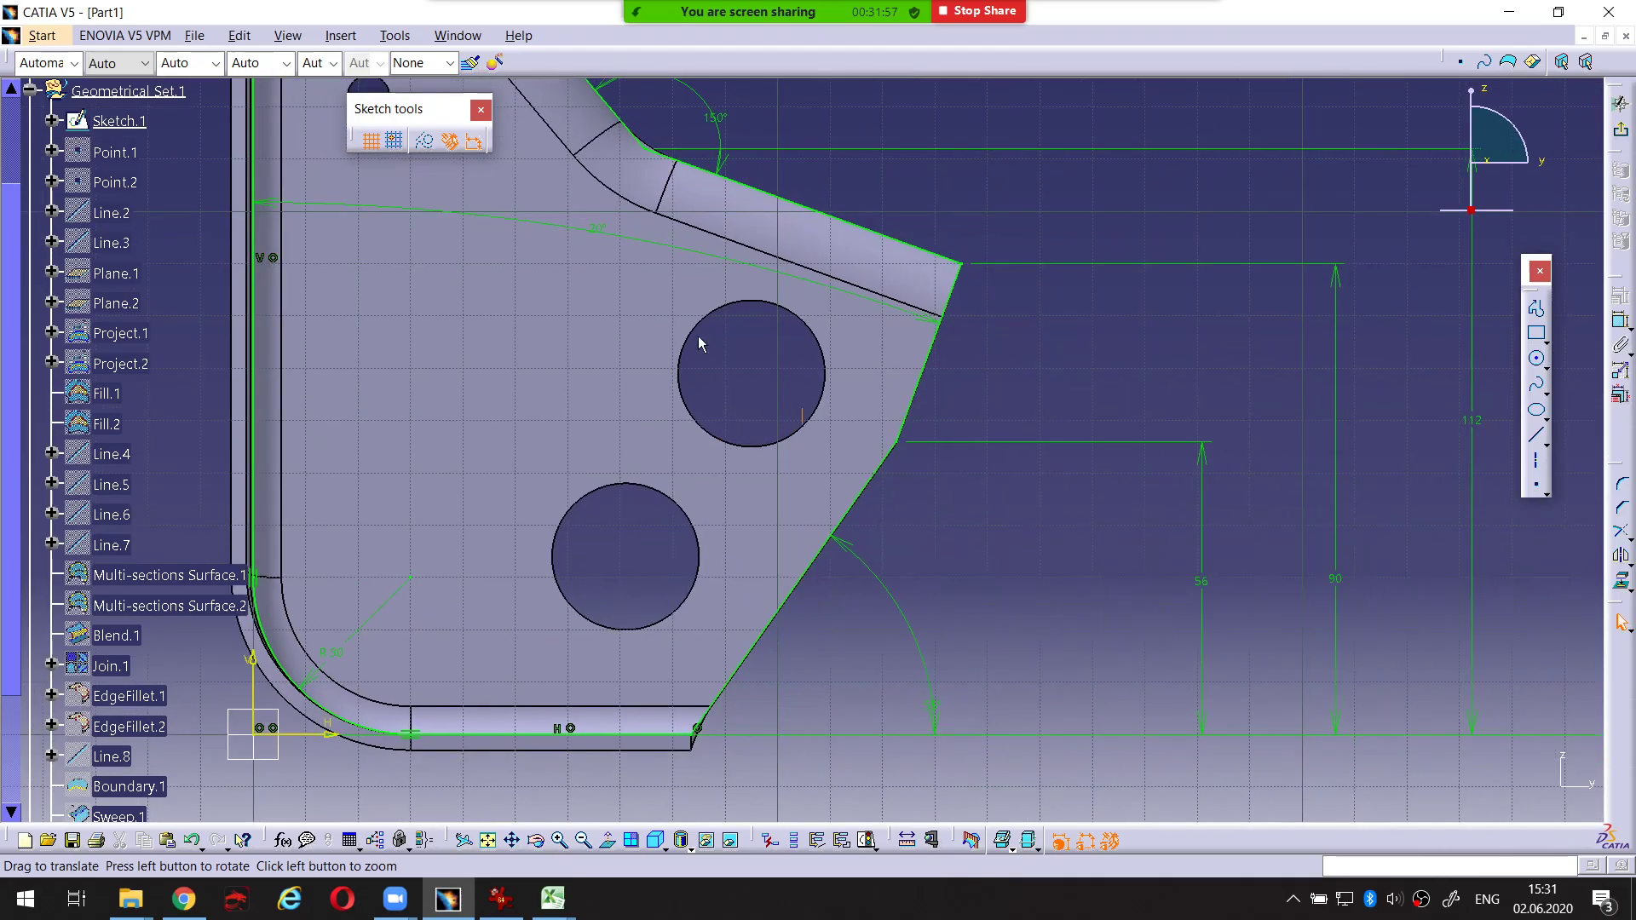
{"action": "middle_click_drag", "start_coordinate": [1031, 381], "coordinate": [698, 340]}
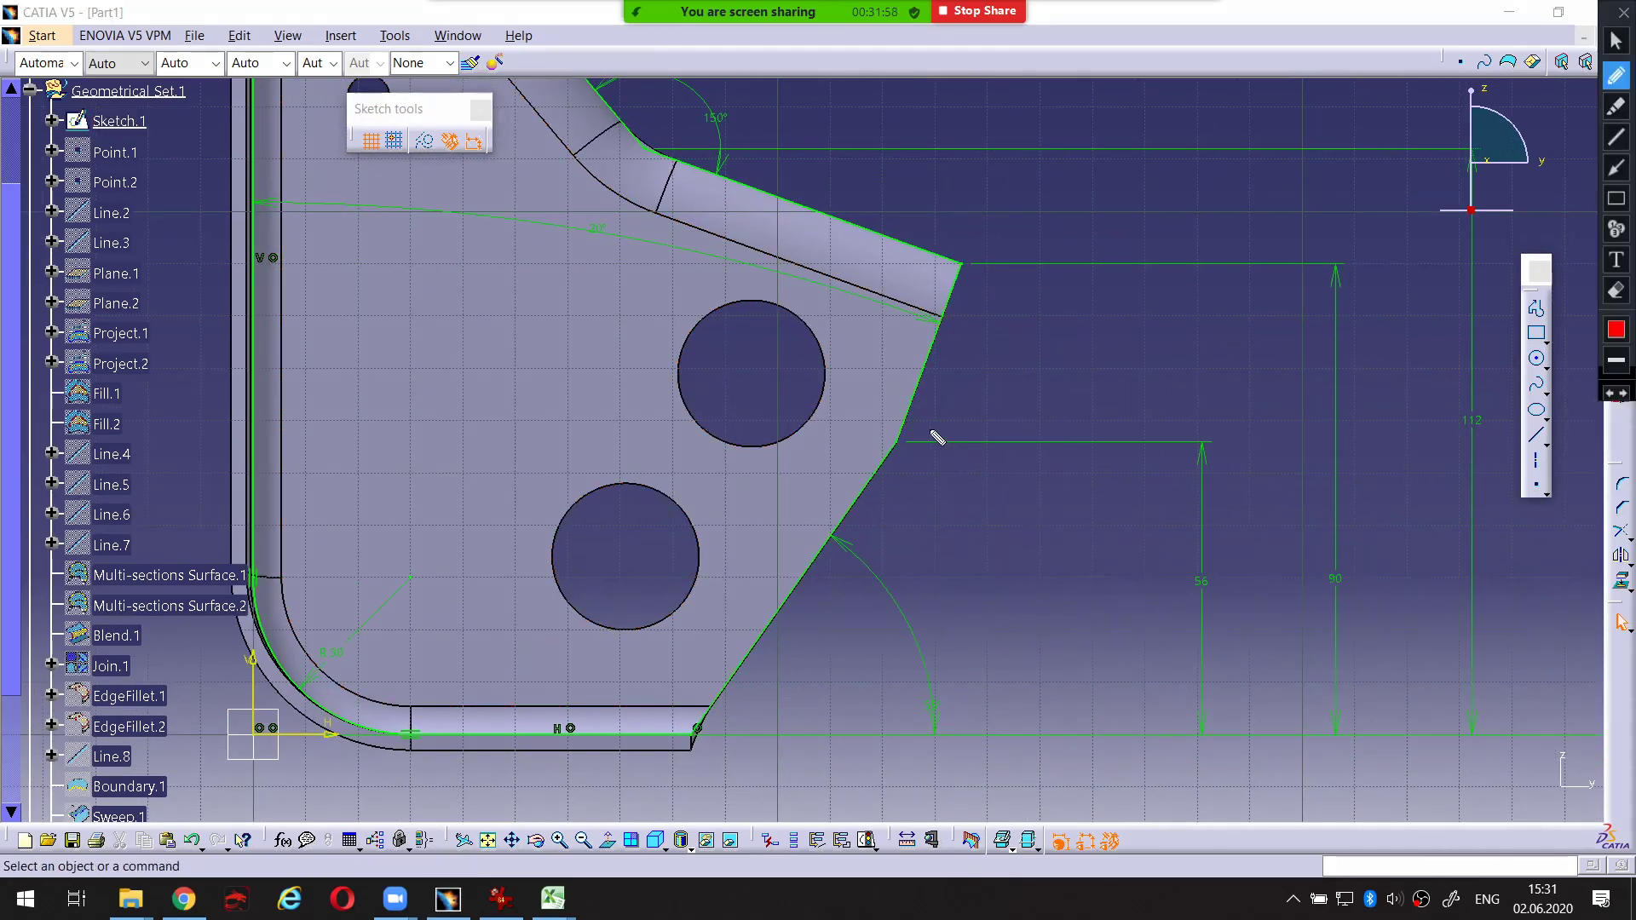
{"action": "mouse_move", "coordinate": [910, 424]}
{"action": "left_mouse_down"}
{"action": "mouse_move", "coordinate": [883, 433]}
{"action": "mouse_move", "coordinate": [902, 461]}
{"action": "mouse_move", "coordinate": [910, 424]}
{"action": "left_mouse_up"}
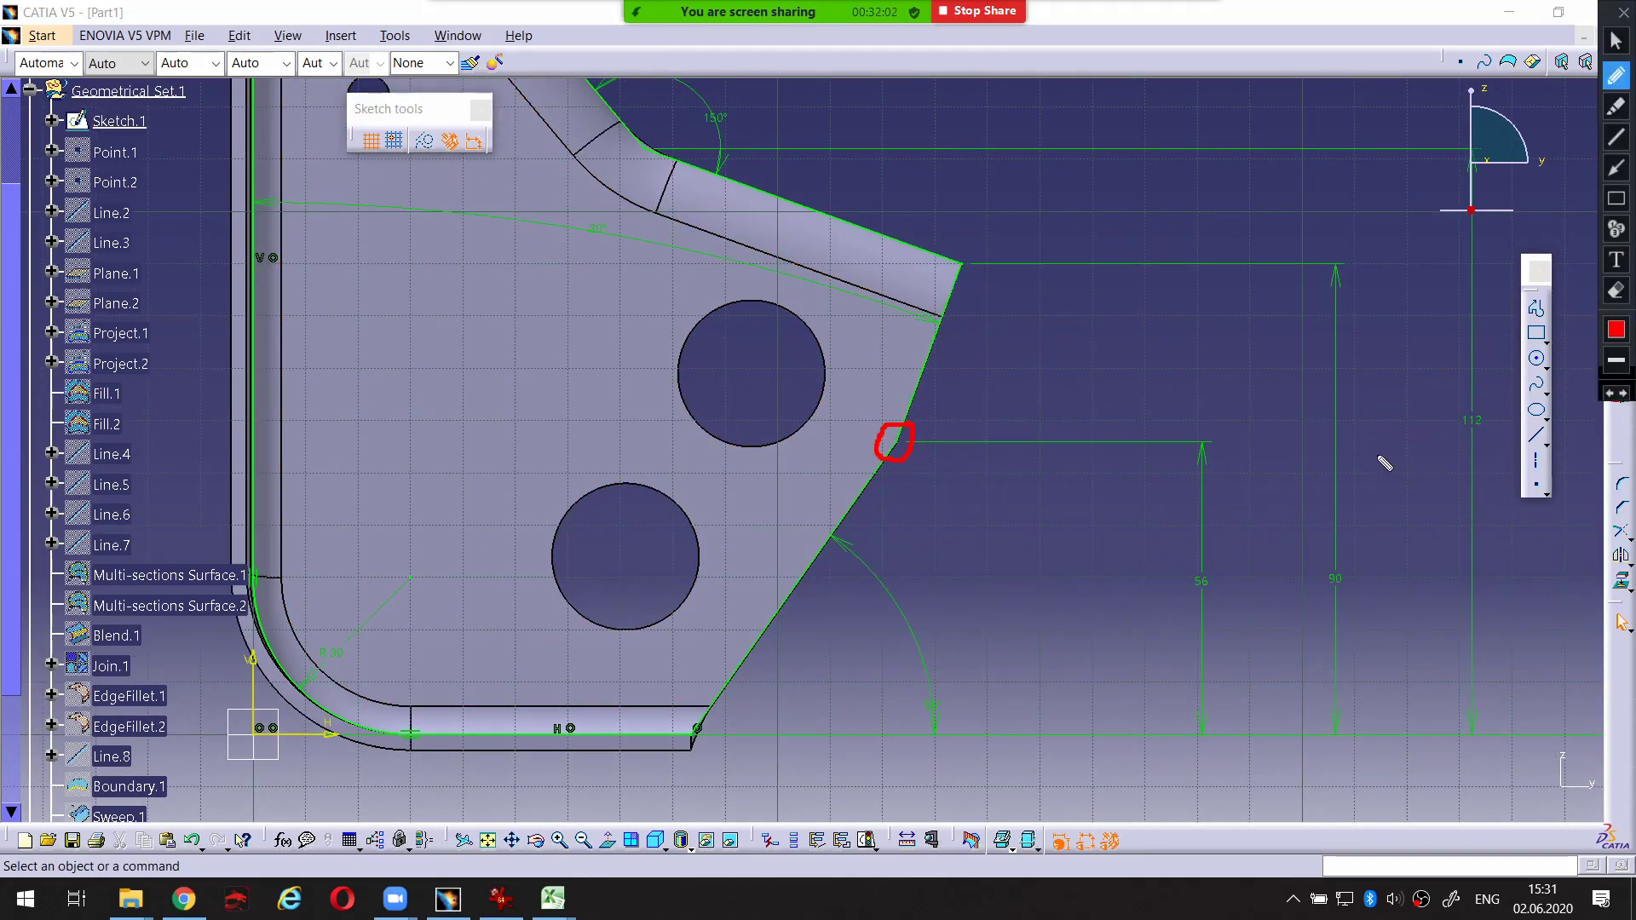
{"action": "key", "text": "Escape"}
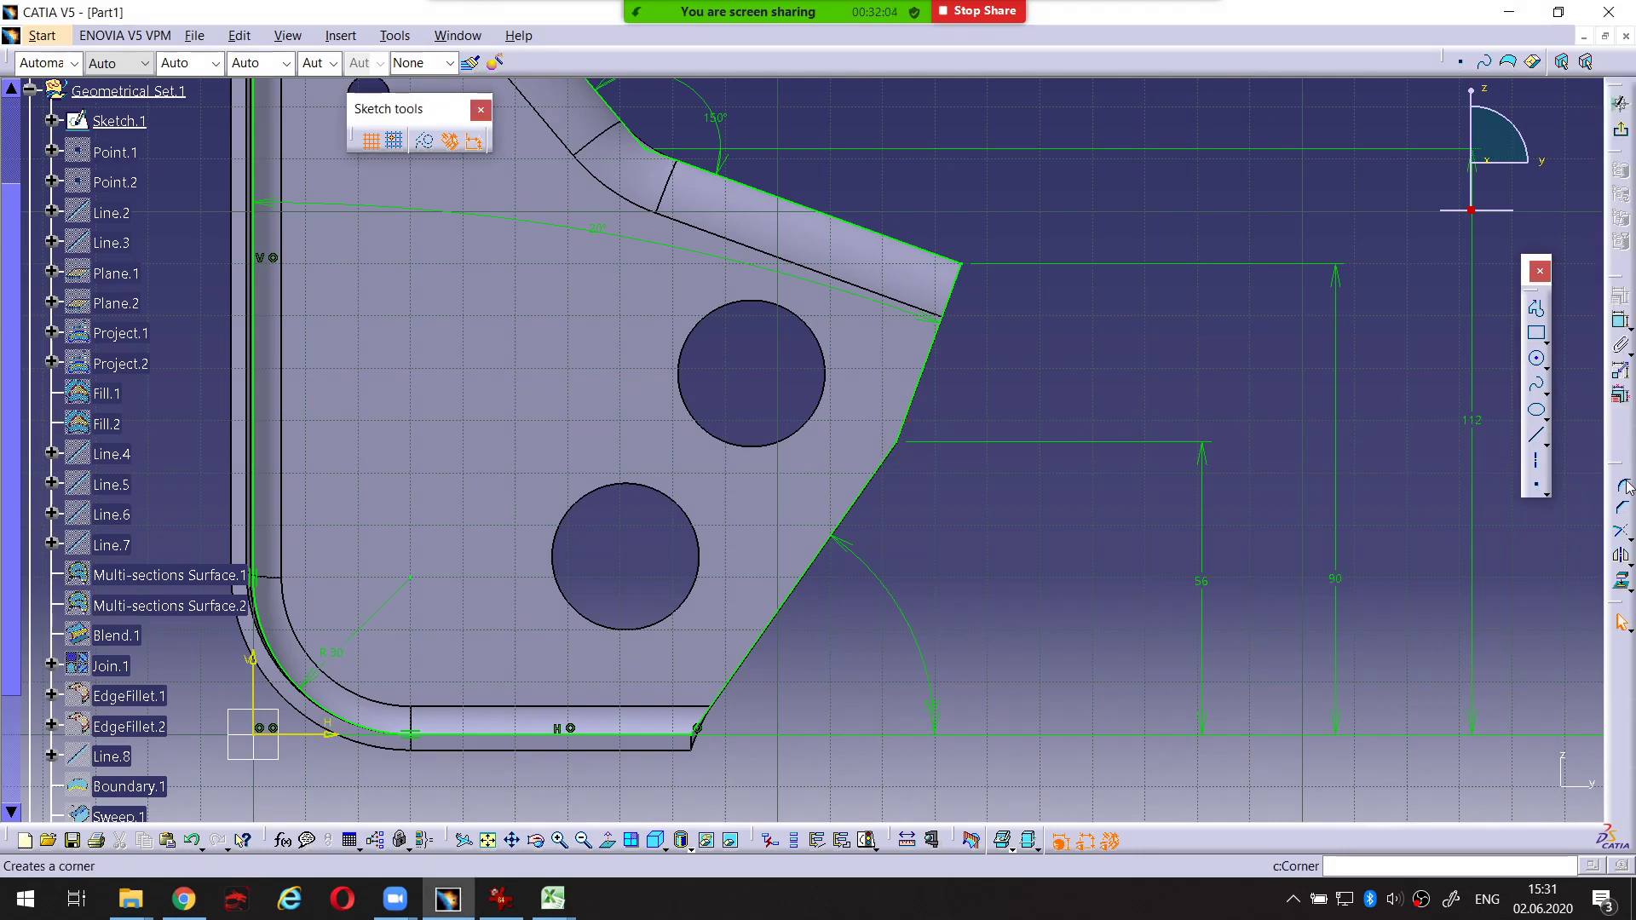
Round the sketch corner between the two angled side lines with a corner arc of about 110 mm radius
{"action": "left_click", "coordinate": [1624, 486]}
{"action": "left_click", "coordinate": [908, 450]}
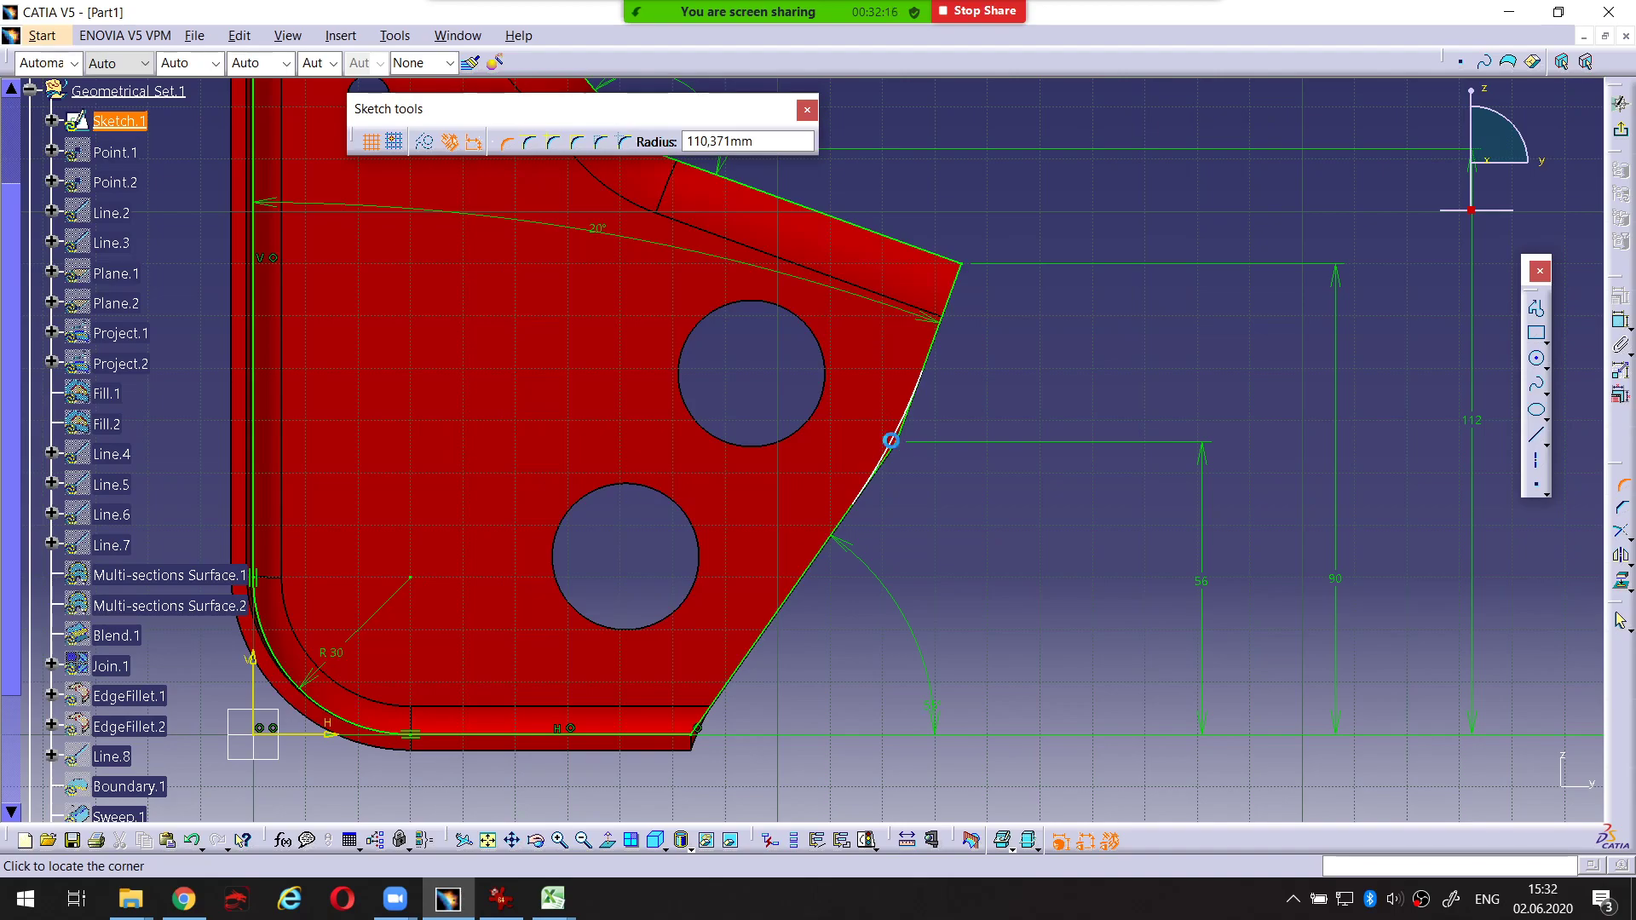
{"action": "left_click", "coordinate": [902, 447]}
{"action": "key", "text": "ctrl+Page_Up"}
{"action": "mouse_move", "coordinate": [911, 461]}
{"action": "middle_mouse_down"}
{"action": "mouse_move", "coordinate": [909, 394]}
{"action": "mouse_move", "coordinate": [1014, 552]}
{"action": "mouse_move", "coordinate": [919, 479]}
{"action": "middle_mouse_up"}
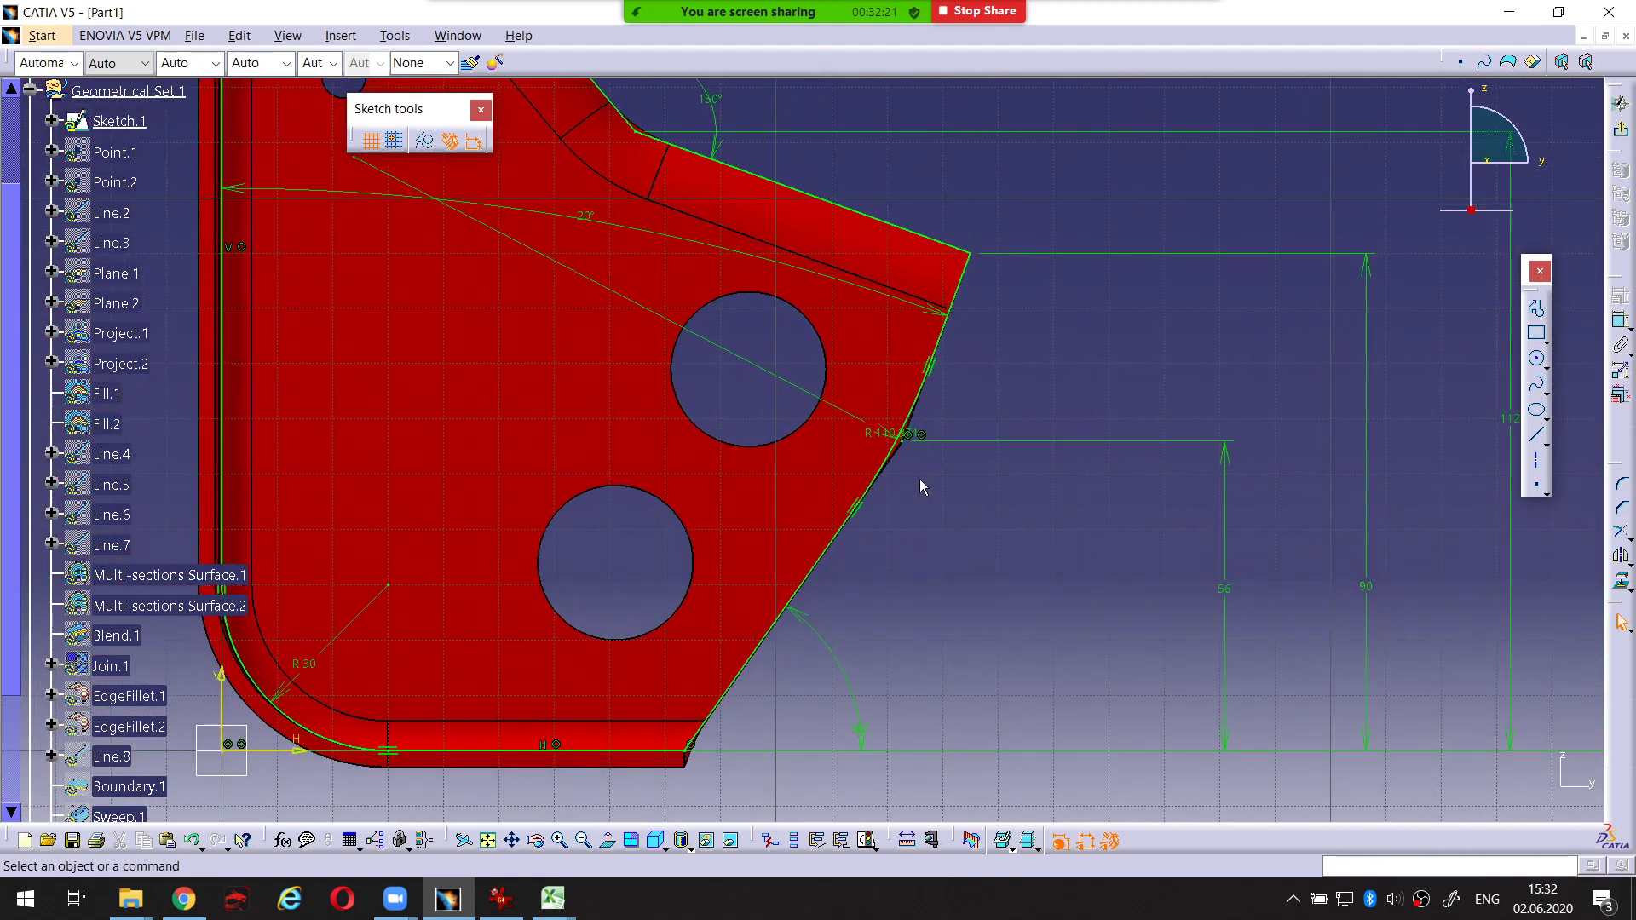
Set the radius of the new corner arc between the angled side lines to 40 mm
{"action": "double_click", "coordinate": [896, 441]}
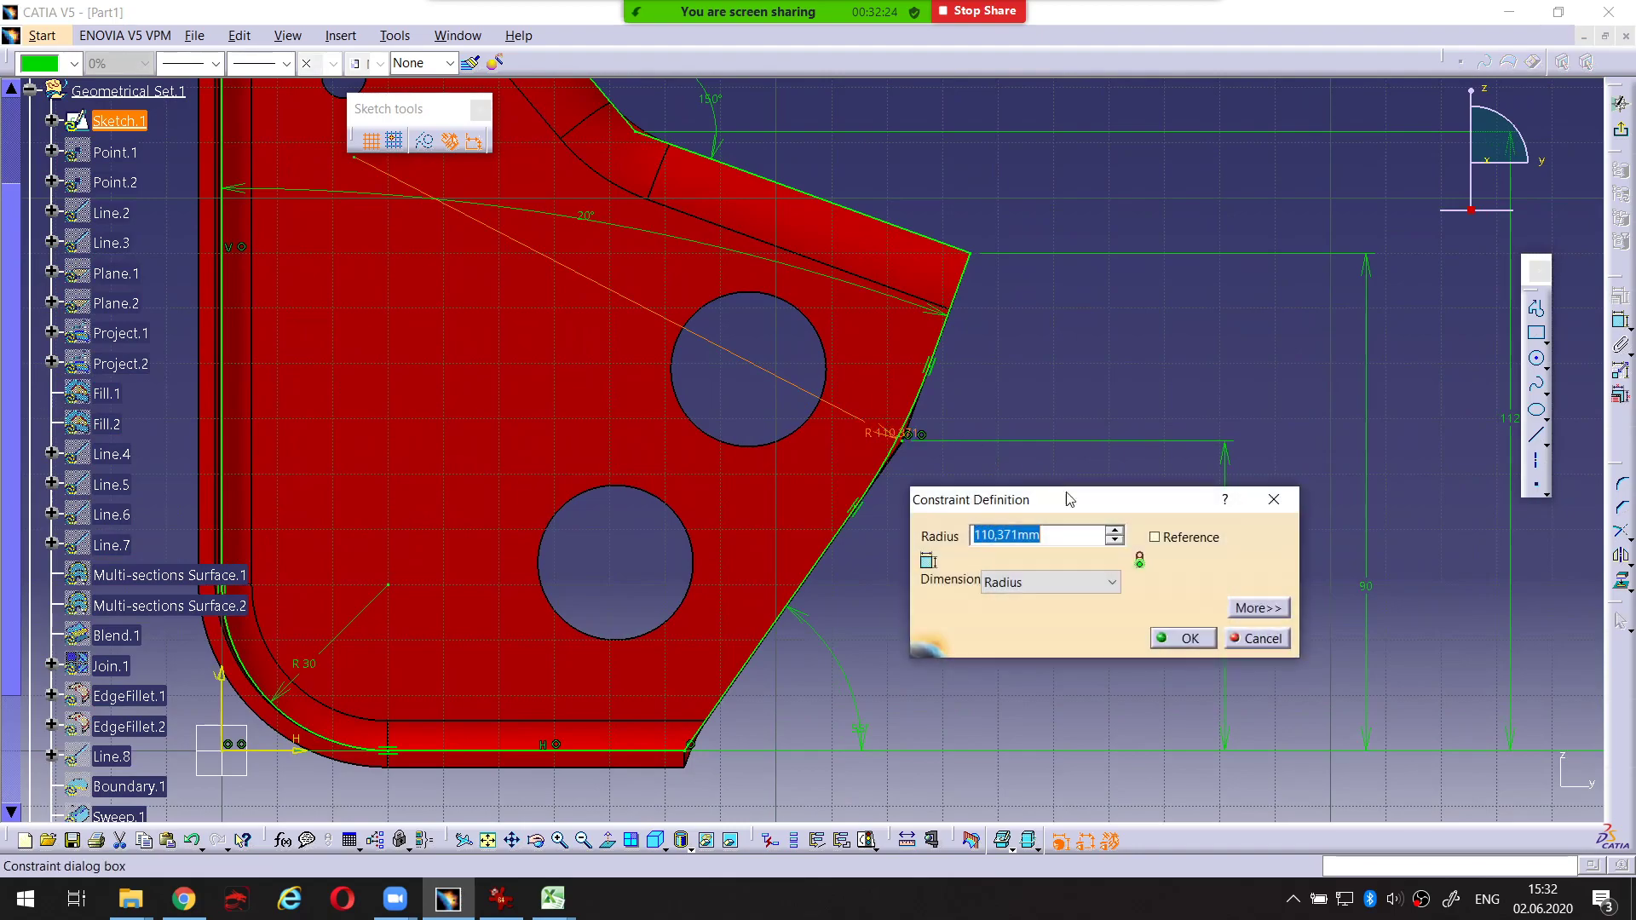
{"action": "type", "text": "40"}
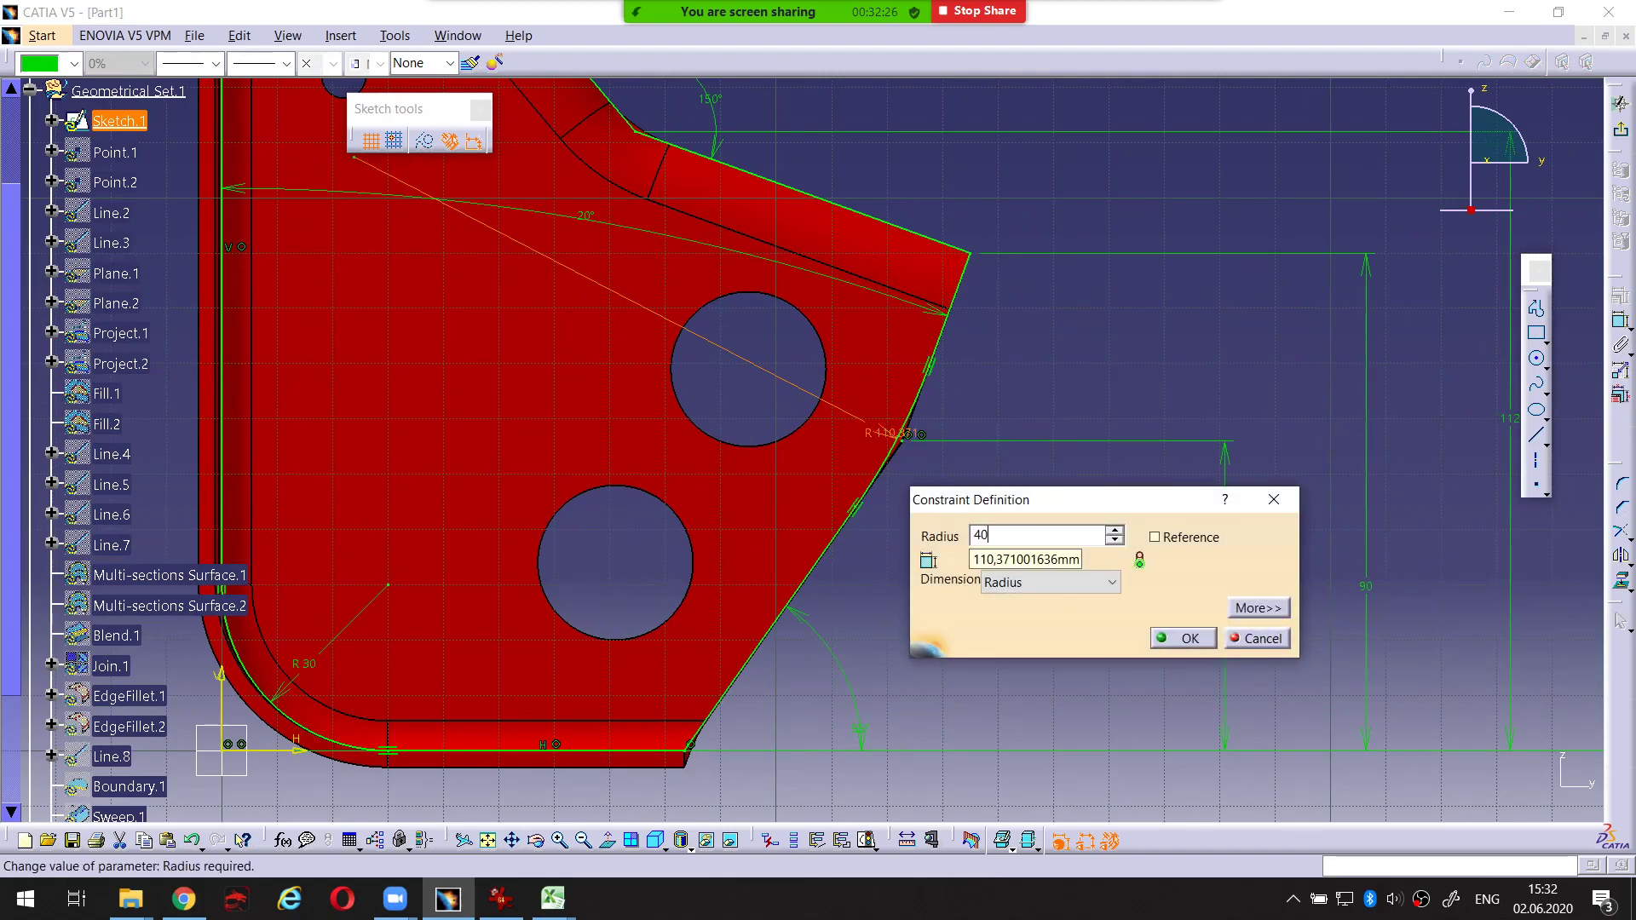
{"action": "key", "text": "Return"}
{"action": "mouse_move", "coordinate": [1052, 530]}
{"action": "middle_mouse_down"}
{"action": "mouse_move", "coordinate": [985, 554]}
{"action": "mouse_move", "coordinate": [958, 409]}
{"action": "mouse_move", "coordinate": [1220, 649]}
{"action": "middle_mouse_up"}
{"action": "middle_click_drag", "start_coordinate": [1183, 539], "coordinate": [643, 395]}
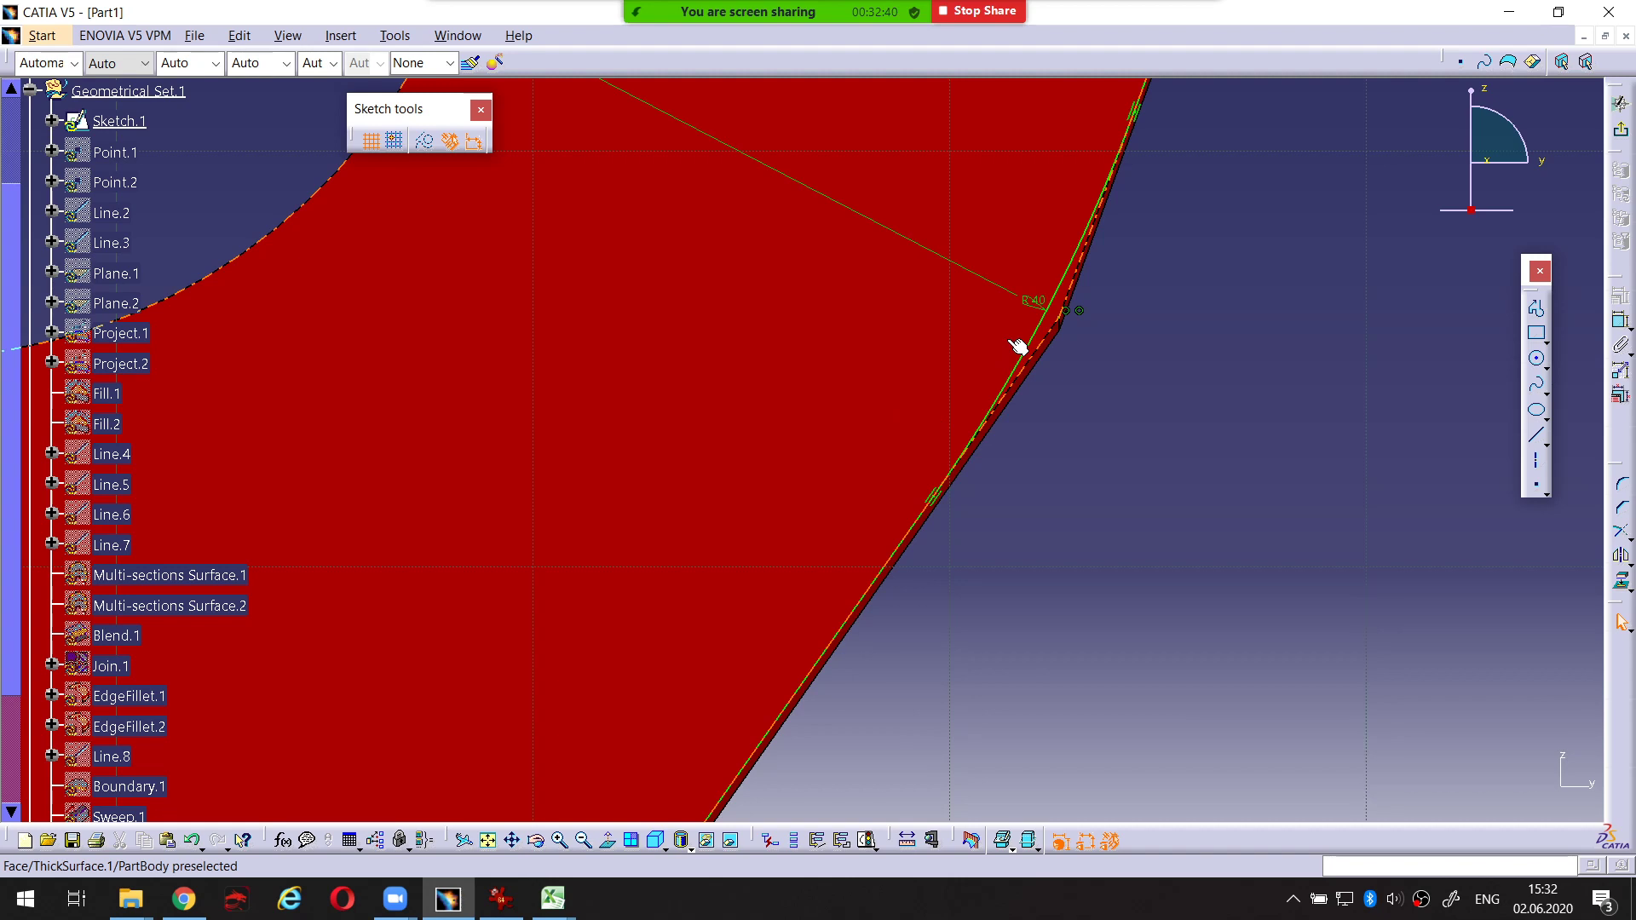
Exit the sketch to update the bracket, and inspect the rounded side-wall edges from the front and in 3D
{"action": "left_click", "coordinate": [1619, 131]}
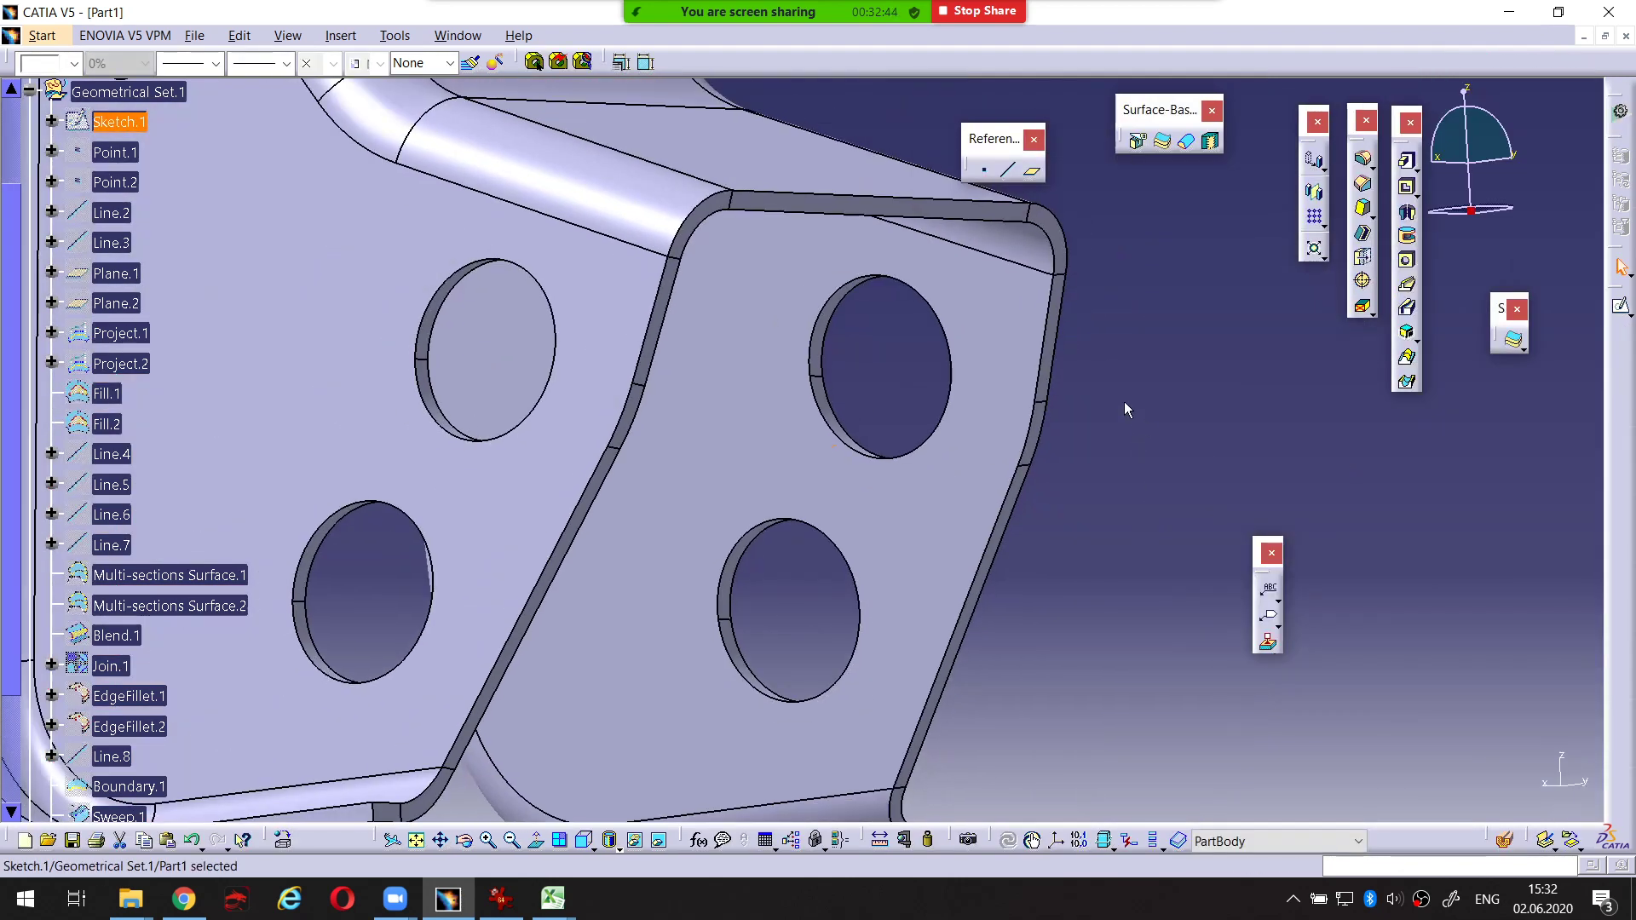
{"action": "middle_click_drag", "start_coordinate": [832, 438], "coordinate": [866, 668]}
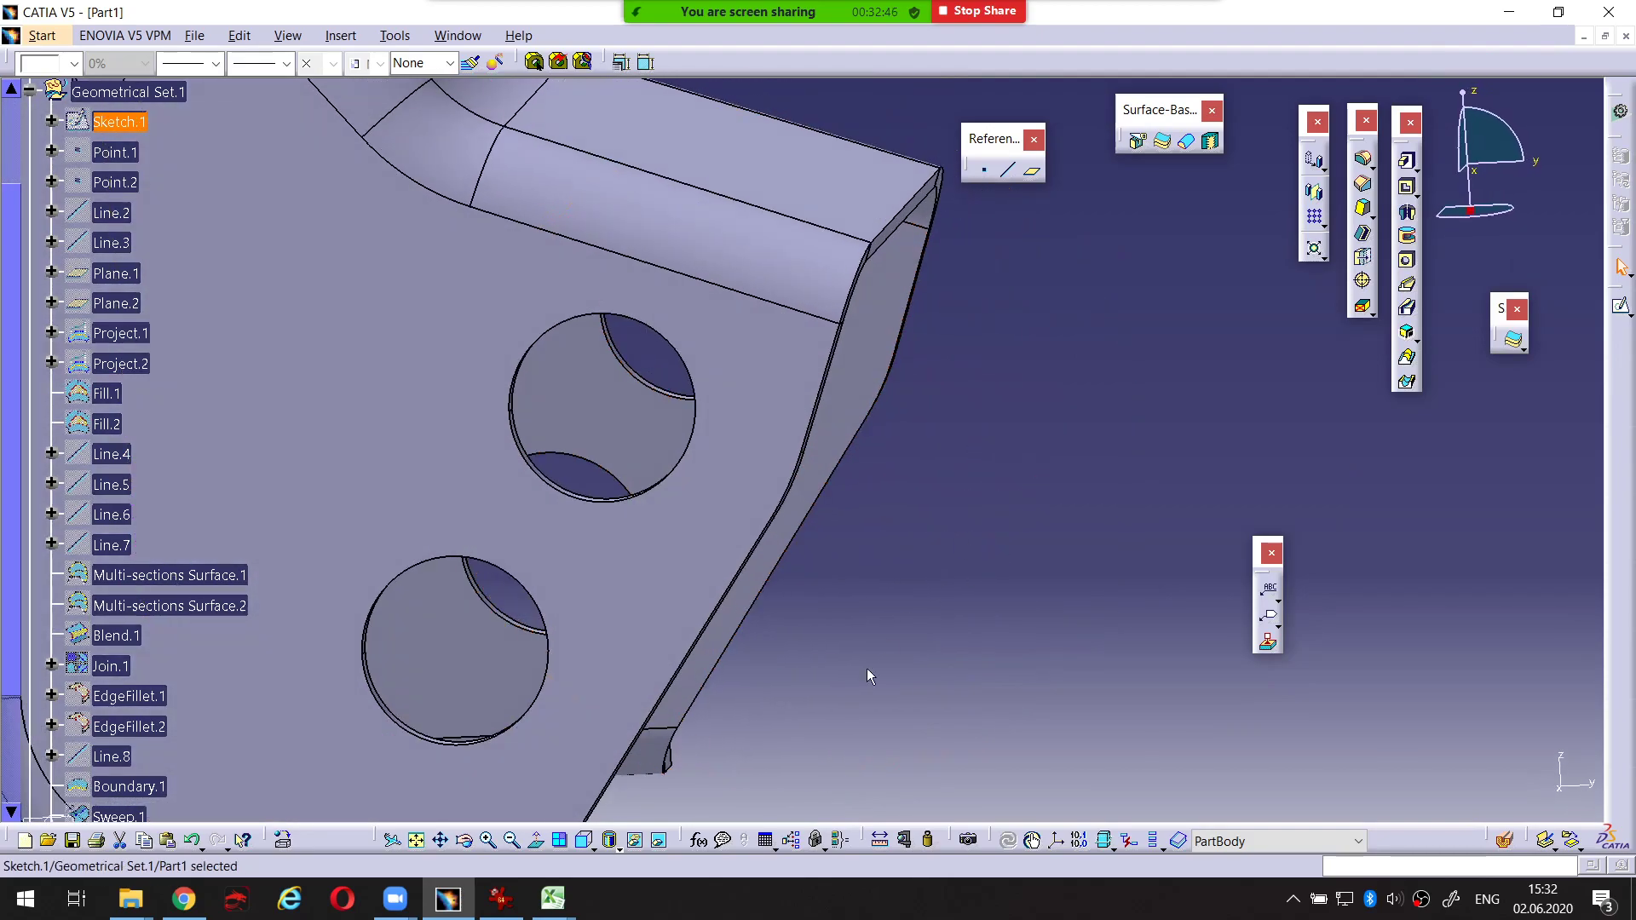
{"action": "left_click", "coordinate": [584, 841]}
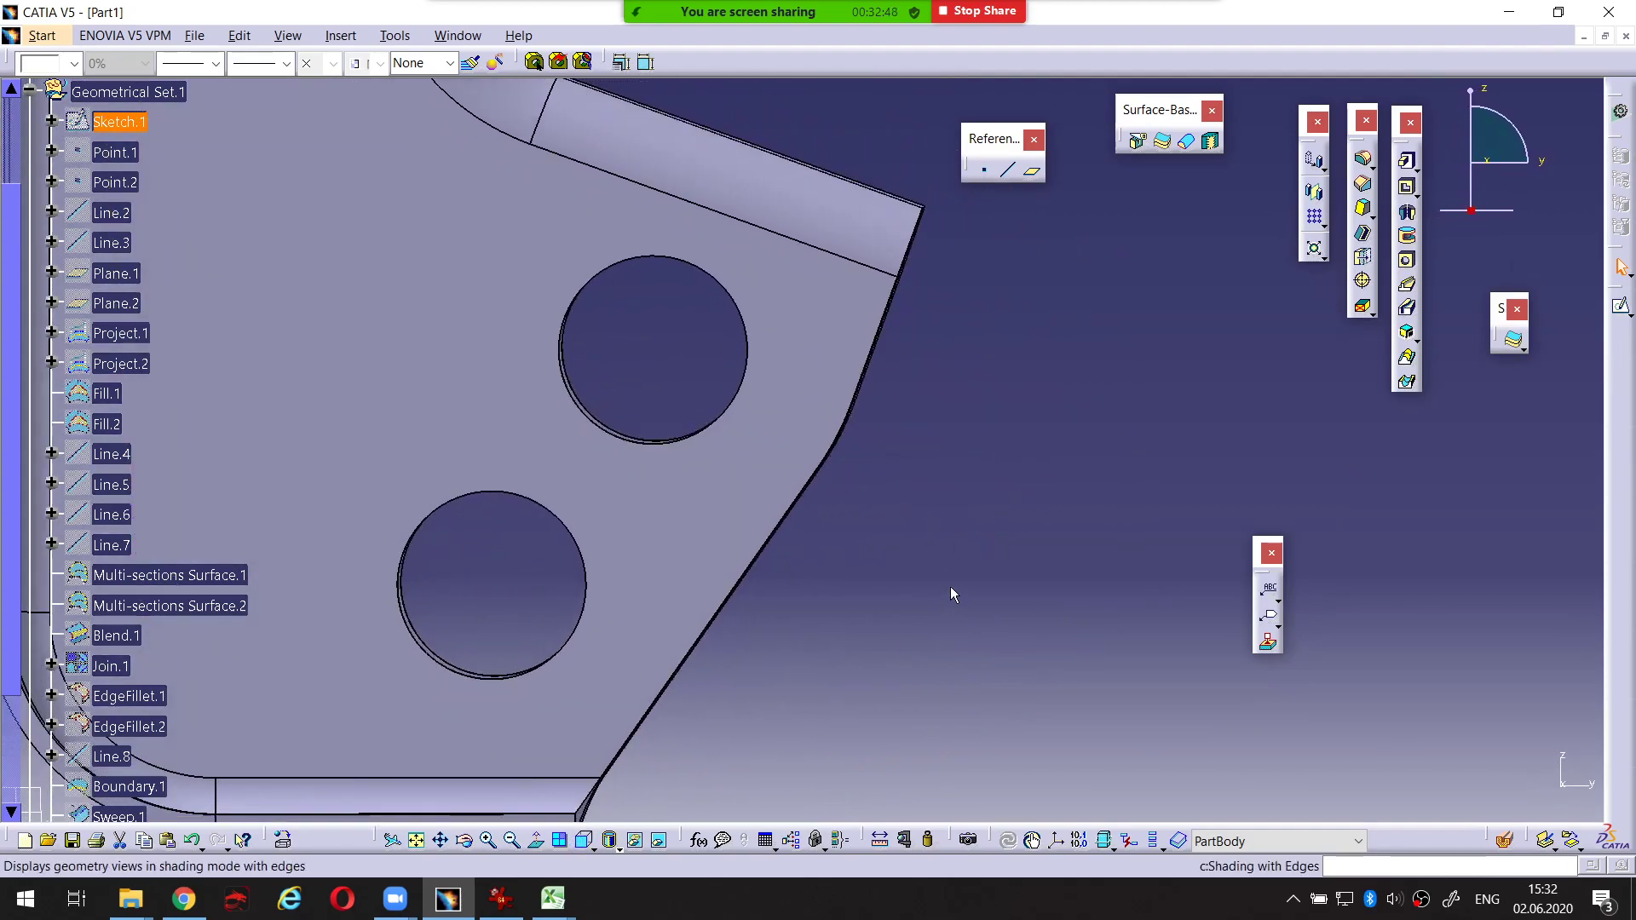
{"action": "mouse_move", "coordinate": [949, 586]}
{"action": "middle_mouse_down"}
{"action": "mouse_move", "coordinate": [1104, 522]}
{"action": "mouse_move", "coordinate": [1037, 500]}
{"action": "mouse_move", "coordinate": [1132, 597]}
{"action": "mouse_move", "coordinate": [1007, 448]}
{"action": "mouse_move", "coordinate": [843, 391]}
{"action": "mouse_move", "coordinate": [1165, 383]}
{"action": "mouse_move", "coordinate": [963, 422]}
{"action": "mouse_move", "coordinate": [928, 585]}
{"action": "mouse_move", "coordinate": [903, 394]}
{"action": "mouse_move", "coordinate": [918, 576]}
{"action": "mouse_move", "coordinate": [885, 552]}
{"action": "mouse_move", "coordinate": [883, 567]}
{"action": "middle_mouse_up"}
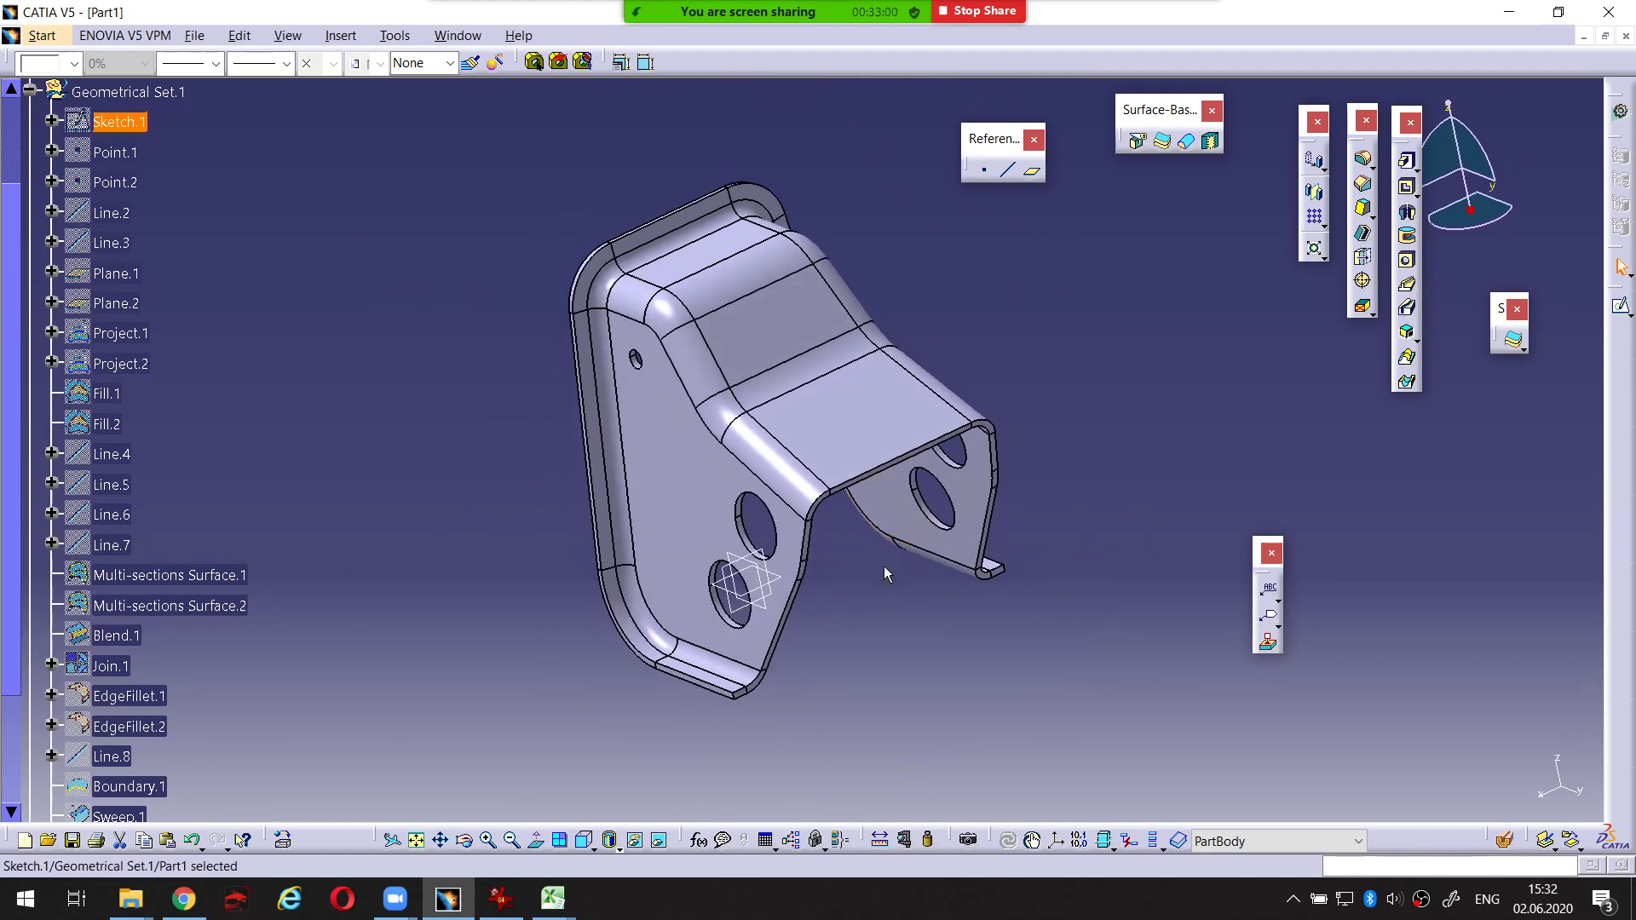